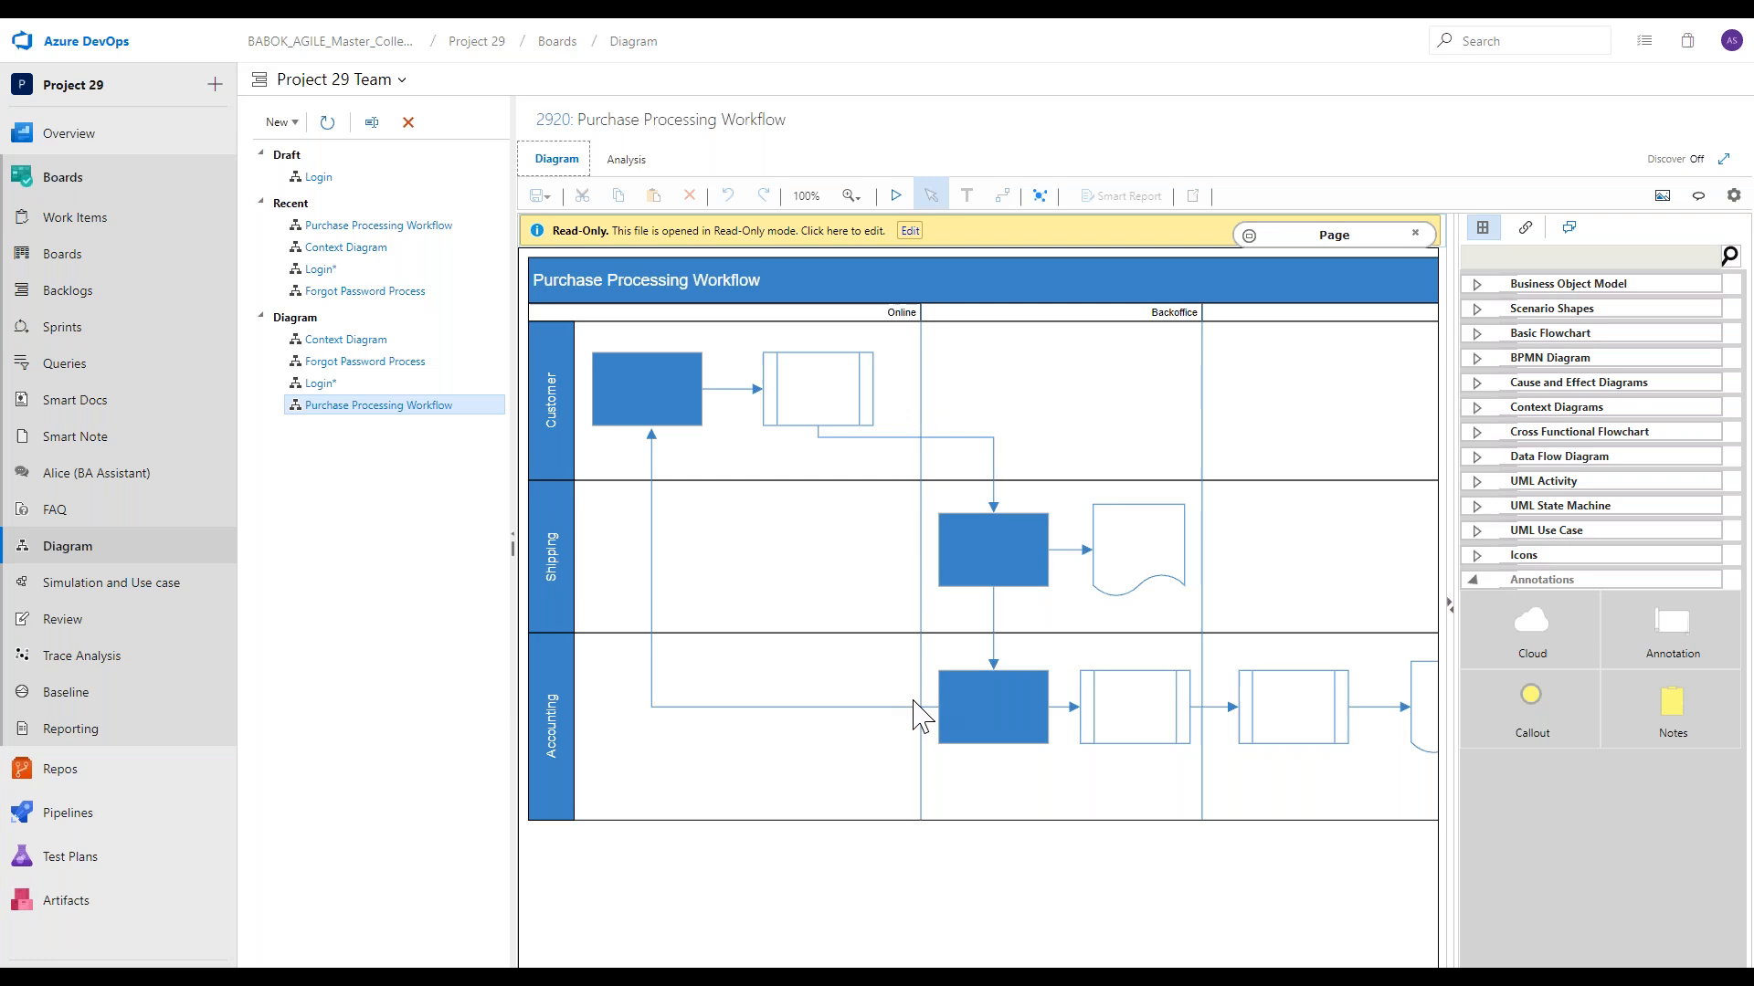
# View the Cross Functional Flowchart shapes, then the Context Diagram, Forgot Password Process and Login diagrams, collapsing the project navigation.
pyautogui.click(1559, 435)
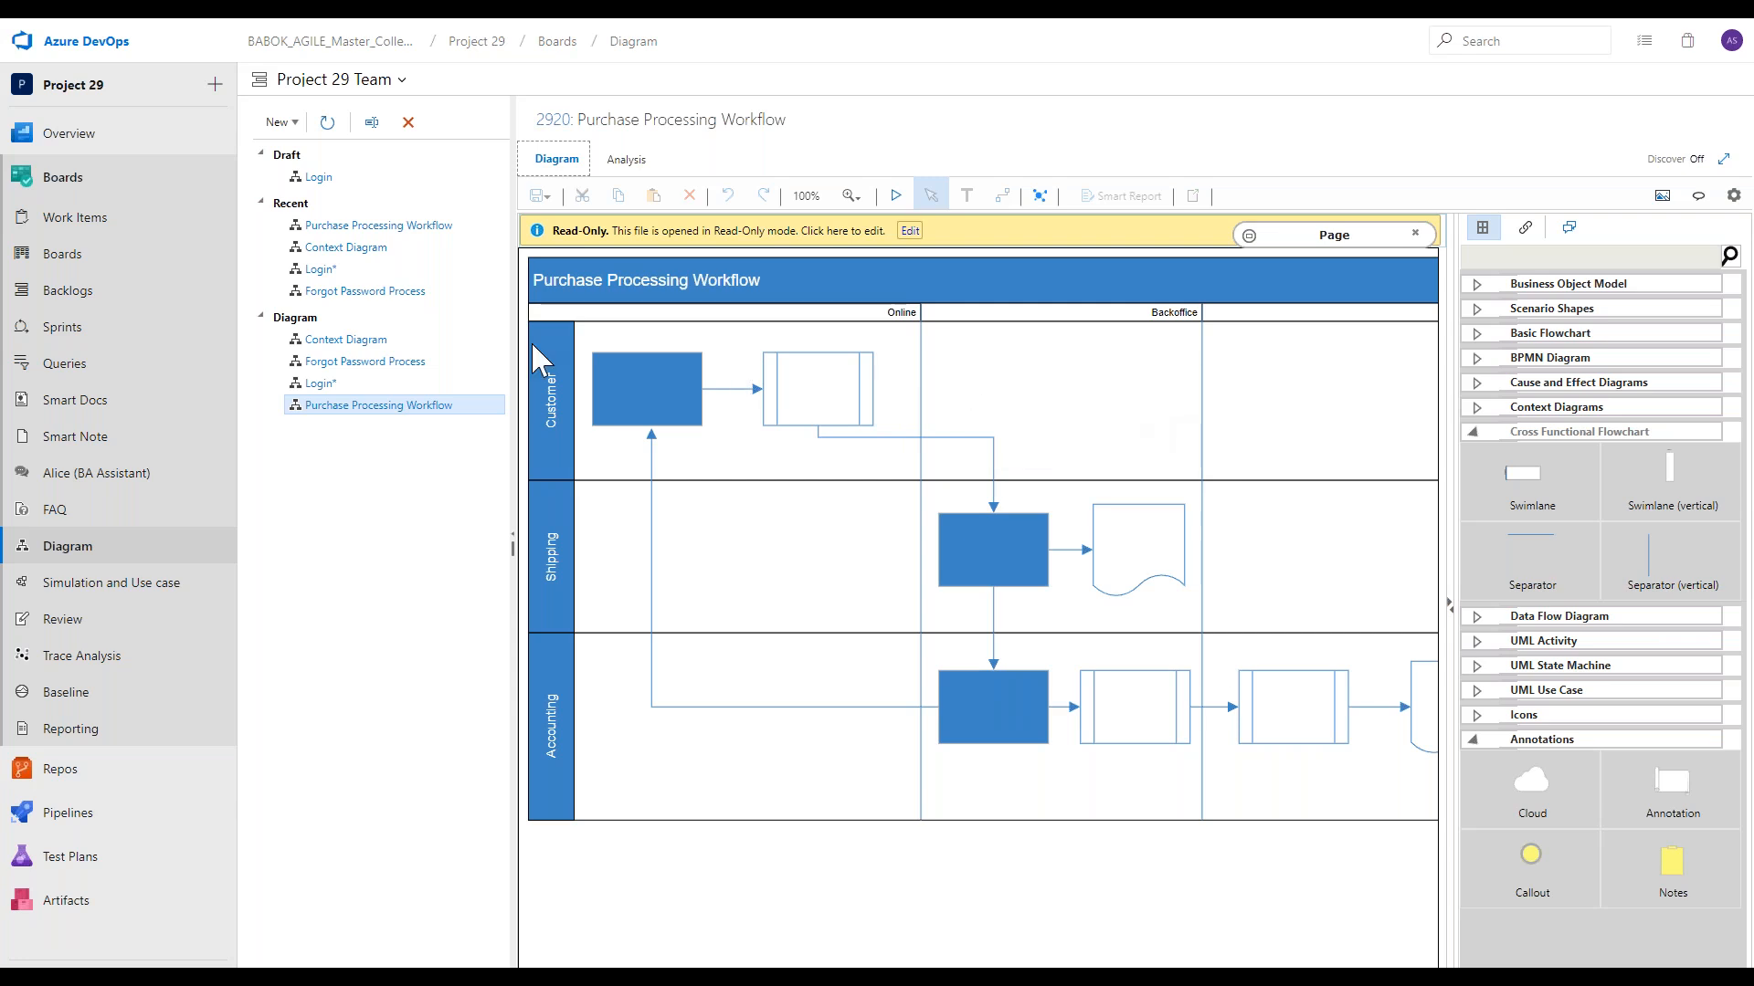
pyautogui.click(476, 343)
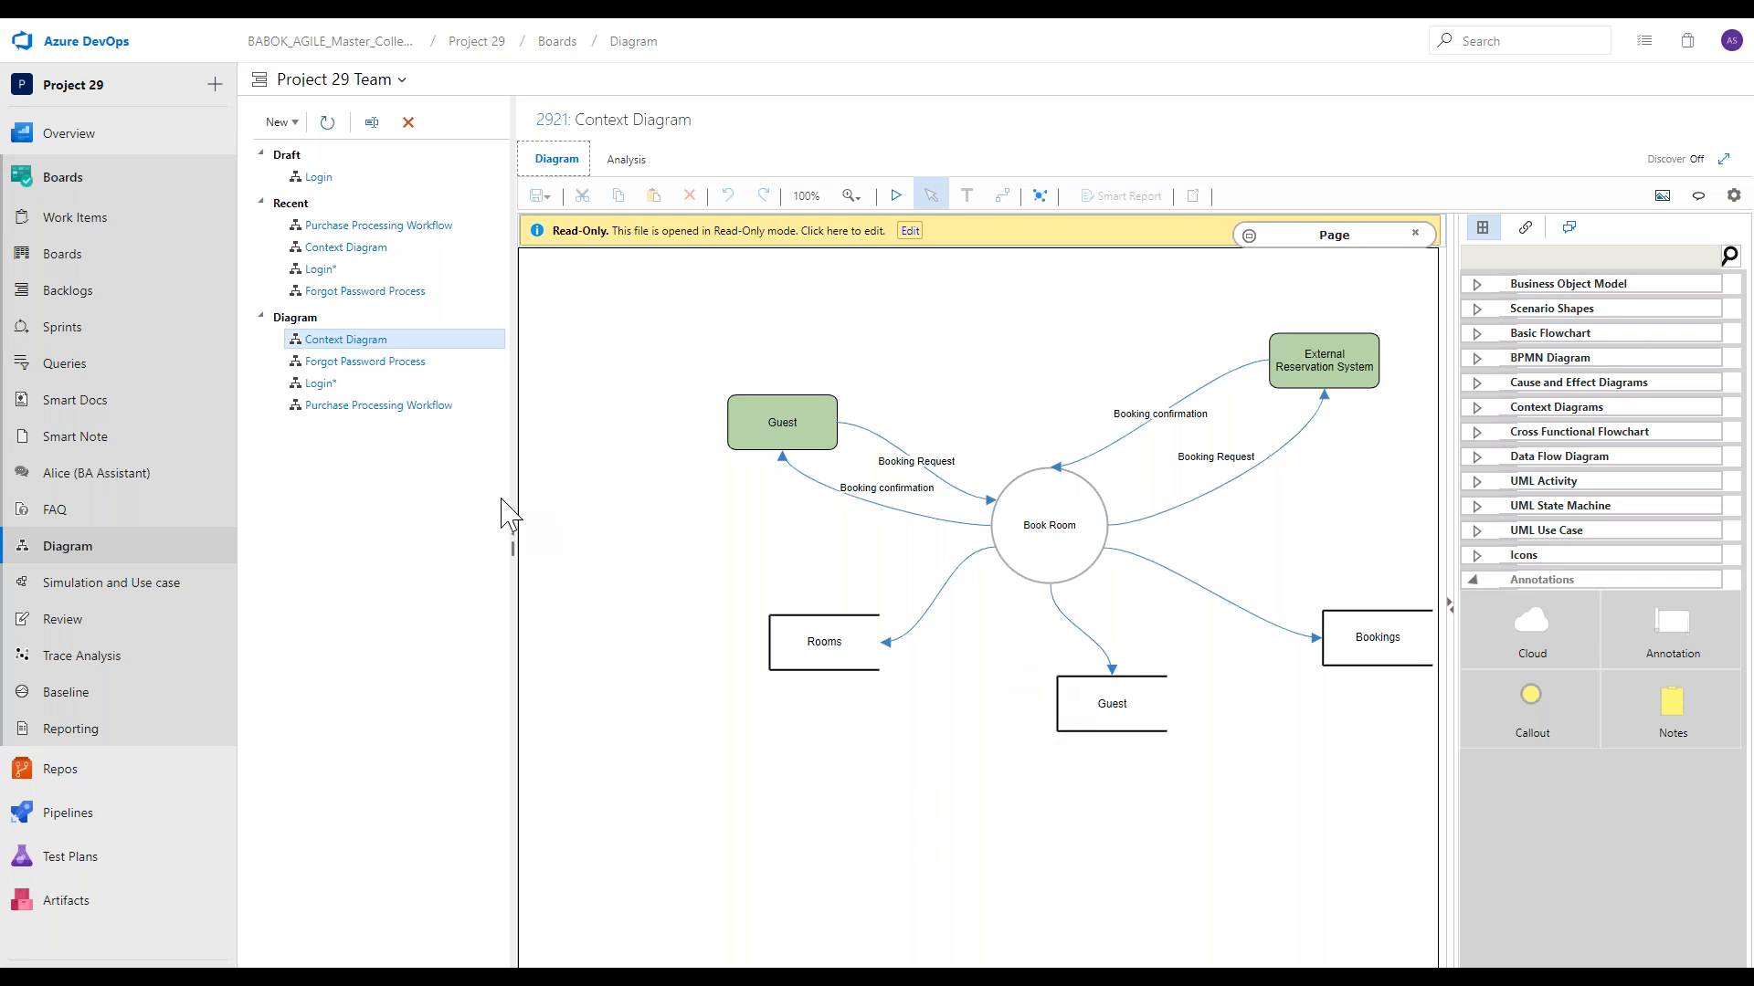
pyautogui.click(402, 364)
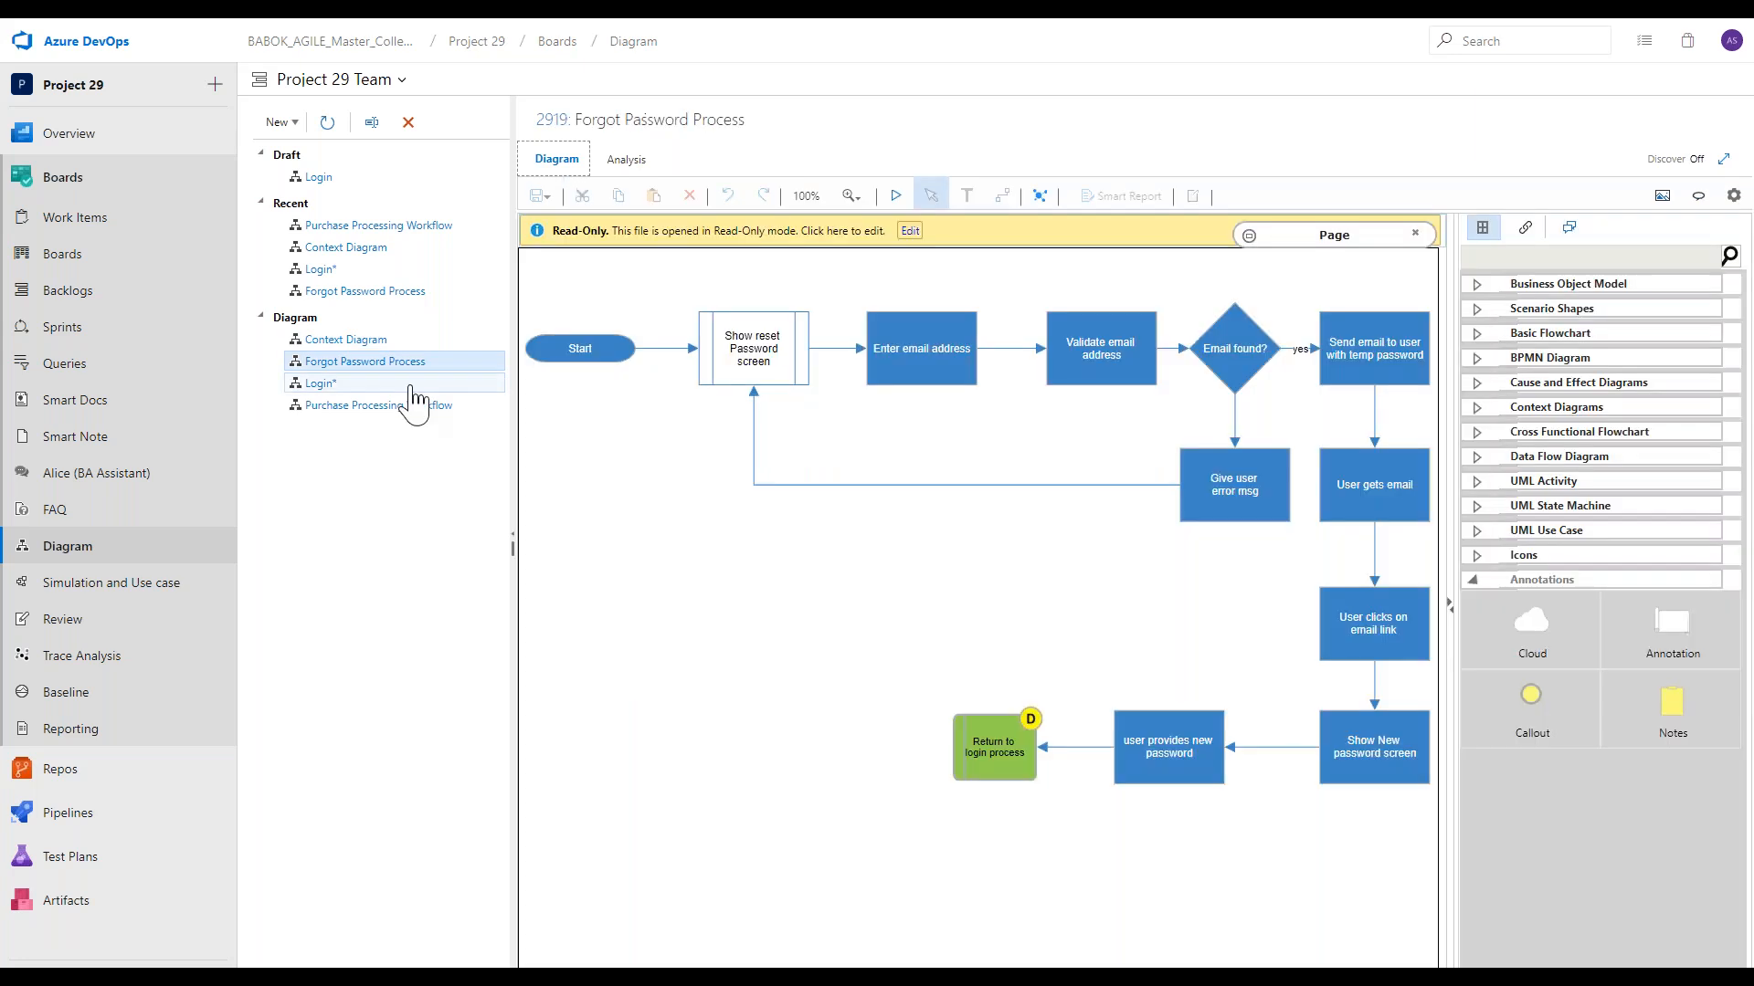
pyautogui.click(215, 961)
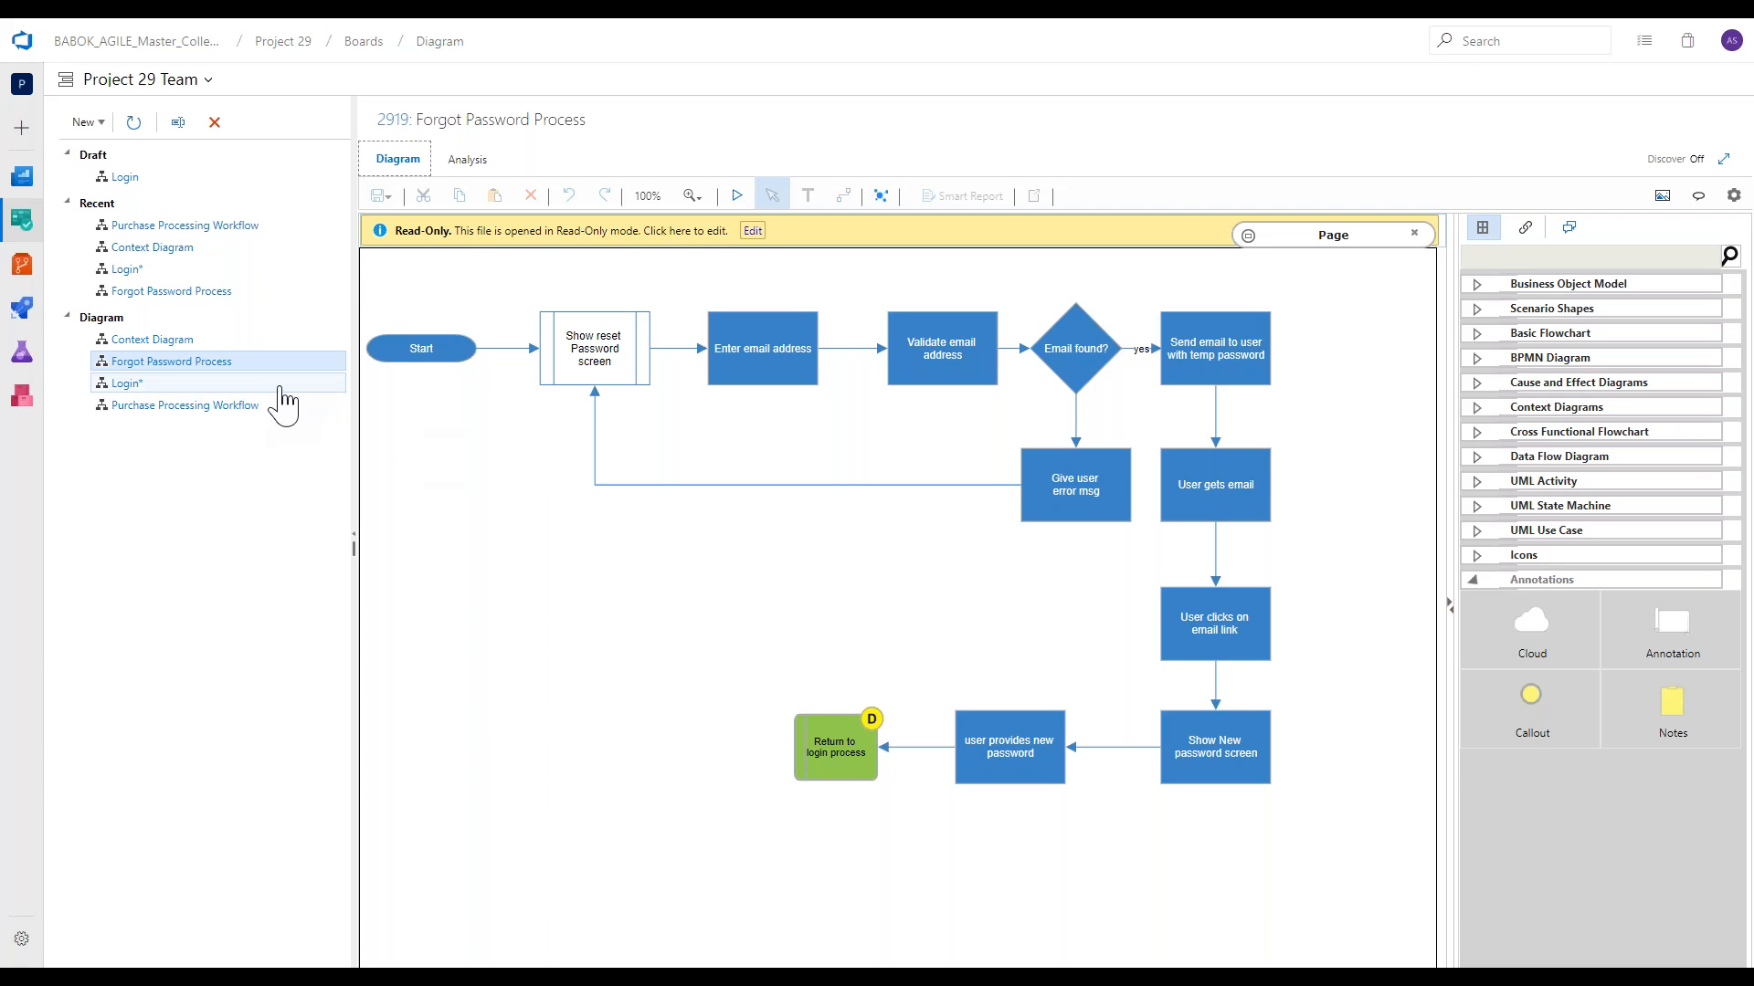
pyautogui.click(127, 383)
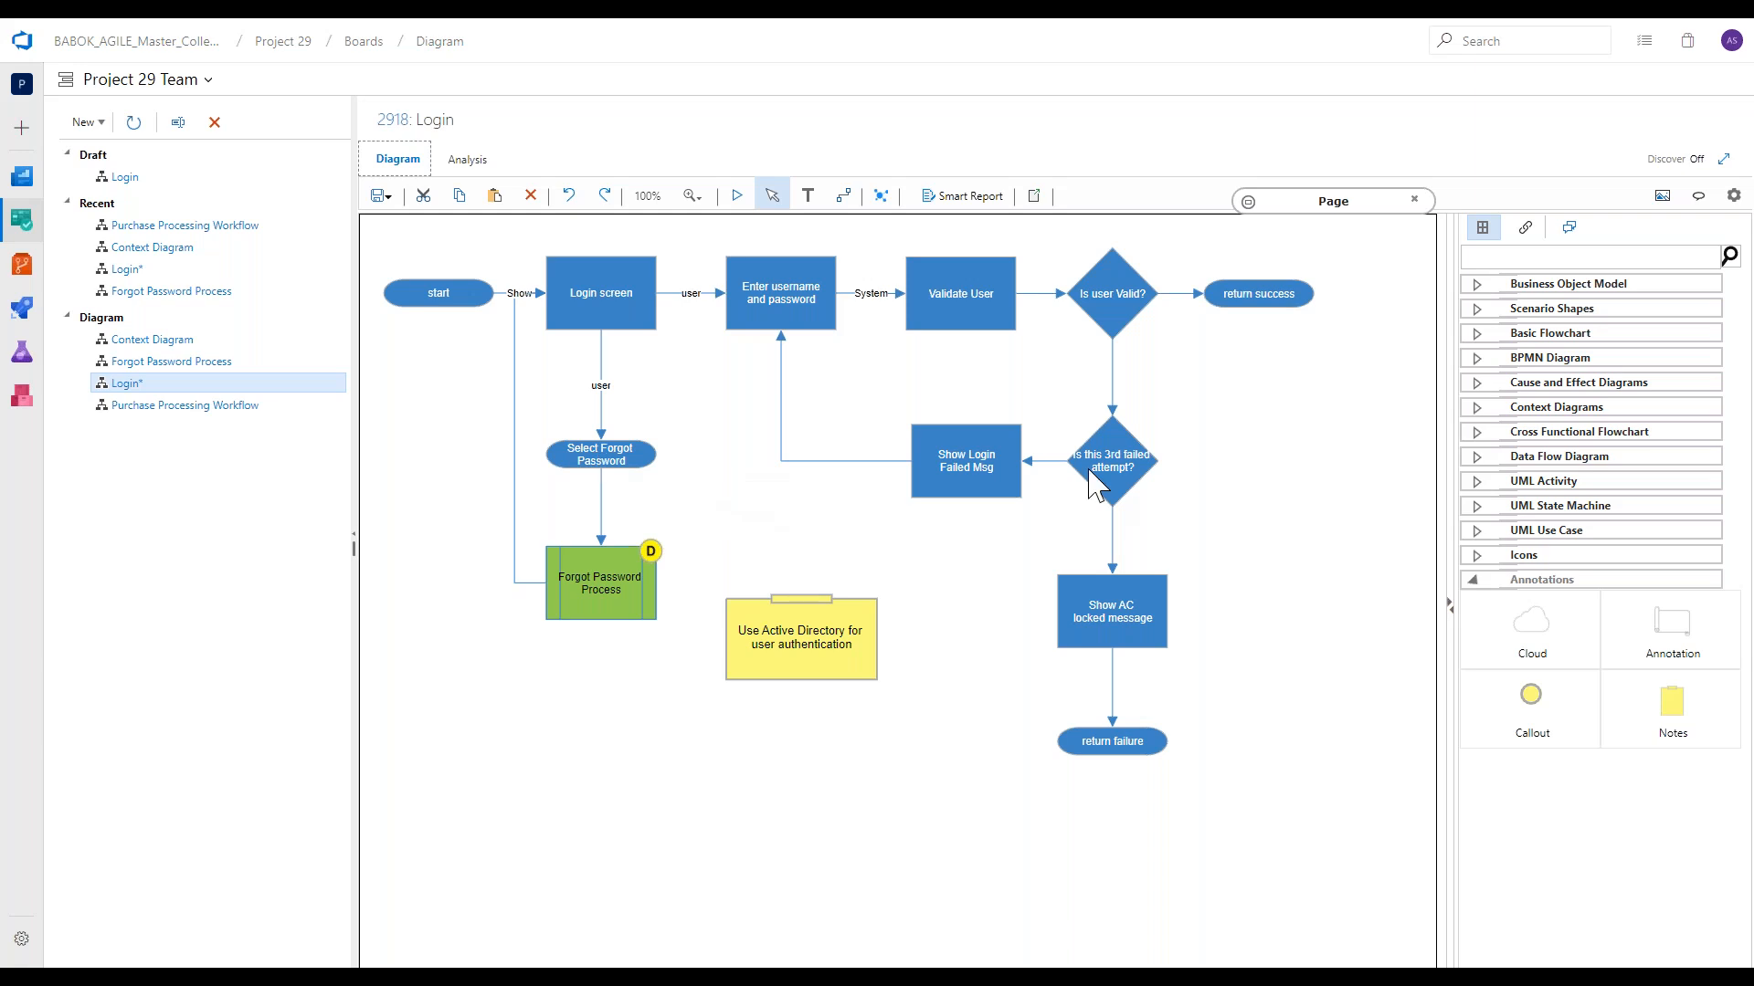
# Follow the linked green shapes from the Login diagram to Forgot Password Process and back to Login.
pyautogui.click(603, 607)
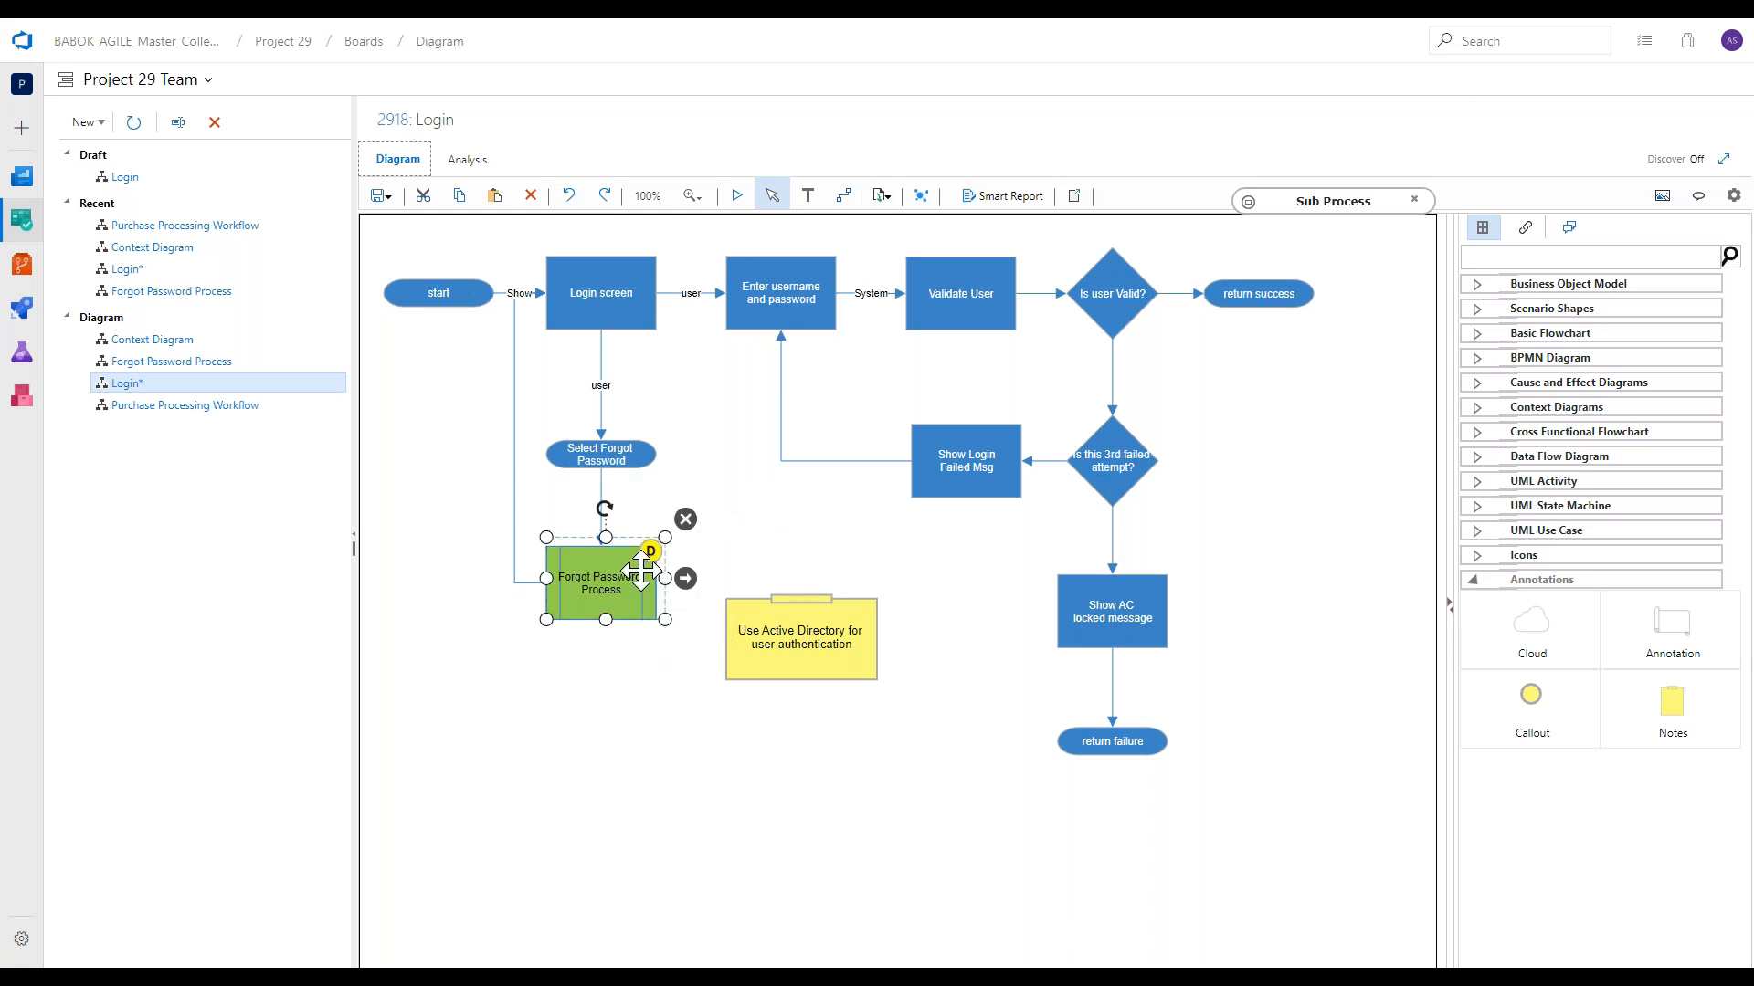
pyautogui.moveTo(654, 559)
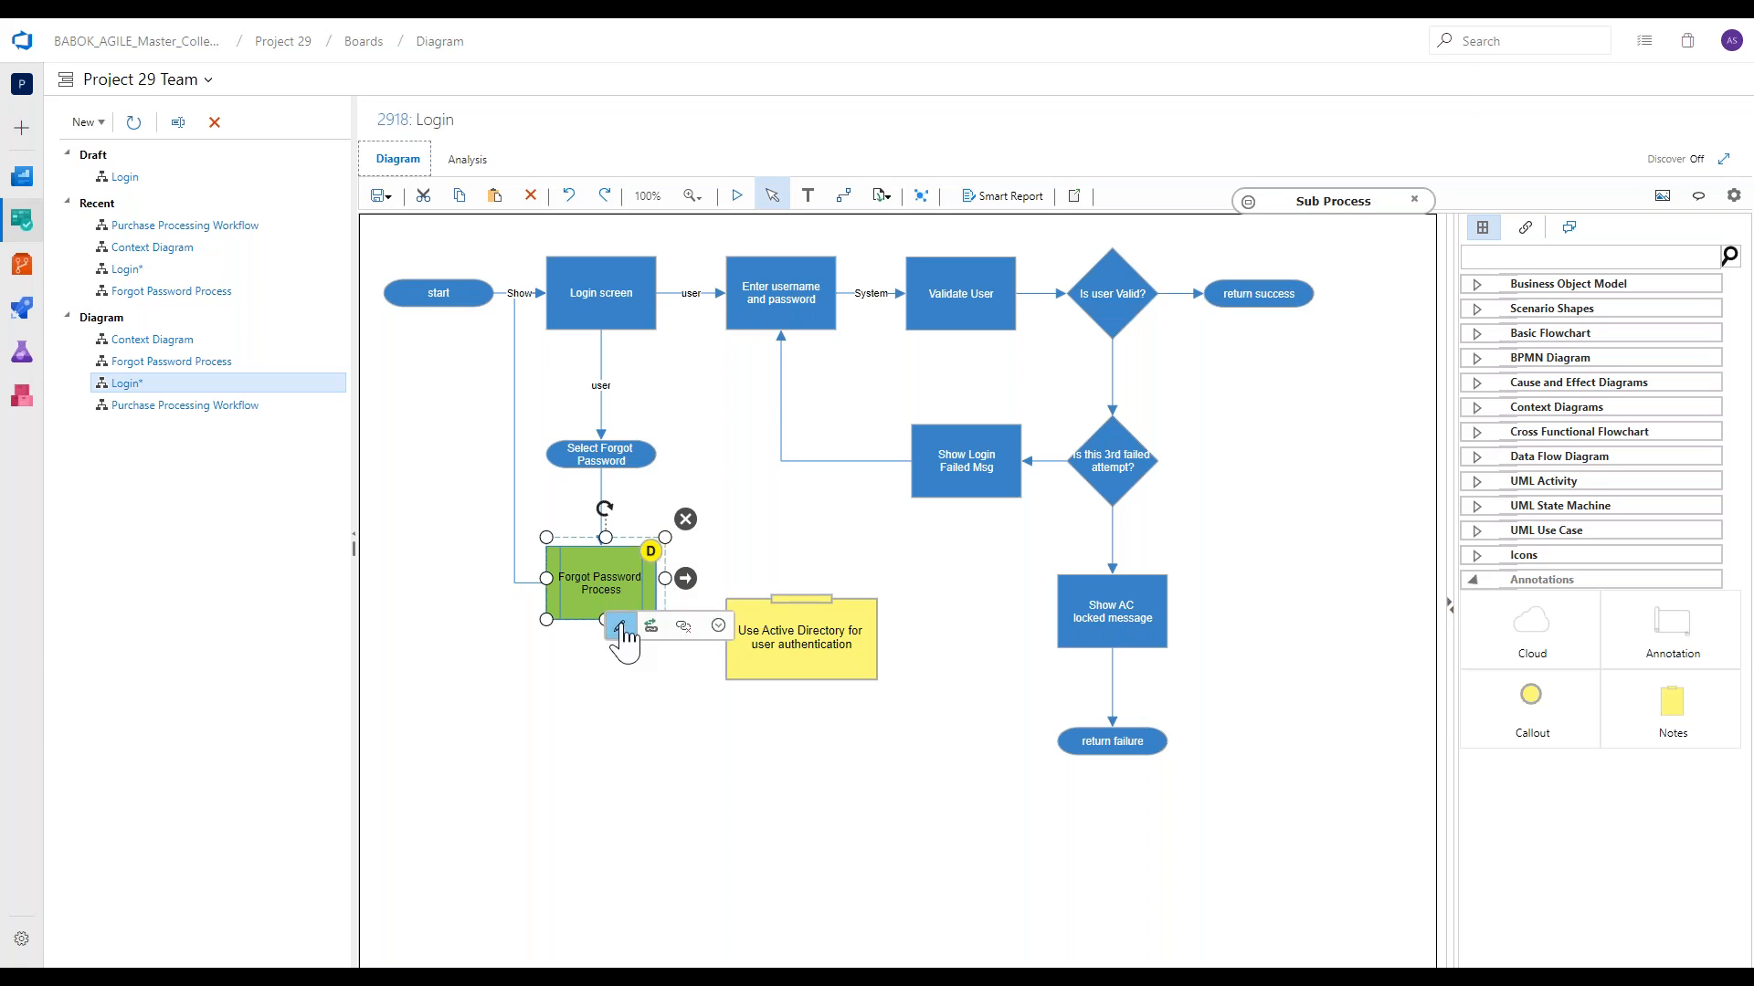
pyautogui.click(621, 628)
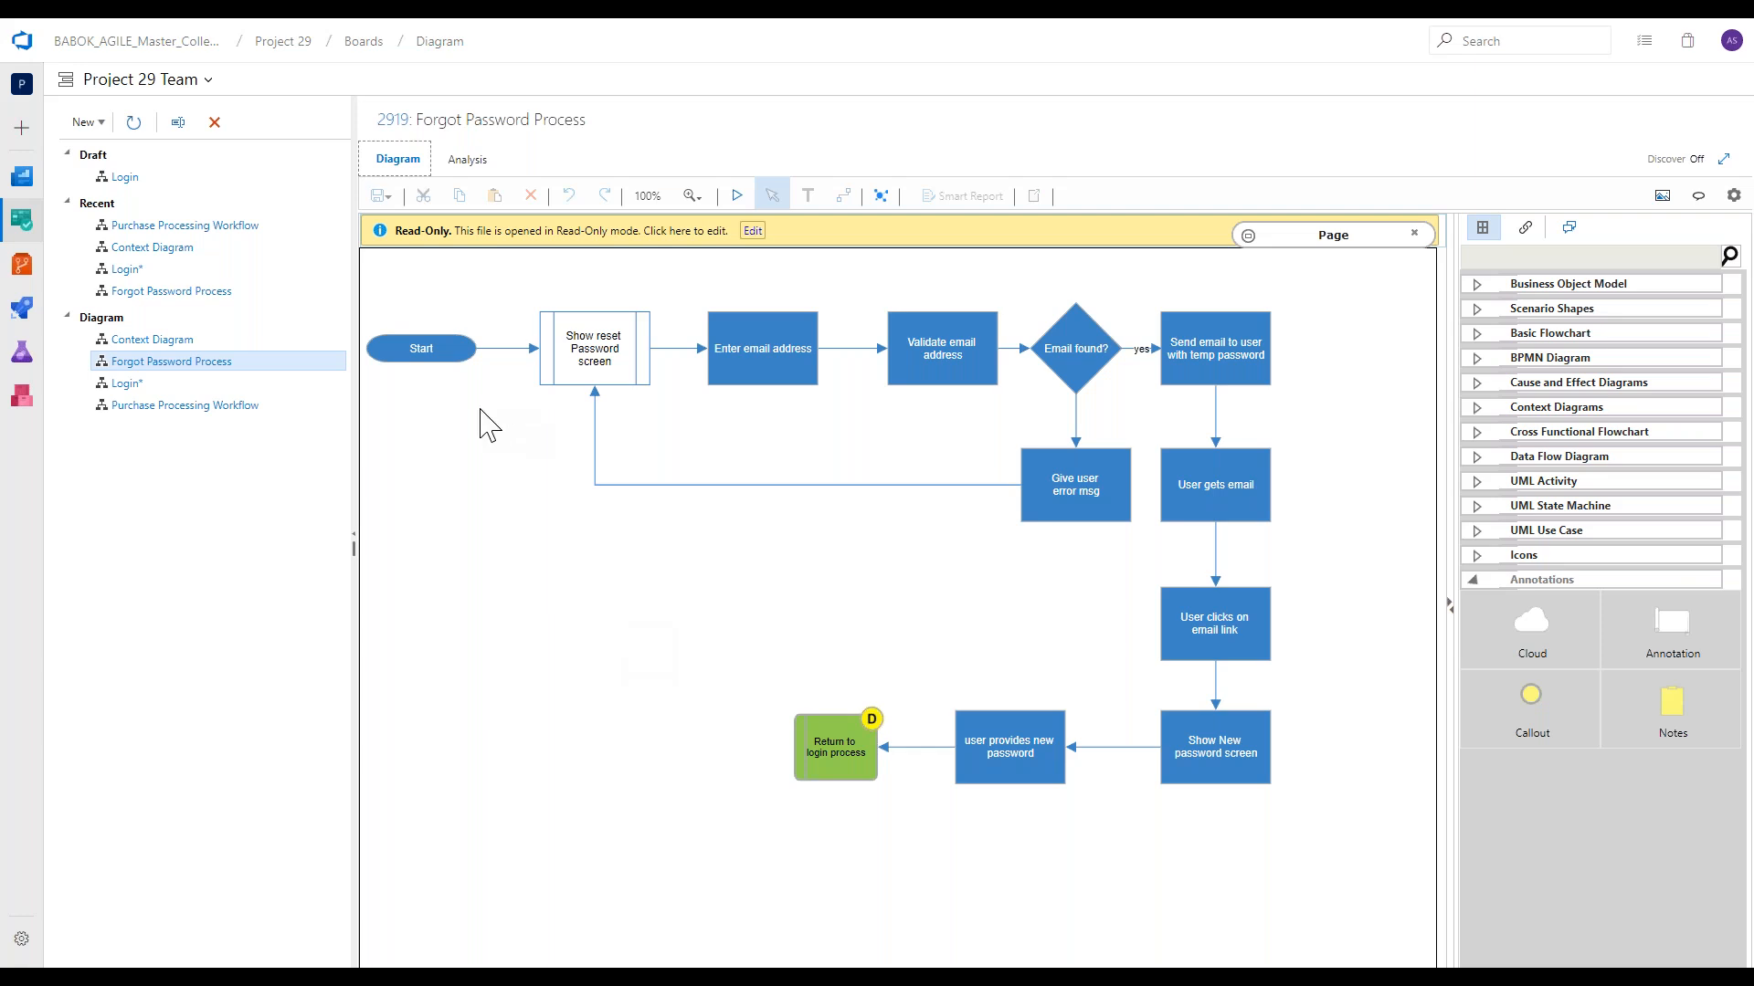
pyautogui.click(282, 385)
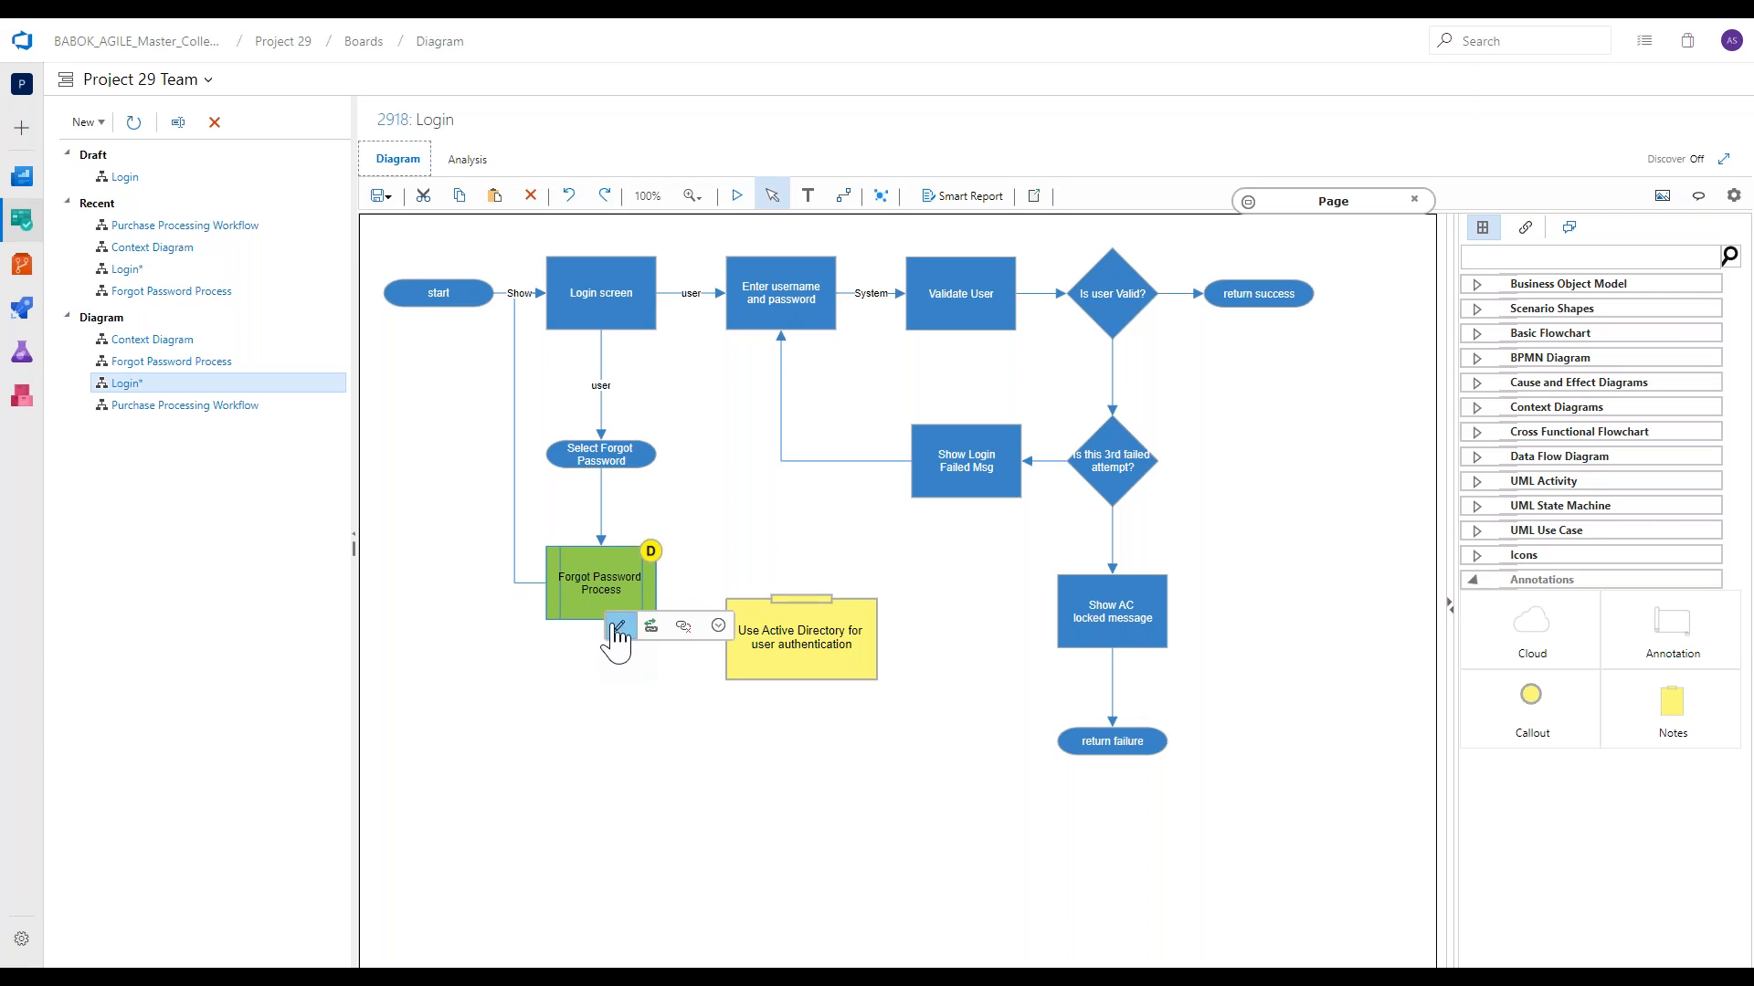
pyautogui.doubleClick(605, 633)
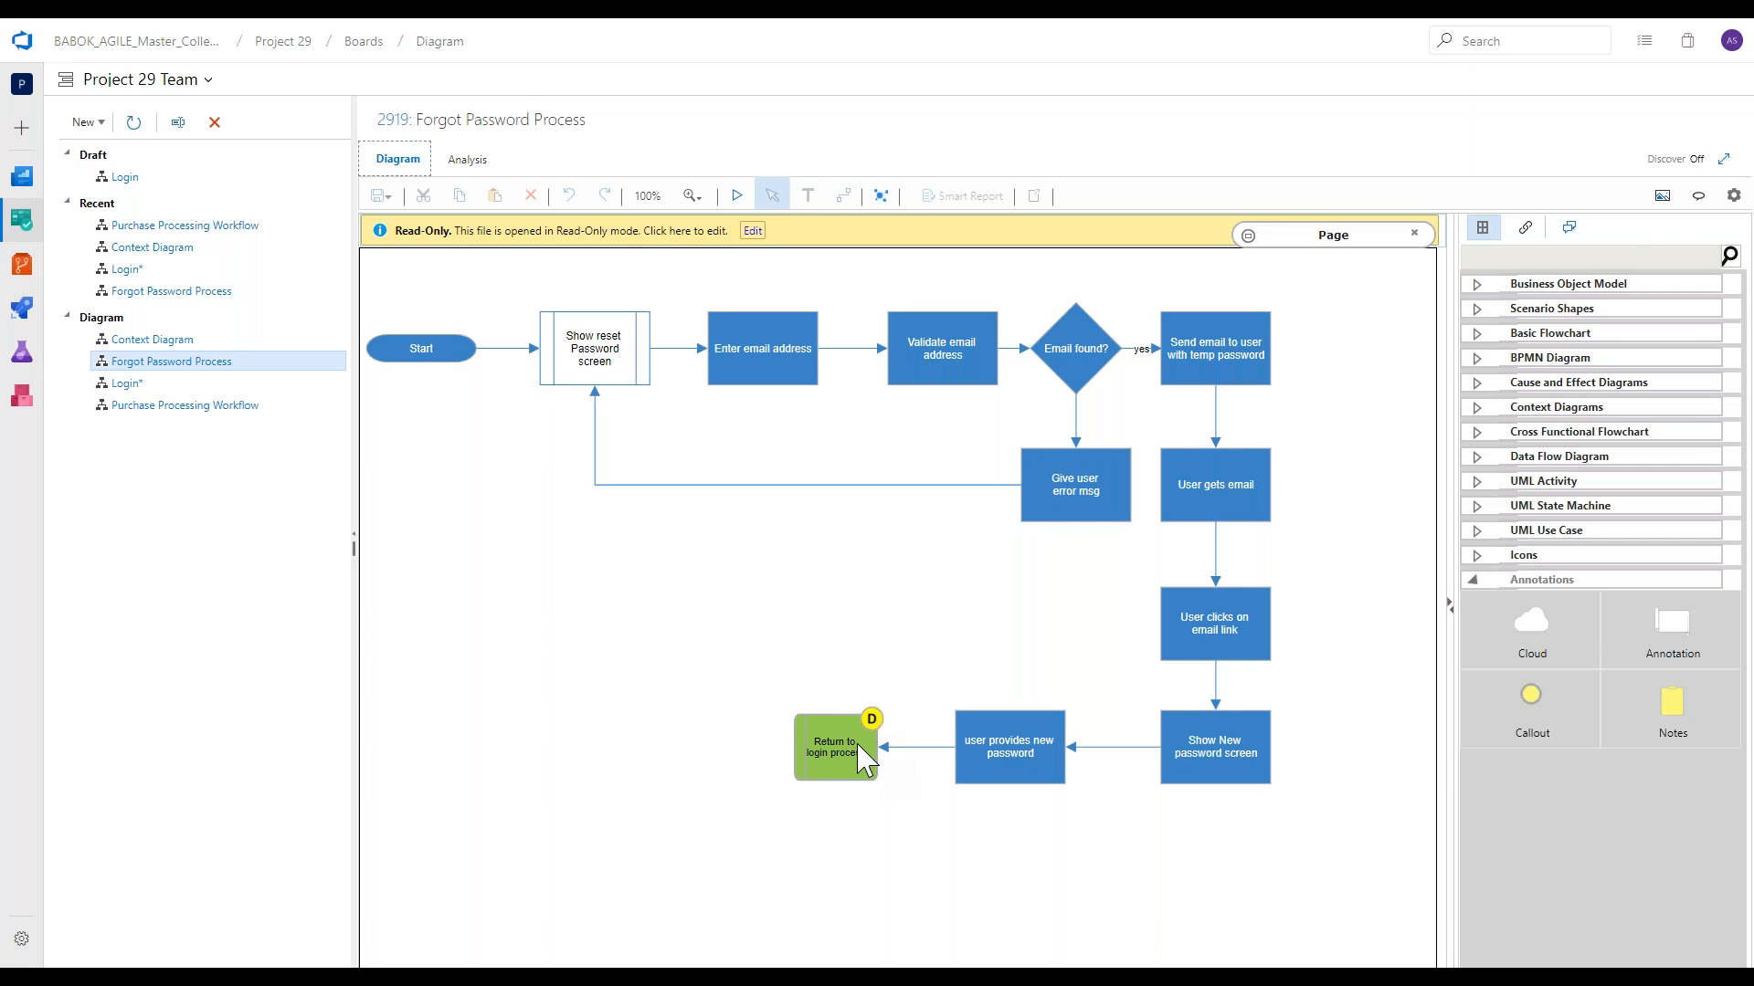
pyautogui.moveTo(858, 758)
pyautogui.doubleClick(835, 755)
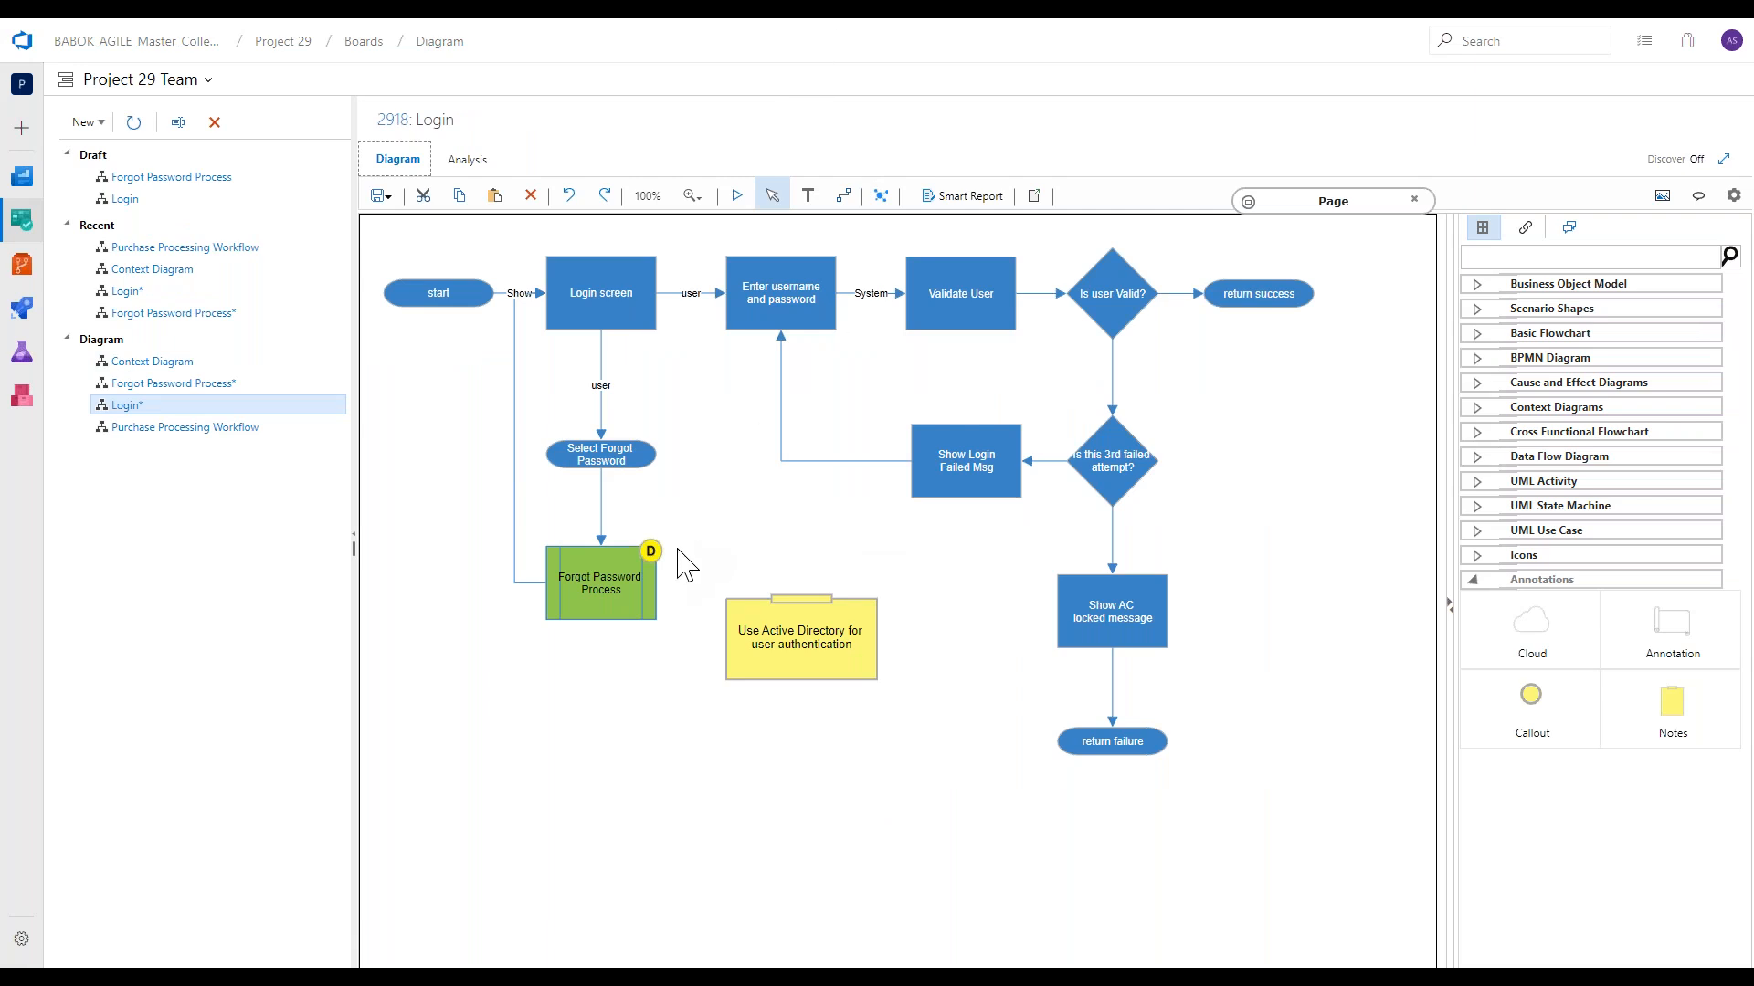
pyautogui.moveTo(594, 592)
# Create a new diagram titled "User authentication" in the Diagram root folder, using the Blank template from the Basic category.
pyautogui.click(223, 343)
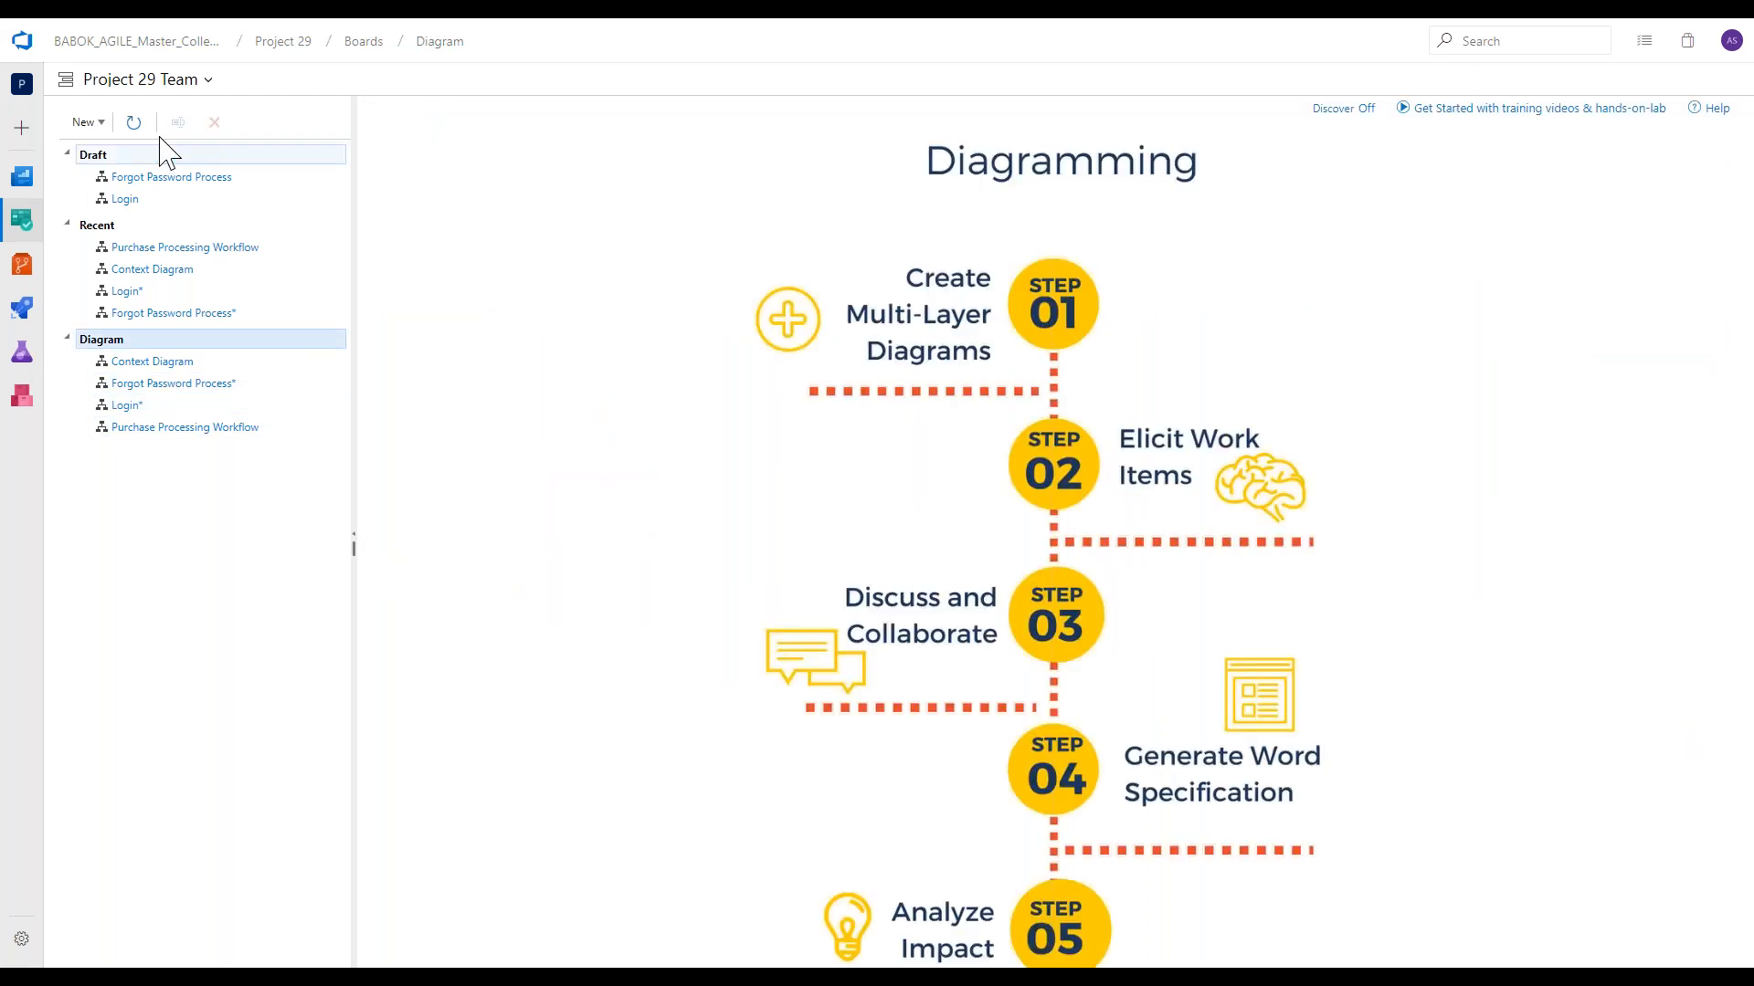
pyautogui.click(102, 124)
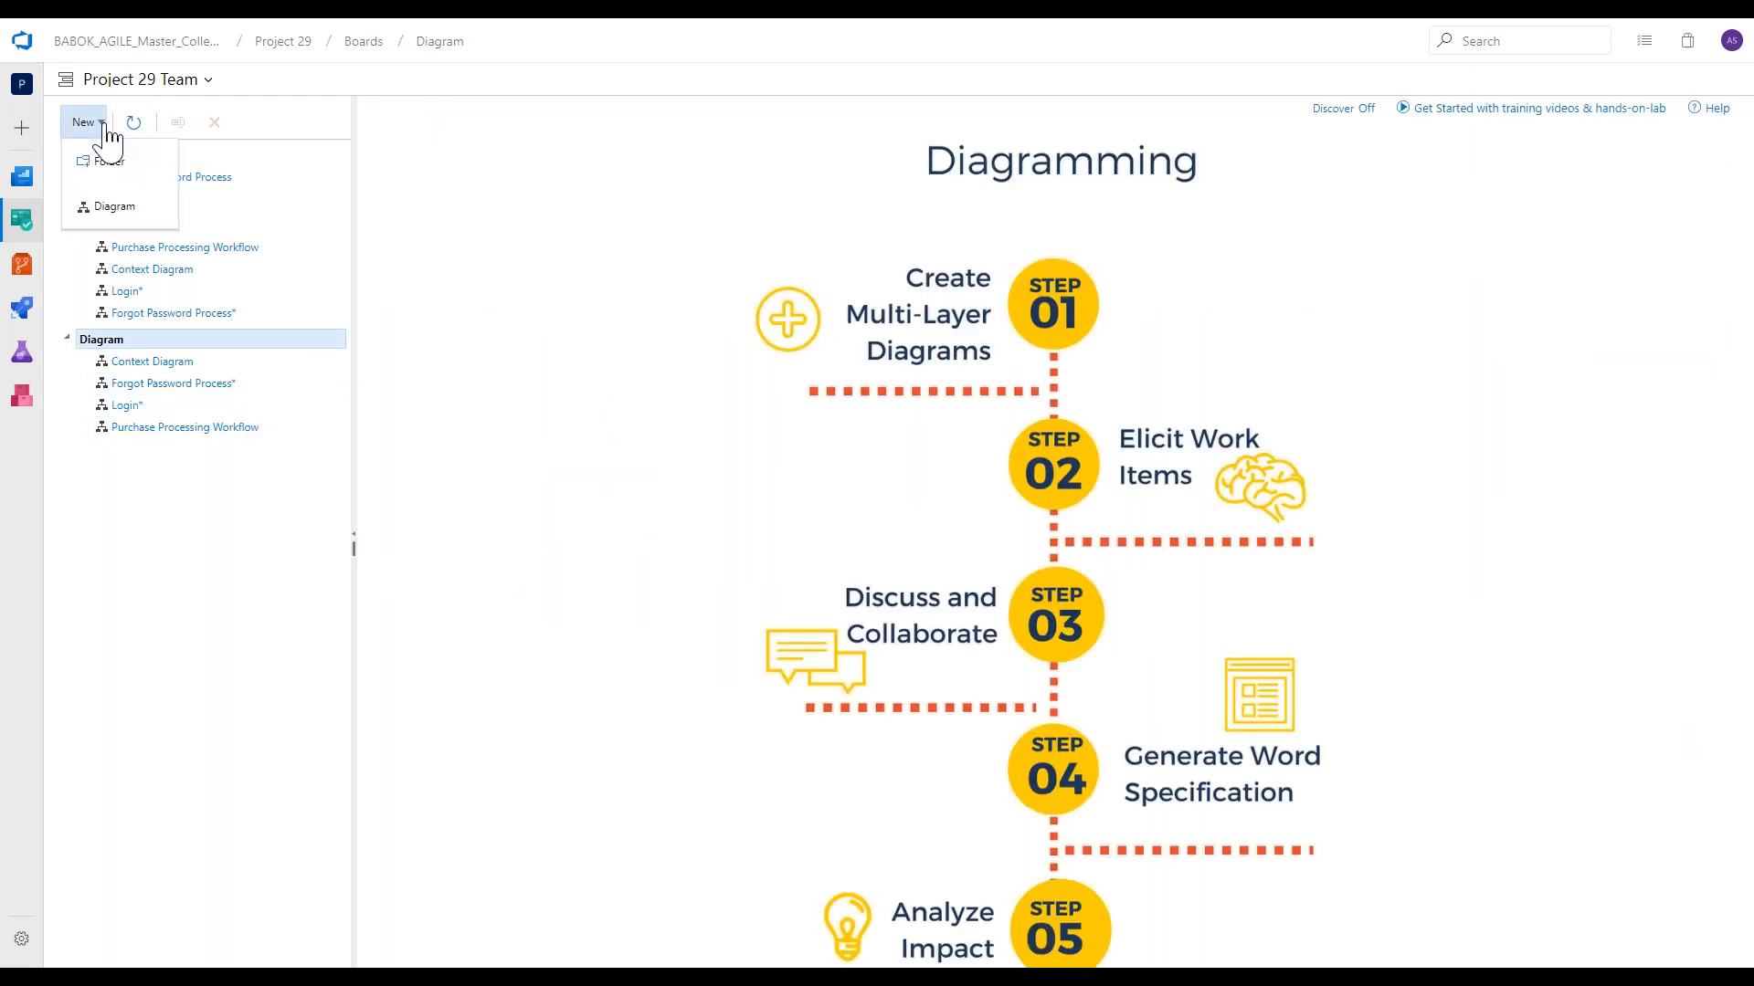
pyautogui.click(114, 206)
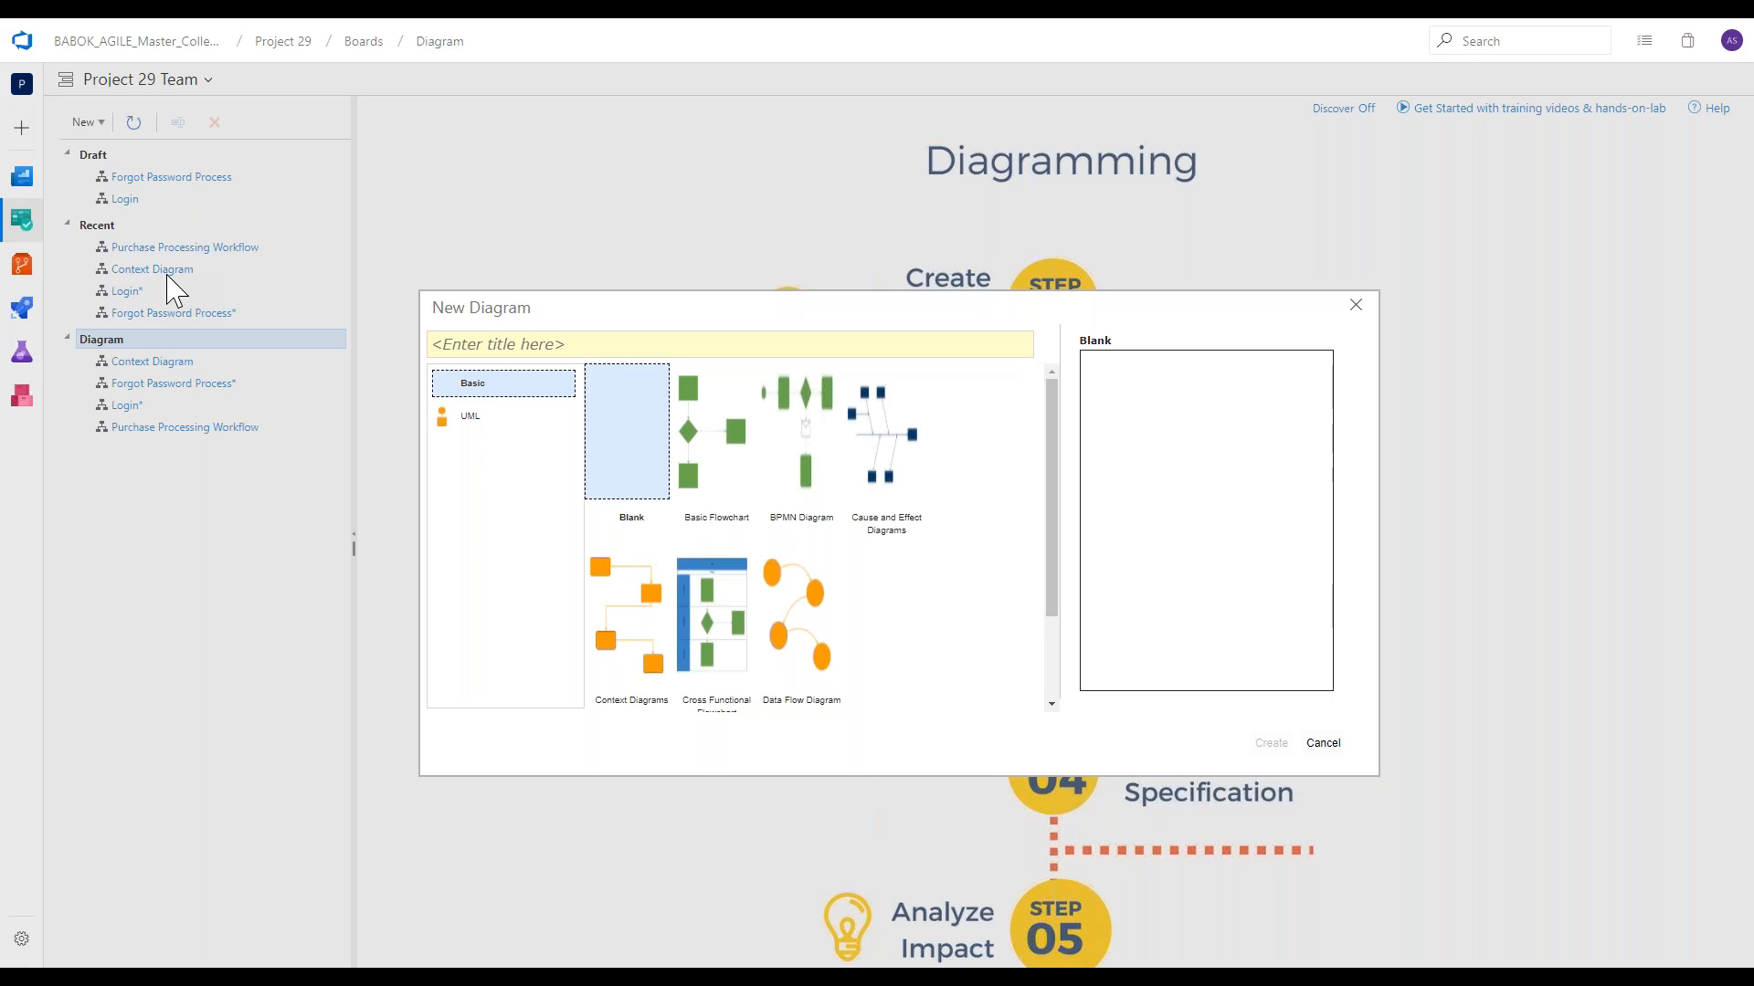
pyautogui.write('User authentication')
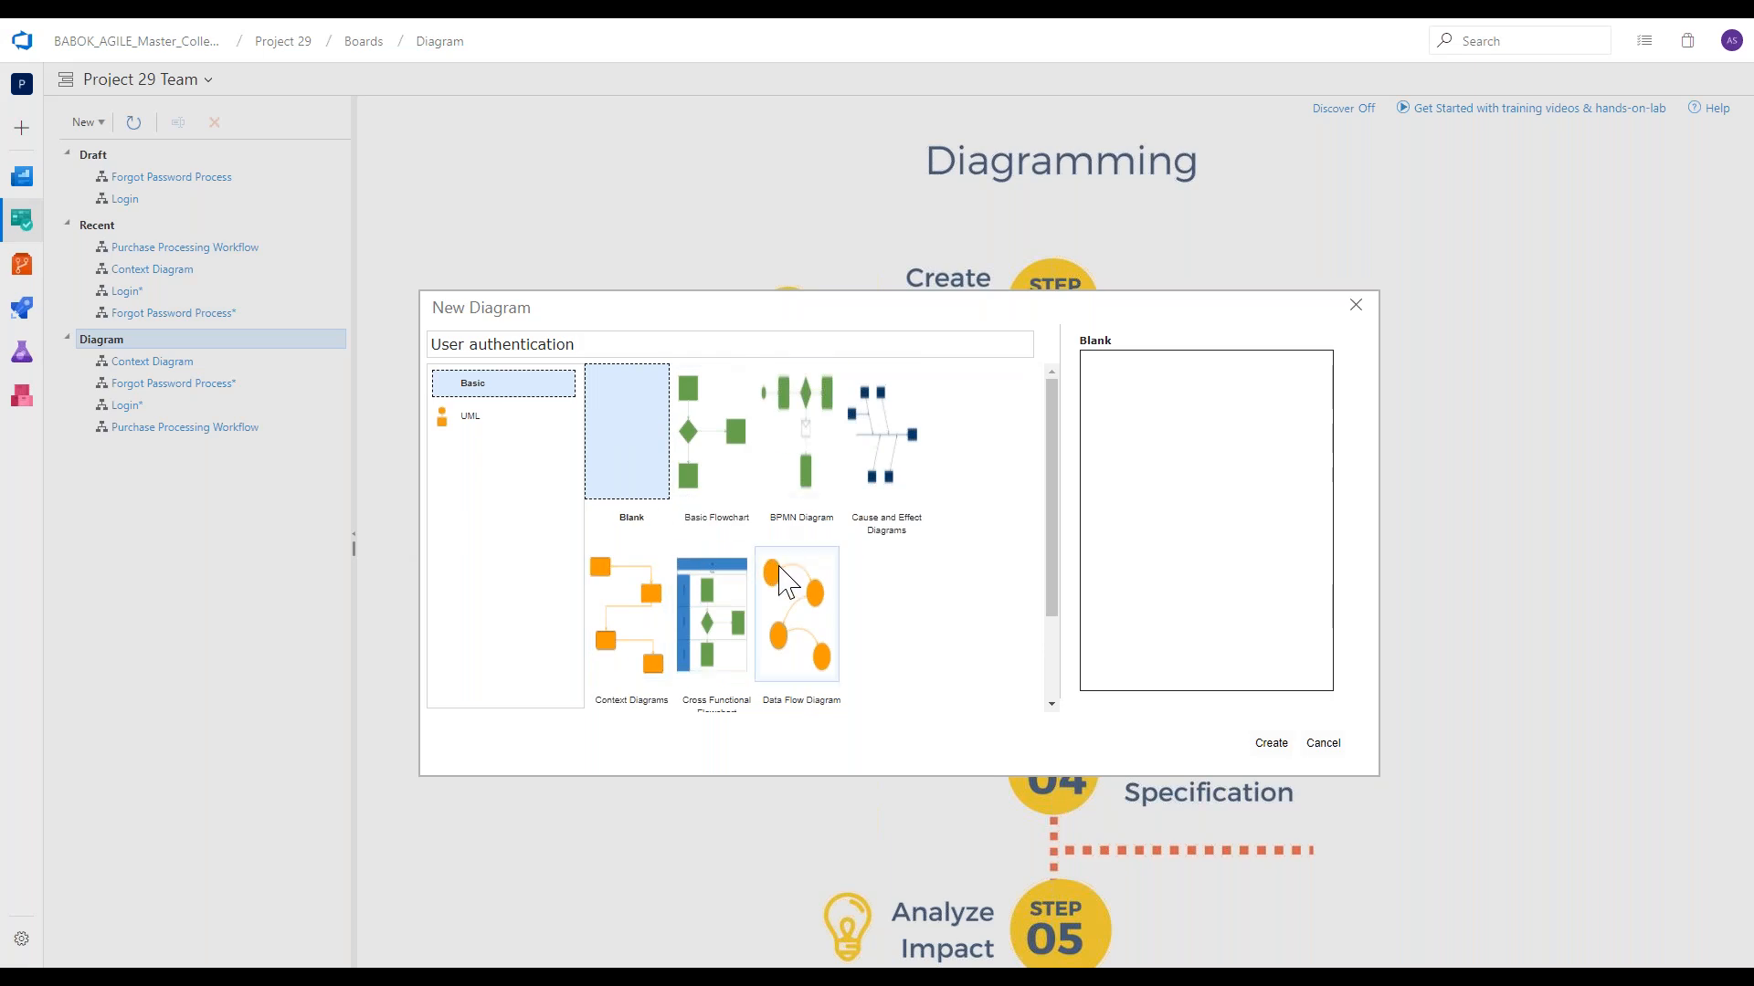
pyautogui.scroll(-2, 783, 571)
pyautogui.scroll(2, 782, 552)
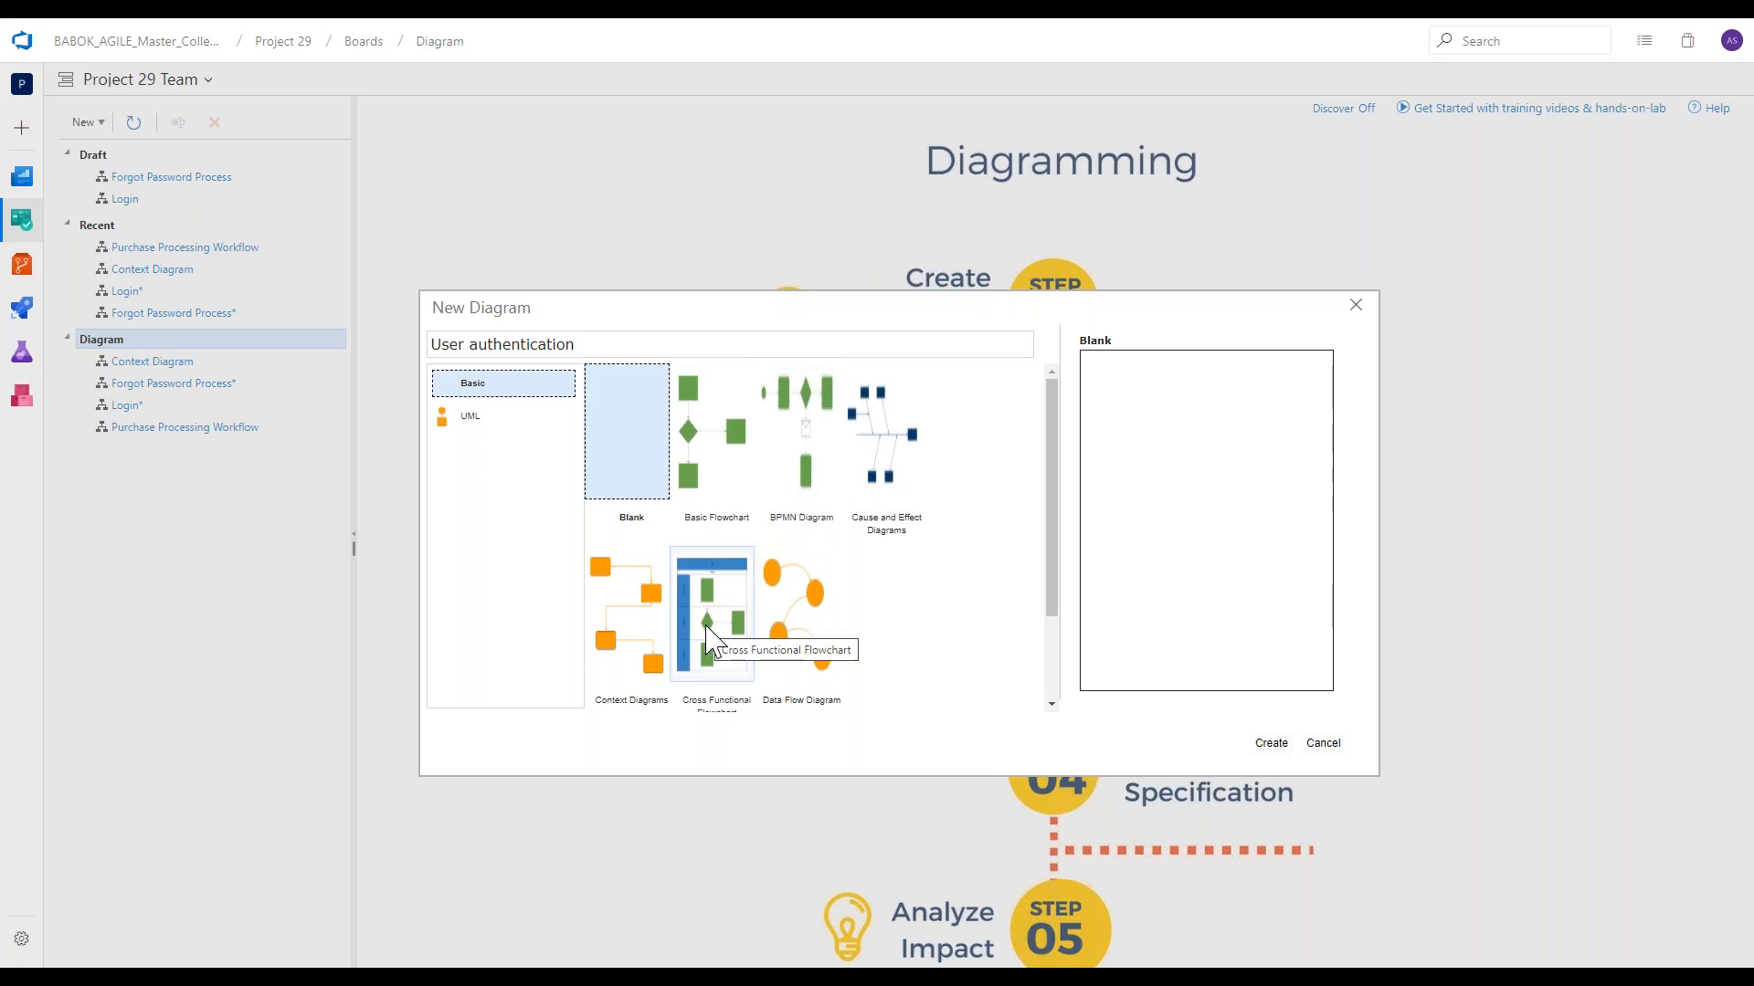
pyautogui.scroll(-2, 712, 639)
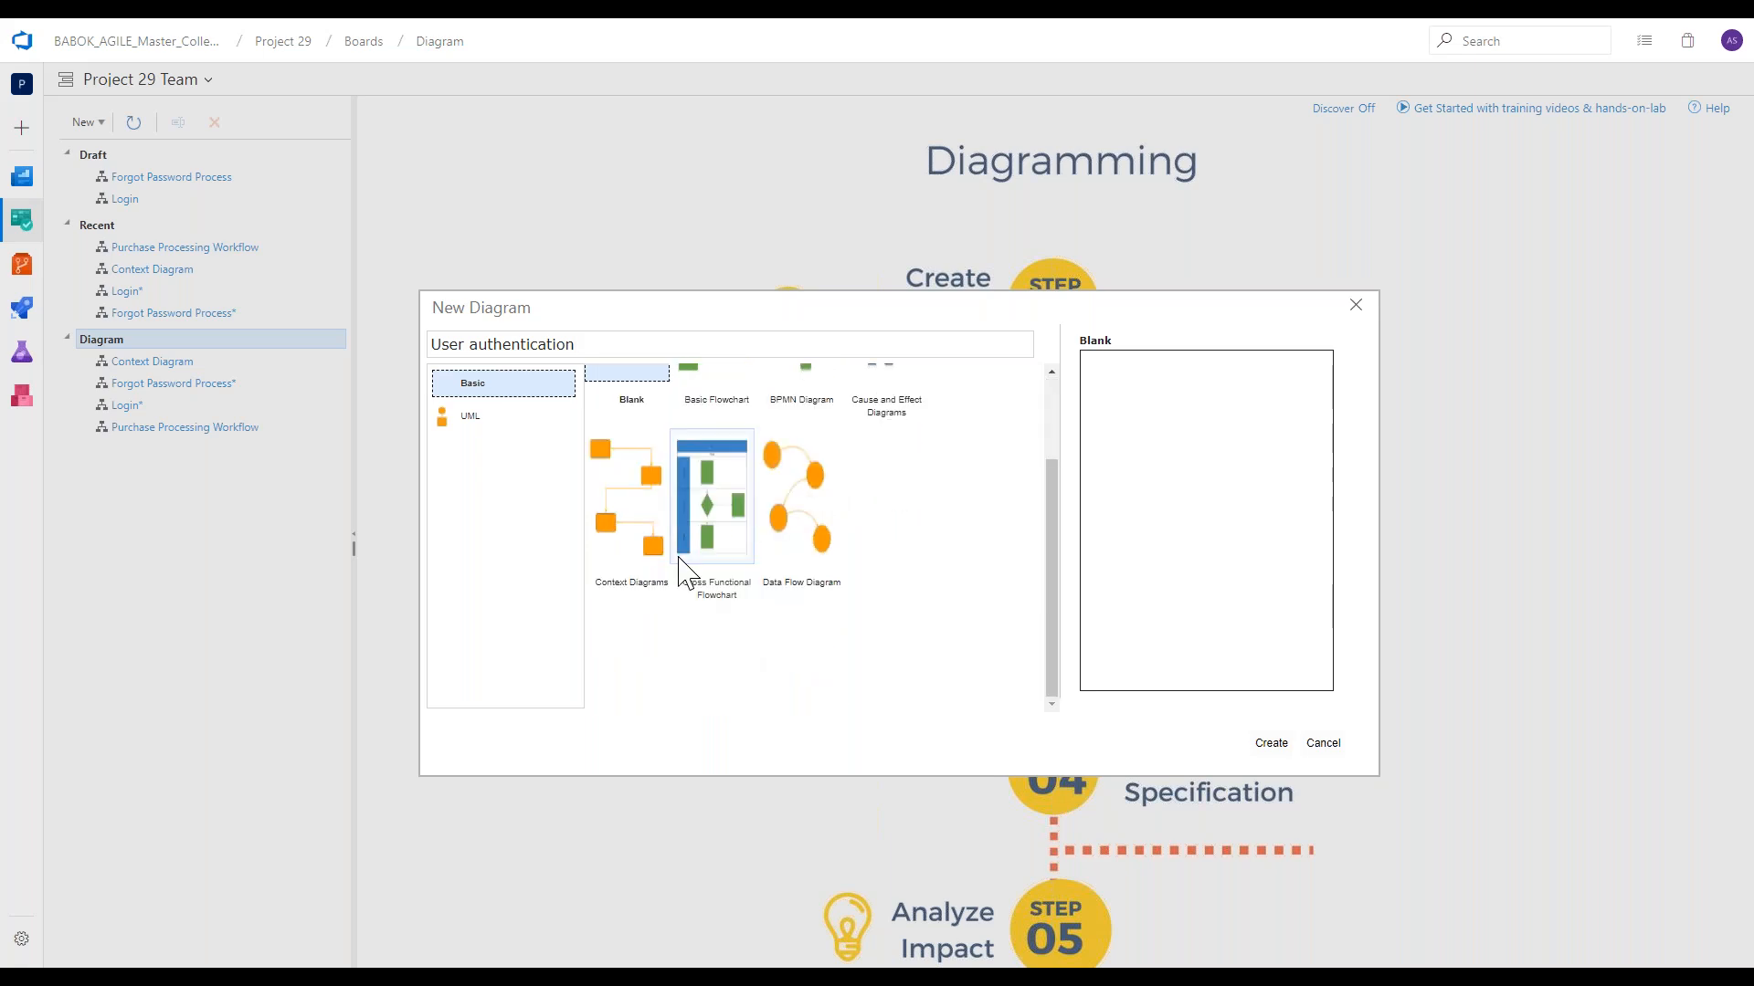
pyautogui.click(549, 435)
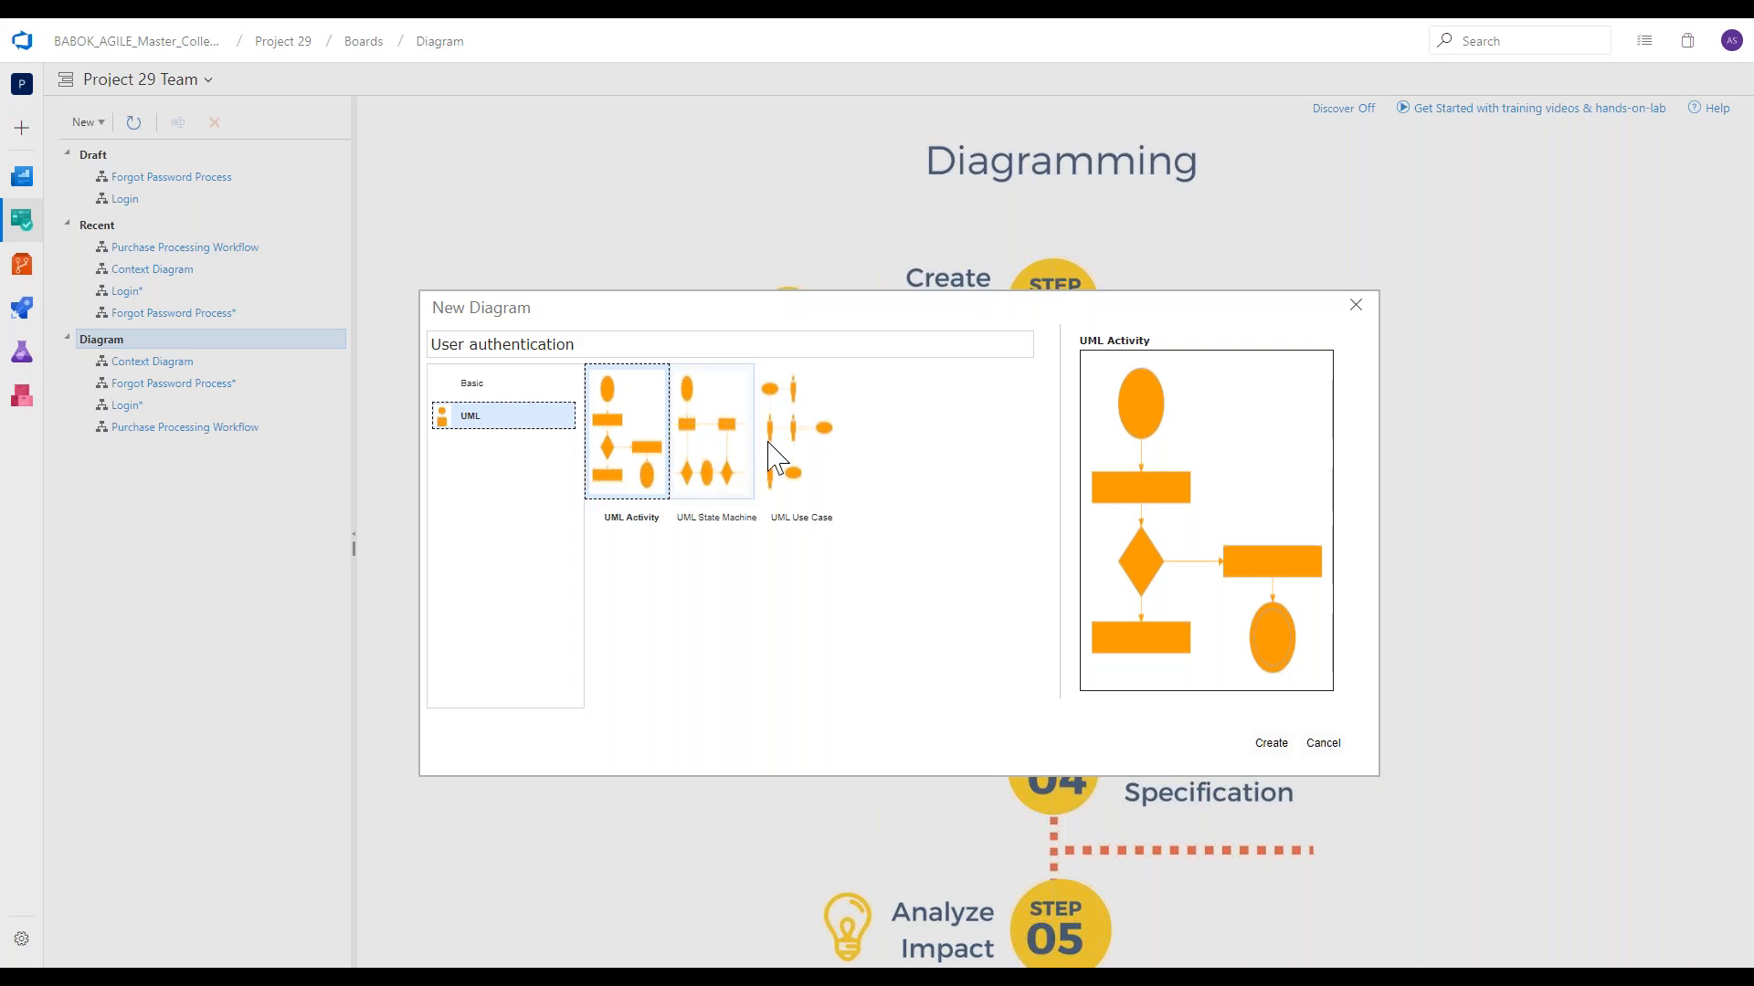
pyautogui.click(523, 391)
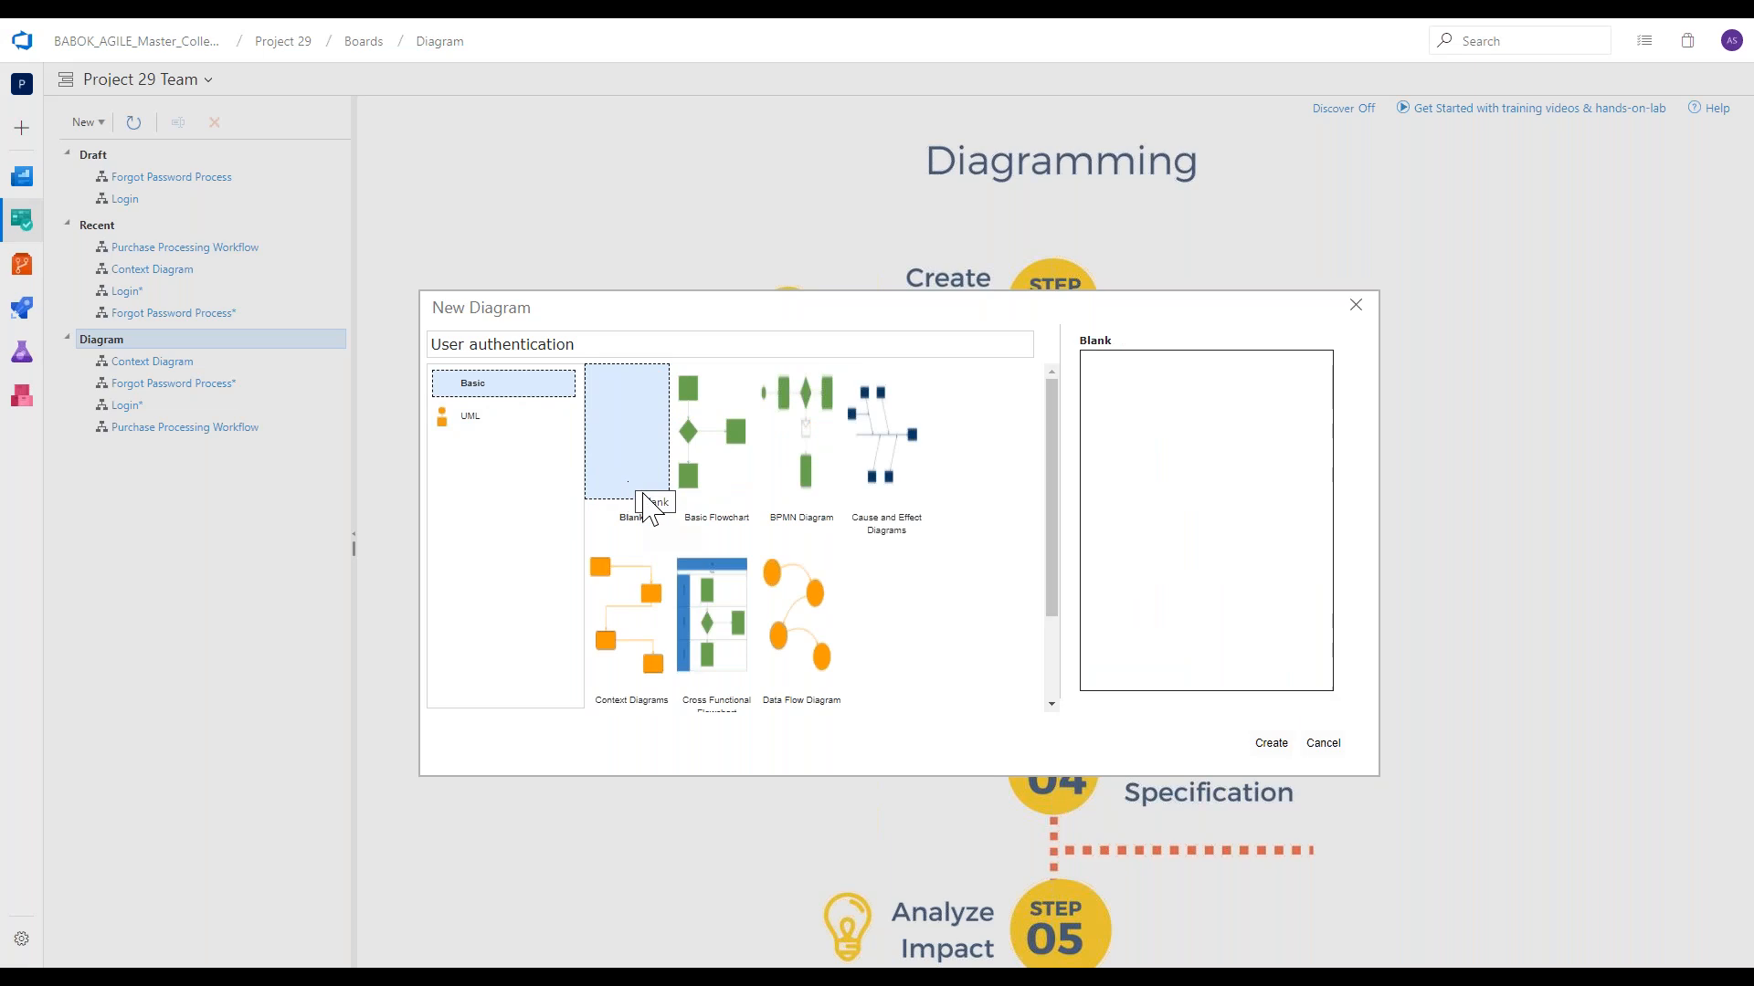
pyautogui.click(1267, 743)
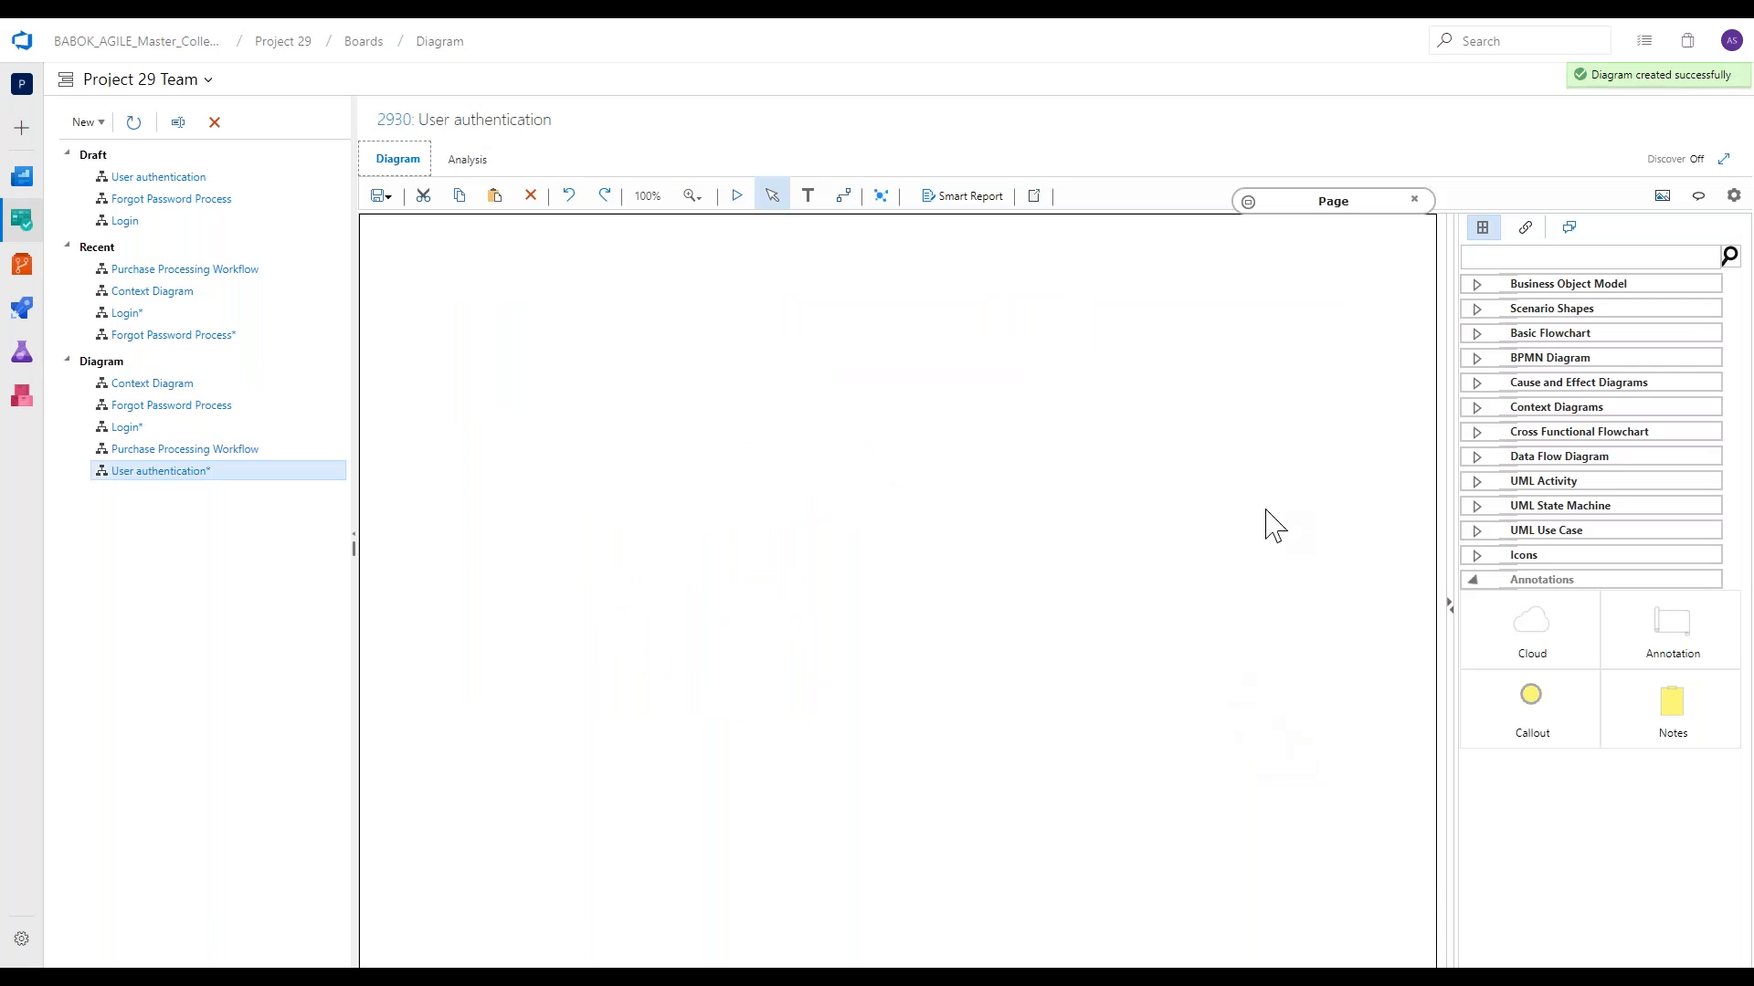
# Place a horizontal Swimlane from the Cross Functional Flowchart shapes near the upper edge of the blank page.
pyautogui.click(1548, 358)
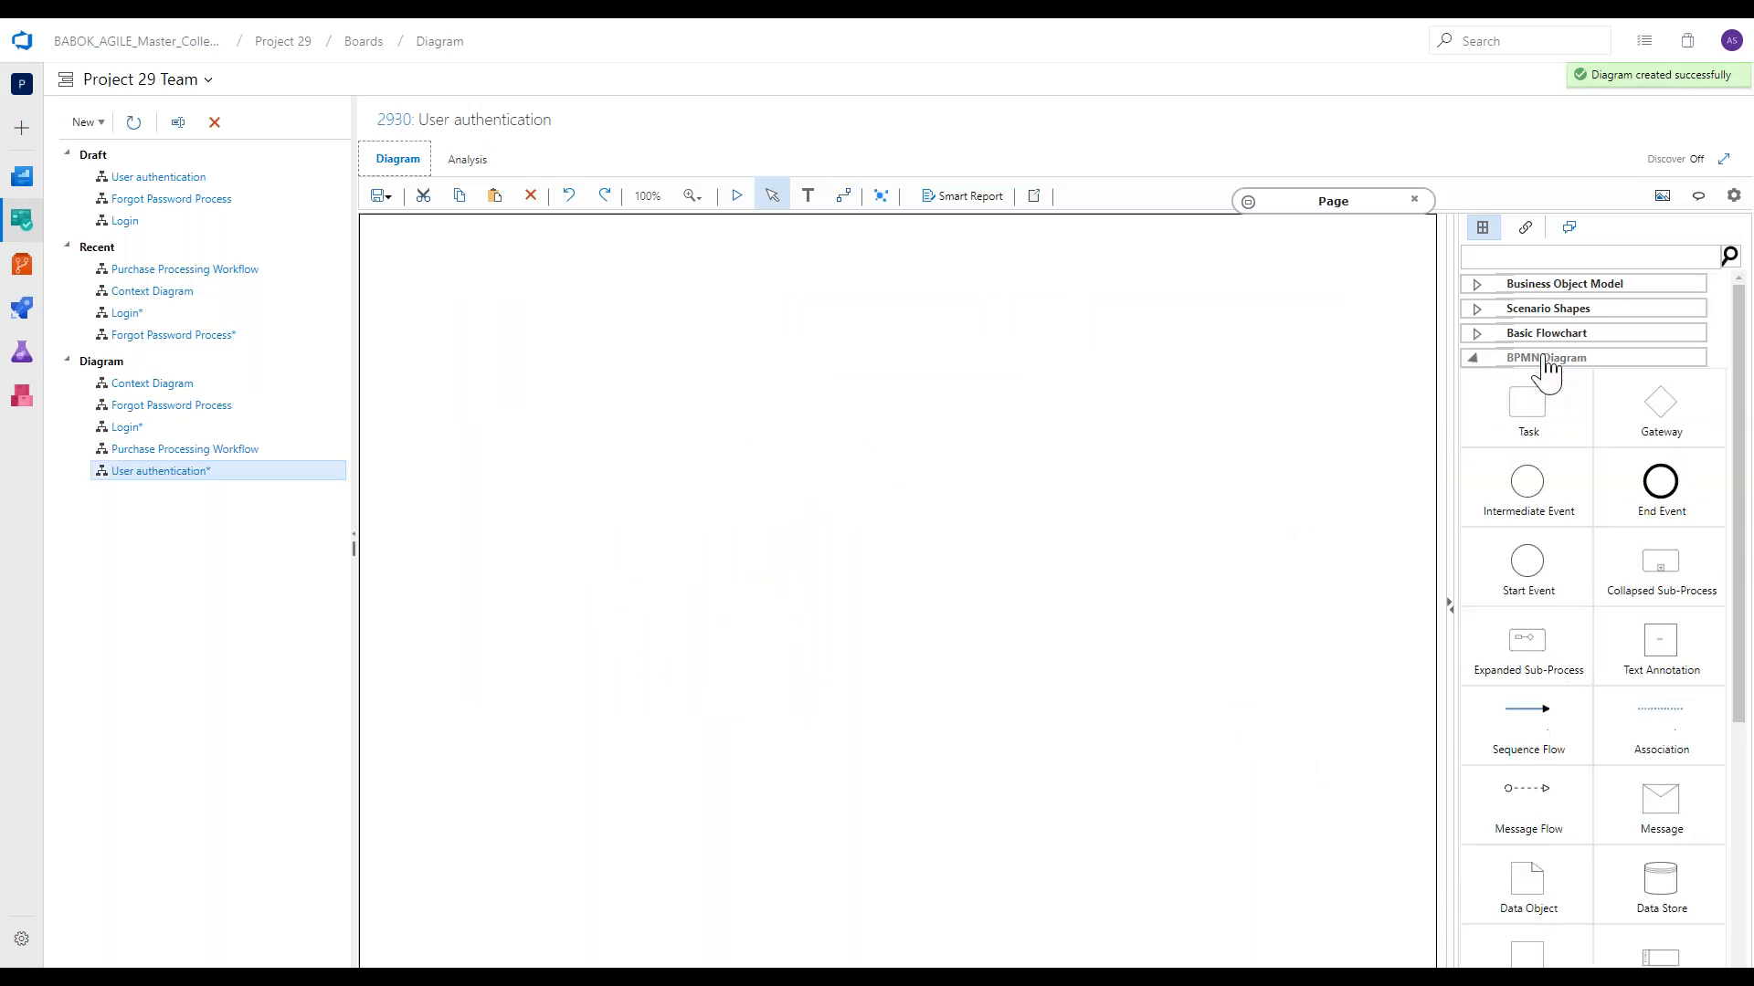
pyautogui.click(1546, 359)
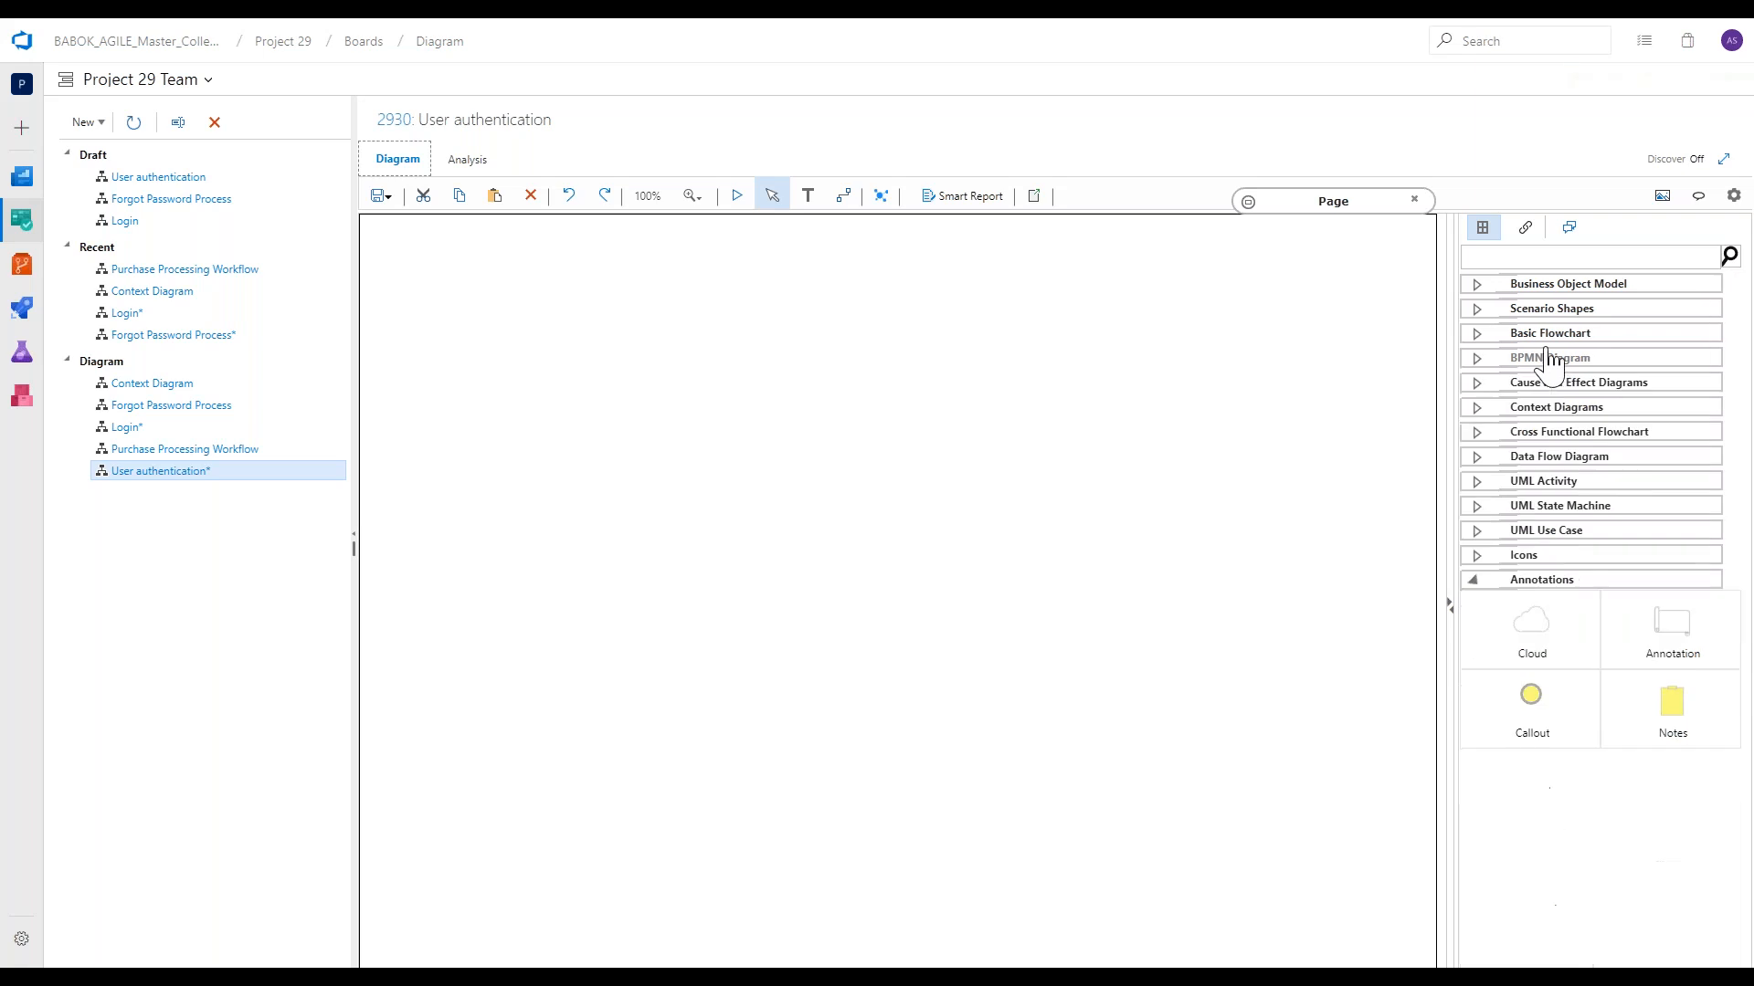
pyautogui.click(1549, 338)
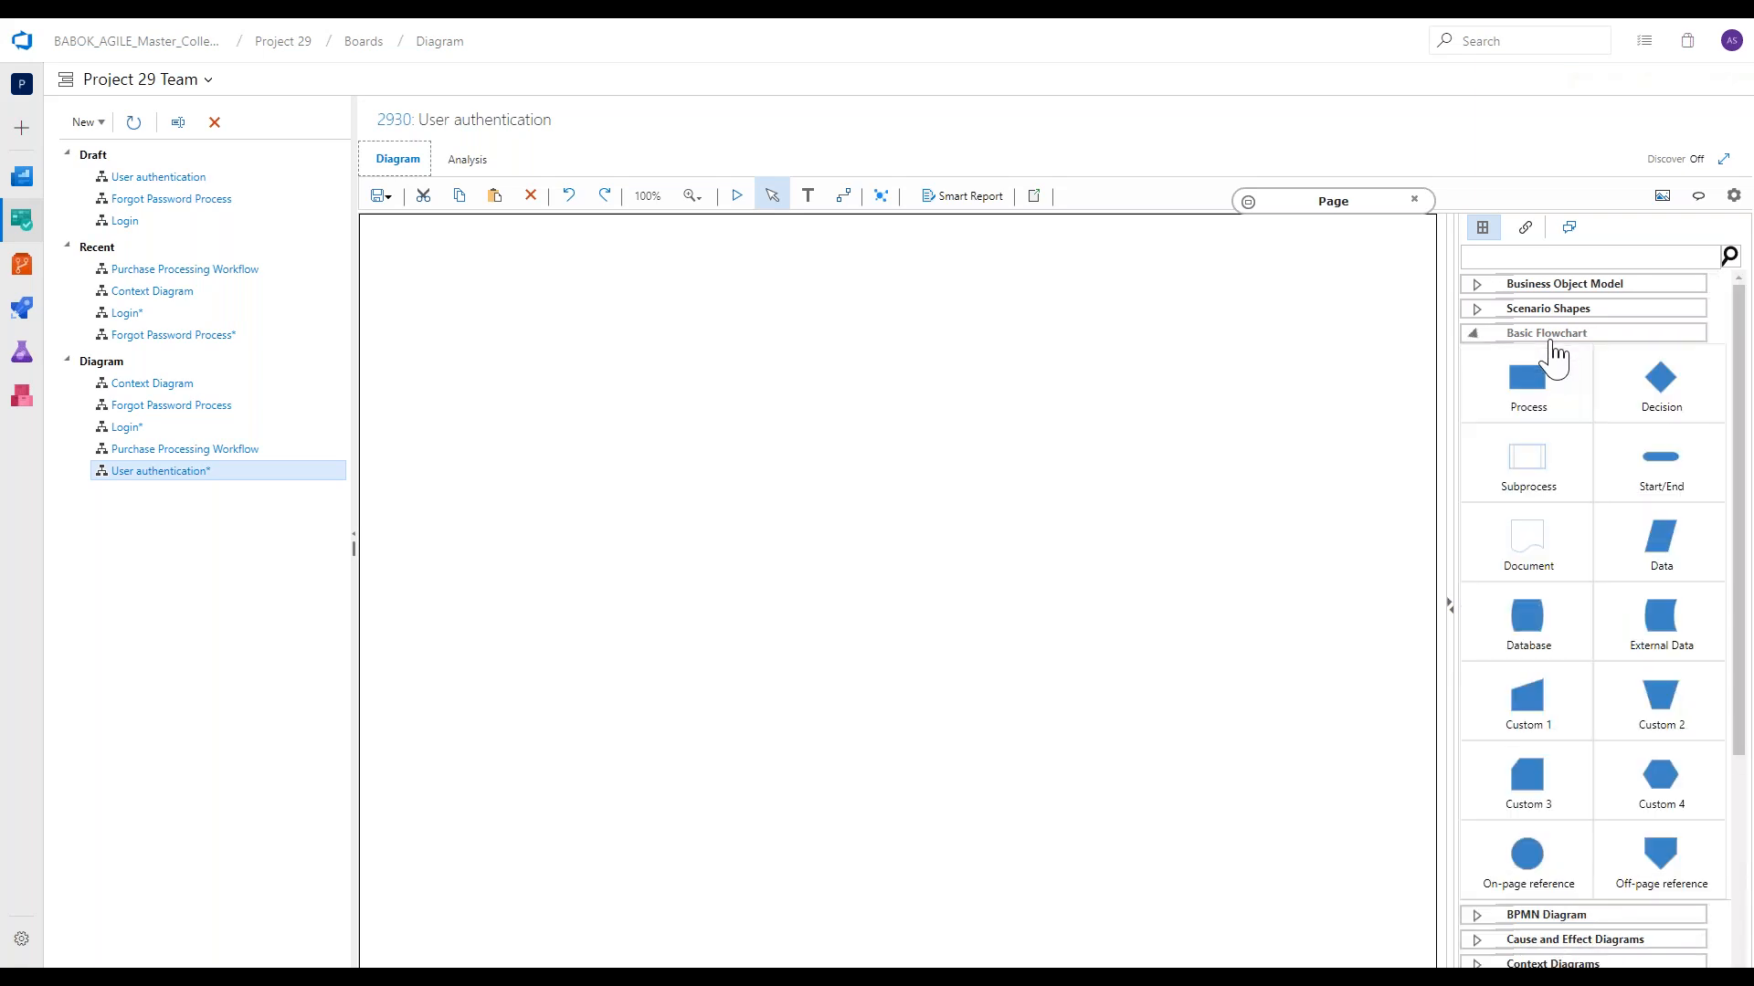
pyautogui.click(1551, 339)
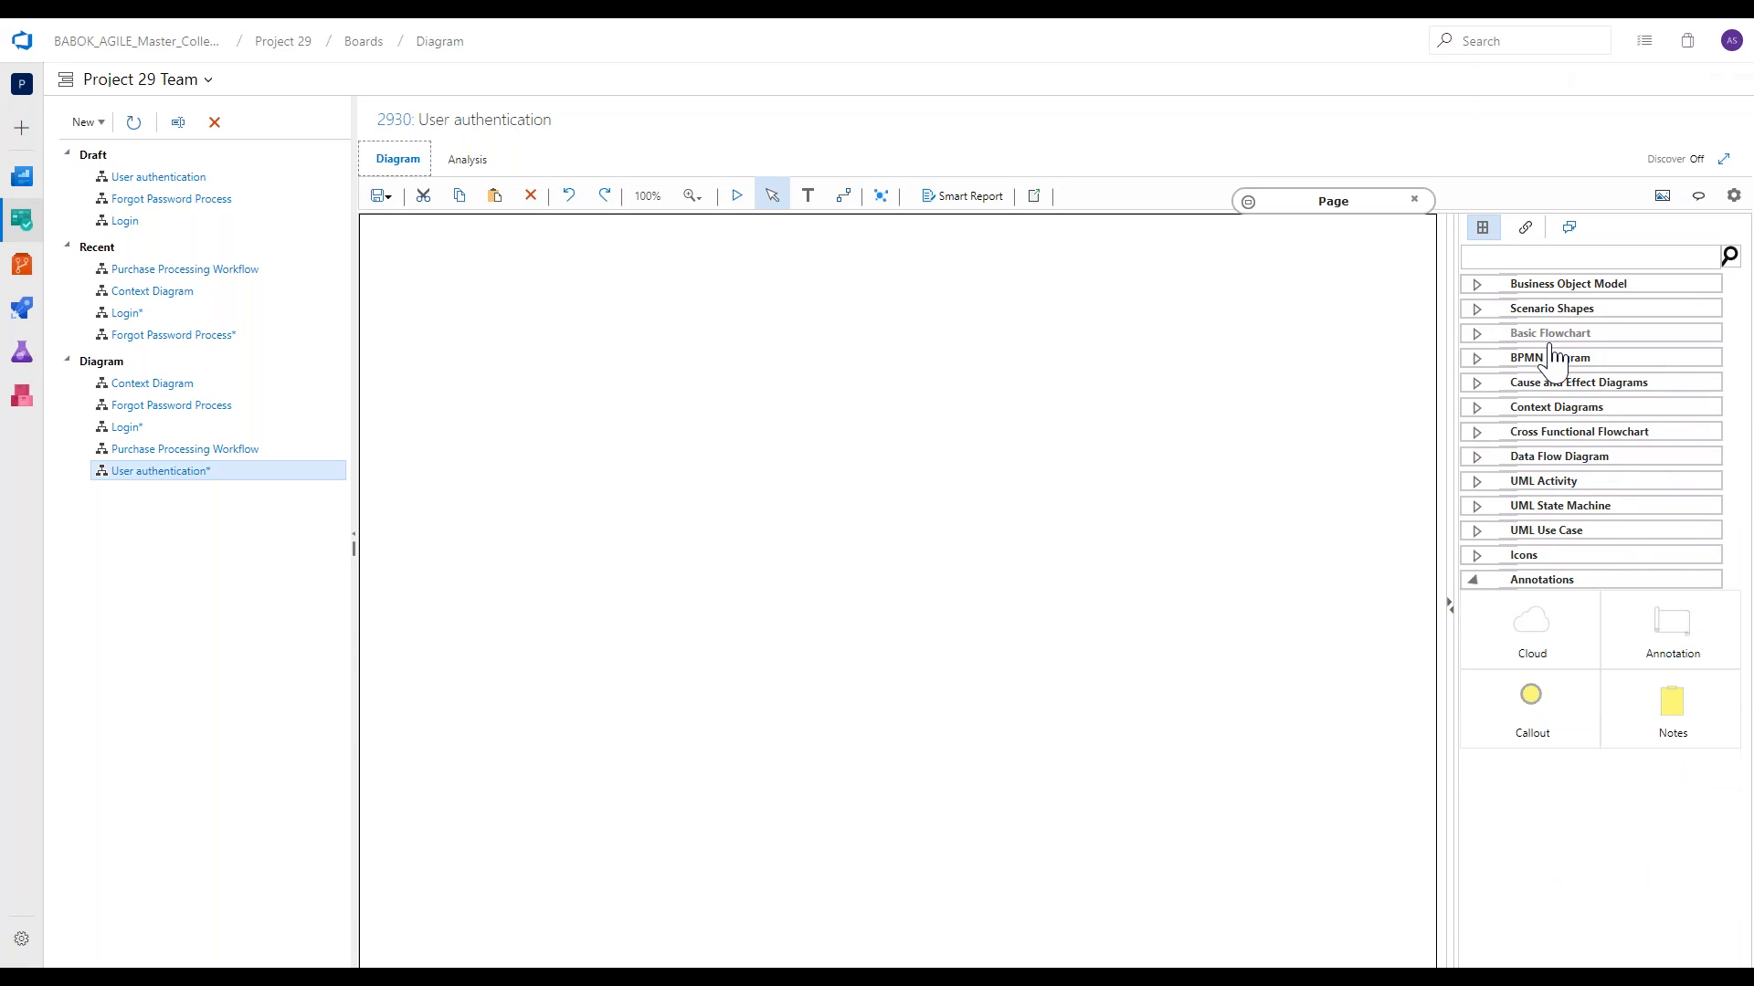
pyautogui.click(1552, 432)
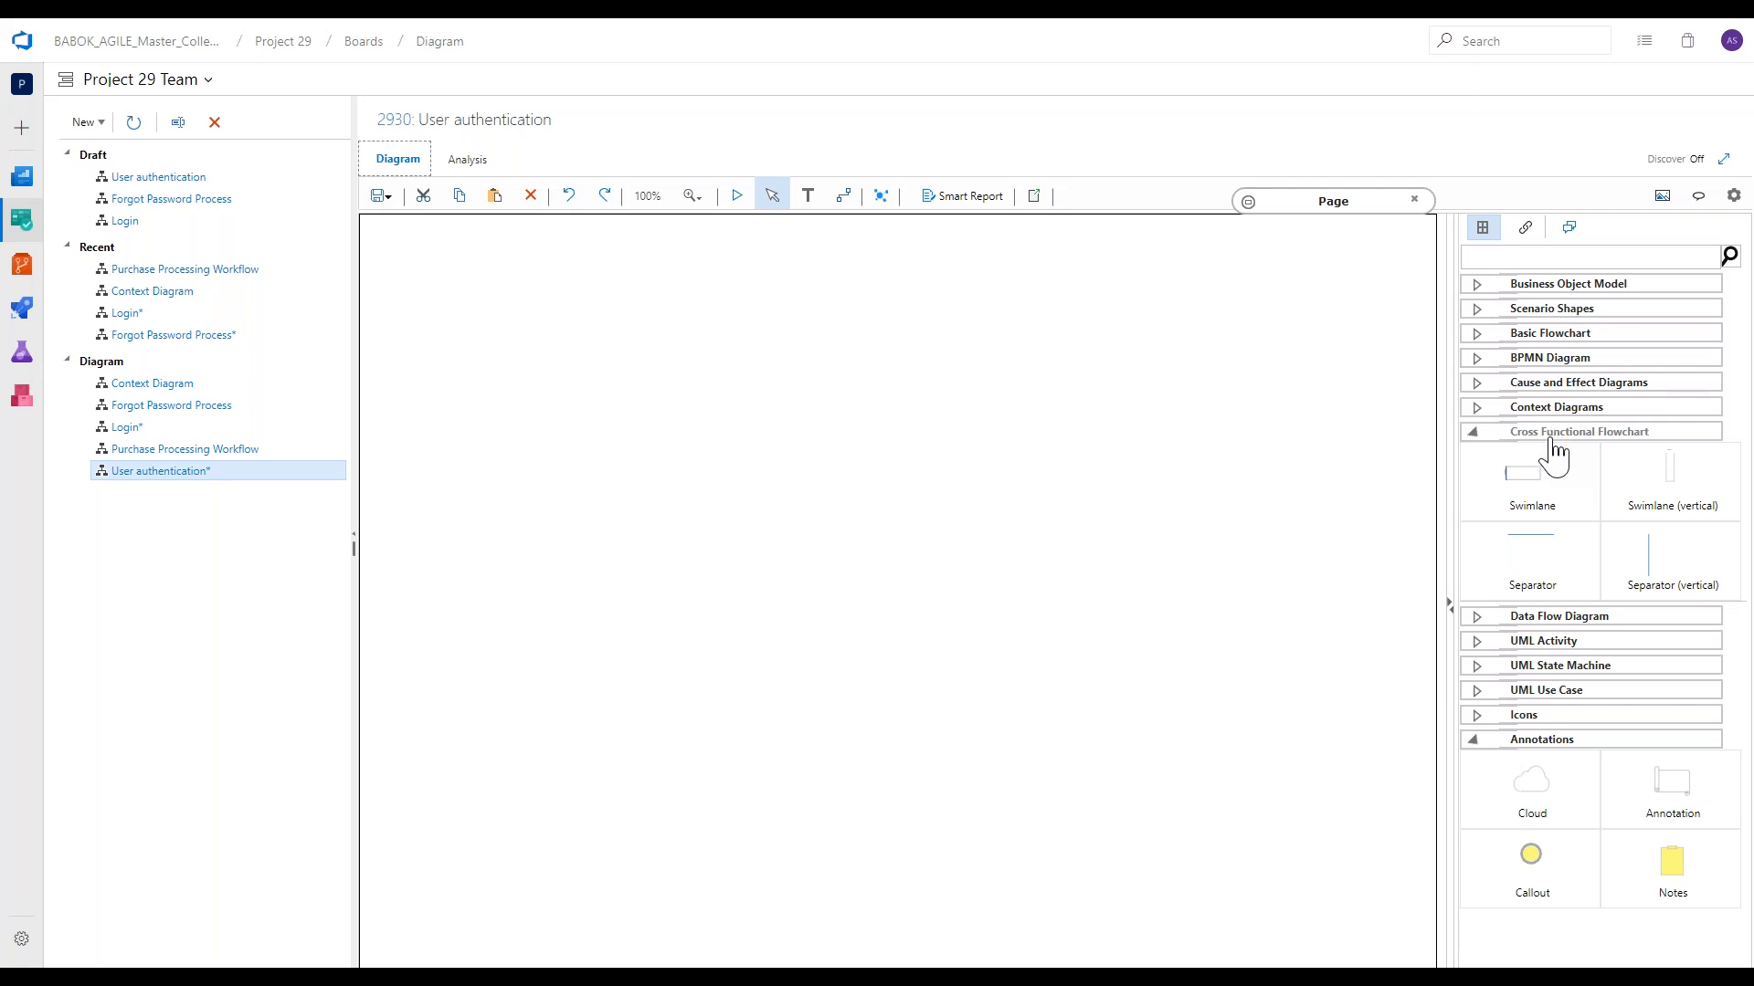
pyautogui.moveTo(1534, 477); pyautogui.dragTo(826, 442)
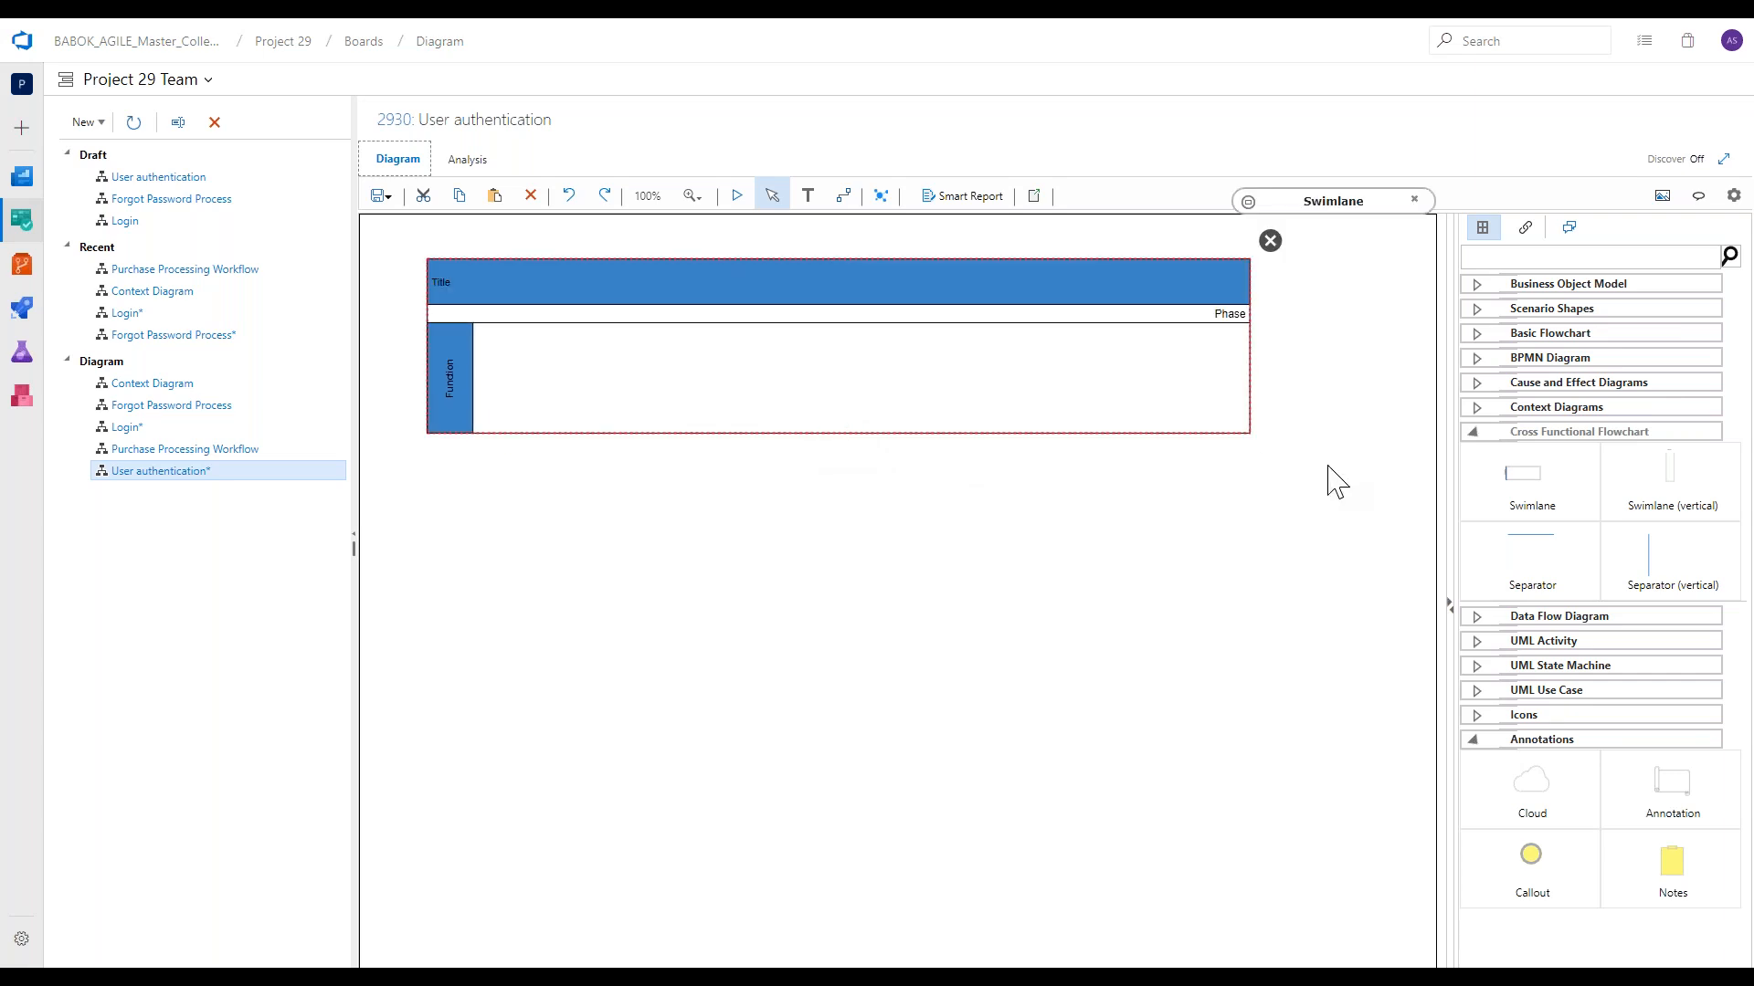
pyautogui.moveTo(1532, 475); pyautogui.dragTo(1037, 439)
pyautogui.moveTo(1029, 558); pyautogui.dragTo(809, 729)
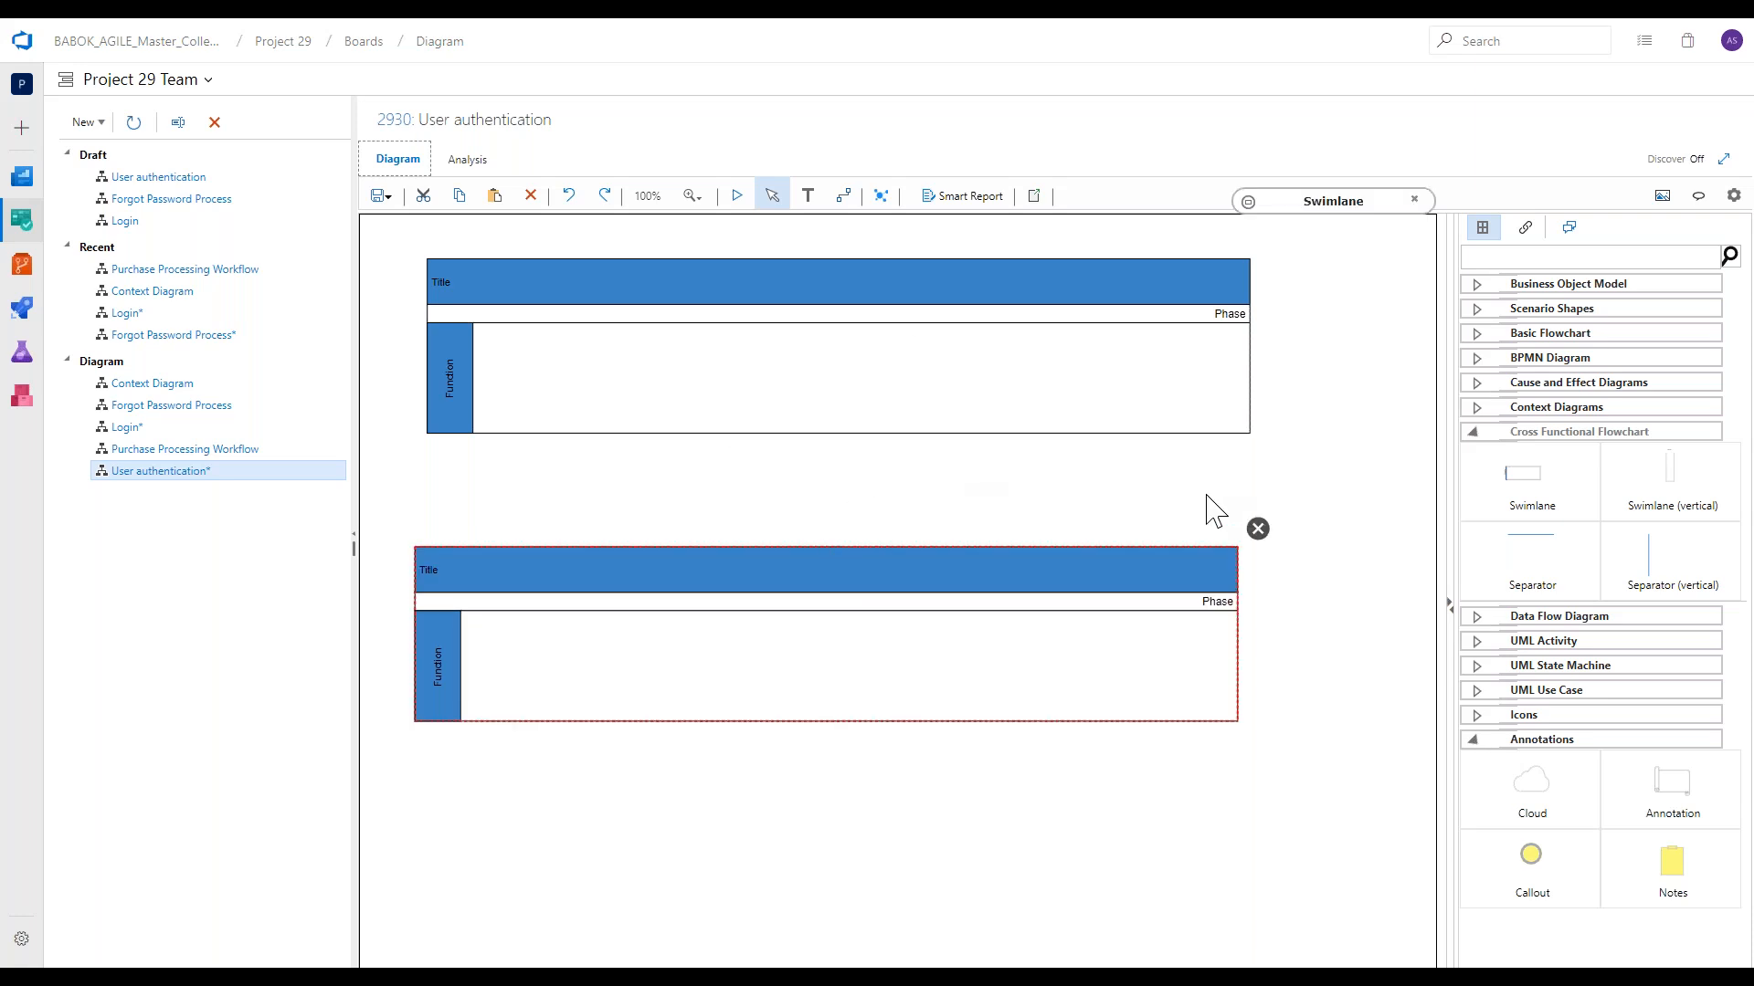
pyautogui.click(1257, 529)
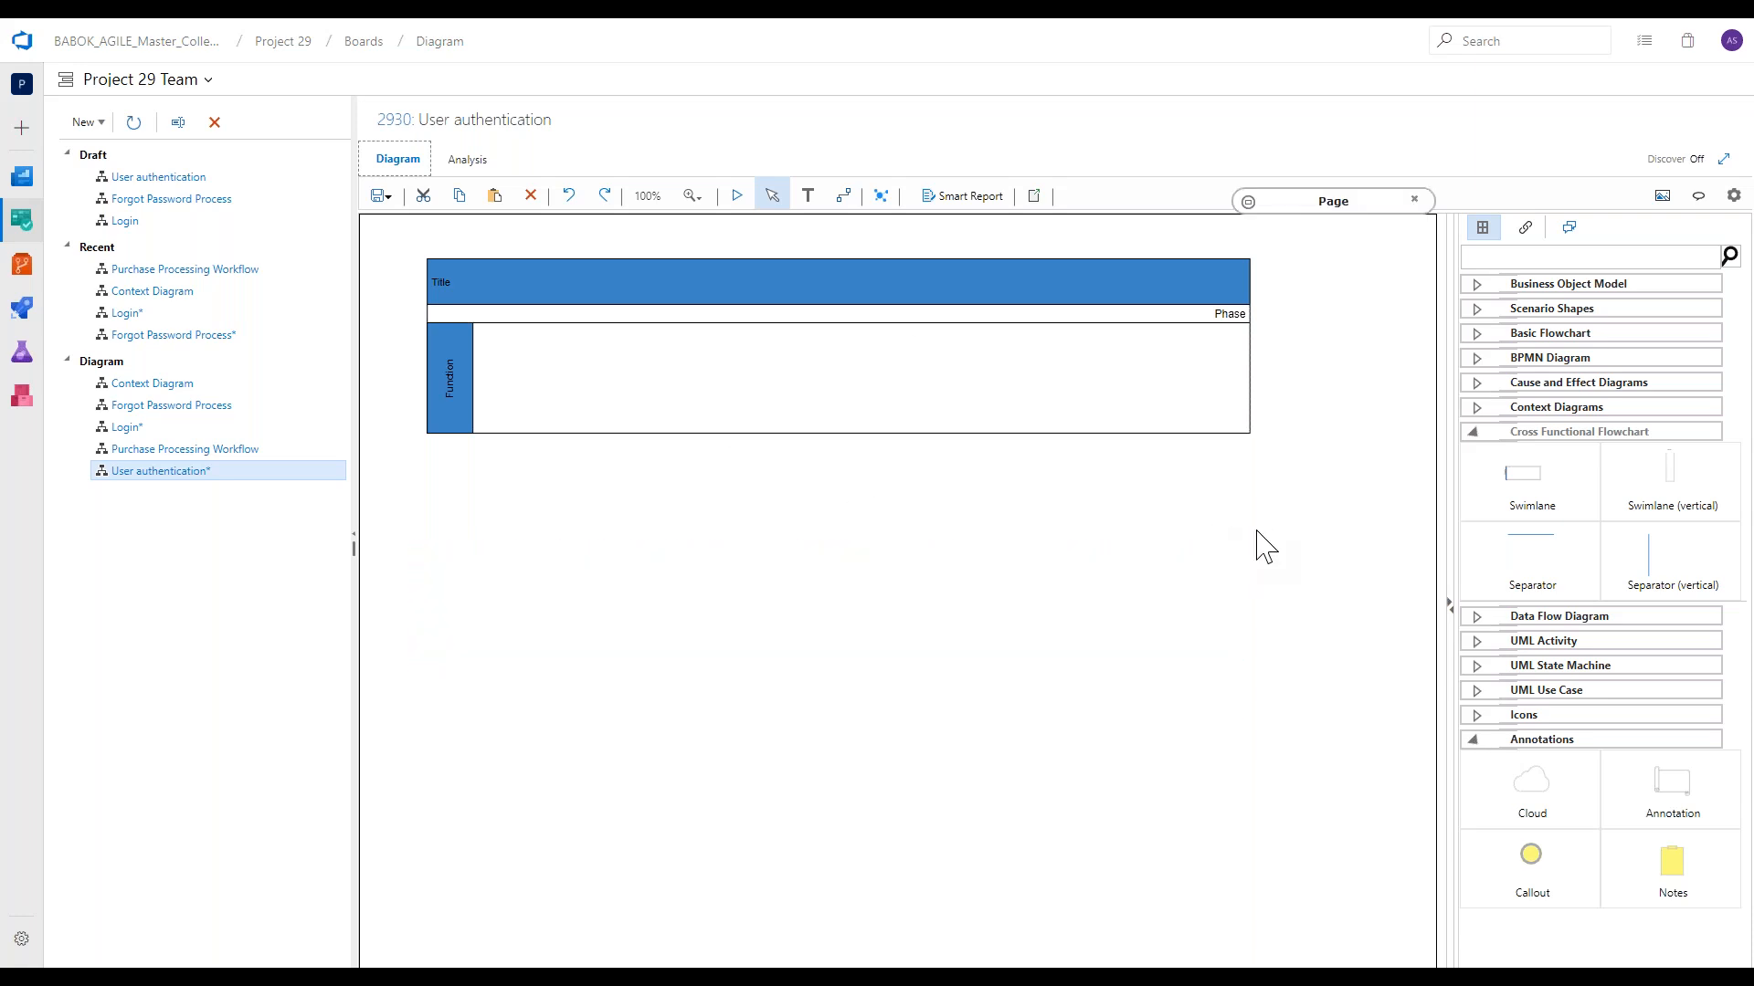
# Add two more lanes beneath the swimlane's first lane and divide it into two phases with a vertical separator near the middle.
pyautogui.moveTo(1479, 501); pyautogui.dragTo(854, 409)
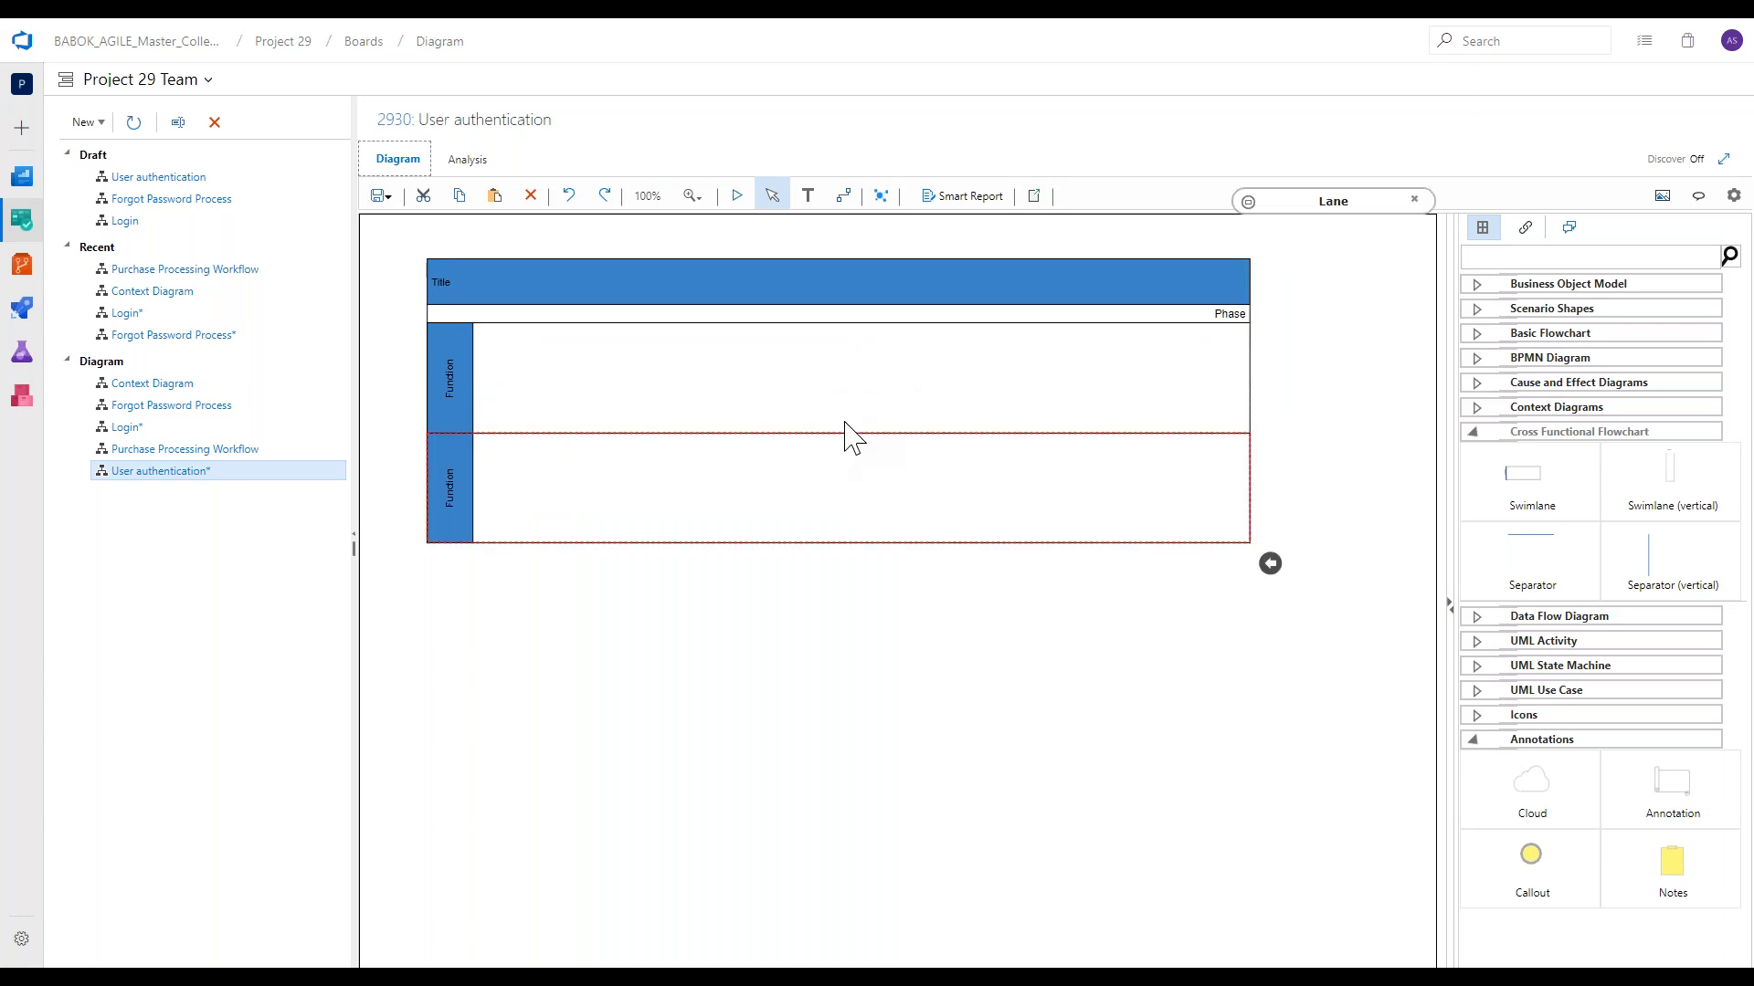
pyautogui.moveTo(1499, 474); pyautogui.dragTo(991, 476)
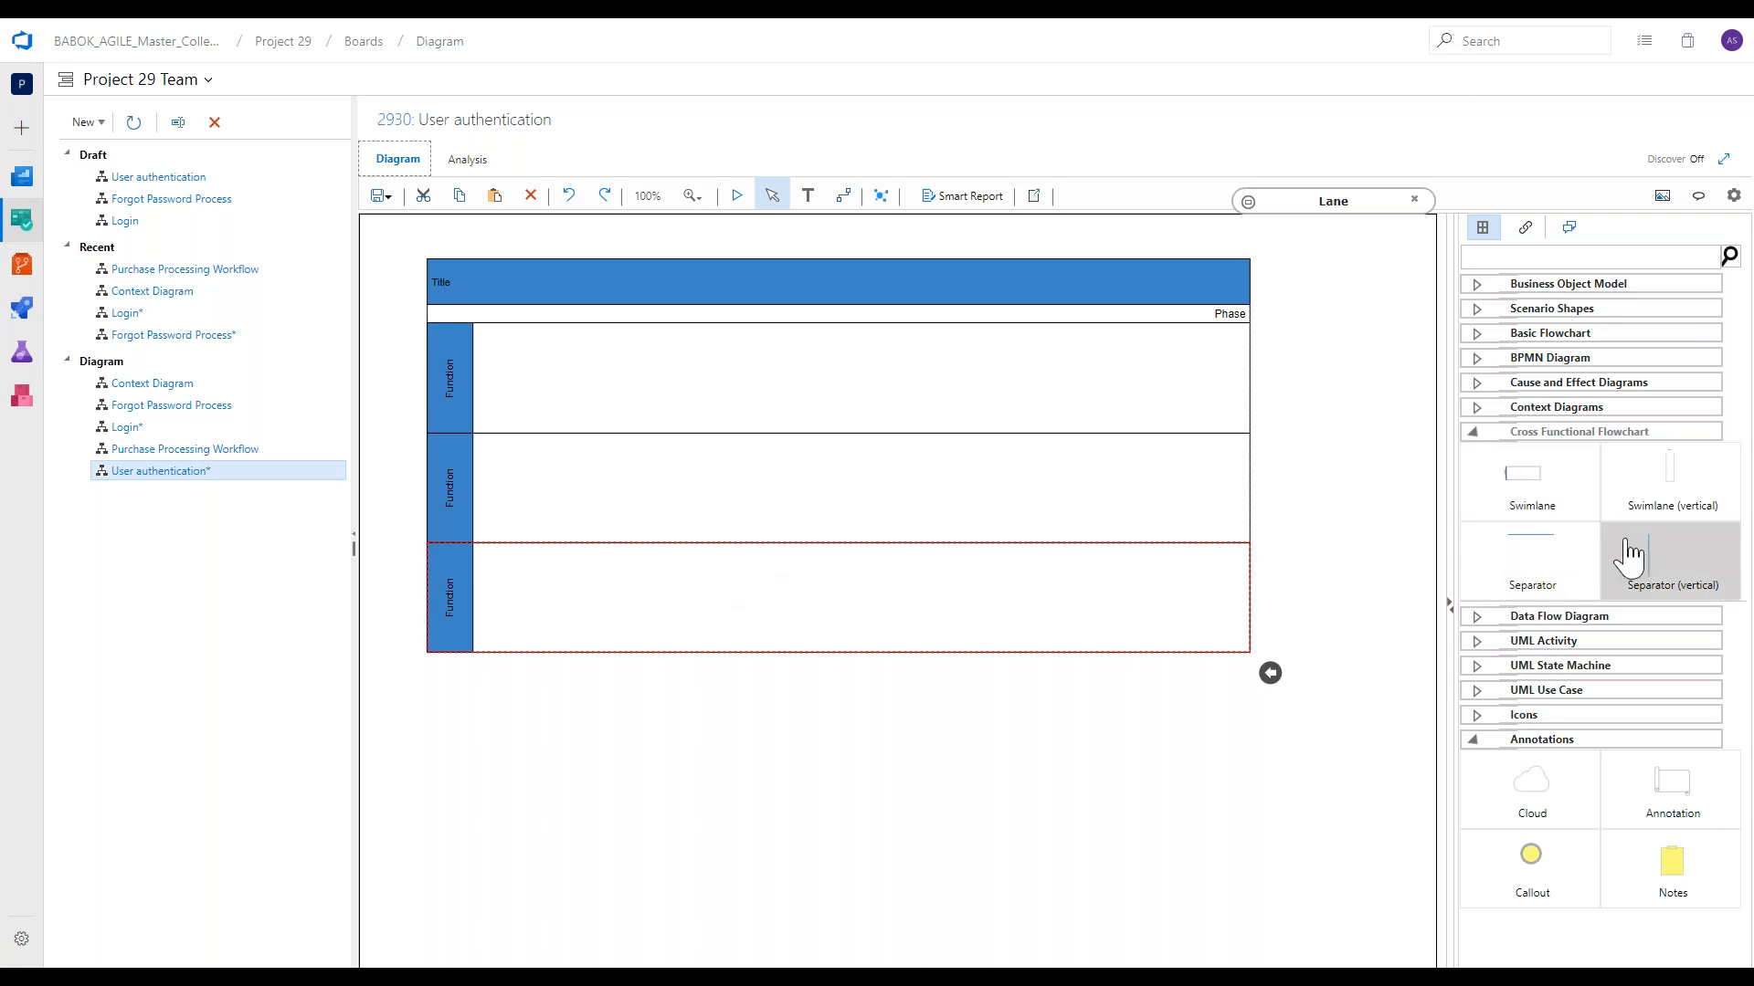
pyautogui.moveTo(1620, 560); pyautogui.dragTo(864, 451)
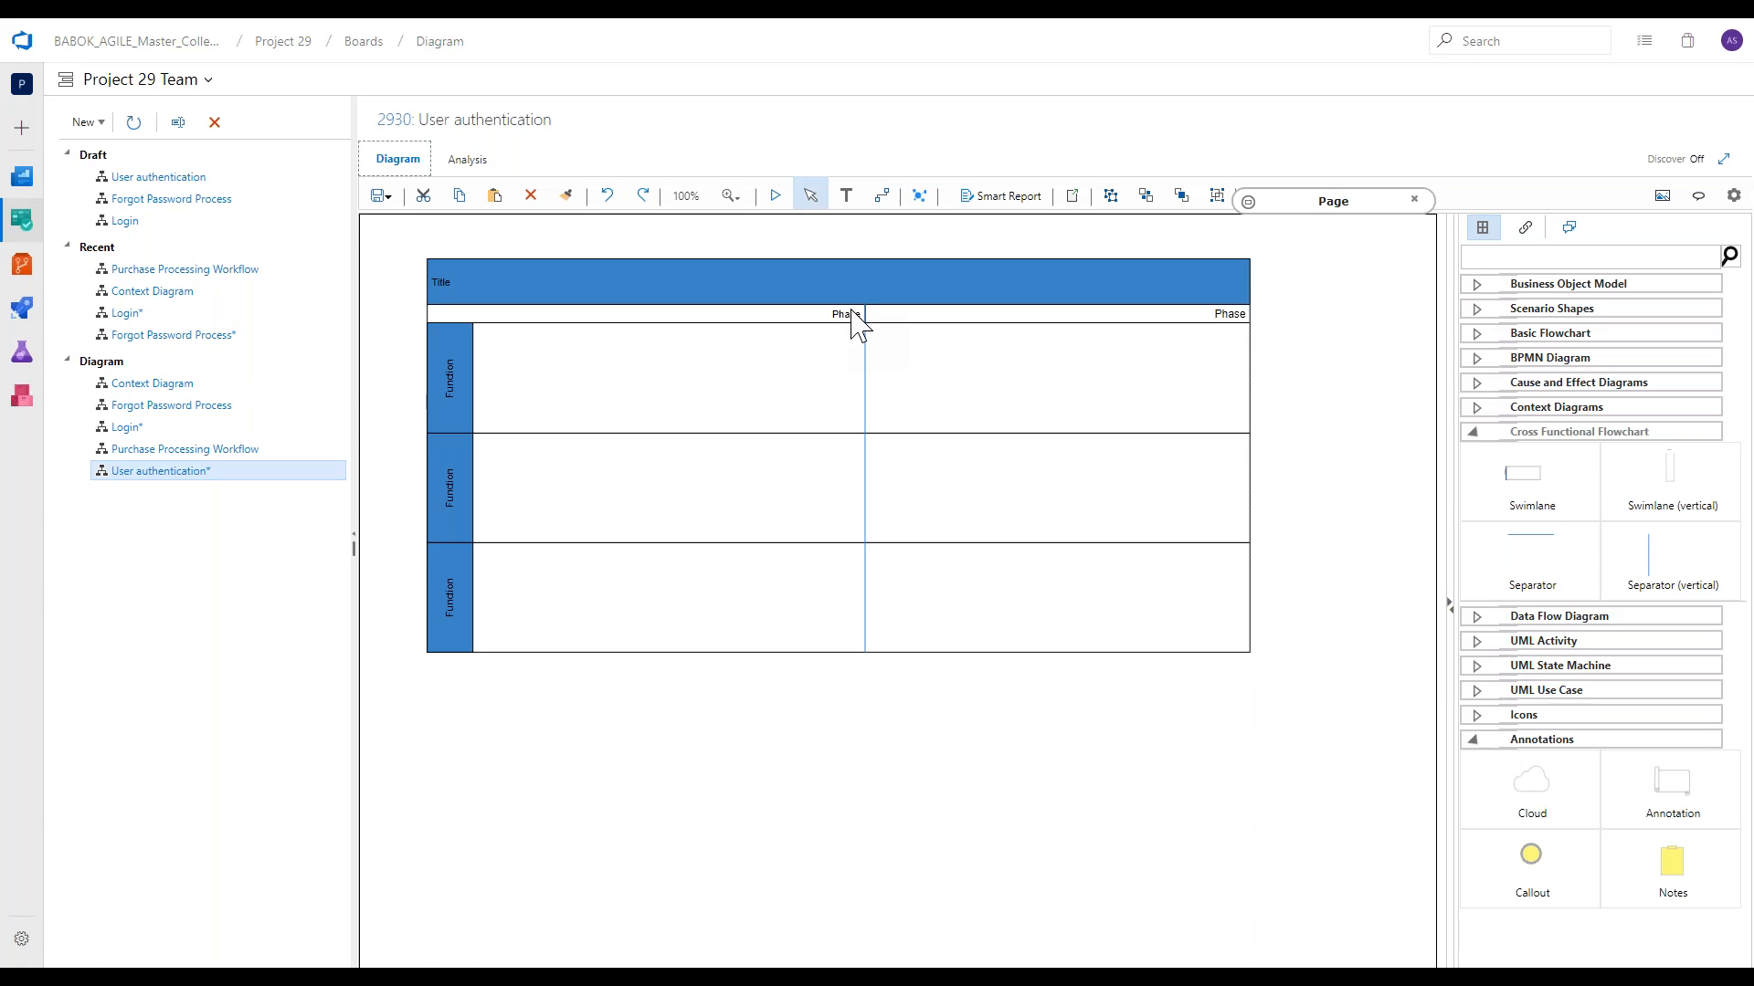
# Enlarge the swimlane by making all three lanes taller and widening the second phase toward the page's edge.
pyautogui.click(808, 369)
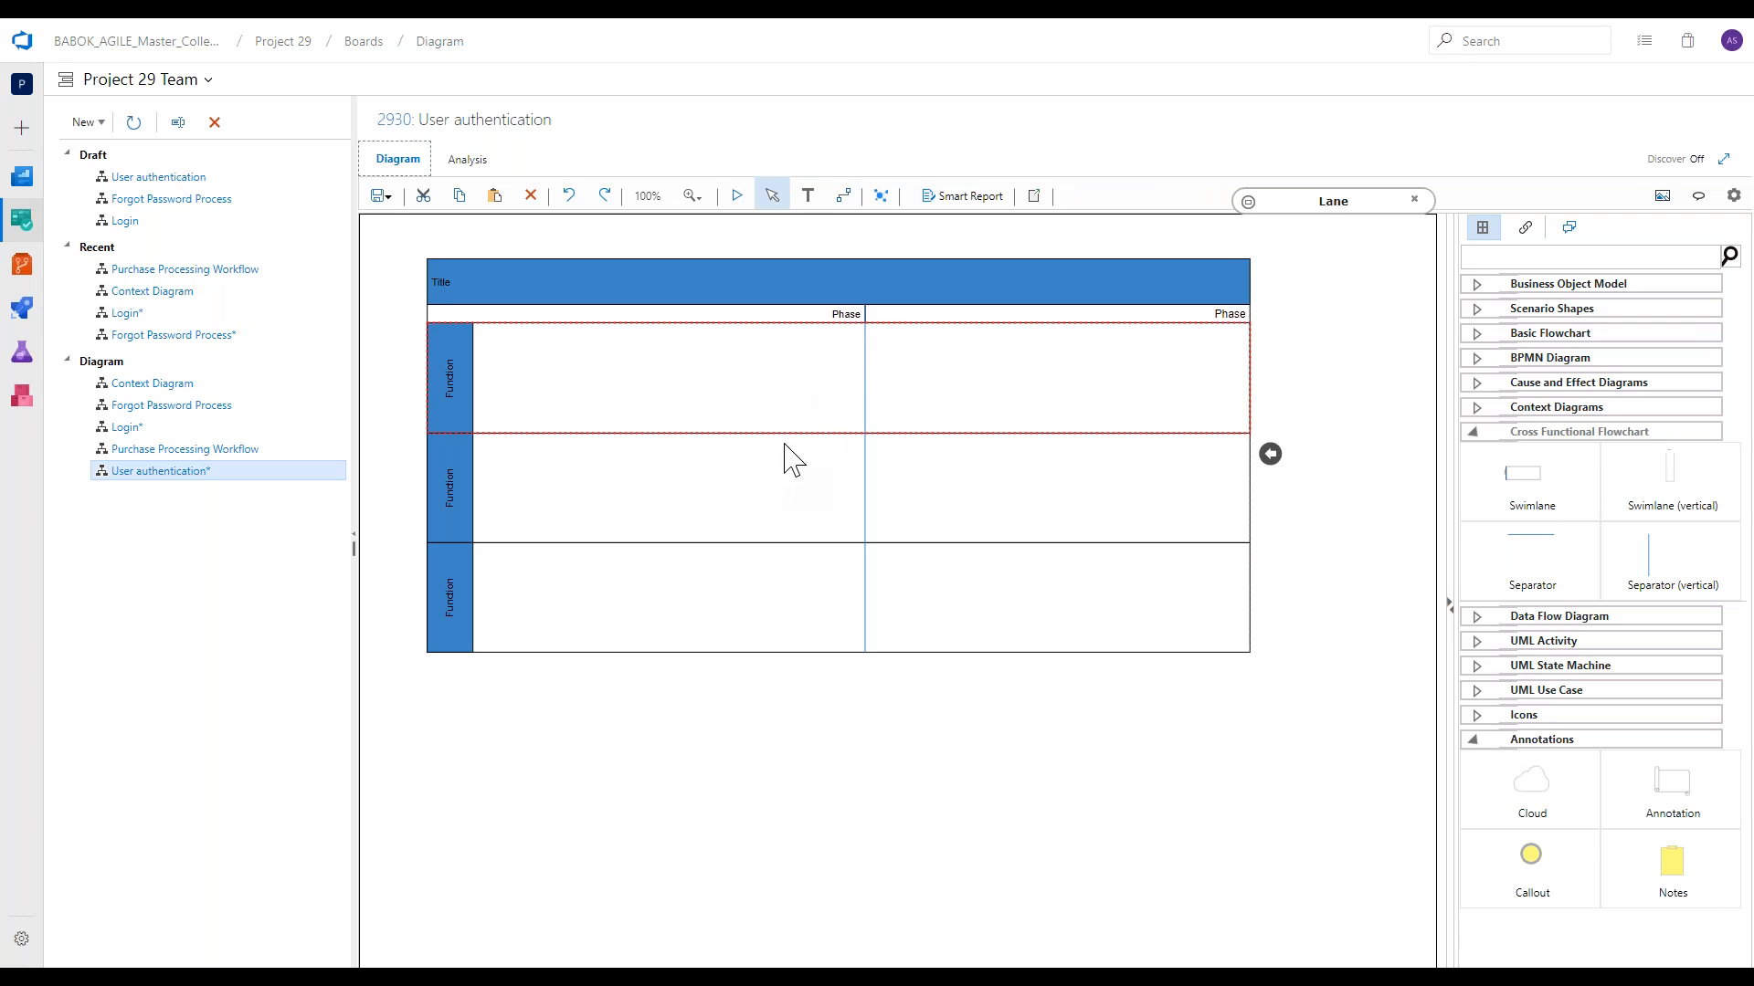
pyautogui.moveTo(786, 433); pyautogui.dragTo(783, 498)
pyautogui.moveTo(1257, 377); pyautogui.dragTo(1362, 388)
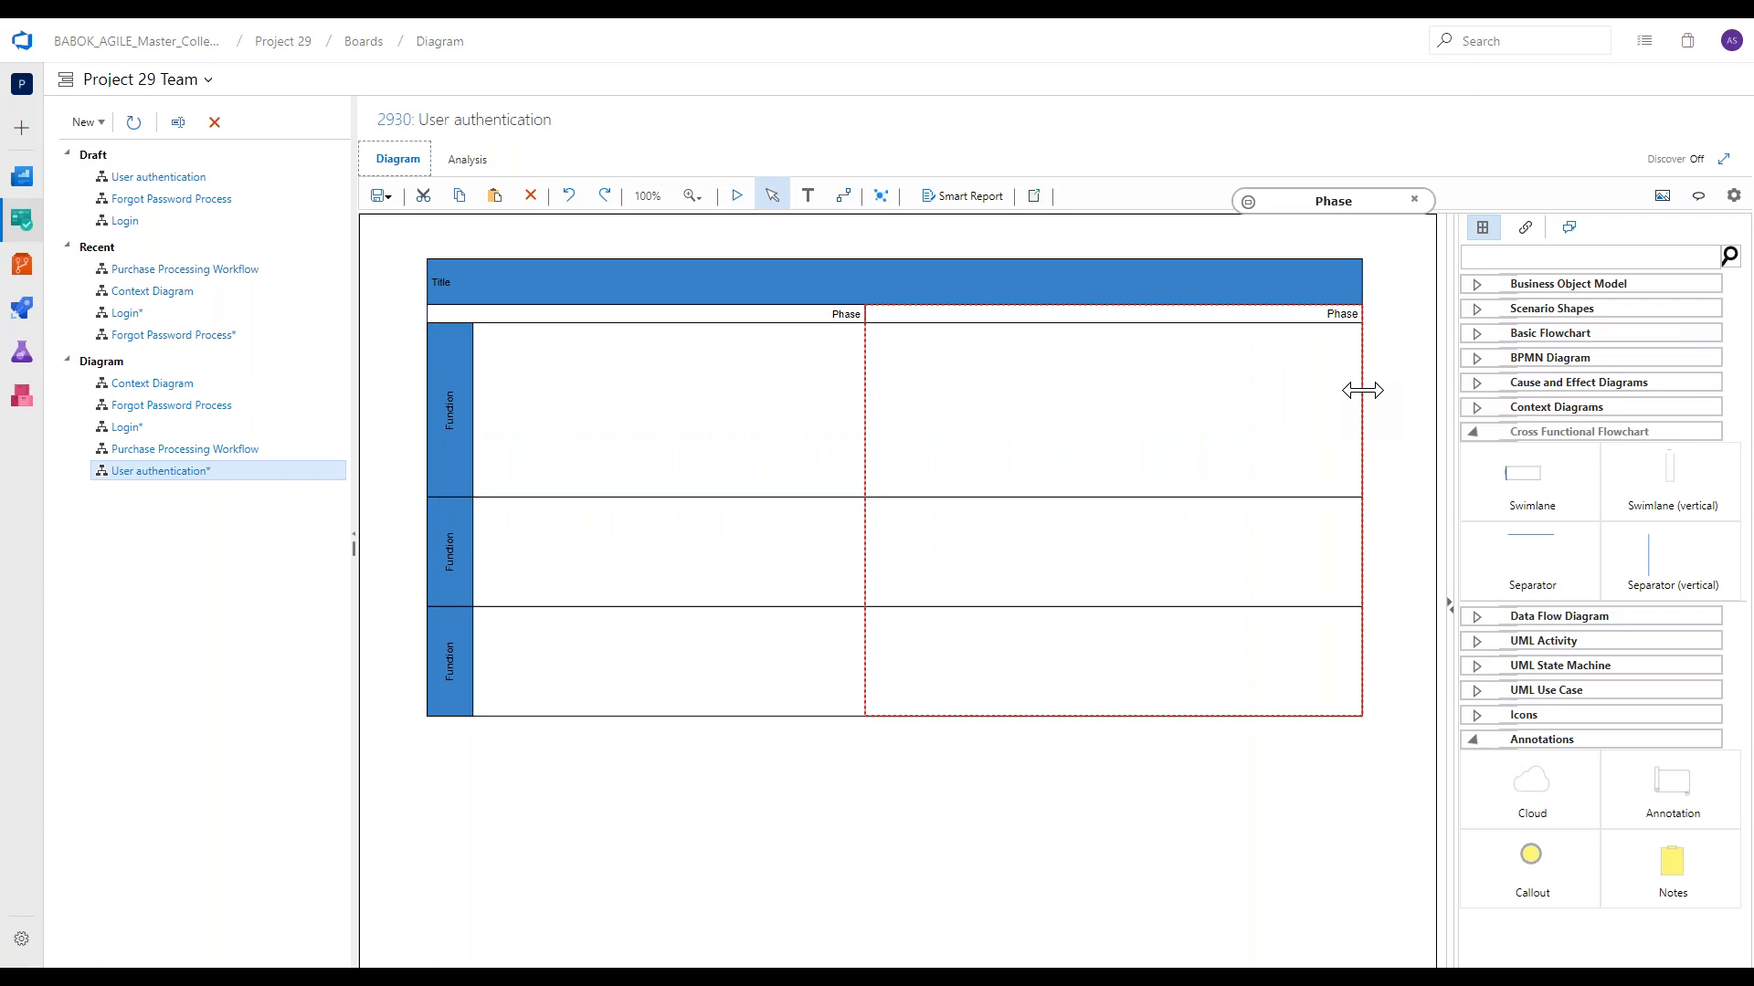
pyautogui.click(1037, 592)
pyautogui.moveTo(1027, 610); pyautogui.dragTo(1031, 653)
pyautogui.moveTo(1008, 763); pyautogui.dragTo(1012, 859)
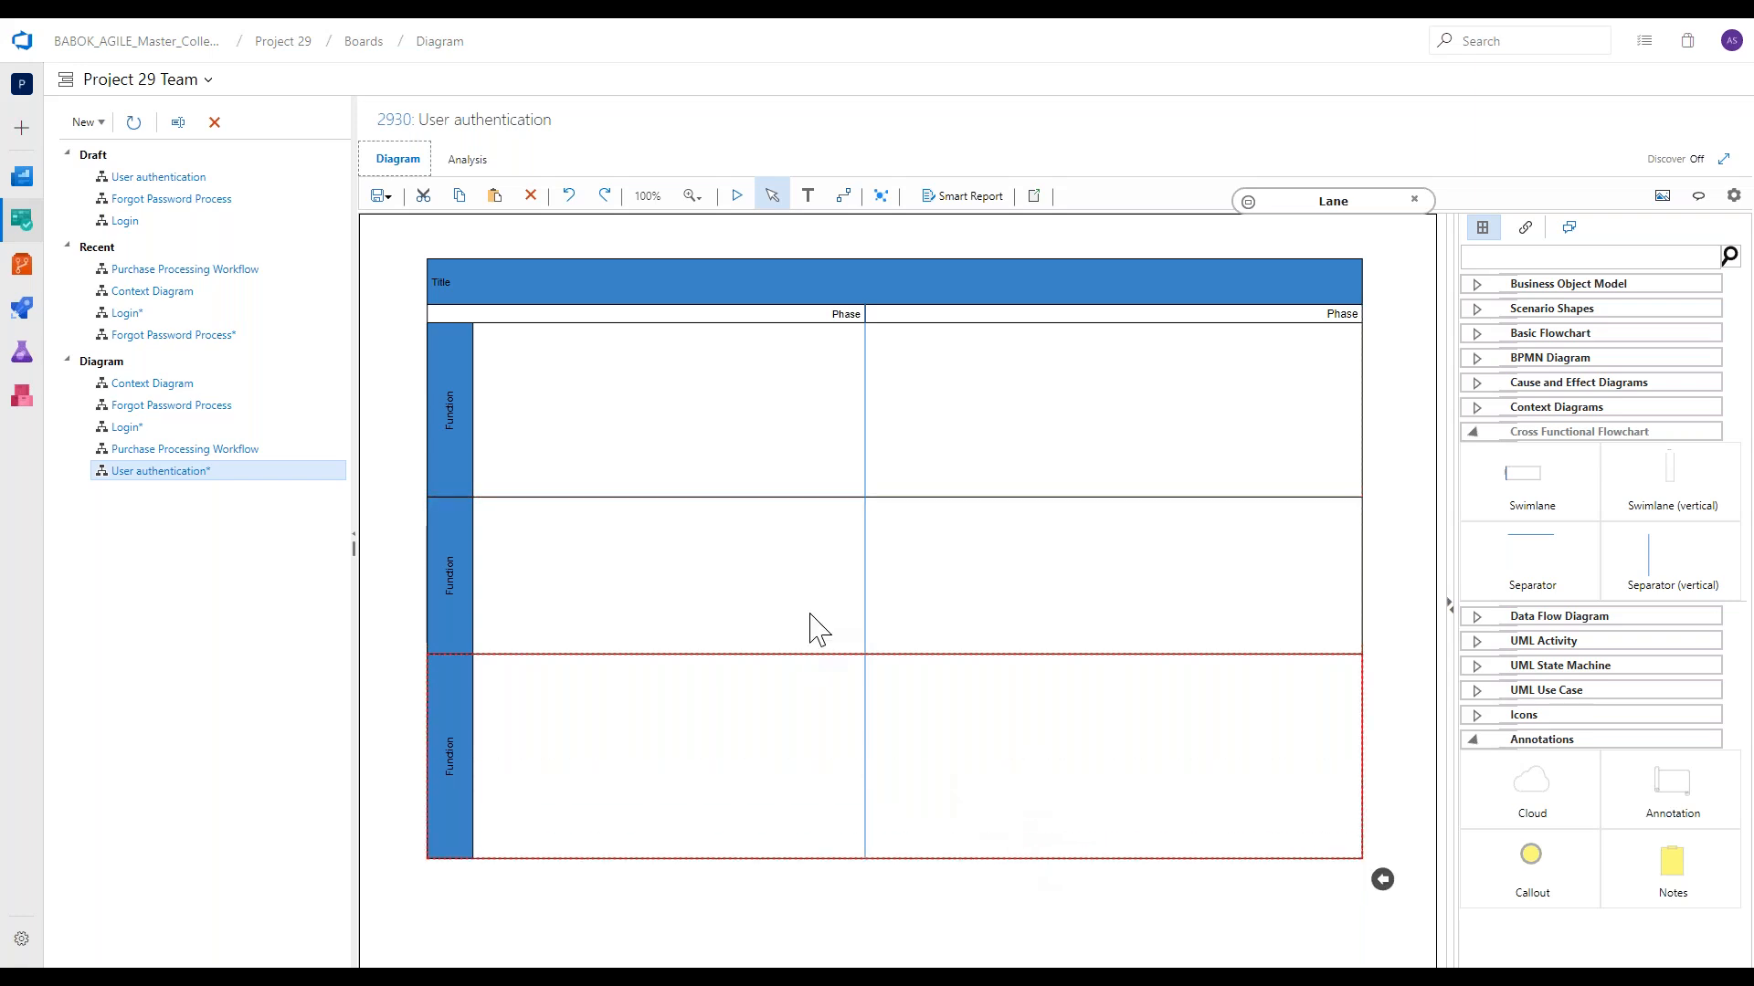
# Change the swimlane's title to "User Authentication".
pyautogui.doubleClick(469, 282)
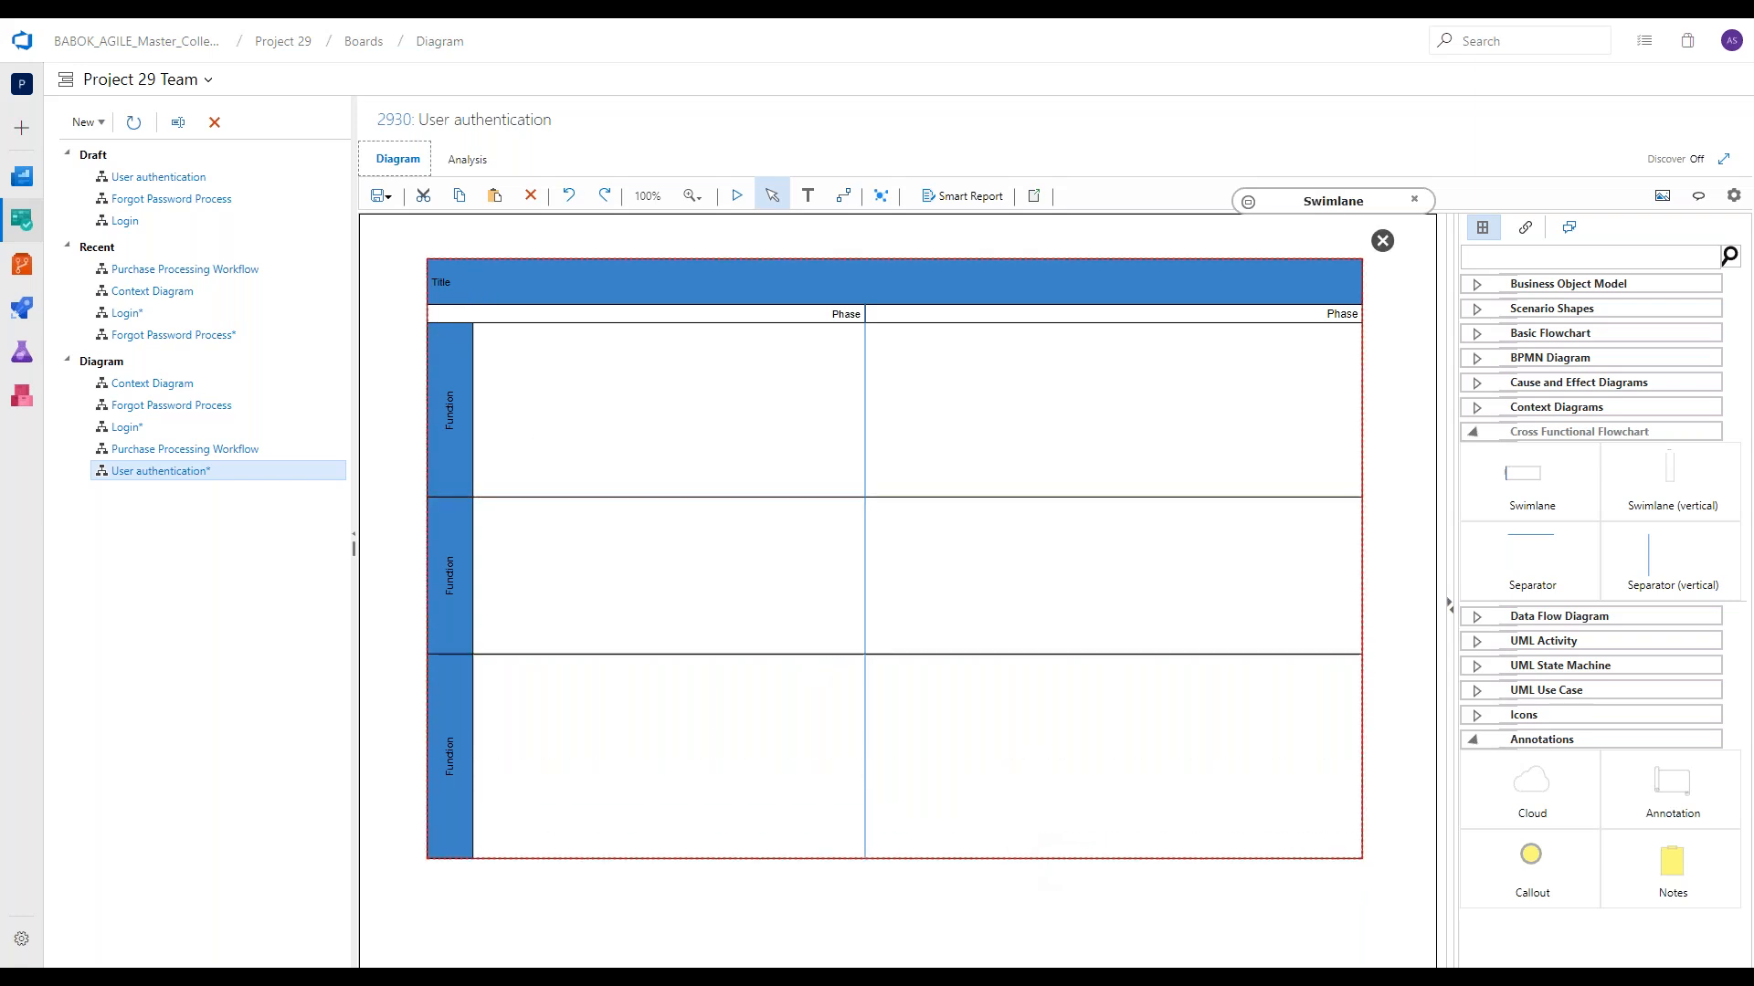
pyautogui.write('User')
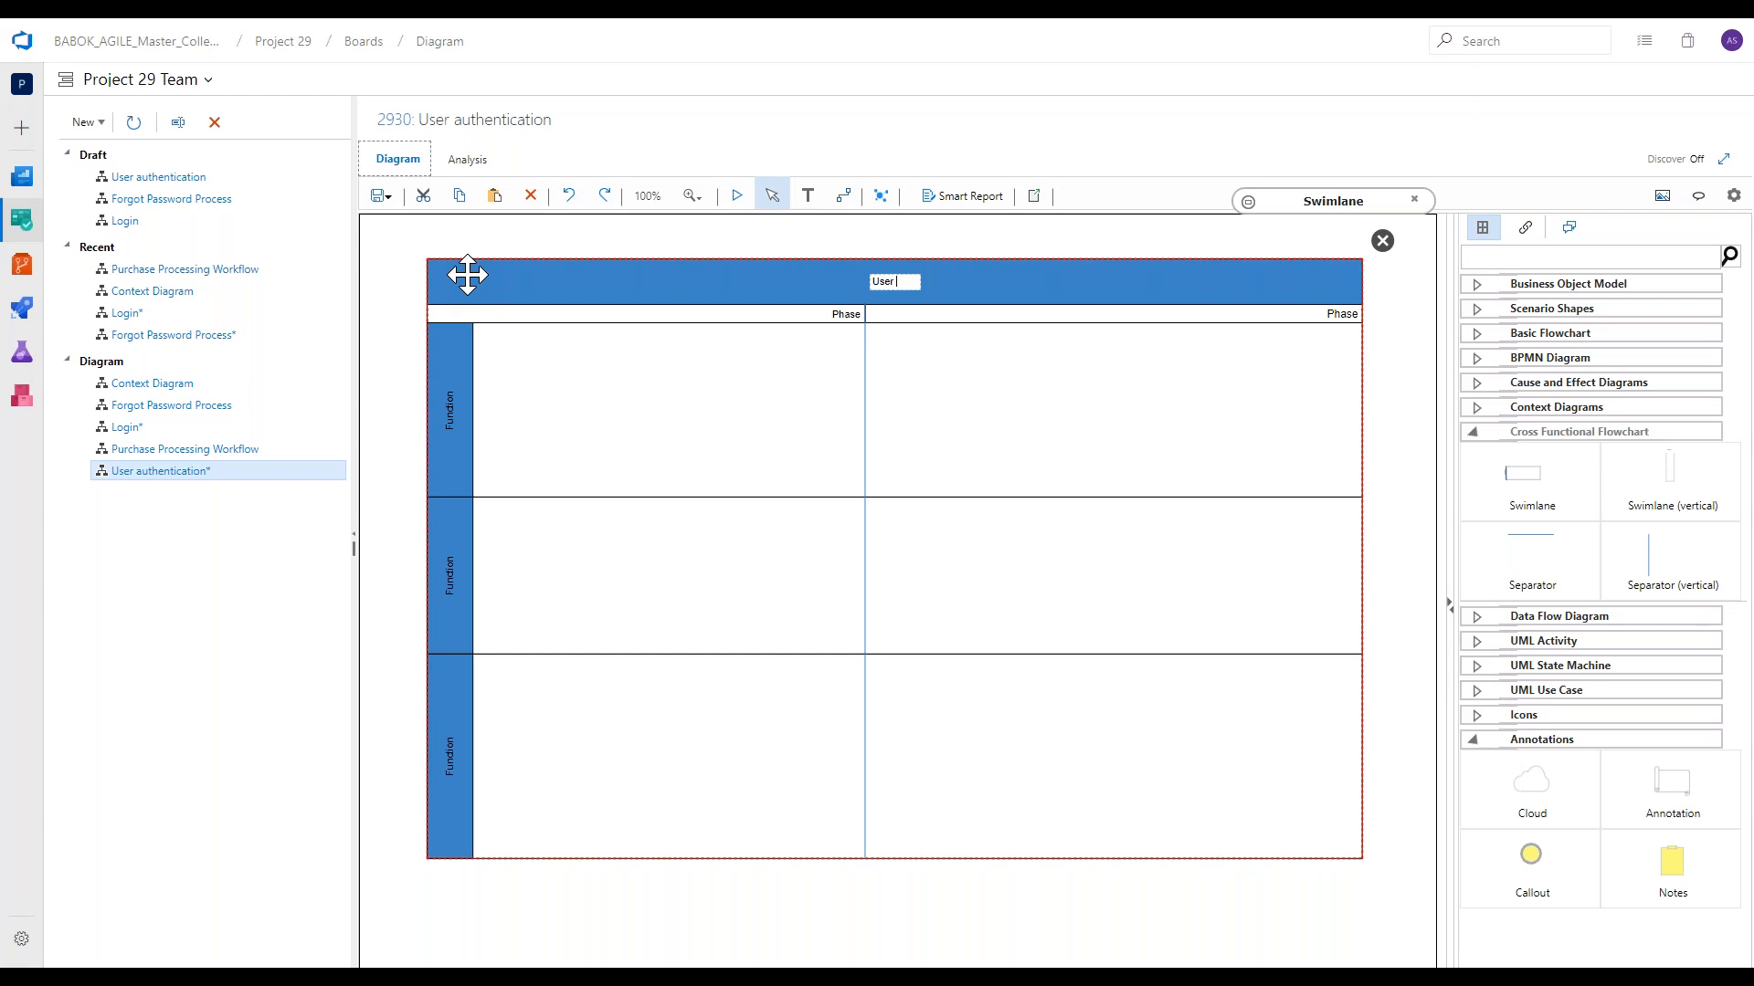
pyautogui.write(' Authentication')
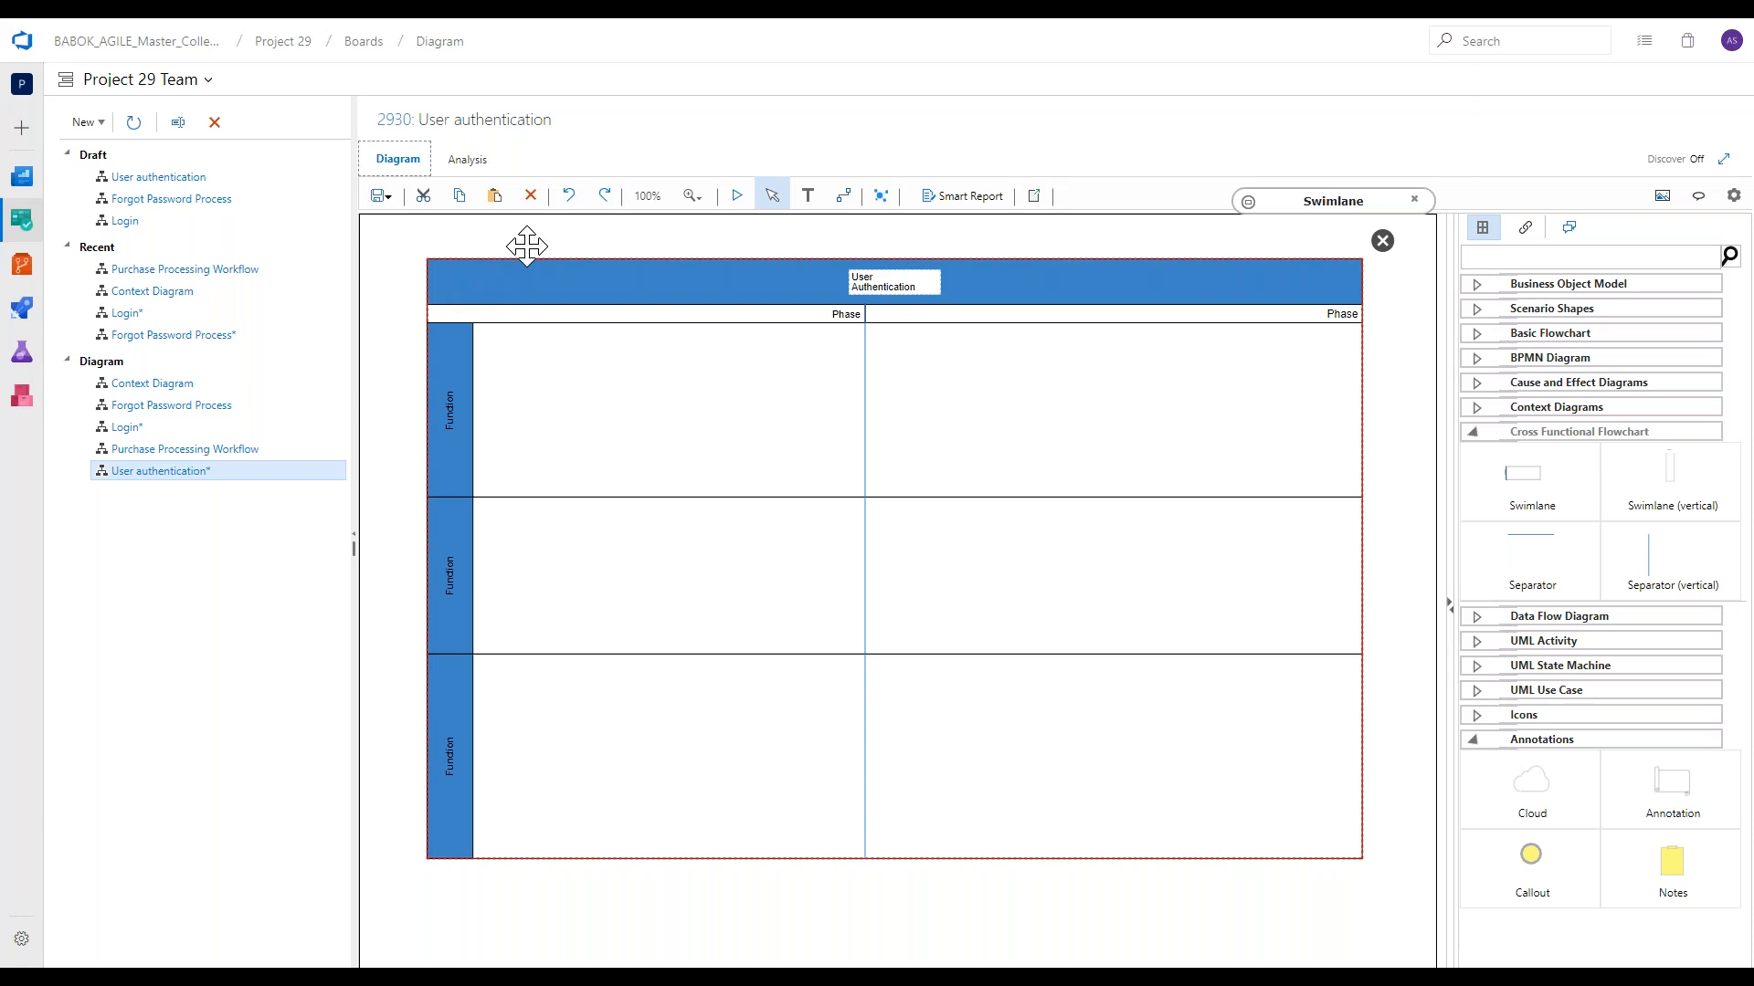
pyautogui.click(1310, 282)
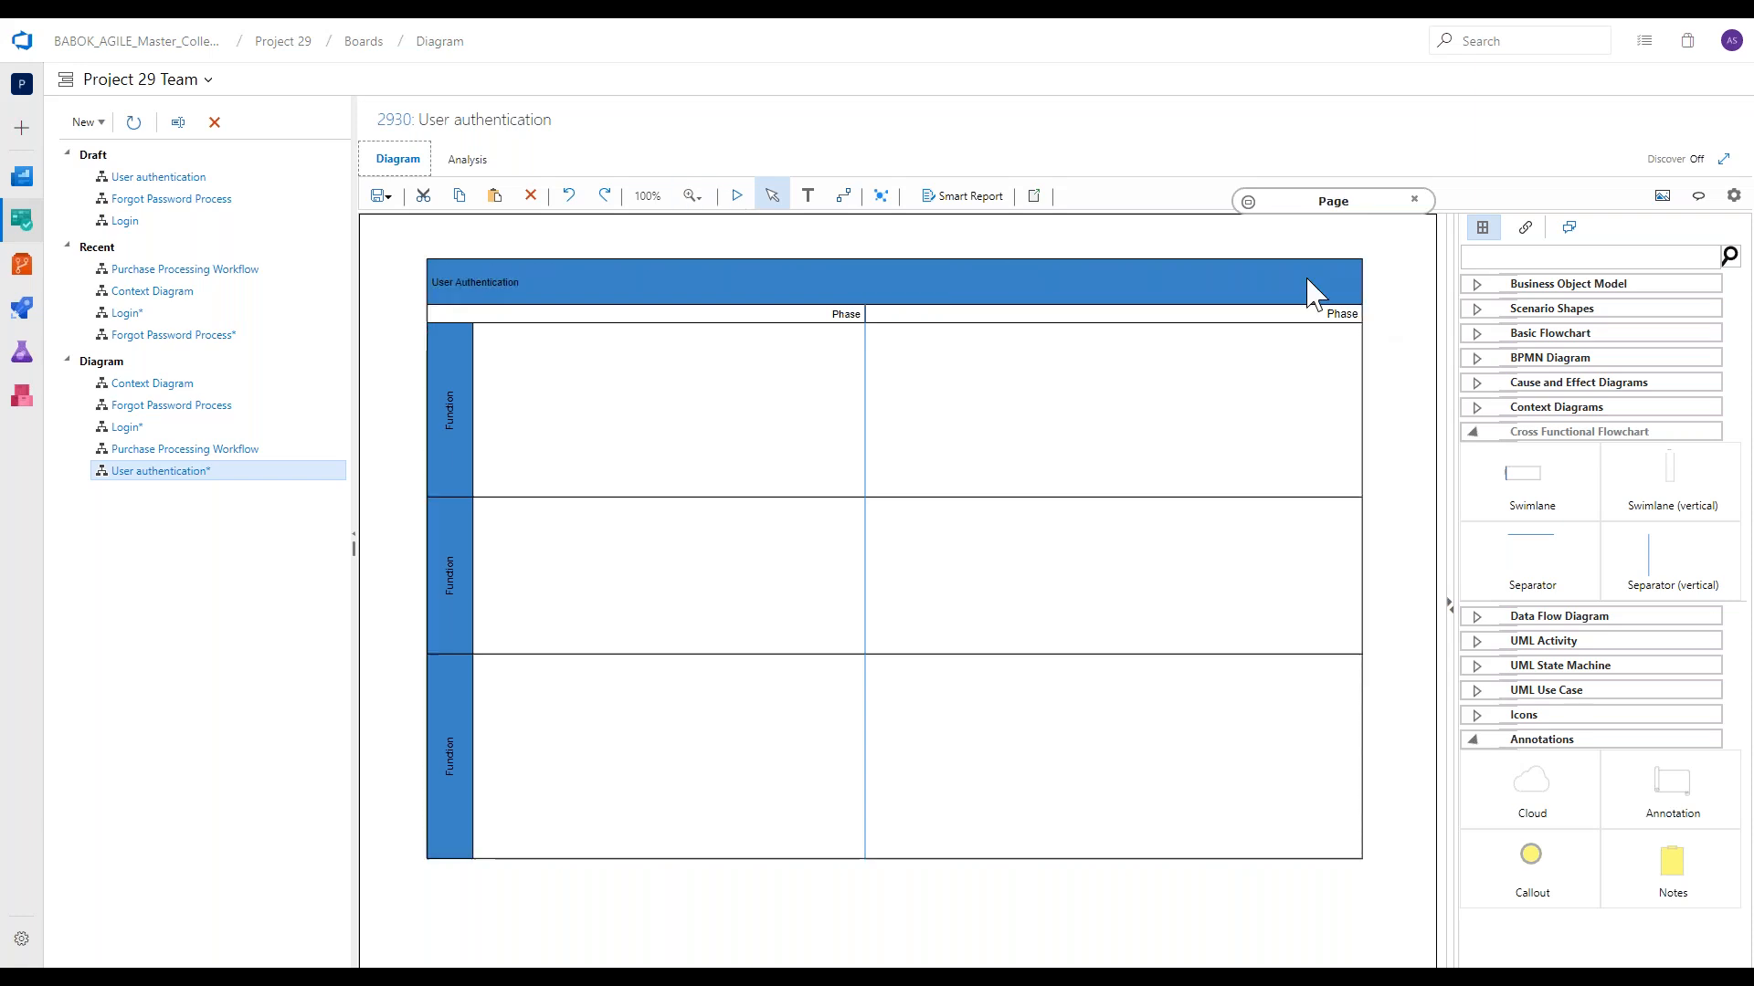
# Format the swimlane title in white text at font size 18.
pyautogui.click(1248, 203)
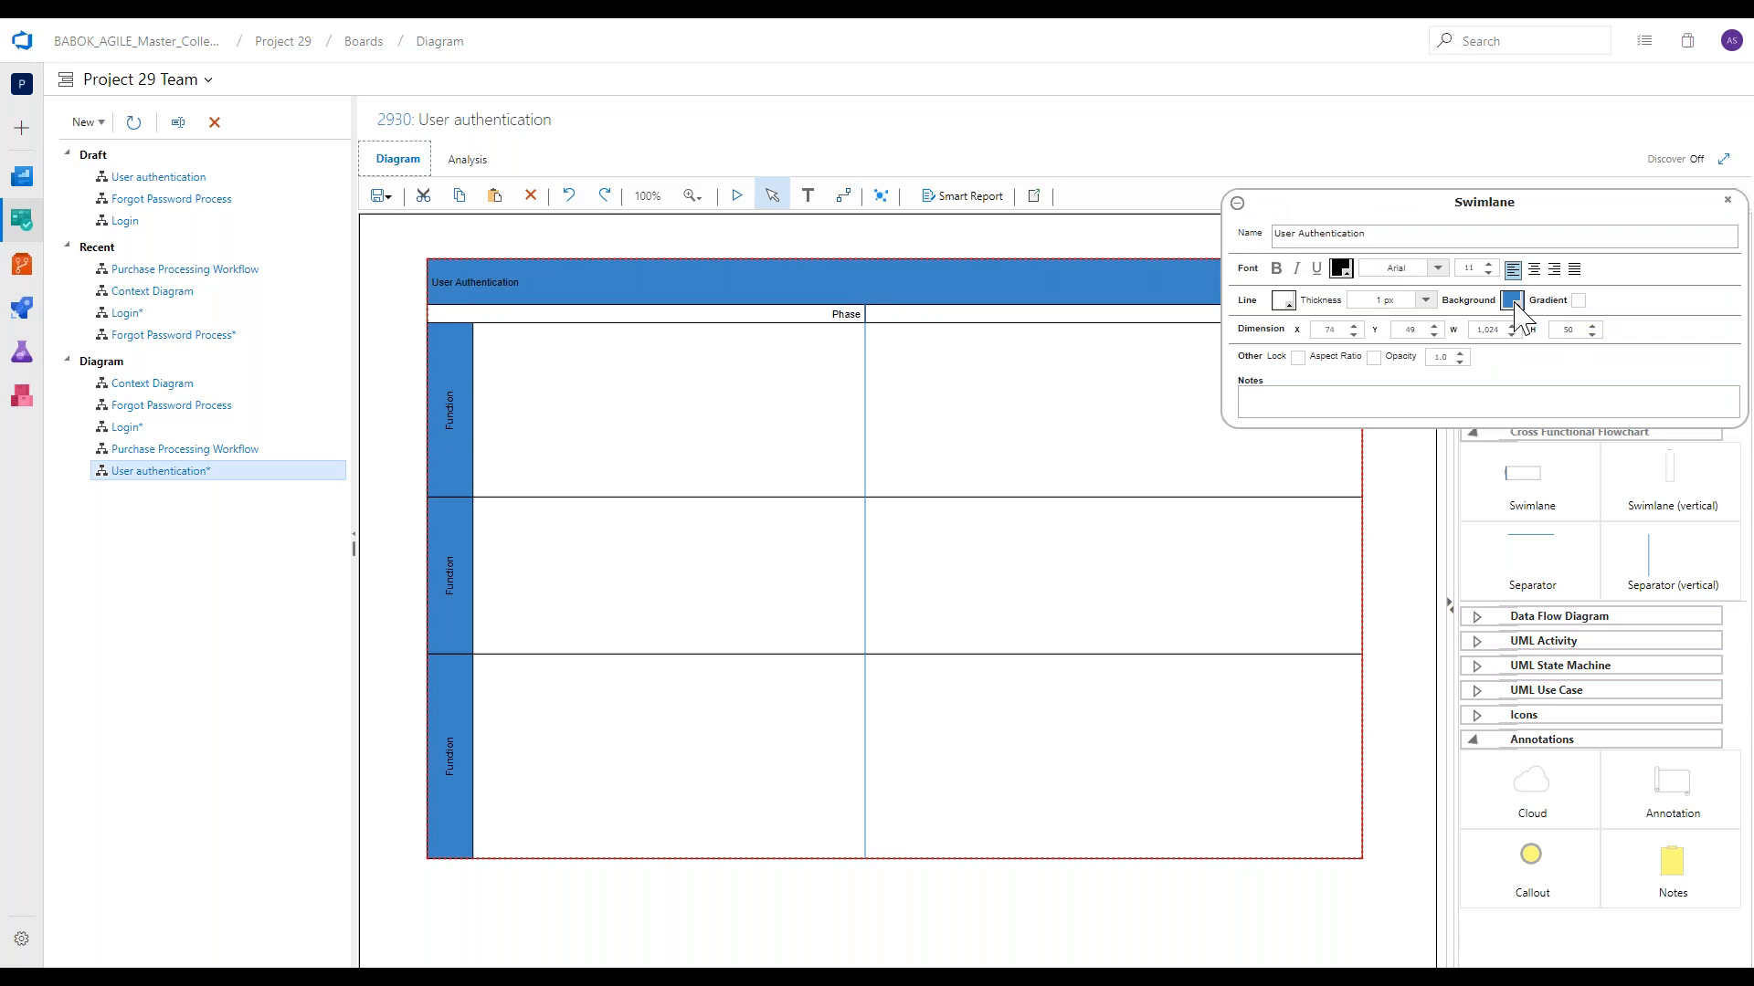
pyautogui.click(1341, 268)
pyautogui.click(1462, 301)
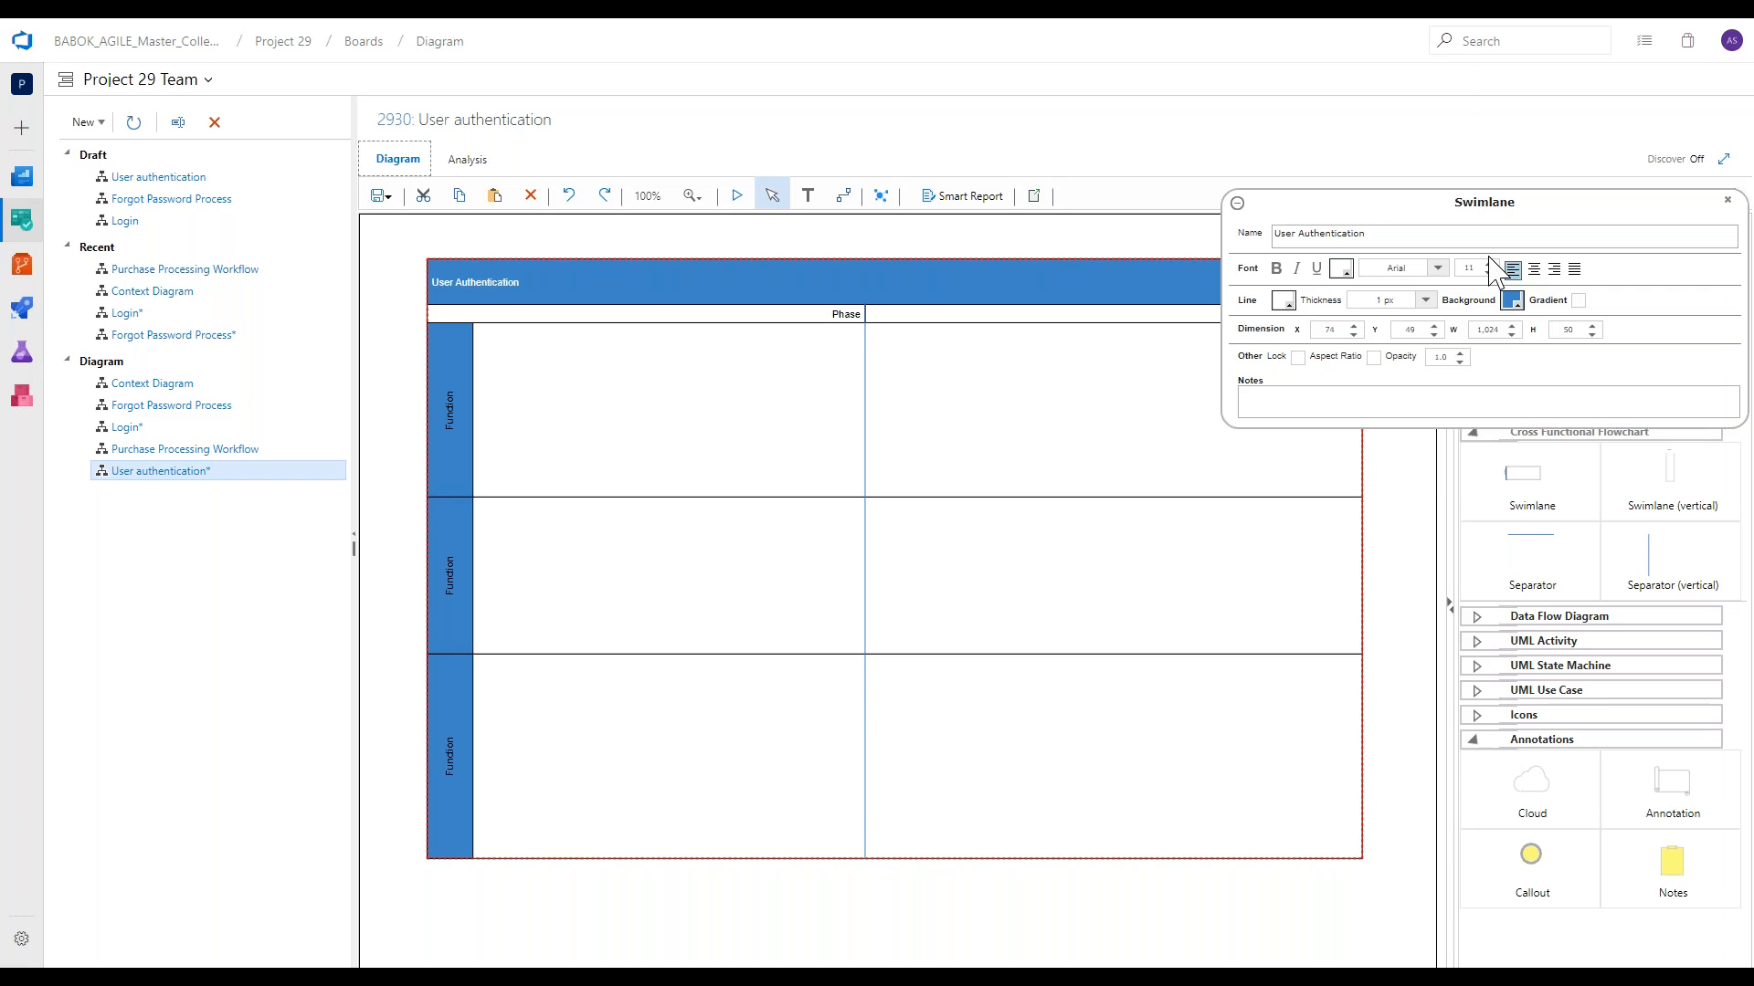
pyautogui.click(1489, 263)
pyautogui.click(1489, 263)
pyautogui.click(1489, 263)
pyautogui.click(1488, 263)
pyautogui.click(1489, 264)
pyautogui.click(1489, 263)
pyautogui.click(1488, 263)
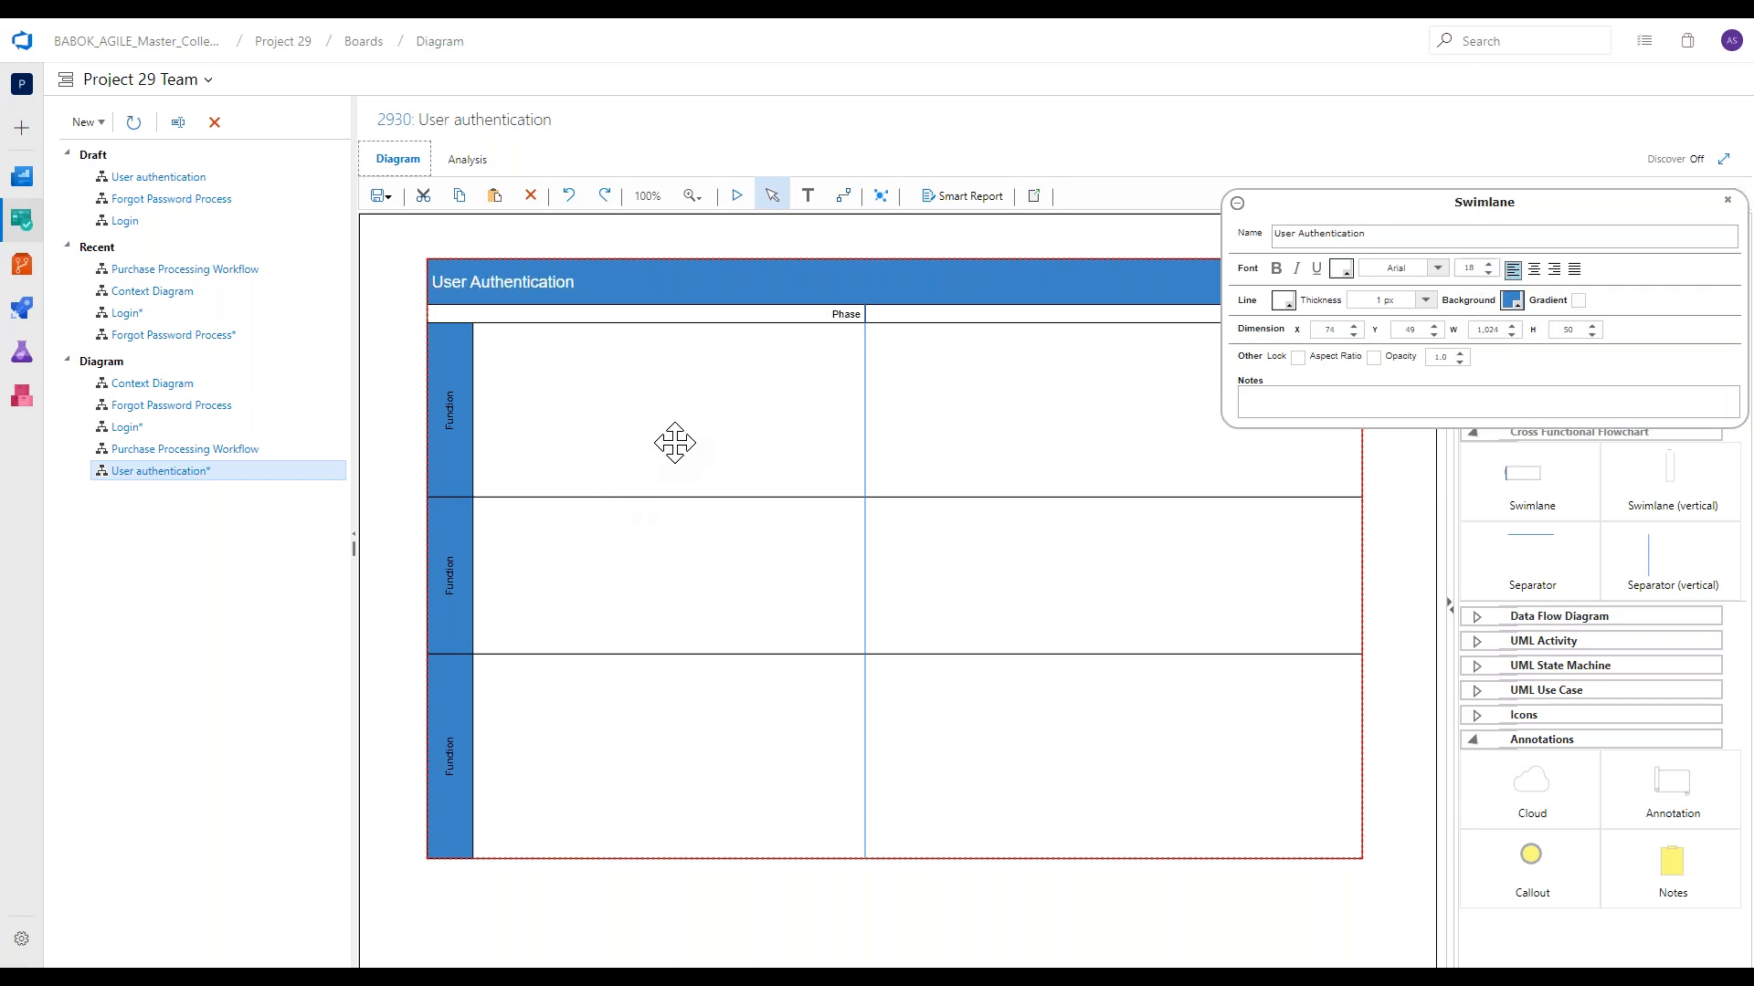
# Name the first phase "Setup" and the second phase "Execute".
pyautogui.click(842, 314)
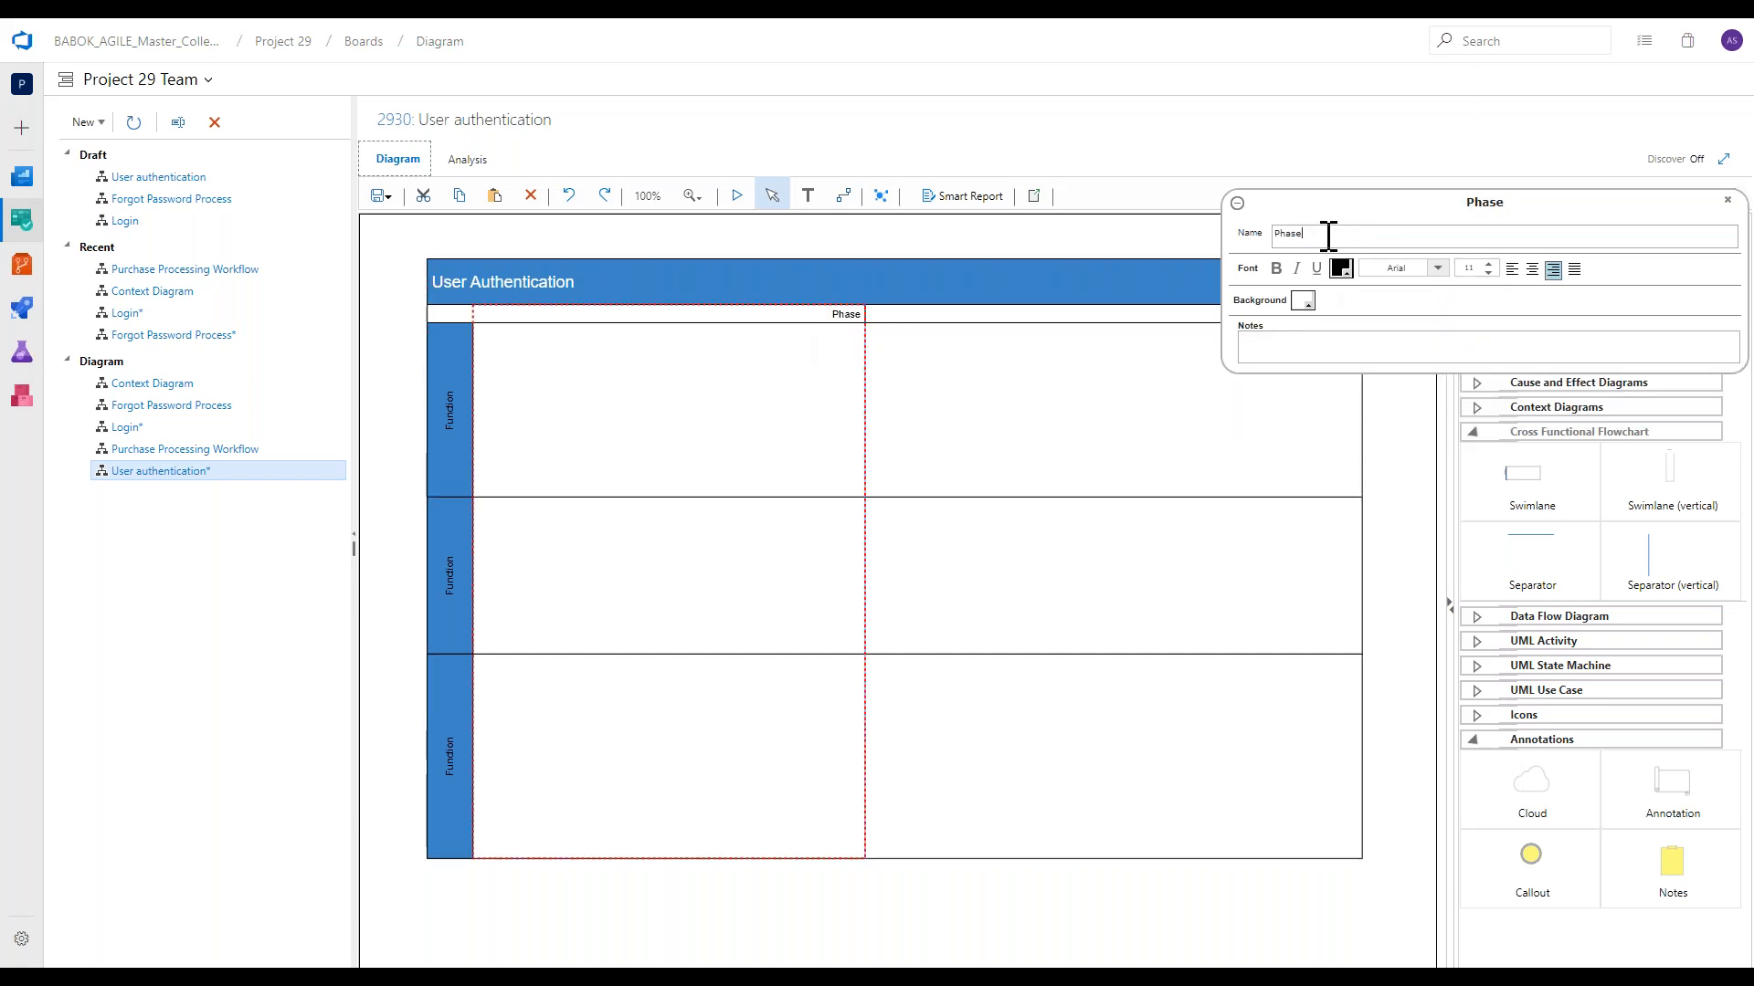
pyautogui.doubleClick(1266, 233)
pyautogui.write('Setup')
pyautogui.click(1236, 202)
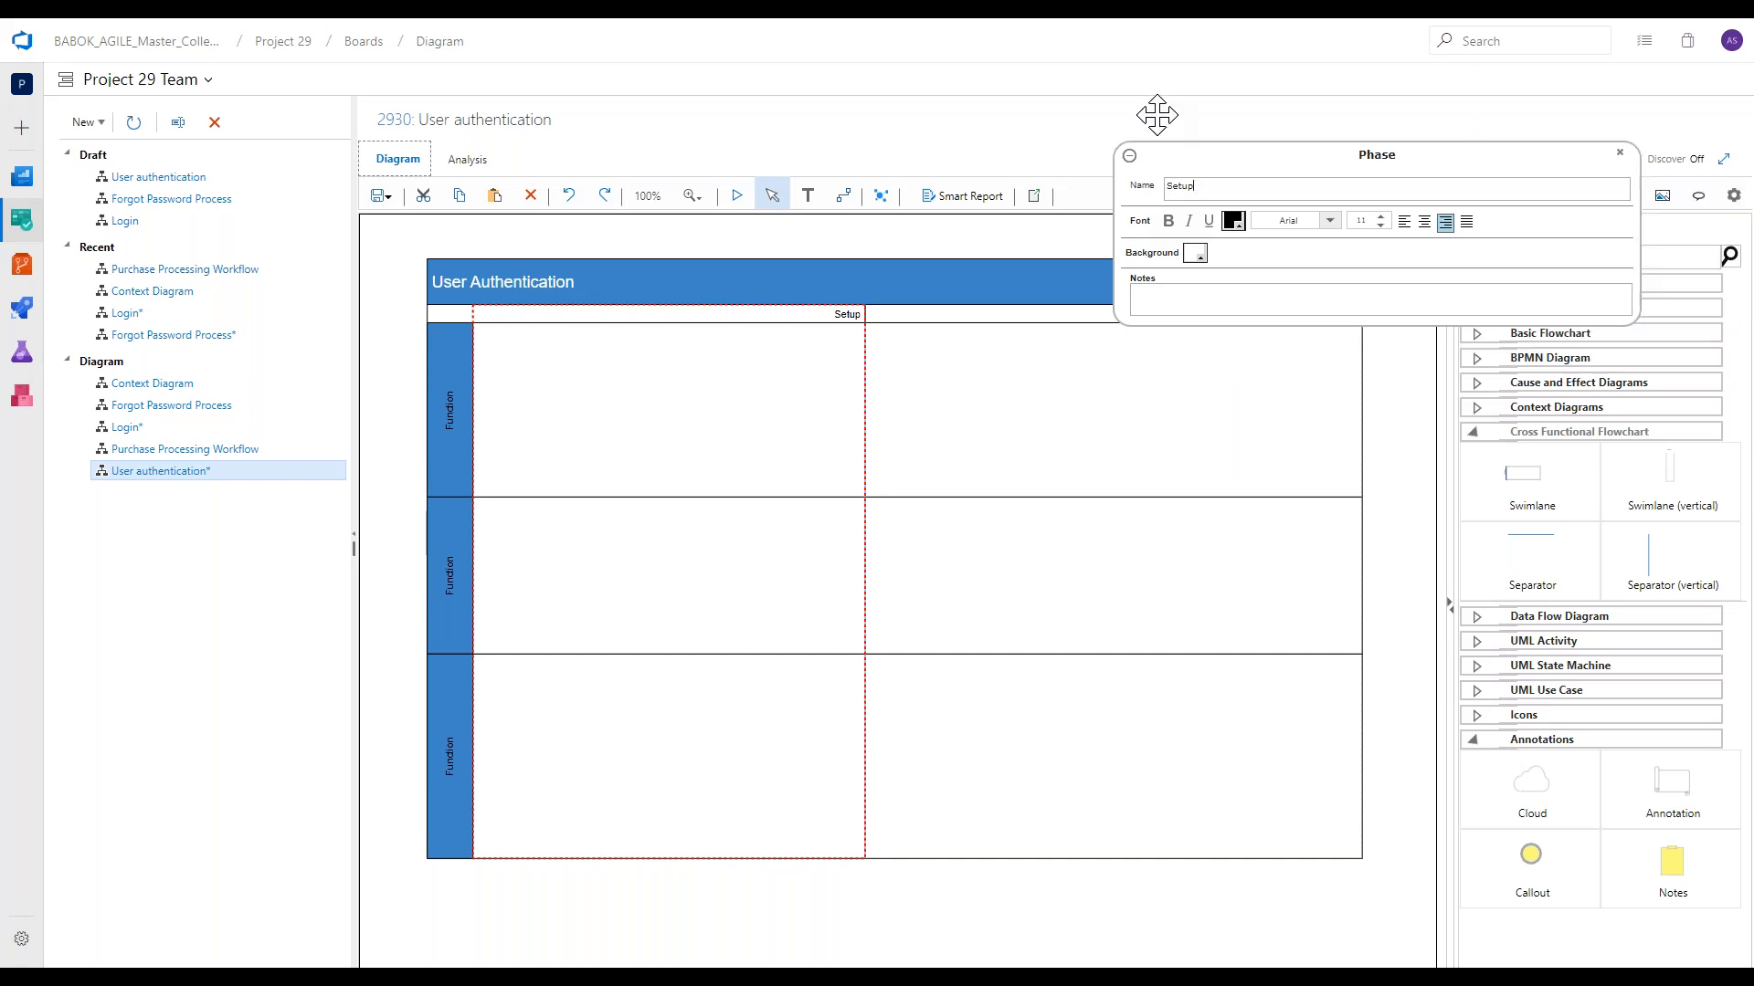
pyautogui.click(1123, 329)
pyautogui.click(1129, 155)
pyautogui.write('E')
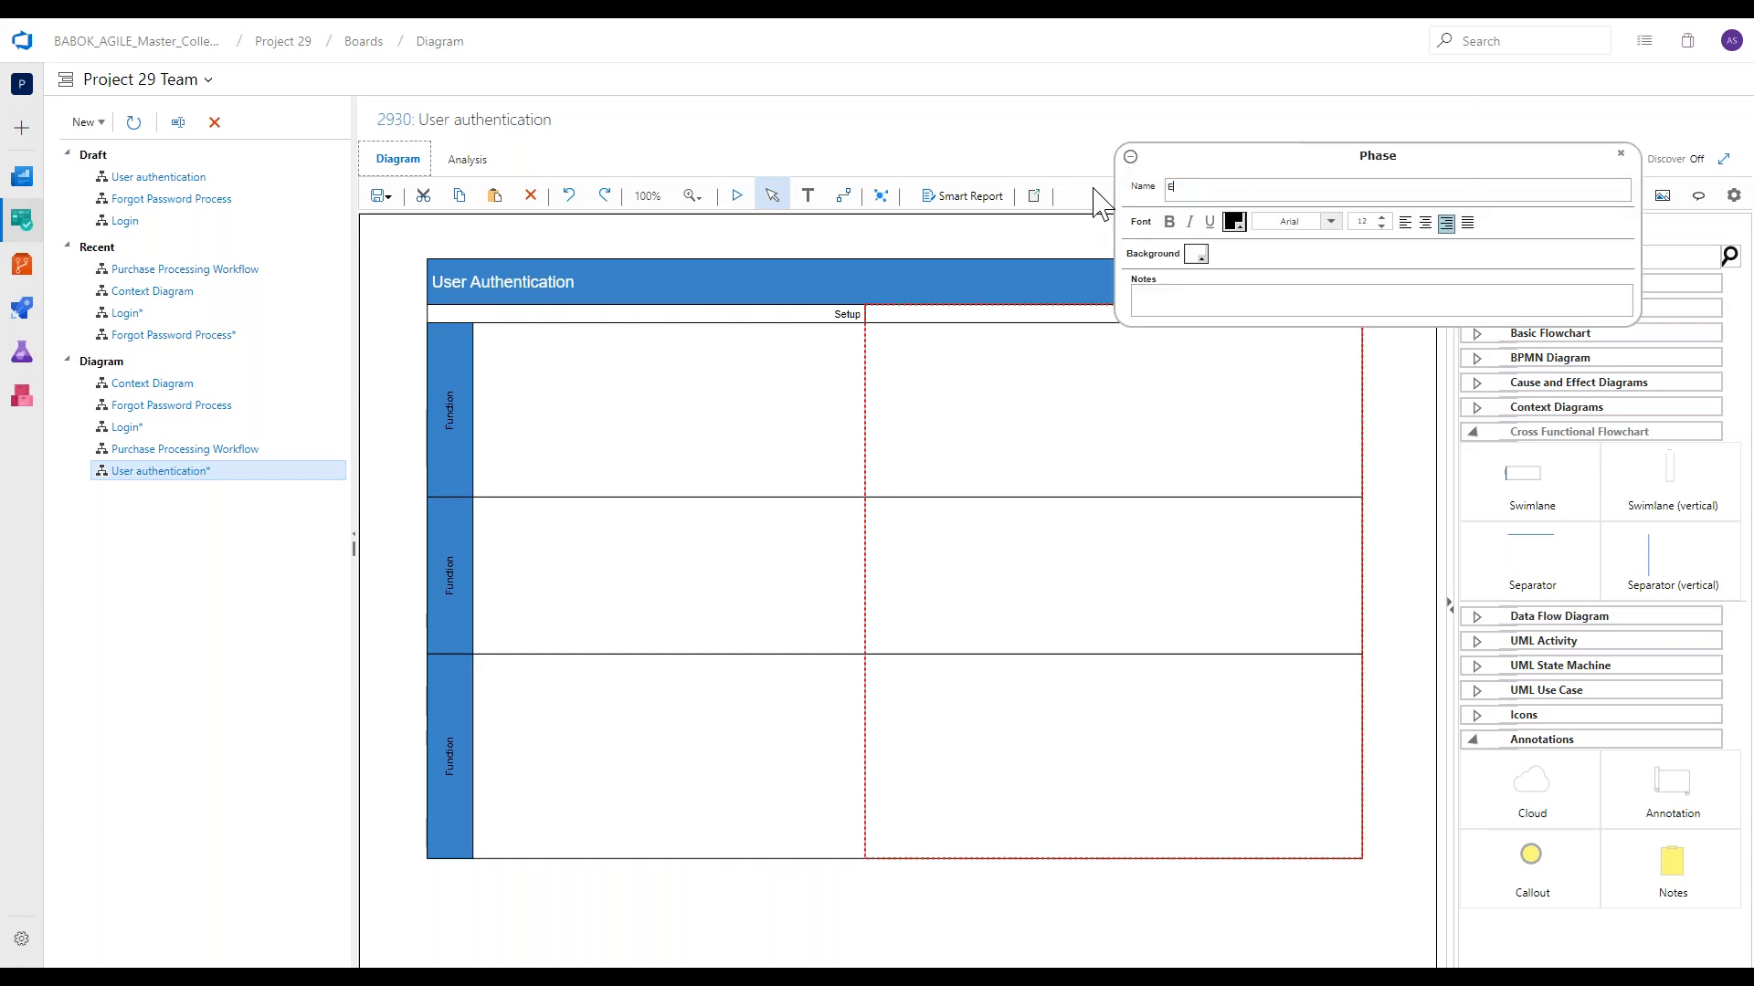
pyautogui.write('xecute')
pyautogui.click(1130, 155)
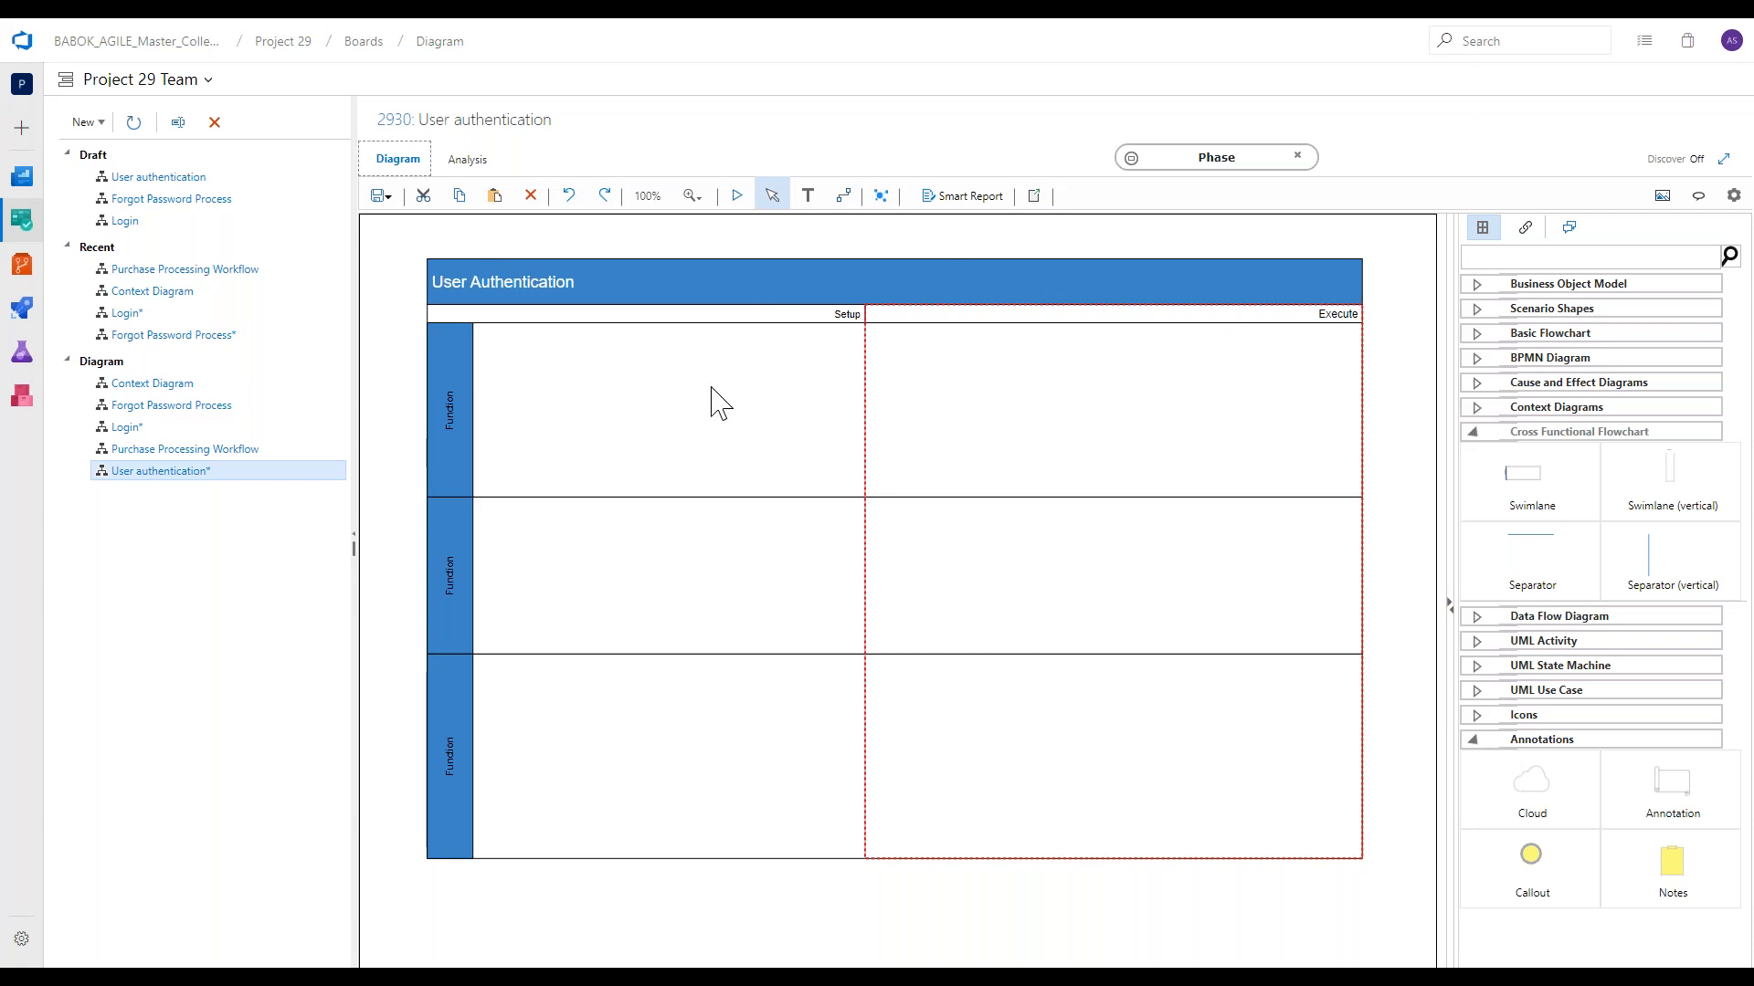
# Label the first lane "Customer" and the second lane "Admin".
pyautogui.doubleClick(462, 408)
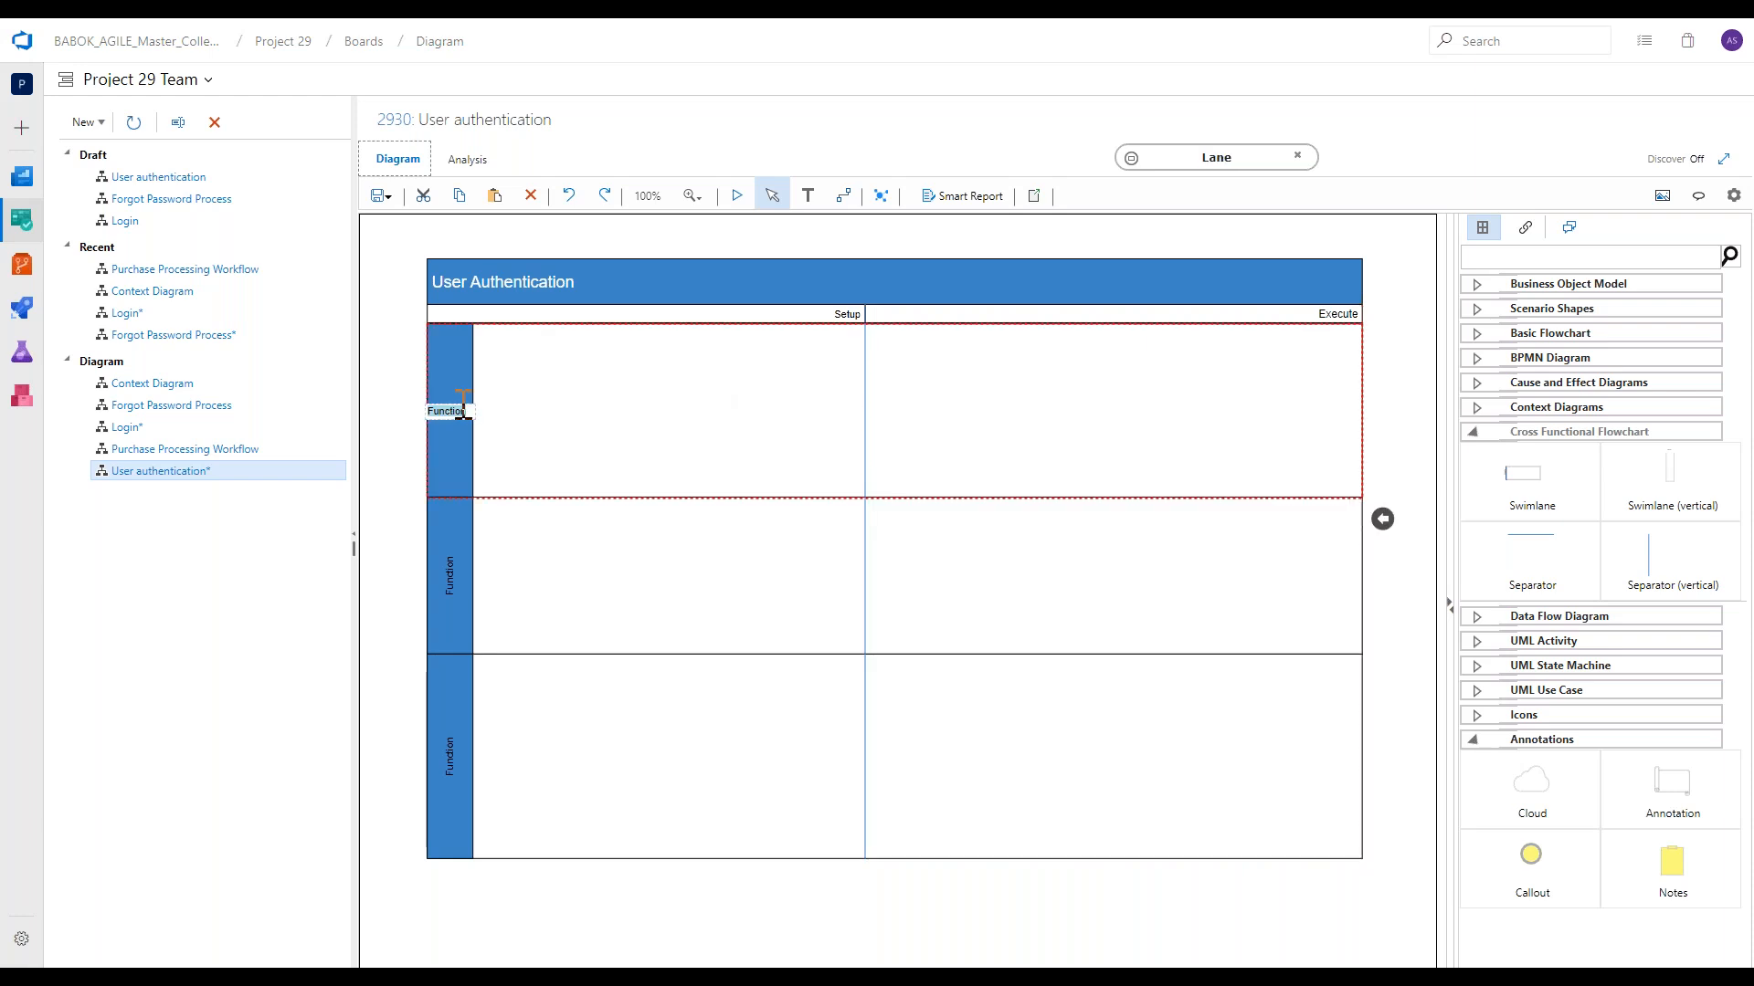
pyautogui.write('Customer')
pyautogui.click(456, 595)
pyautogui.doubleClick(456, 594)
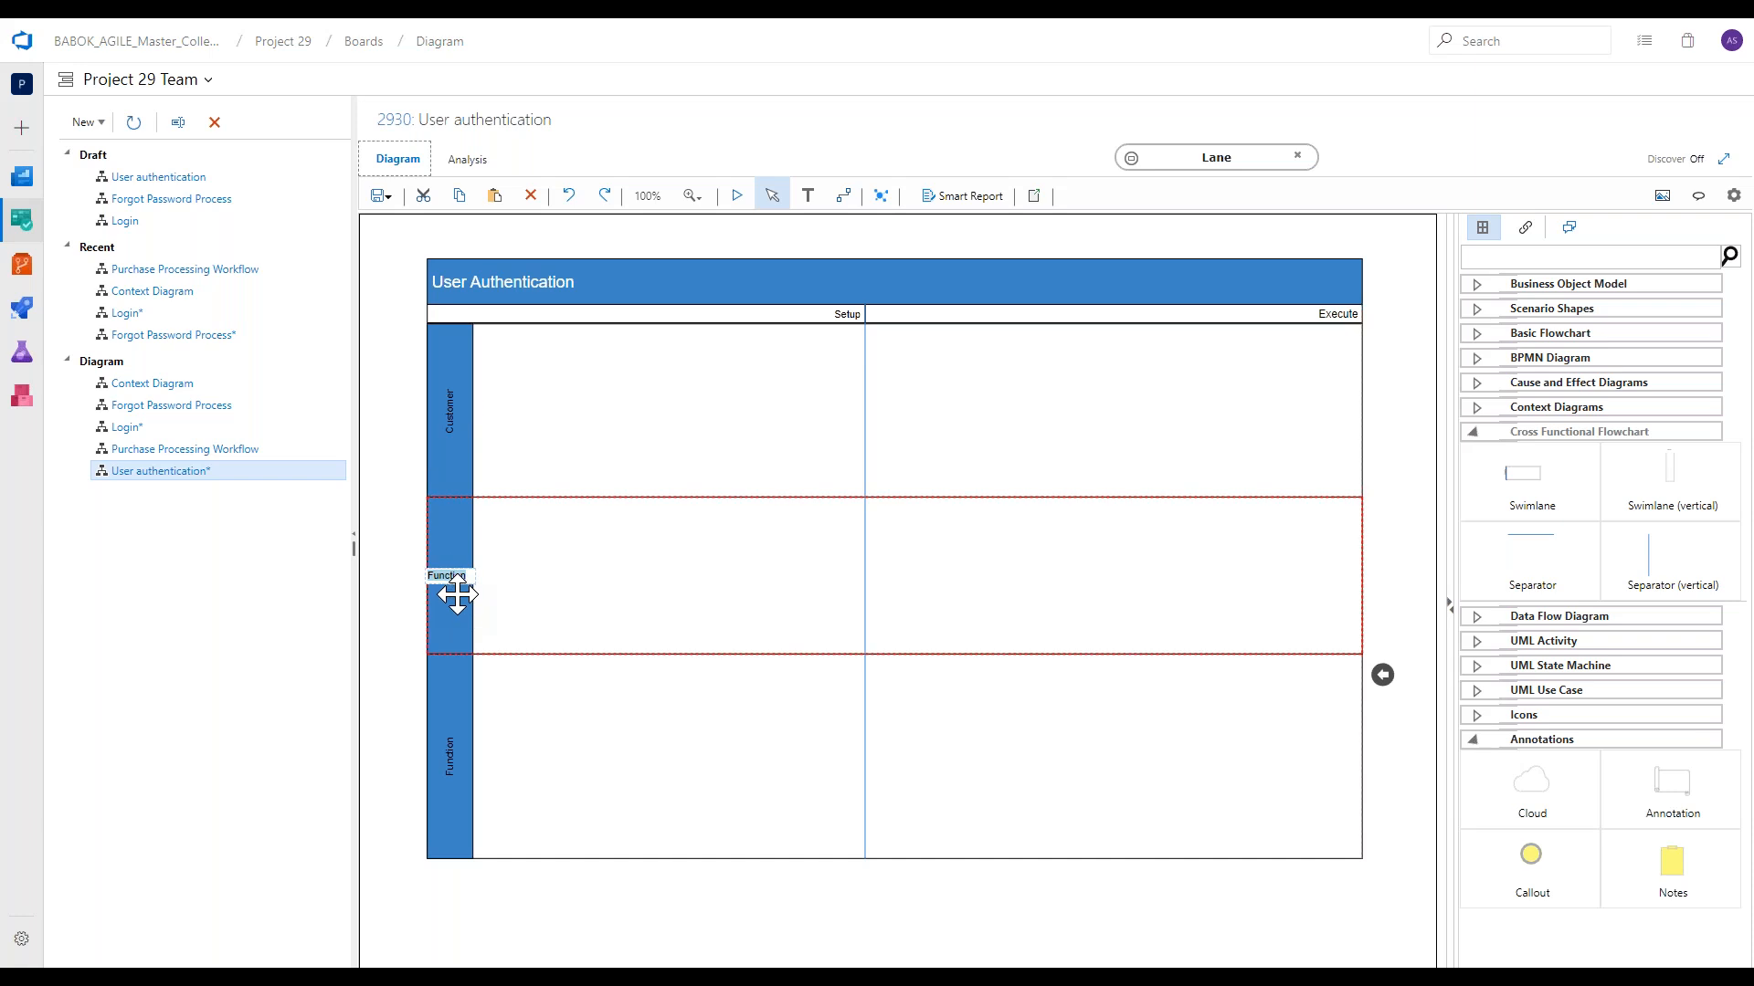
pyautogui.write('Admin')
pyautogui.click(402, 606)
# Format the Customer lane's label in white with a larger font.
pyautogui.click(449, 428)
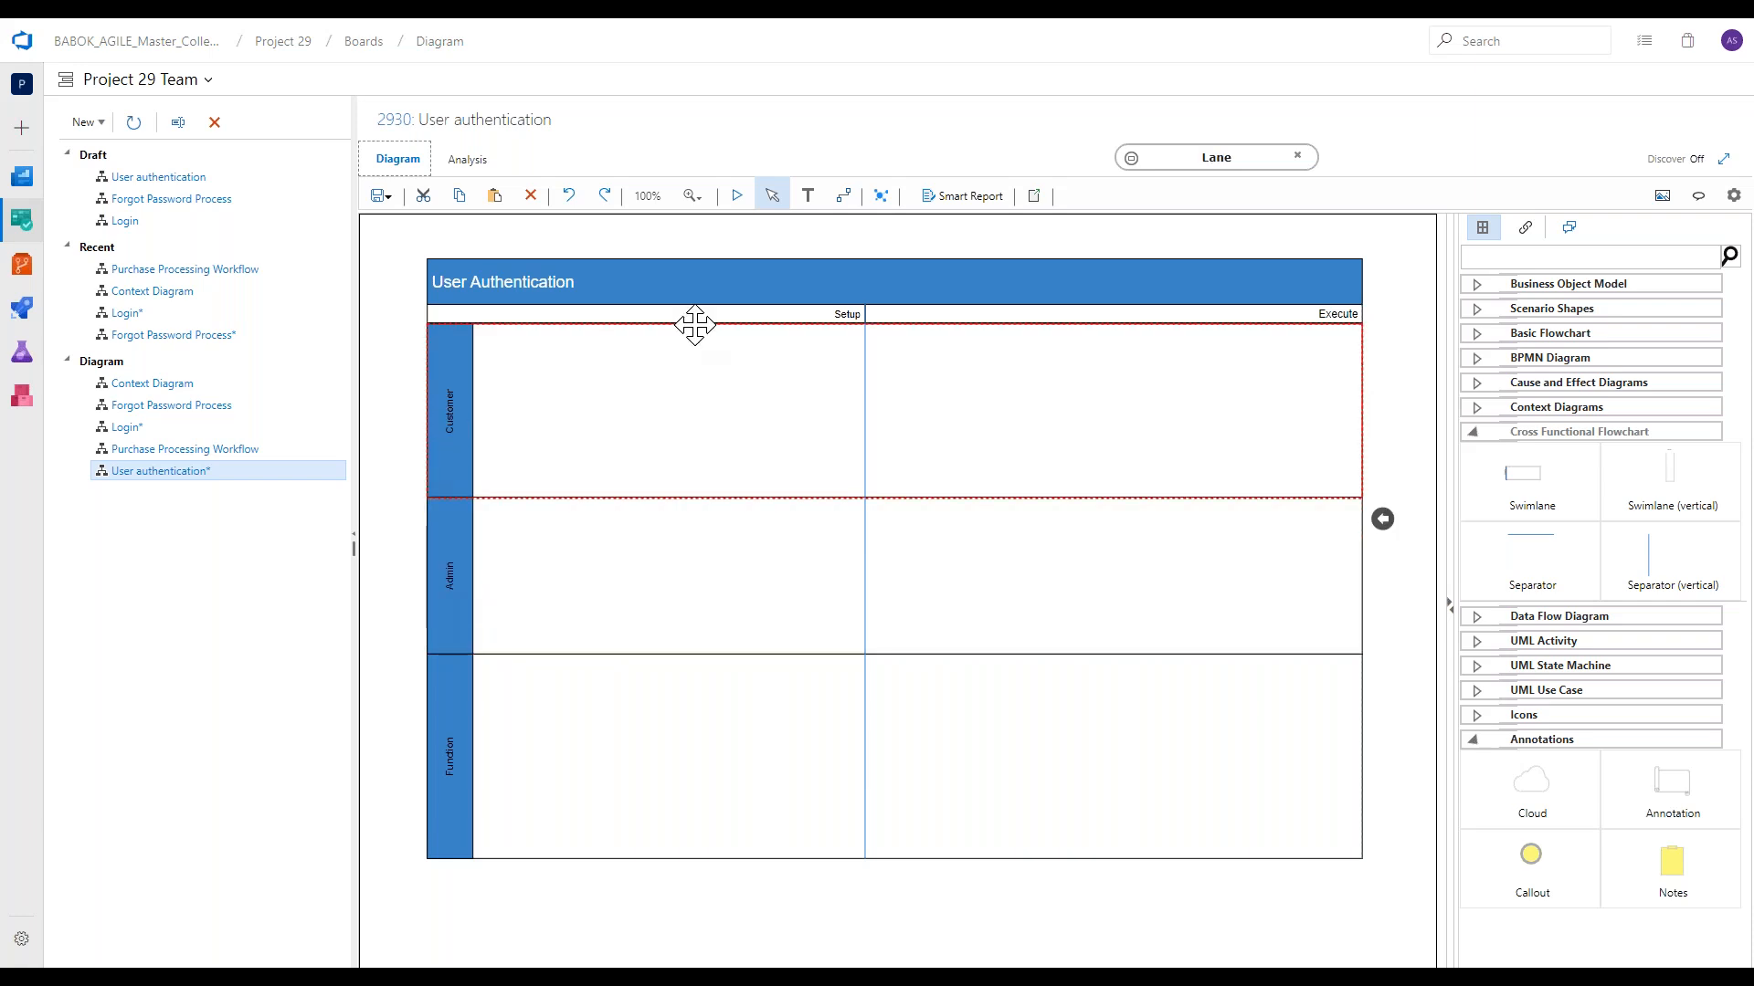
pyautogui.click(1130, 157)
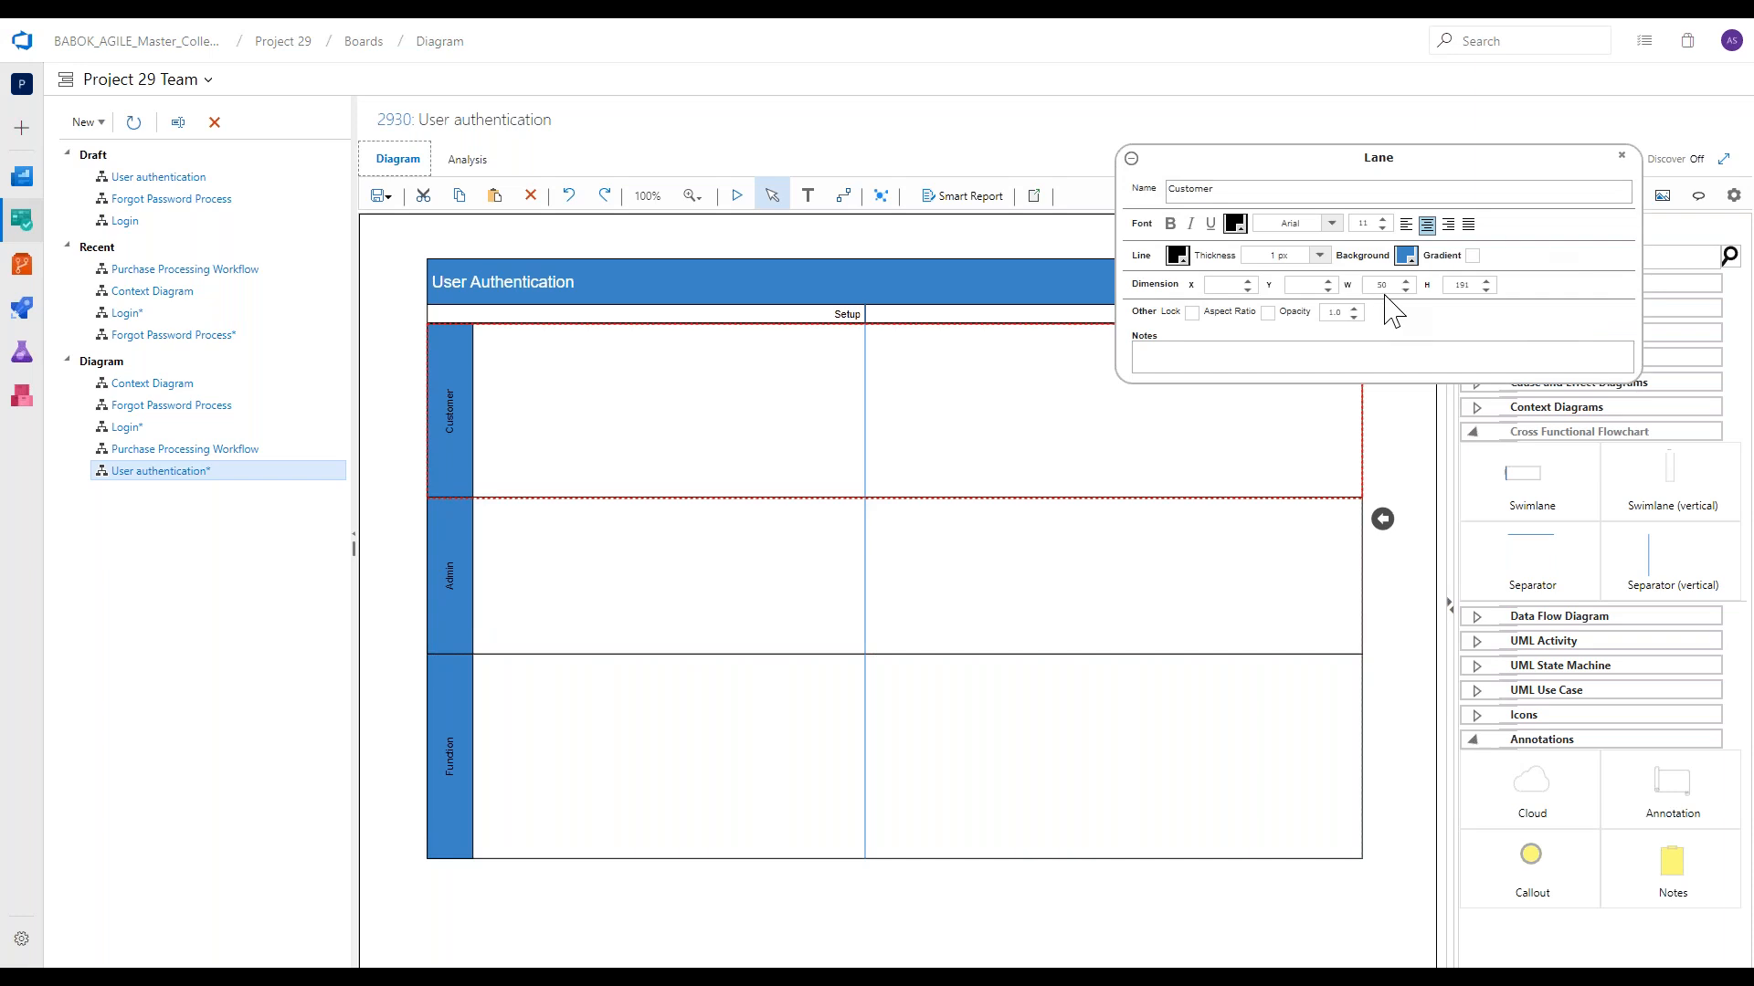
pyautogui.click(1234, 223)
pyautogui.click(1305, 253)
pyautogui.click(1383, 220)
pyautogui.click(1383, 220)
pyautogui.click(1383, 220)
pyautogui.click(1383, 220)
pyautogui.click(1383, 220)
pyautogui.click(1131, 158)
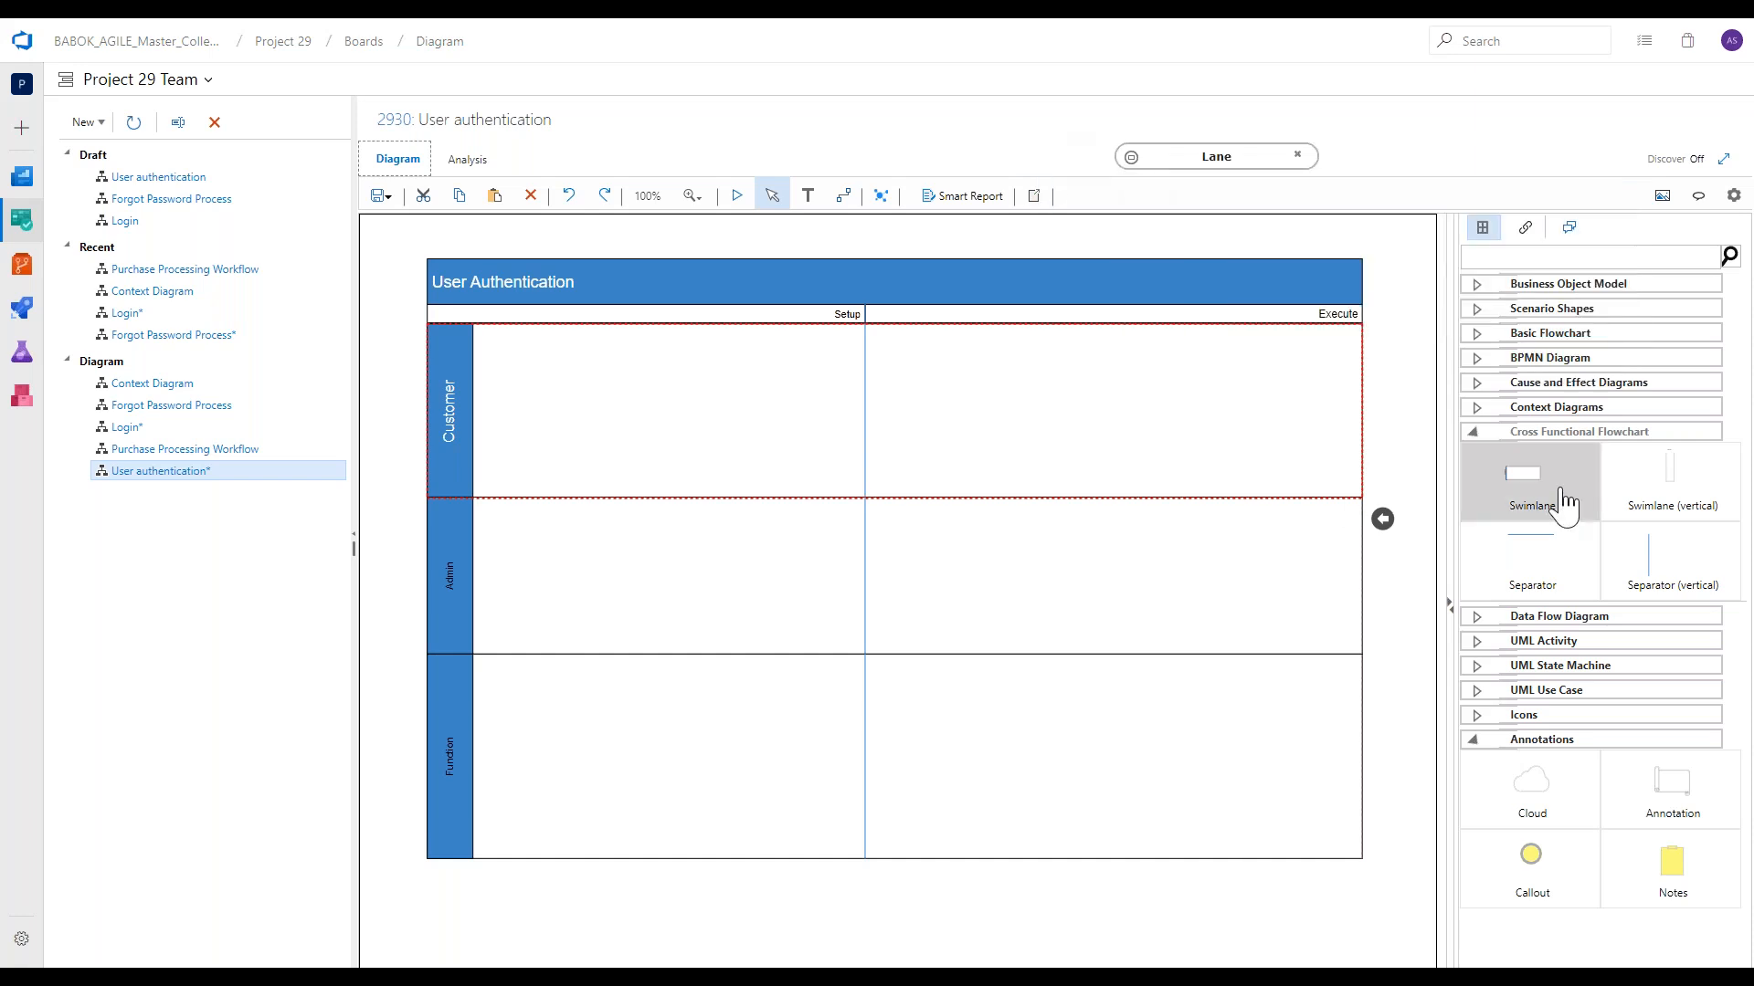
# Place a Basic Flowchart Process shape labelled "test" in the Setup phase of the Customer lane.
pyautogui.click(1577, 435)
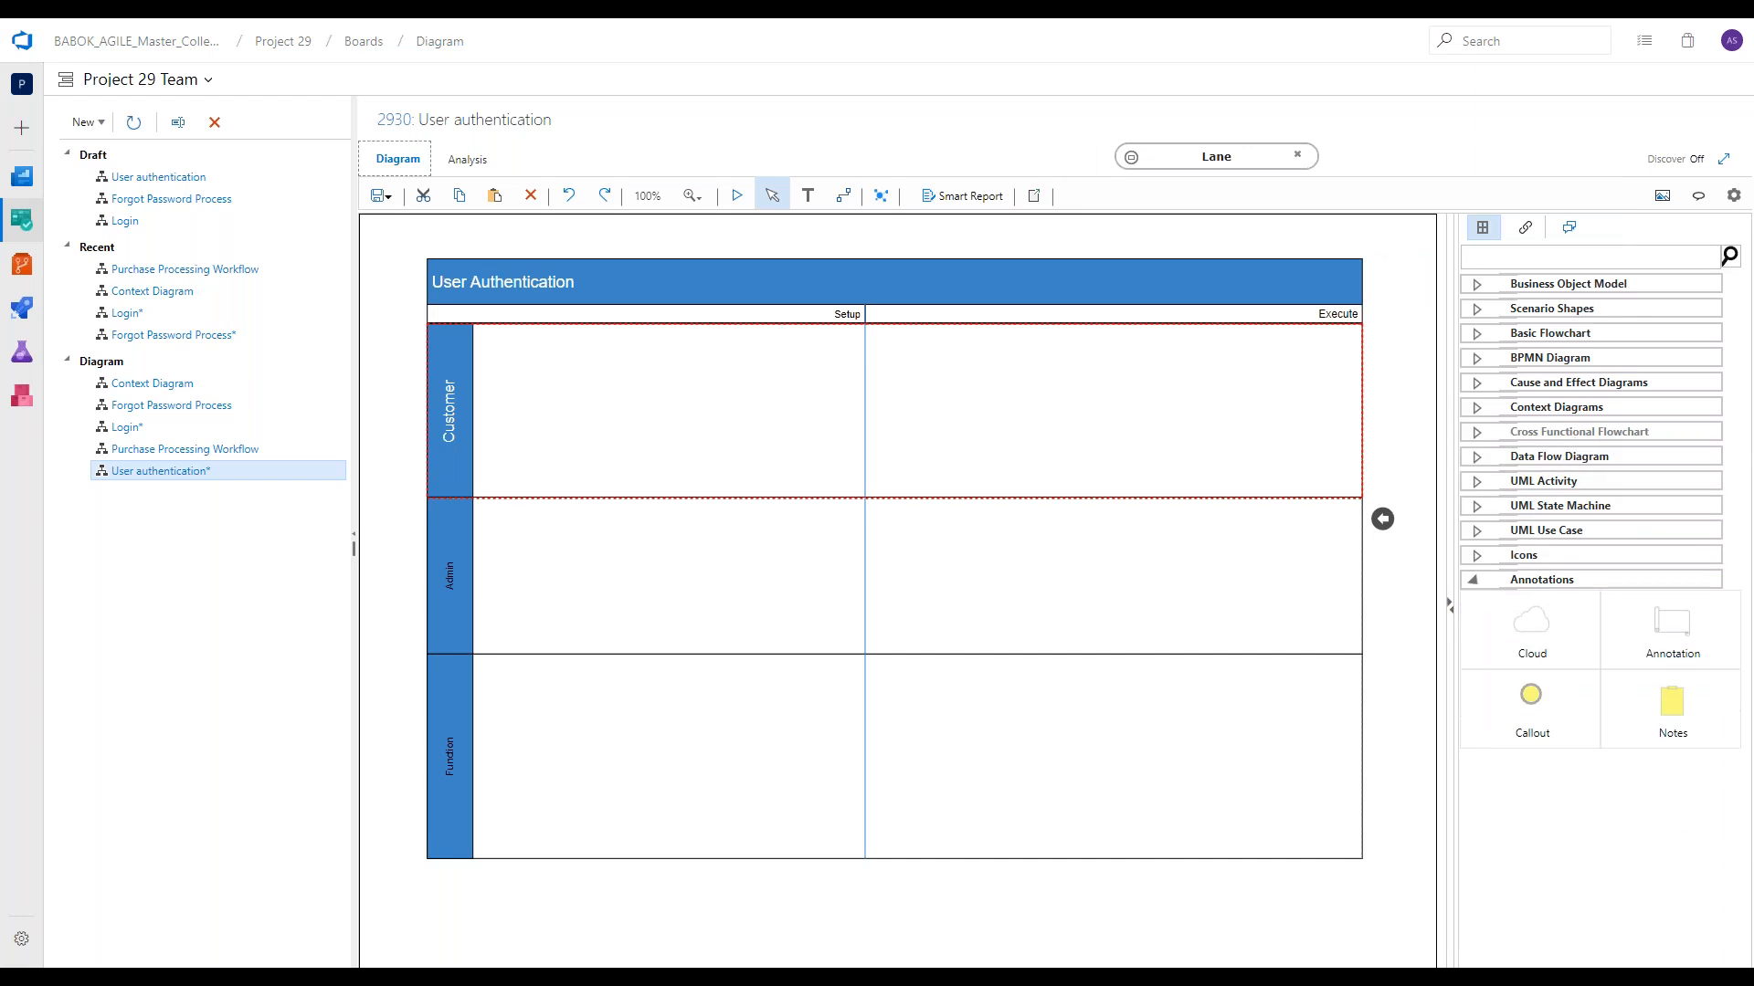
pyautogui.click(1564, 338)
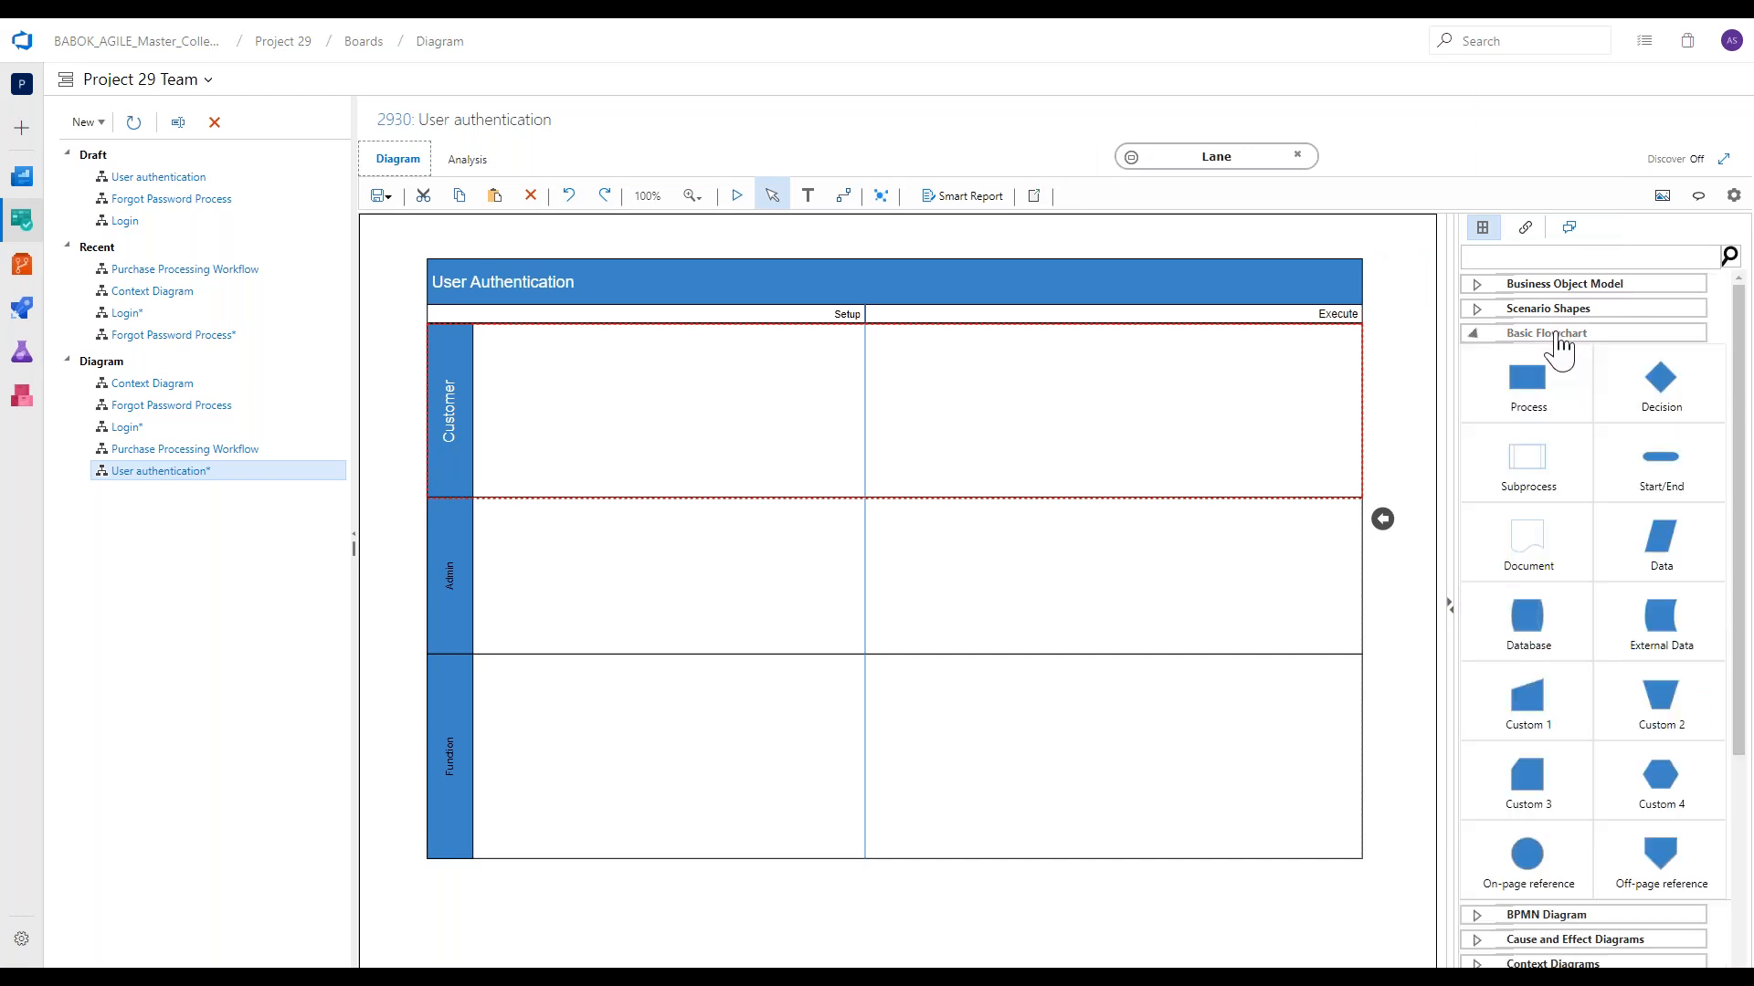
pyautogui.moveTo(1548, 416); pyautogui.dragTo(563, 376)
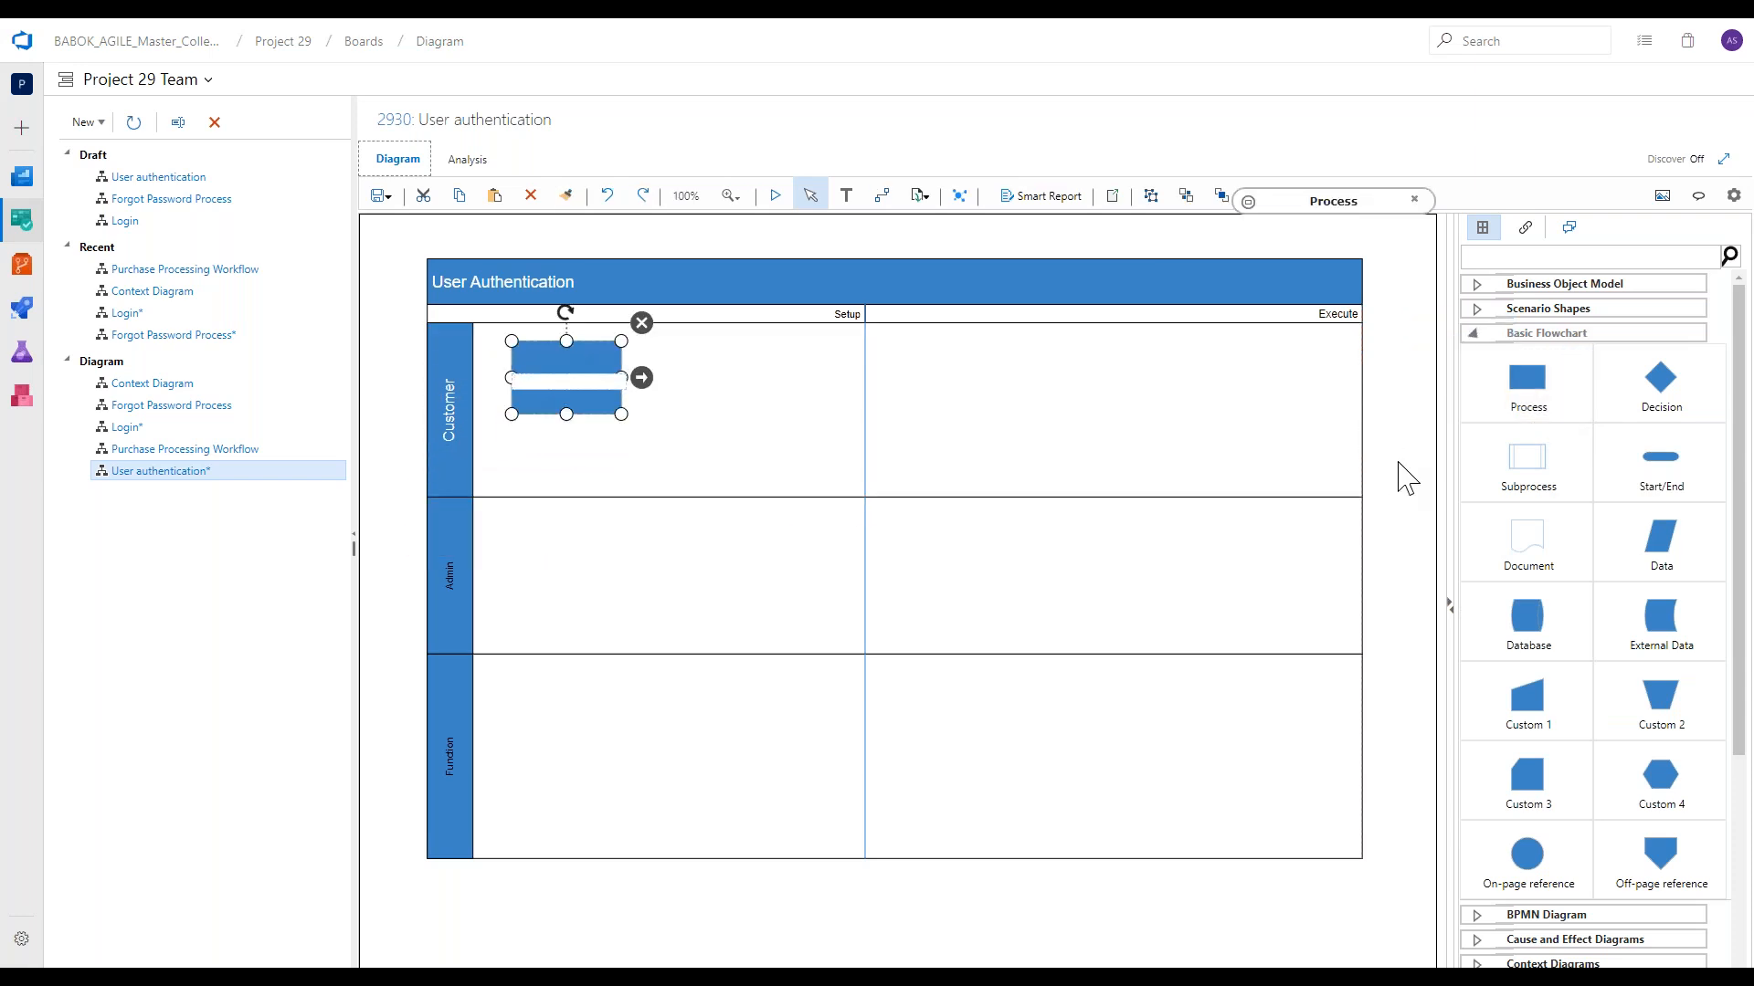
pyautogui.write('test')
# Add a Subprocess labelled "abc" to the lower right of the "test" process, linked from it by a connector.
pyautogui.moveTo(1528, 488); pyautogui.dragTo(708, 442)
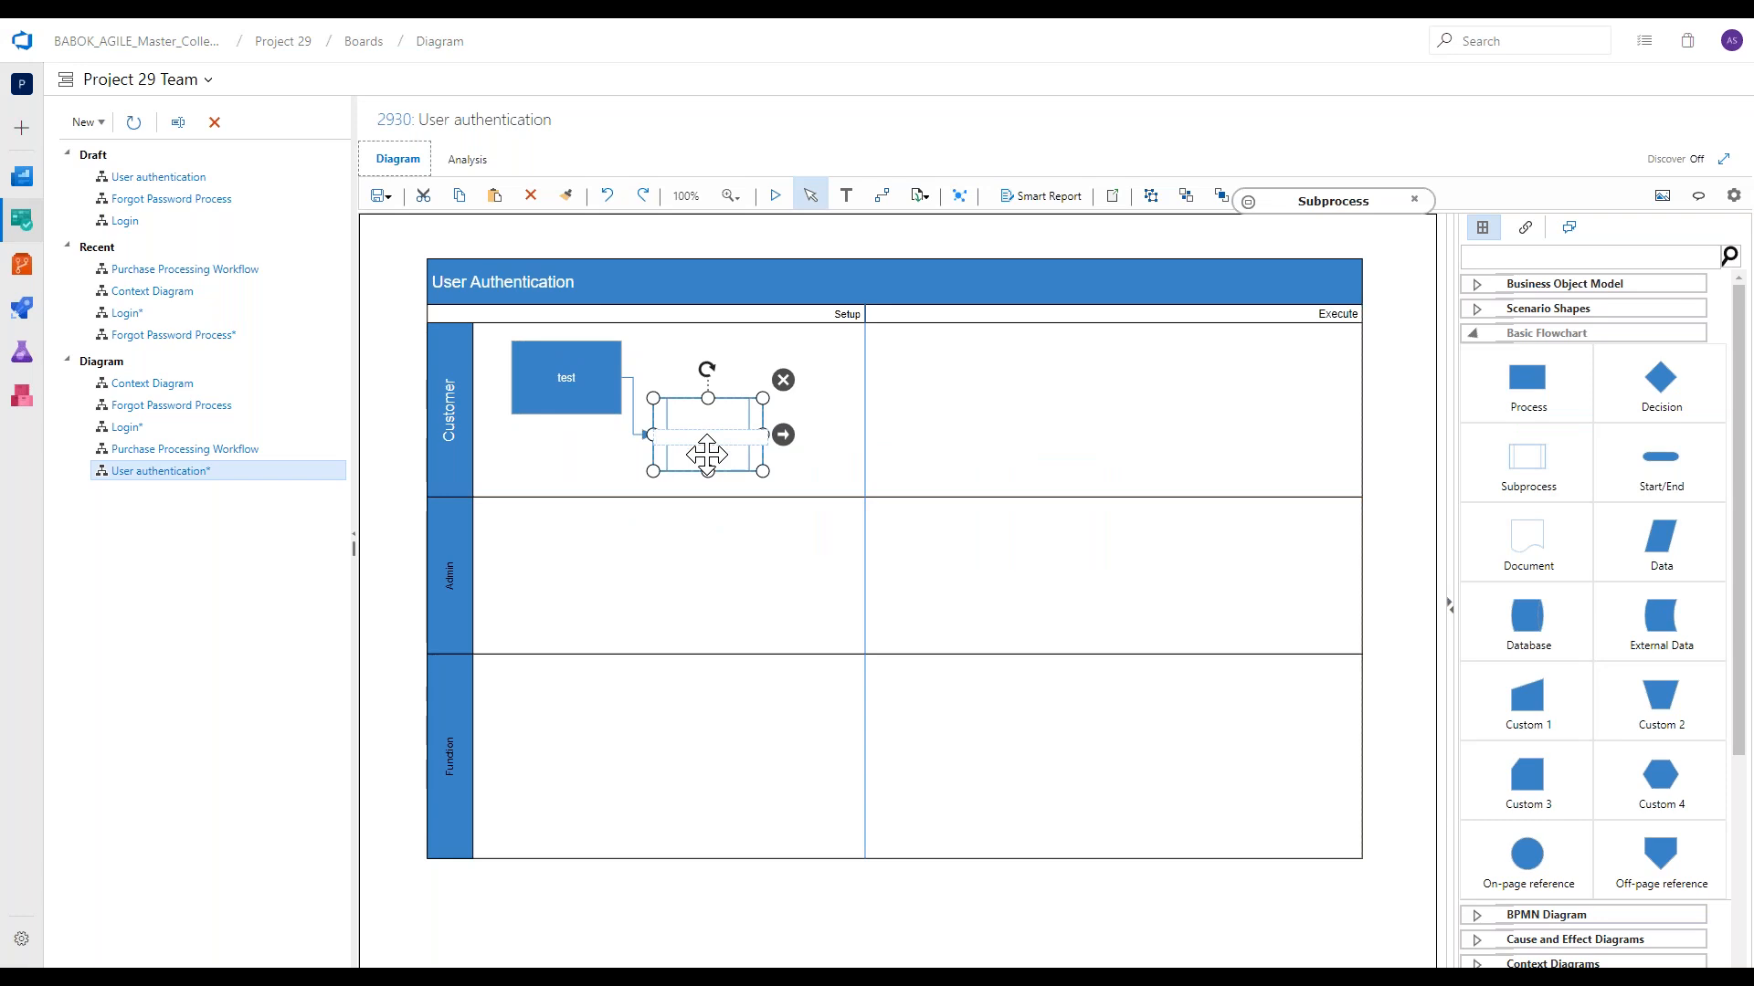
pyautogui.write('abc')
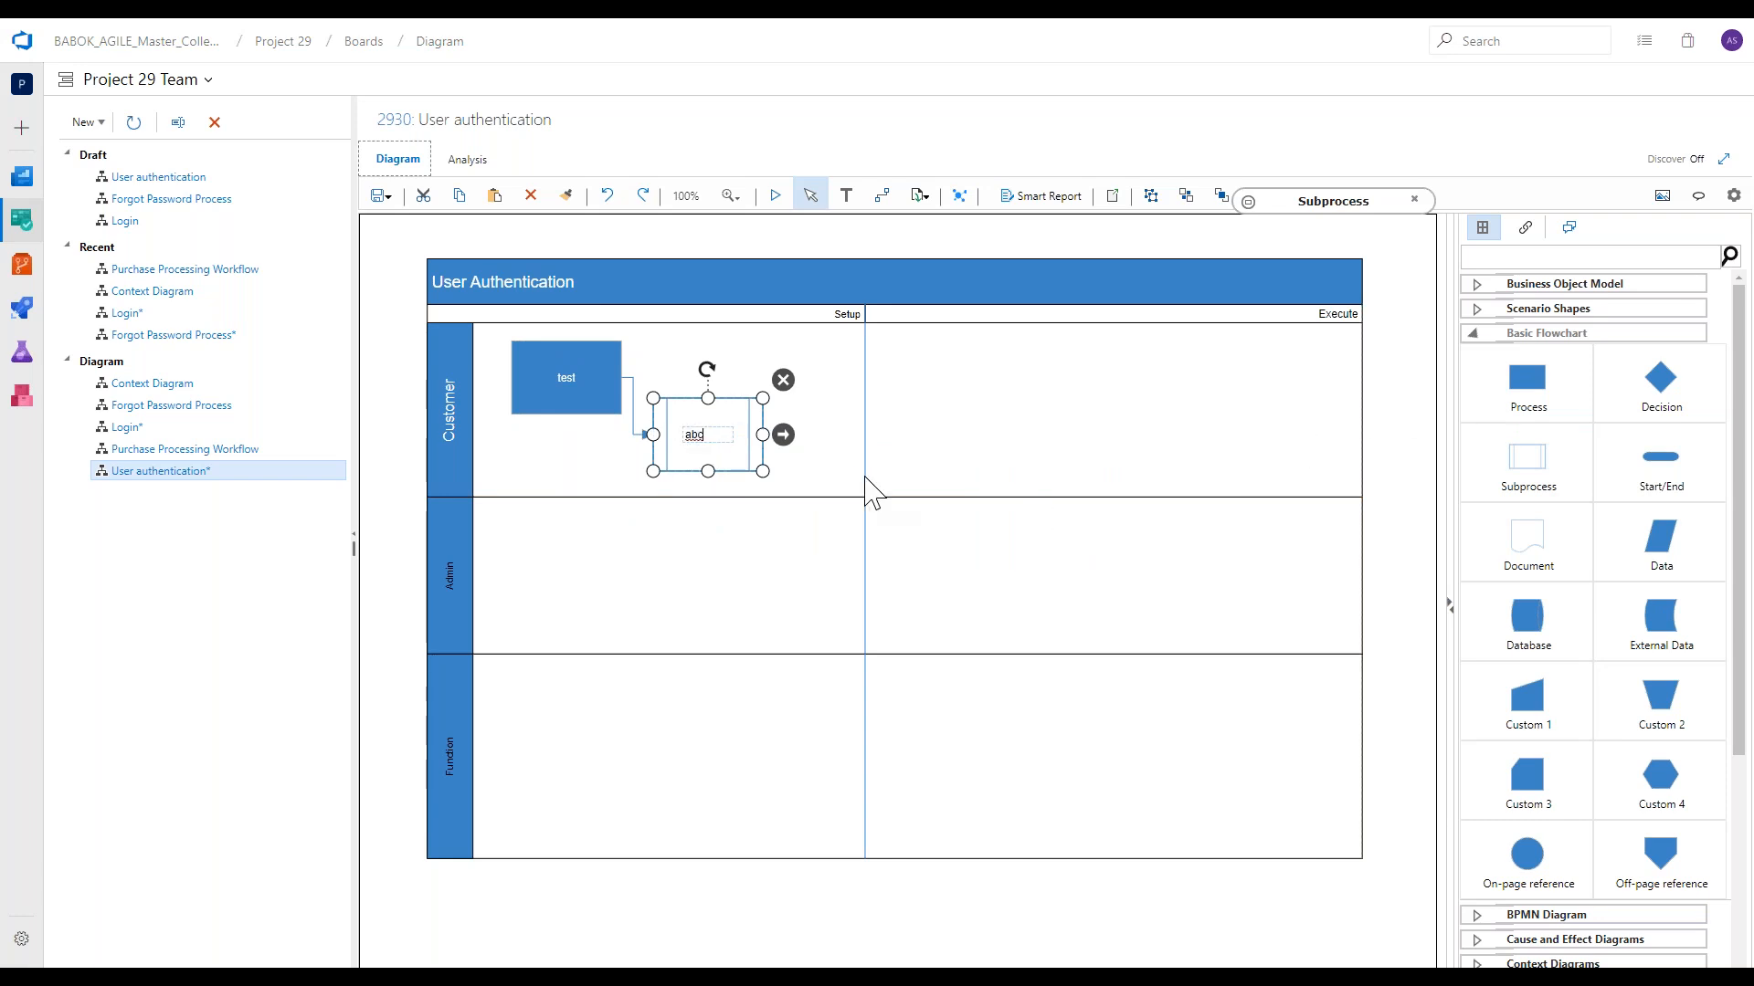
pyautogui.click(721, 454)
pyautogui.click(720, 454)
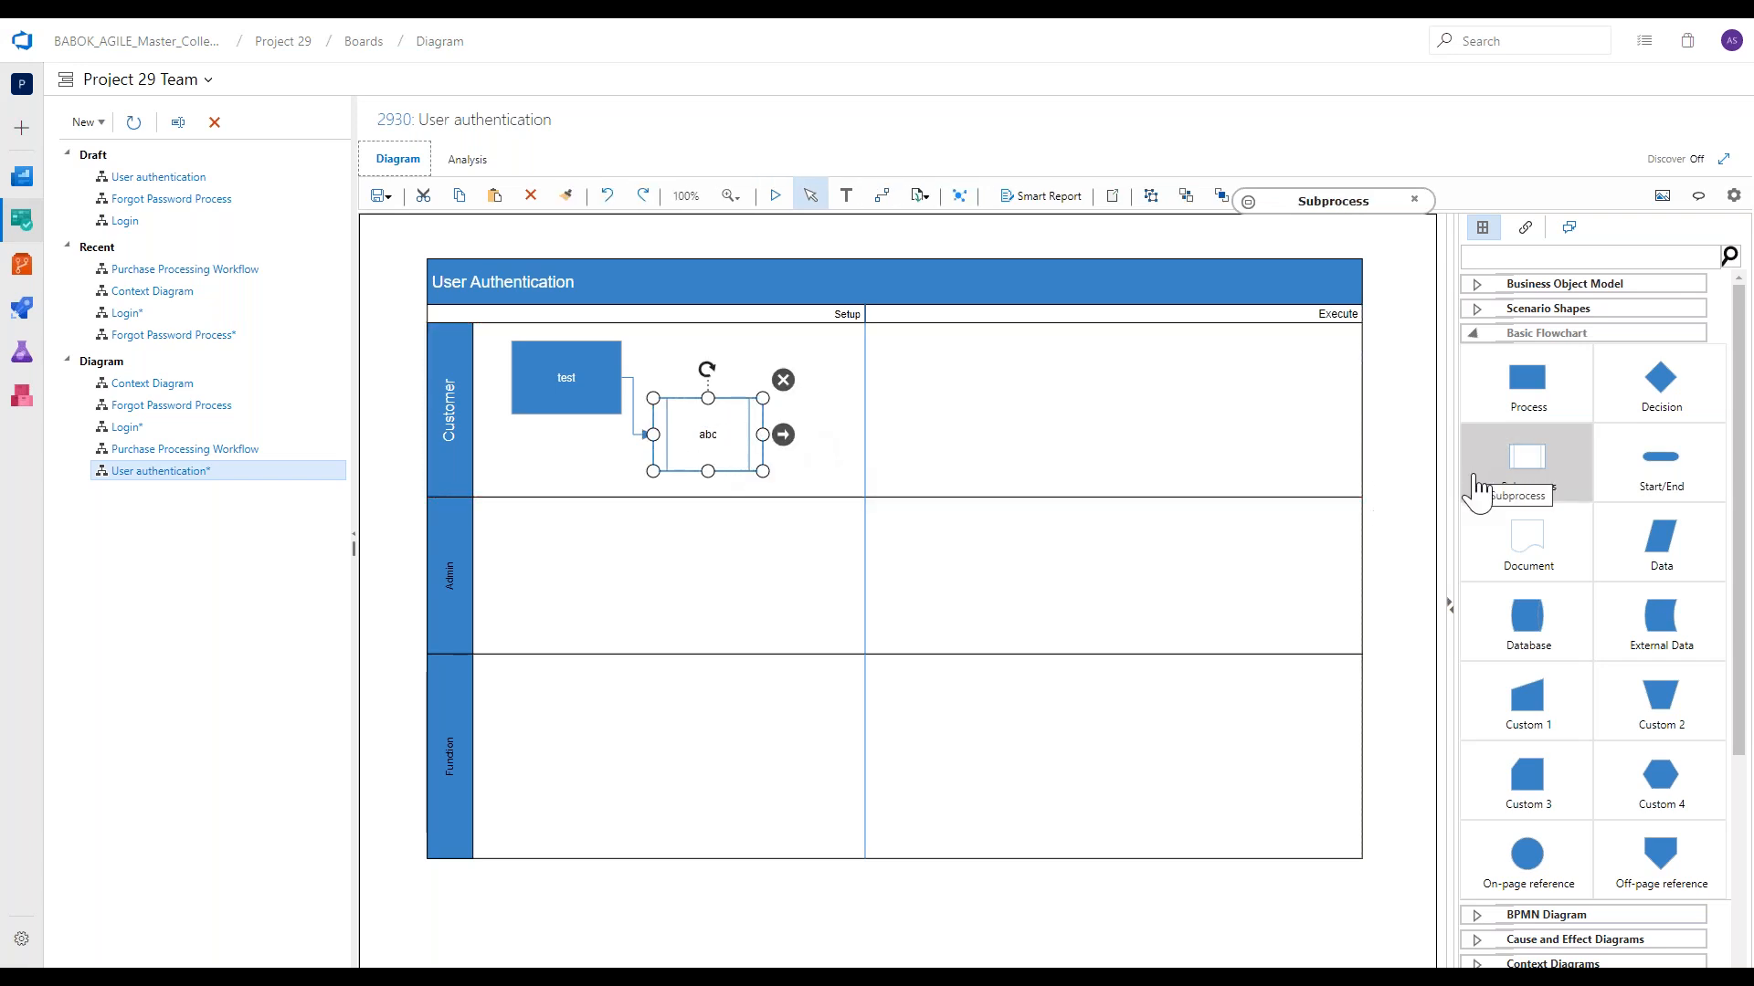
# Add a Document below "abc" in the Admin lane and a Database across in the Execute phase, connected in sequence.
pyautogui.moveTo(1512, 541); pyautogui.dragTo(709, 568)
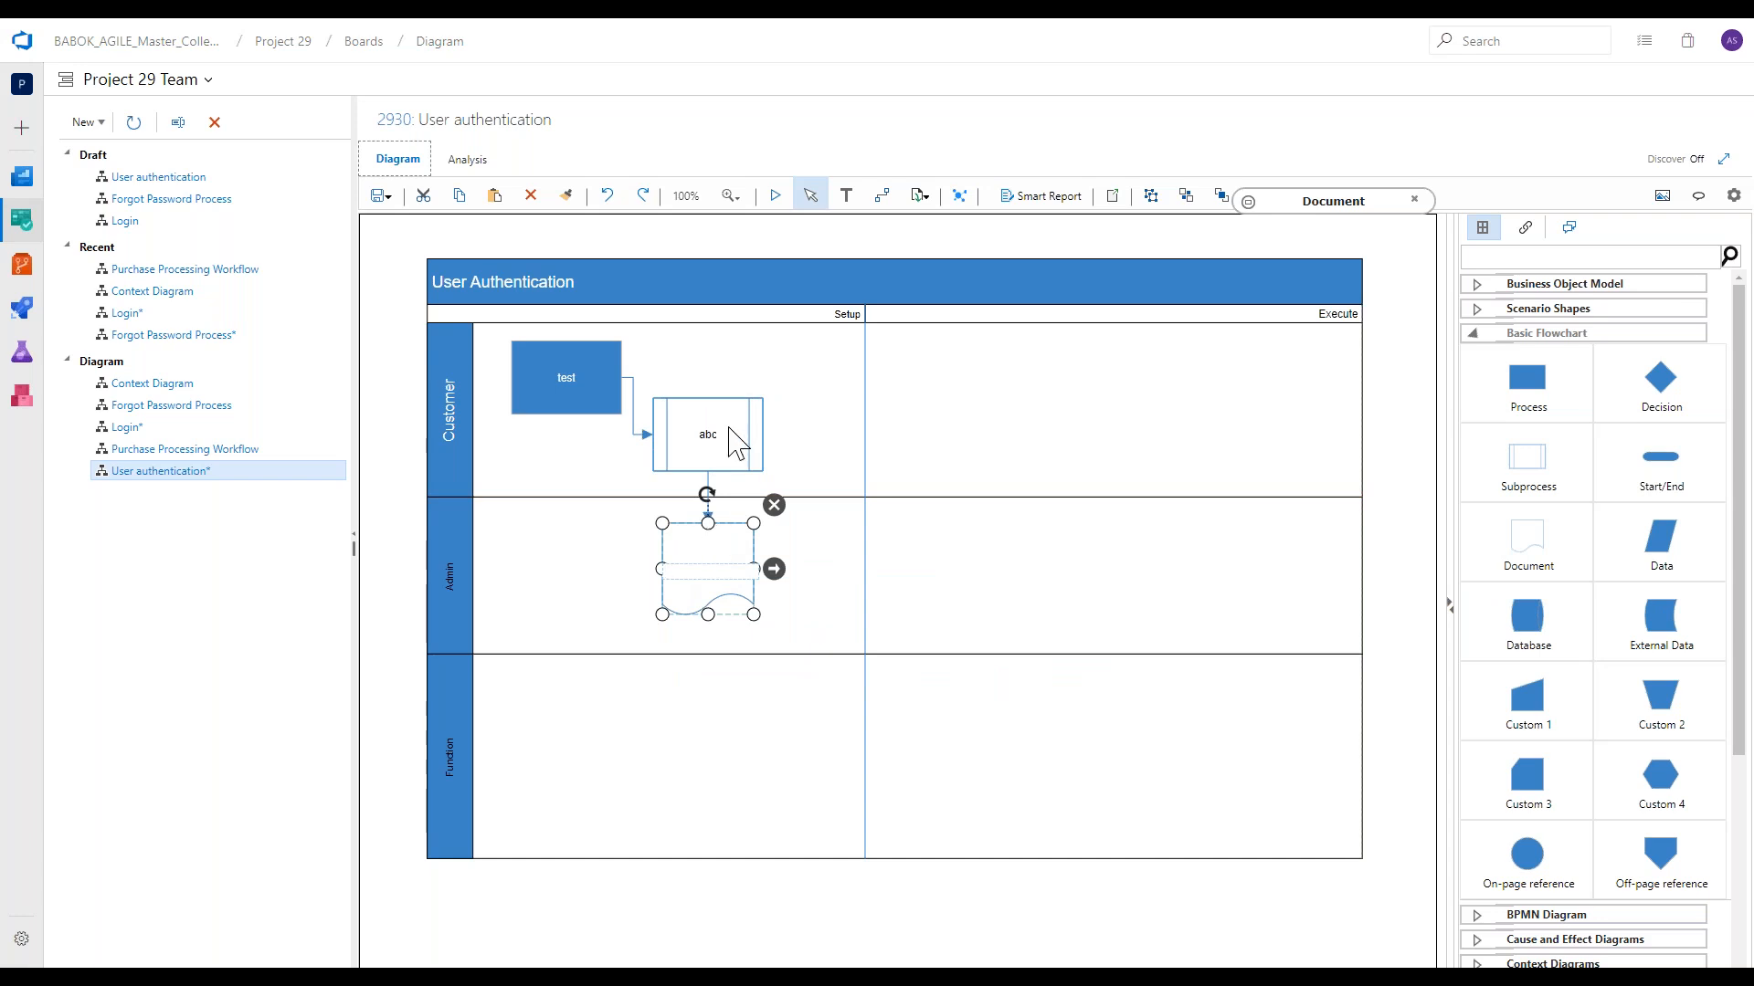
pyautogui.moveTo(1405, 646); pyautogui.dragTo(981, 558)
pyautogui.click(978, 552)
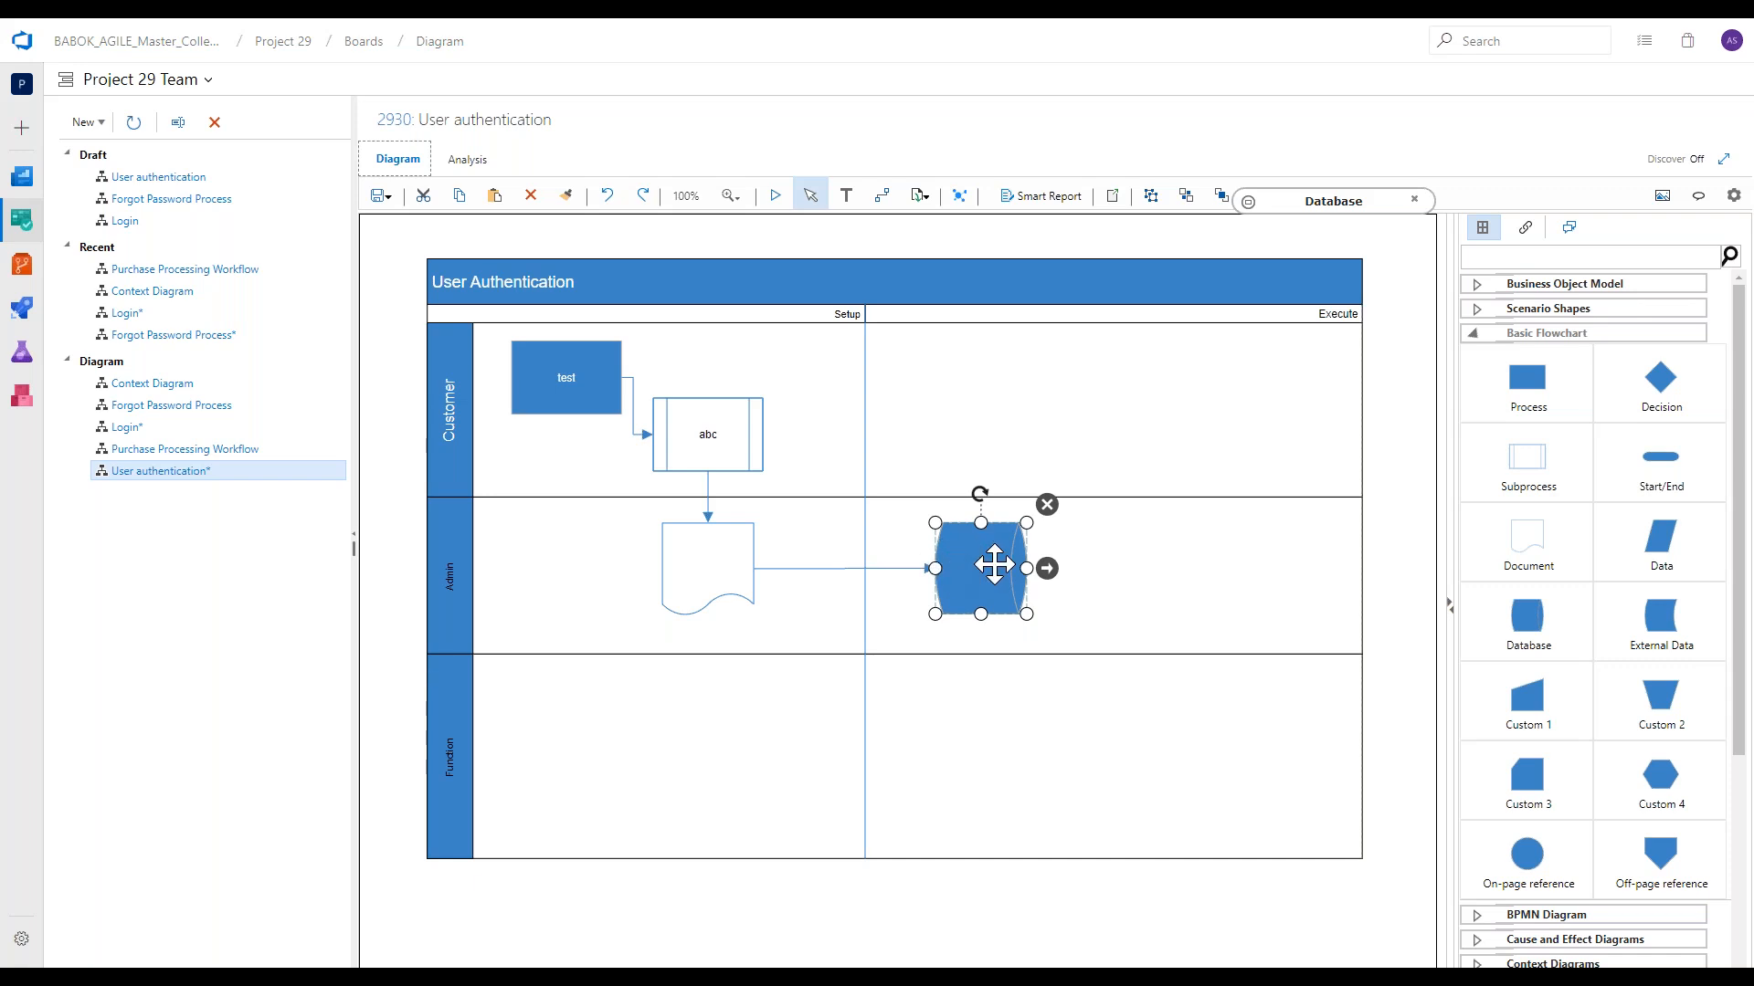
# Place a Subprocess to the right of the Database in the Admin lane and connect the Database to it.
pyautogui.click(1205, 579)
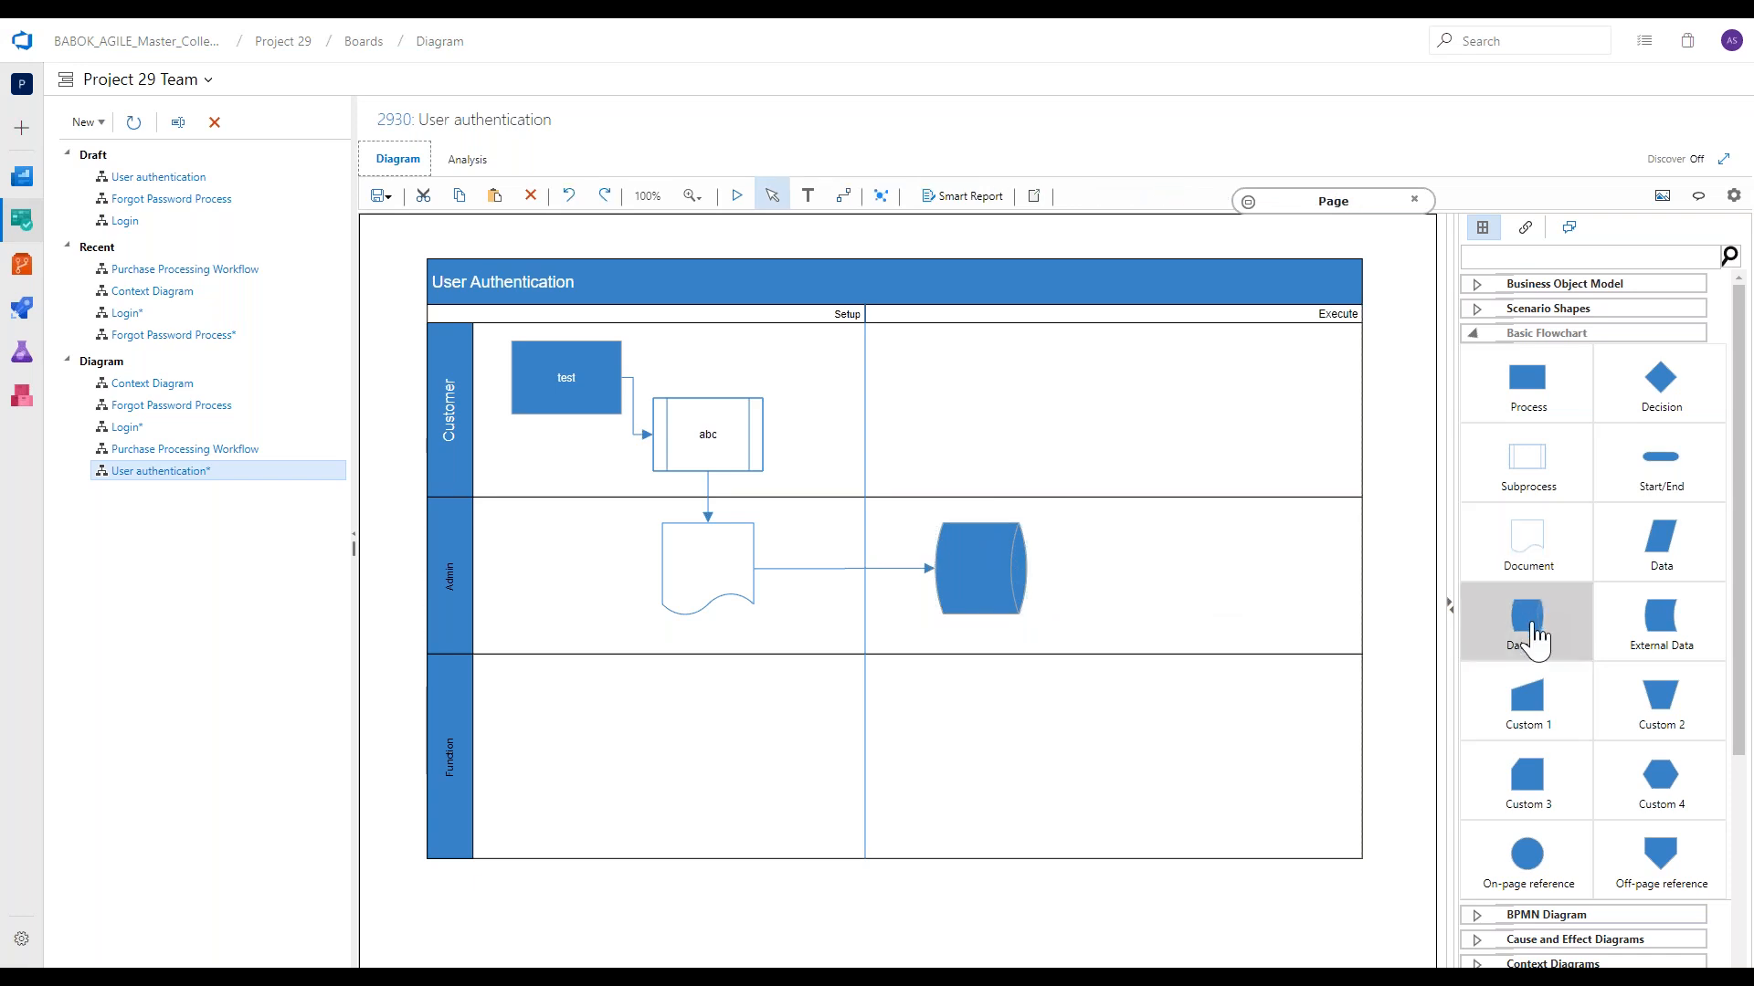
pyautogui.moveTo(1531, 463); pyautogui.dragTo(1149, 559)
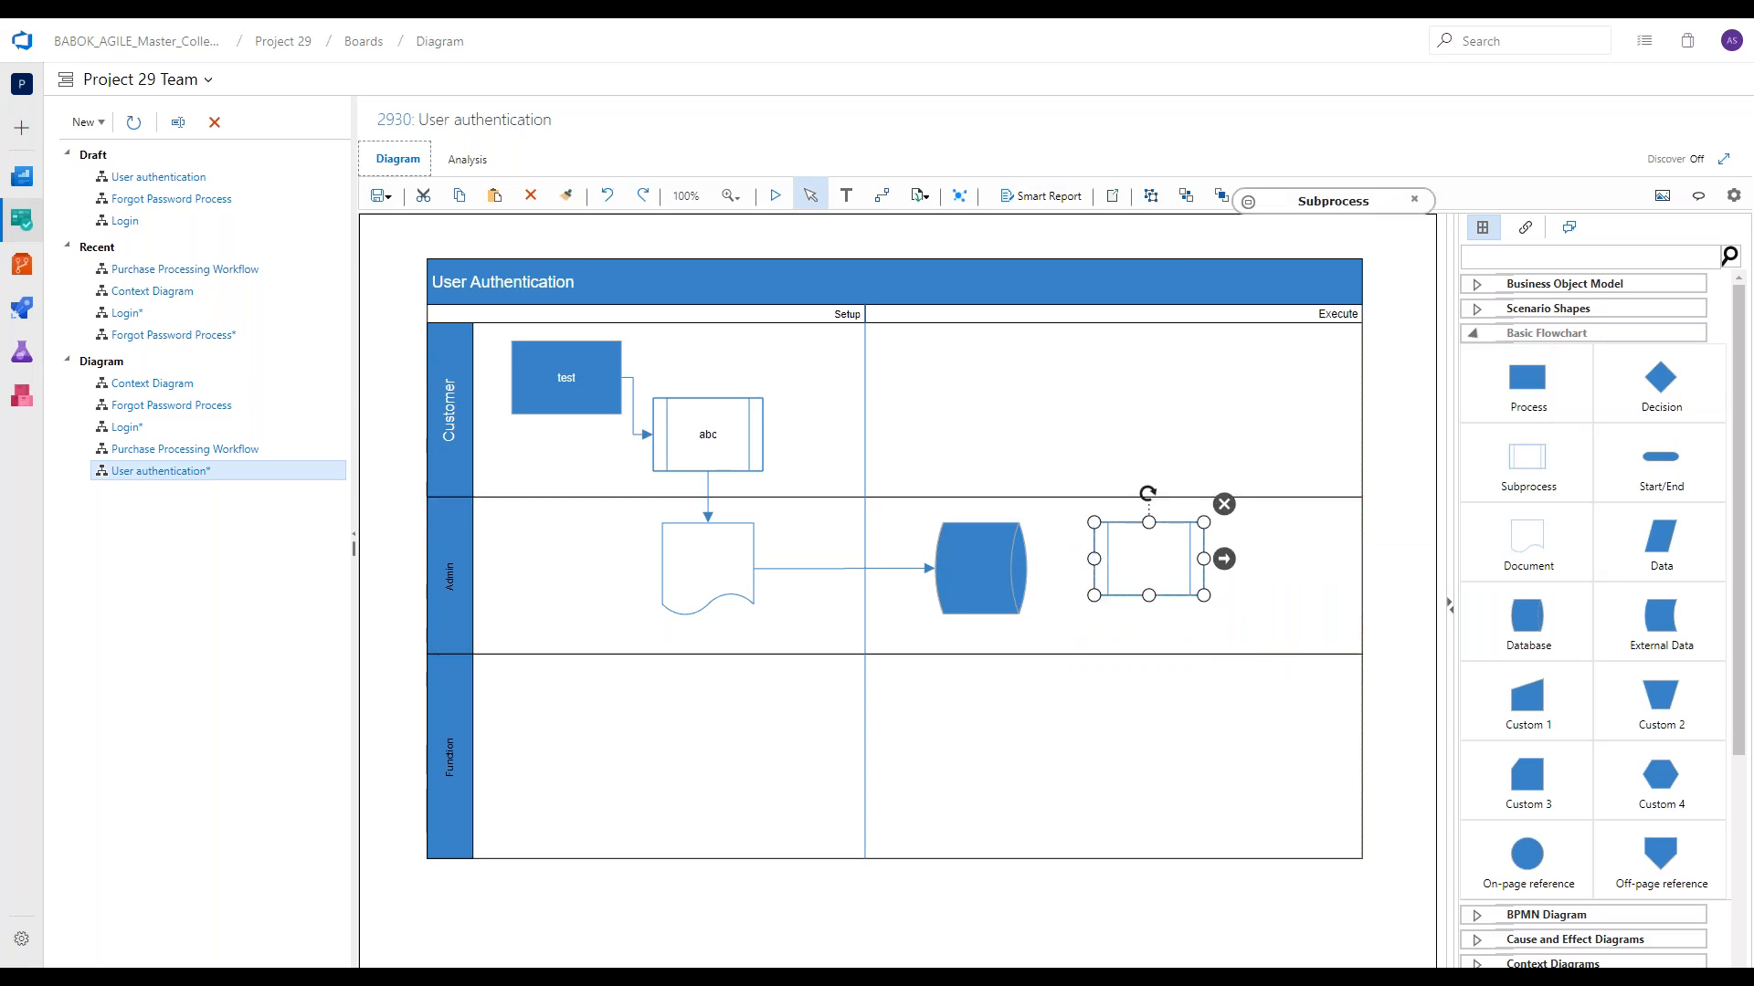
pyautogui.click(1010, 565)
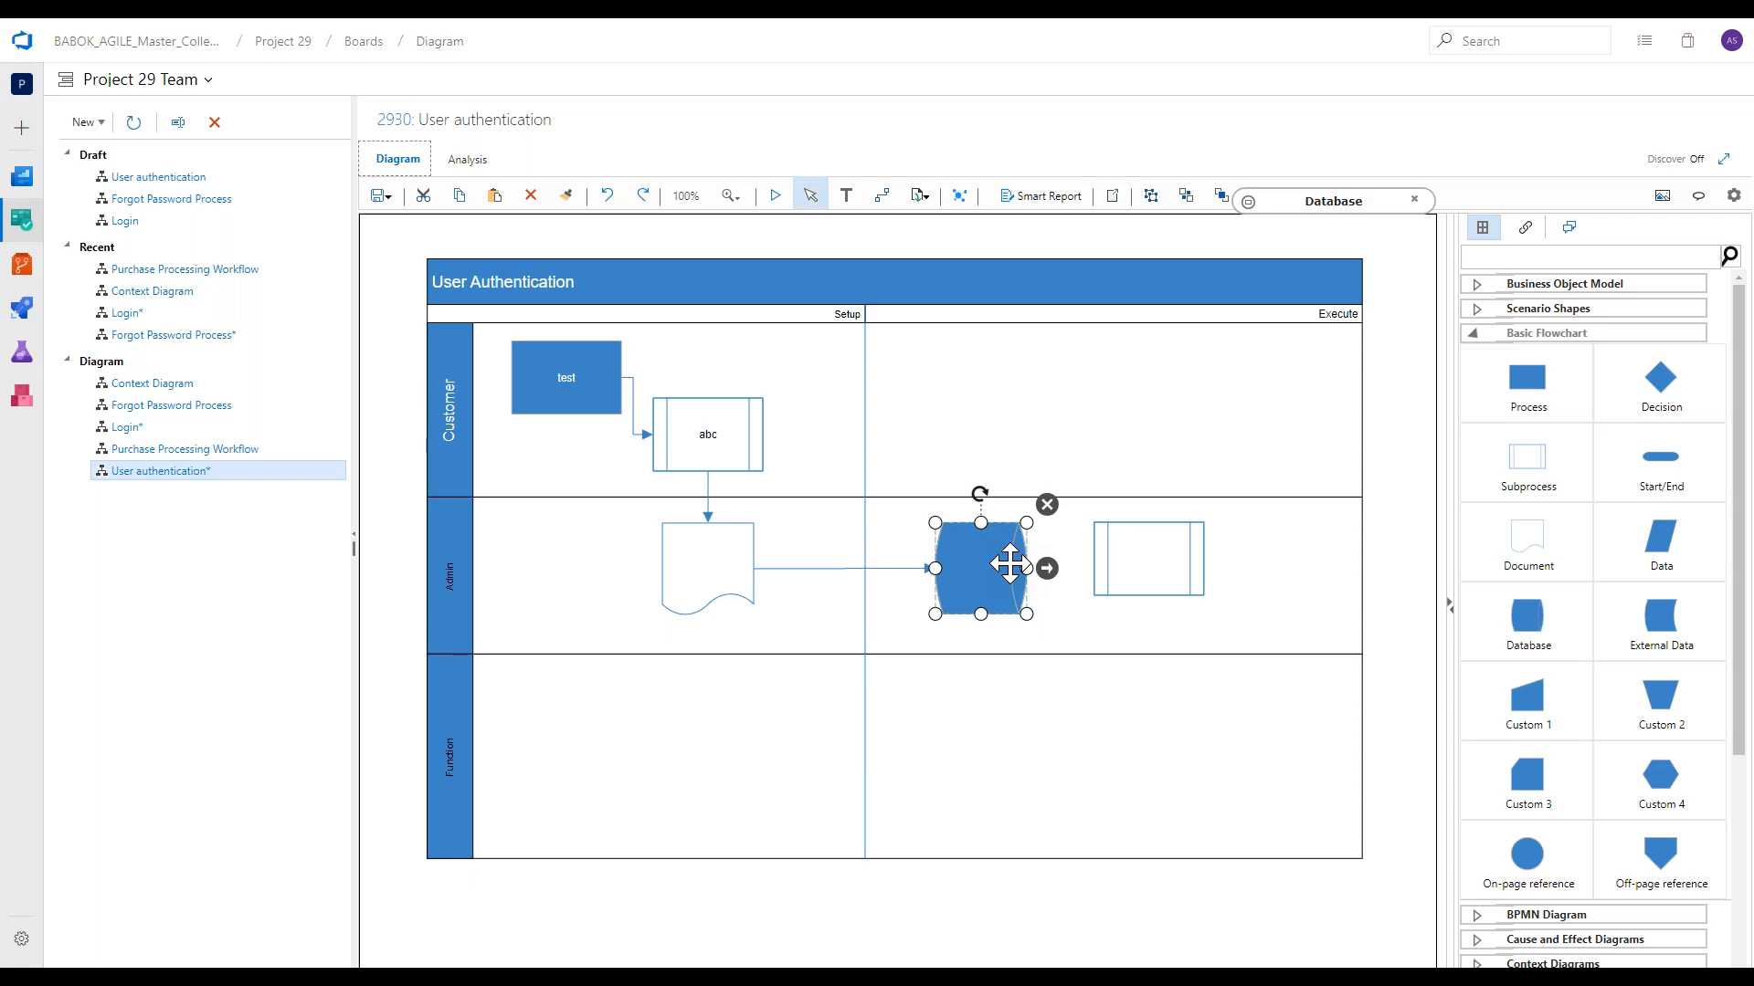
pyautogui.moveTo(1047, 570); pyautogui.dragTo(1087, 585)
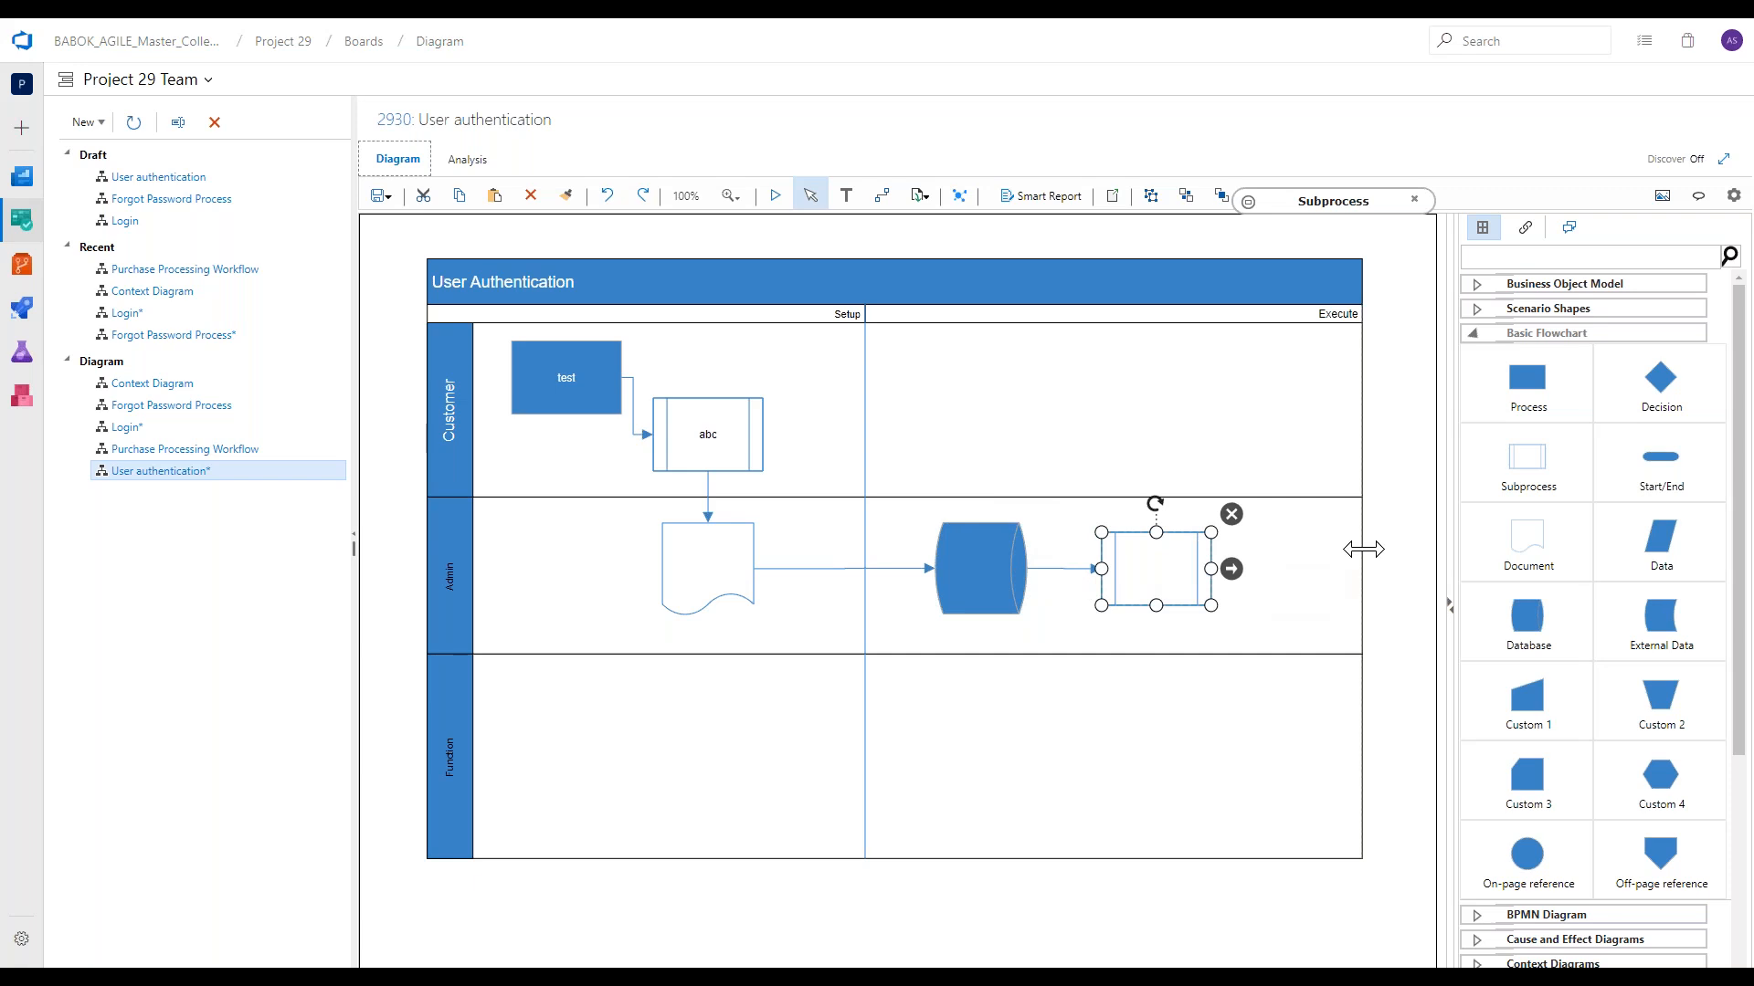
# Place a Process in the Customer lane's Execute phase above the Admin subprocess and connect the subprocess up to it.
pyautogui.click(1393, 548)
pyautogui.moveTo(1521, 411); pyautogui.dragTo(1152, 398)
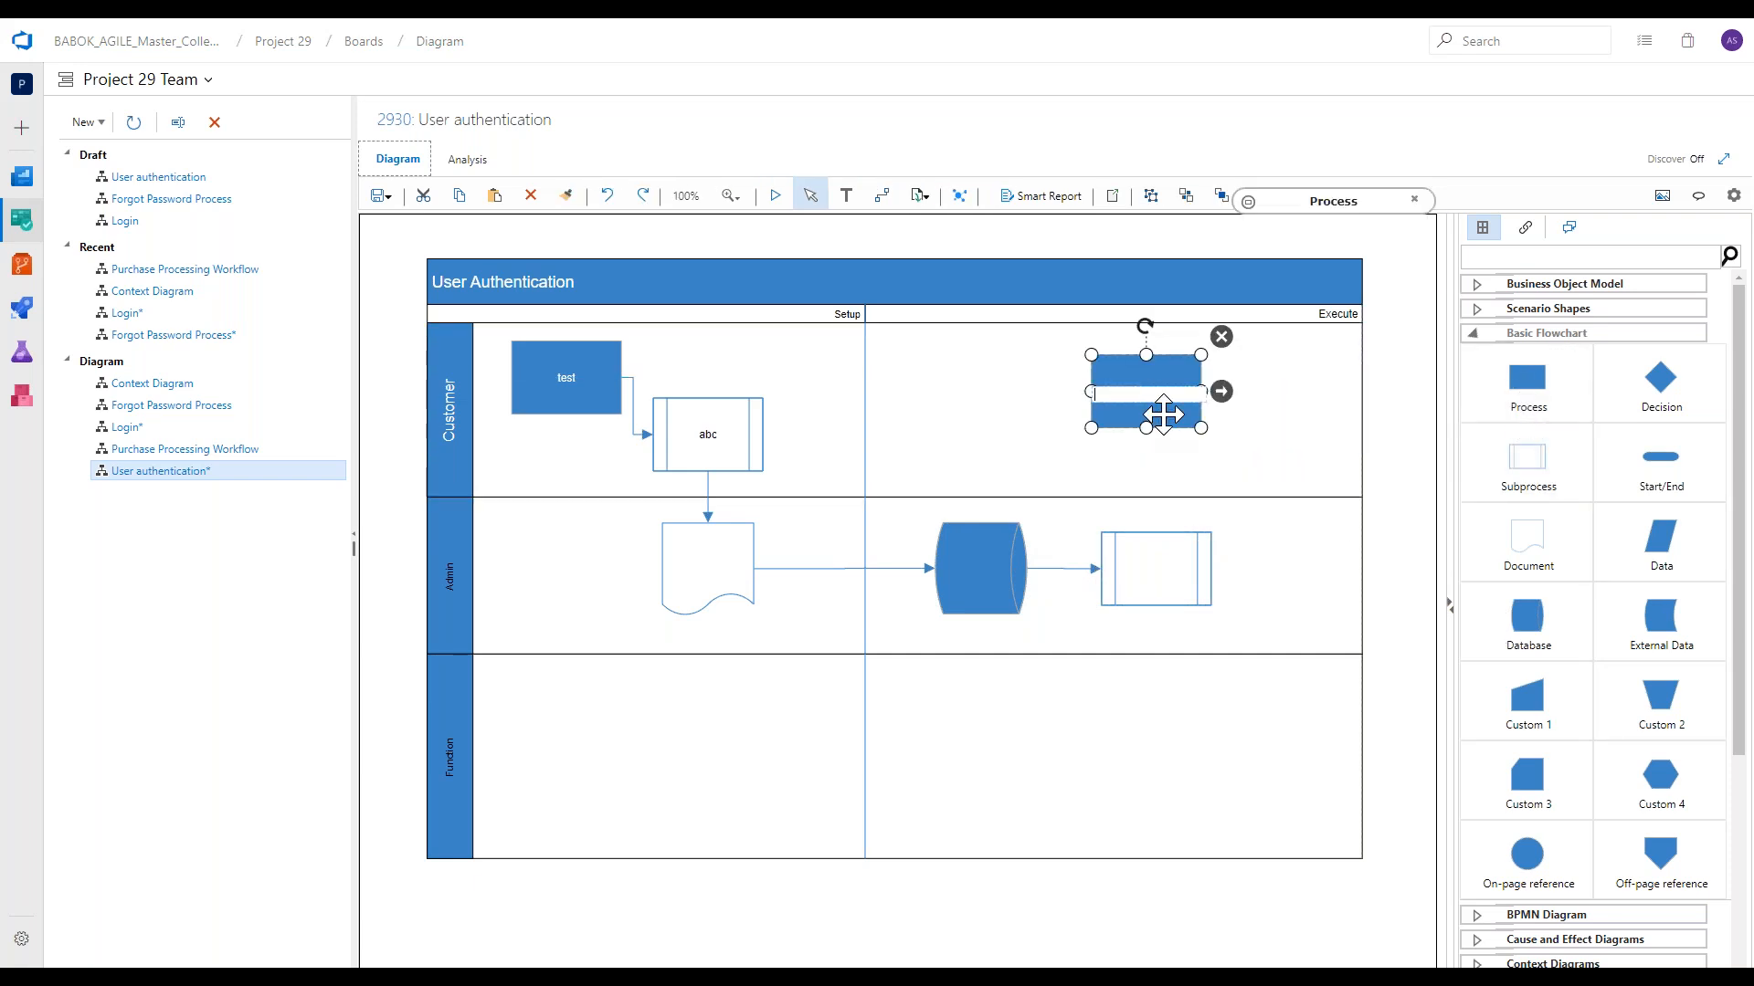
pyautogui.click(1186, 585)
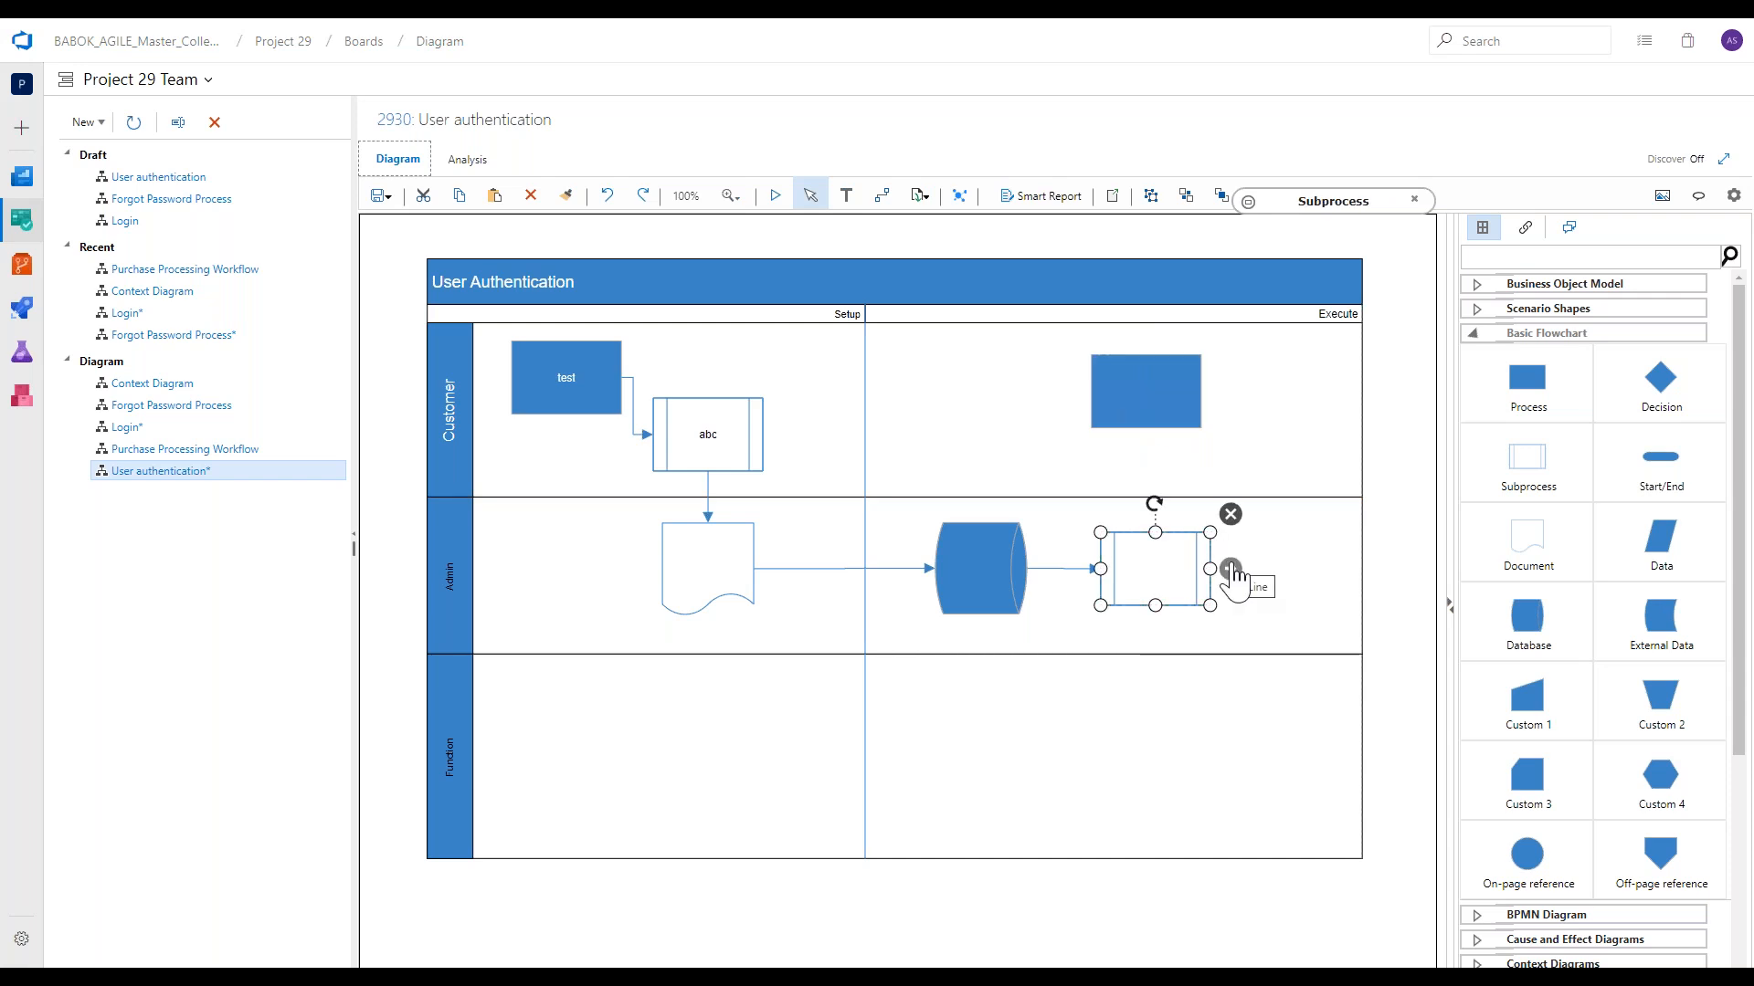
pyautogui.moveTo(1231, 574); pyautogui.dragTo(1164, 411)
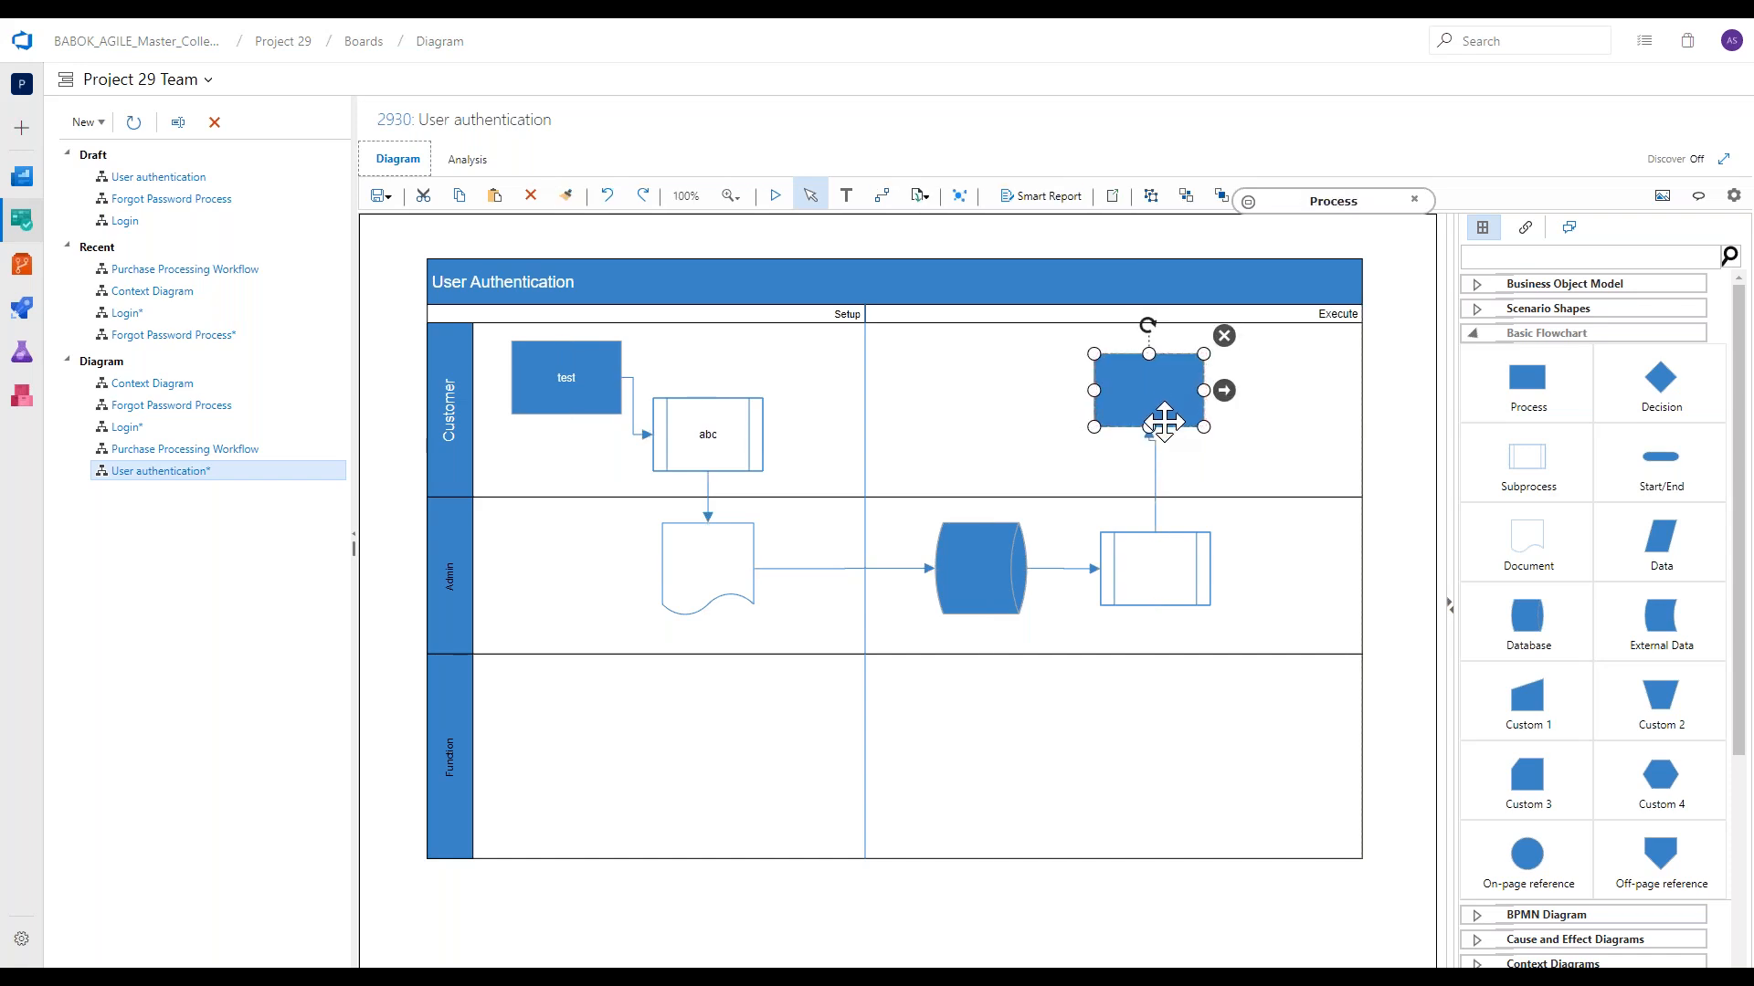
# Nudge the Execute-phase Process to the right until it lines up with the subprocess below and the connector is straight.
pyautogui.press('Right')
pyautogui.press('Right')
pyautogui.press('Right')
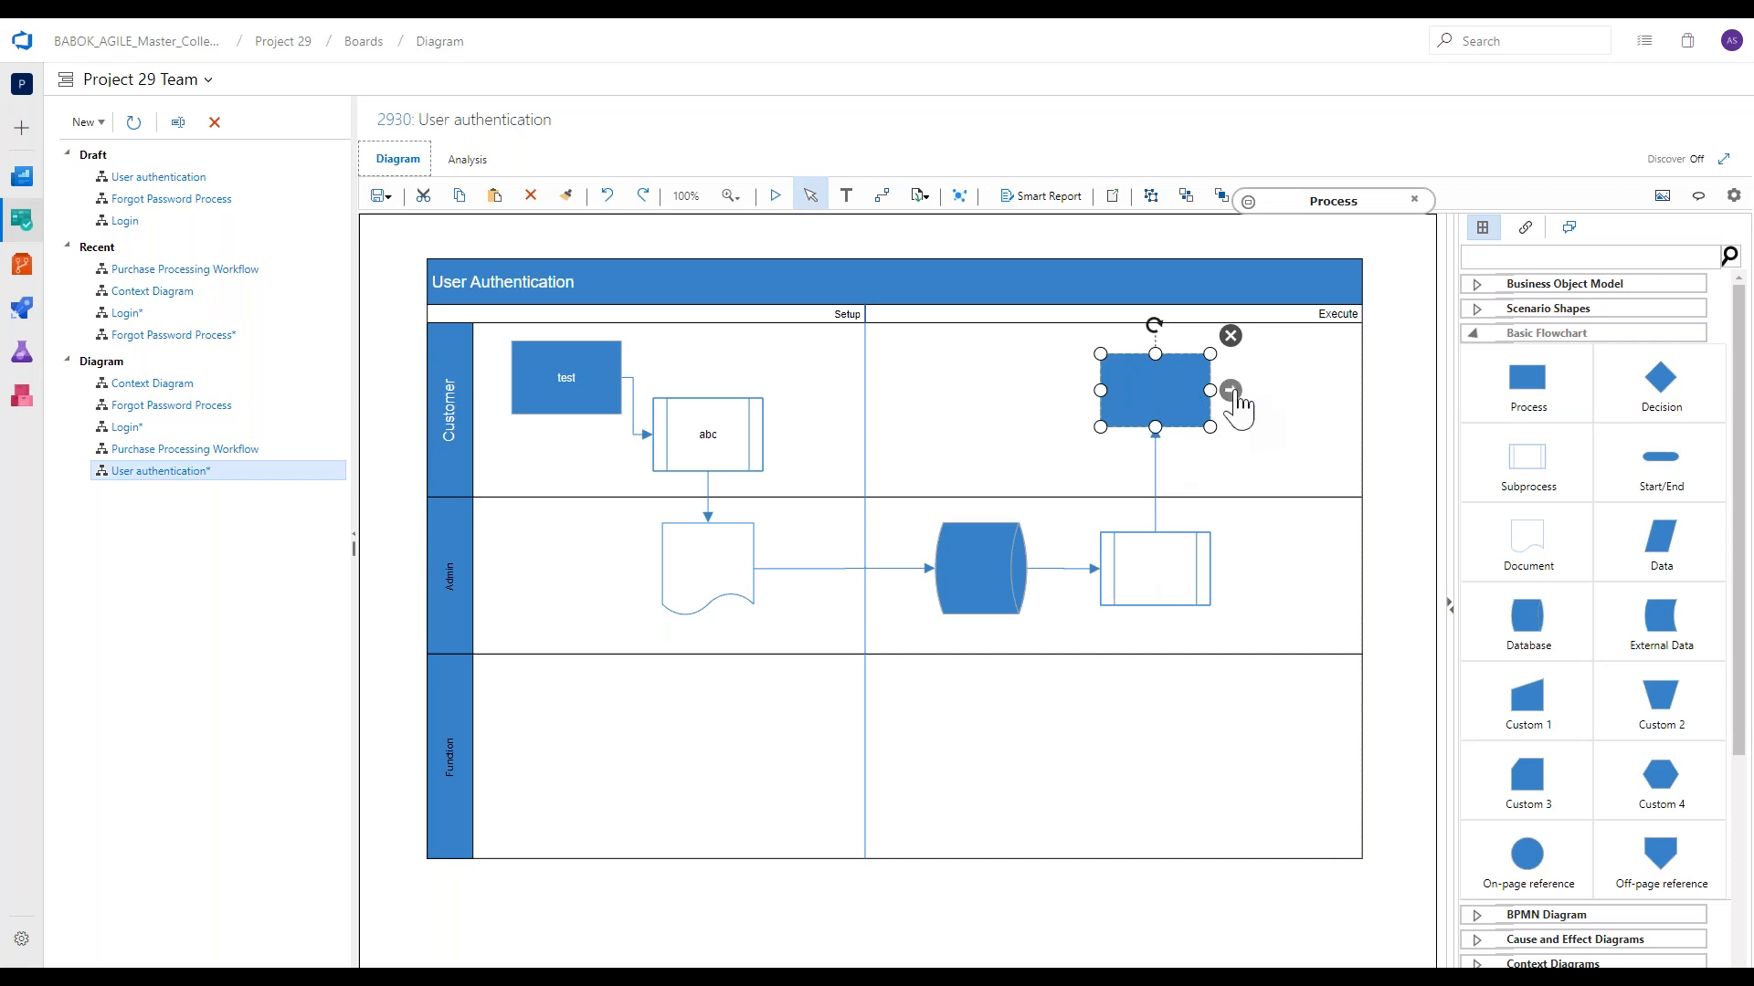
# Try a connector from the left edge of the Execute-phase Process to the top of the Database, and delete it.
pyautogui.moveTo(1232, 393); pyautogui.dragTo(981, 524)
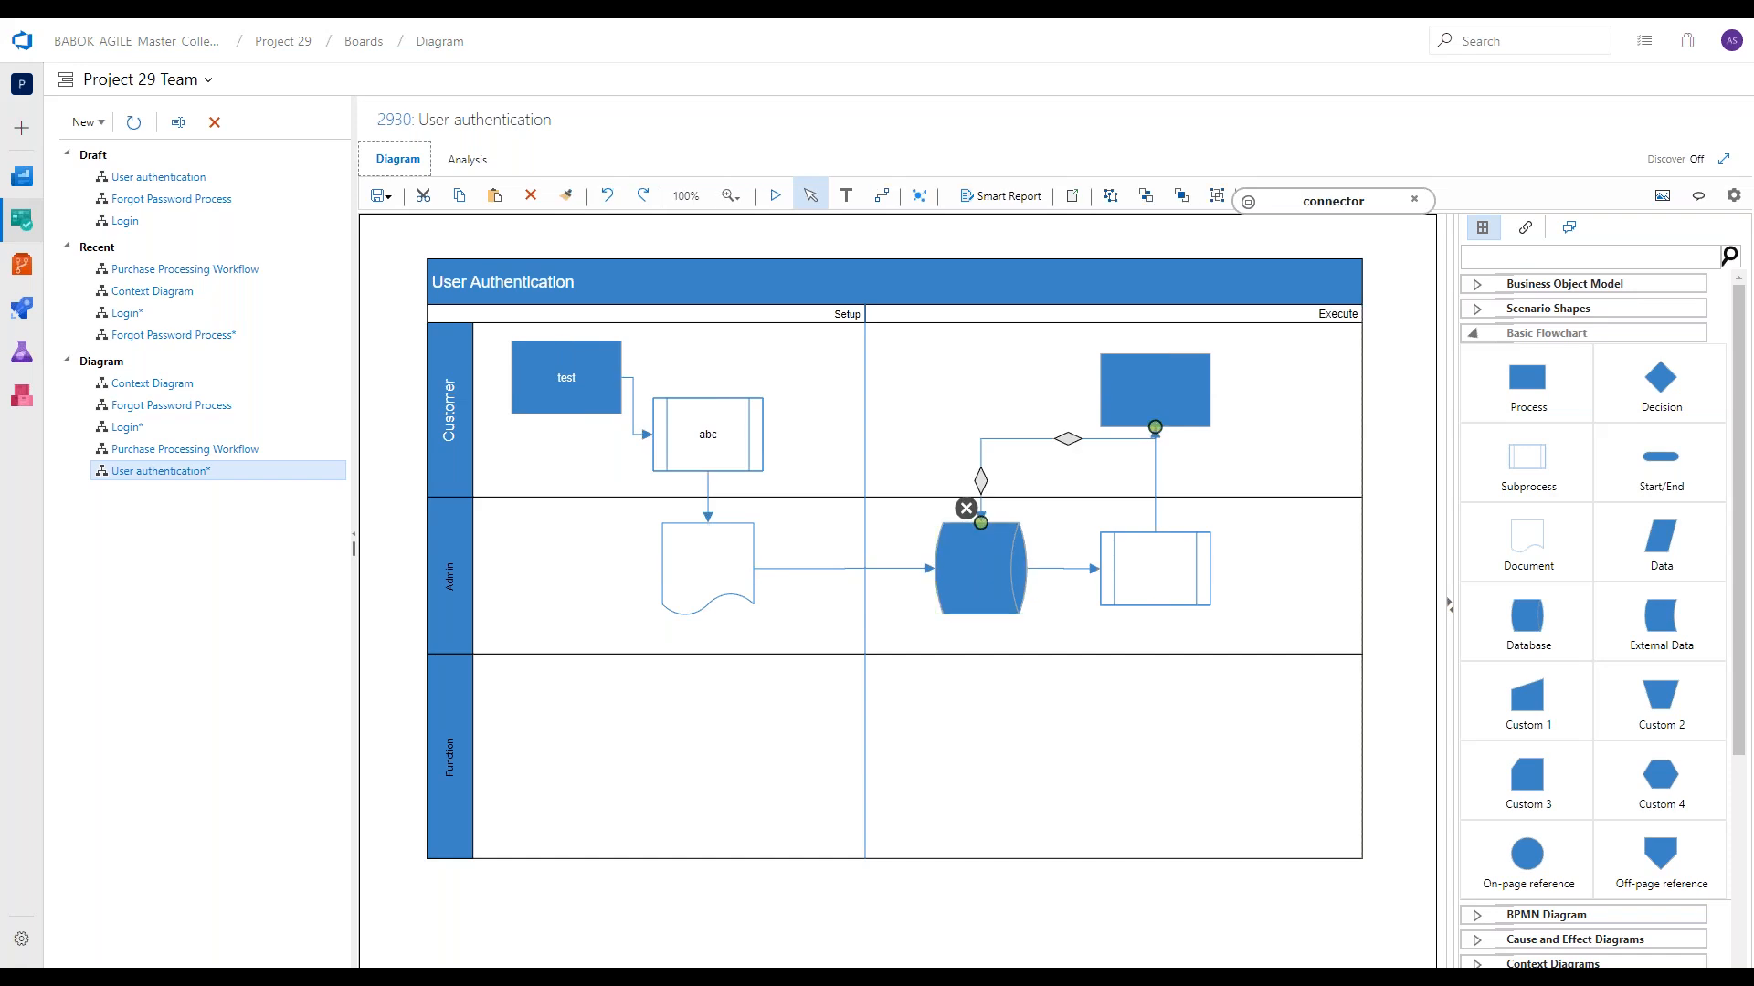
pyautogui.click(1116, 396)
pyautogui.moveTo(1116, 396); pyautogui.dragTo(1104, 392)
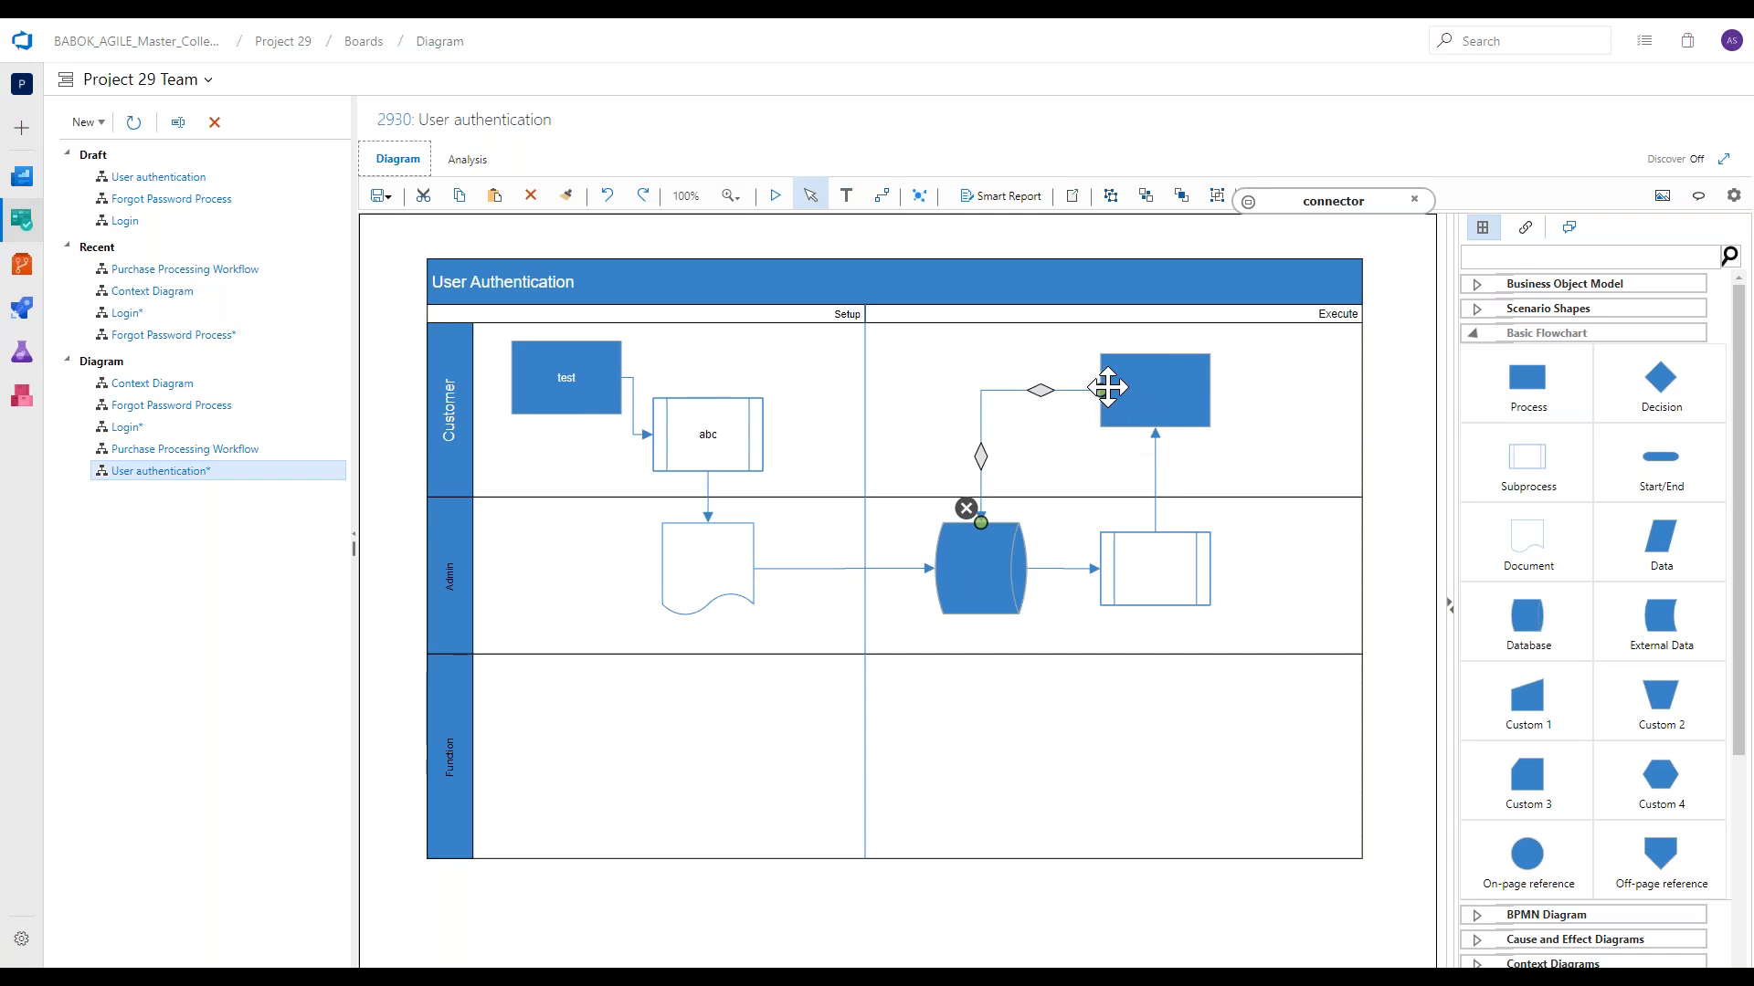
pyautogui.click(967, 509)
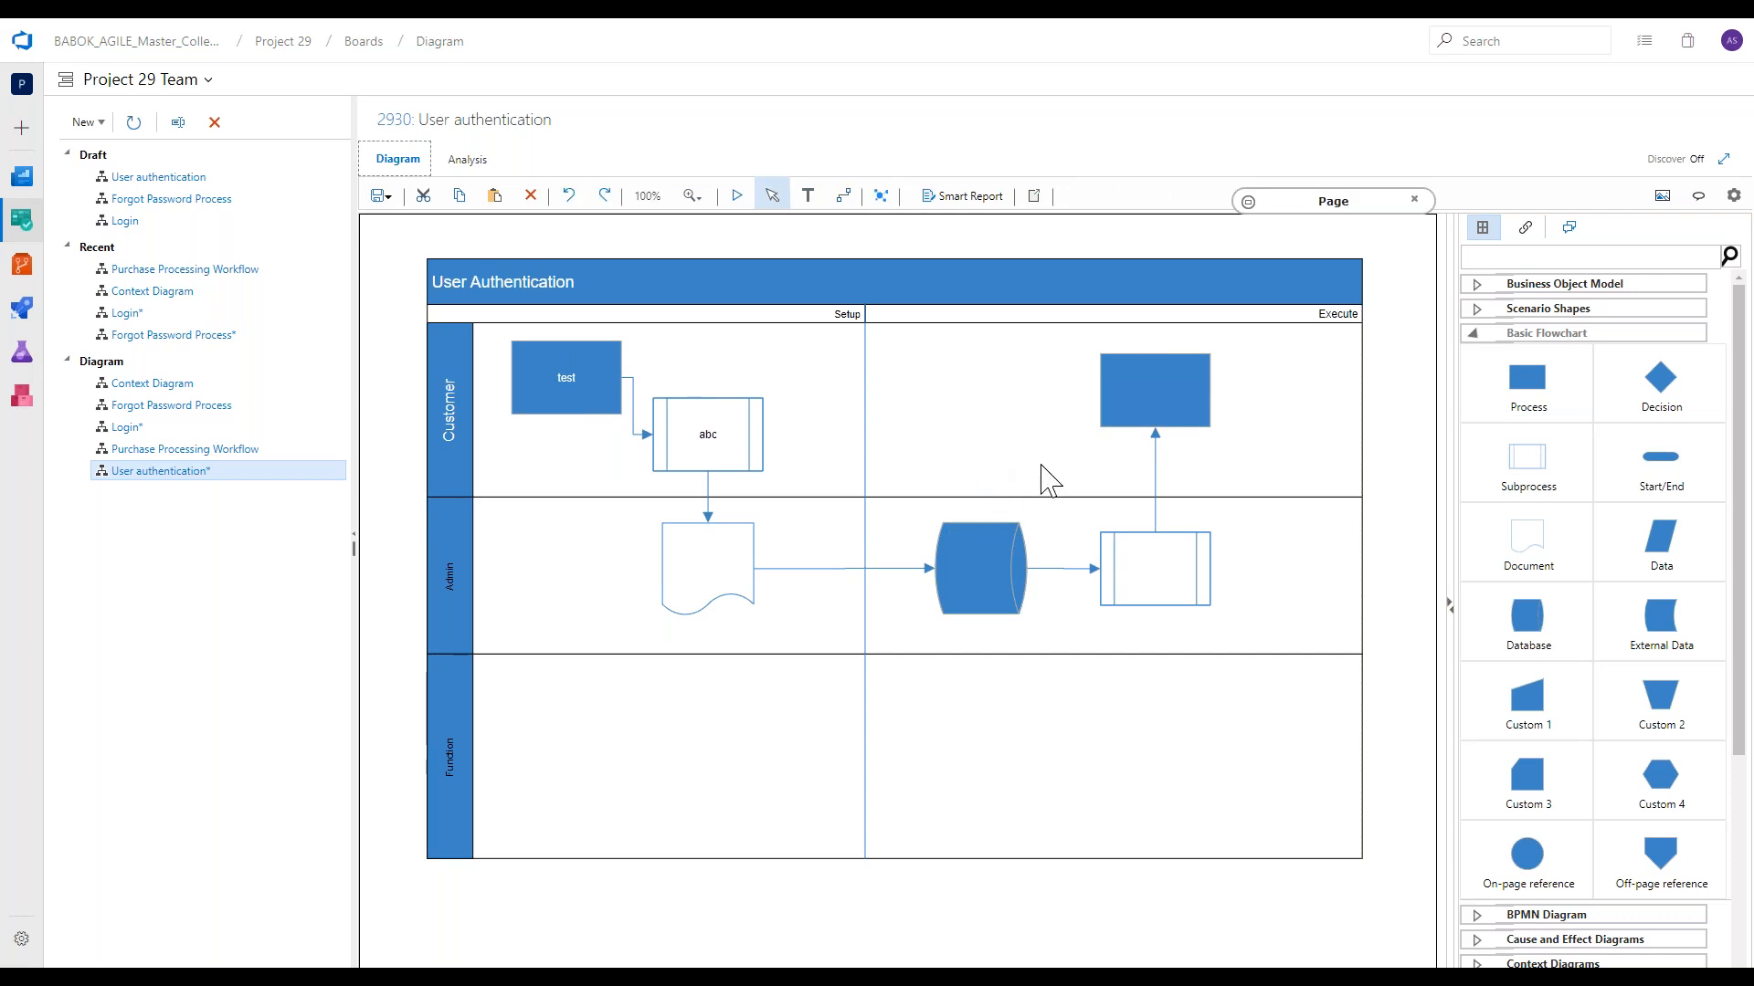
# Connect the left edge of the Execute-phase Process in the Customer lane to the top of the Database.
pyautogui.click(1202, 396)
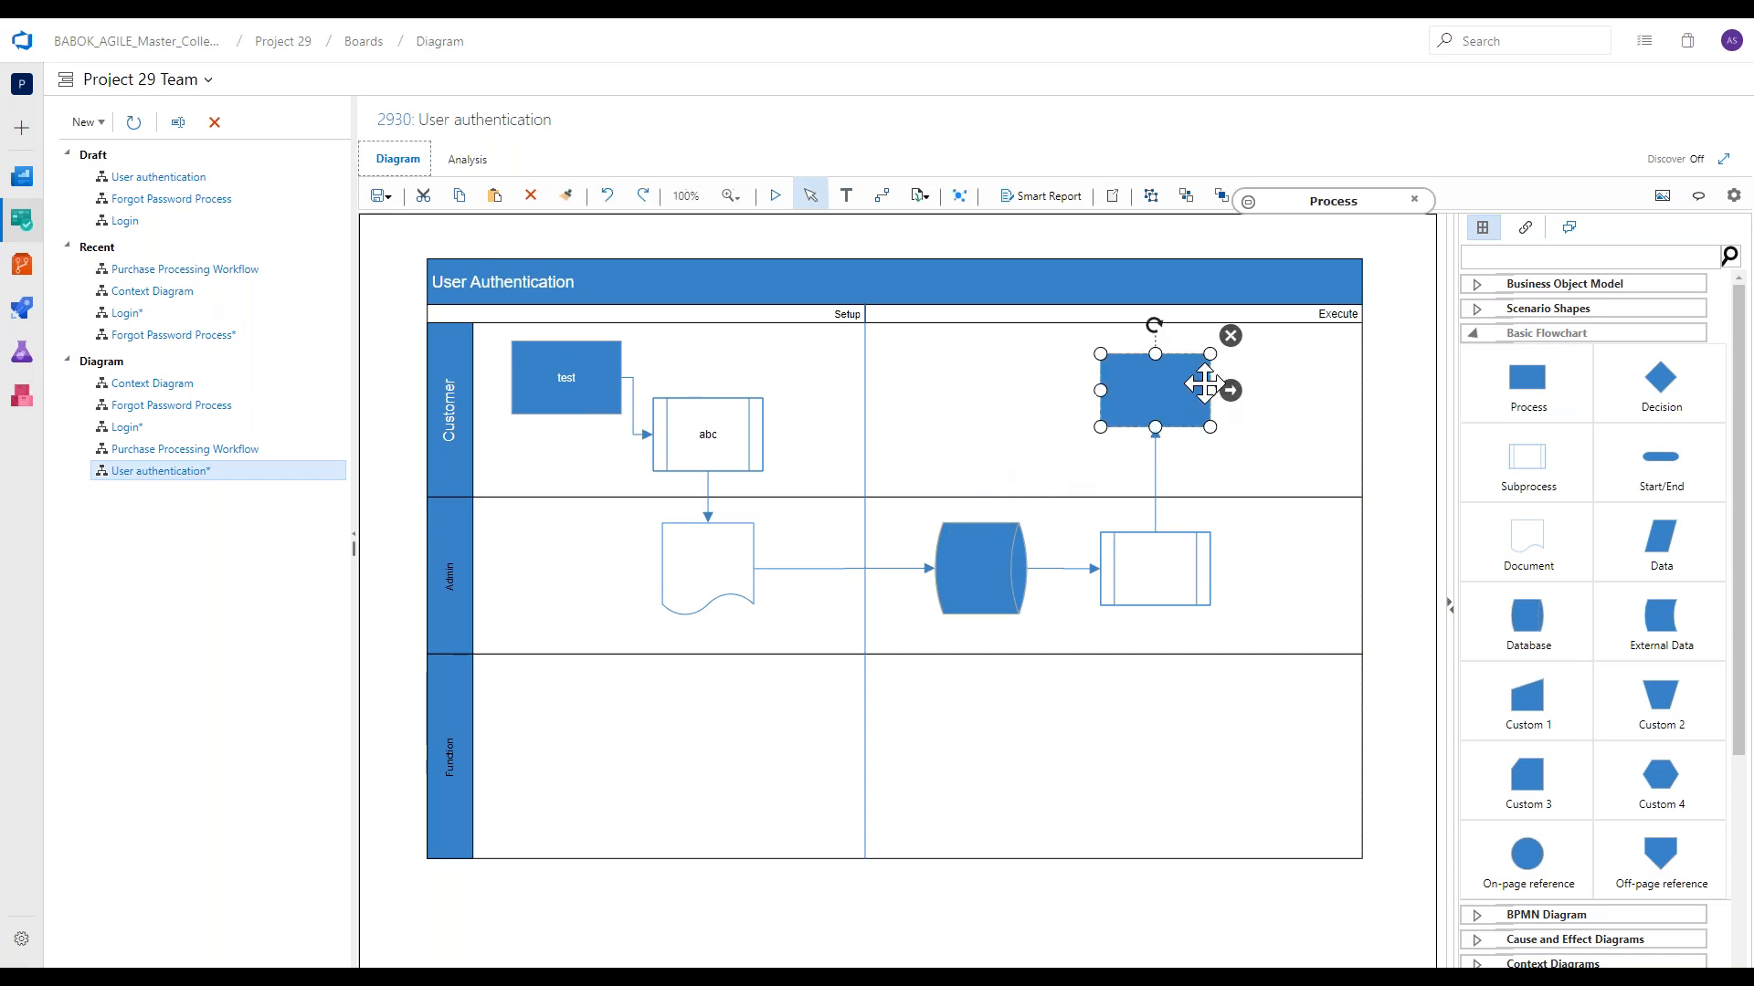
pyautogui.moveTo(1230, 395); pyautogui.dragTo(1062, 437)
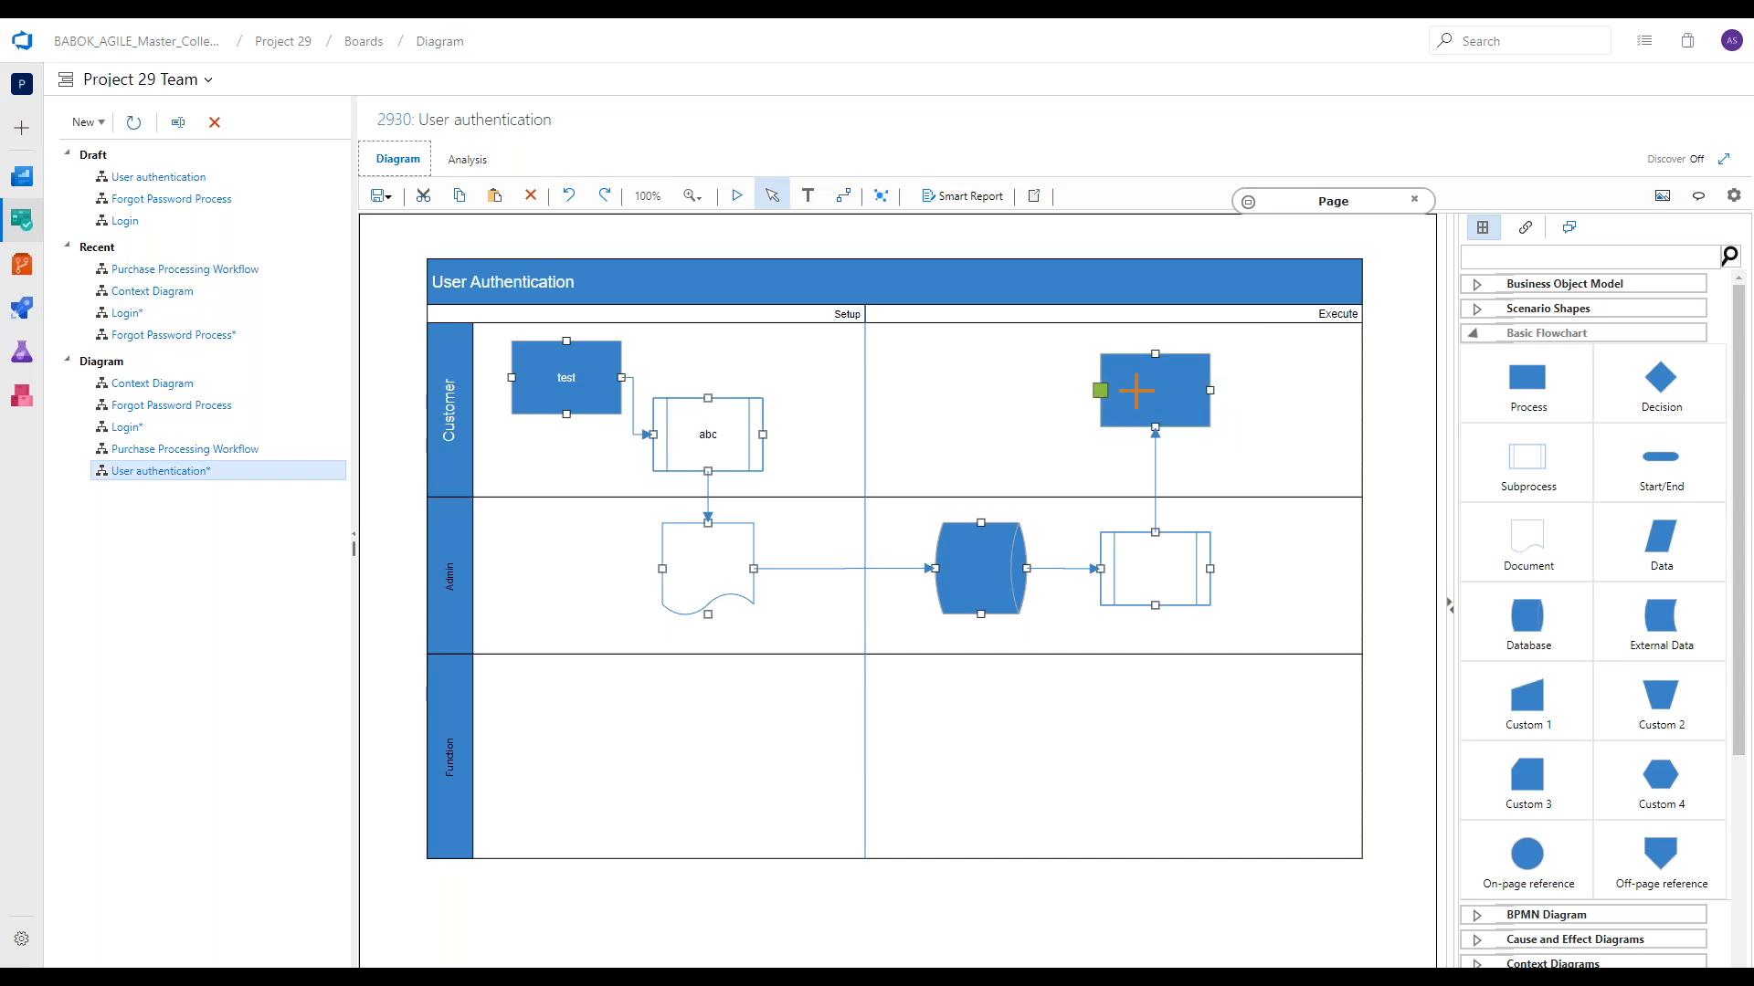
pyautogui.moveTo(1137, 391); pyautogui.dragTo(977, 574)
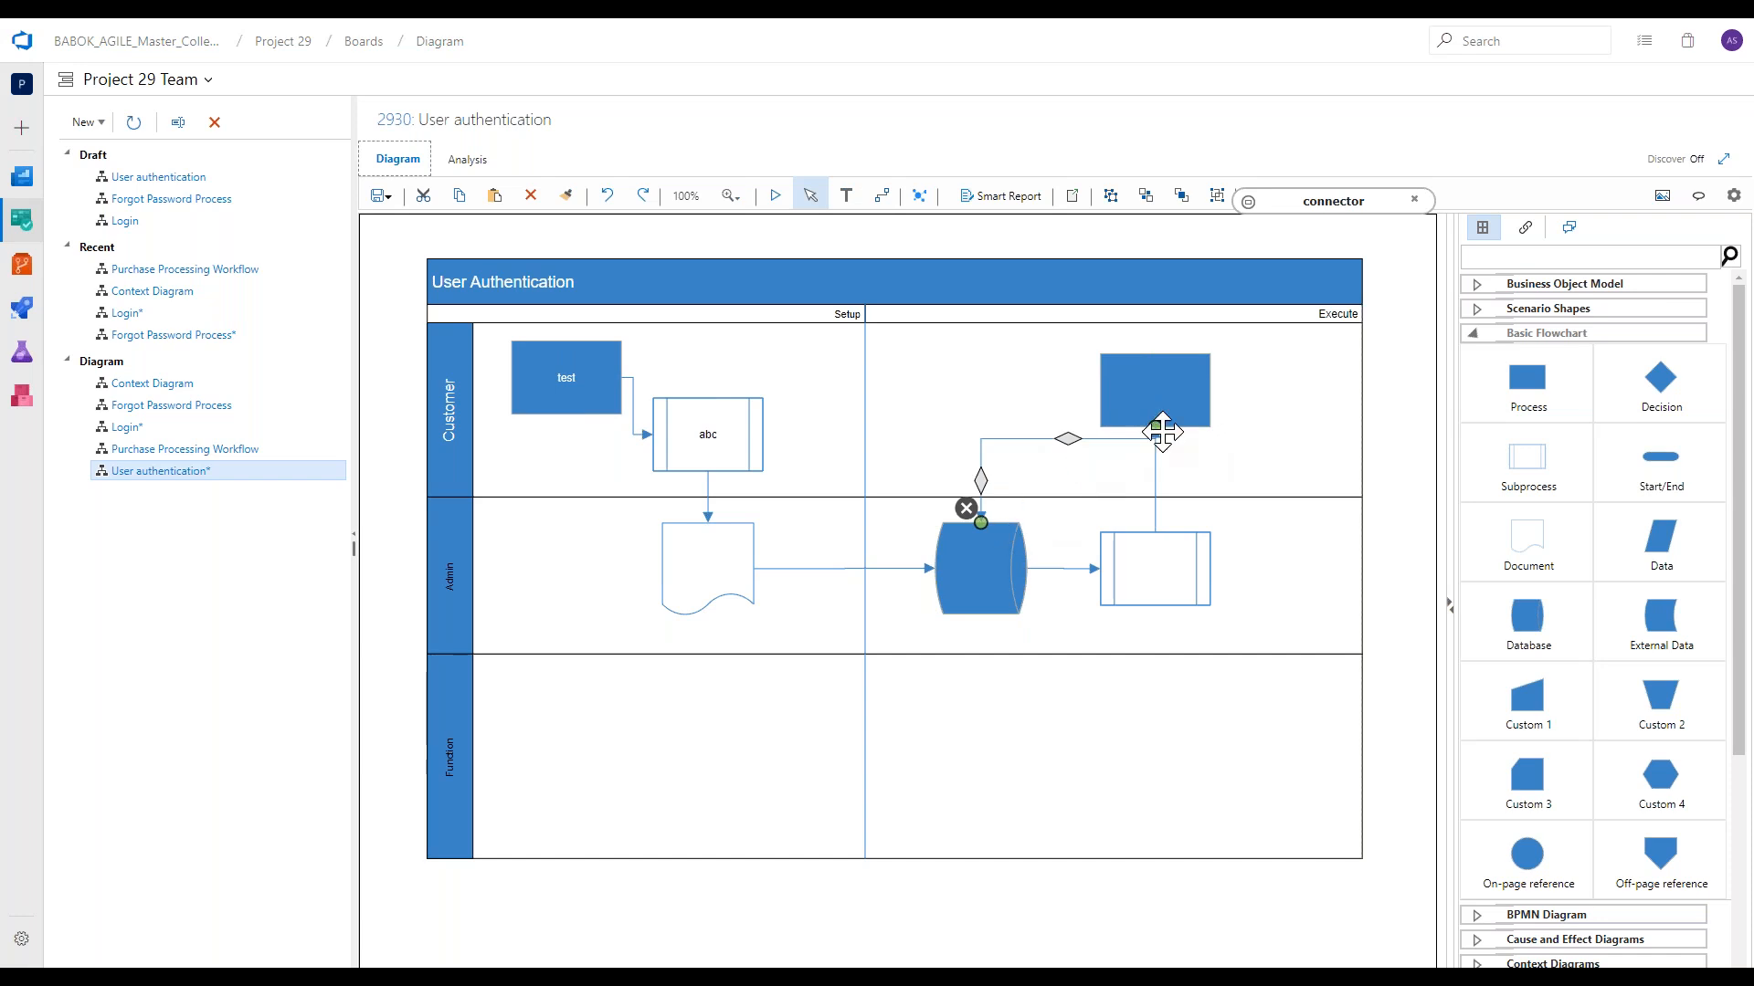
pyautogui.moveTo(1162, 432); pyautogui.dragTo(1103, 392)
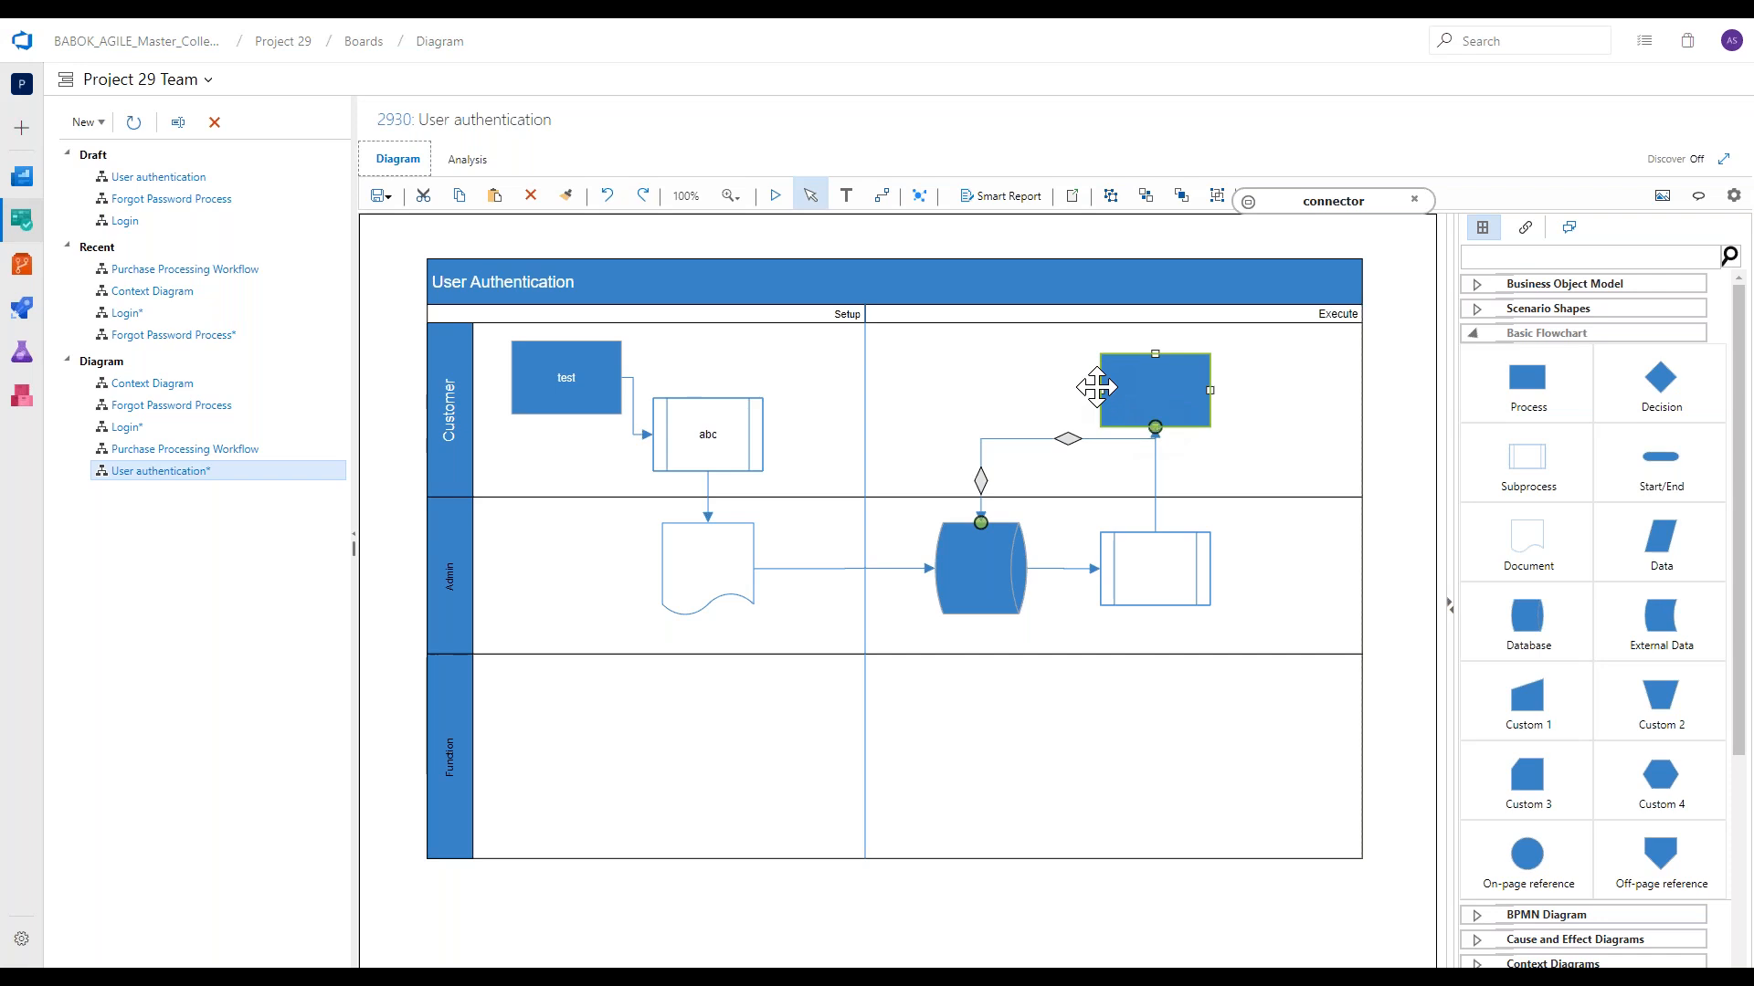
pyautogui.moveTo(1103, 395); pyautogui.dragTo(1103, 394)
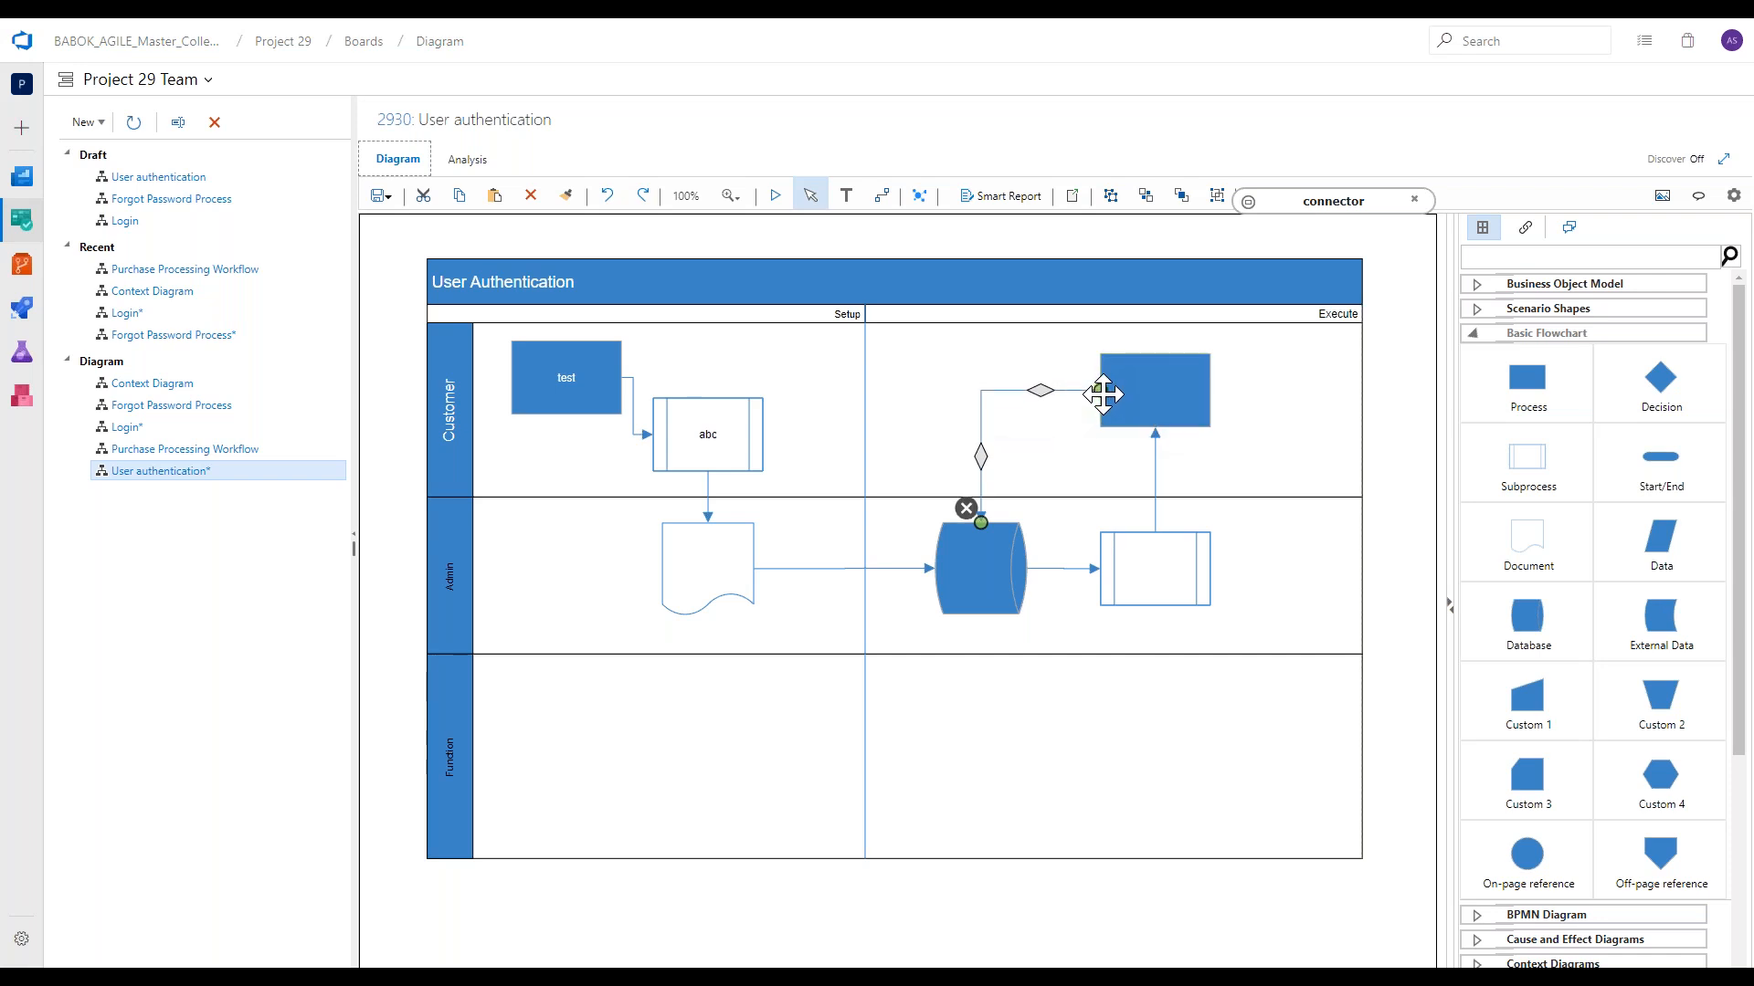
pyautogui.click(1390, 469)
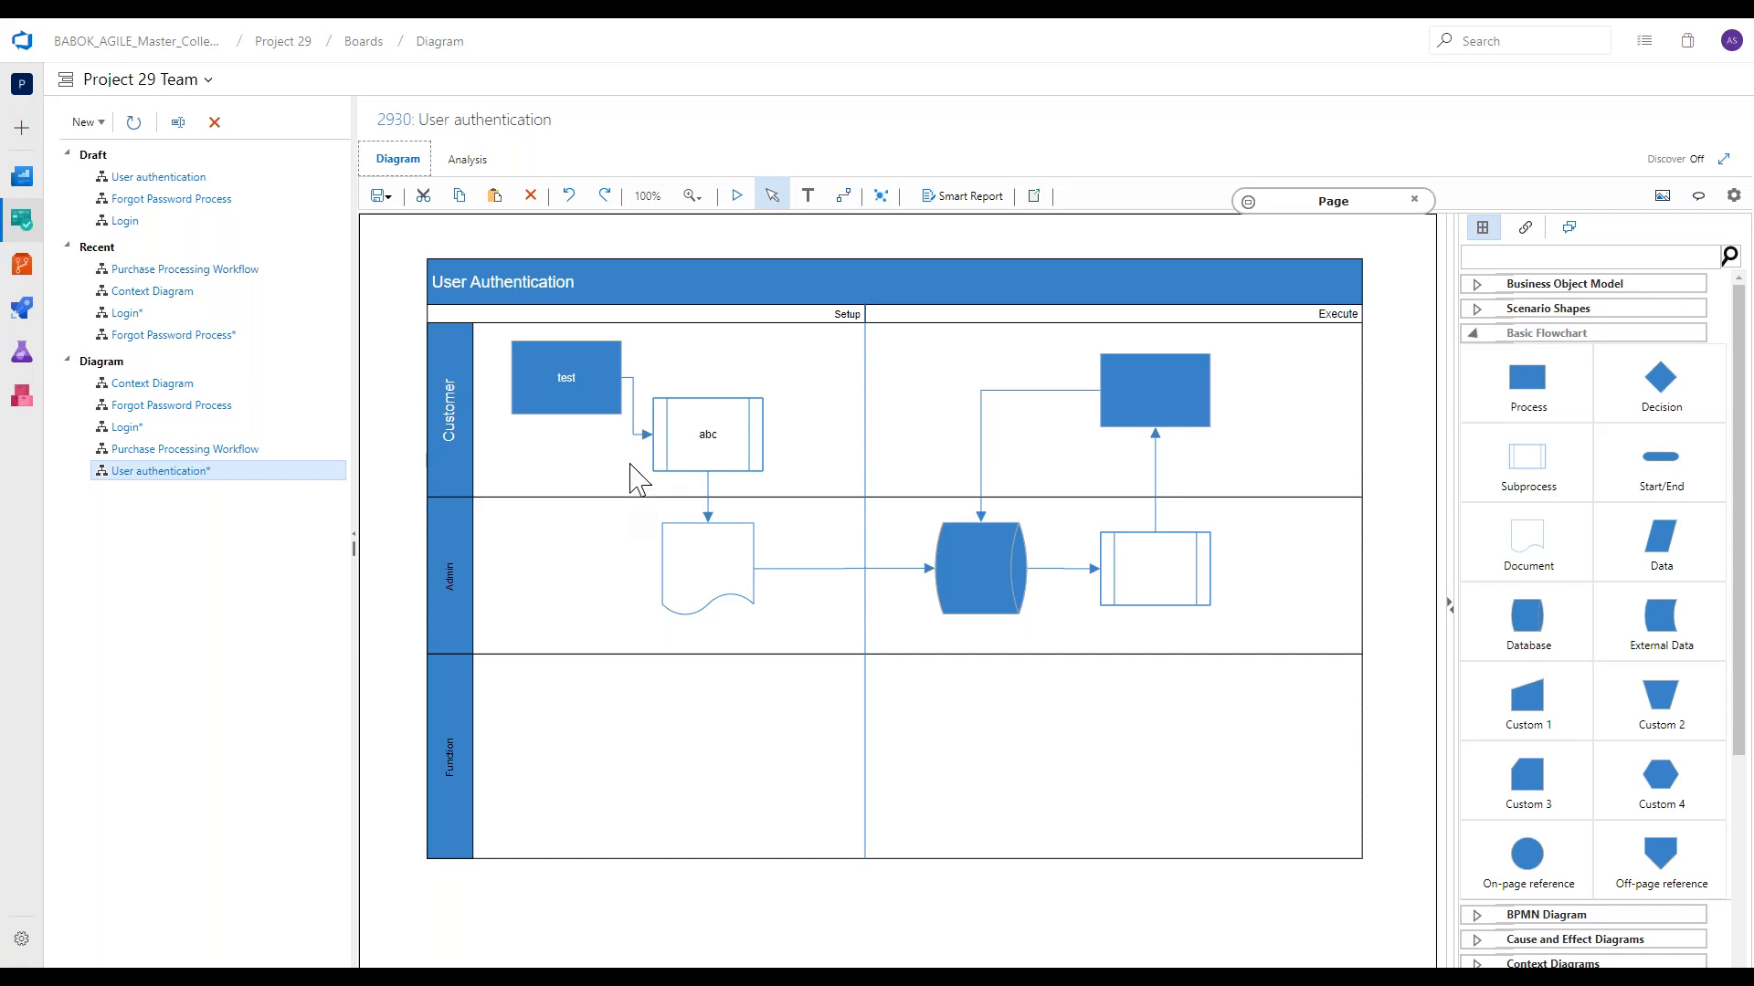
# Change the background of the "test" Process in the Customer lane to green.
pyautogui.click(605, 402)
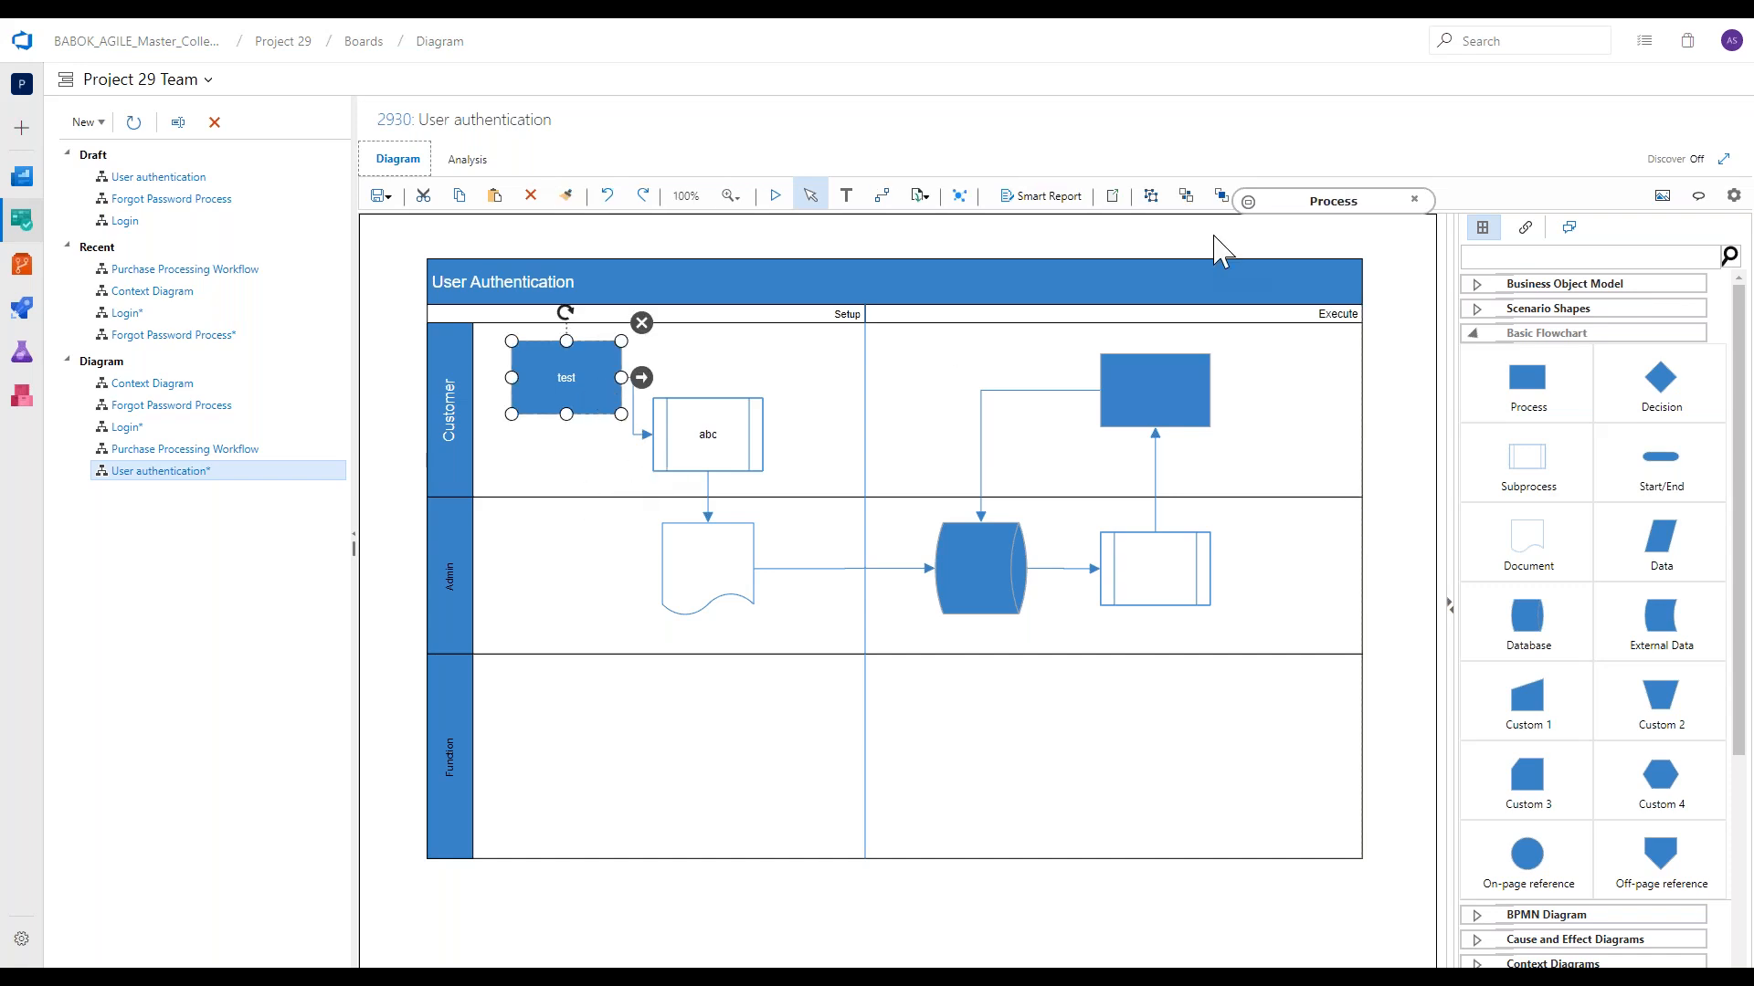
pyautogui.click(1248, 202)
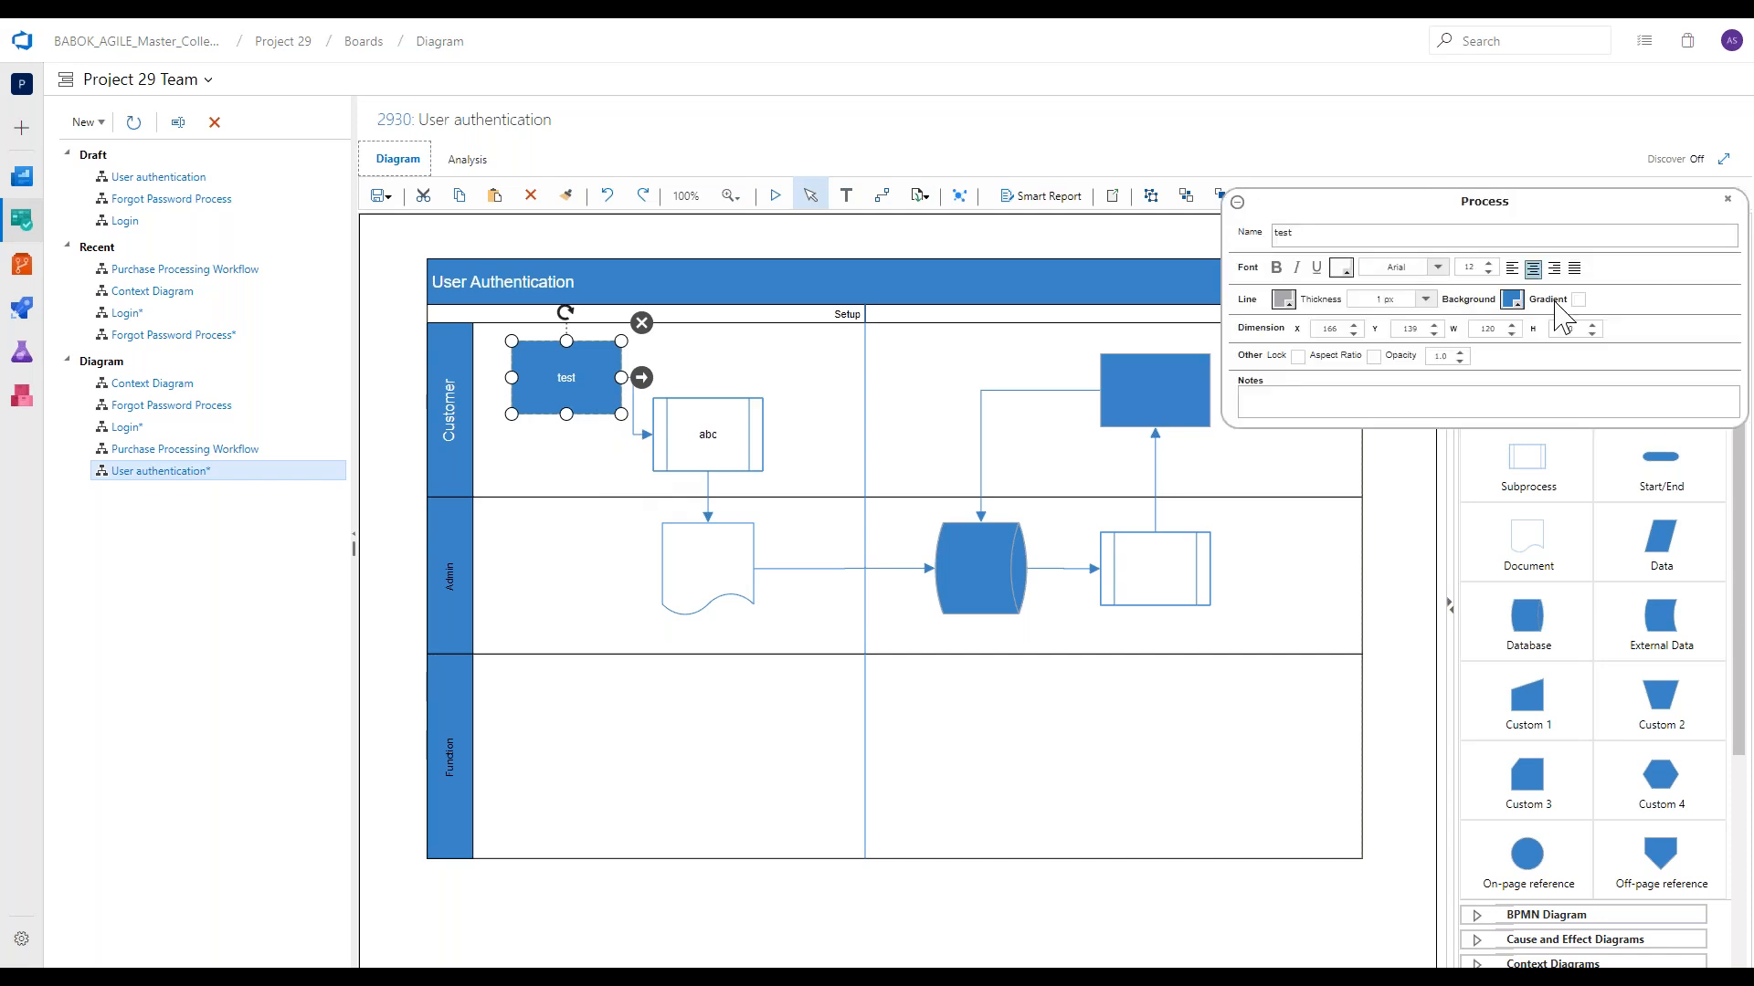
pyautogui.click(1512, 300)
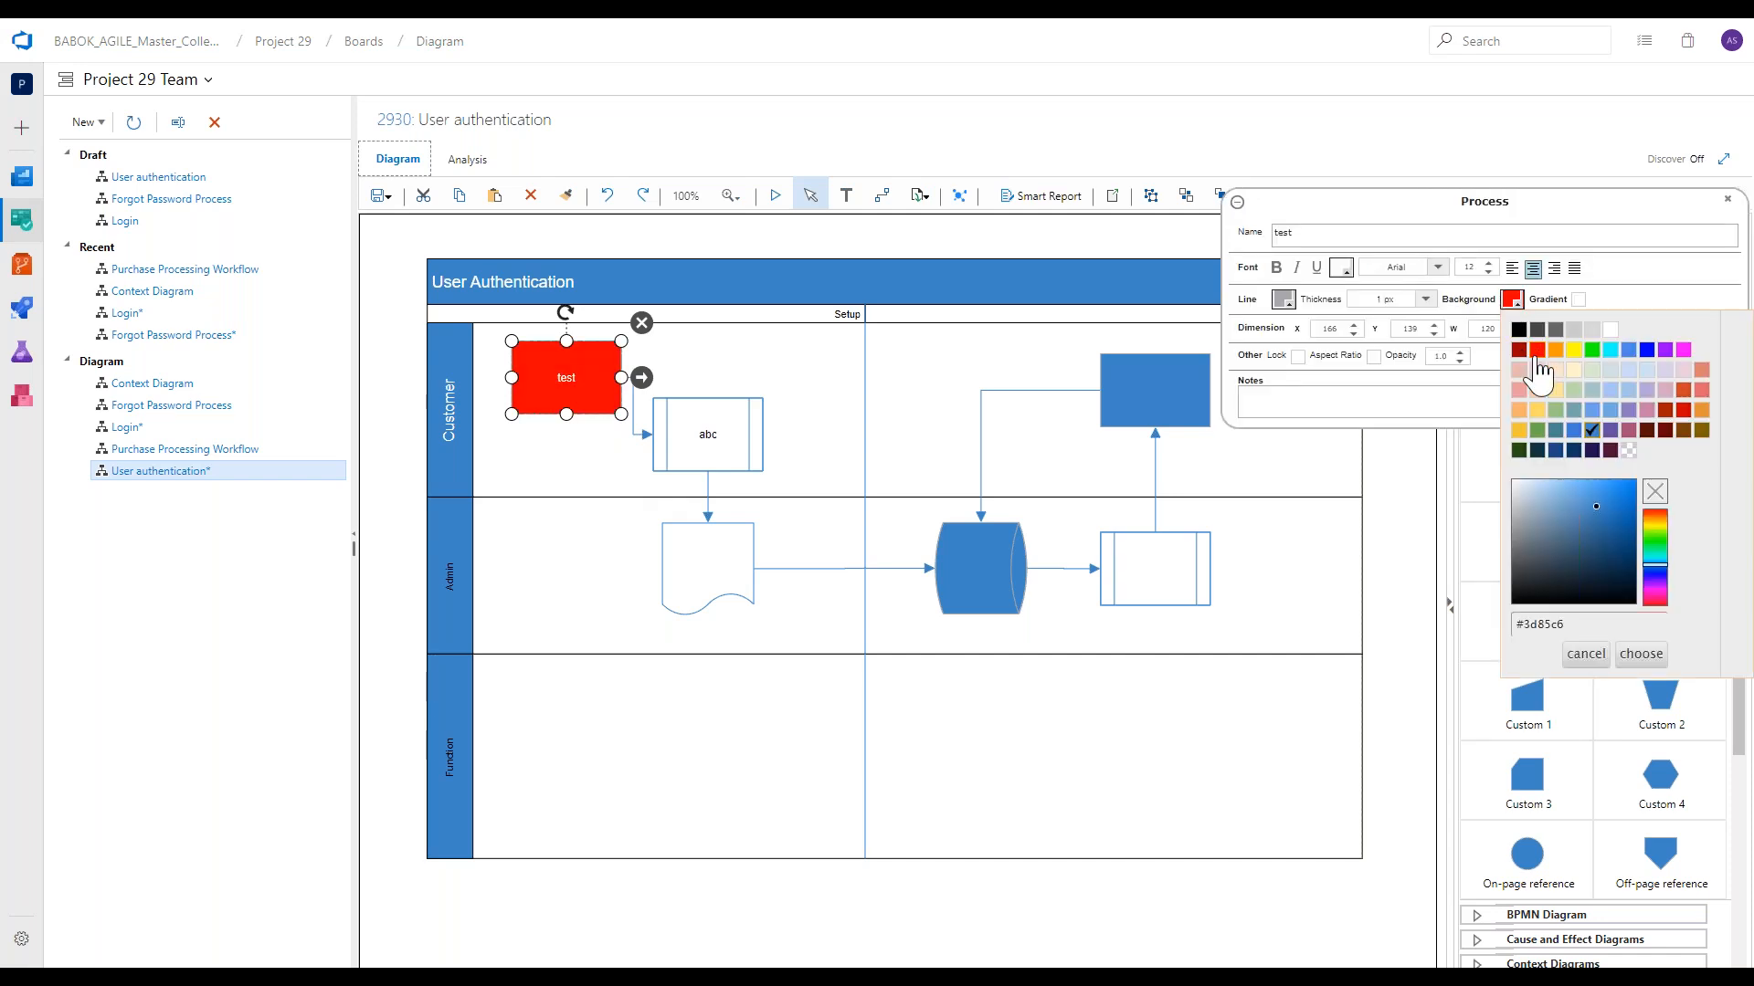
pyautogui.click(1567, 411)
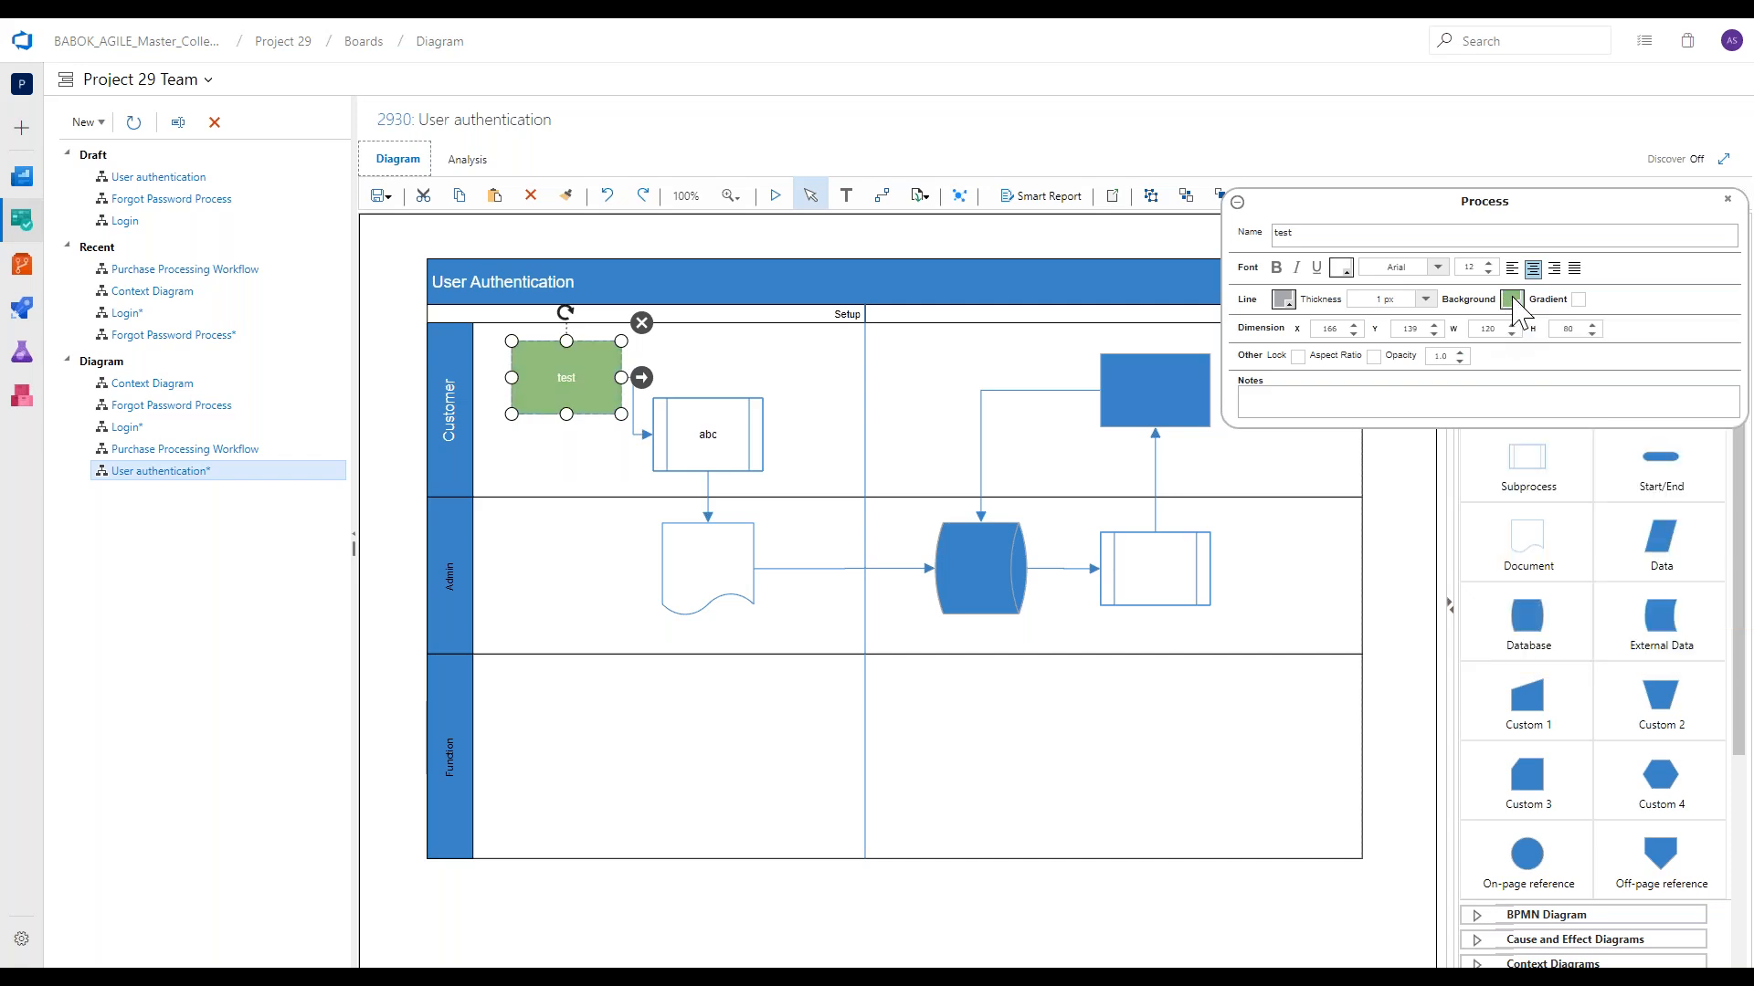
pyautogui.click(1424, 303)
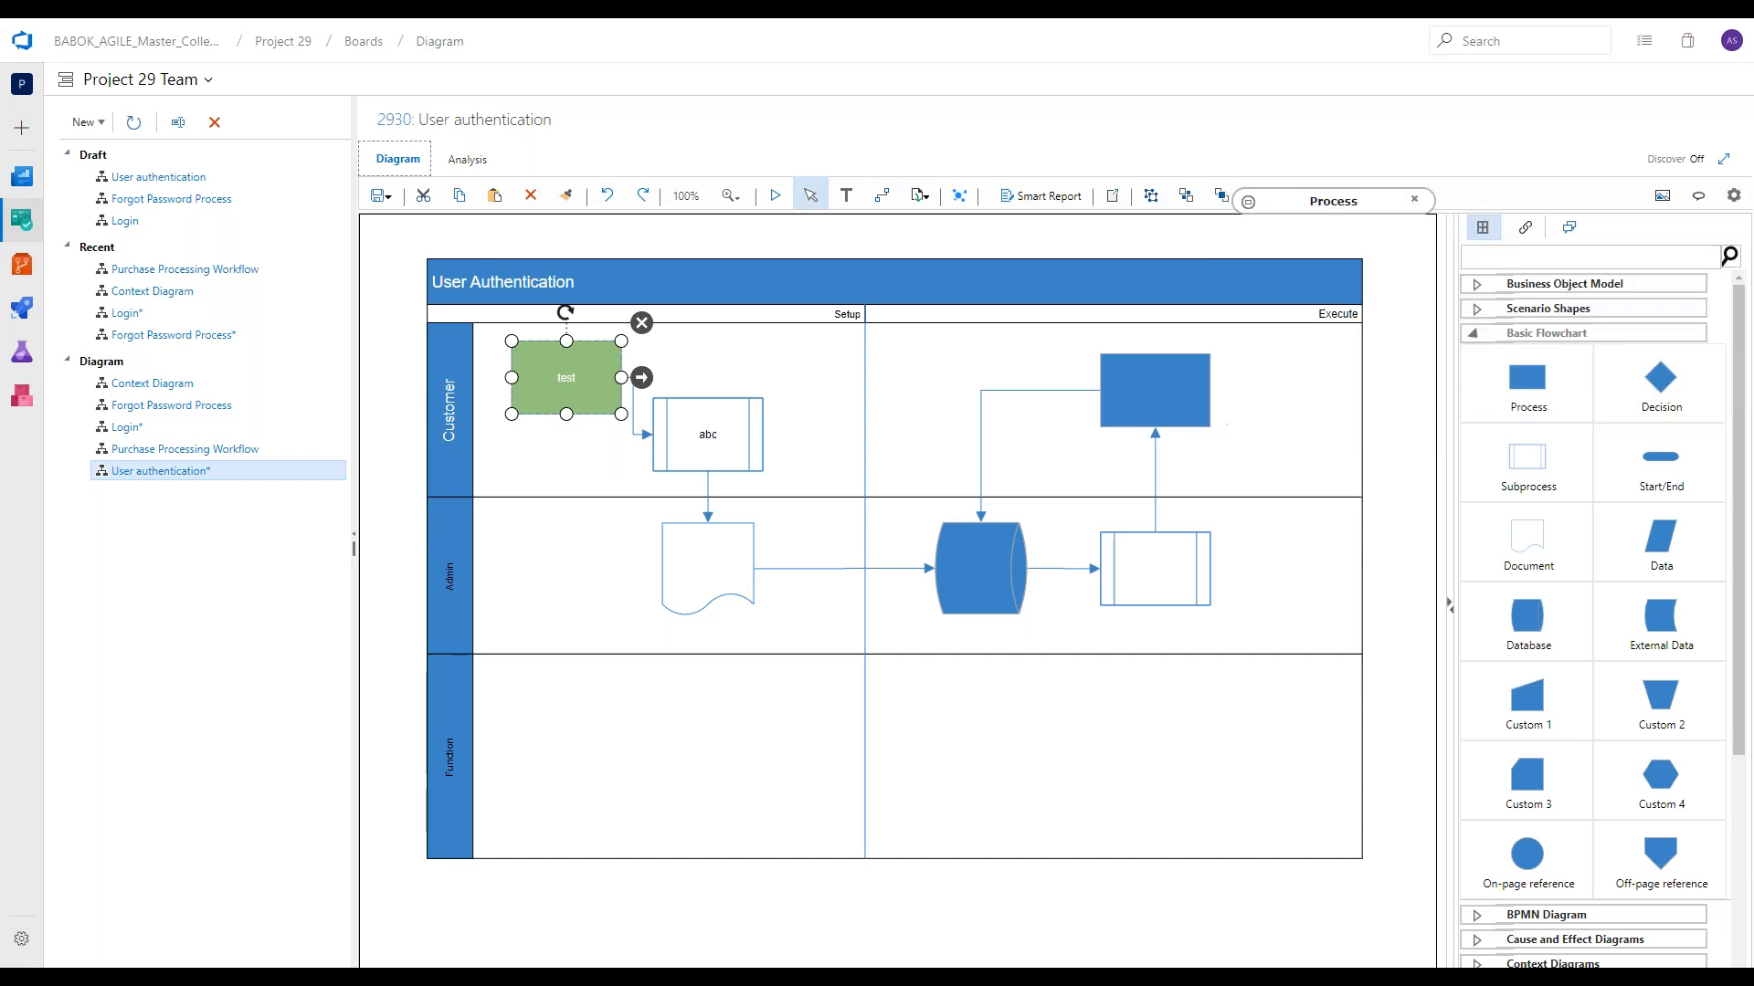
pyautogui.click(1219, 268)
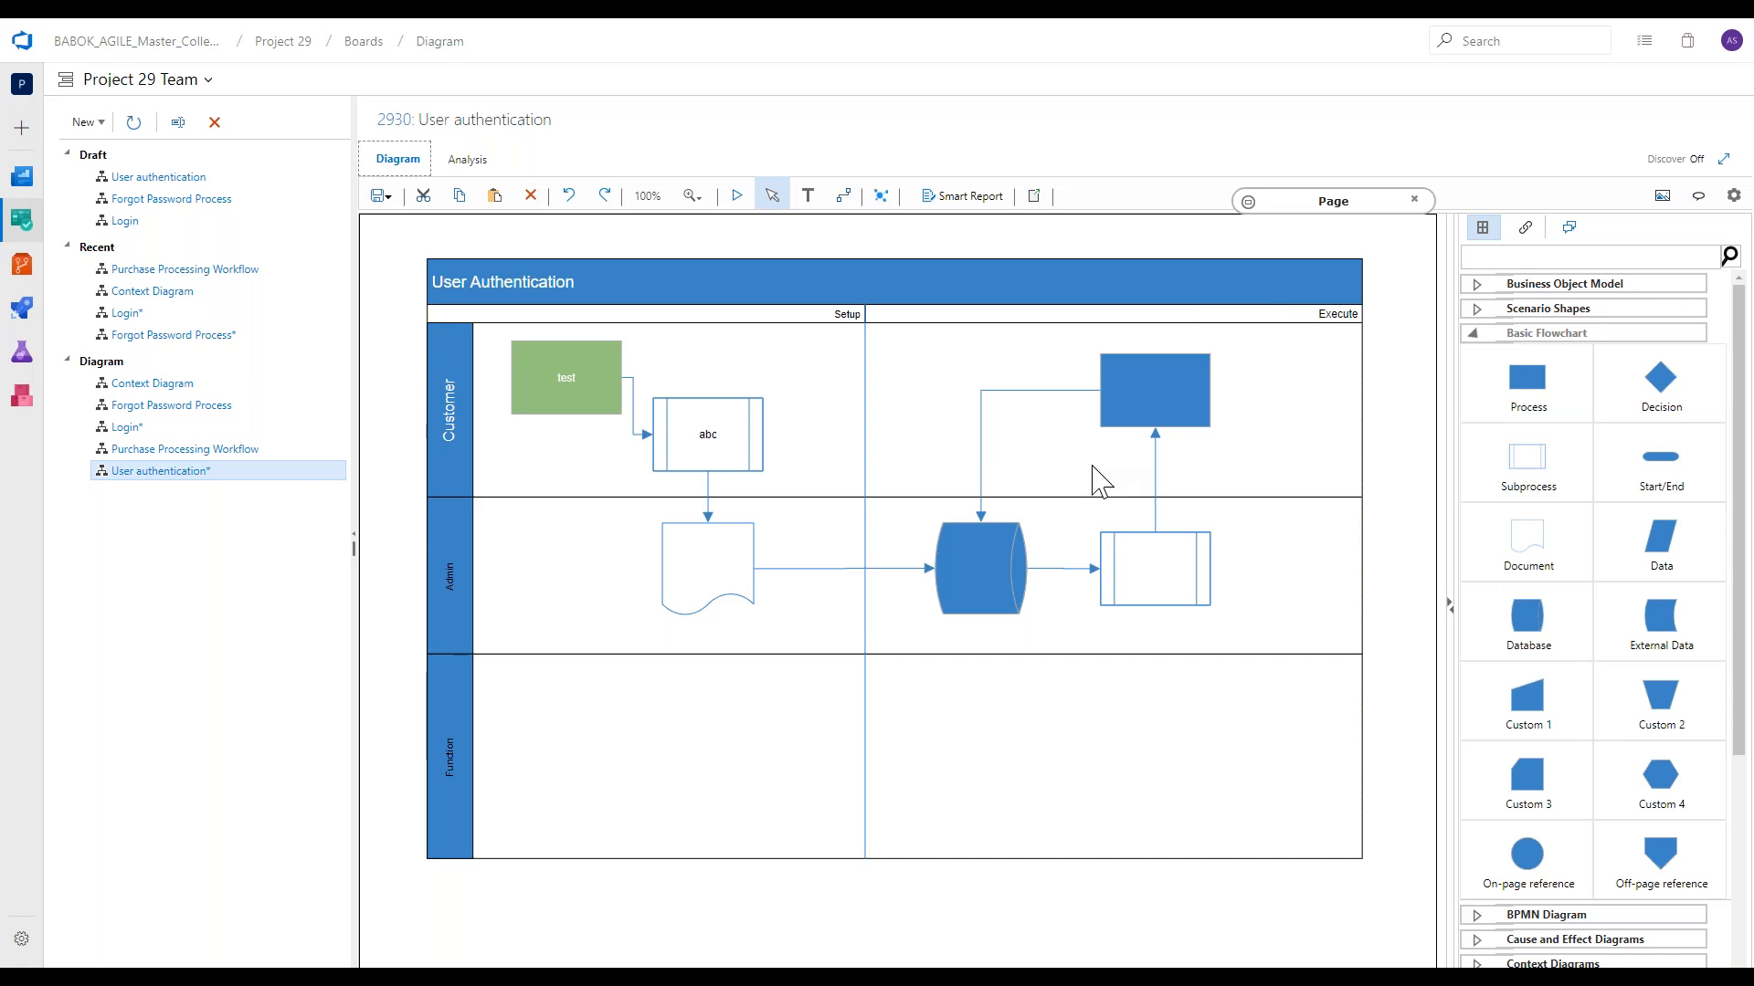
# Delete the connector between the Admin subprocess and the Execute-phase Process, and delete that Process.
pyautogui.click(1154, 455)
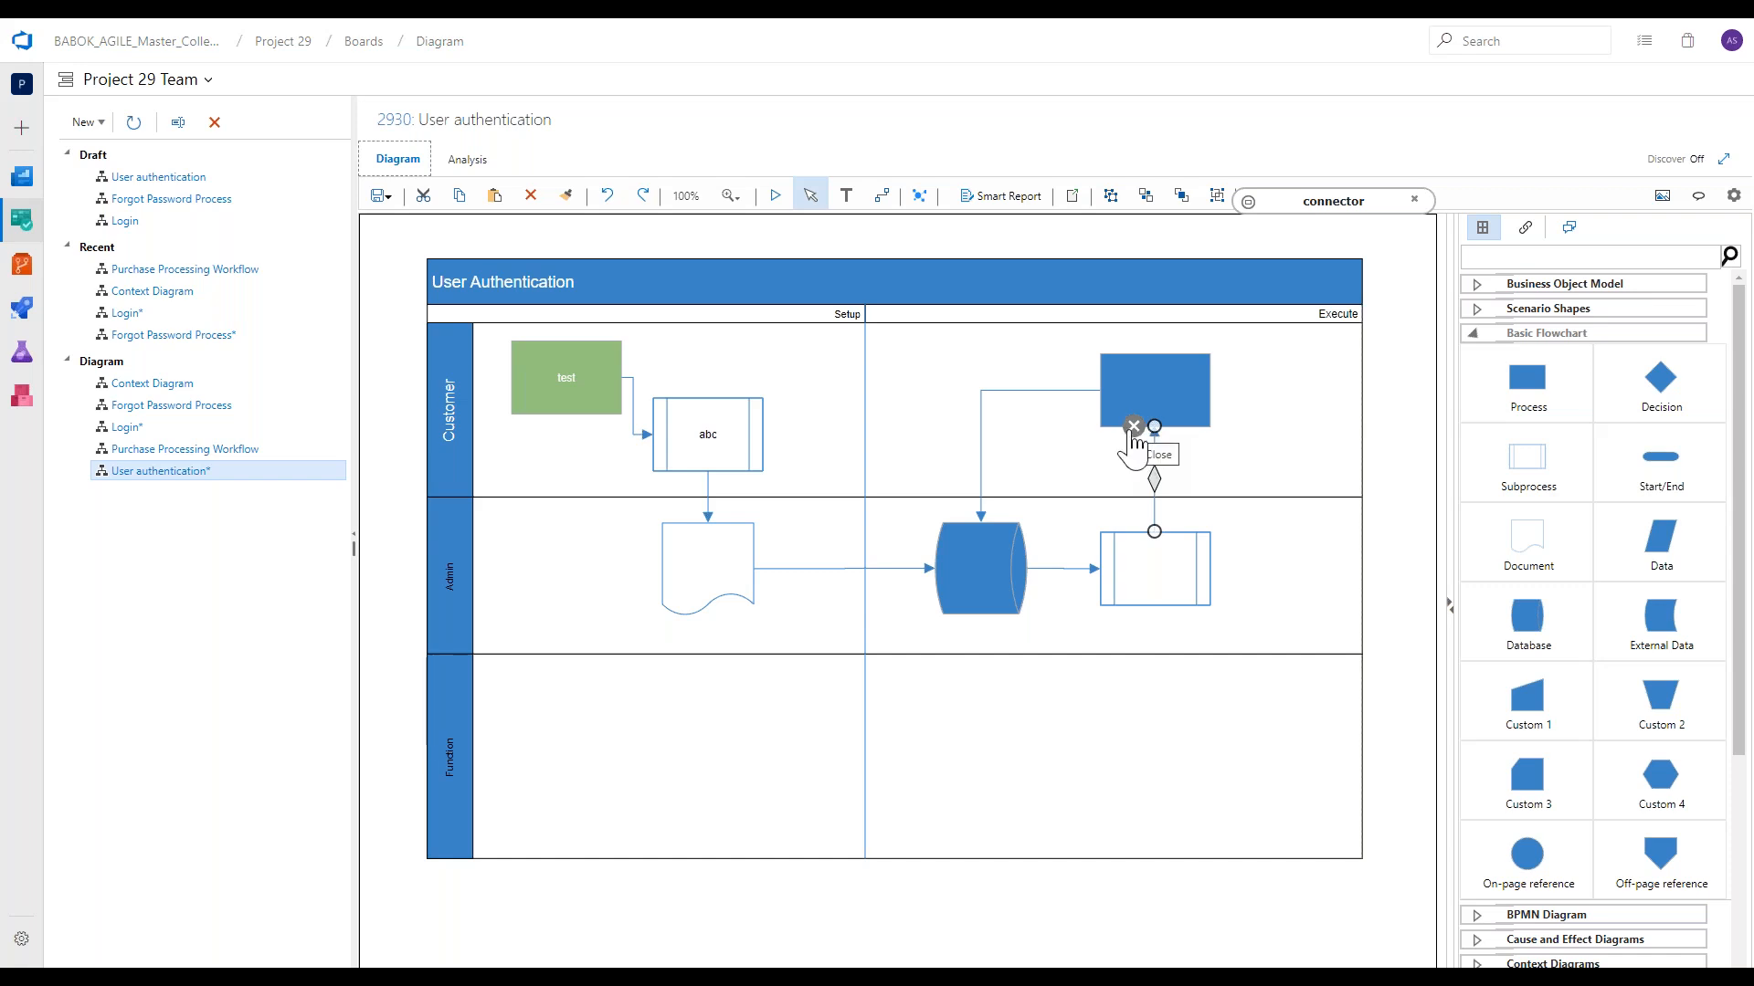
pyautogui.click(1134, 428)
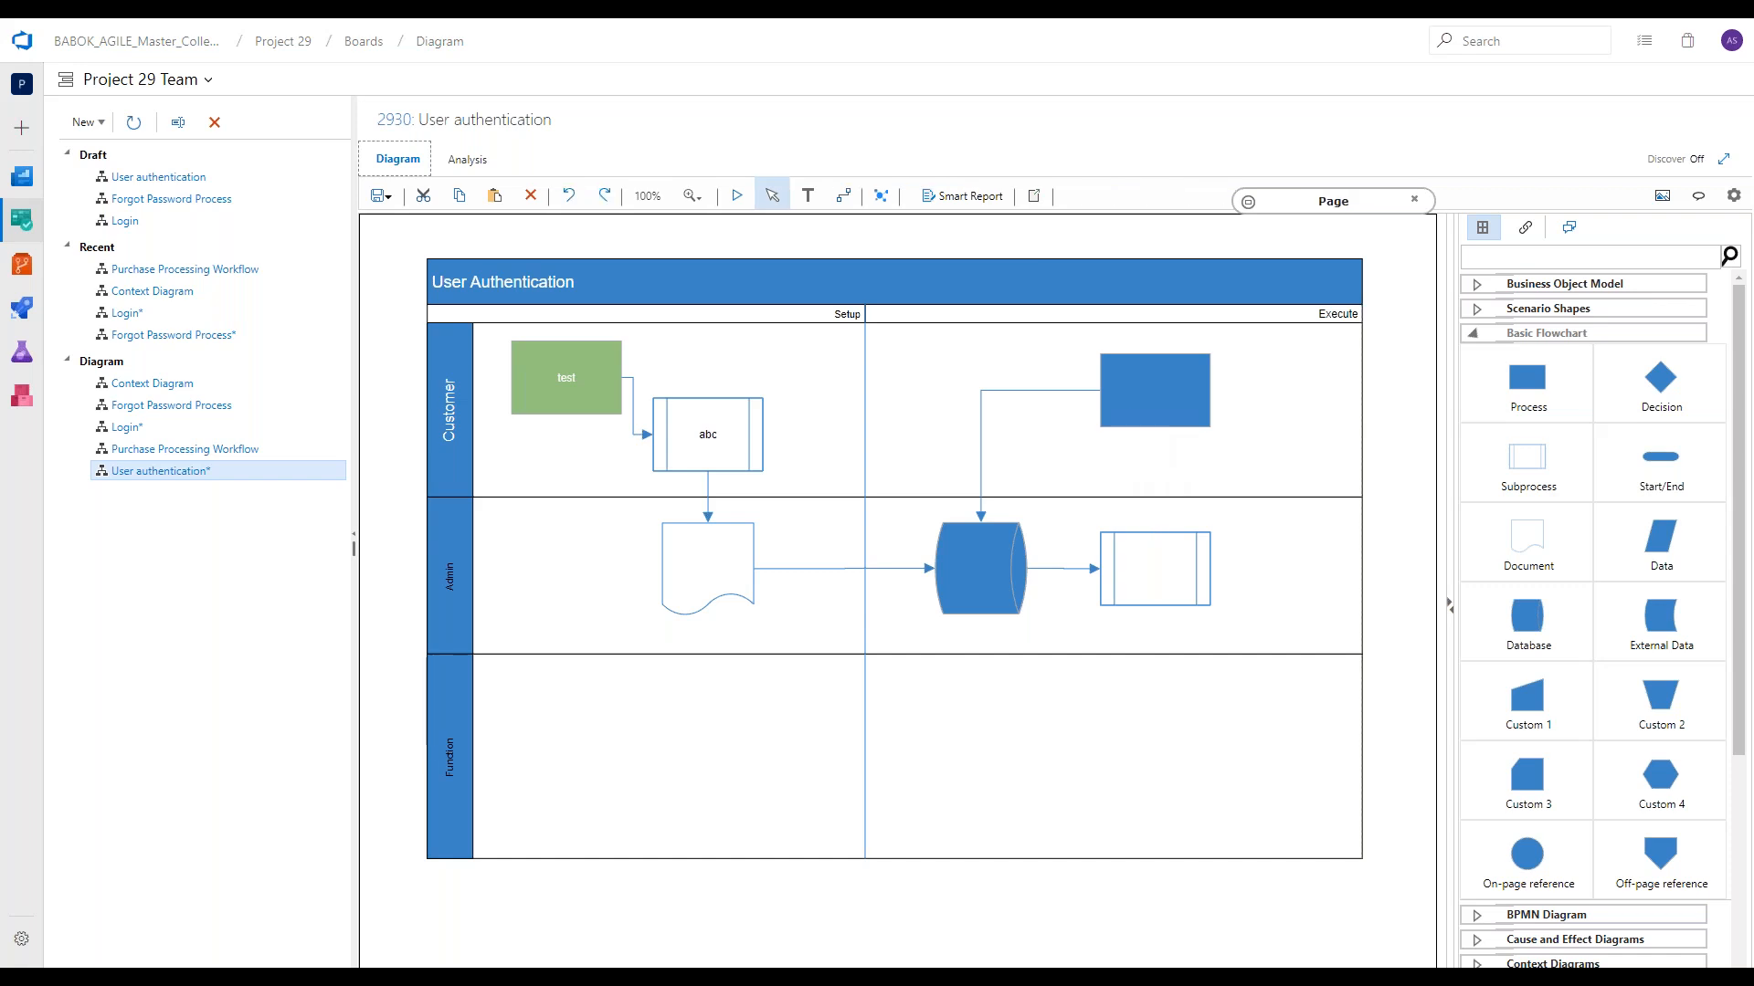
pyautogui.click(1147, 418)
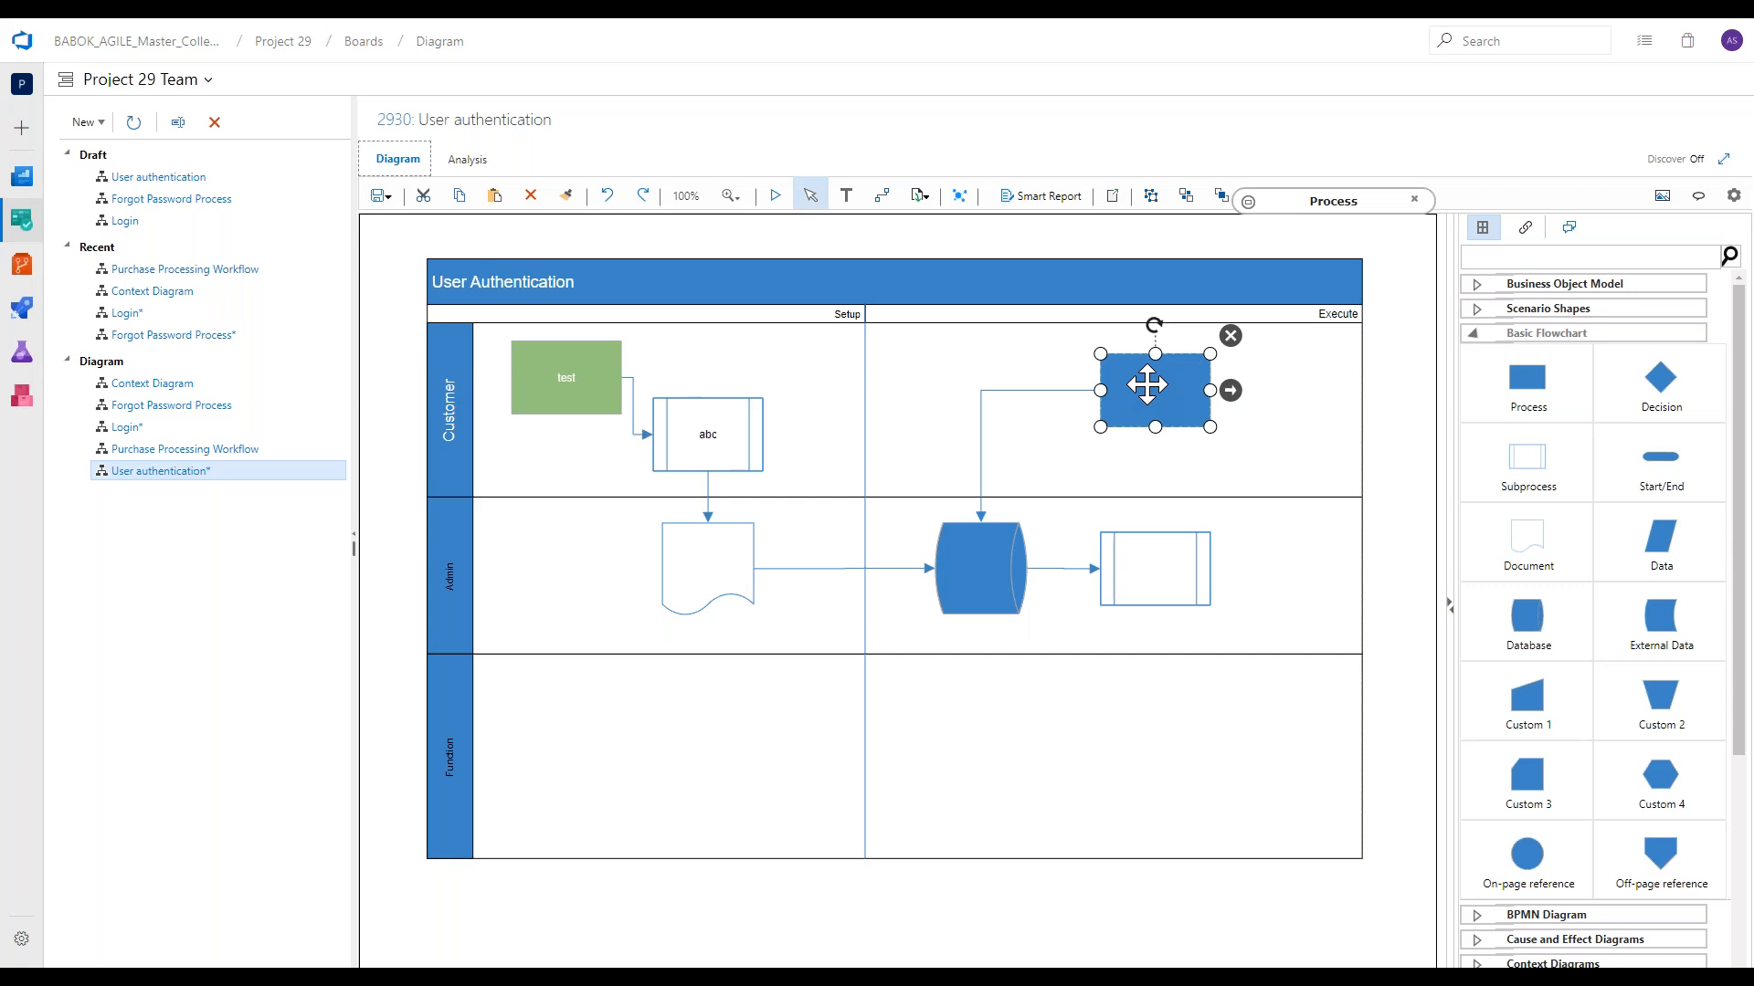
pyautogui.click(1230, 337)
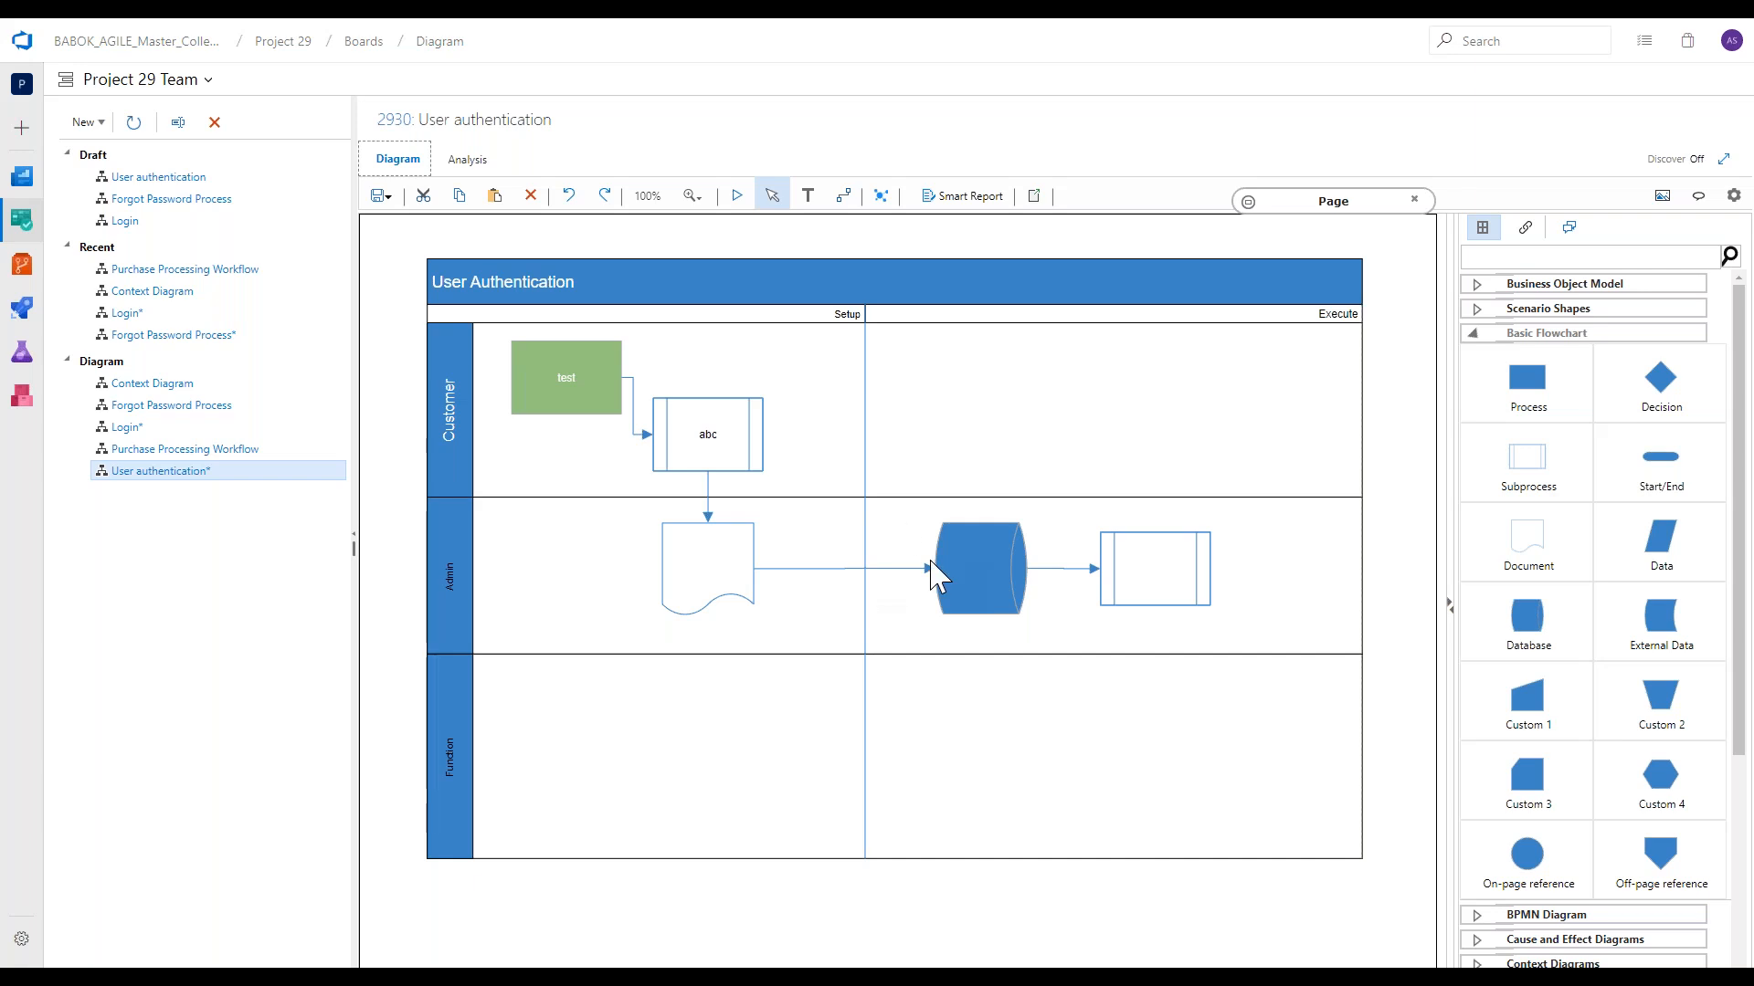
# Clear the page by deleting the whole User Authentication swimlane with all its shapes.
pyautogui.scroll(-2, 1503, 529)
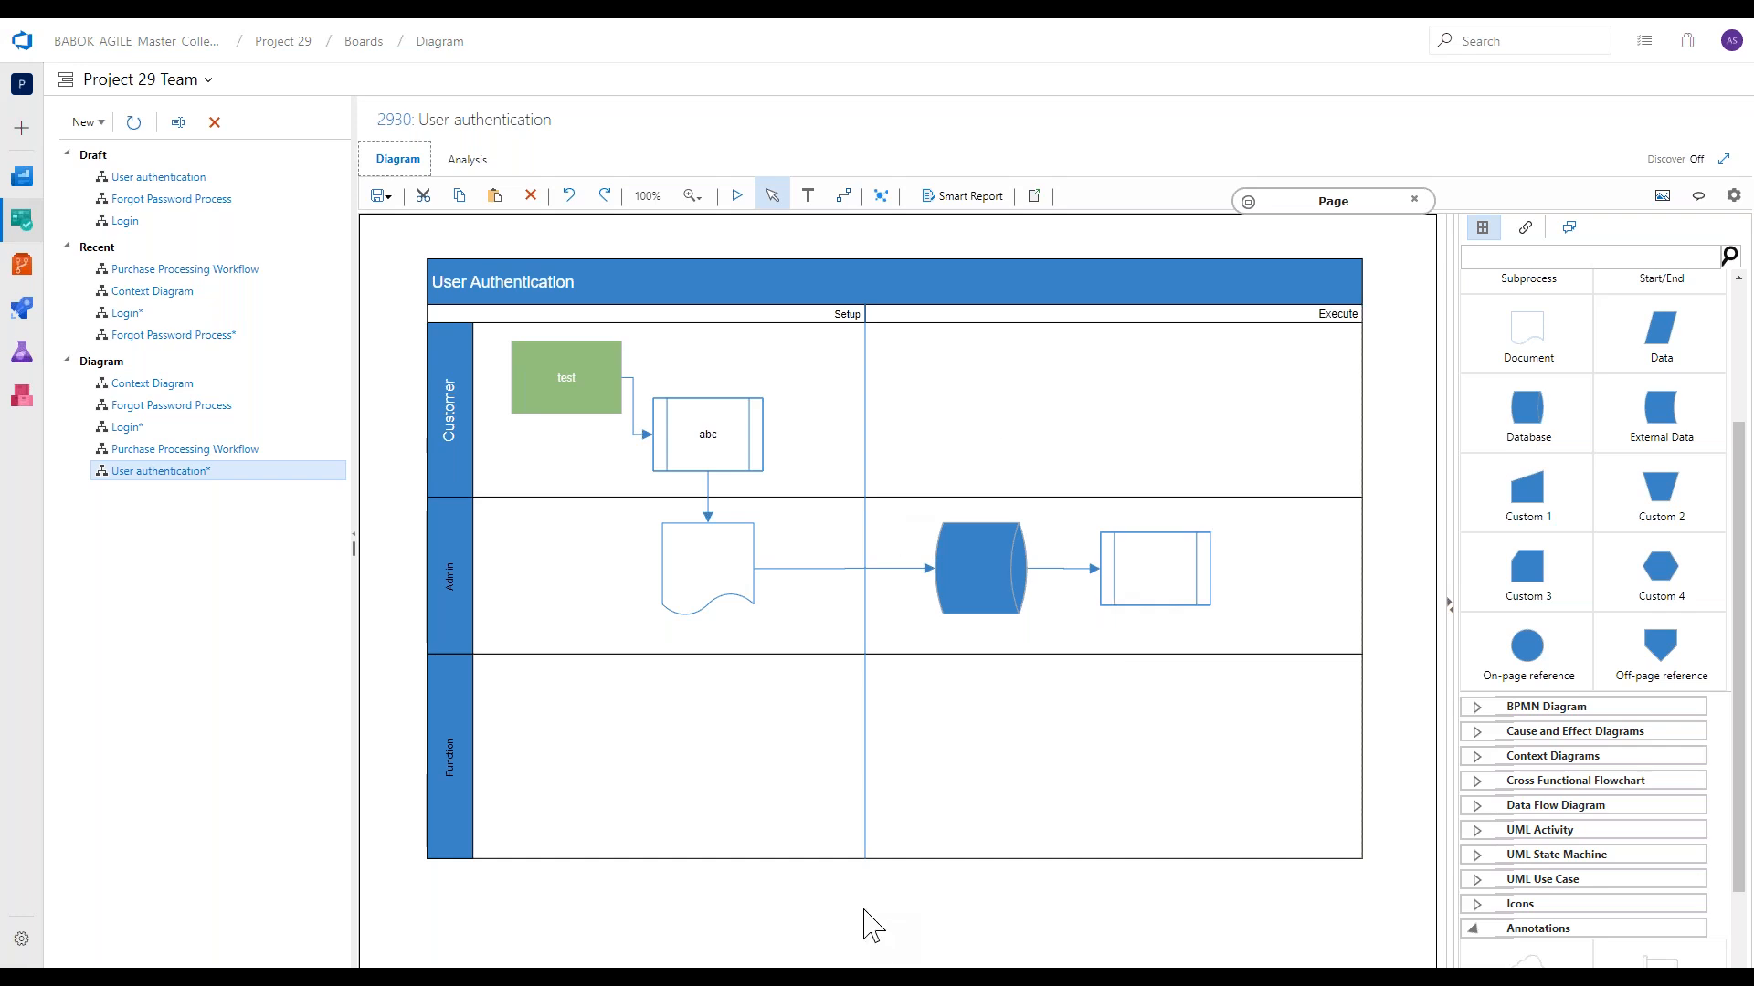
pyautogui.hotkey('ctrl', 'a')
pyautogui.press('Delete')
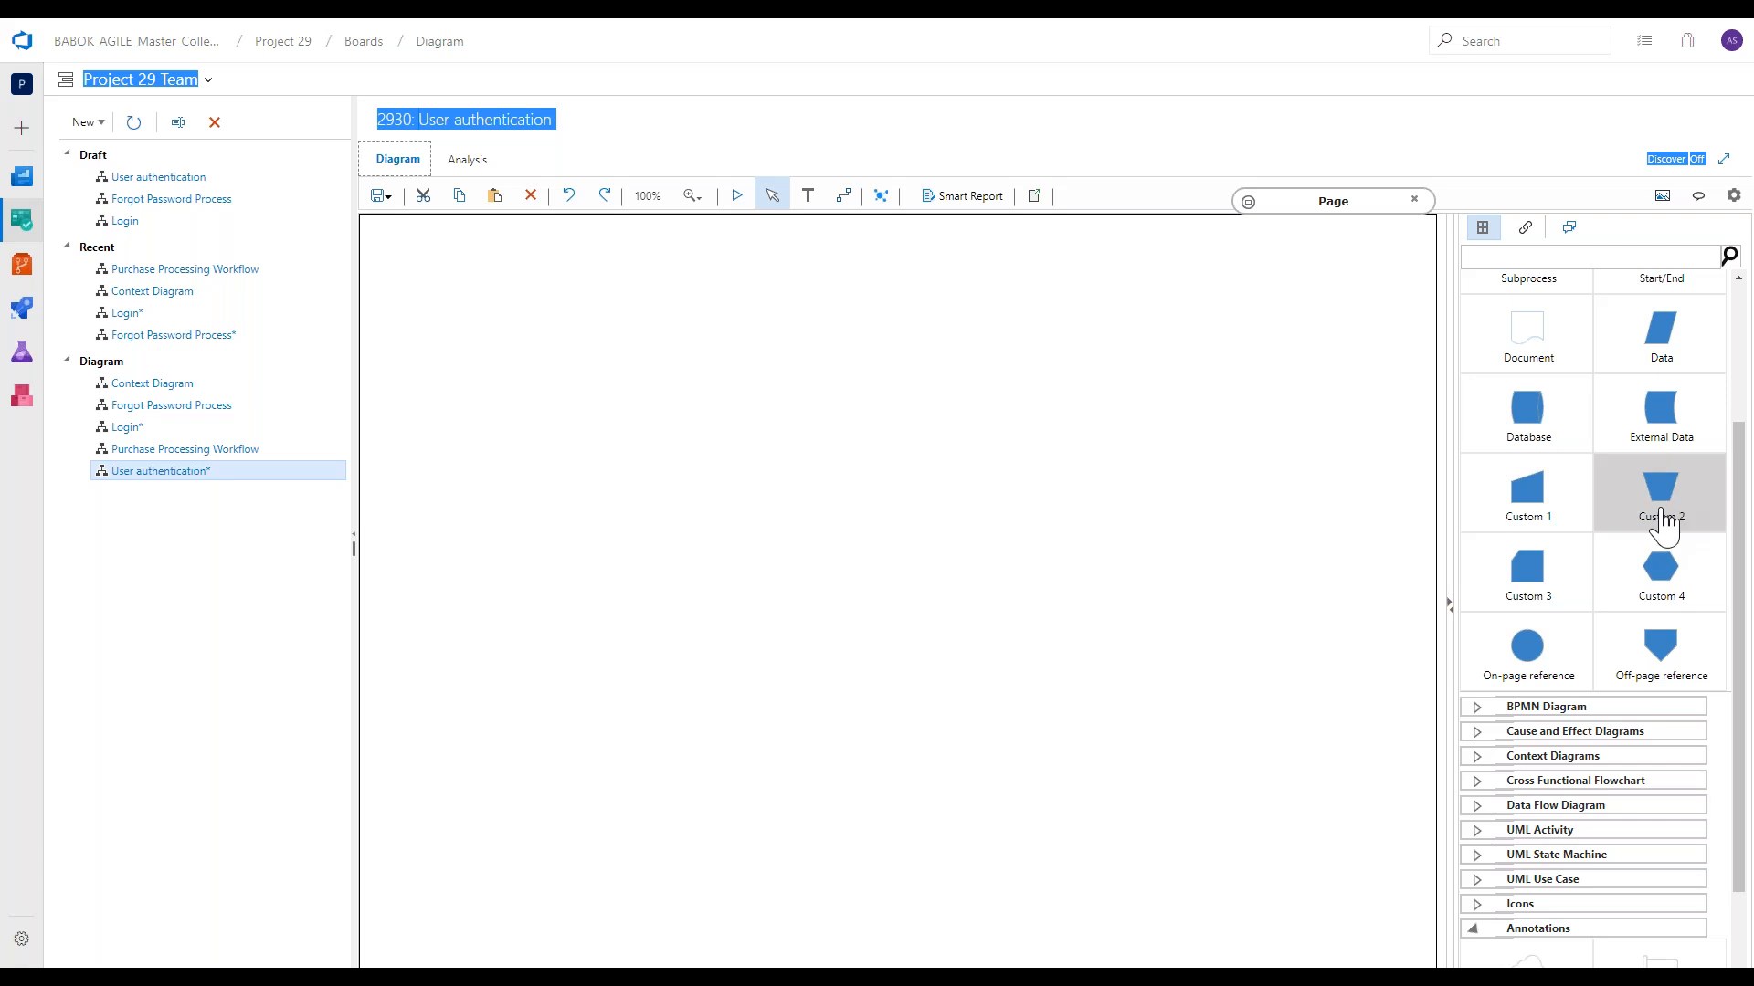
# Build a connected vertical column of a Start/End, a Process and a Decision, starting near the top of the page.
pyautogui.scroll(3, 1662, 525)
pyautogui.moveTo(1660, 457); pyautogui.dragTo(838, 314)
pyautogui.moveTo(1527, 377); pyautogui.dragTo(839, 428)
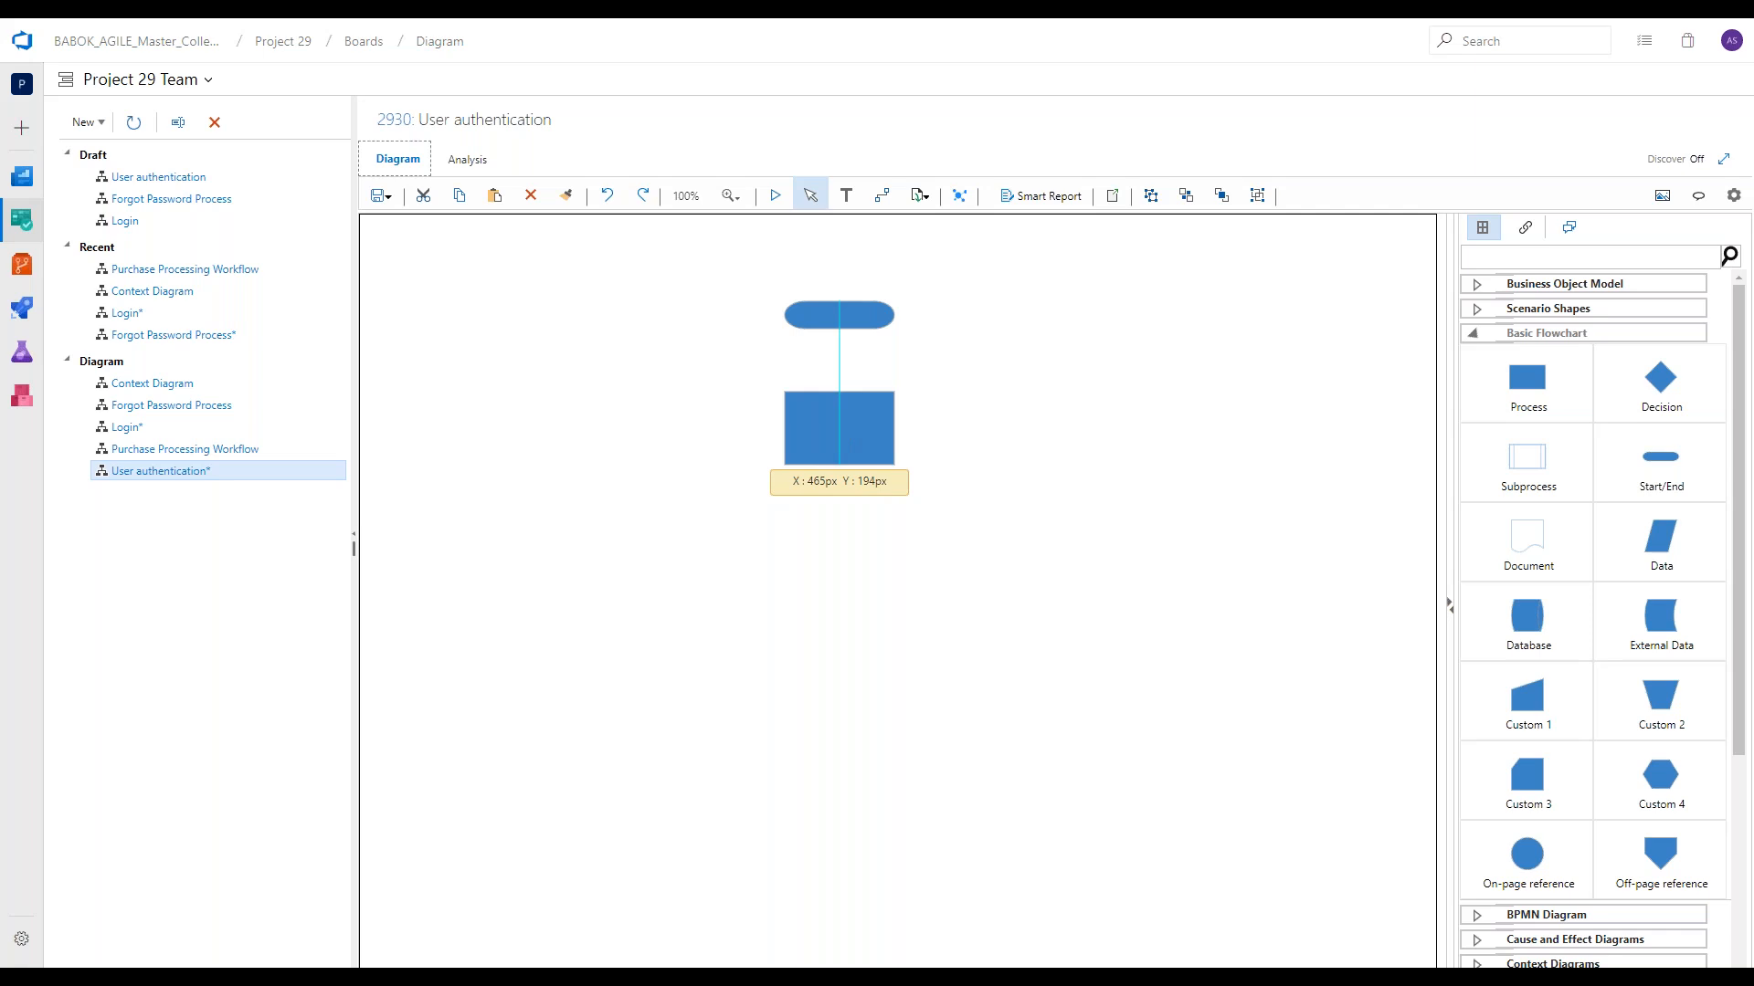
pyautogui.moveTo(839, 428); pyautogui.dragTo(839, 428)
pyautogui.moveTo(1656, 393); pyautogui.dragTo(839, 566)
# Connect a Process on each side of the Decision and add a connected Custom 1 shape below the left Process.
pyautogui.moveTo(1527, 380); pyautogui.dragTo(1041, 566)
pyautogui.click(859, 574)
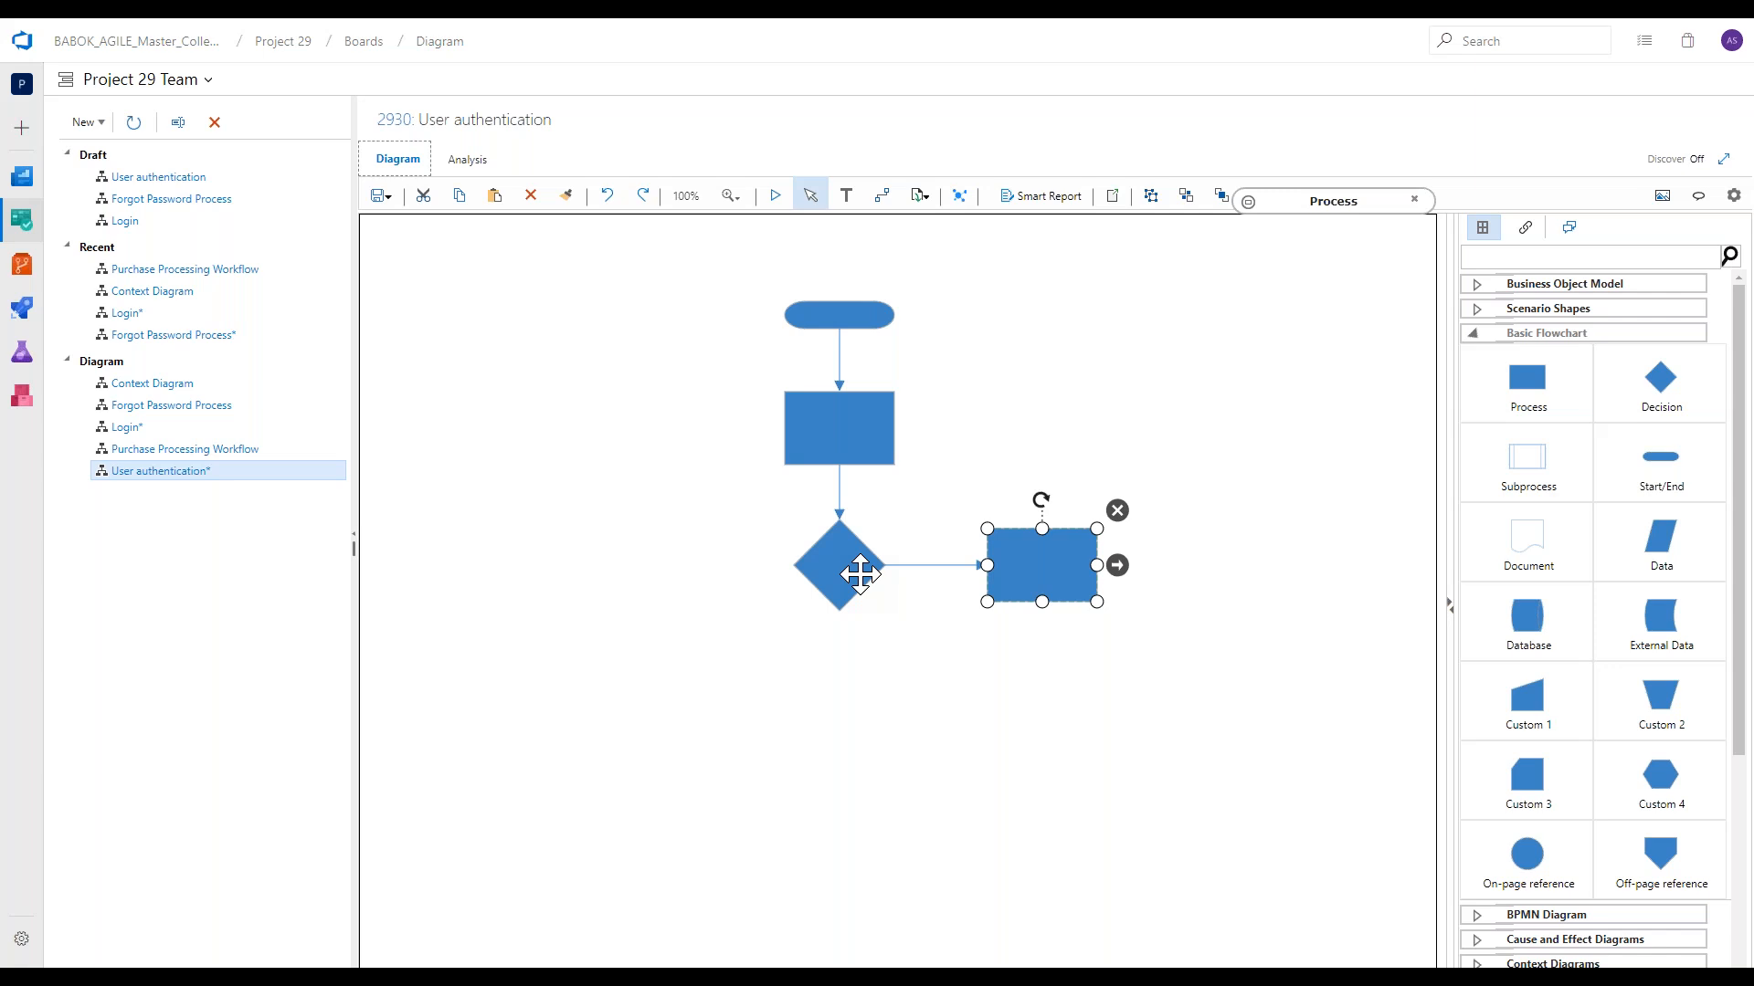
pyautogui.click(1527, 380)
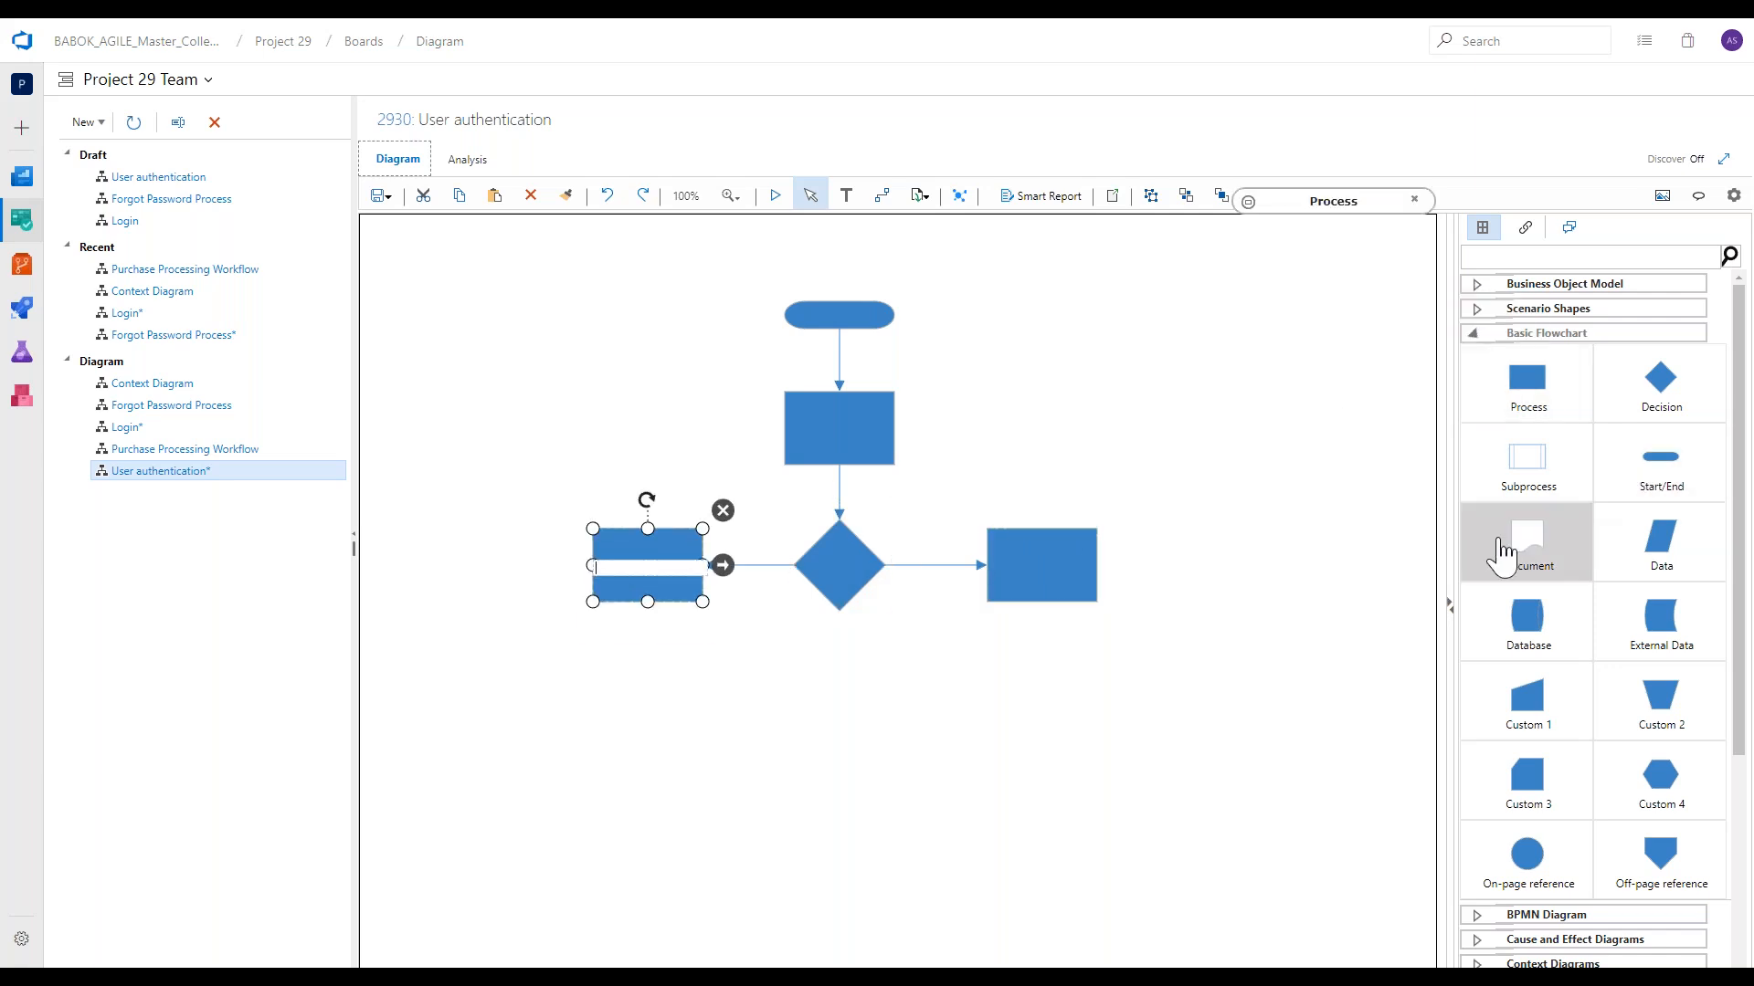
pyautogui.moveTo(1549, 716); pyautogui.dragTo(648, 733)
pyautogui.click(717, 691)
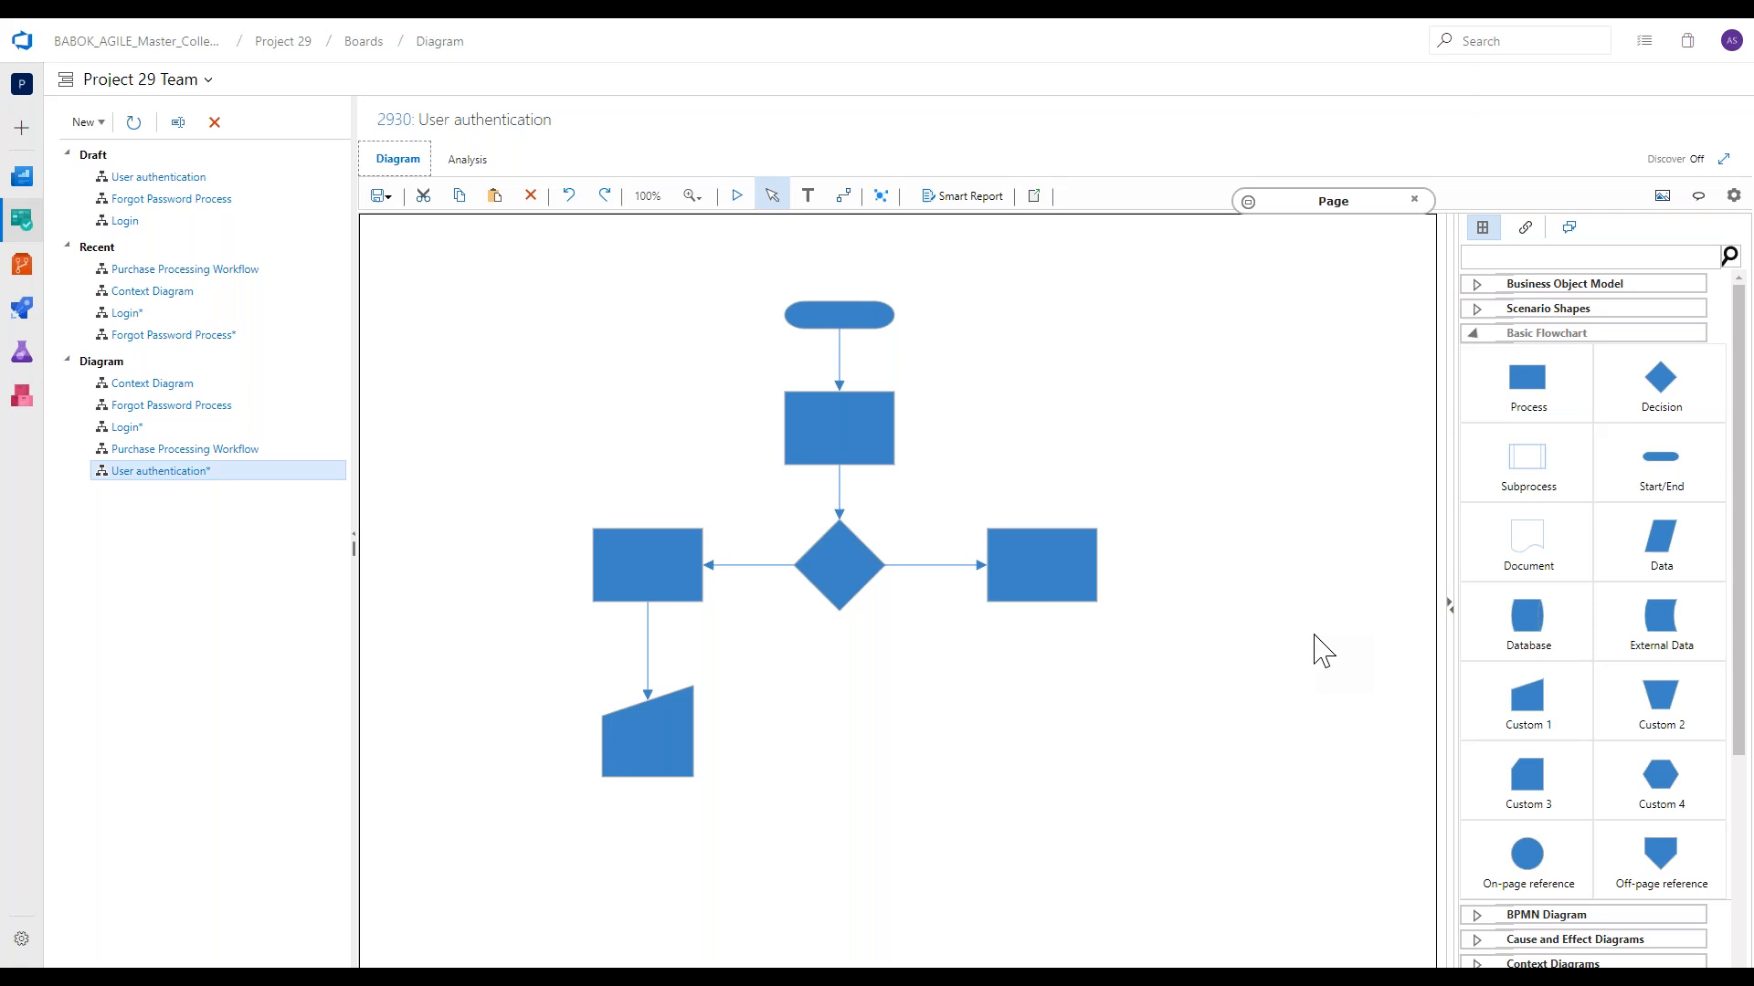
# Add Callouts 1, 2 and 3 beside the Start/End, the upper Process and the Process right of the Decision.
pyautogui.scroll(-1, 1535, 592)
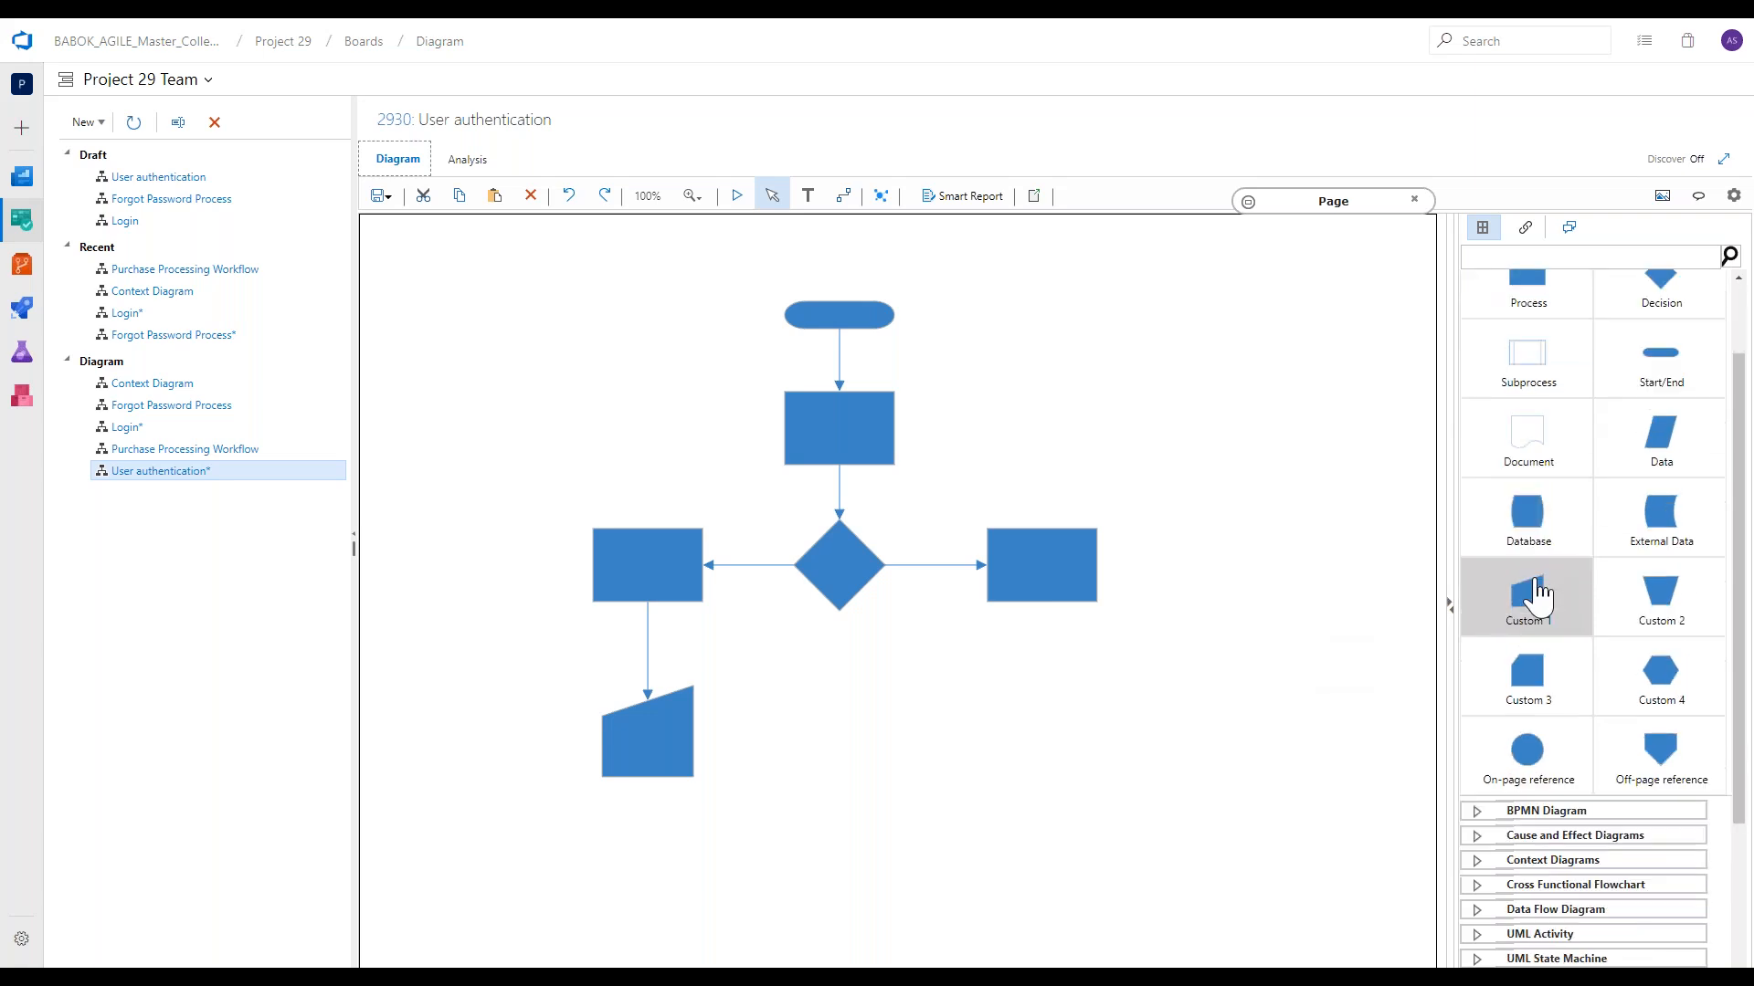
pyautogui.scroll(-2, 1535, 596)
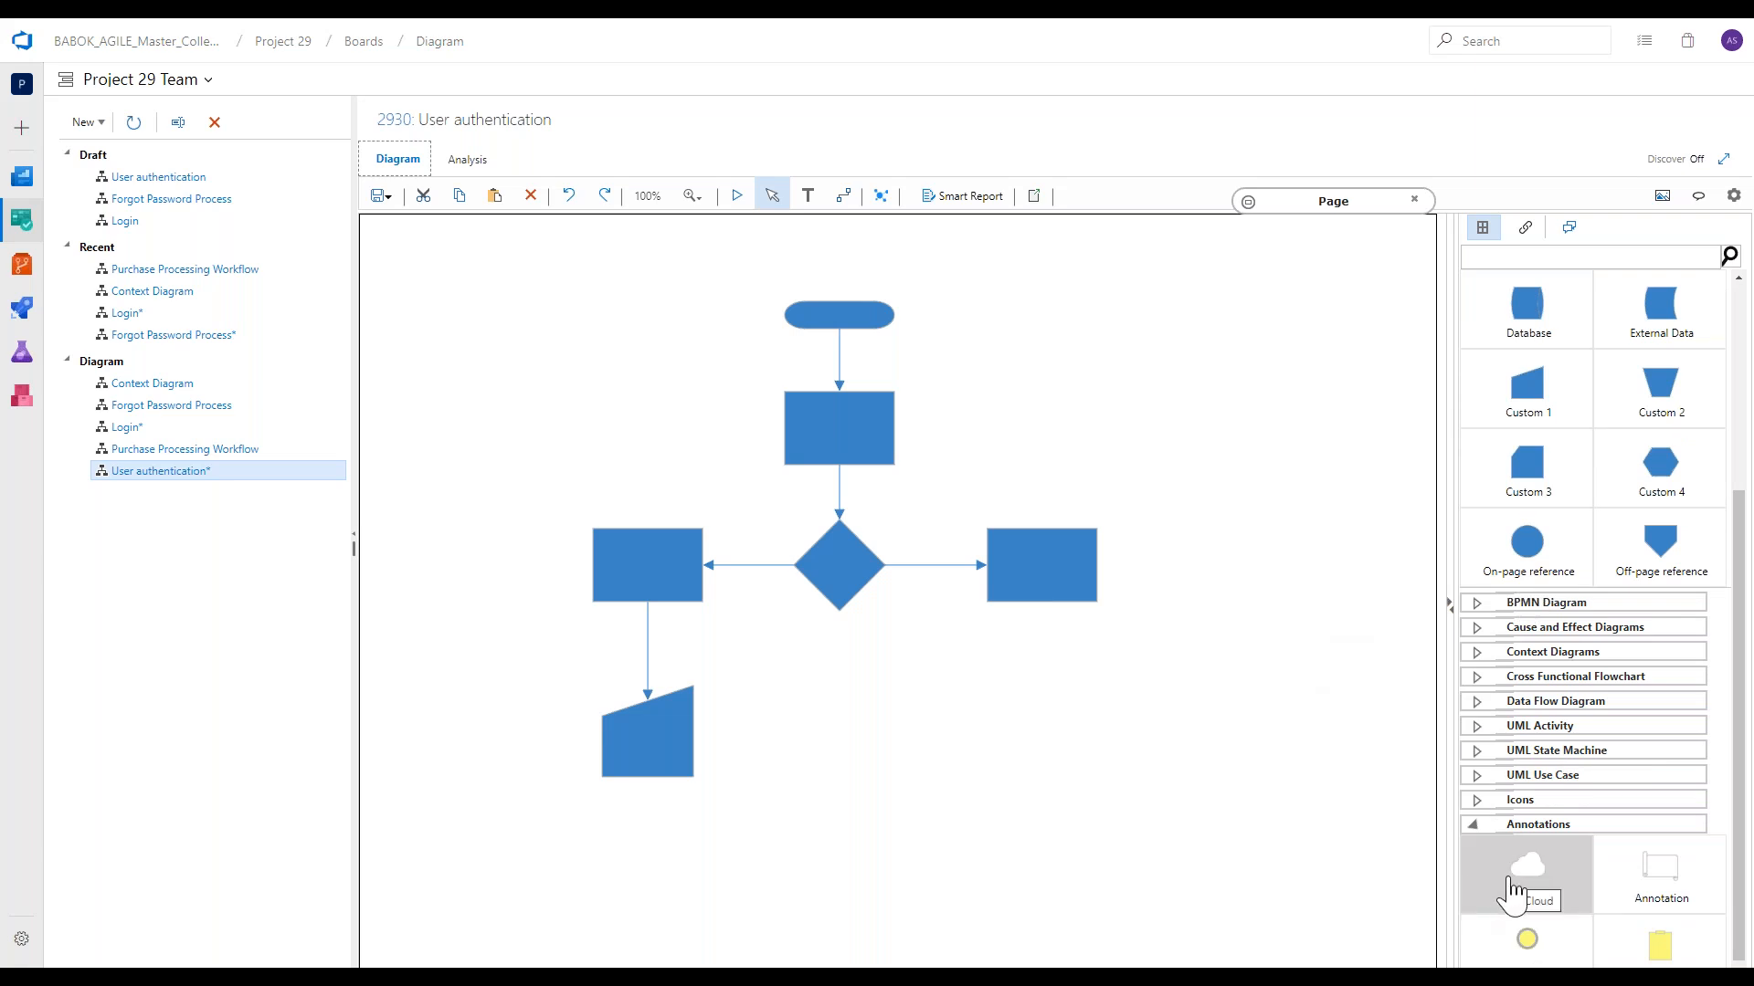
pyautogui.moveTo(1512, 890); pyautogui.dragTo(913, 311)
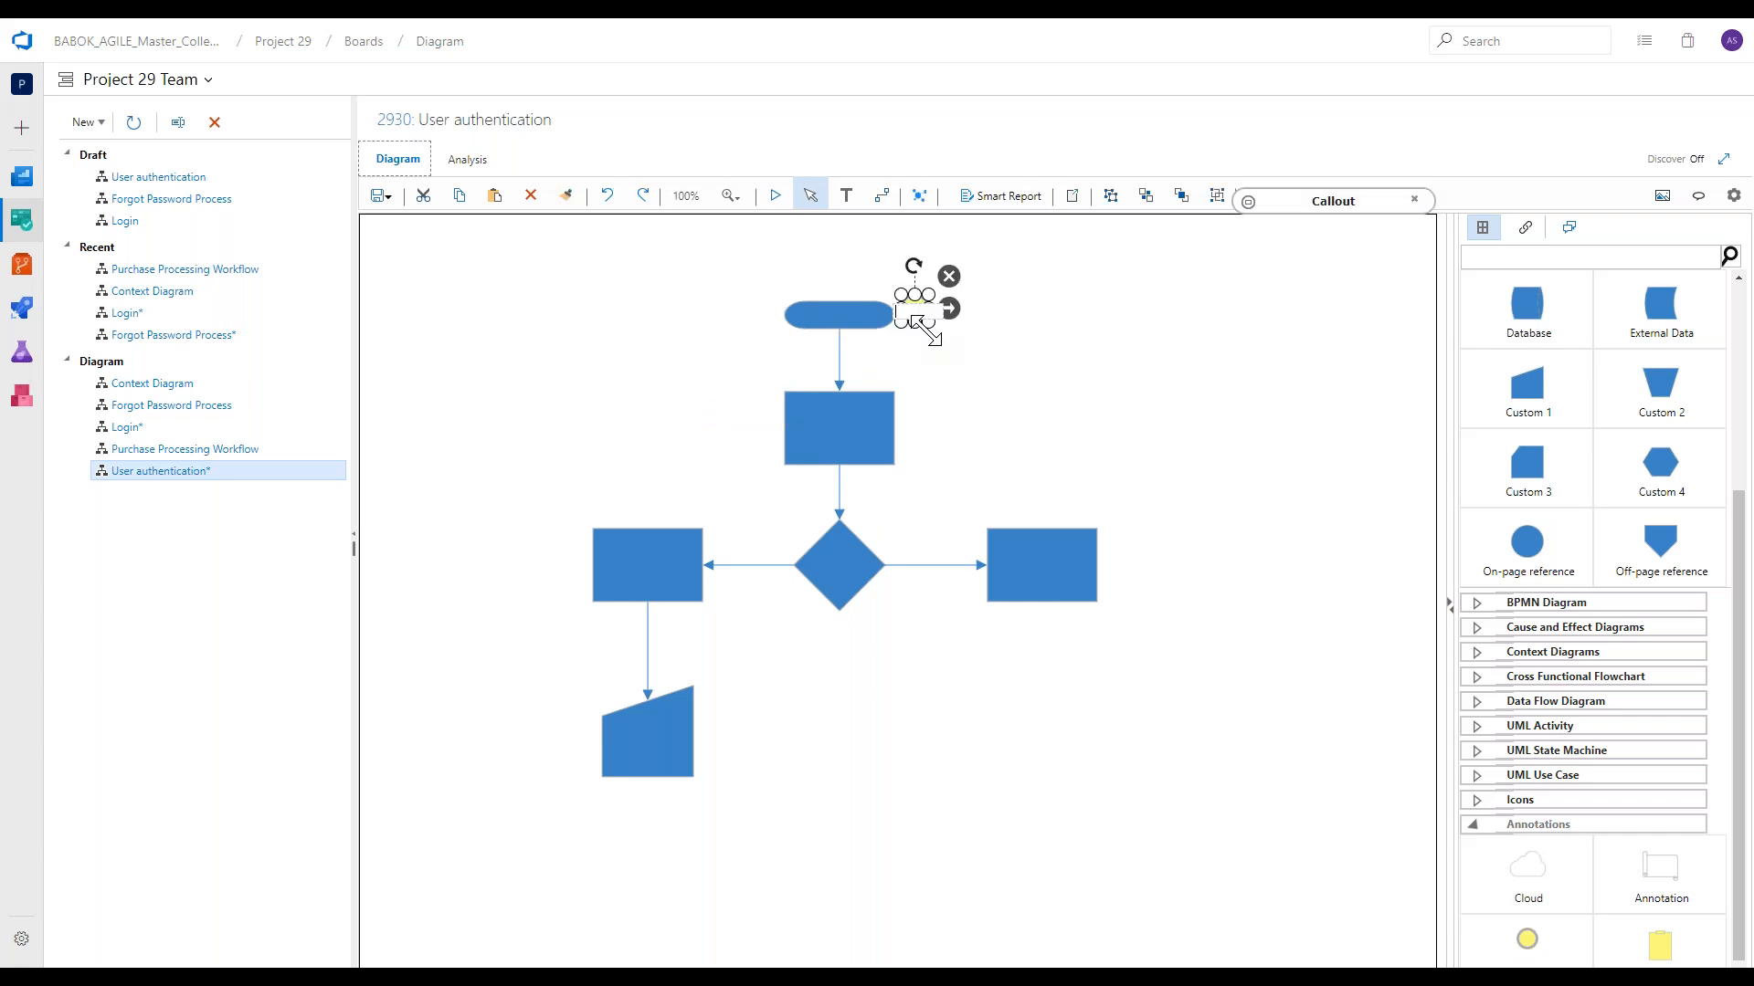
pyautogui.moveTo(1516, 921)
pyautogui.mouseDown()
pyautogui.moveTo(1319, 814)
pyautogui.moveTo(1557, 872)
pyautogui.moveTo(1567, 941)
pyautogui.moveTo(916, 384)
pyautogui.mouseUp()
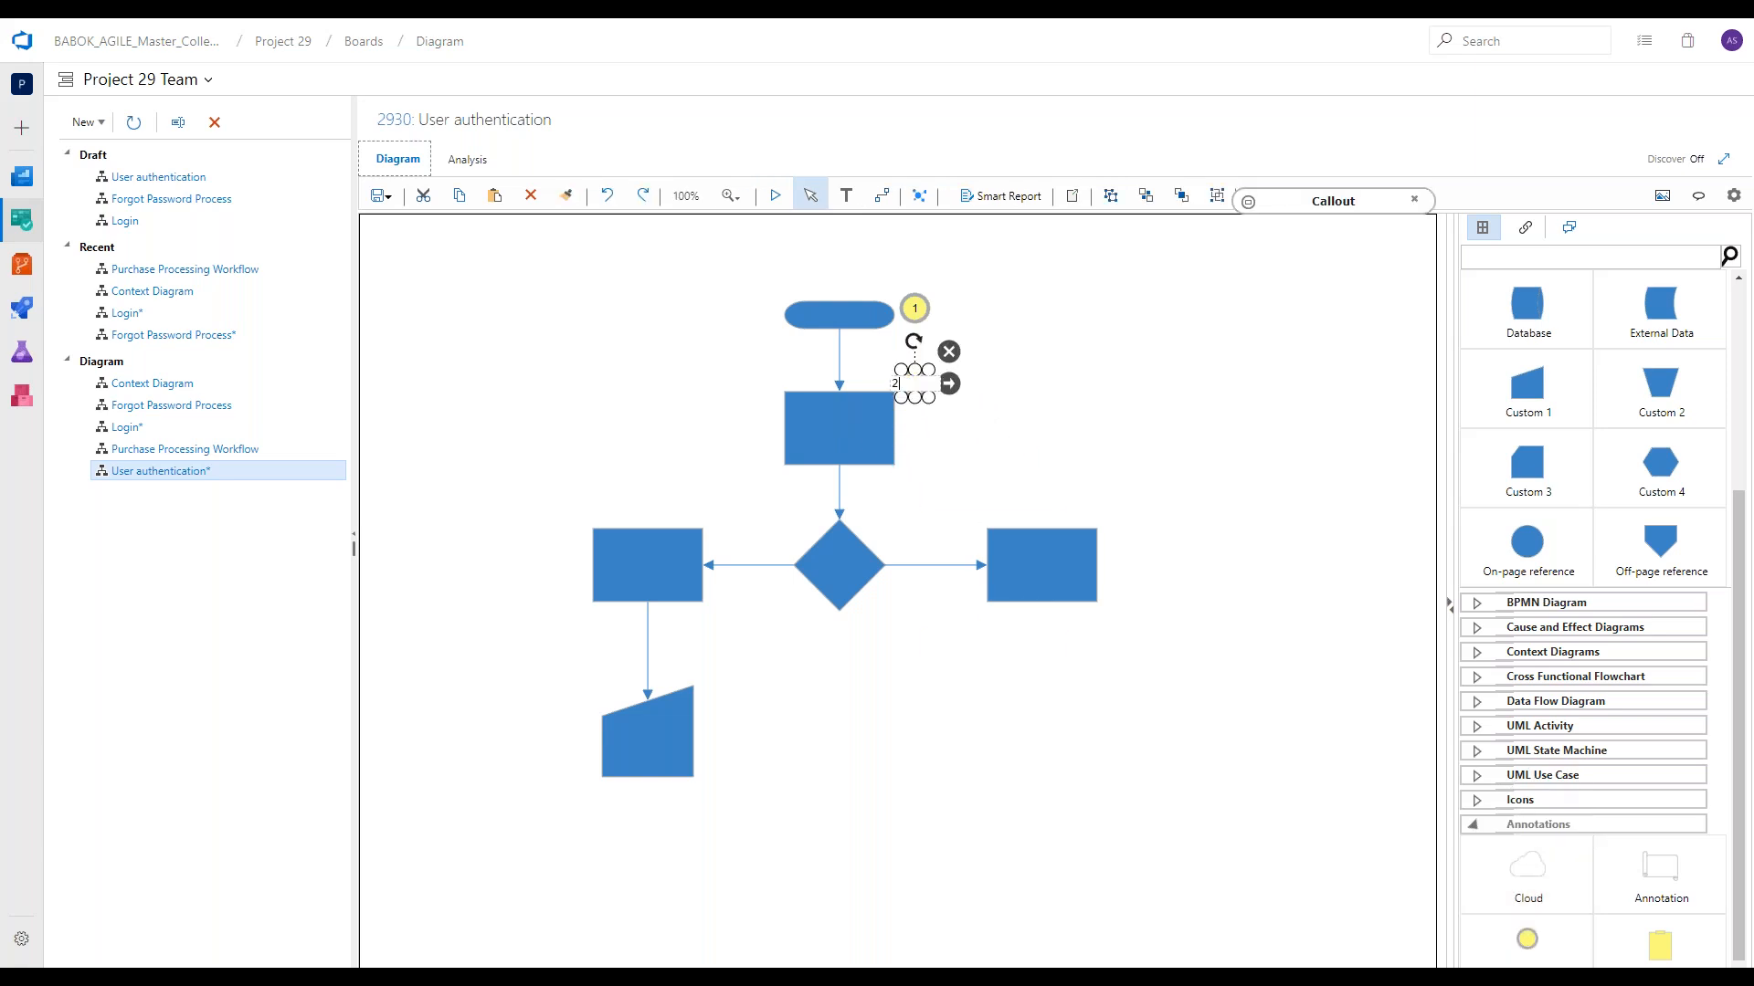
pyautogui.moveTo(1527, 939)
pyautogui.mouseDown()
pyautogui.moveTo(1184, 780)
pyautogui.moveTo(974, 514)
pyautogui.mouseUp()
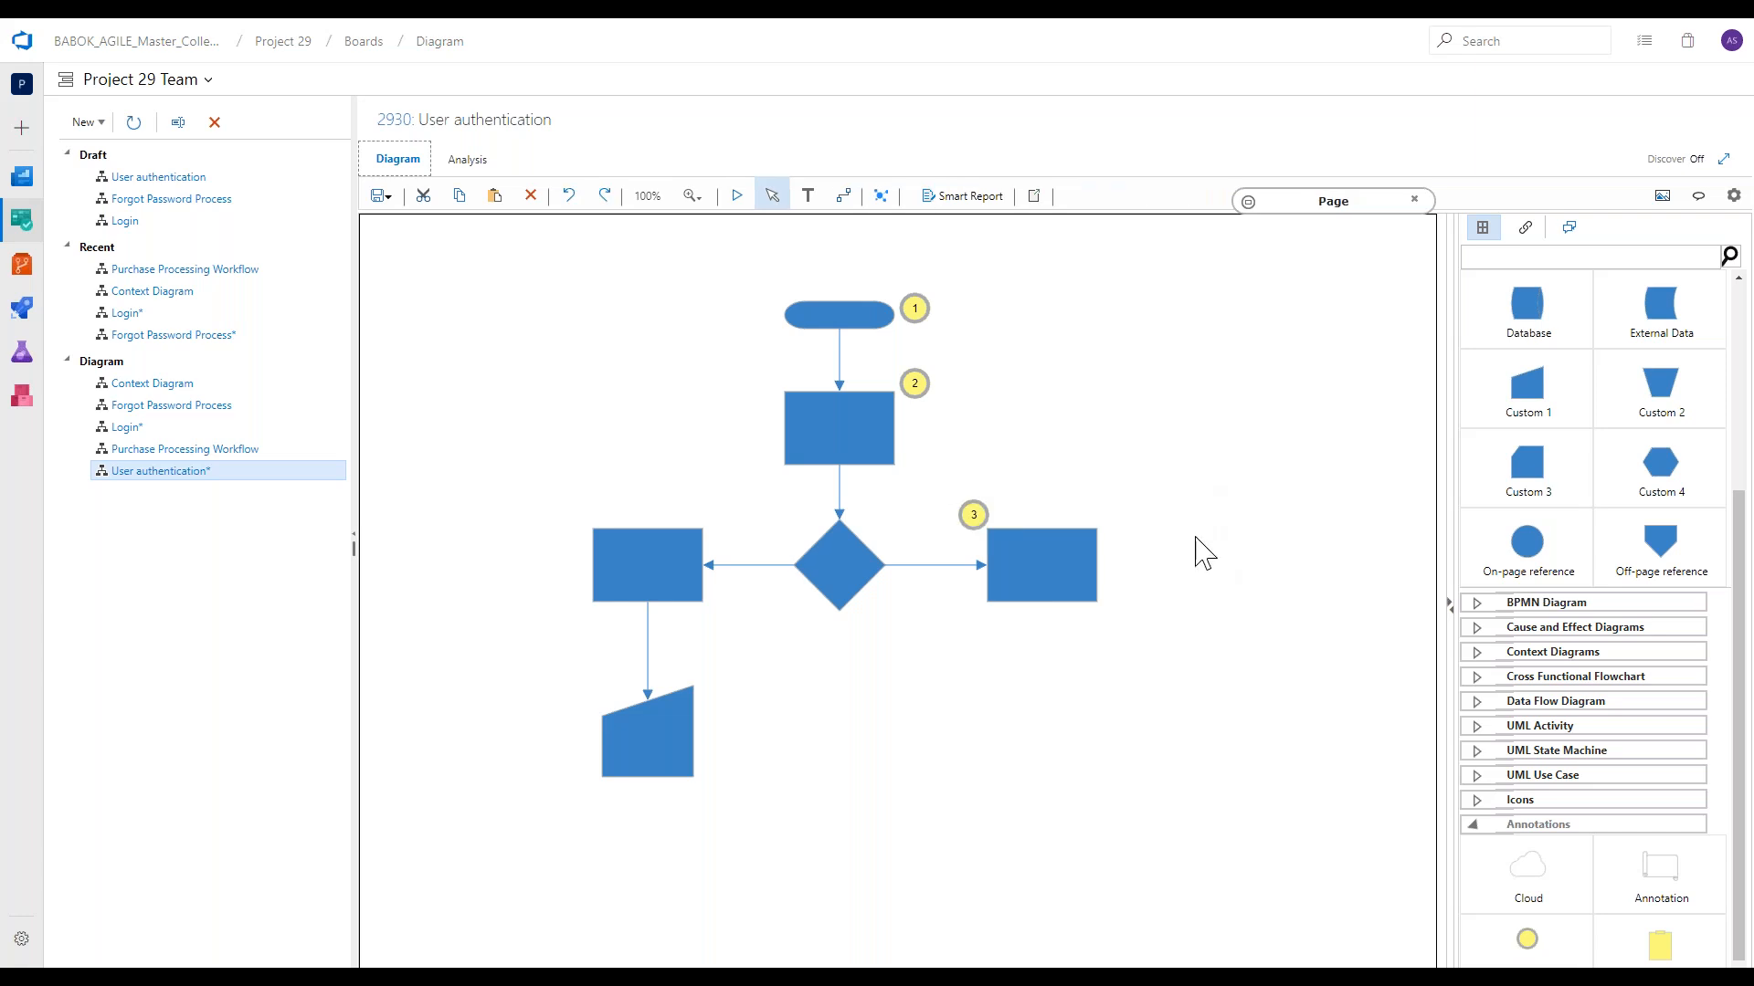
# Place a Notes annotation on the right side of the page with the text "Note ....;".
pyautogui.moveTo(1668, 952); pyautogui.dragTo(1188, 406)
pyautogui.write('Note')
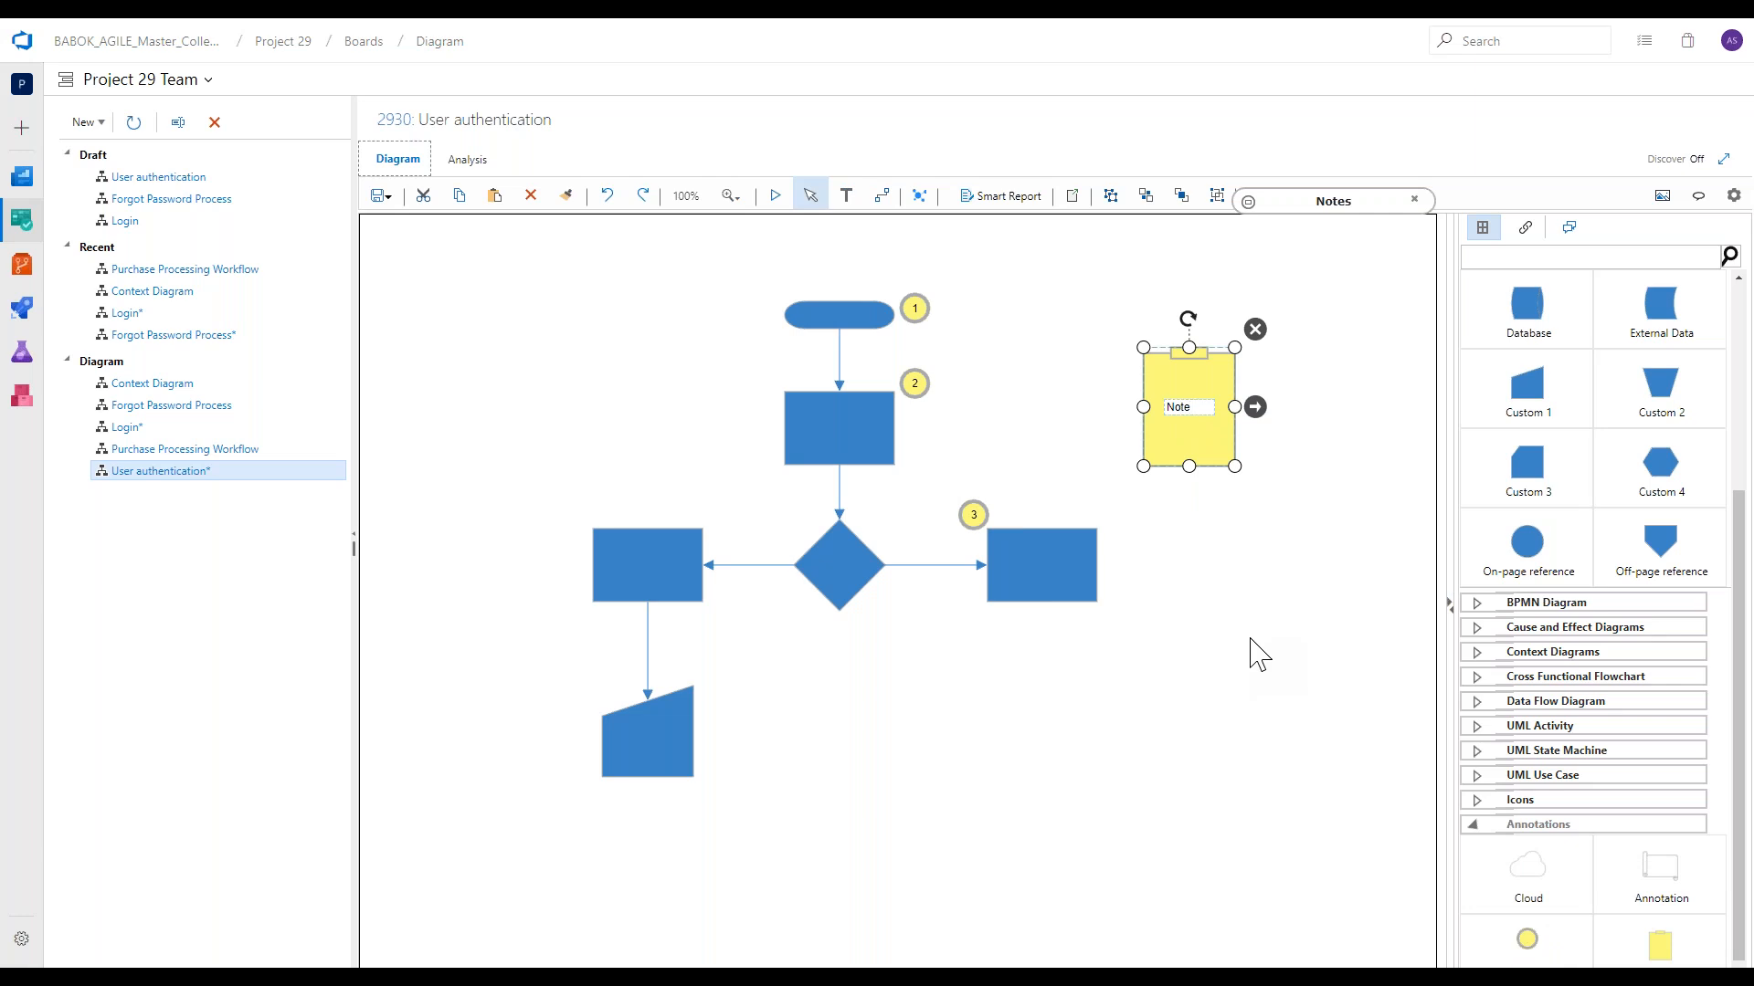
pyautogui.write(' ....')
pyautogui.click(1259, 654)
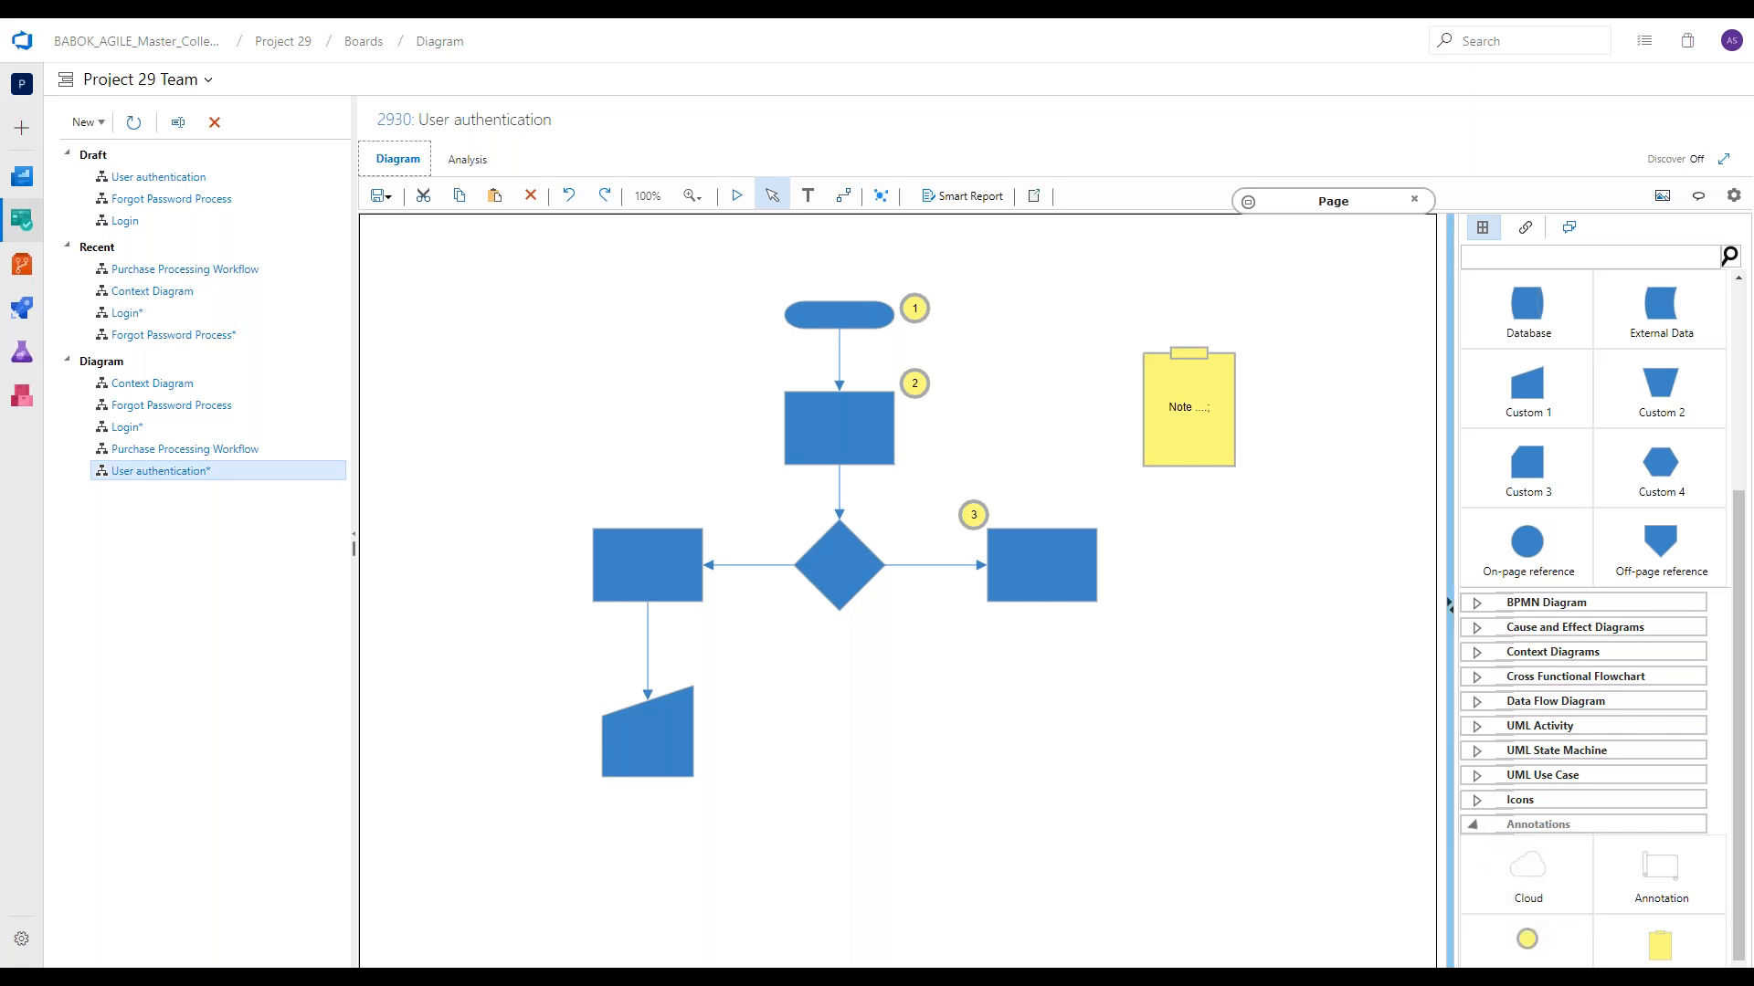
pyautogui.click(1516, 725)
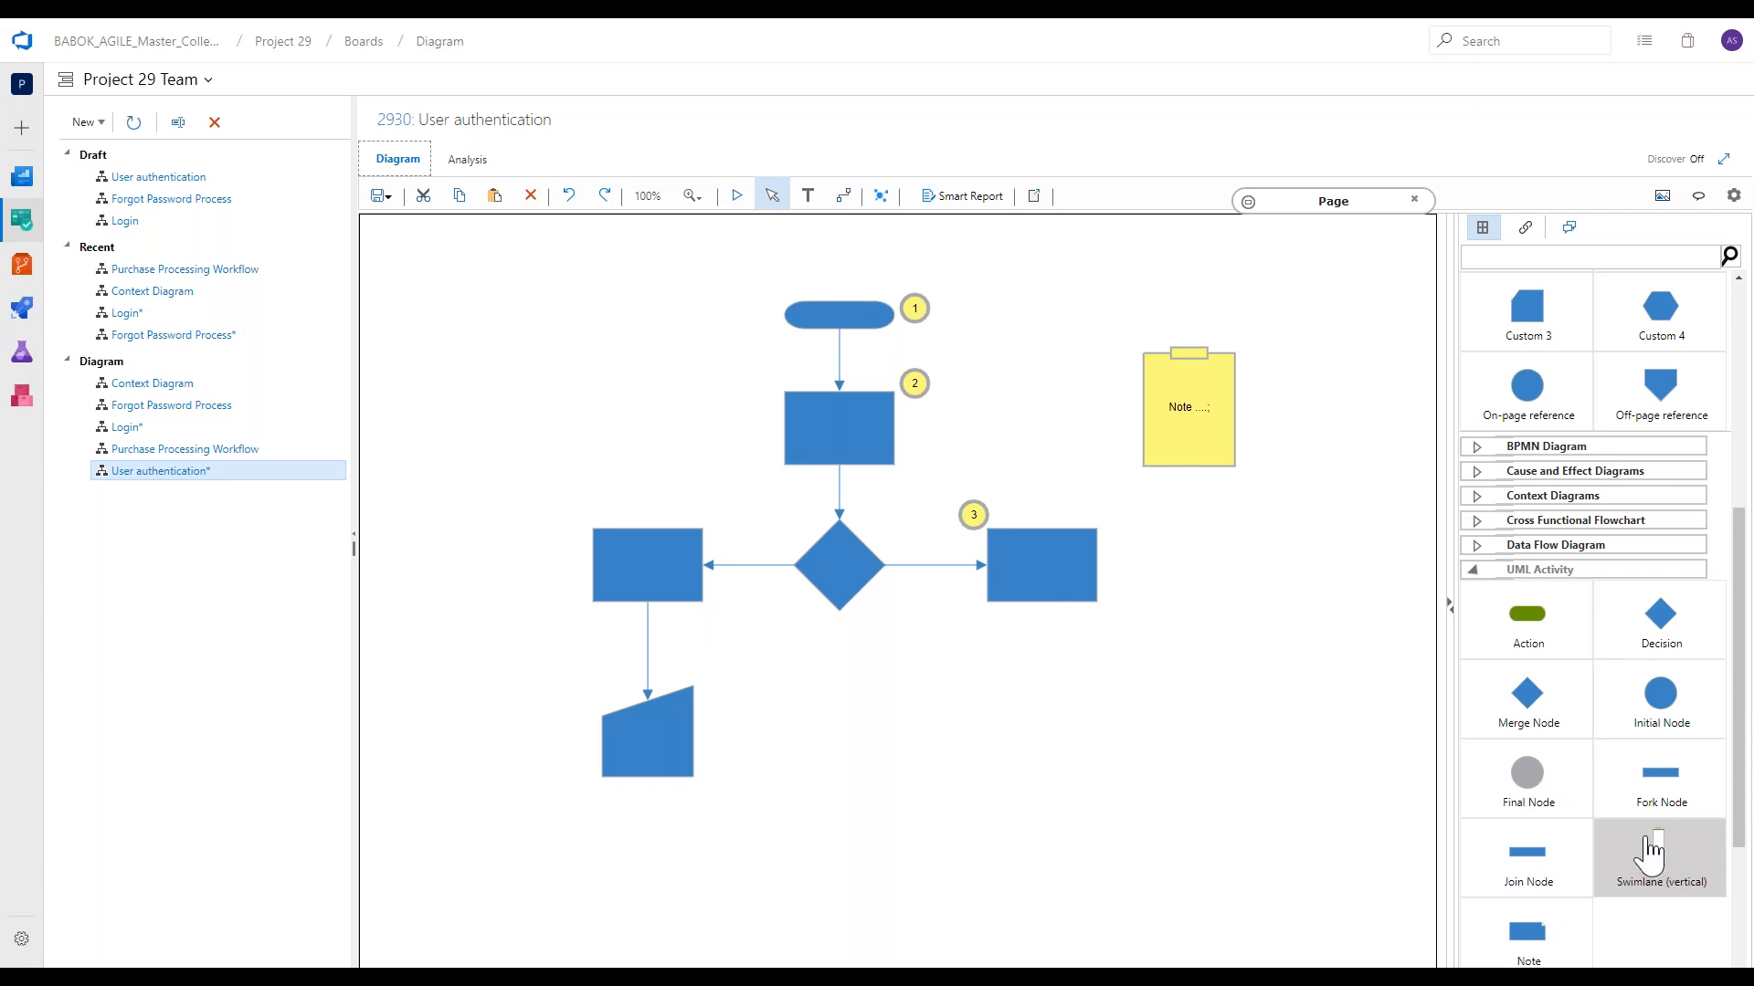
pyautogui.click(1543, 570)
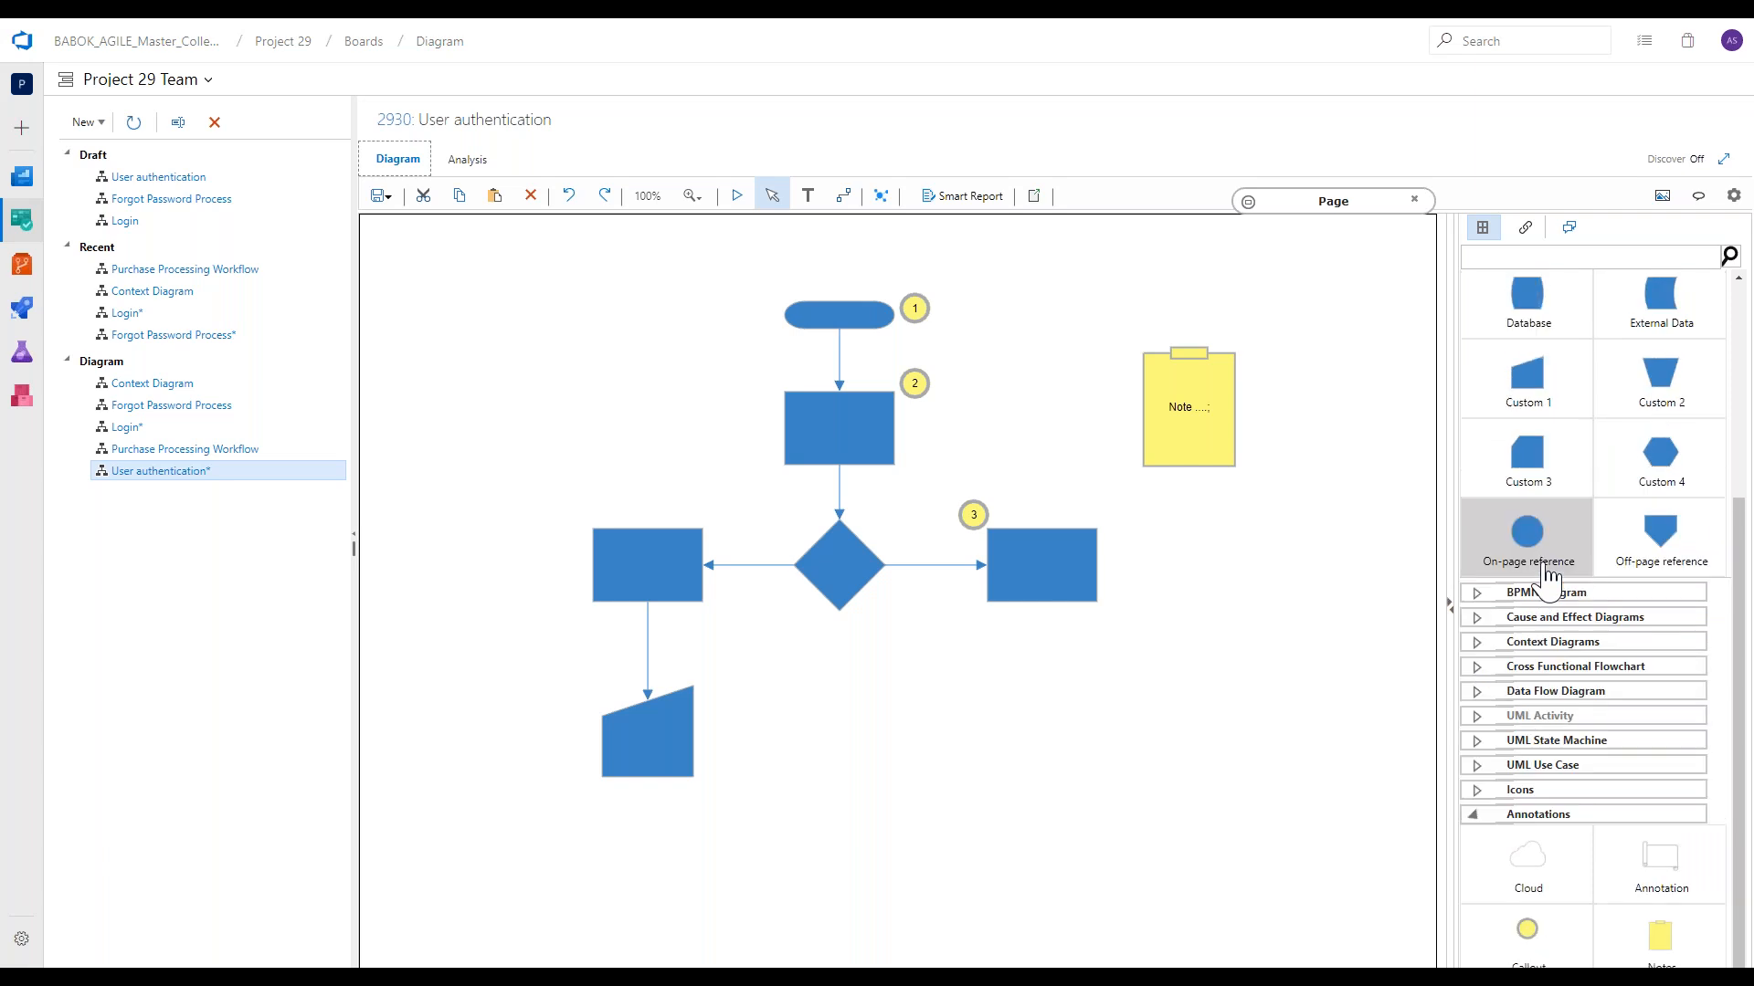
# Place a Home icon from the Icons shapes in the page's upper-right corner, above the note, and collapse the Icons group.
pyautogui.click(1582, 814)
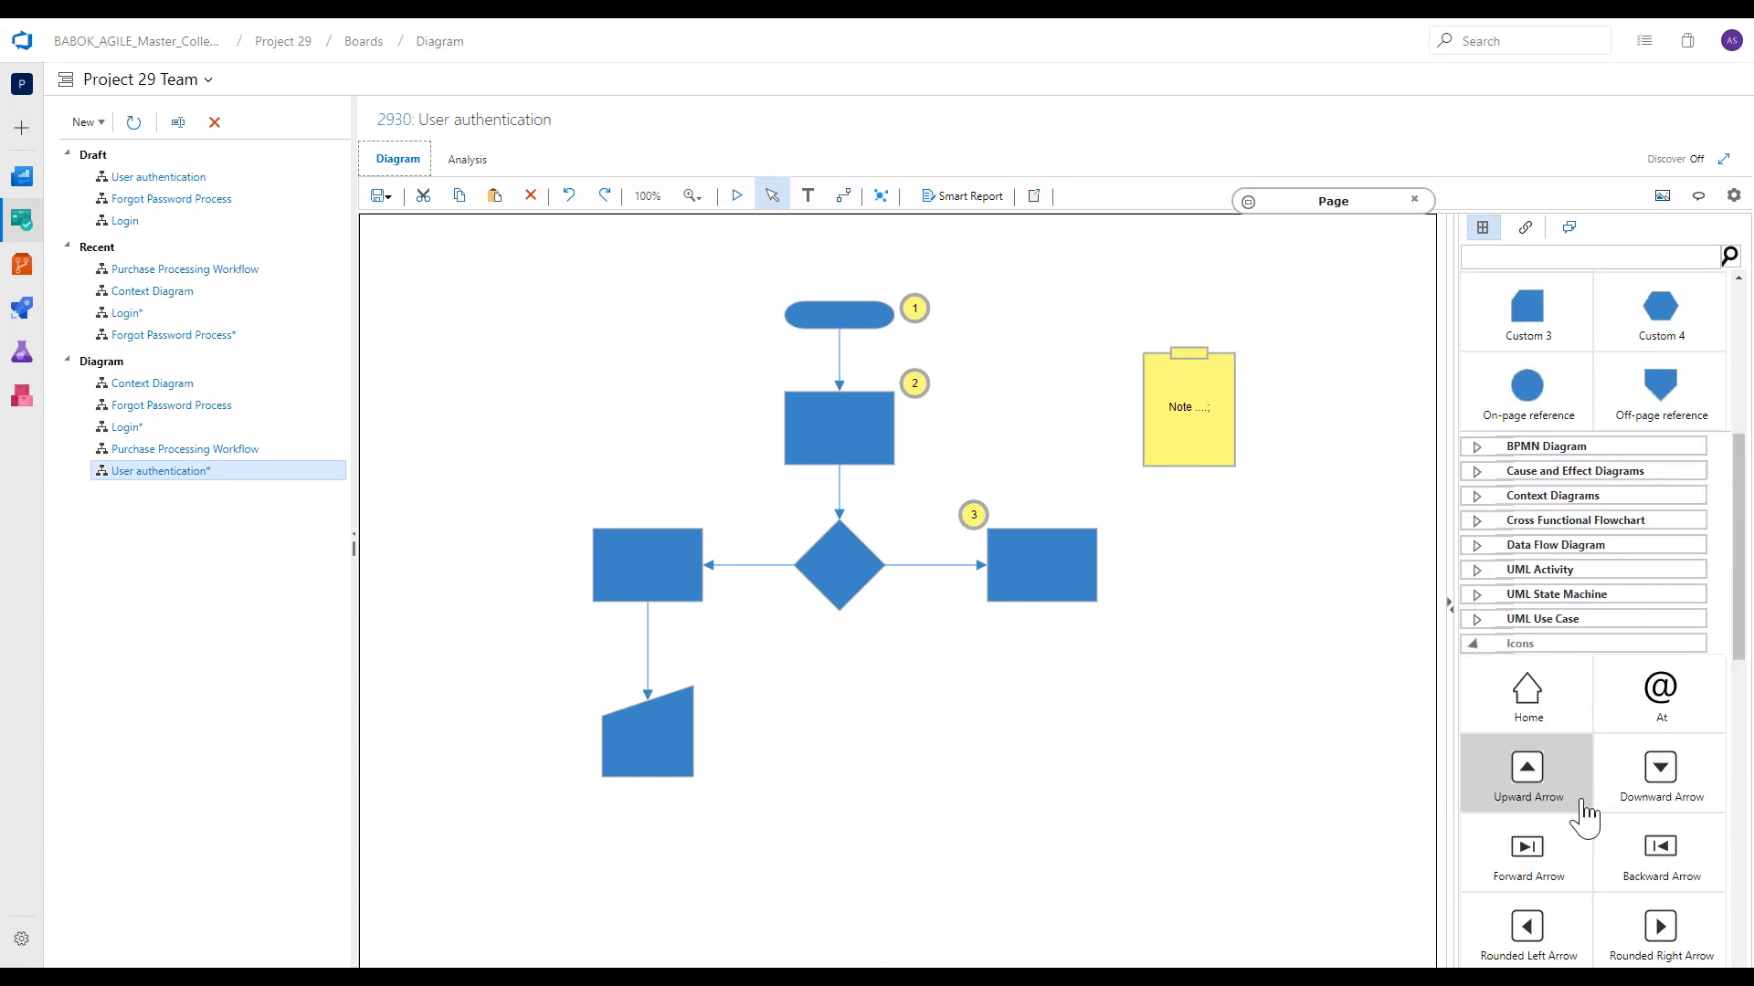
pyautogui.moveTo(1570, 732); pyautogui.dragTo(1352, 254)
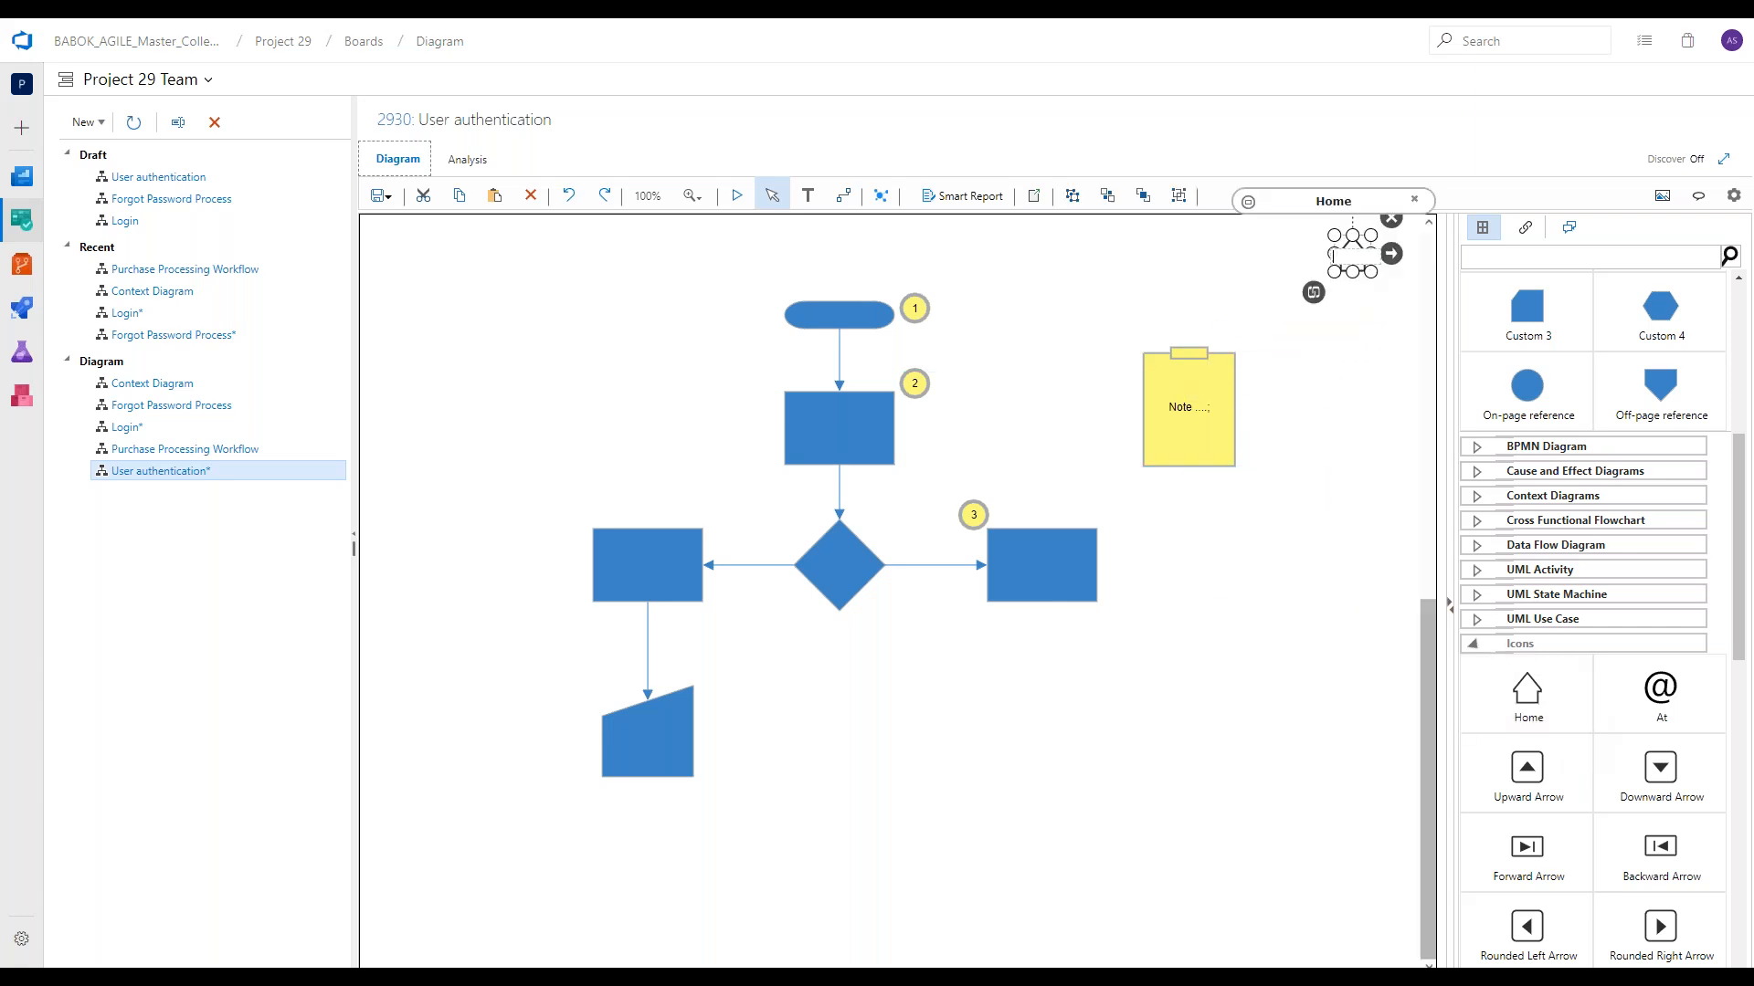
pyautogui.click(1349, 303)
pyautogui.click(1352, 257)
pyautogui.scroll(-3, 1500, 717)
pyautogui.scroll(5, 1495, 717)
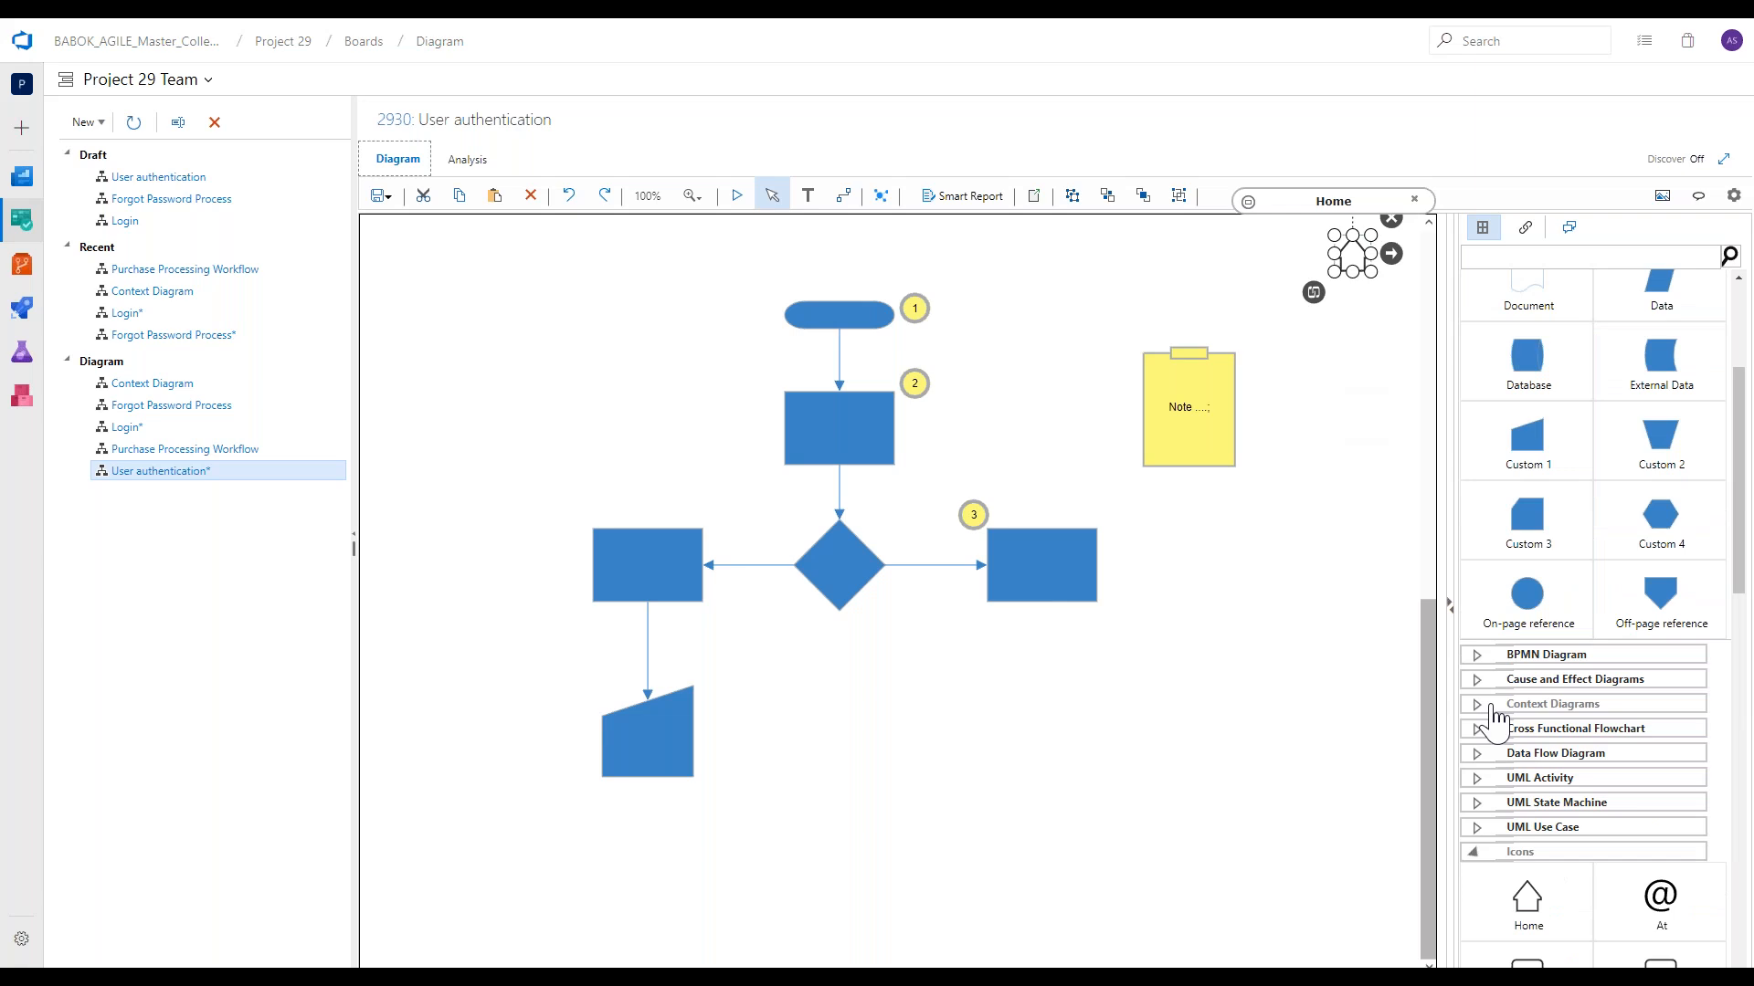
pyautogui.click(1516, 854)
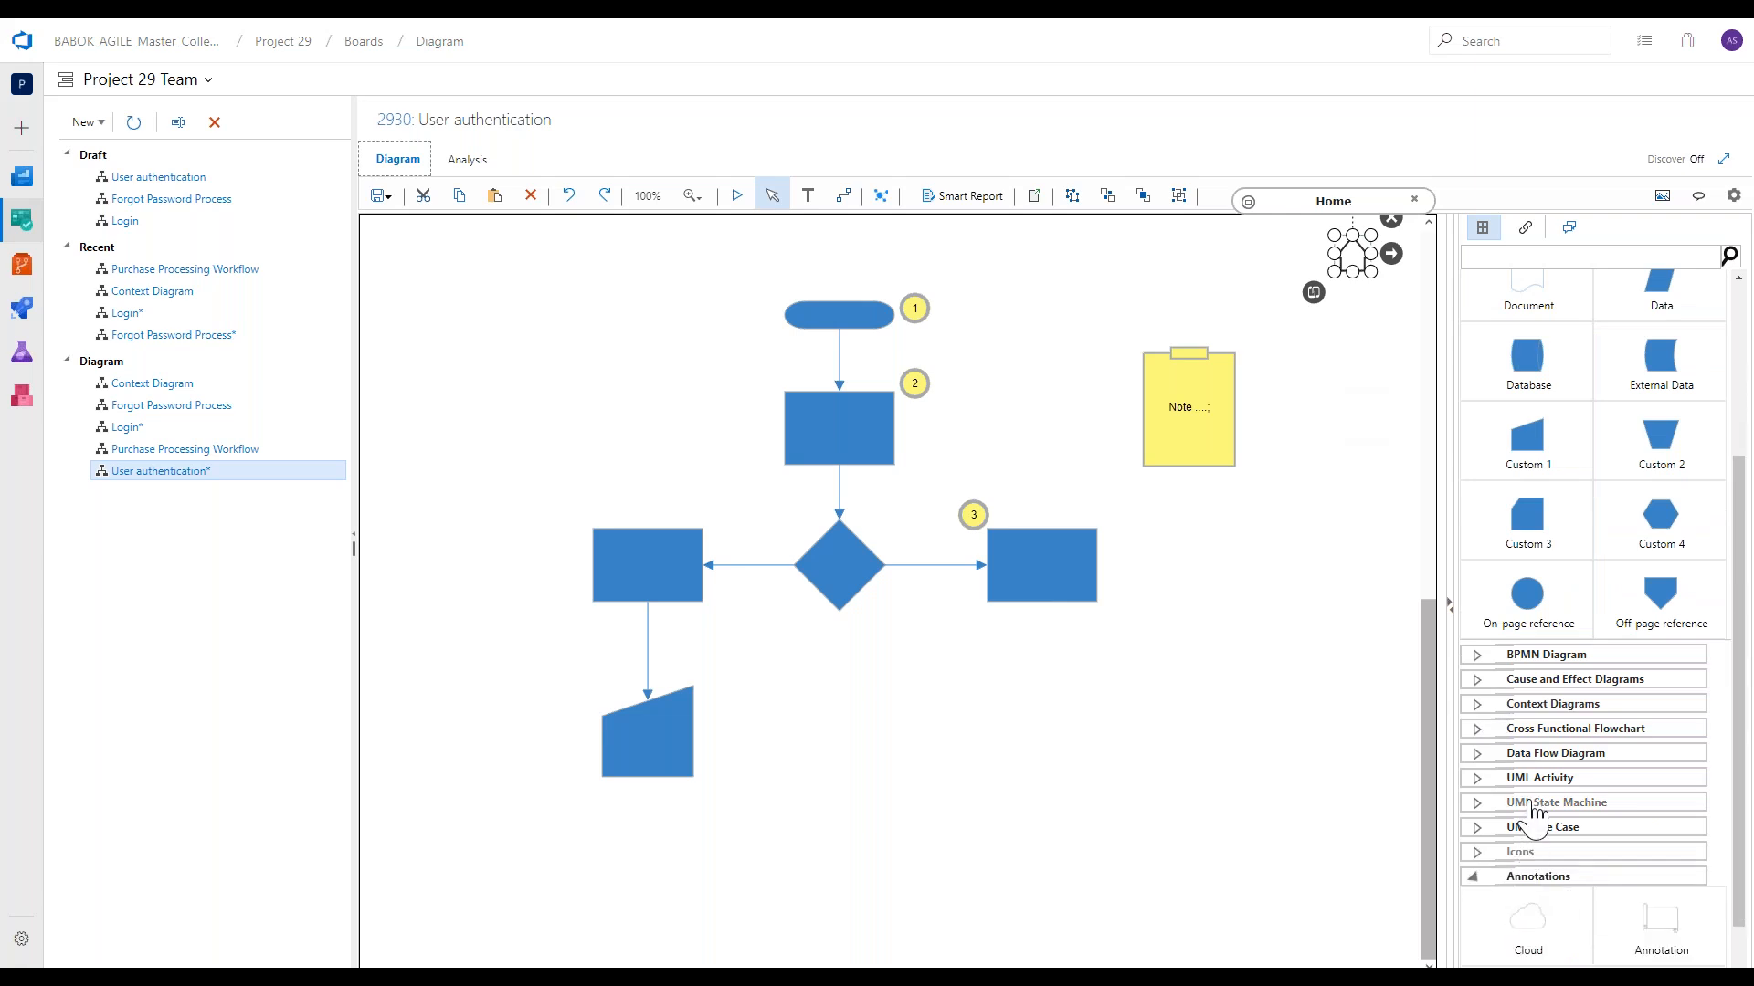
# Look over the Business Object Model shapes and collapse the Business Object Model and Basic Flowchart groups.
pyautogui.scroll(3, 1531, 816)
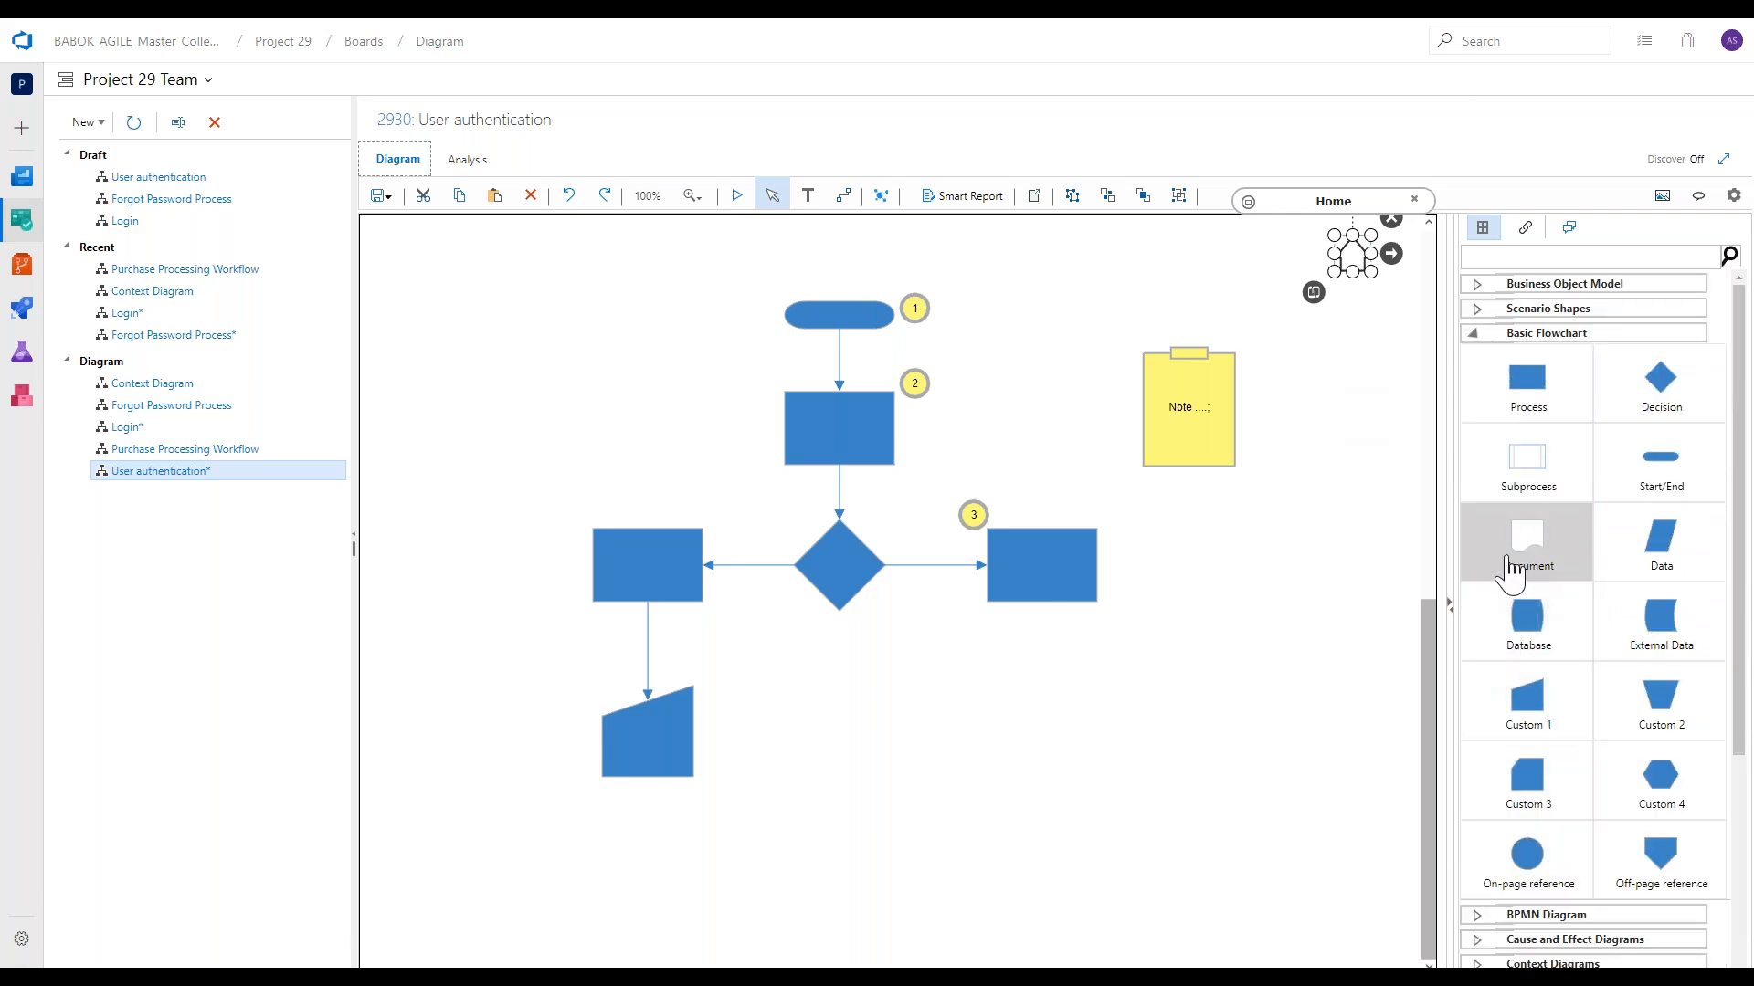
pyautogui.click(1536, 285)
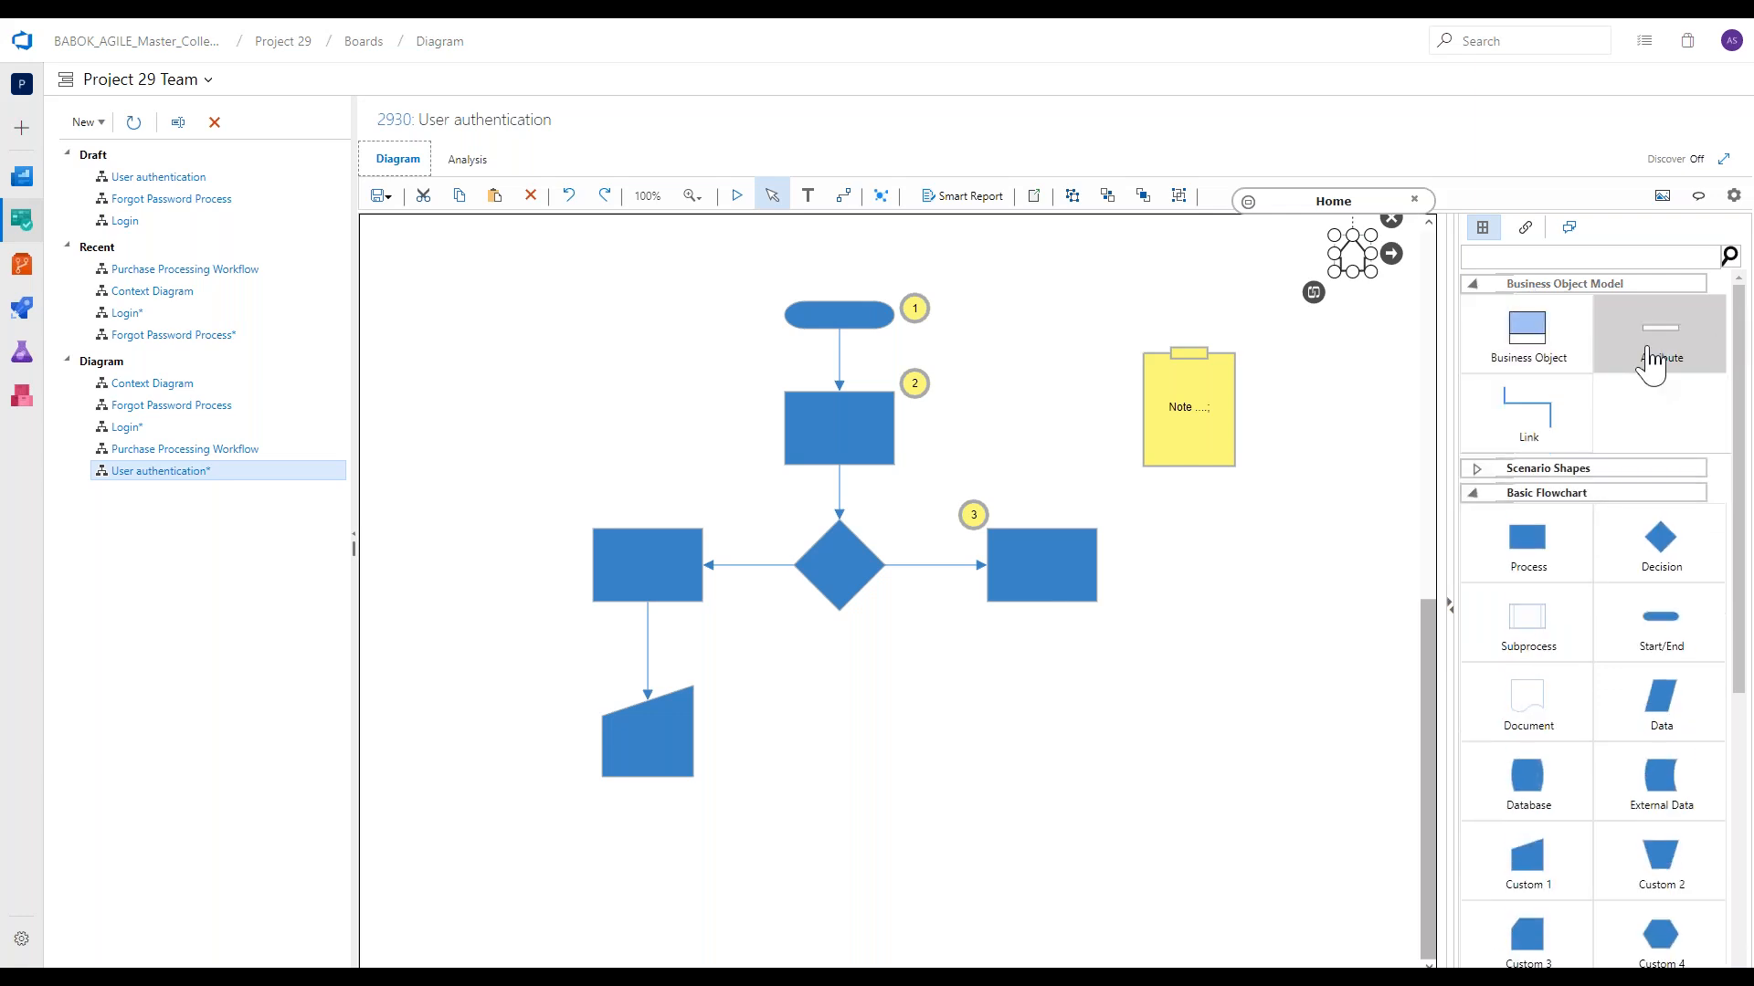
pyautogui.click(1402, 537)
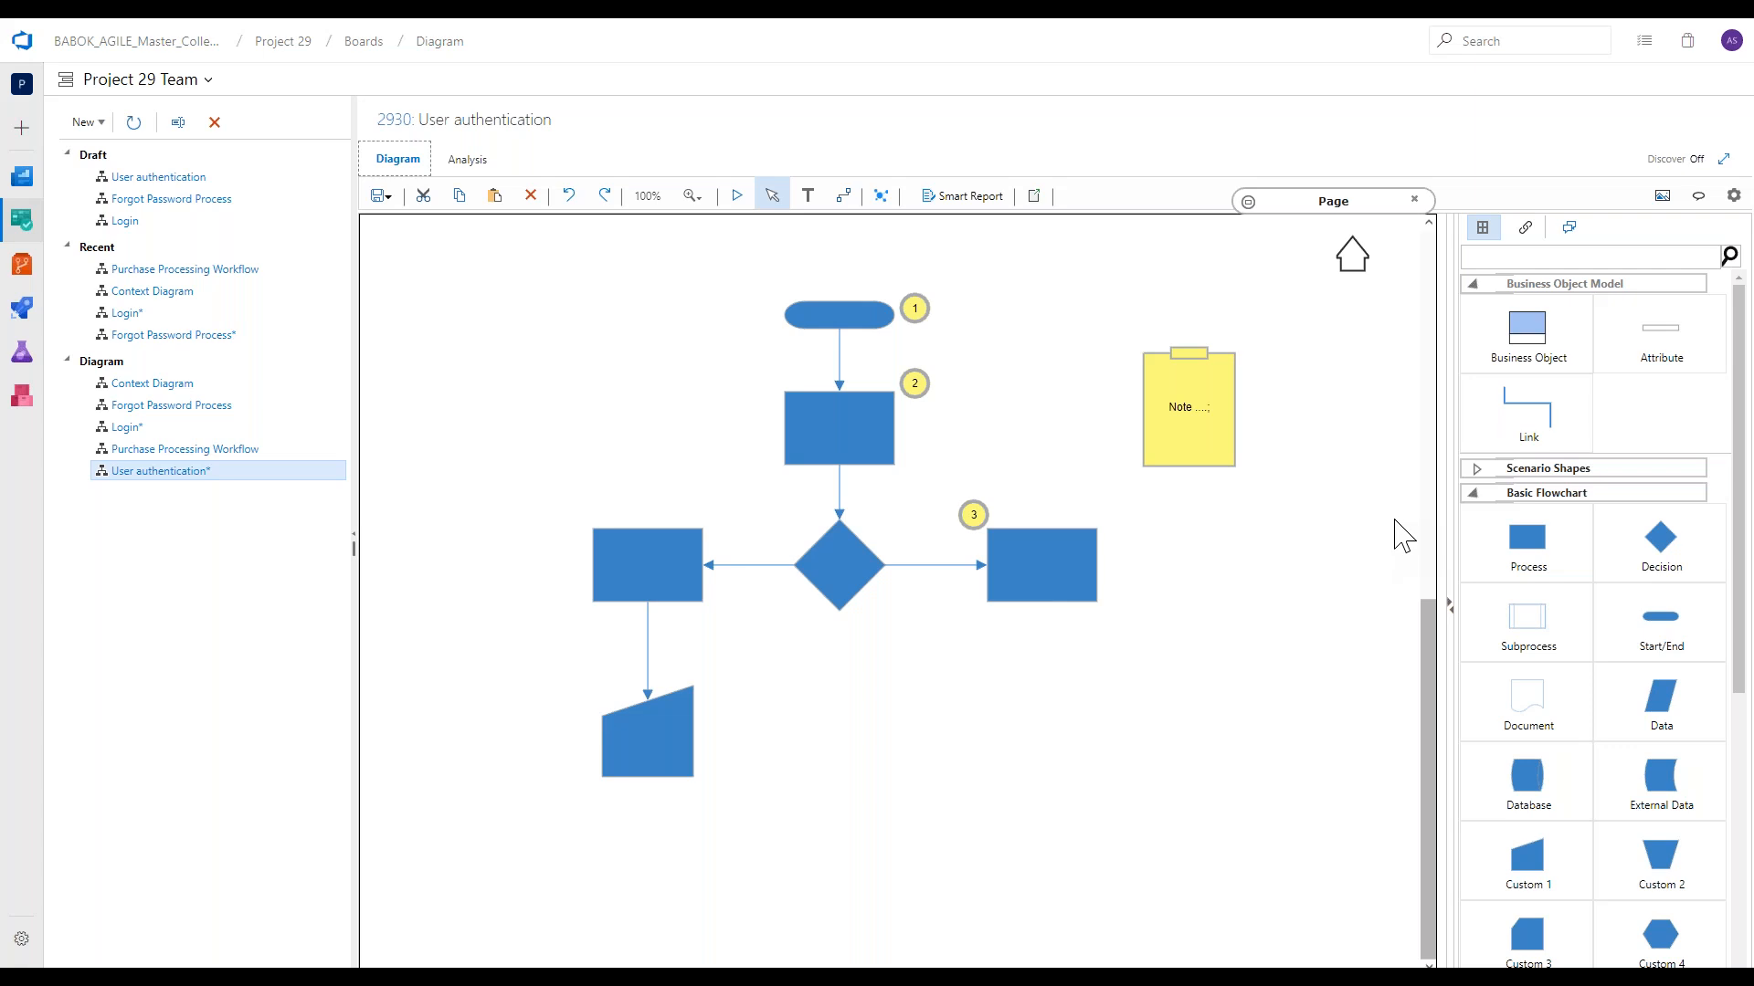
pyautogui.click(1549, 285)
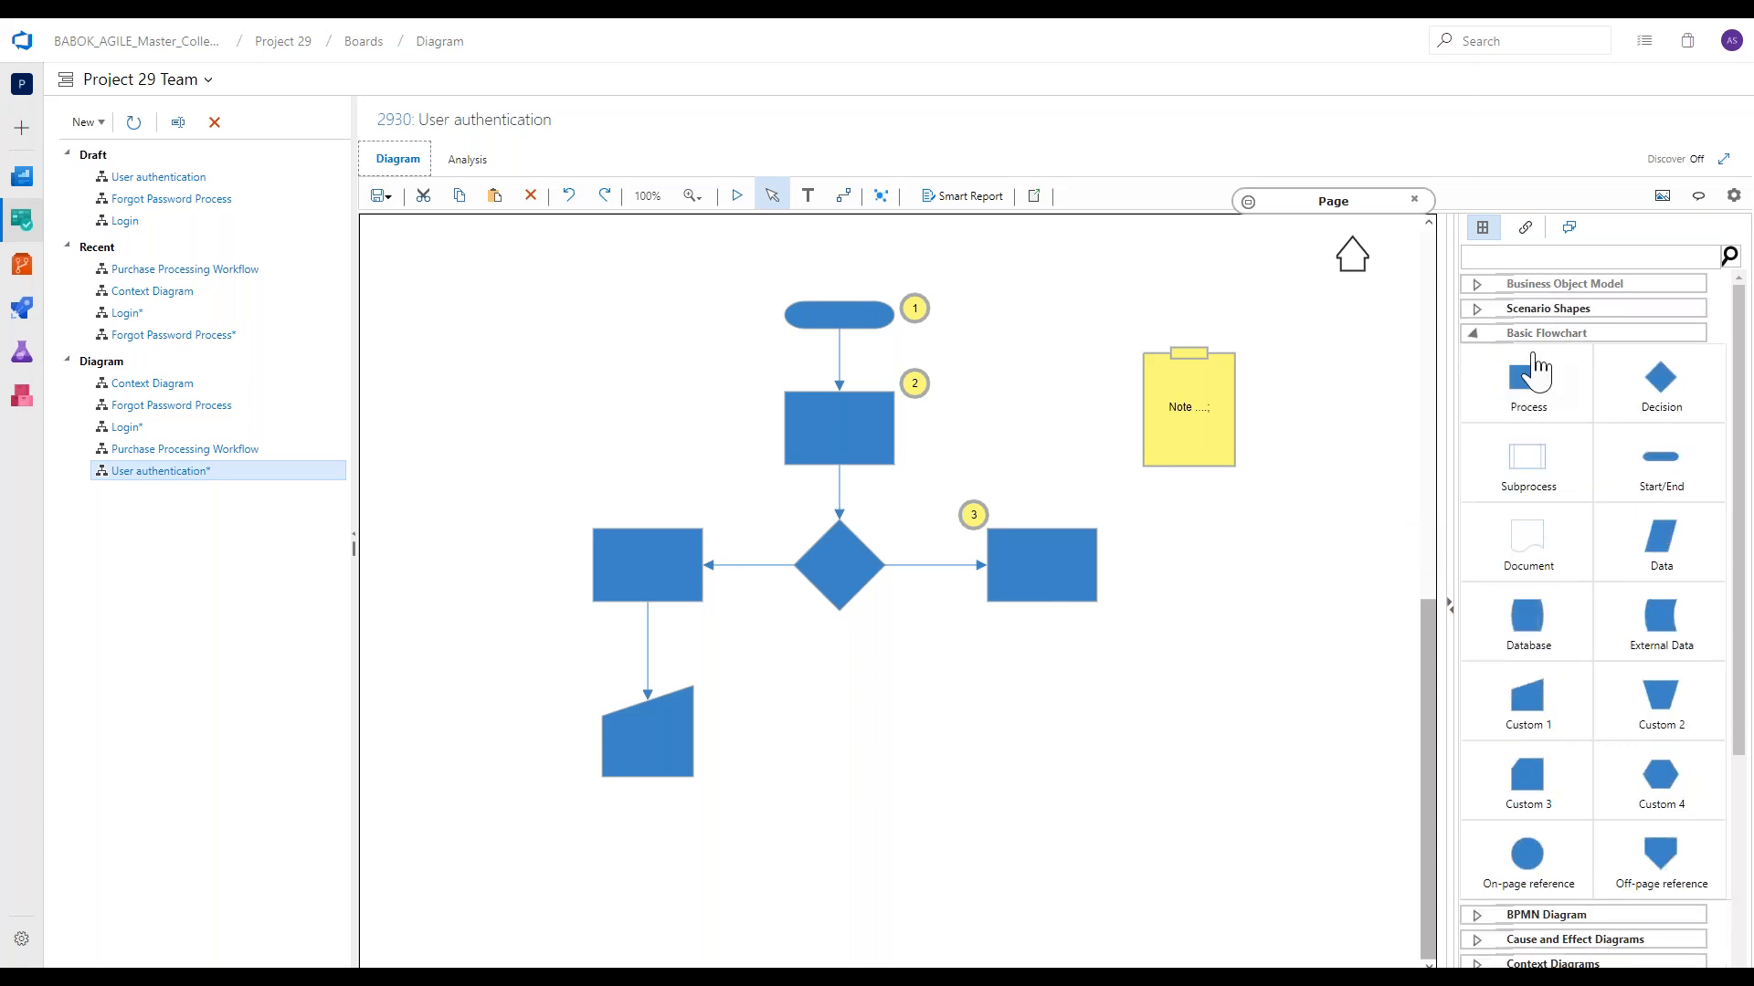
pyautogui.click(1545, 334)
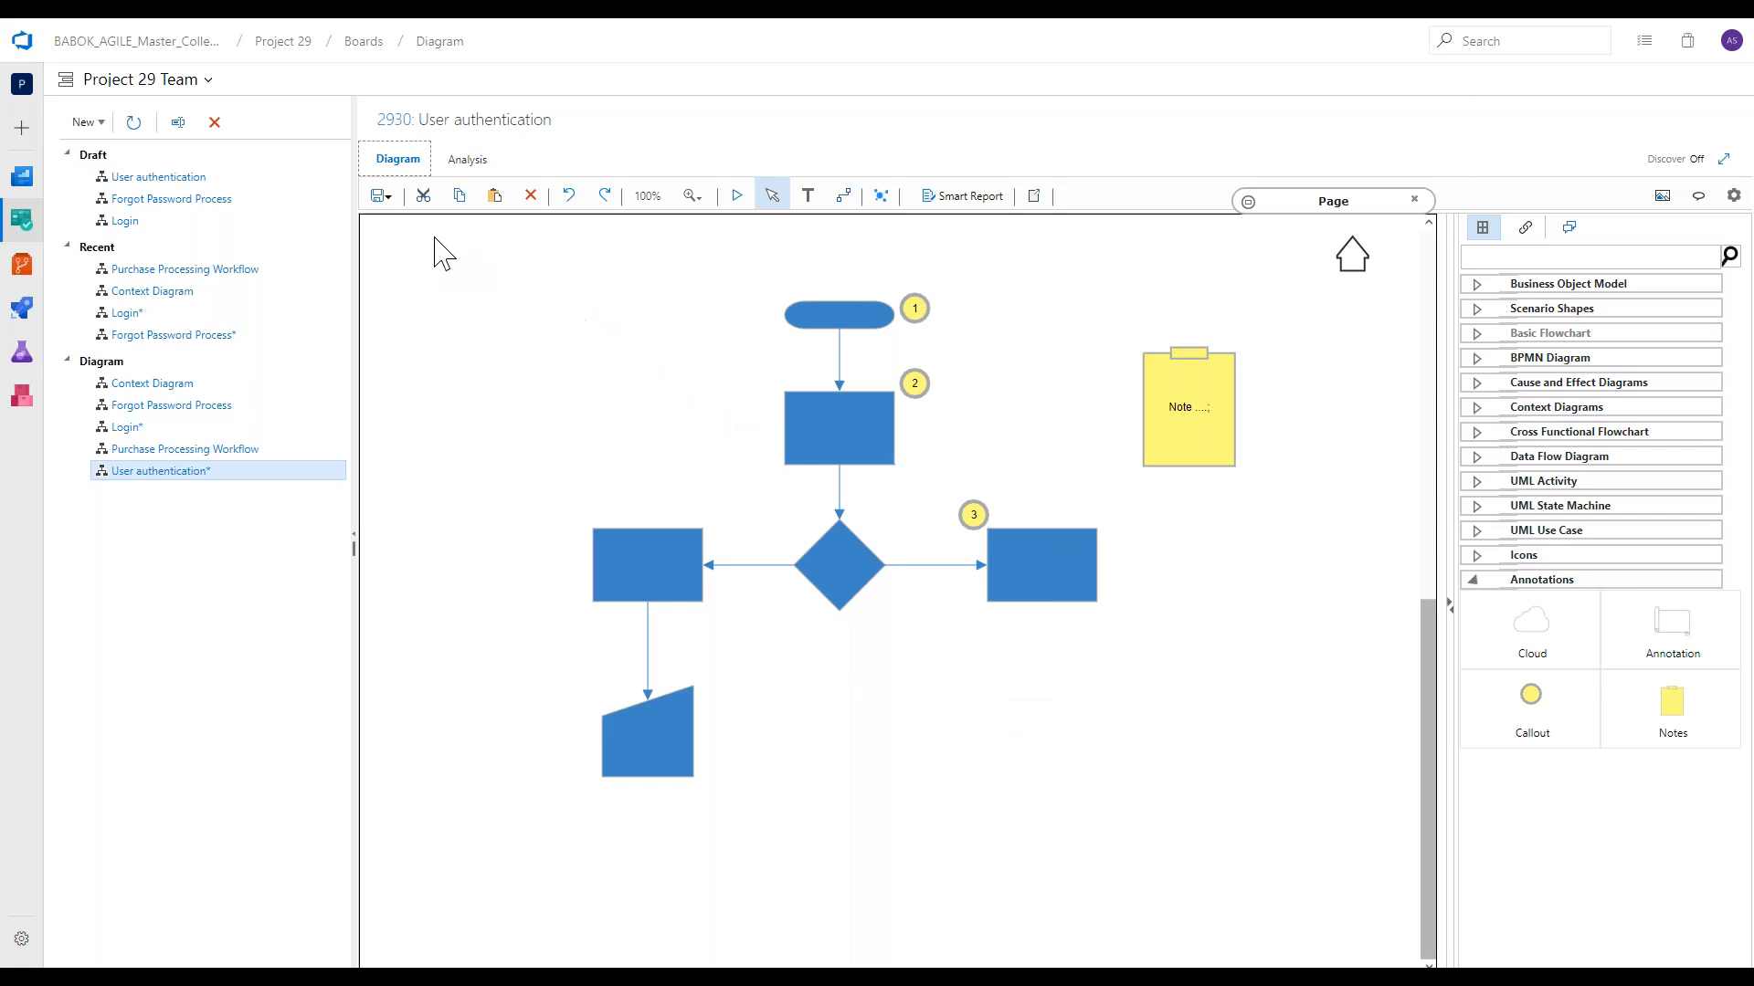
# Save the User authentication diagram and check in its changes.
pyautogui.click(382, 197)
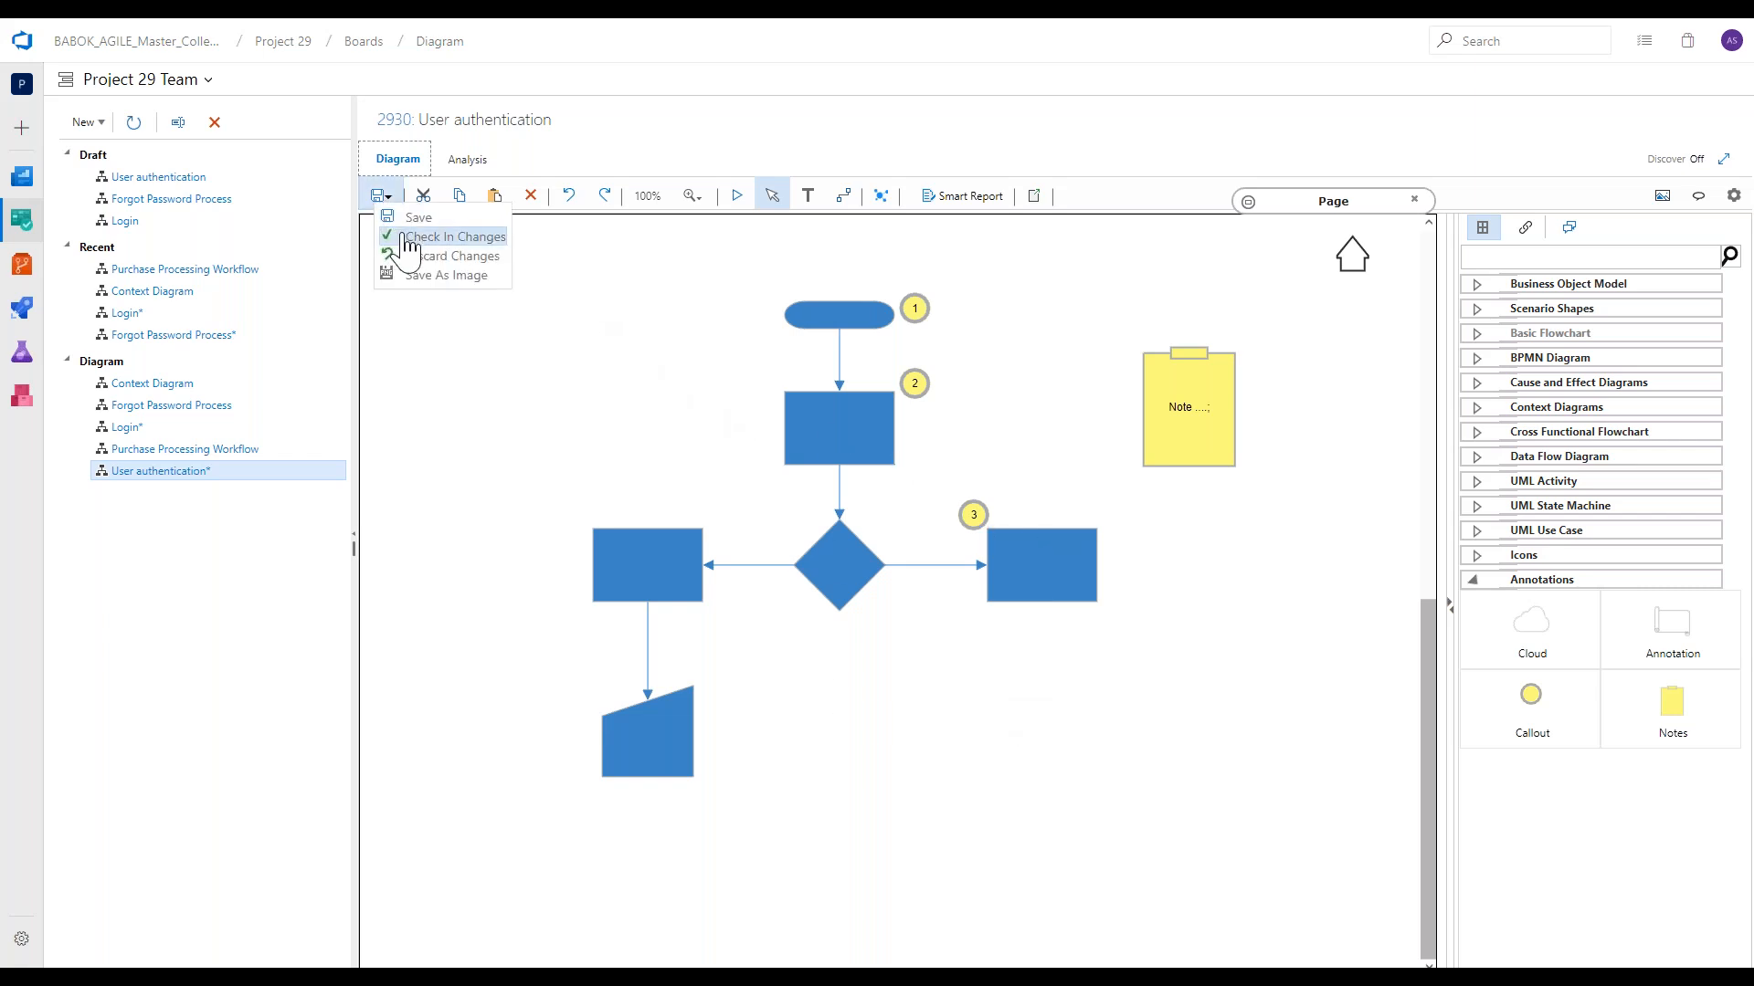
pyautogui.click(420, 217)
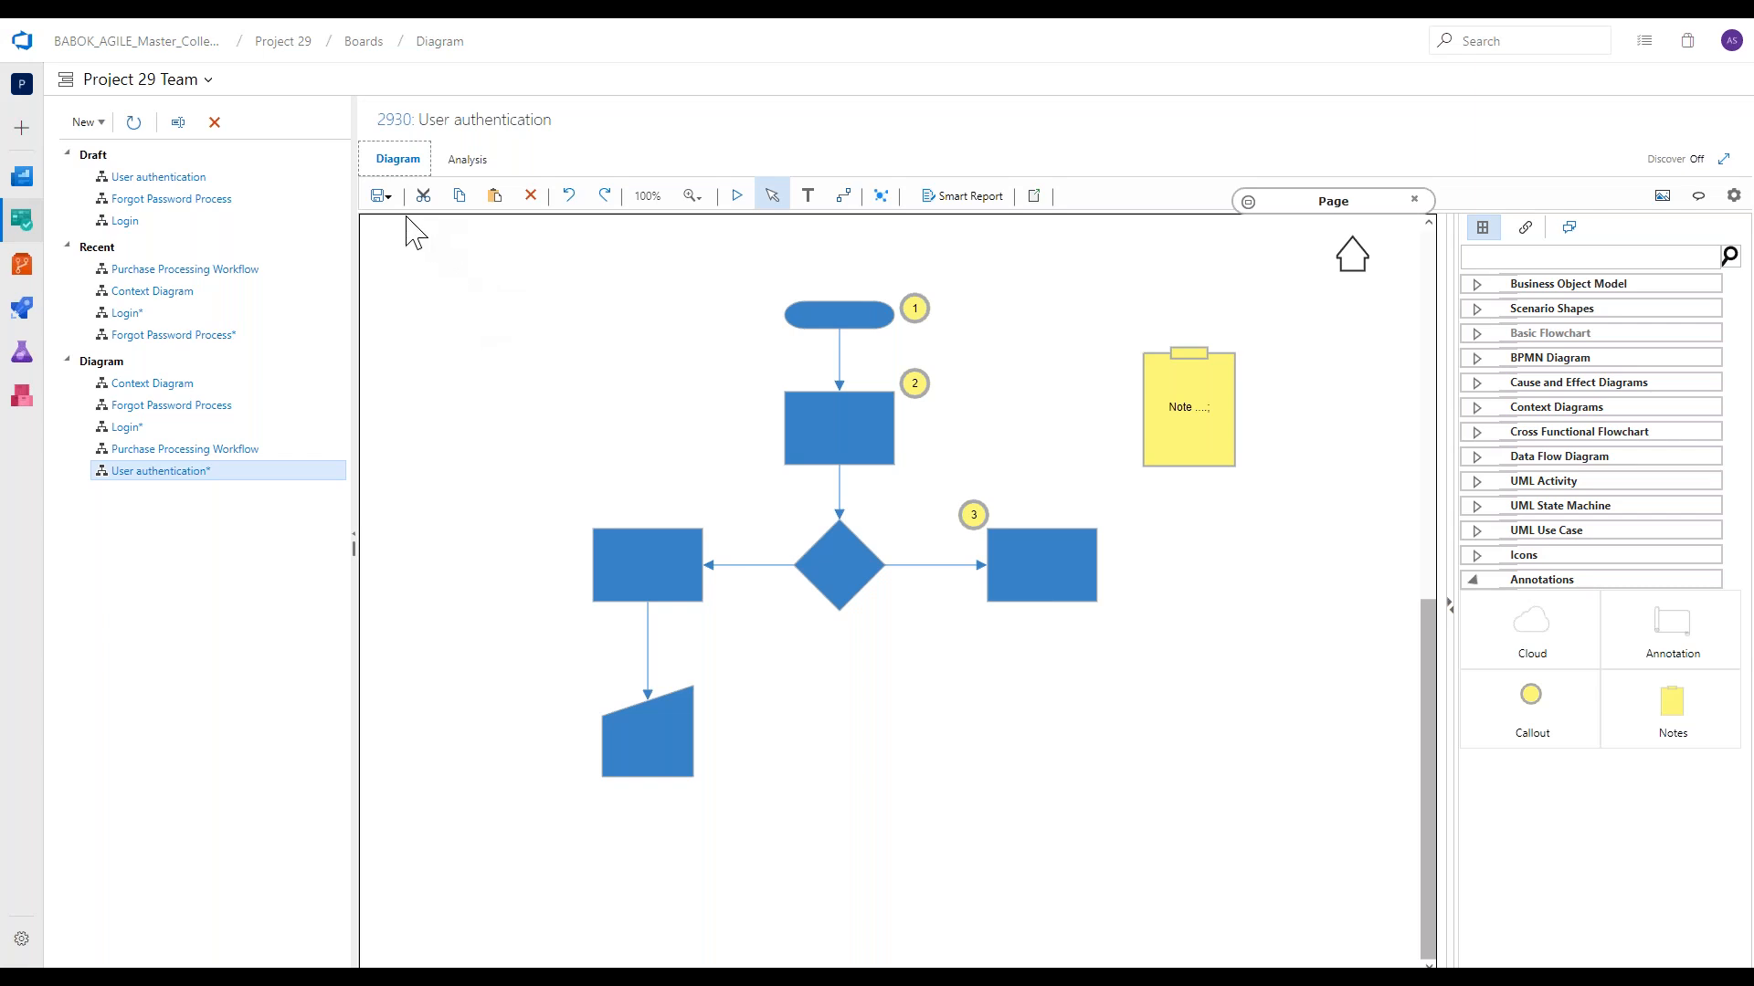
pyautogui.click(384, 197)
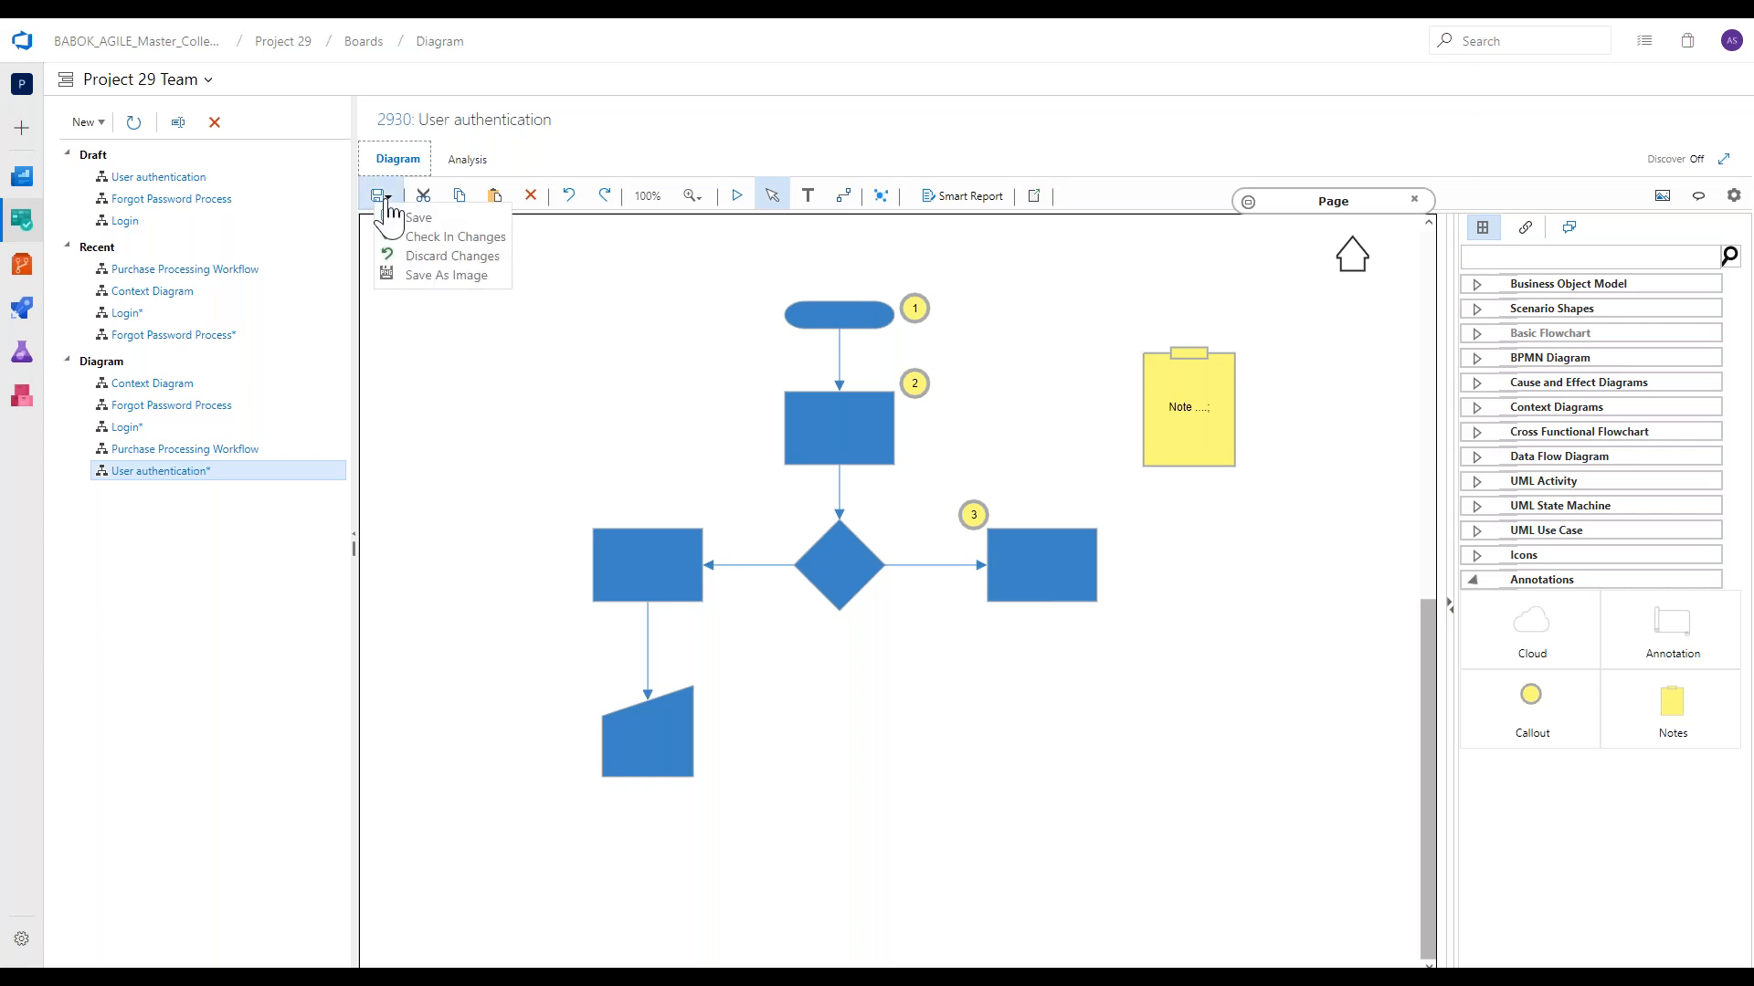
pyautogui.click(413, 240)
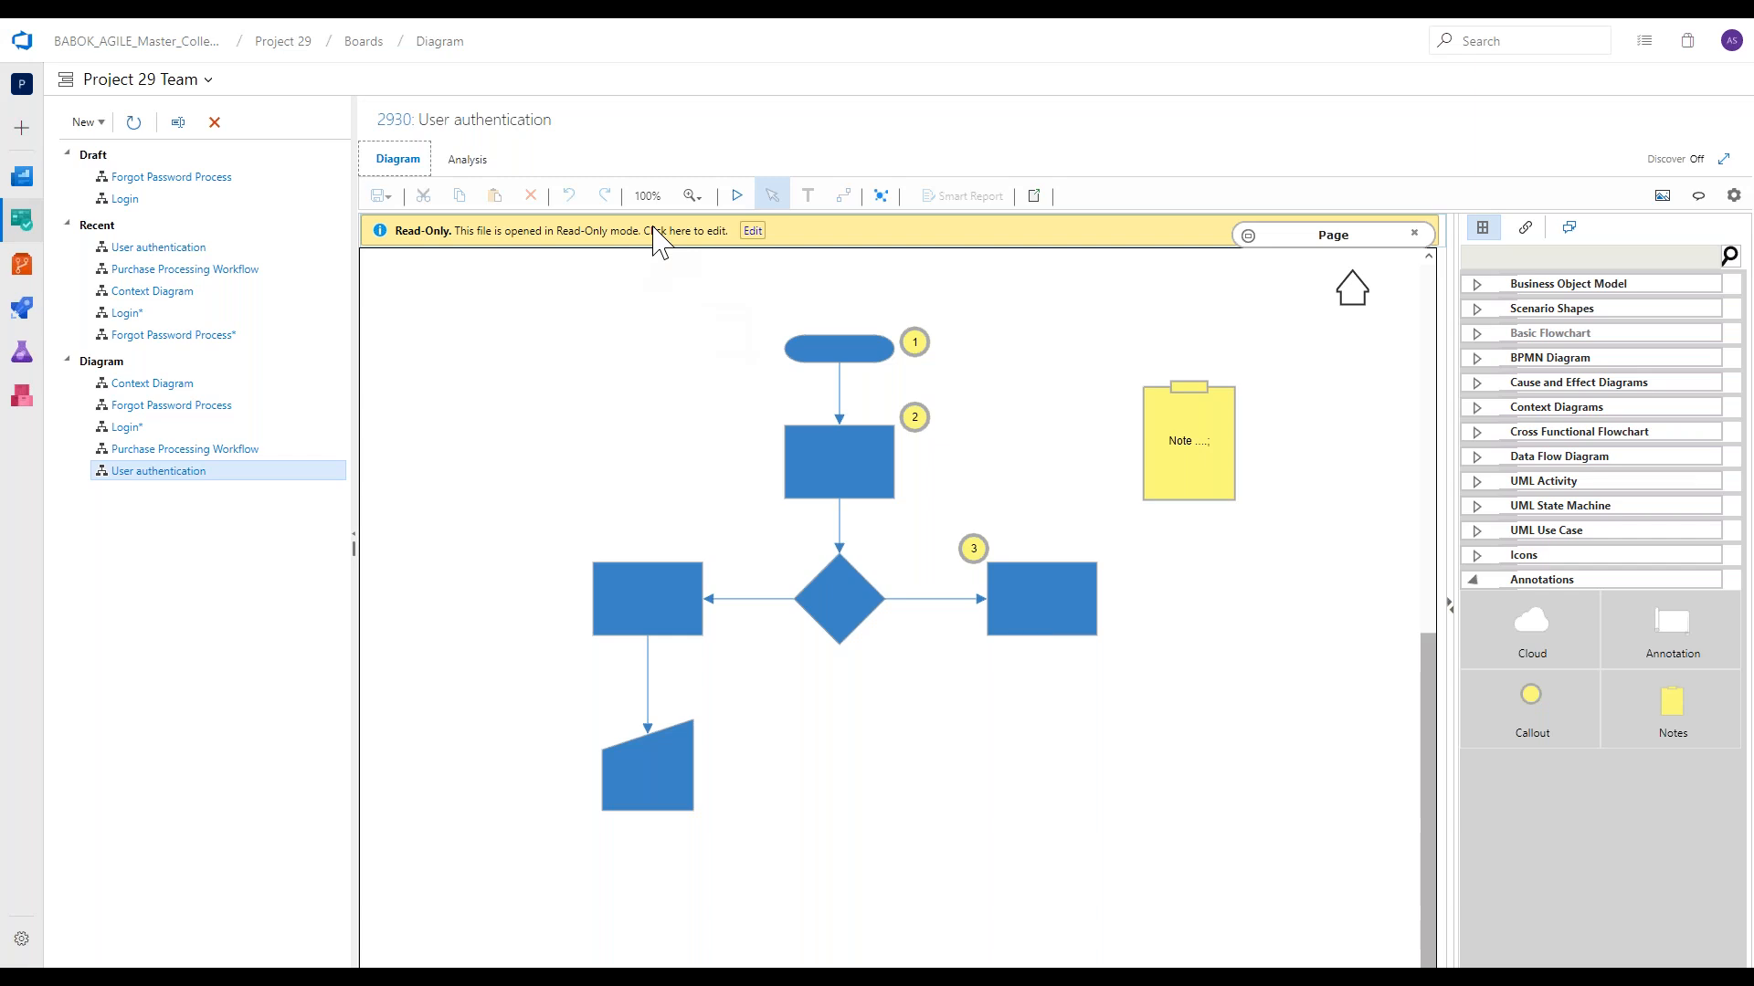
# Reopen the checked-in User authentication diagram for editing and look over its saving options.
pyautogui.click(753, 232)
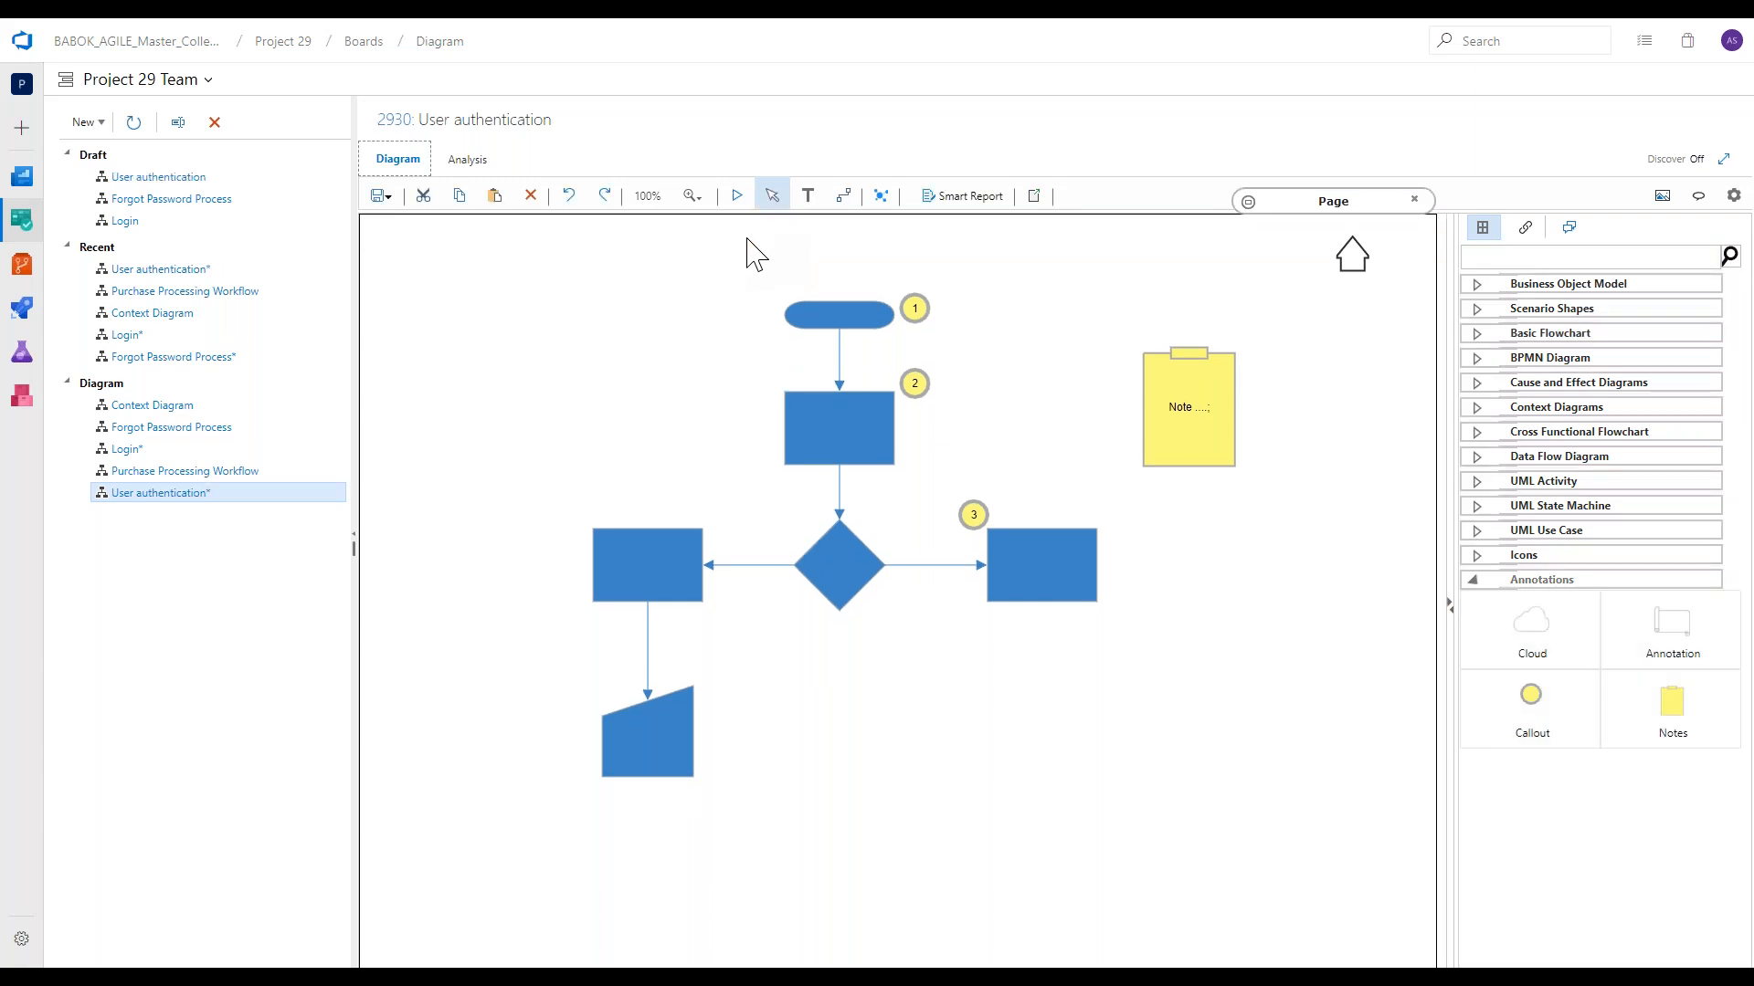
pyautogui.click(381, 199)
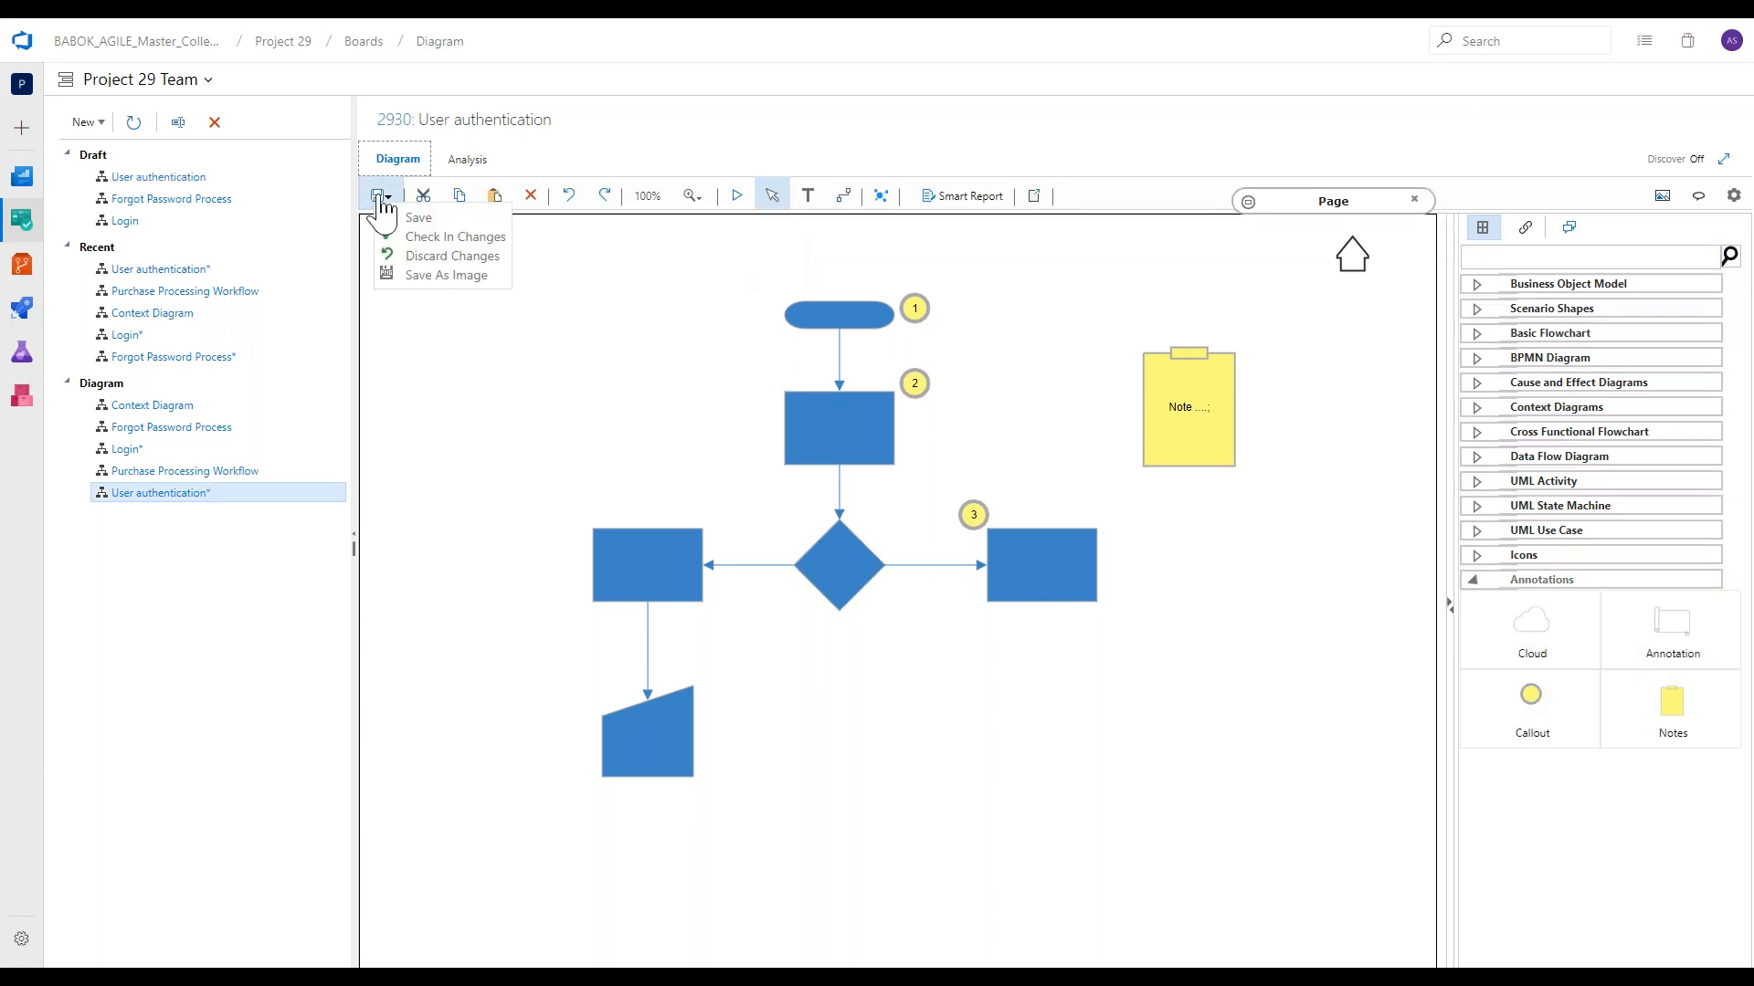
pyautogui.click(557, 264)
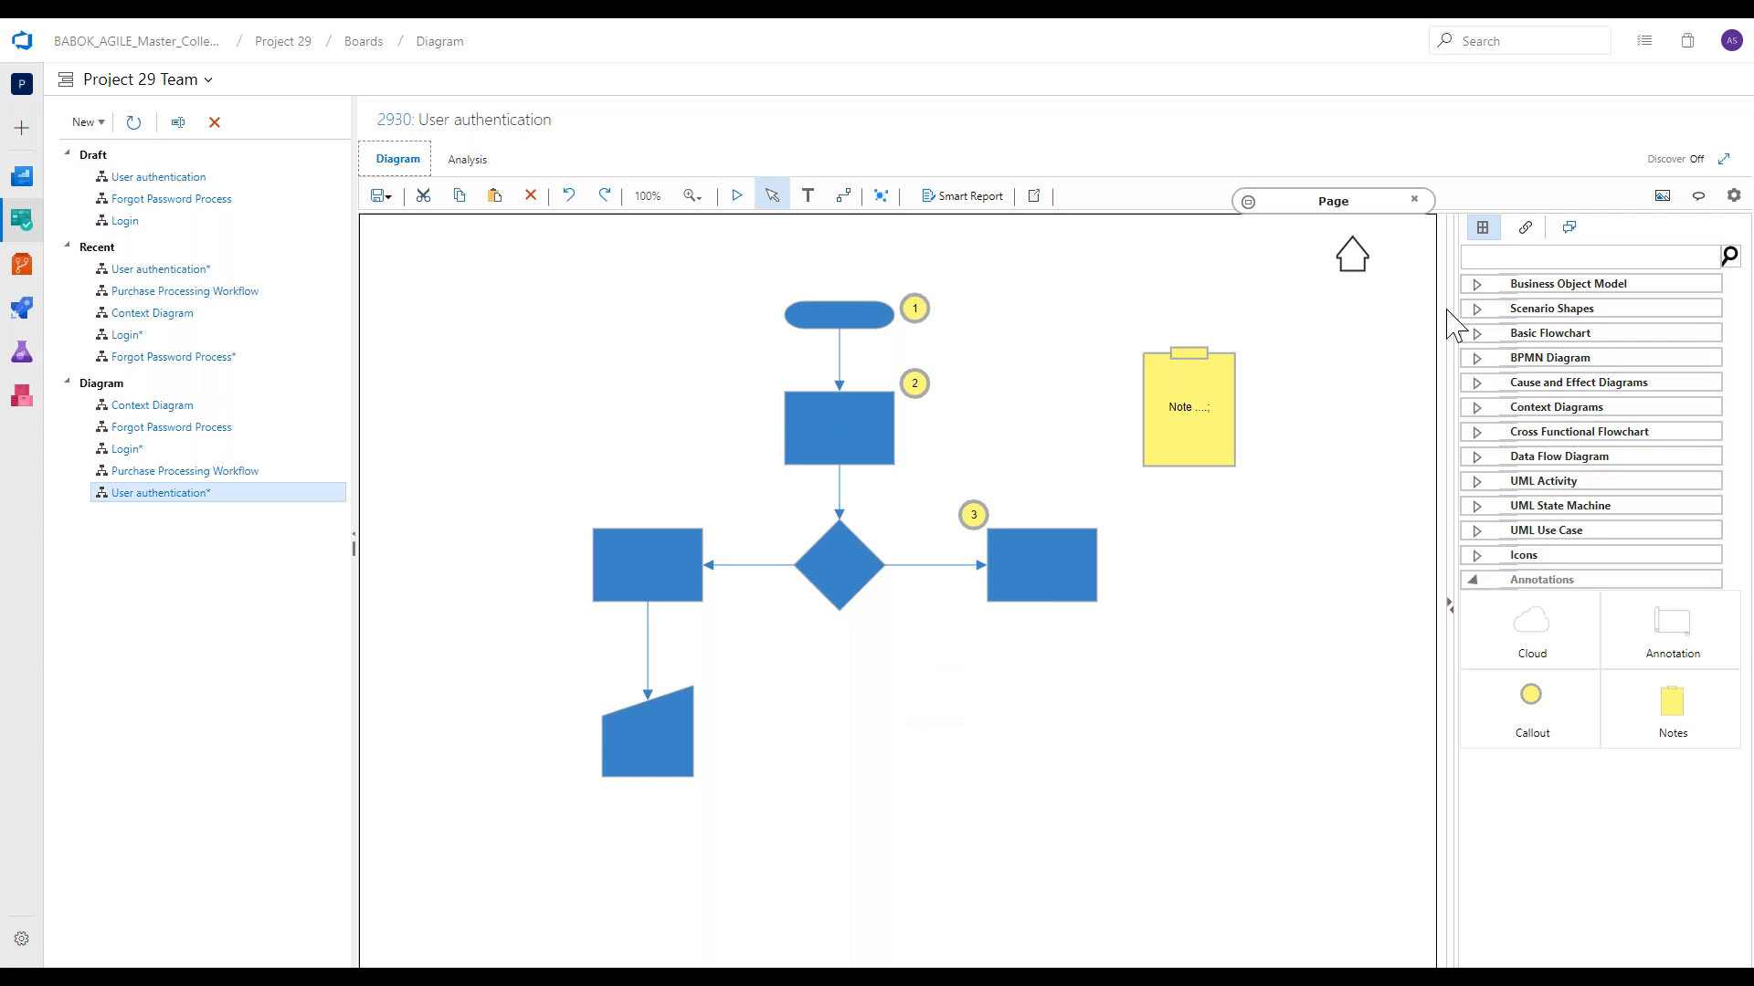
# Post the comment "Something useful" in the diagram's discussion.
pyautogui.click(1570, 228)
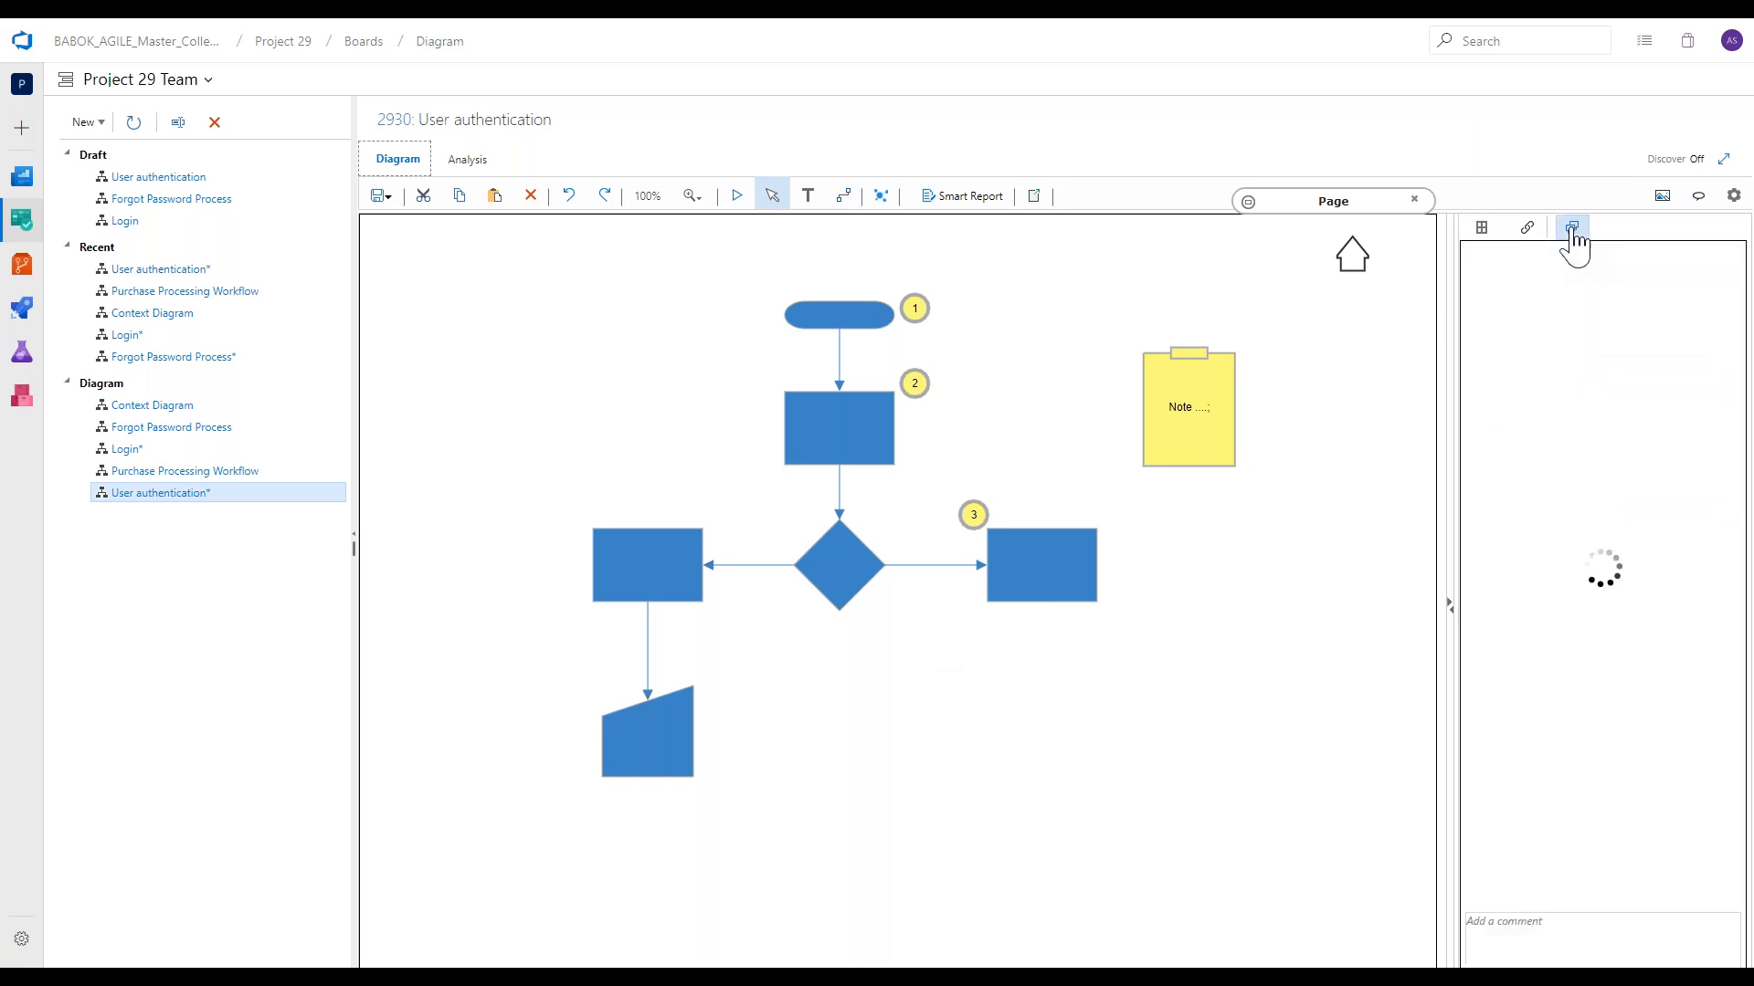
pyautogui.click(1567, 938)
pyautogui.write('Something usefu')
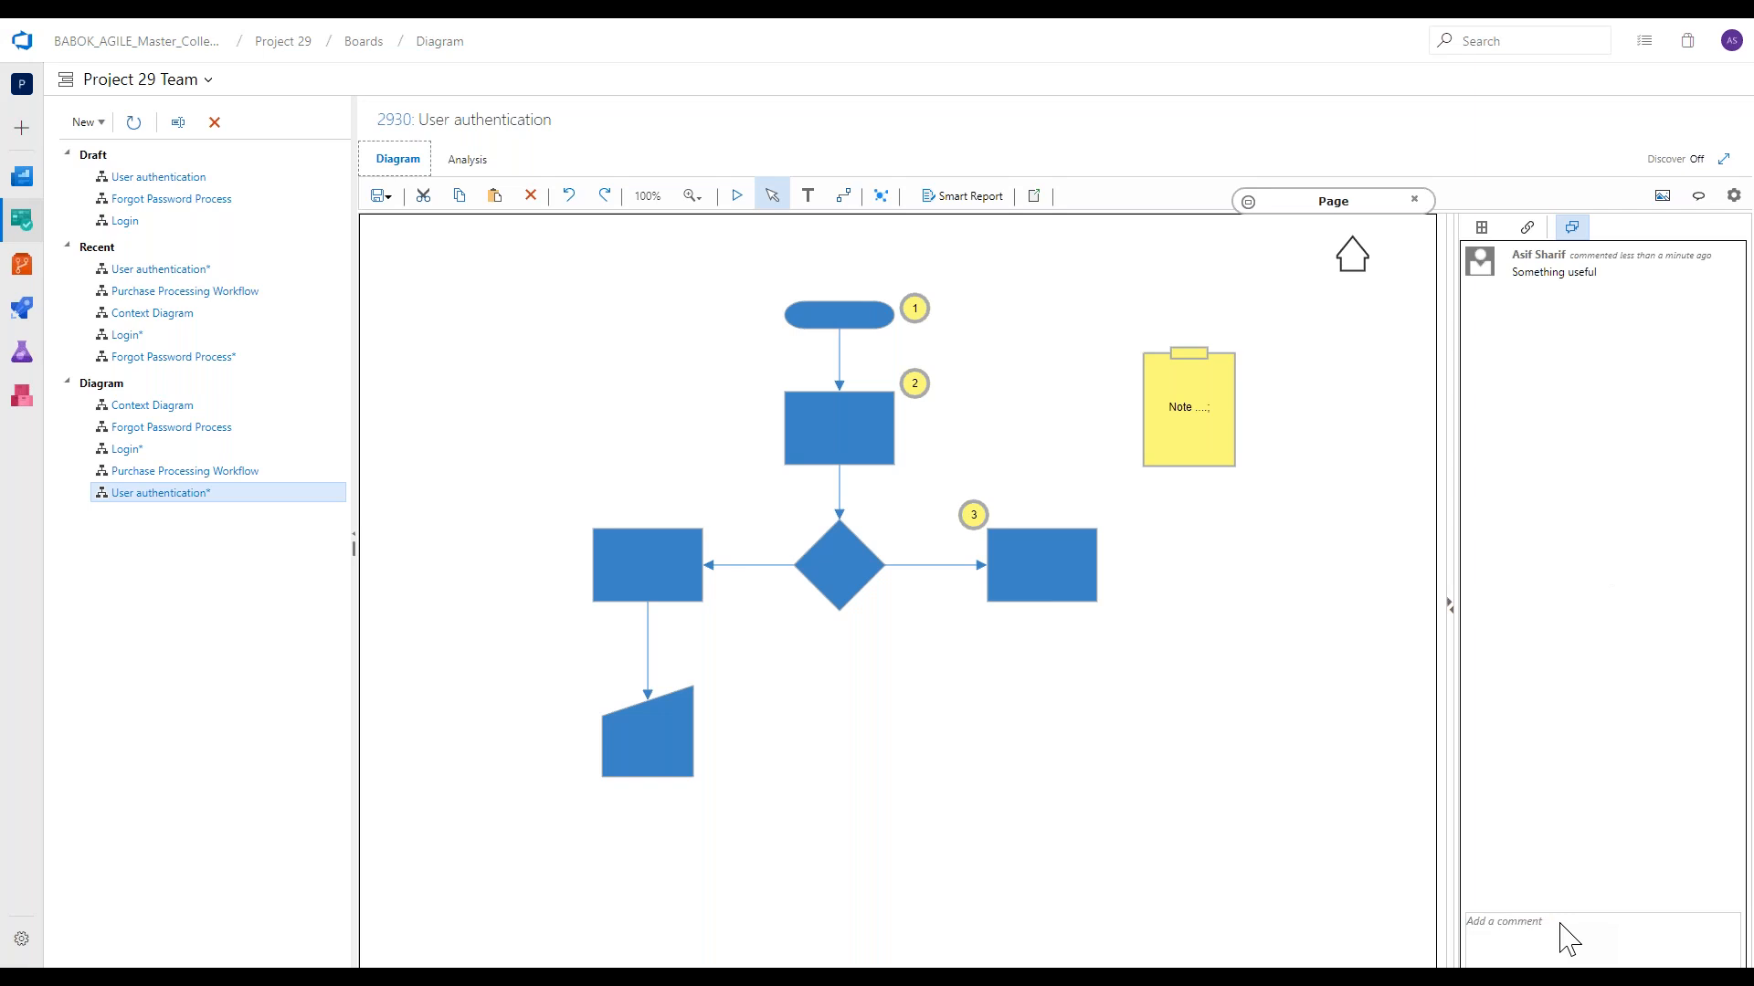
# Post a comment that references Test Case 234 (Test Case 10) followed by "- this was tested".
pyautogui.click(1561, 948)
pyautogui.write('#2')
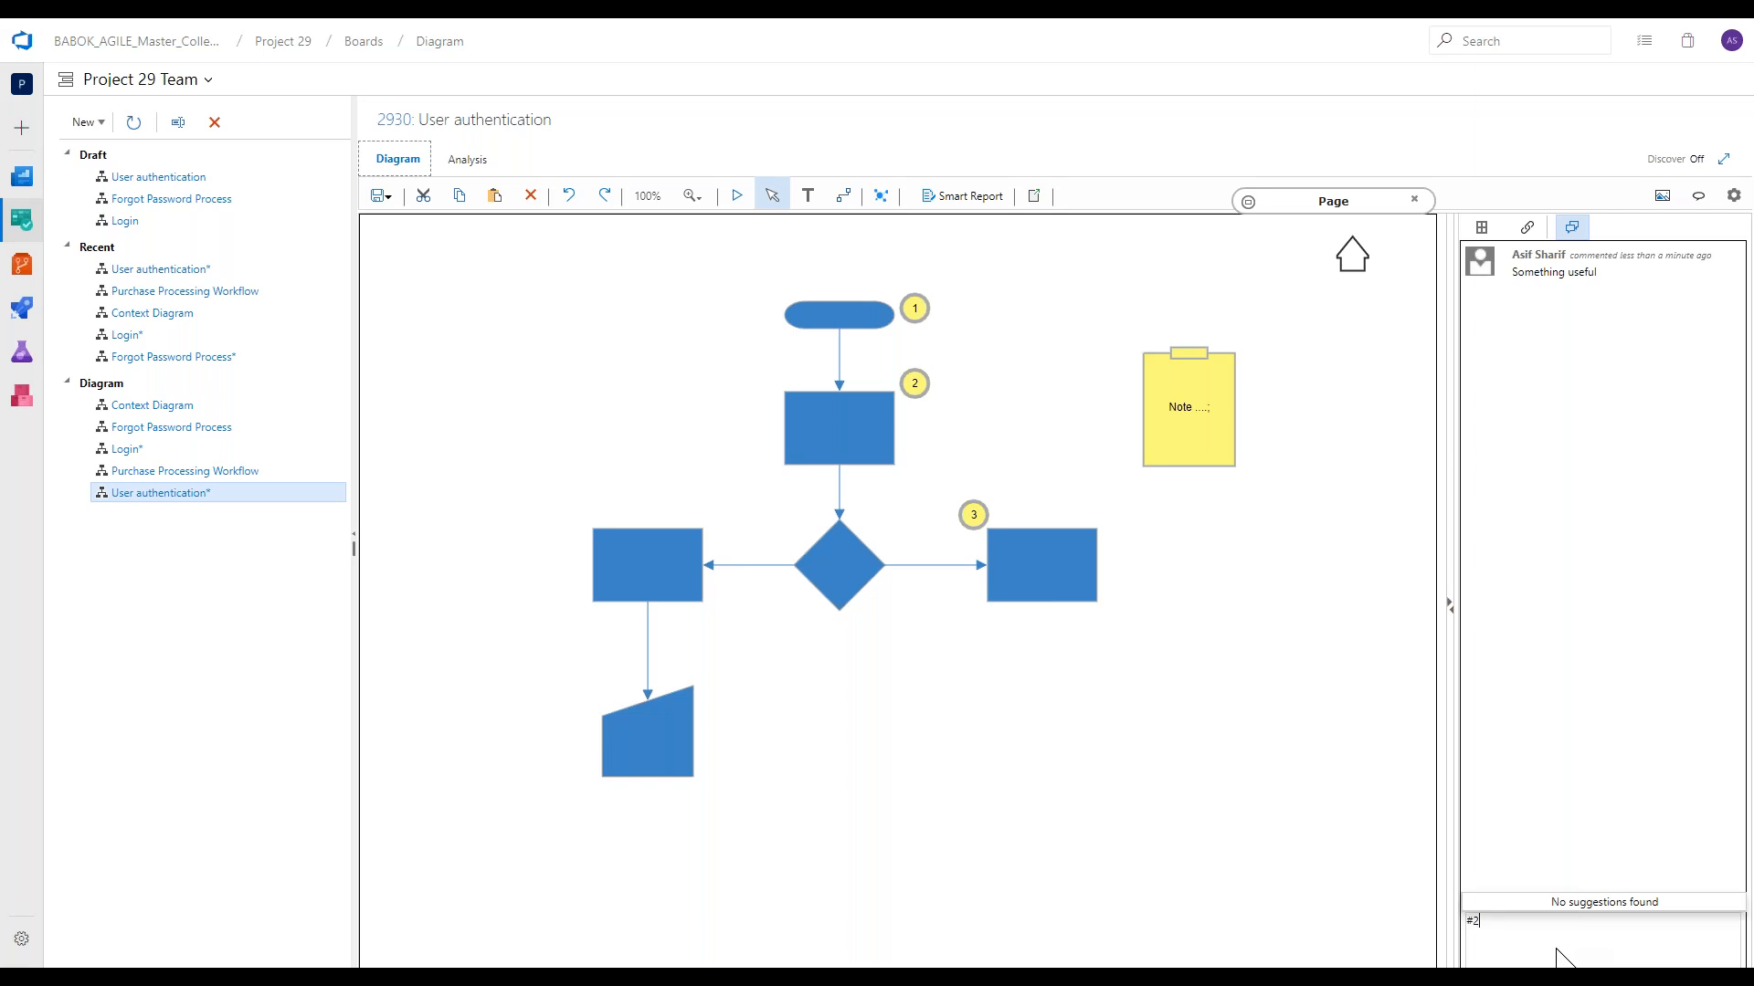
pyautogui.write('34')
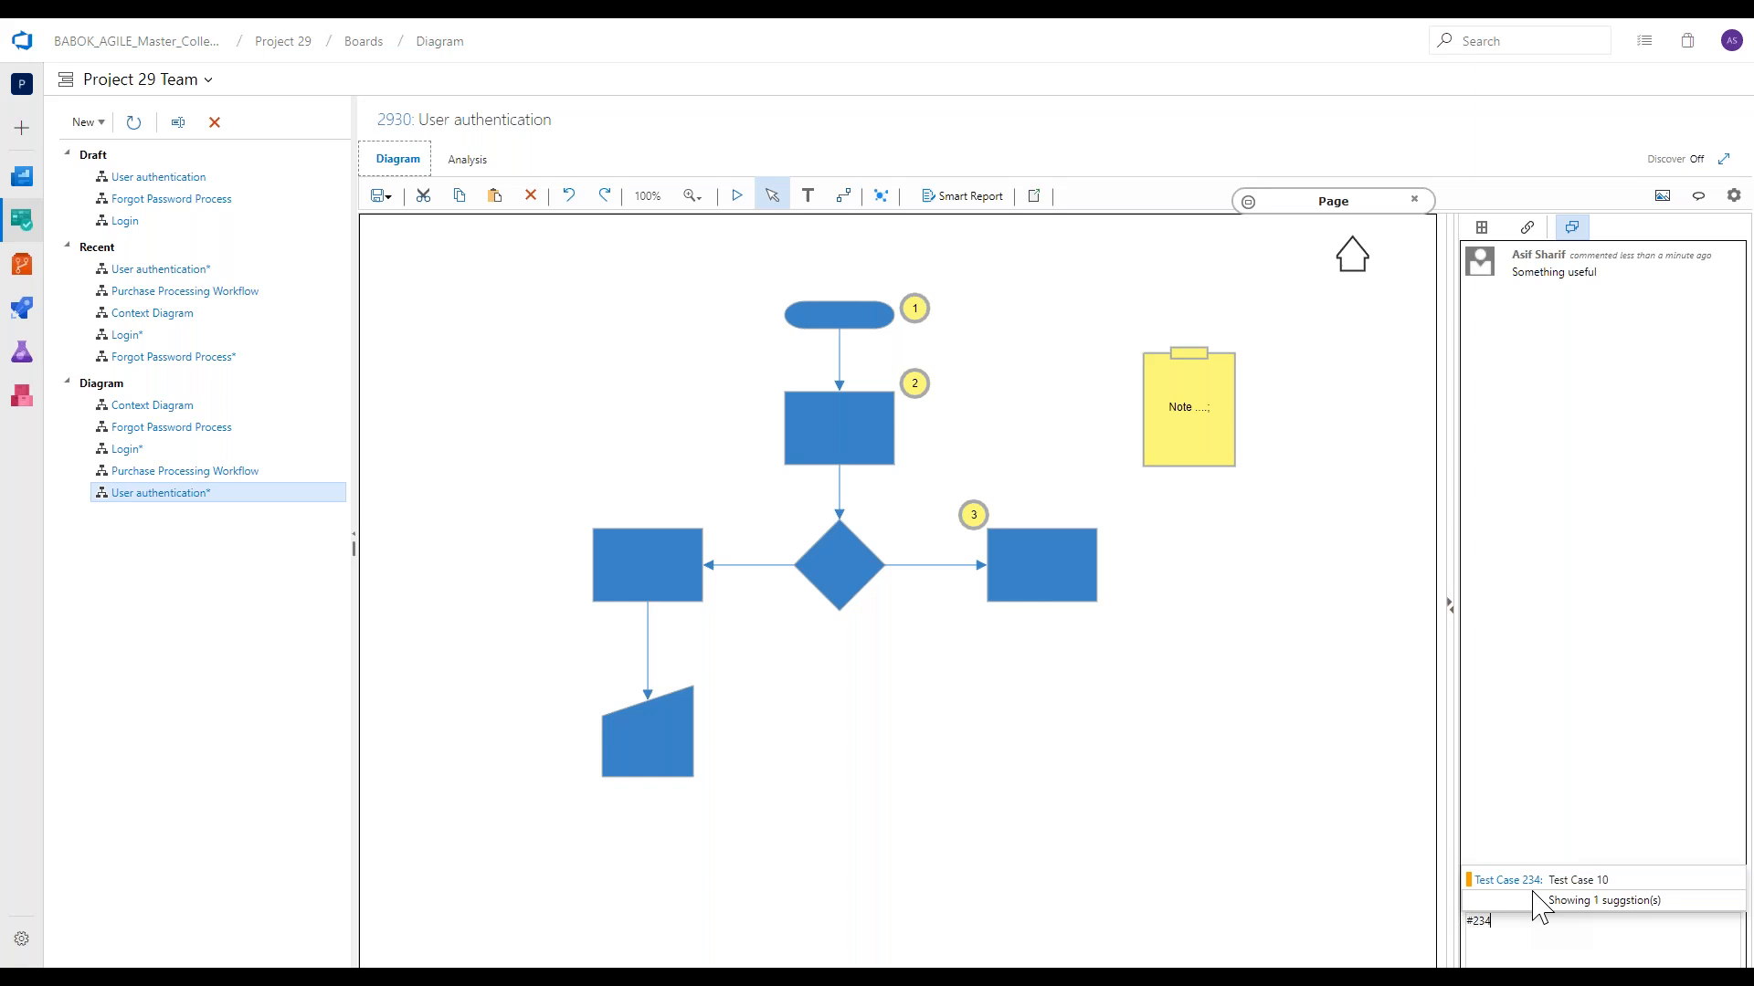
pyautogui.click(1553, 880)
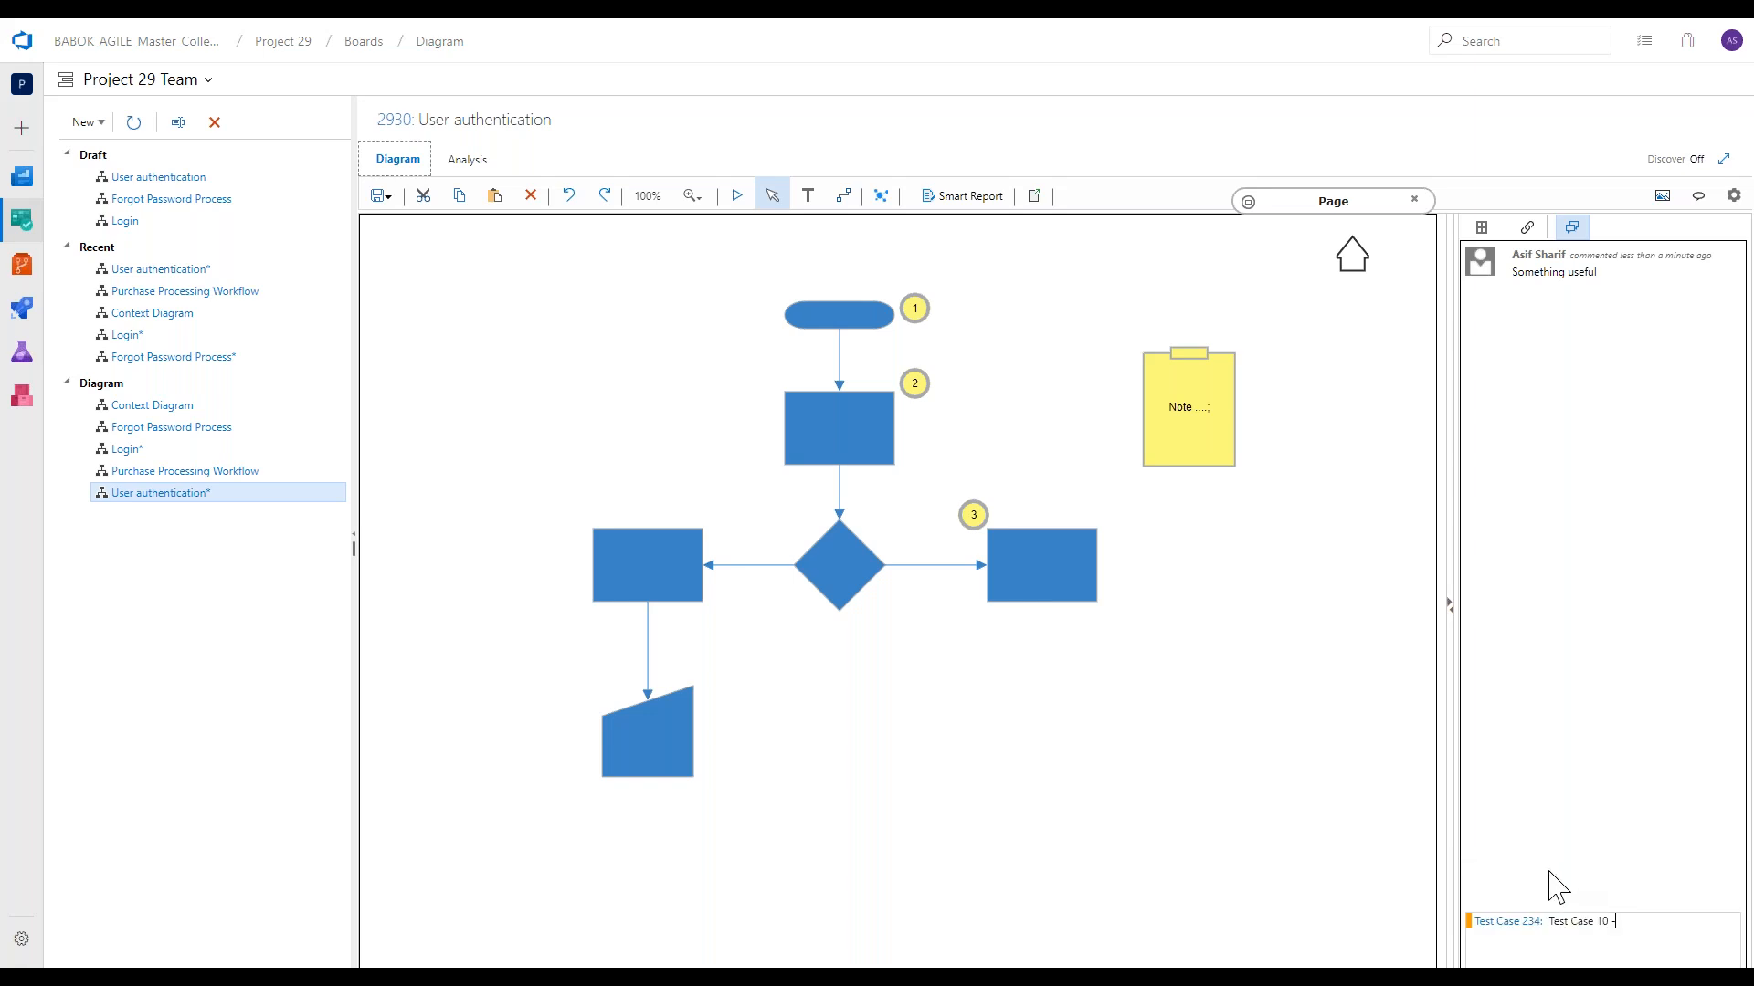
pyautogui.write('- this was tested')
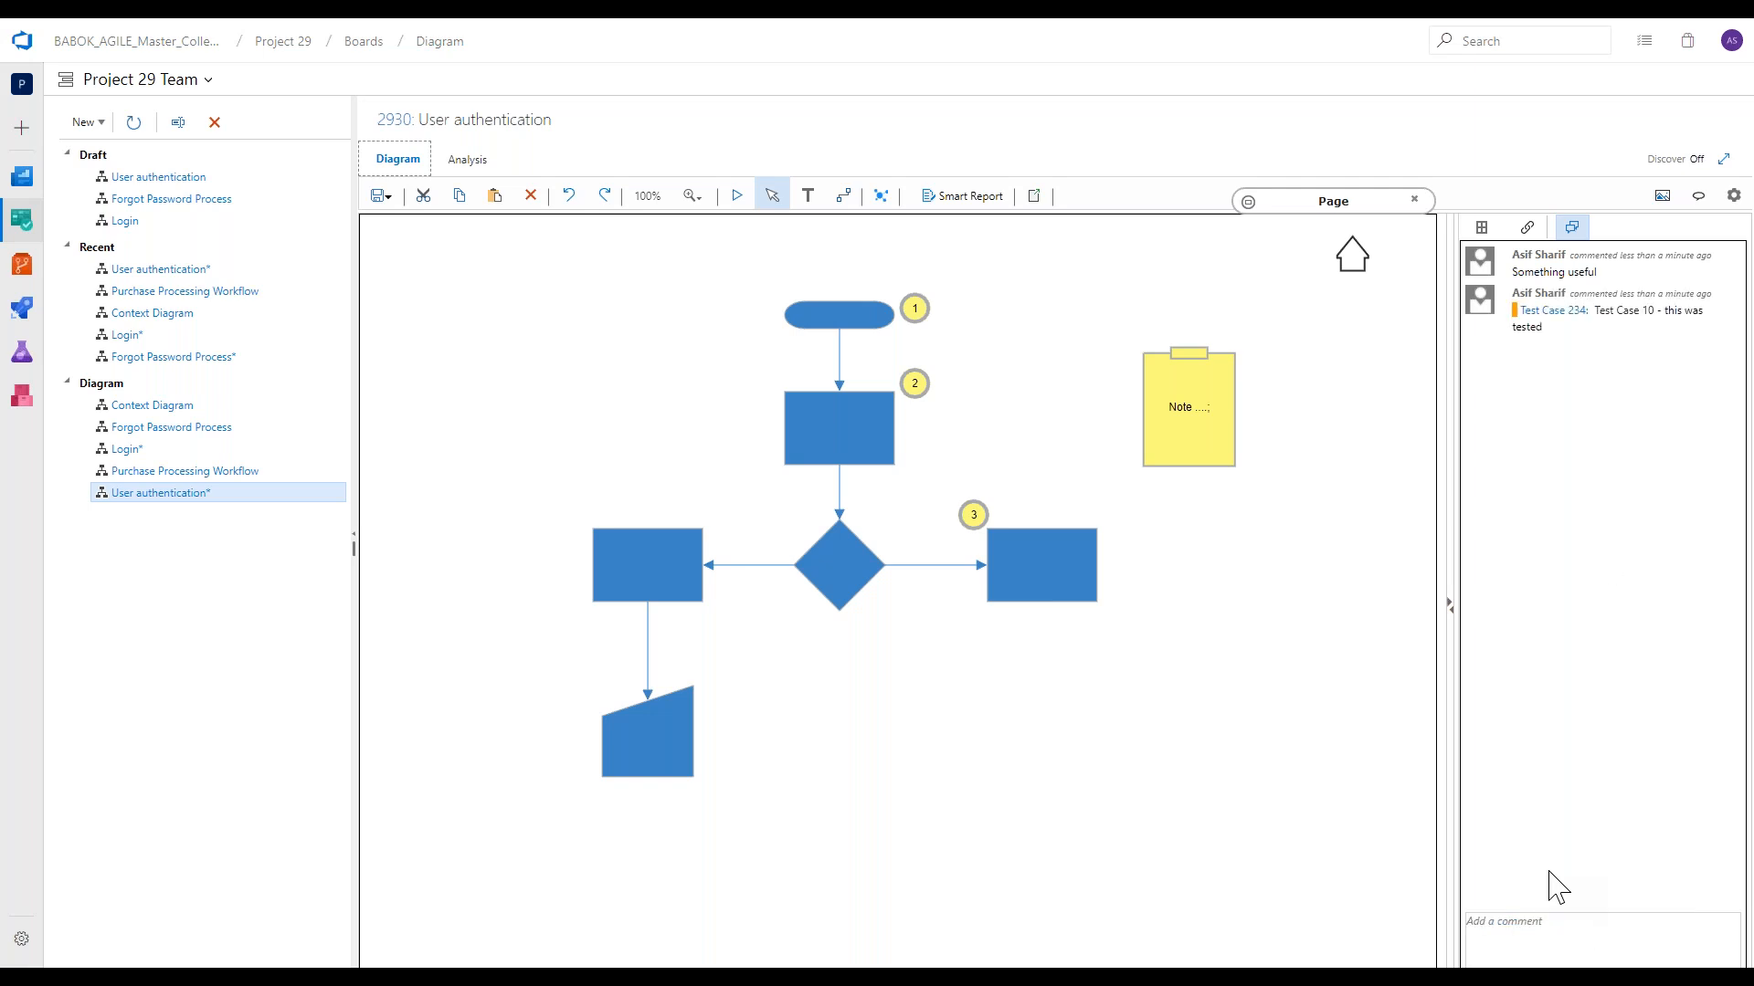
pyautogui.write('@as')
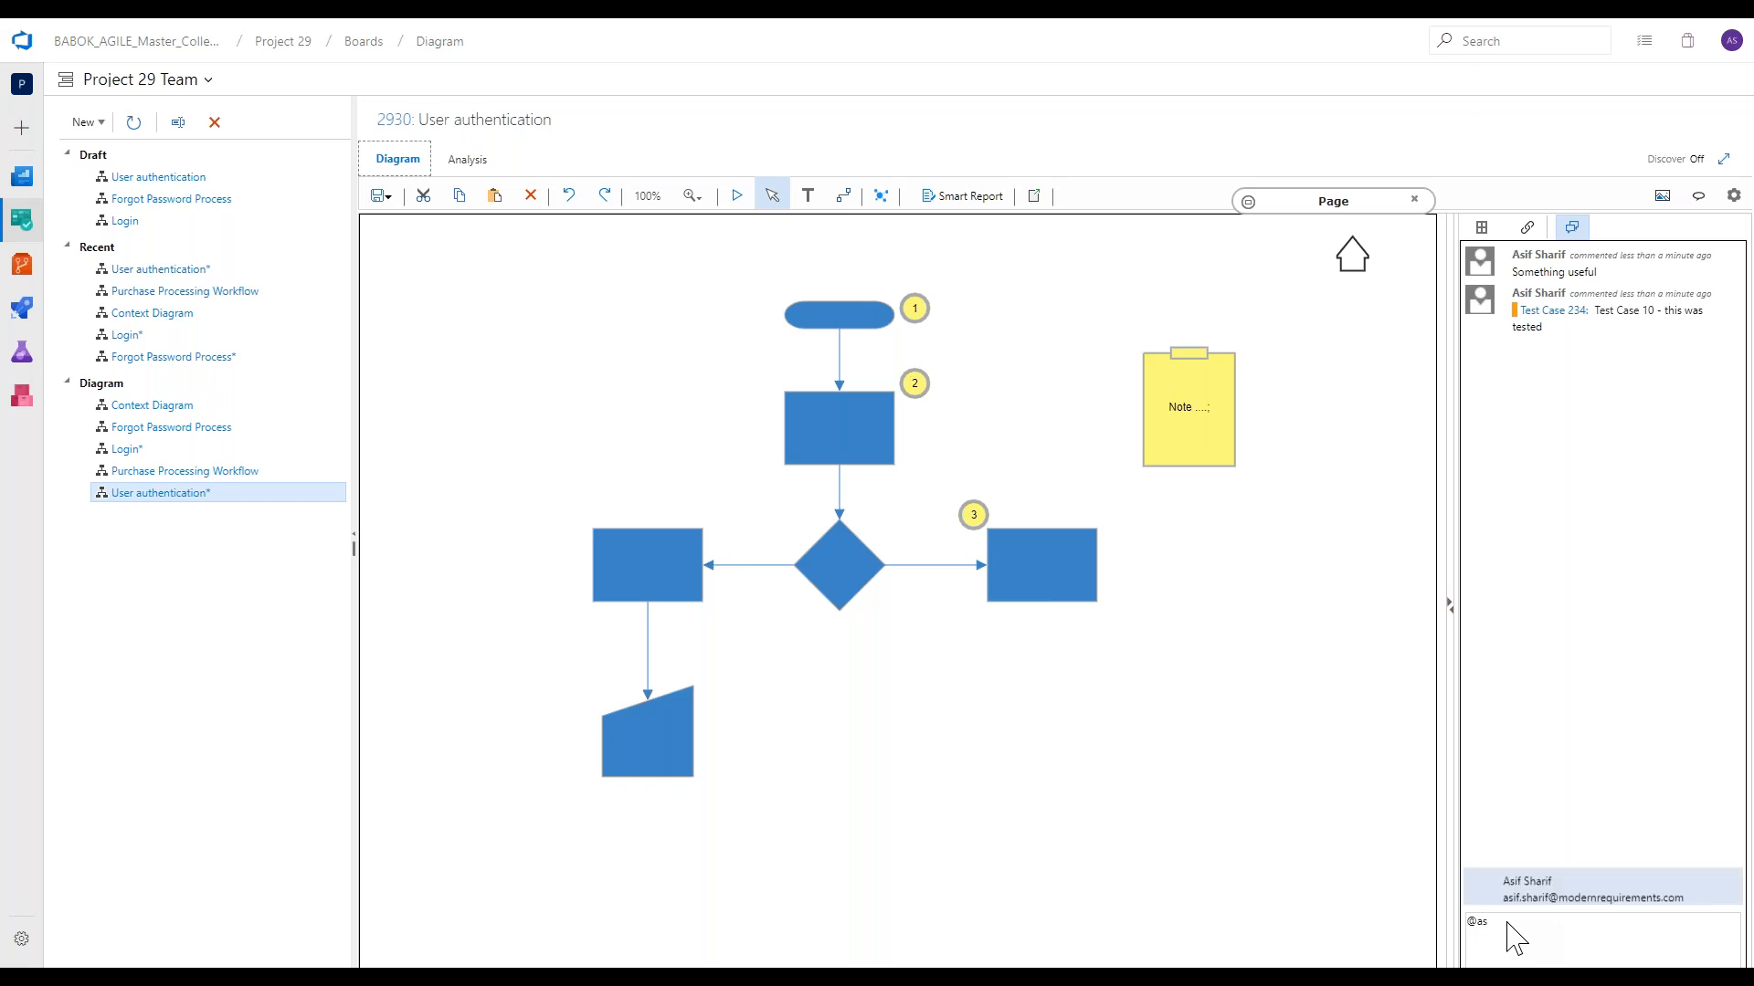
# Post a comment mentioning a team member with the text "- please do well in the webinar" and return to the shape library.
pyautogui.click(1507, 929)
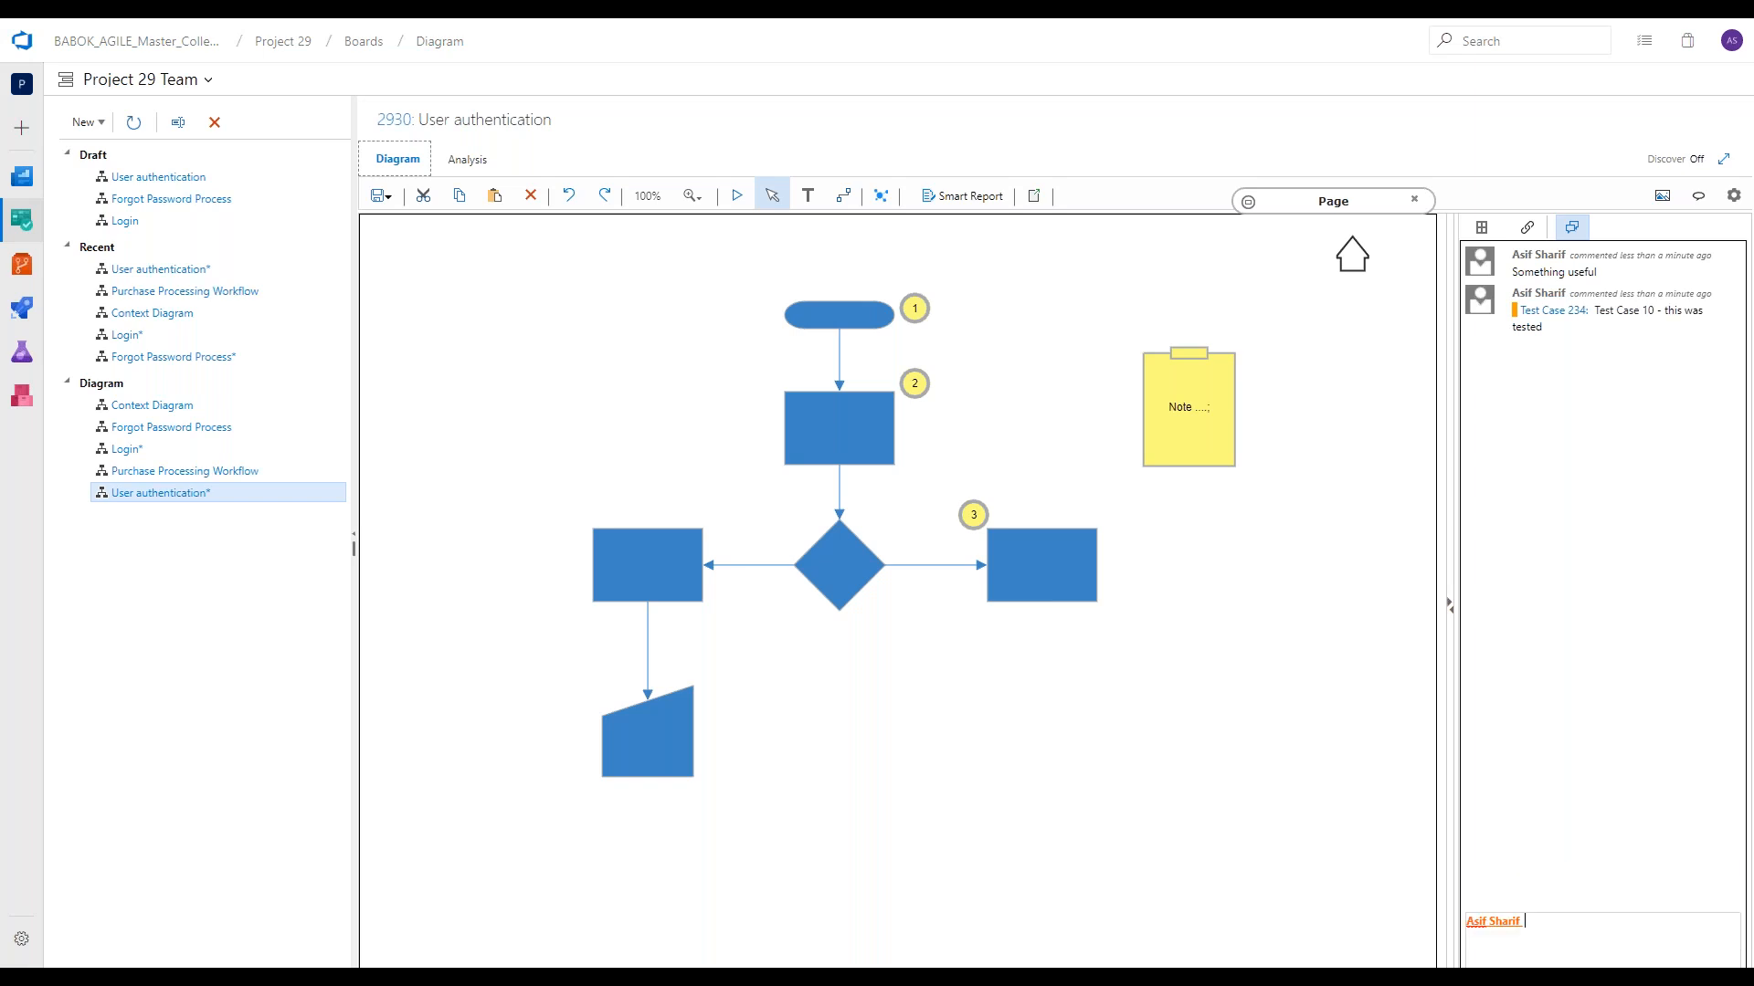
pyautogui.write('- please co well in the webinar')
pyautogui.press('Return')
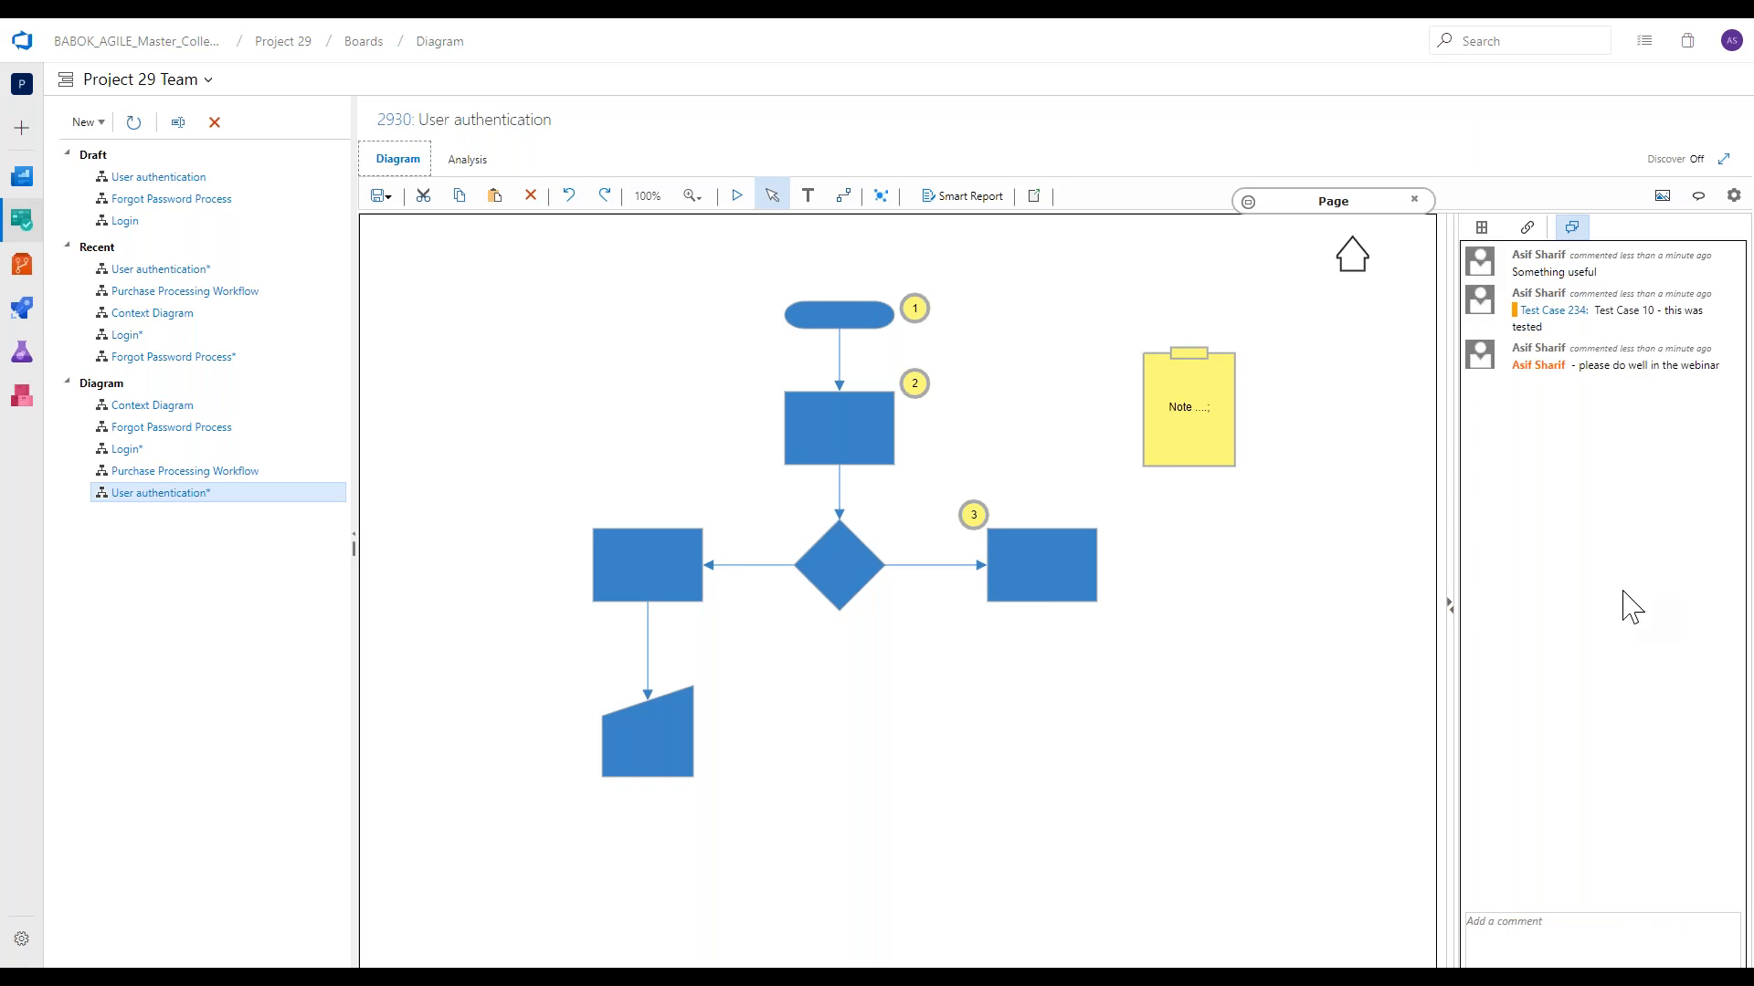
pyautogui.moveTo(1591, 359)
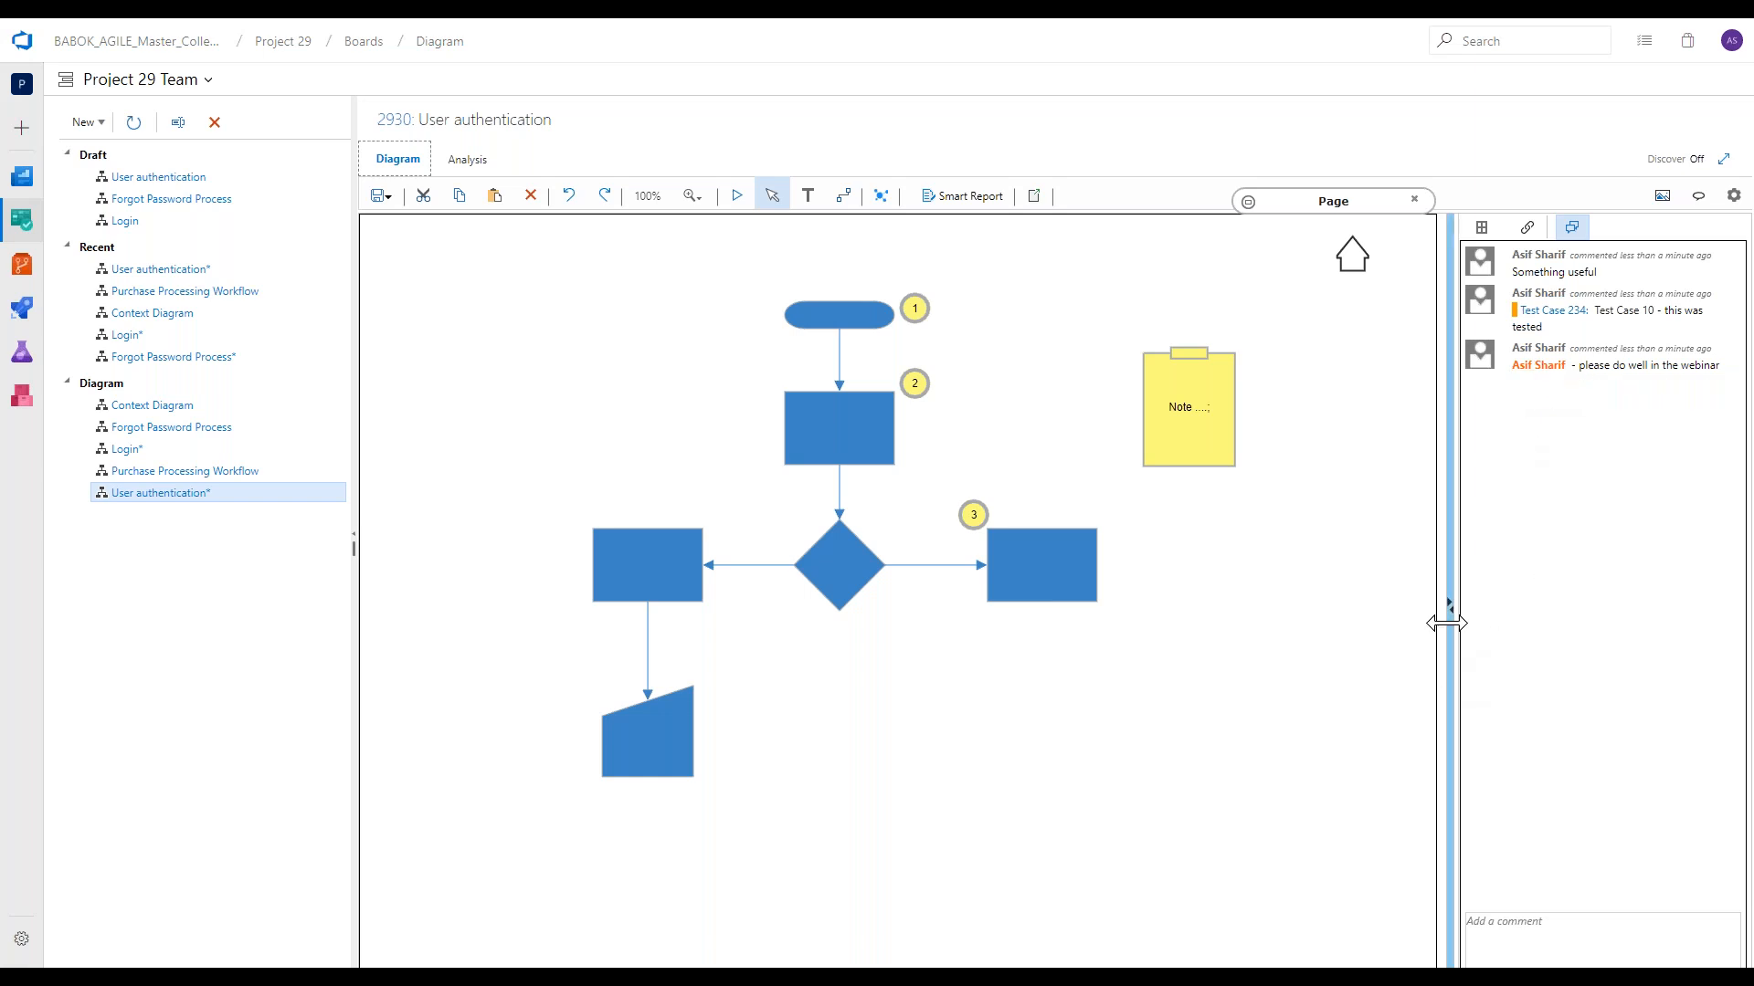
pyautogui.click(1481, 228)
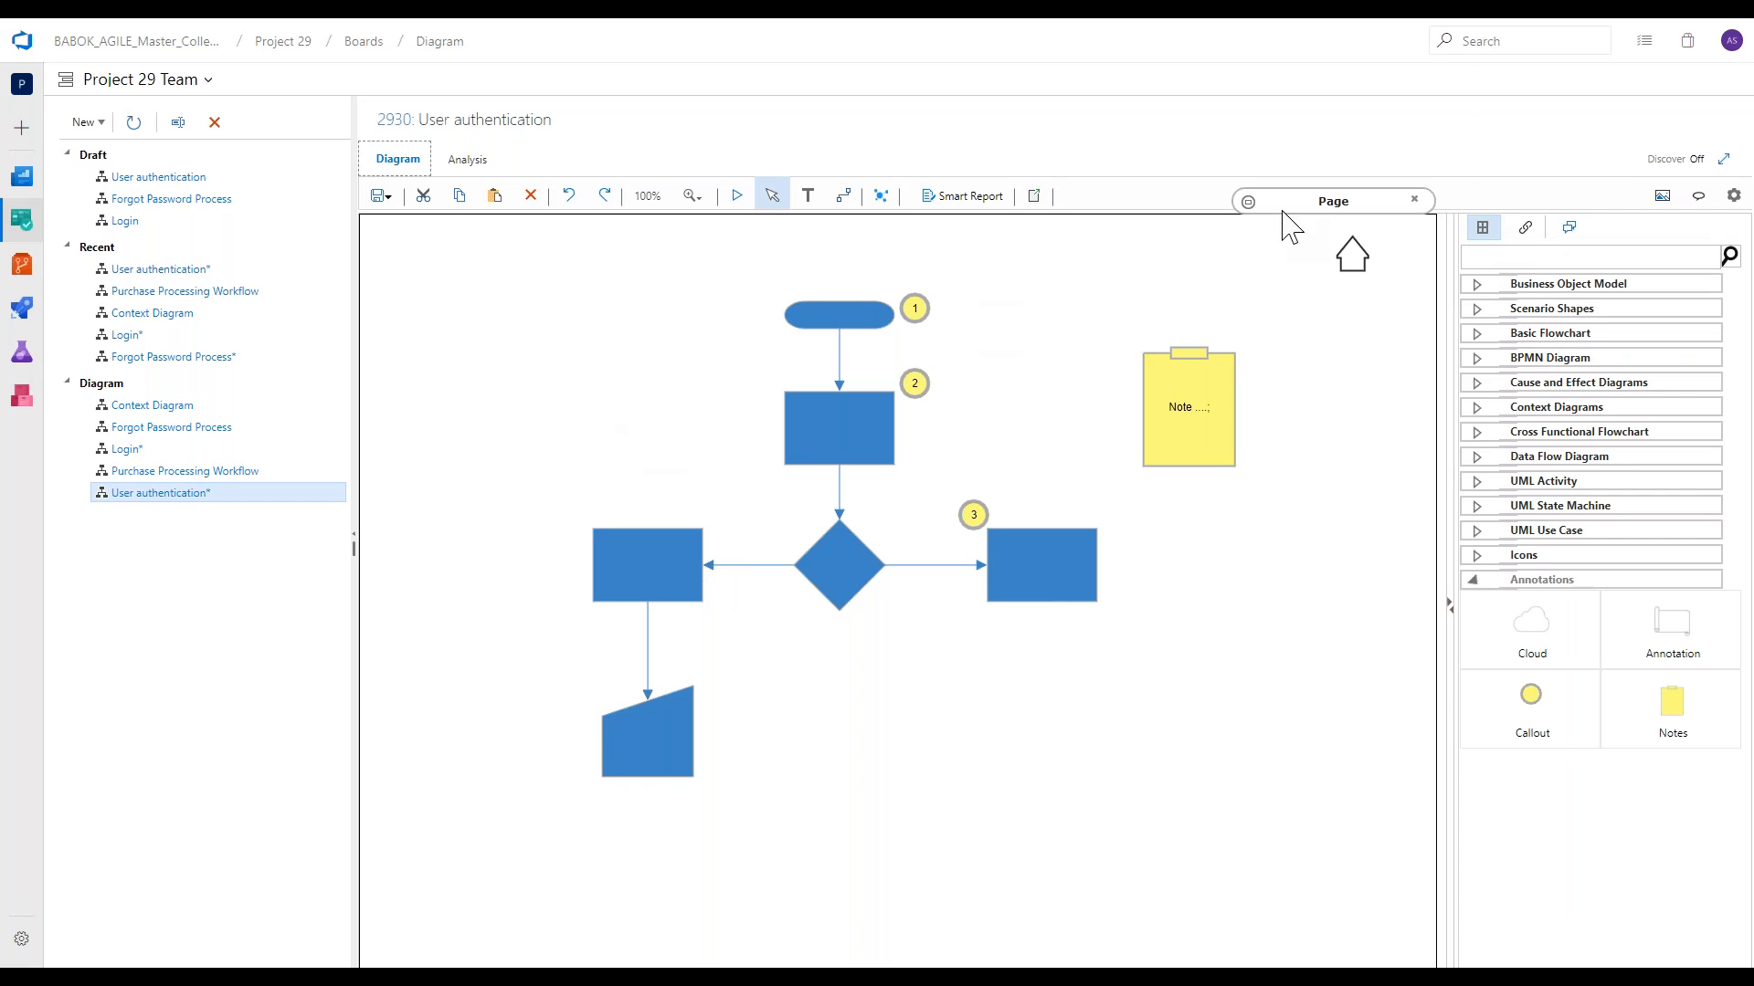
# Hide the diagram's callouts and note and show them again.
pyautogui.click(1697, 197)
pyautogui.click(1697, 197)
pyautogui.click(1698, 199)
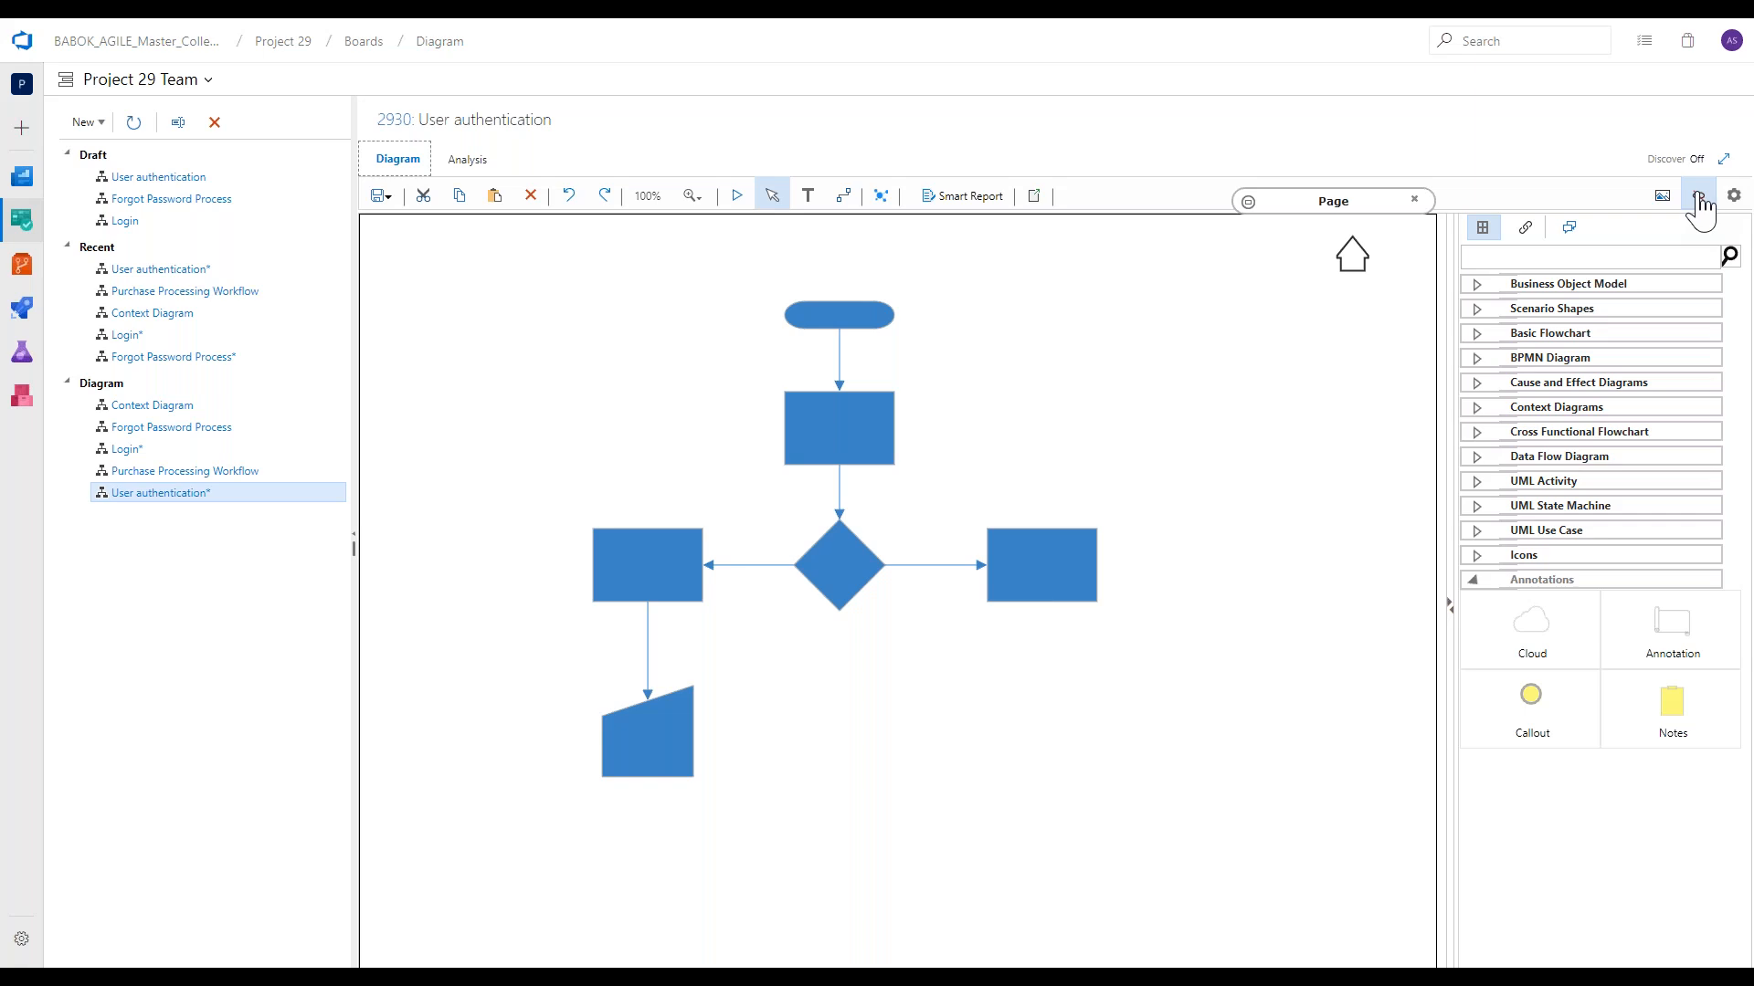
pyautogui.click(1699, 201)
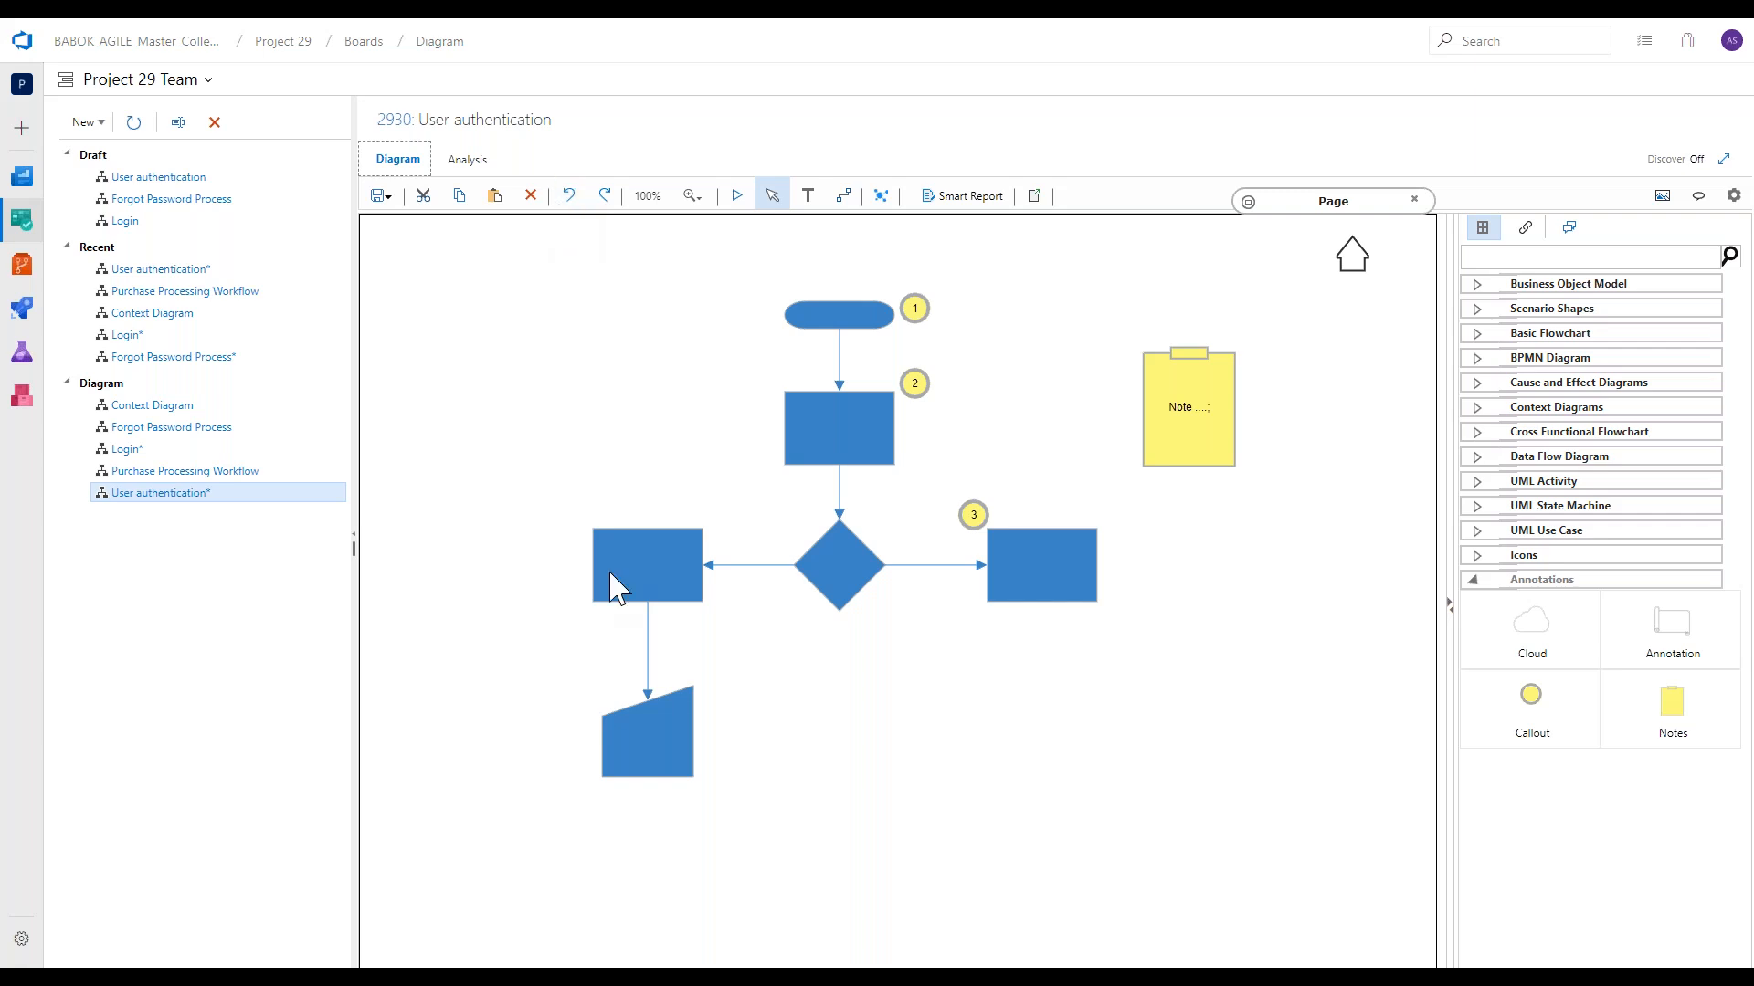
# Move the left Process slightly down and to the right, and align the Decision, both neighbouring Processes and Callout 3 by their bottoms.
pyautogui.moveTo(619, 587); pyautogui.dragTo(637, 622)
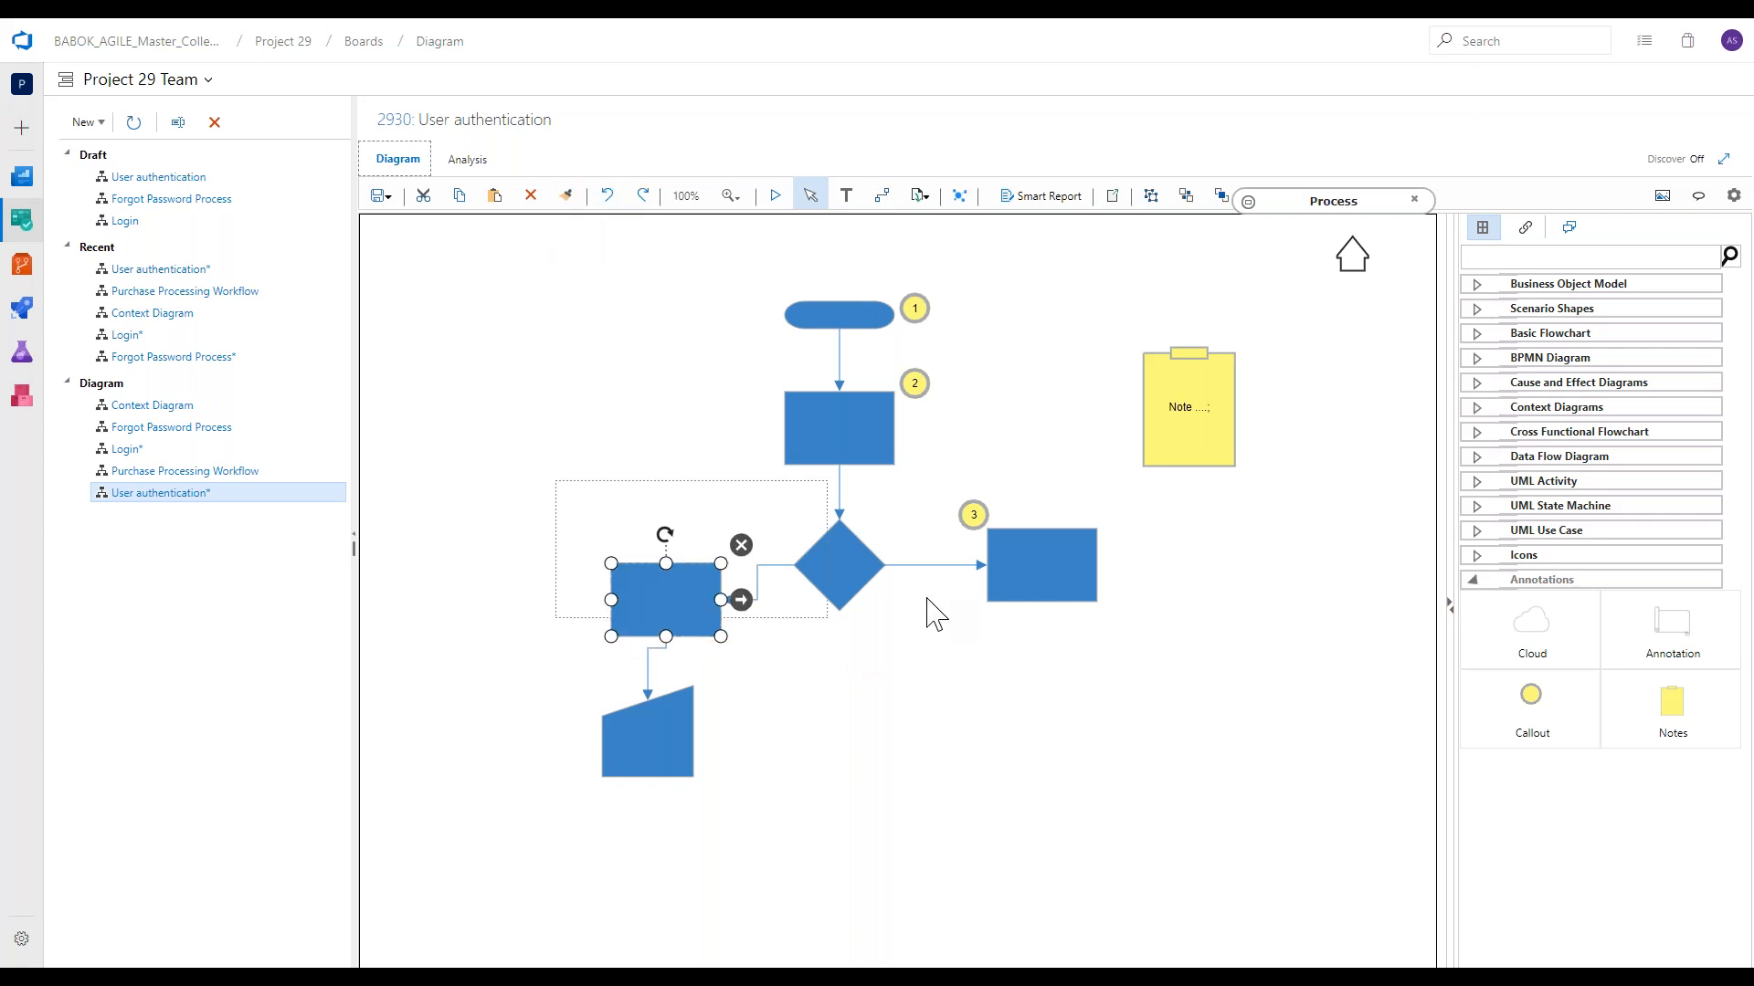
pyautogui.click(928, 614)
pyautogui.moveTo(485, 454); pyautogui.dragTo(1187, 658)
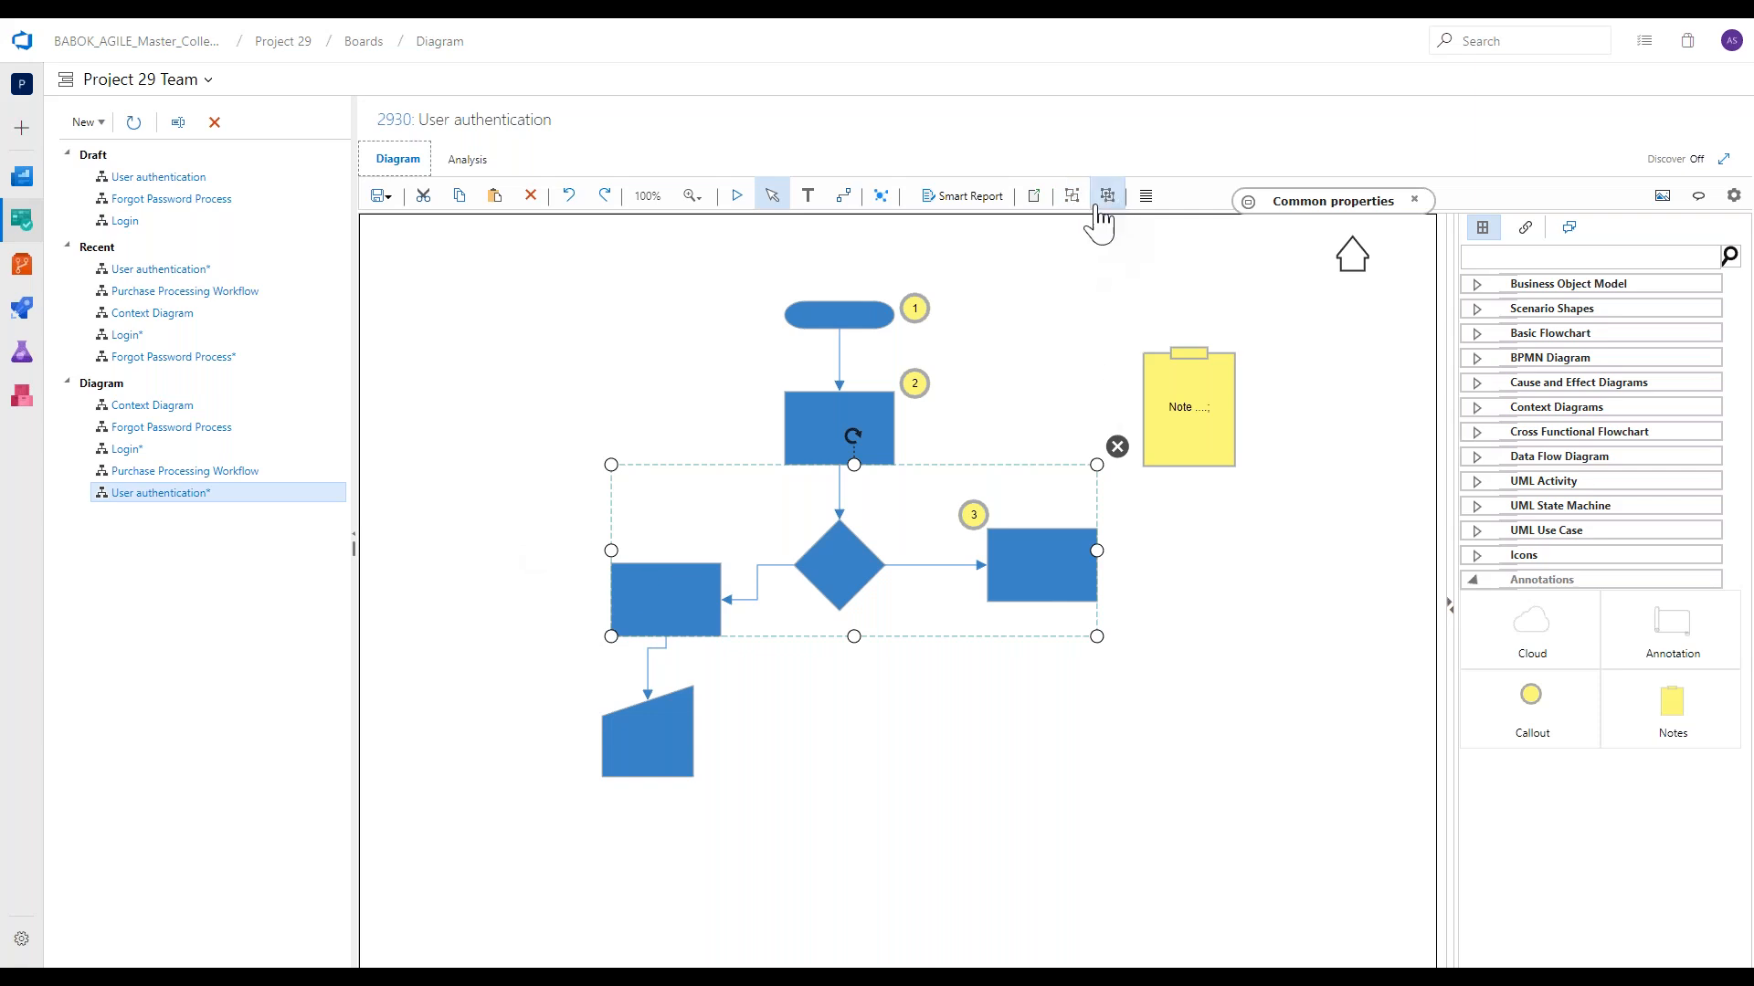
pyautogui.click(1145, 196)
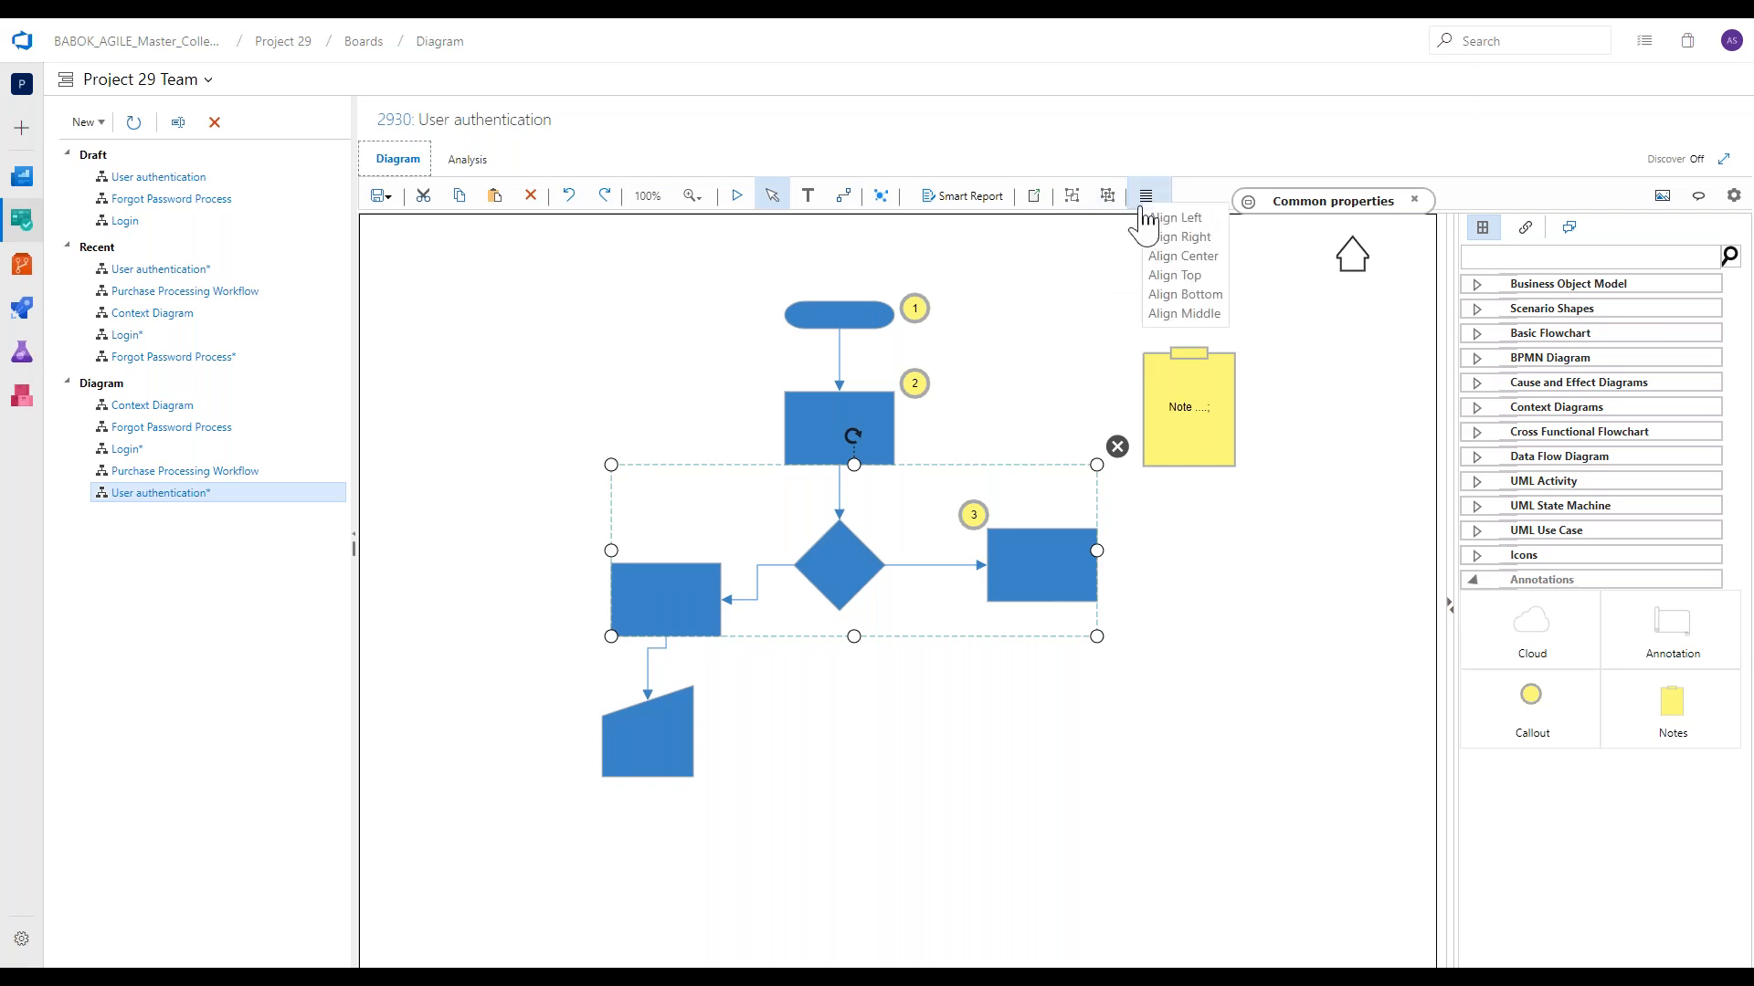
pyautogui.click(1174, 305)
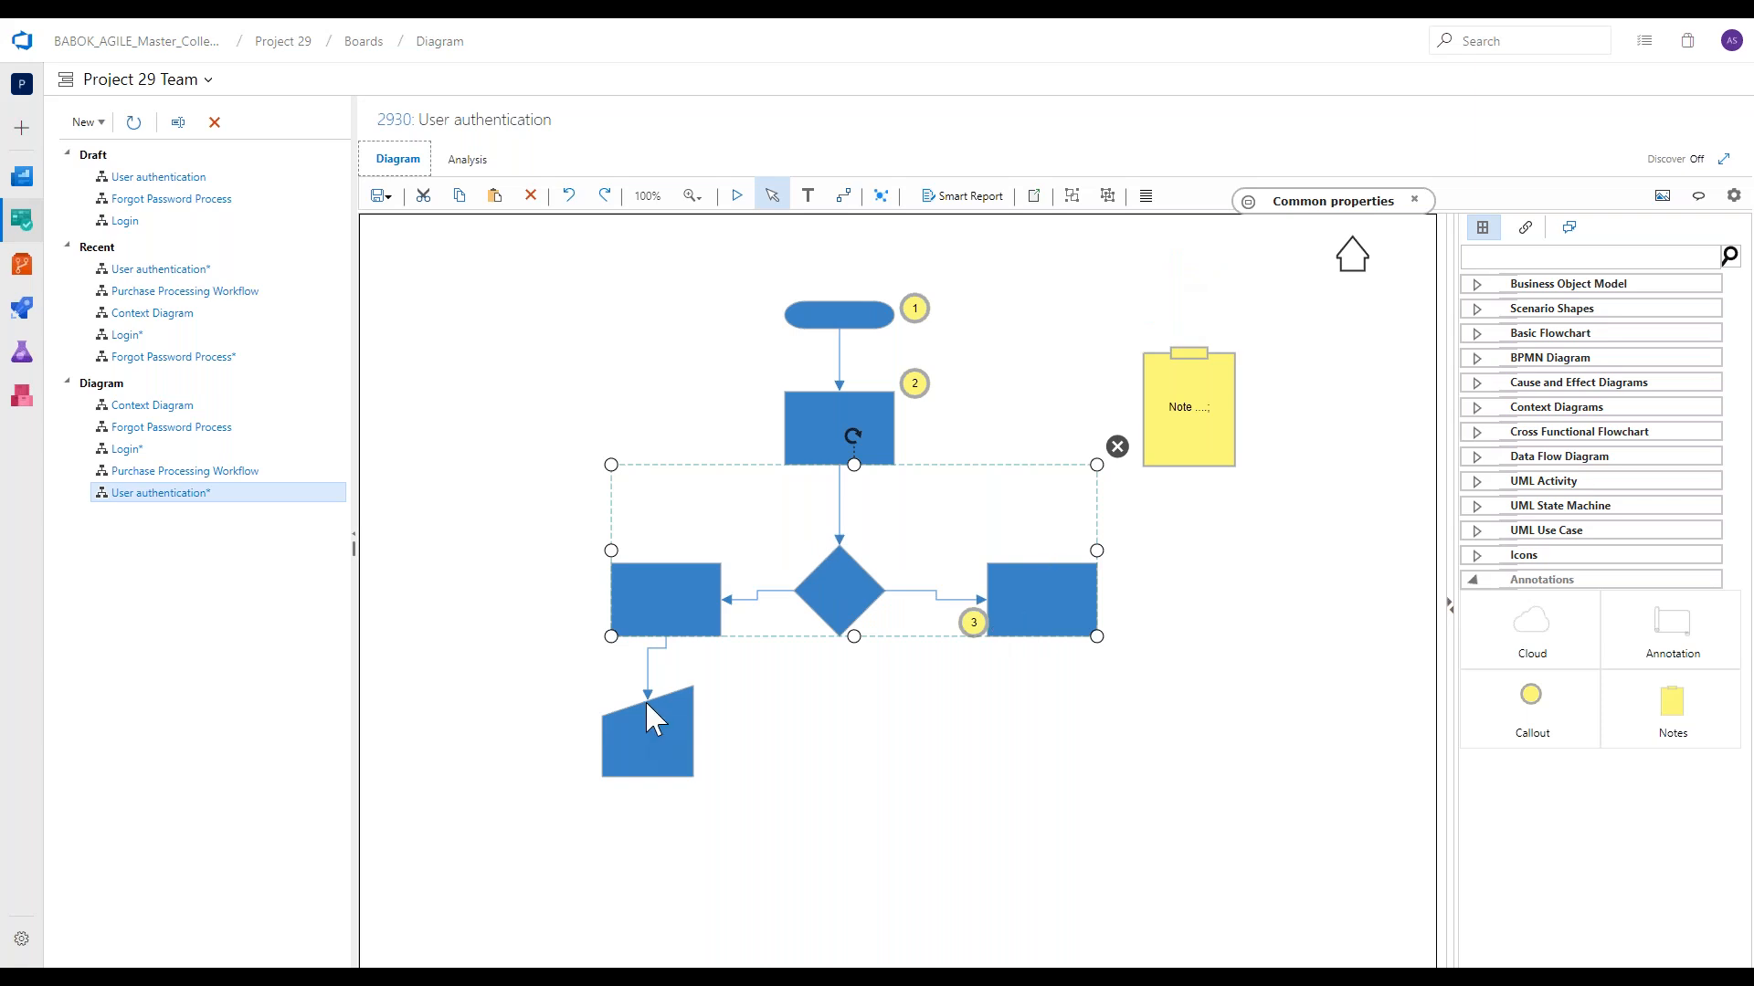
# Align the Decision, the Processes on both sides and Callout 3 by their middles, and clear the selection.
pyautogui.click(1145, 195)
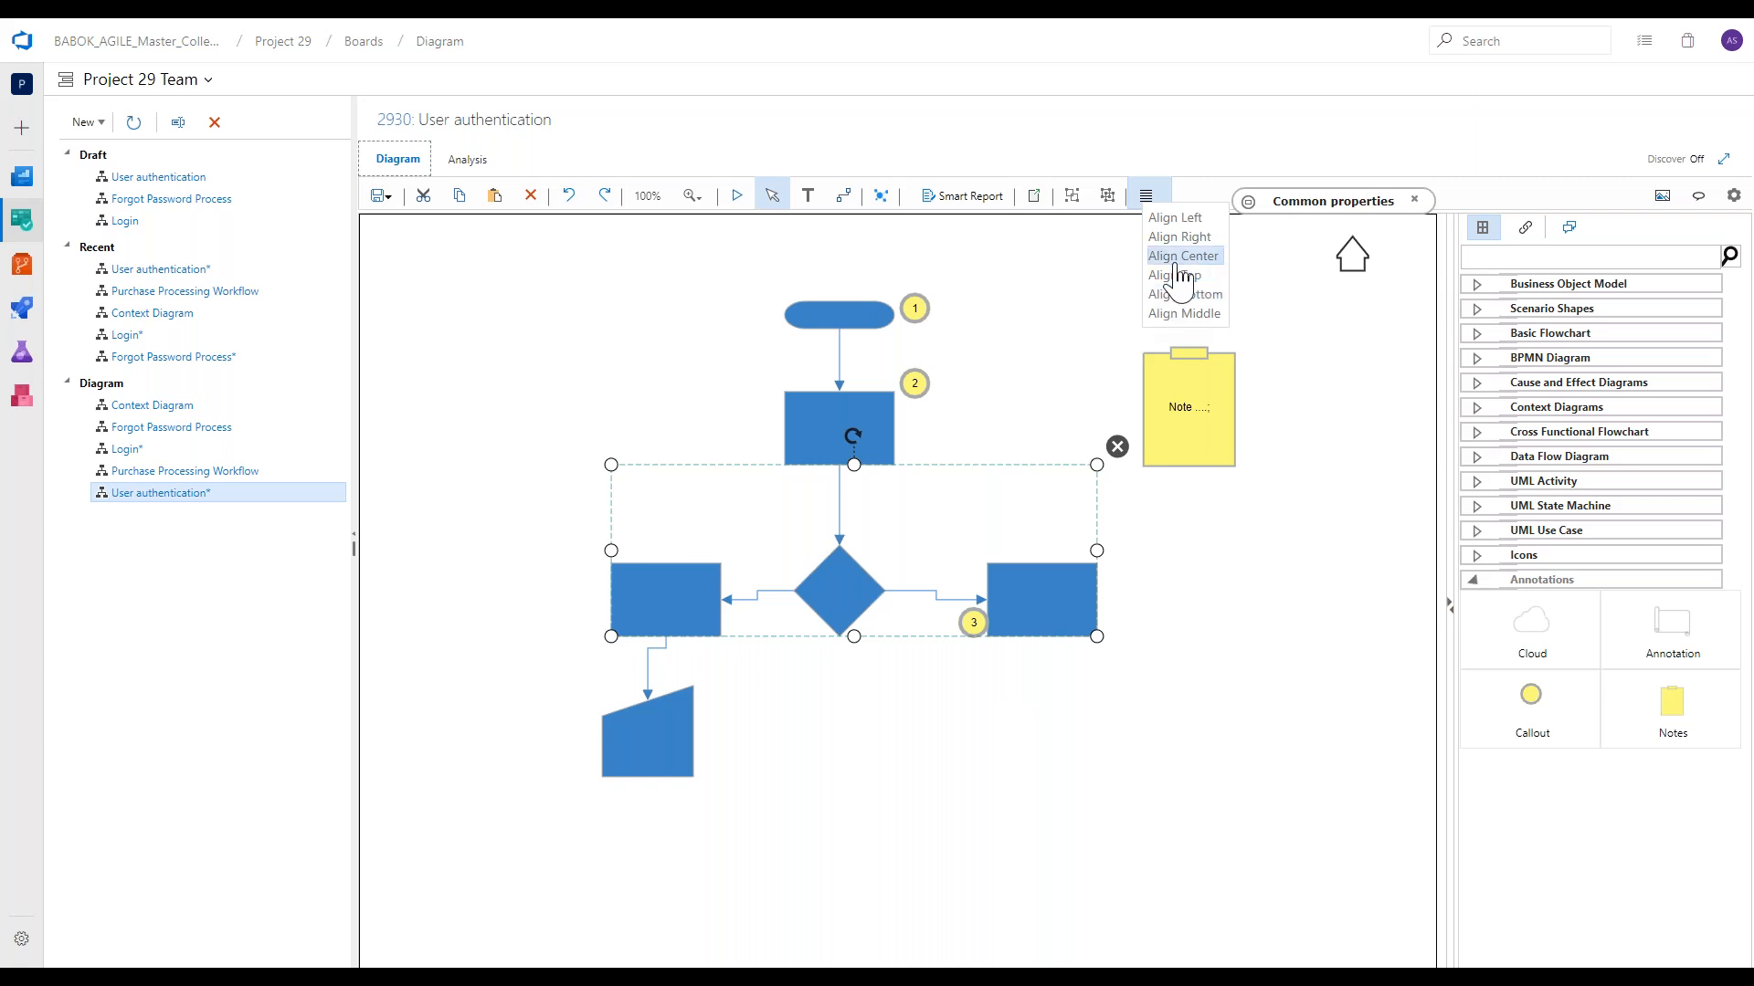
pyautogui.click(1183, 314)
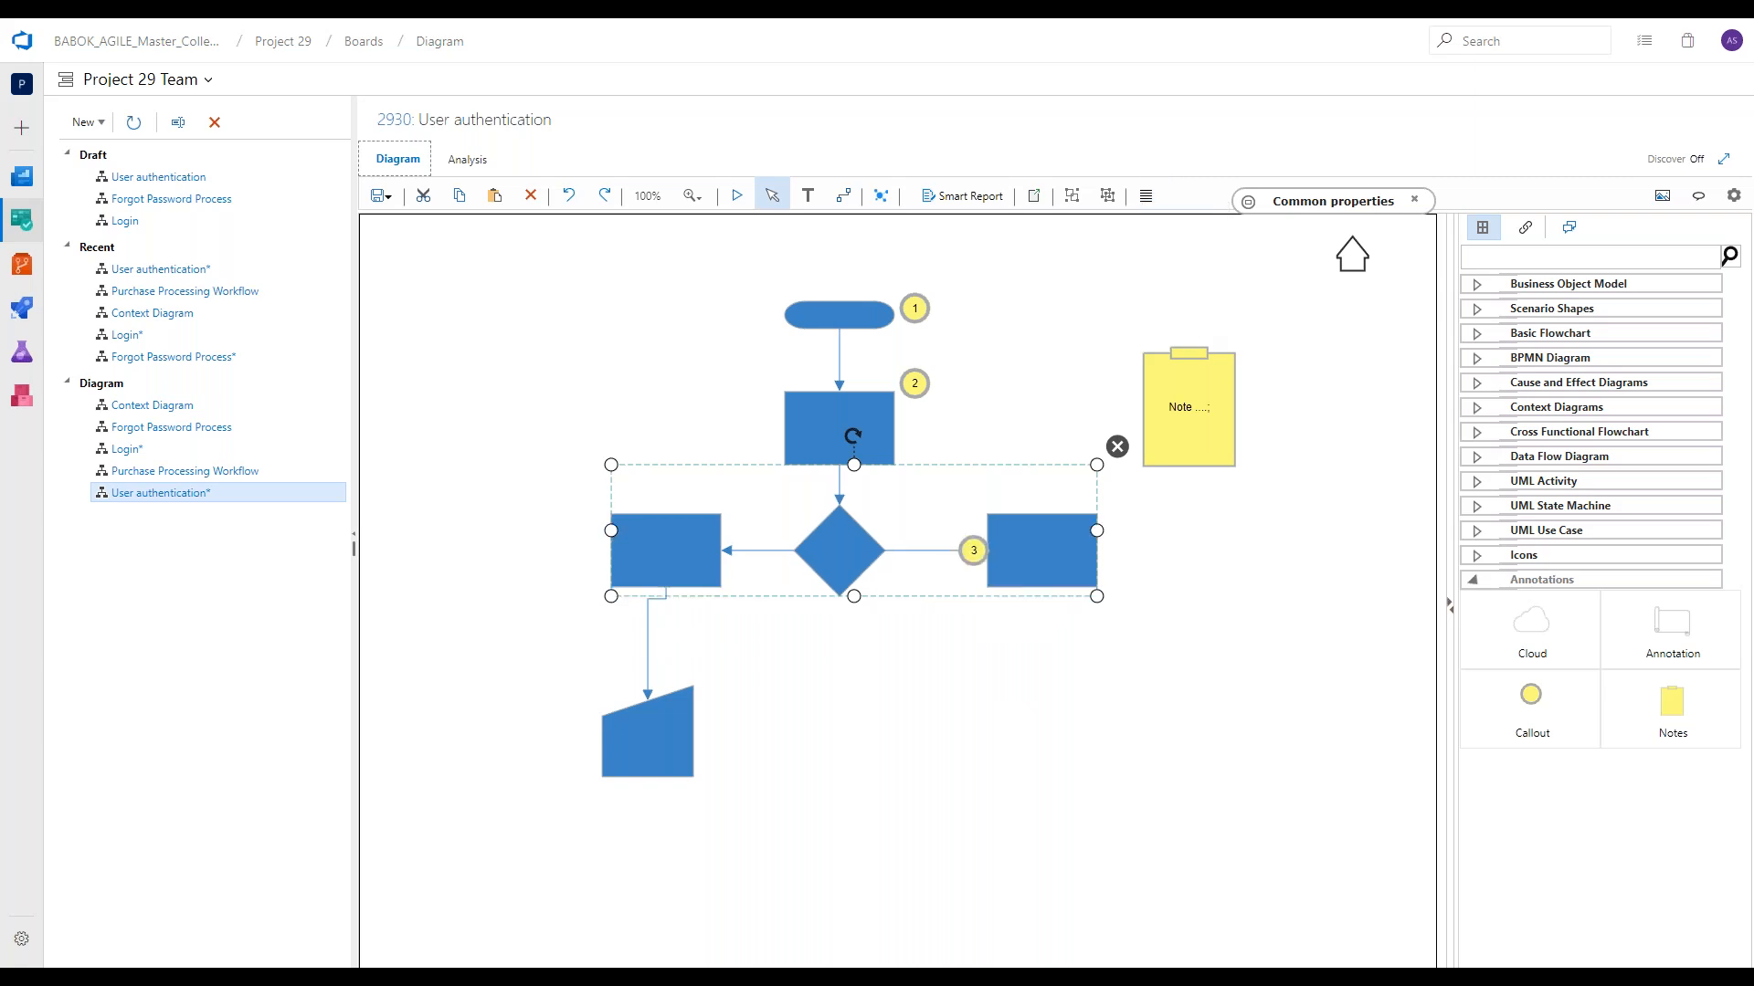
pyautogui.click(1114, 671)
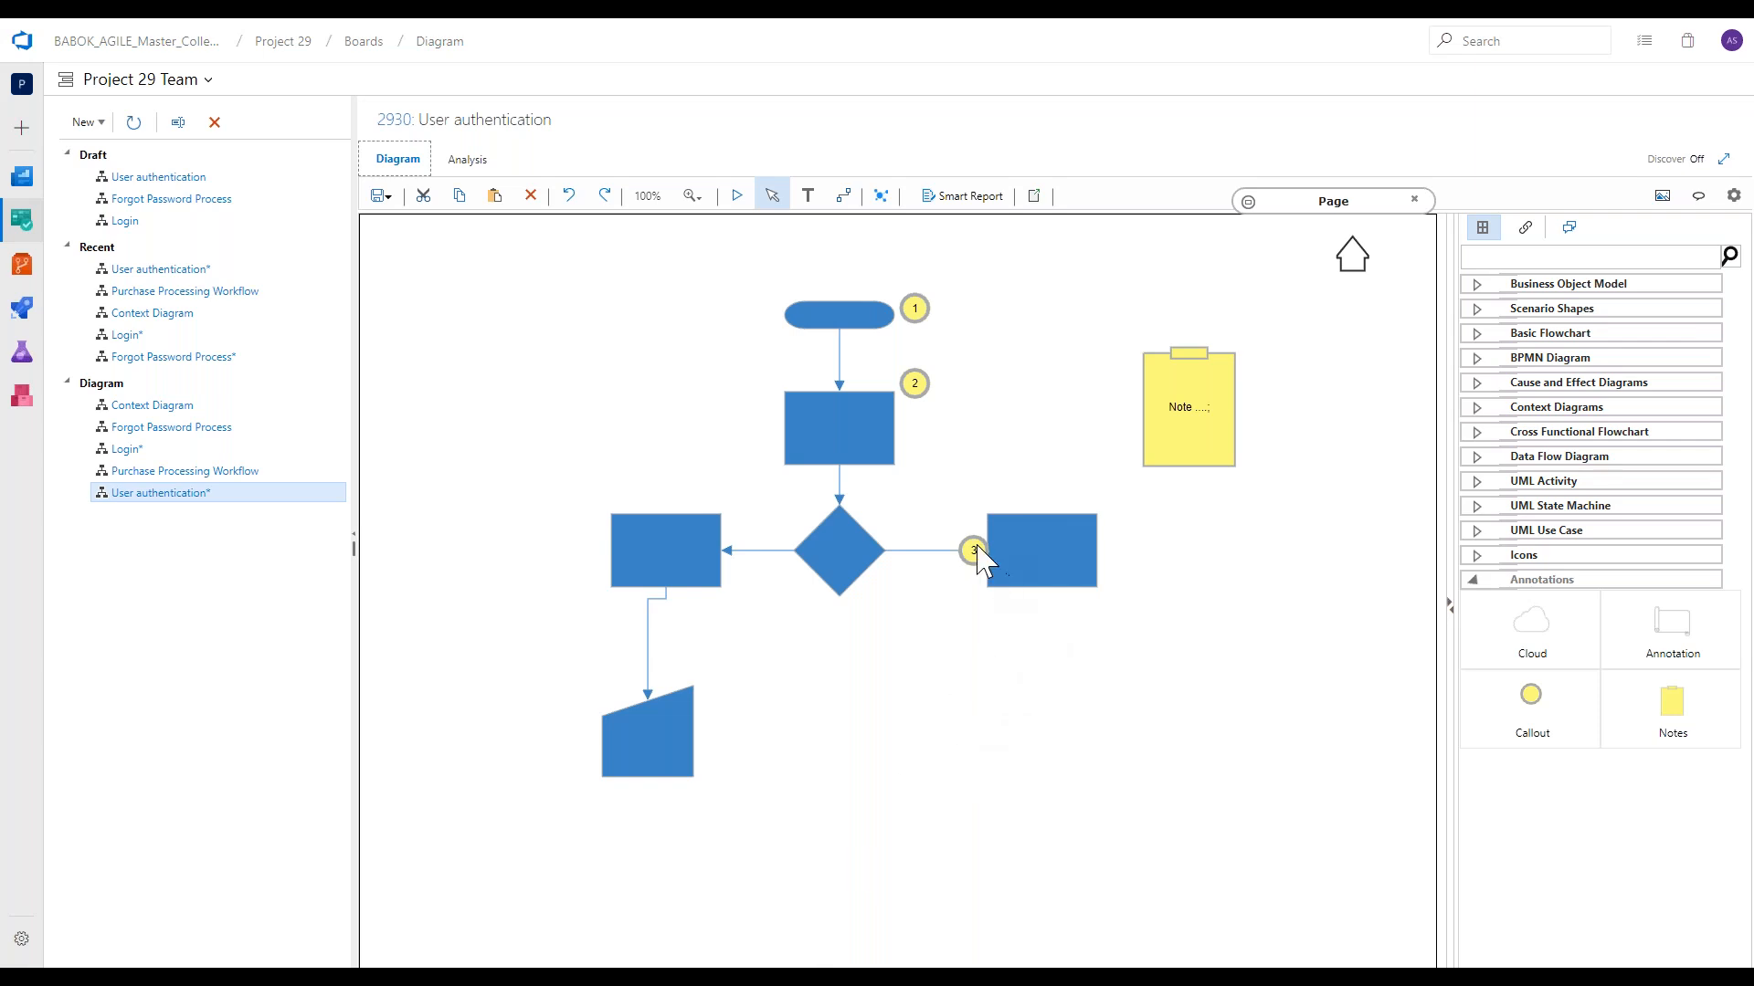
# Move the right Process closer to the Decision with Callout 3 above it, and check in the diagram changes.
pyautogui.moveTo(977, 549)
pyautogui.mouseDown()
pyautogui.moveTo(1037, 493)
pyautogui.moveTo(986, 552)
pyautogui.mouseUp()
pyautogui.click(999, 756)
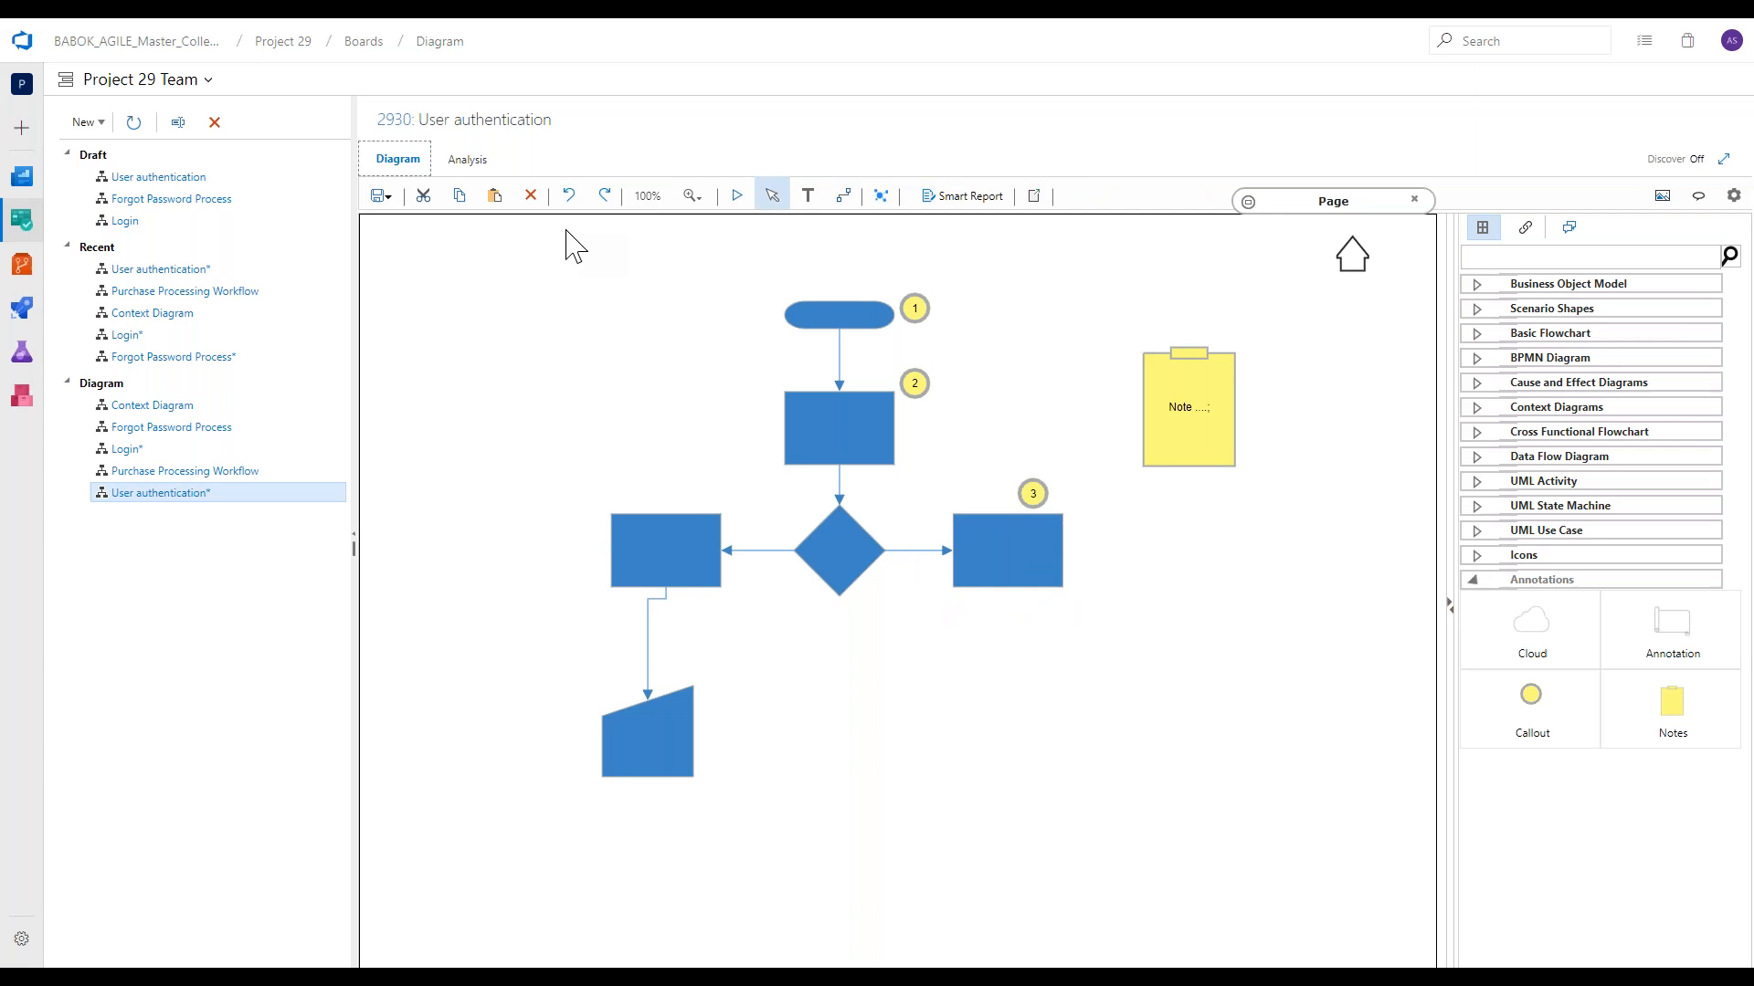
pyautogui.click(387, 197)
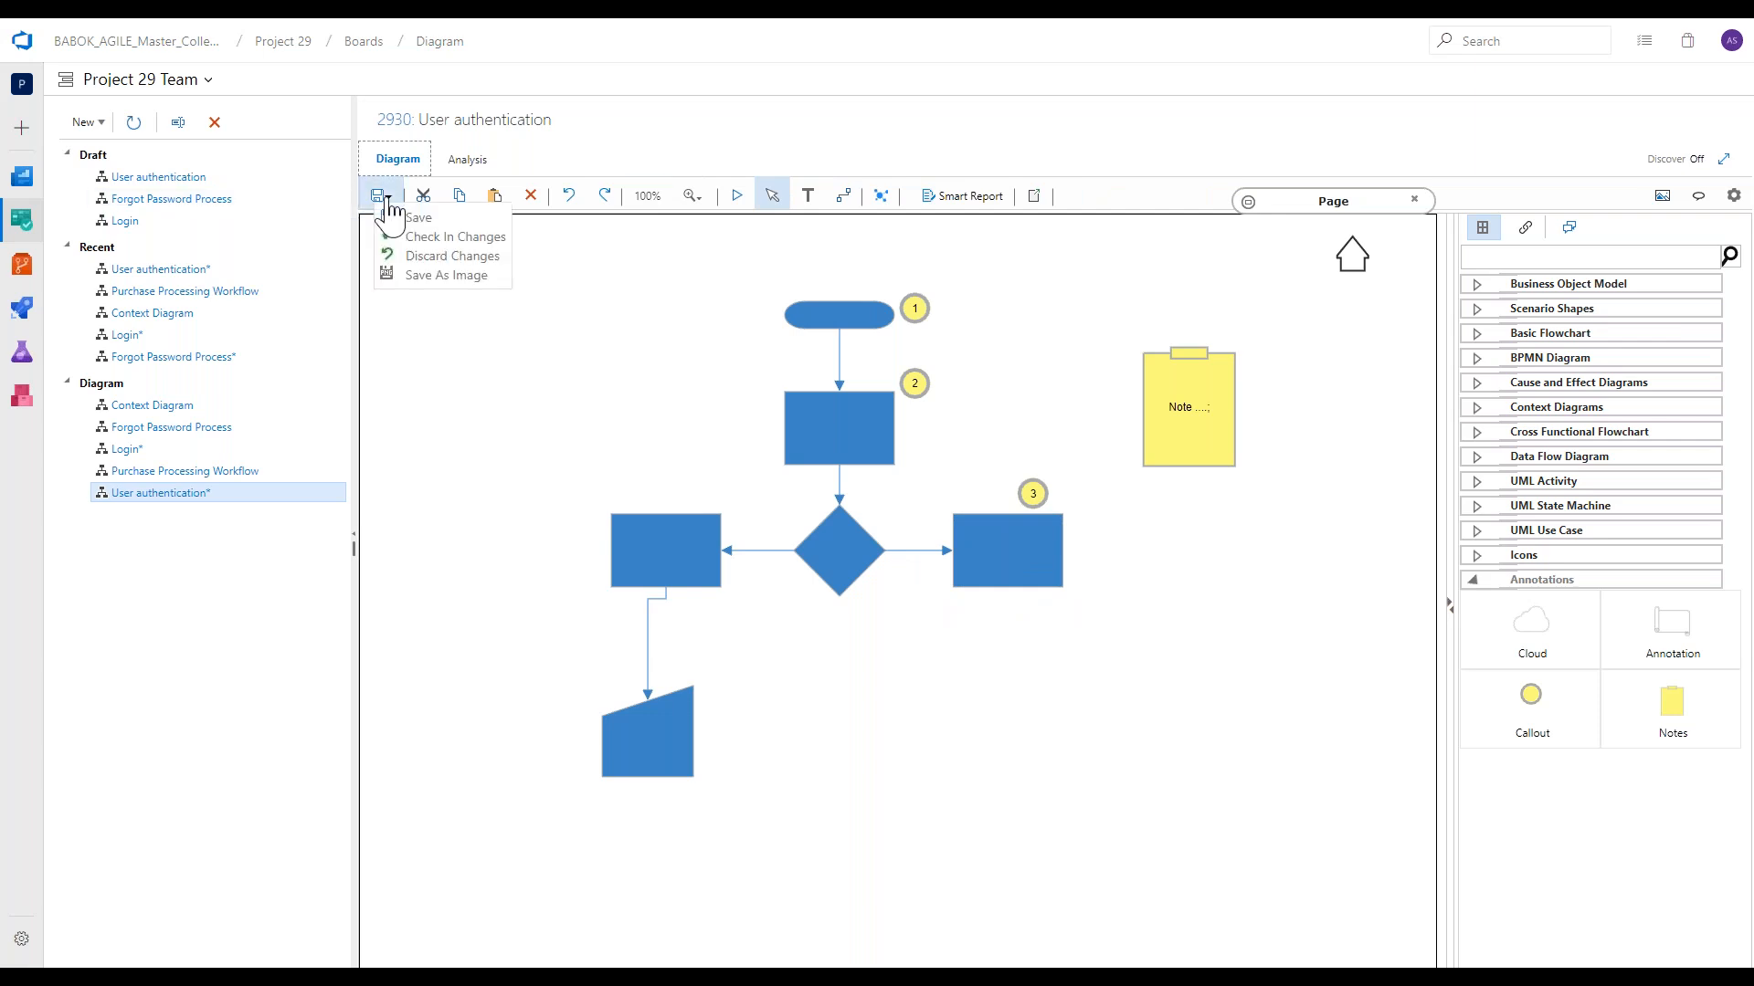
pyautogui.click(429, 237)
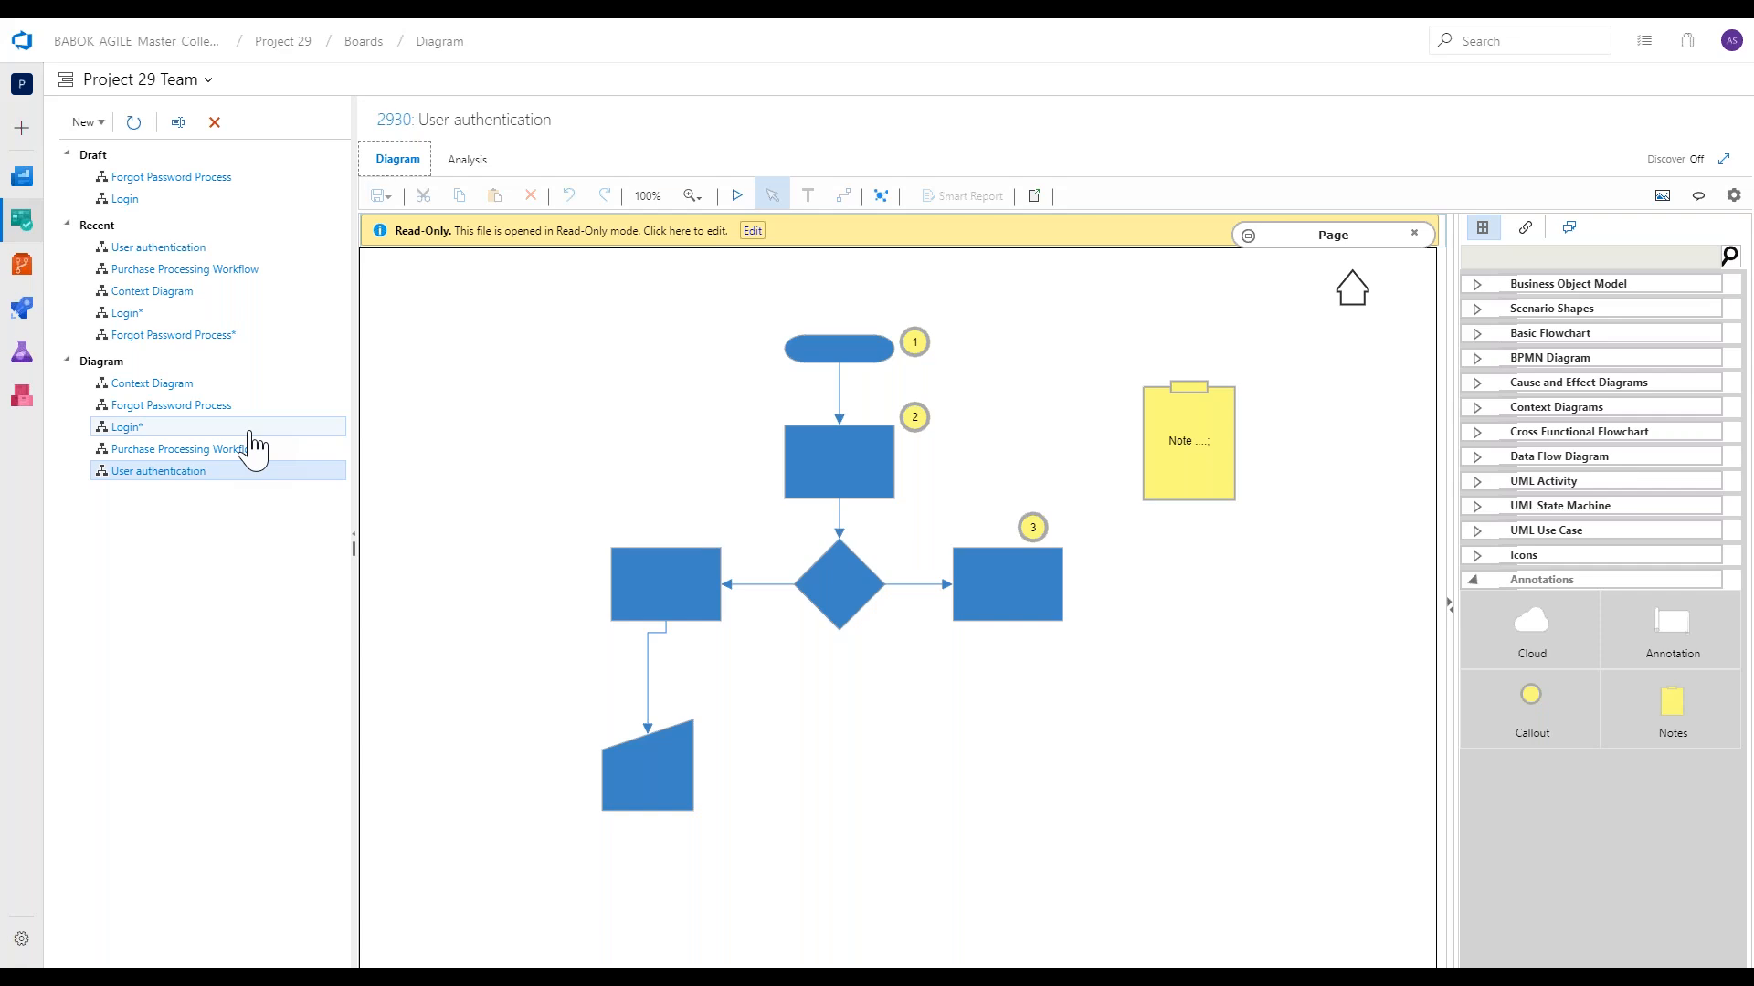
# Open the Login diagram and view the links of the Login screen, Enter username and password, and 3rd failed attempt shapes, and the whole page.
pyautogui.click(250, 429)
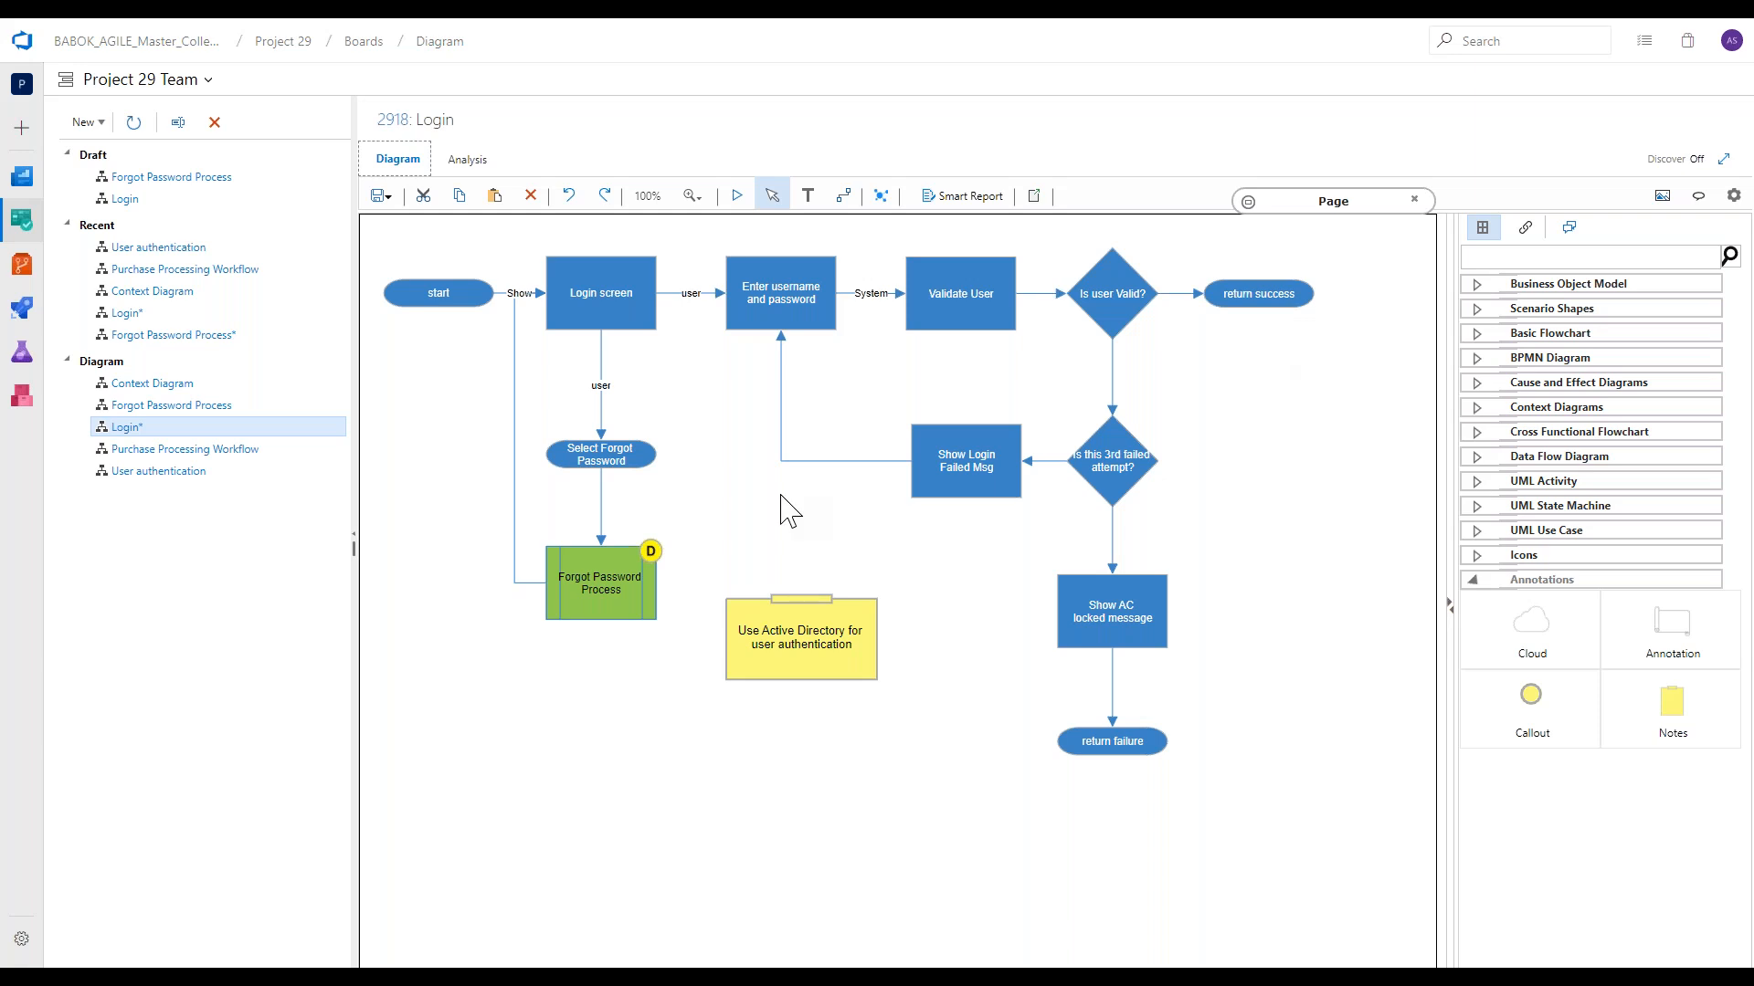
pyautogui.click(1525, 229)
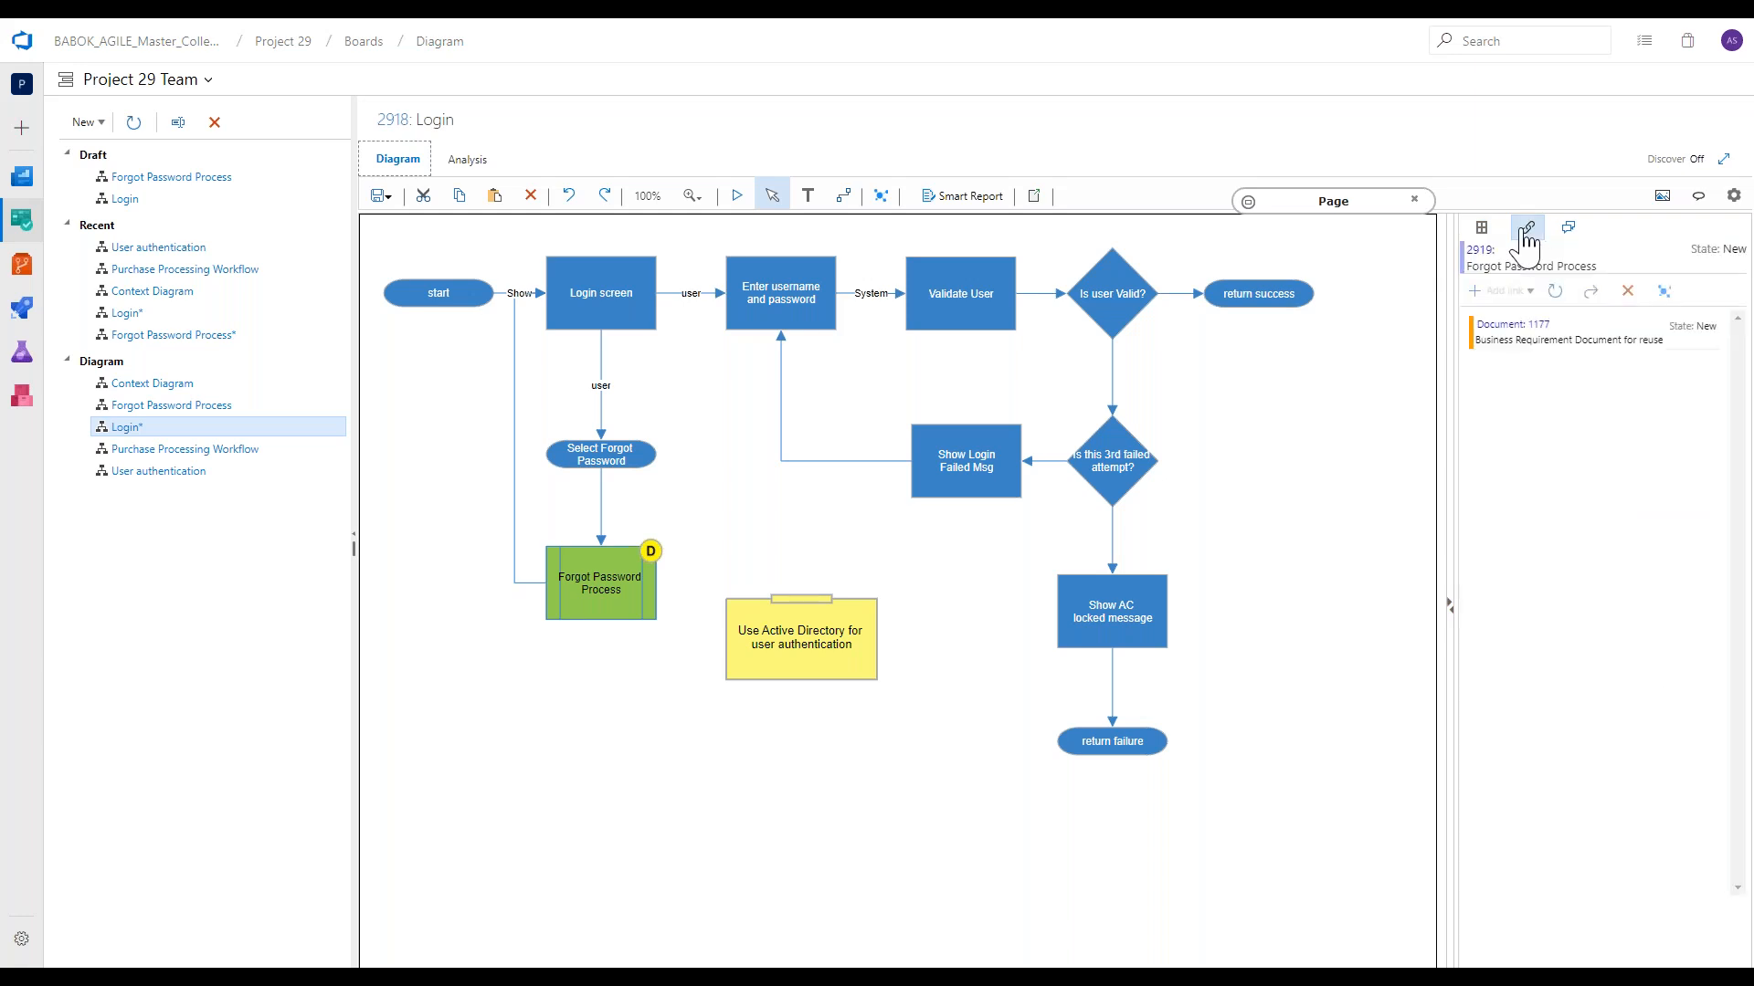
pyautogui.click(630, 292)
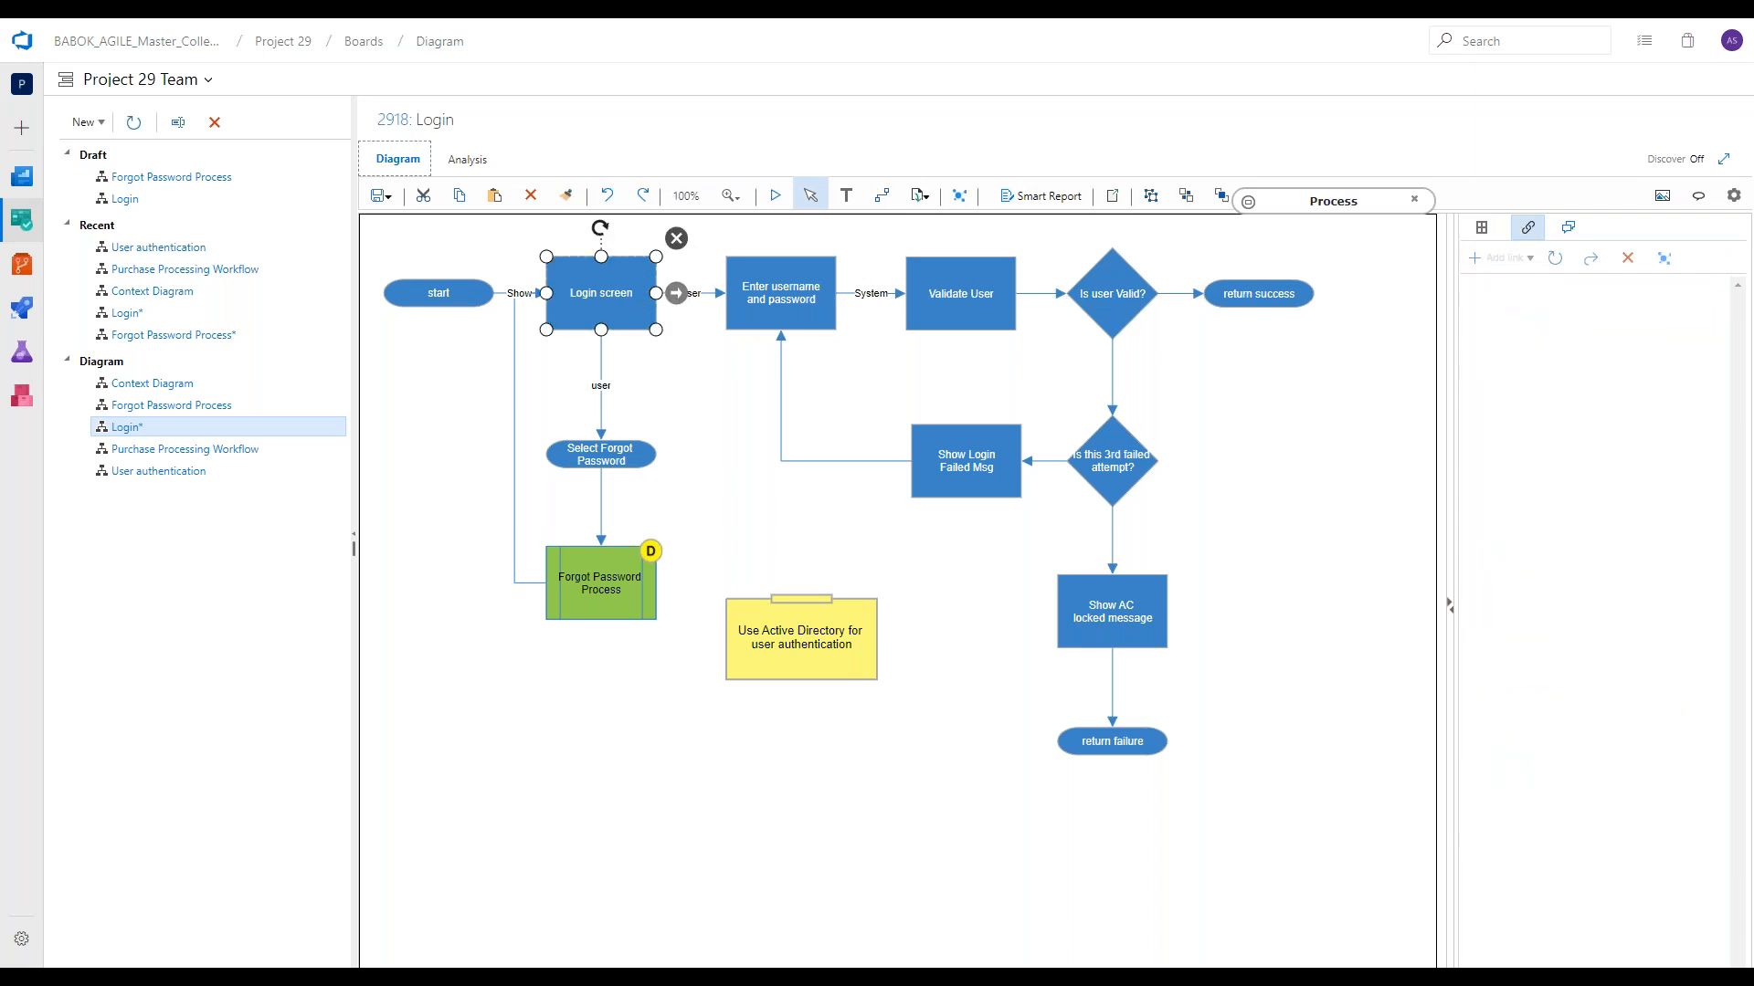
pyautogui.click(763, 302)
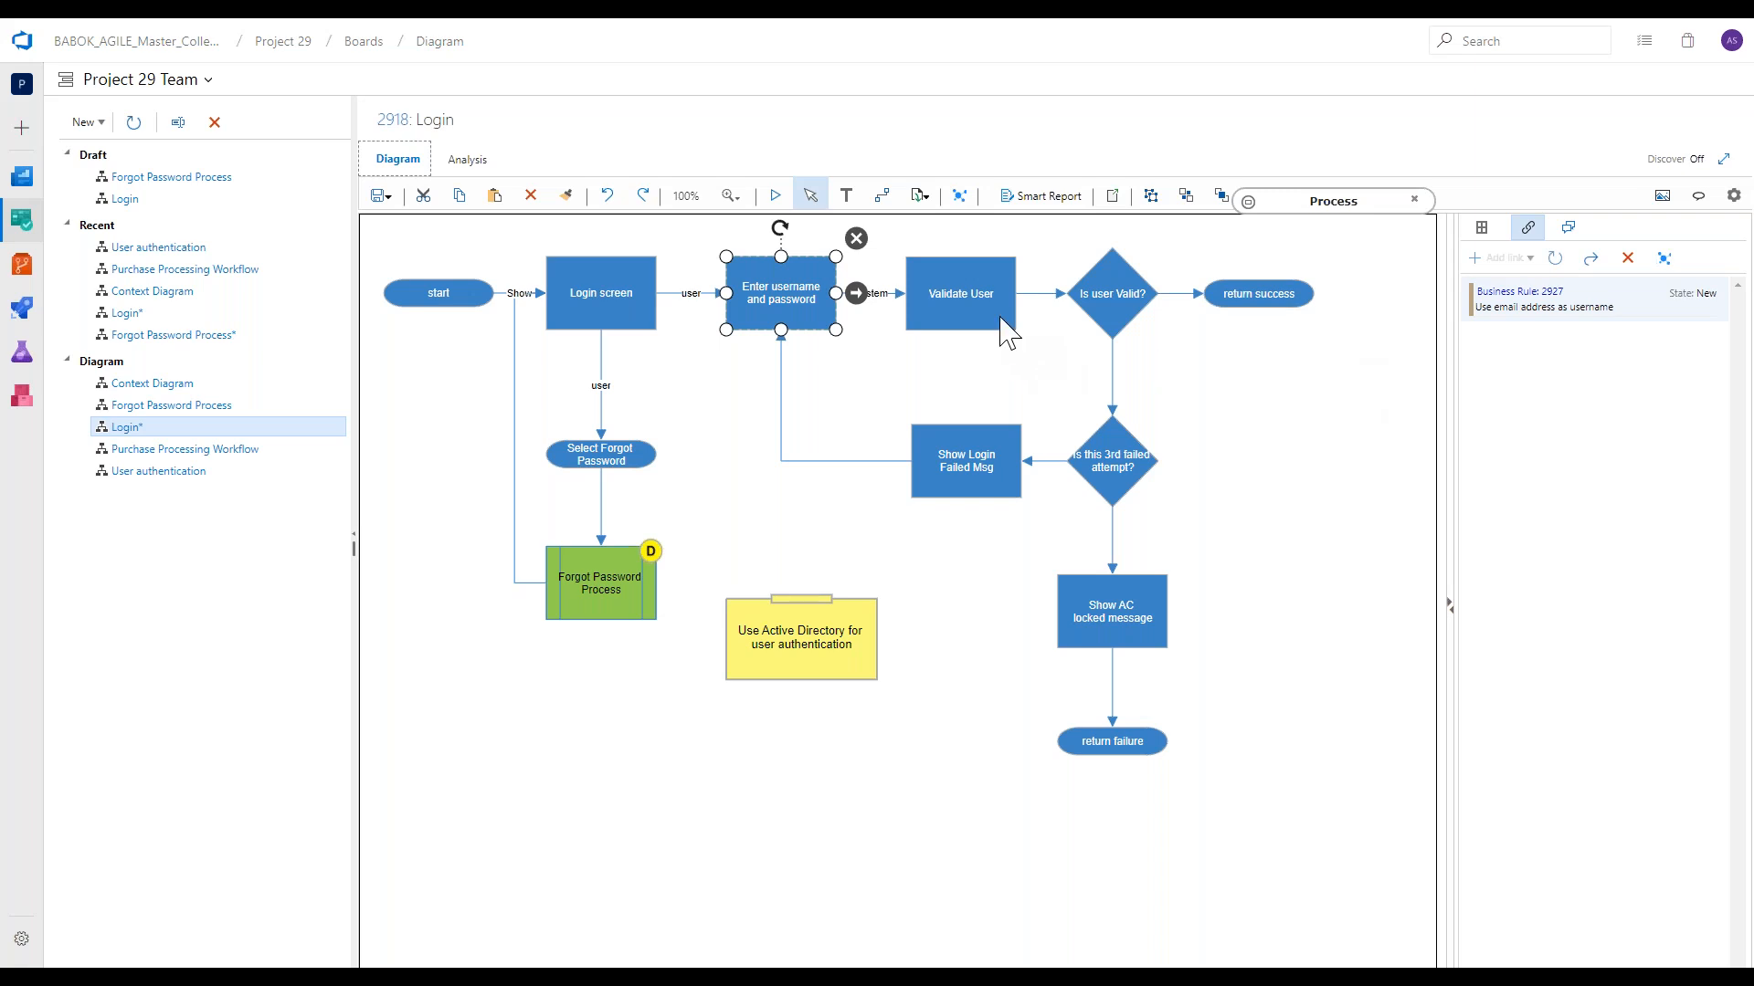
pyautogui.click(1112, 461)
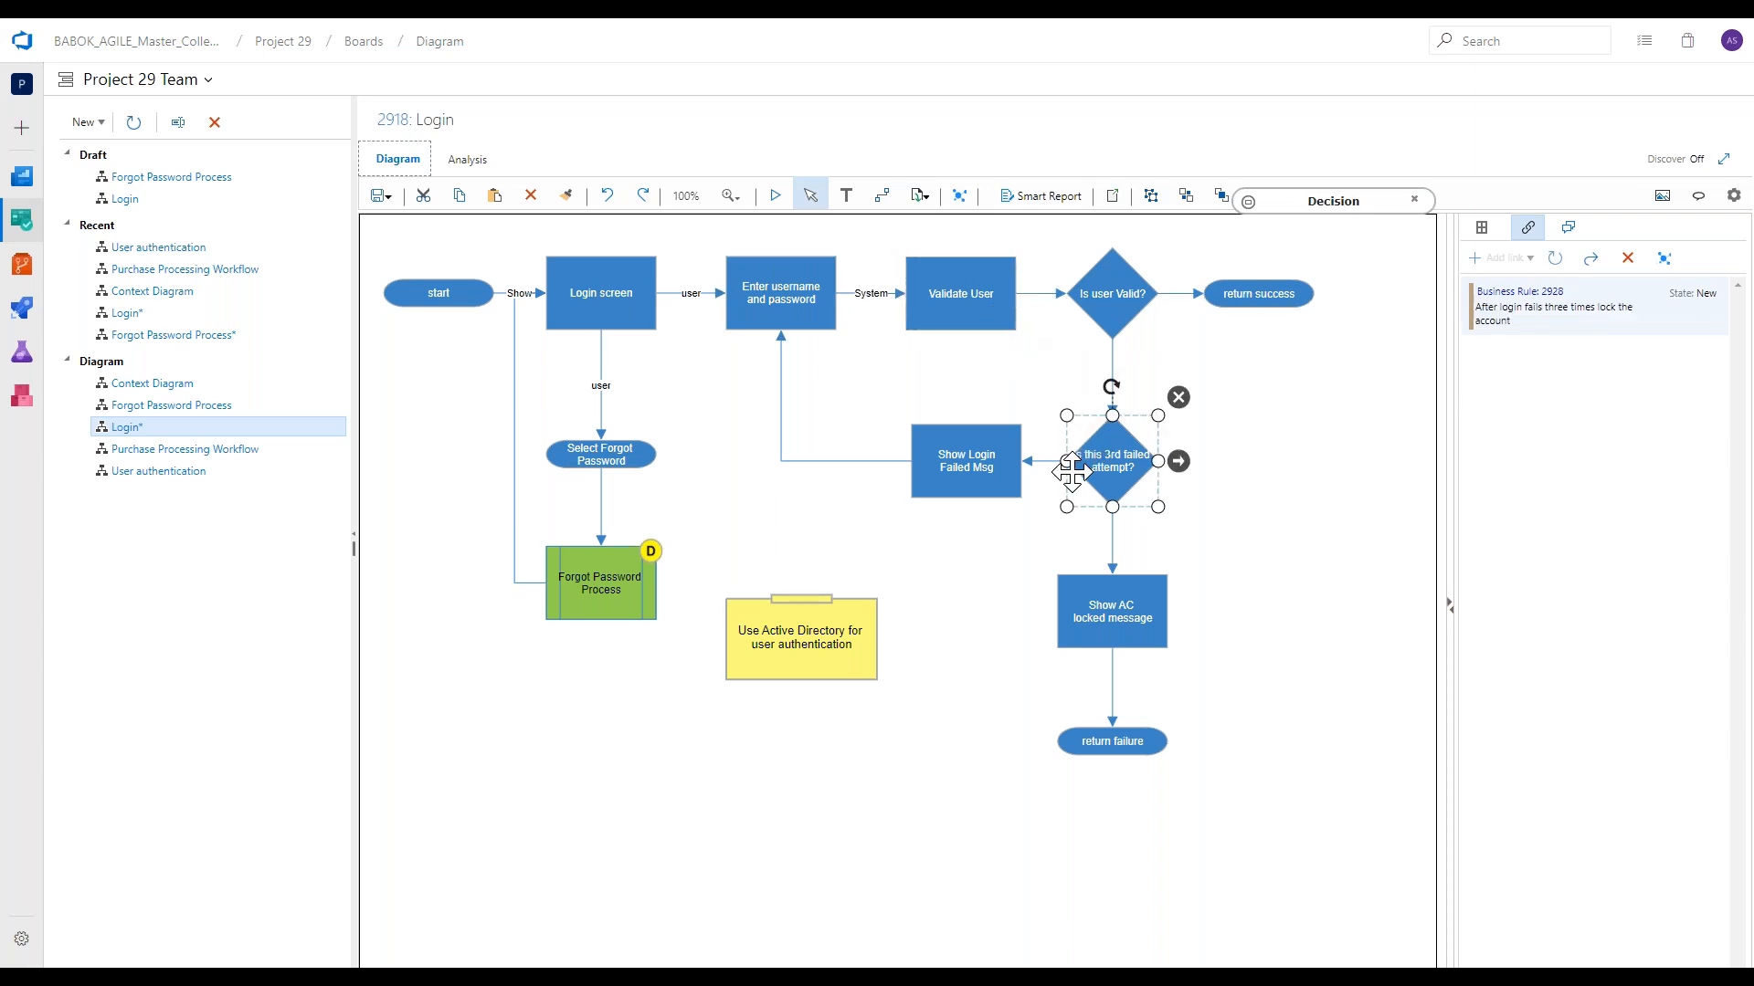
pyautogui.click(966, 589)
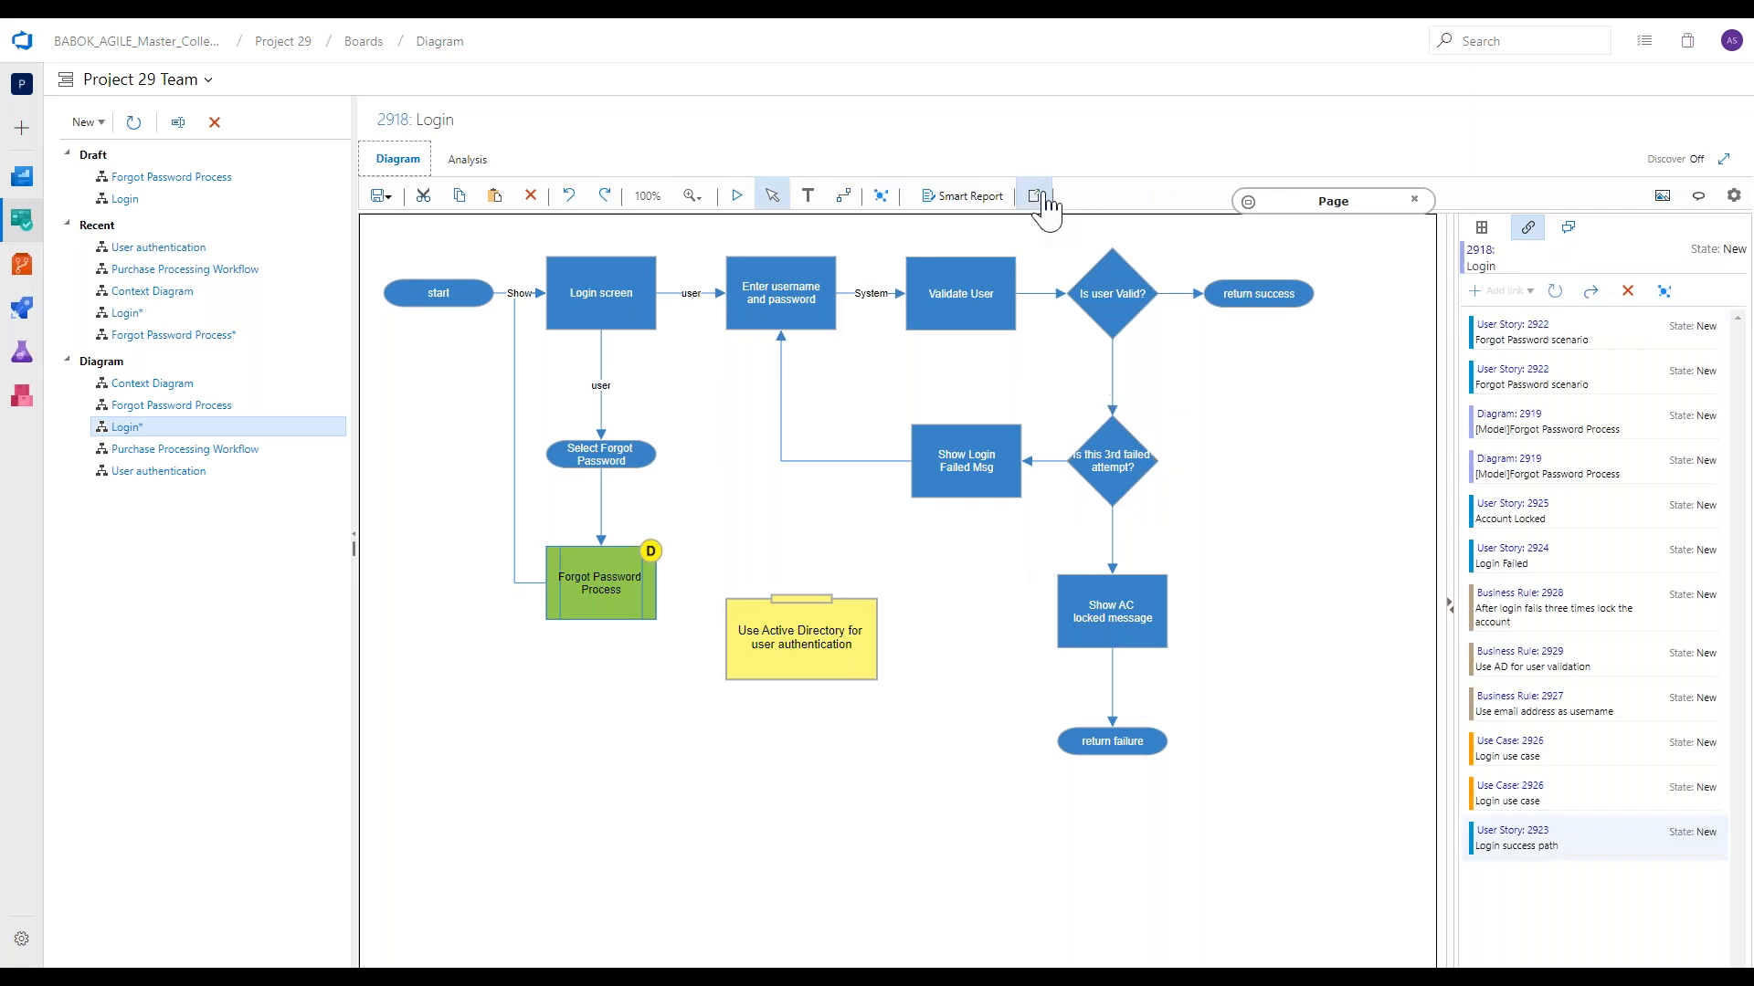
# Highlight the linked shapes, check the links of the 3rd failed attempt decision and Enter username and password, and select the top row of shapes.
pyautogui.click(1037, 196)
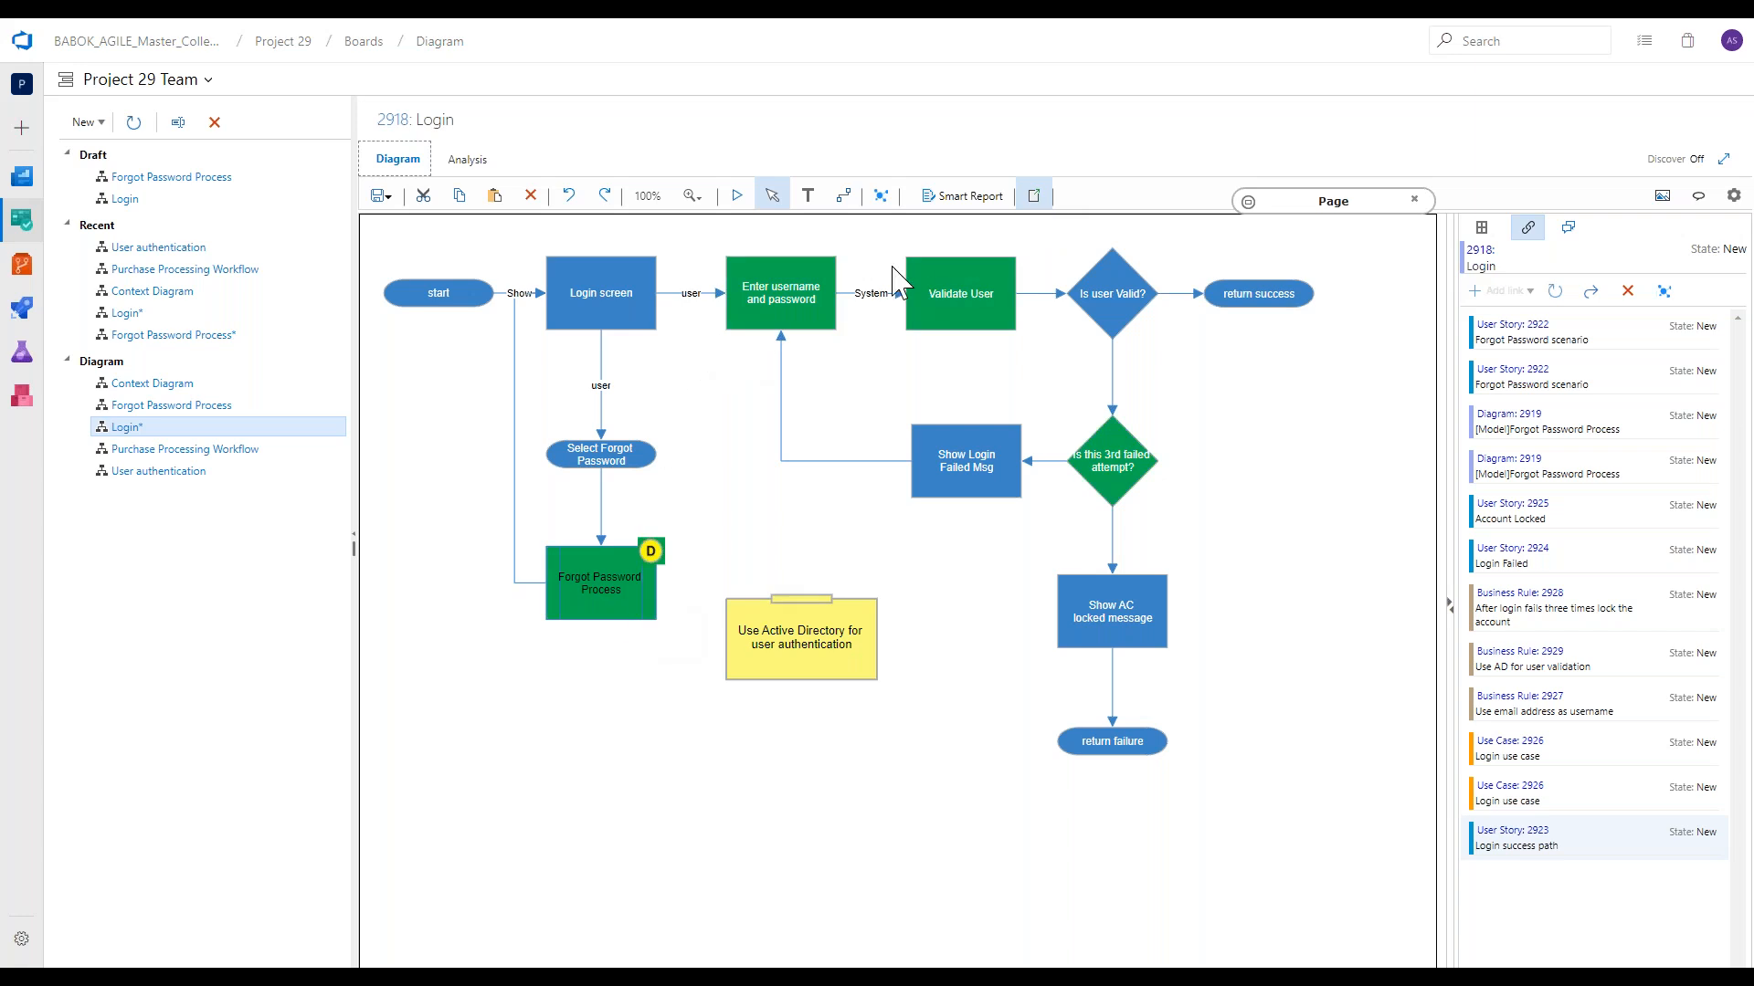
pyautogui.click(644, 618)
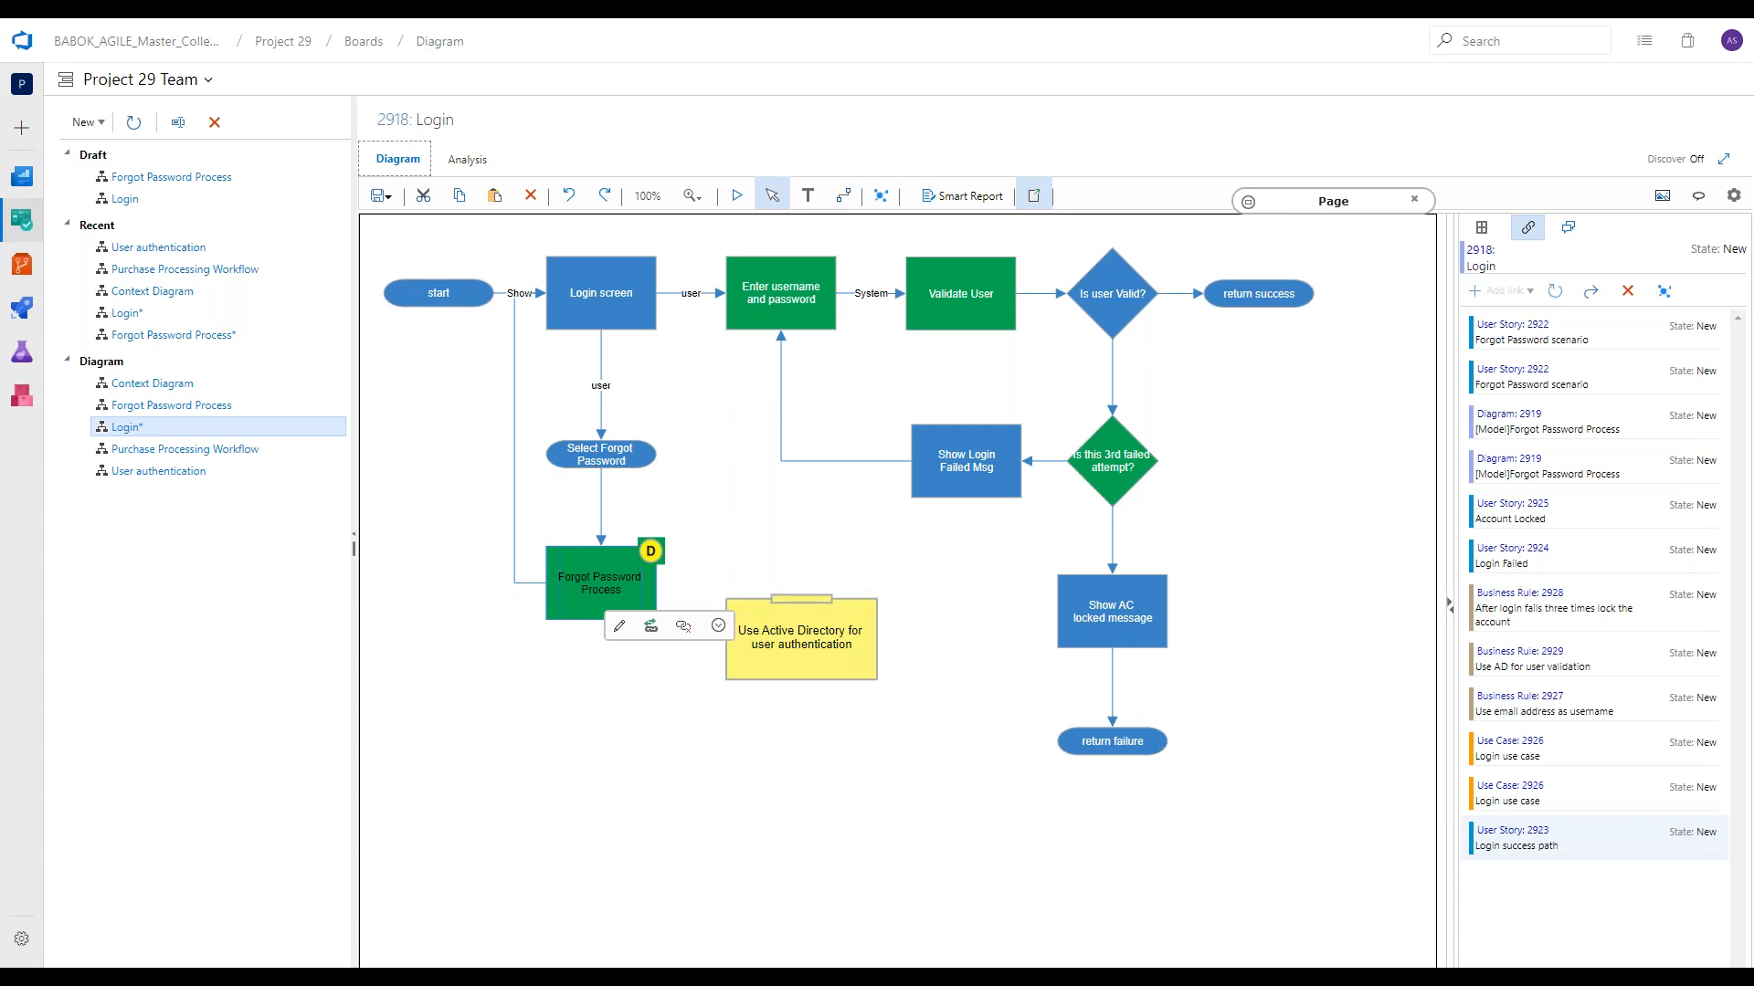
pyautogui.click(1130, 475)
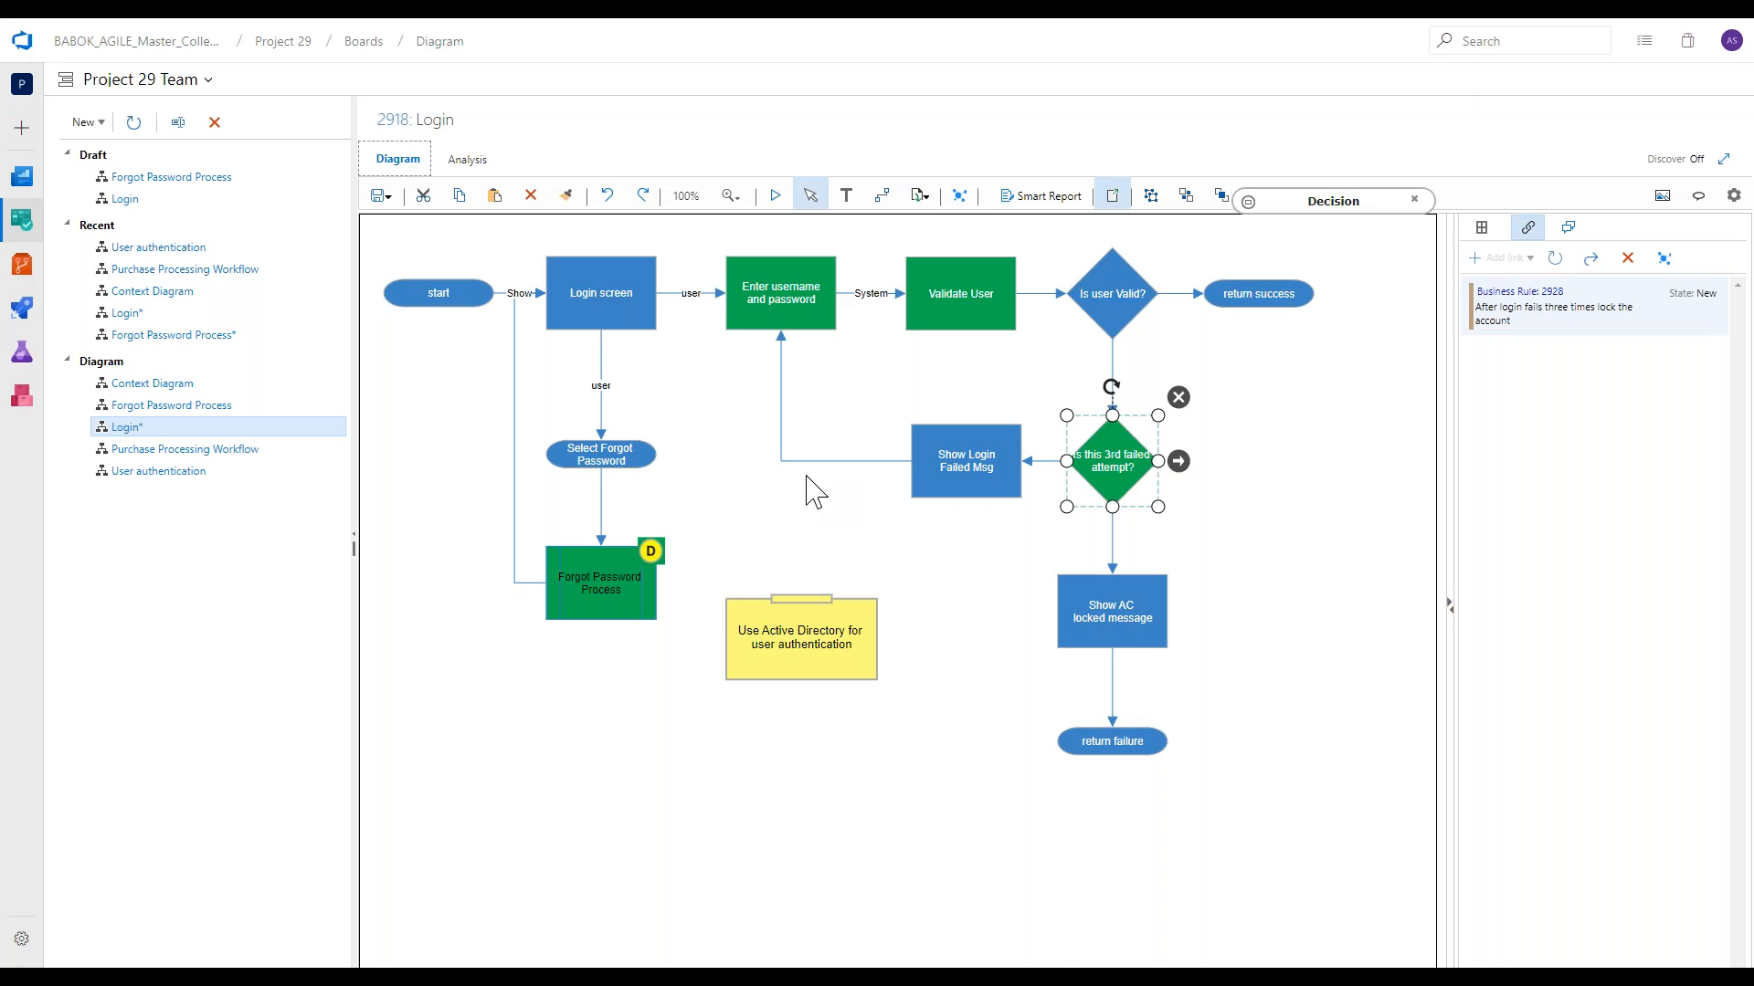
pyautogui.click(975, 535)
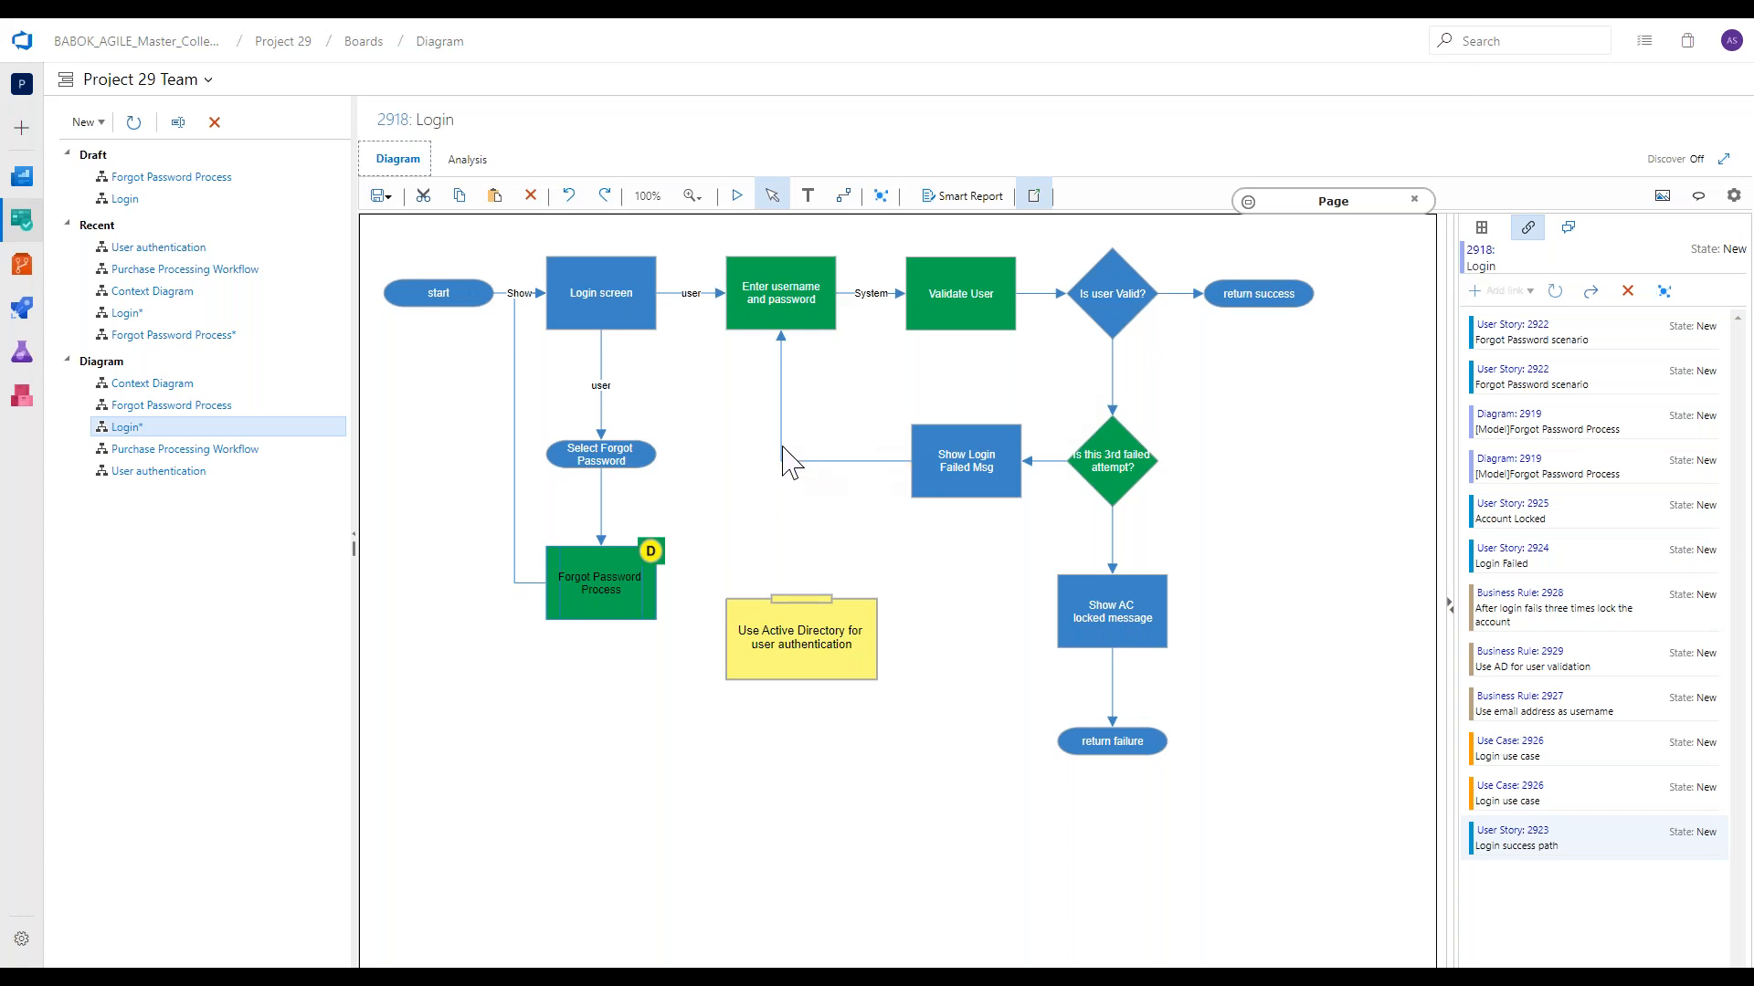
pyautogui.click(796, 310)
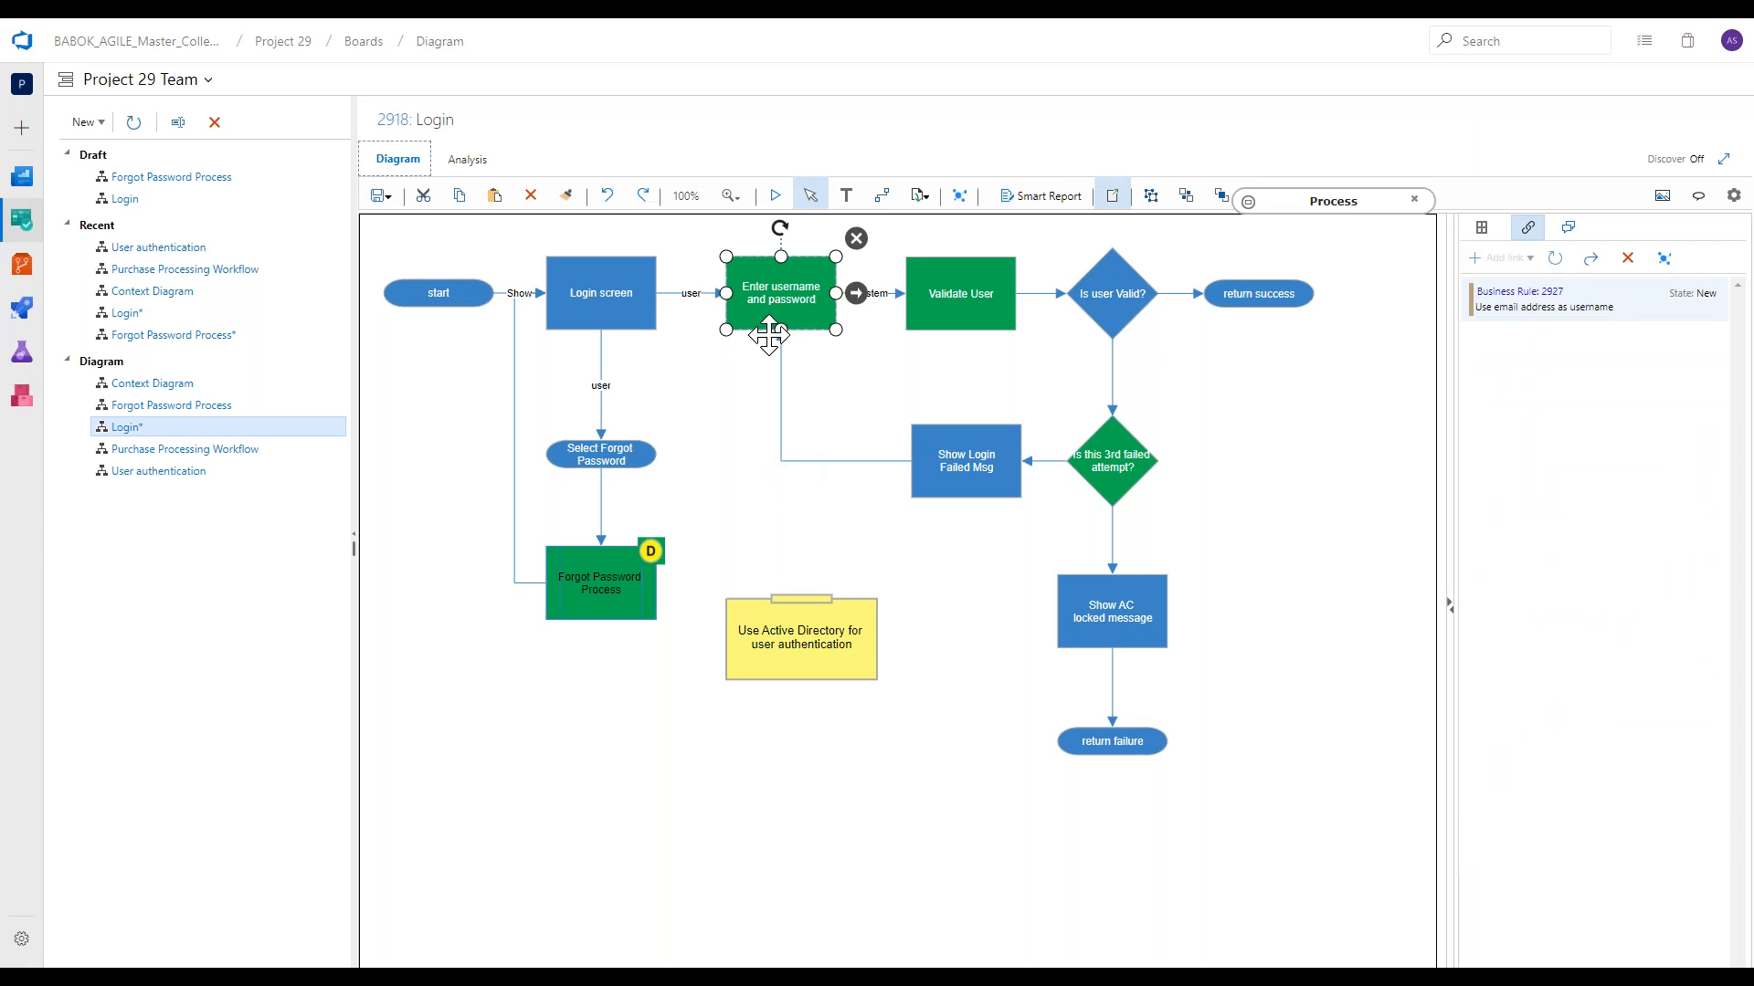
pyautogui.click(719, 413)
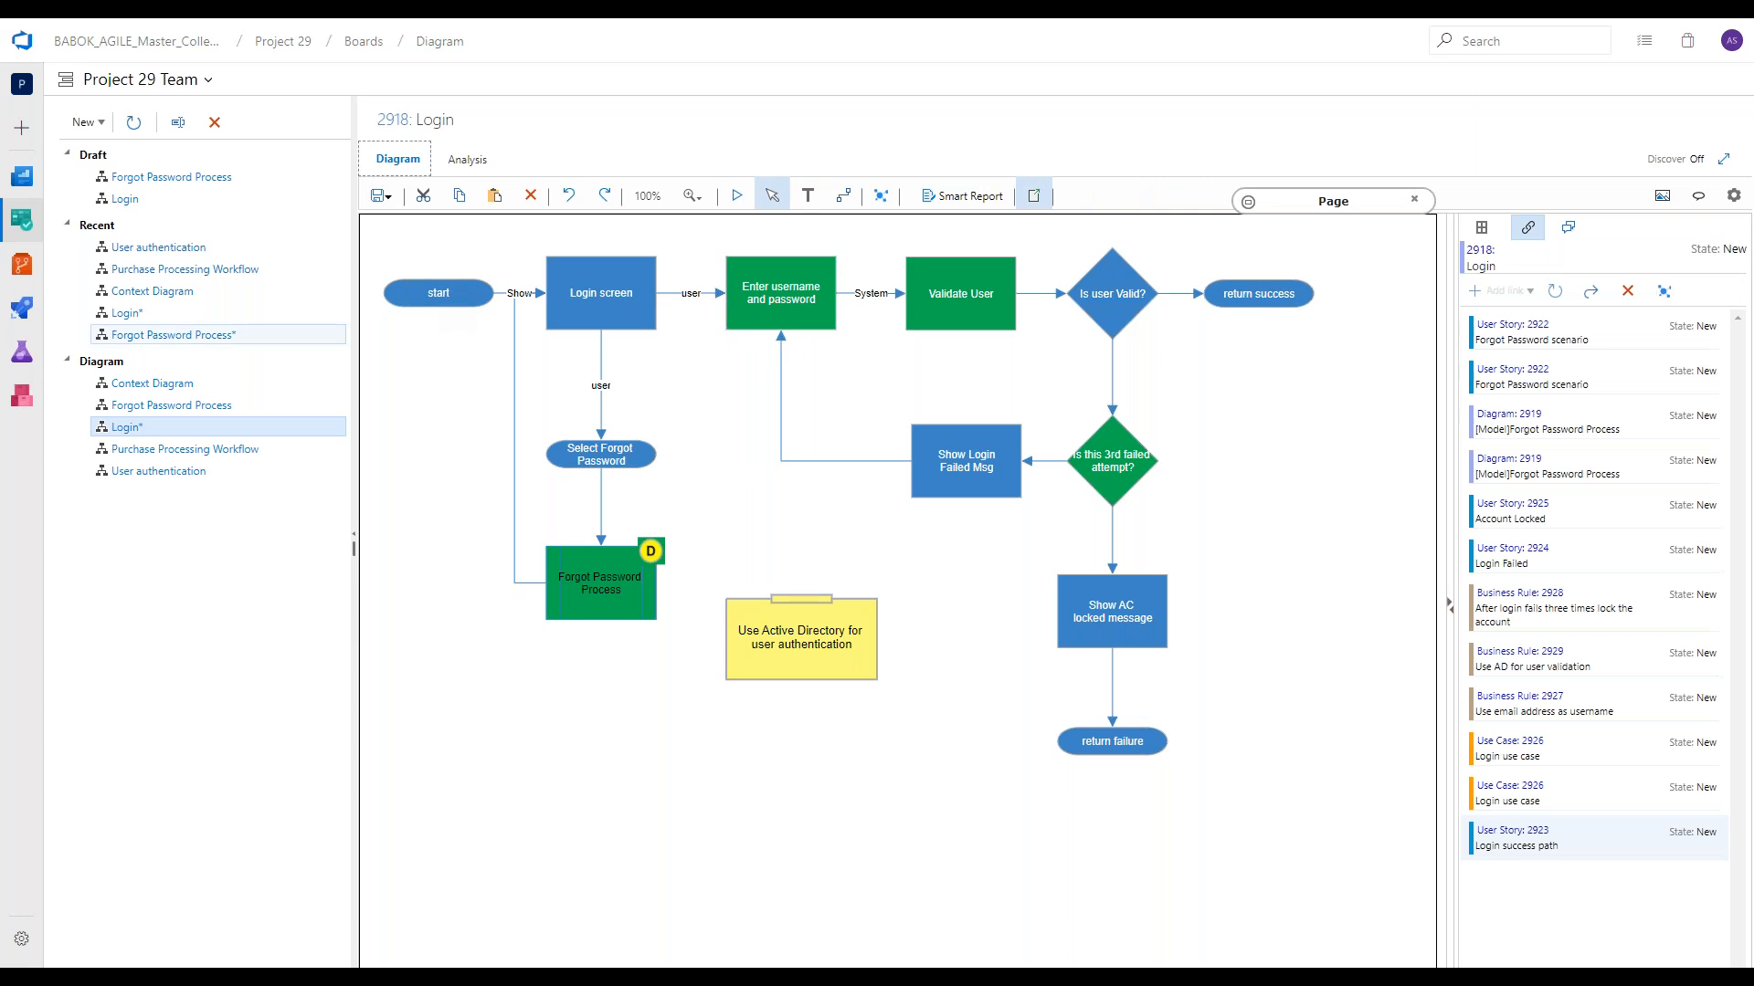
pyautogui.moveTo(369, 239); pyautogui.dragTo(1324, 339)
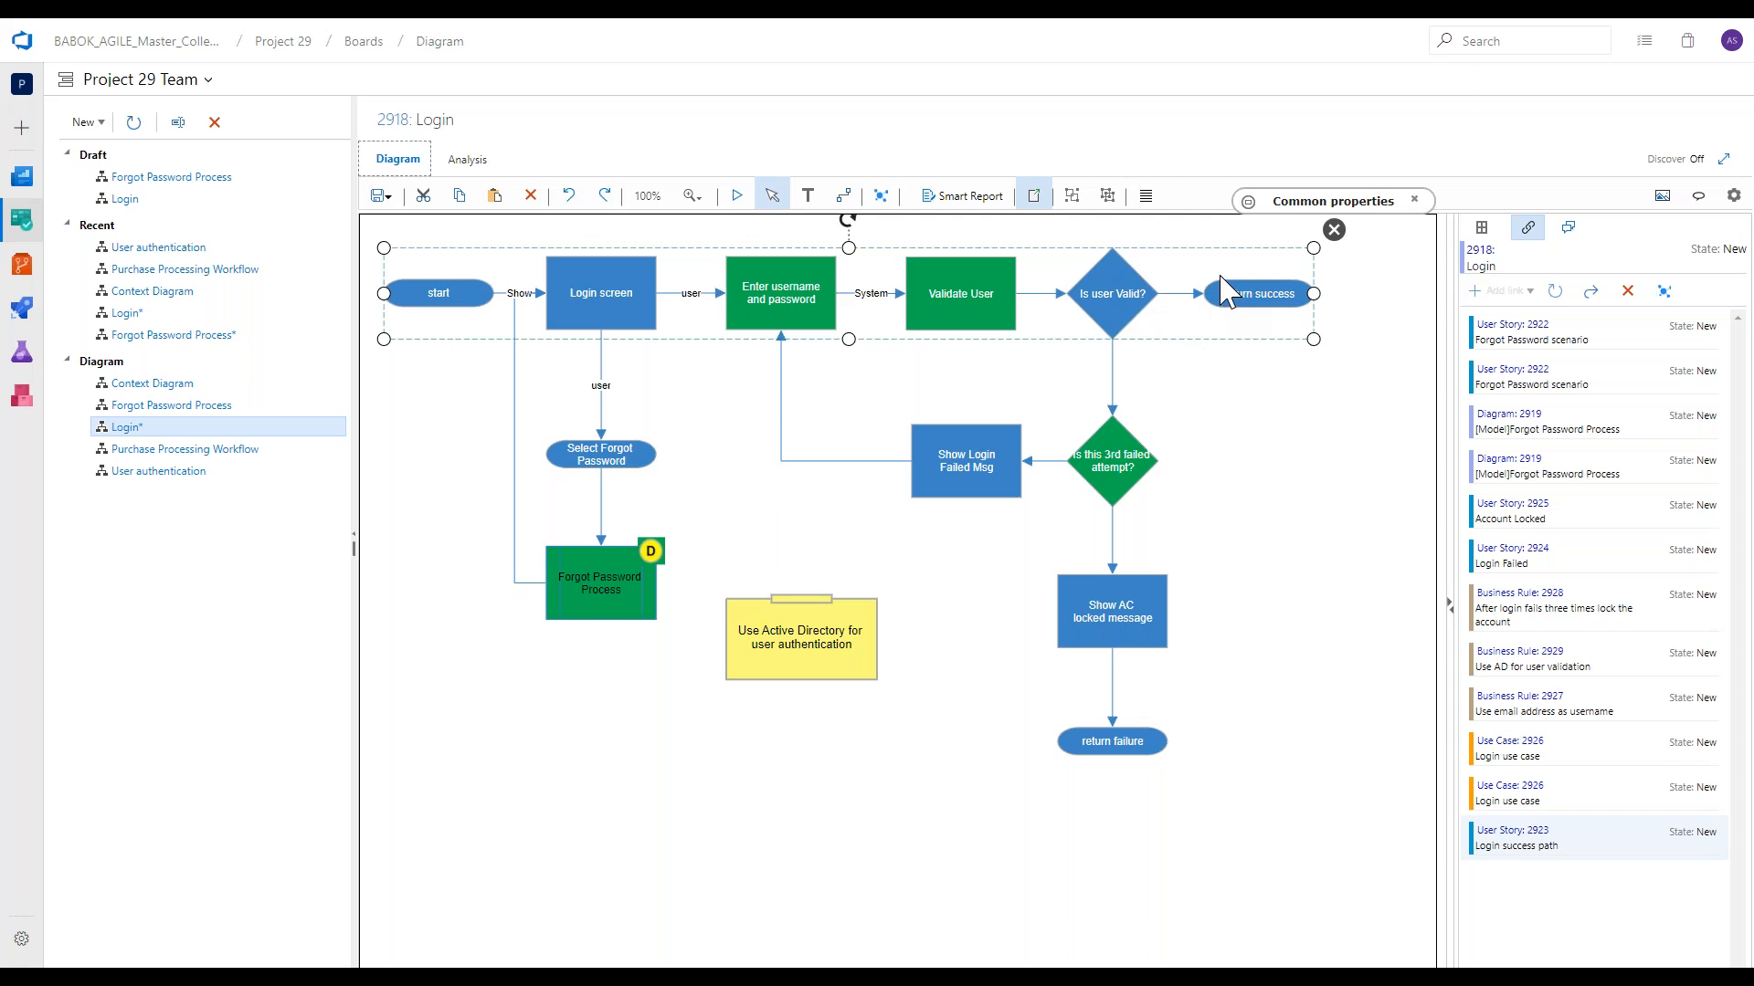
# Open the Login diagram's analysis and show the Login success path from the user stories.
pyautogui.click(467, 160)
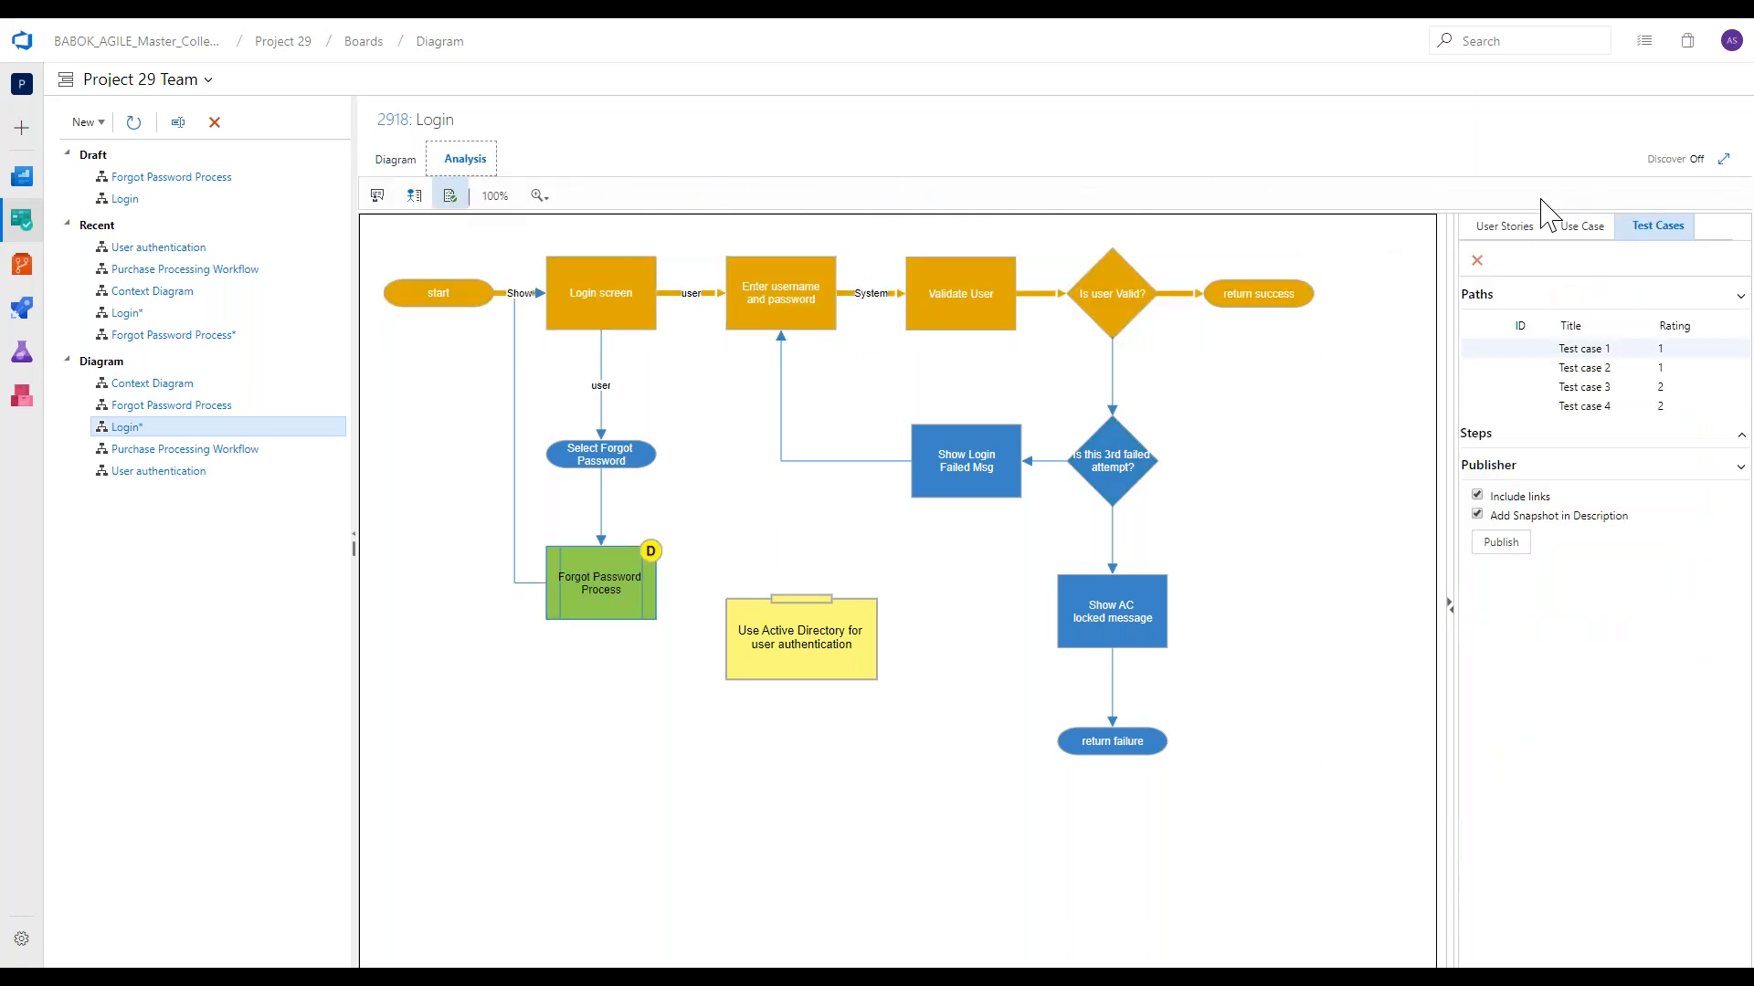
pyautogui.click(1518, 227)
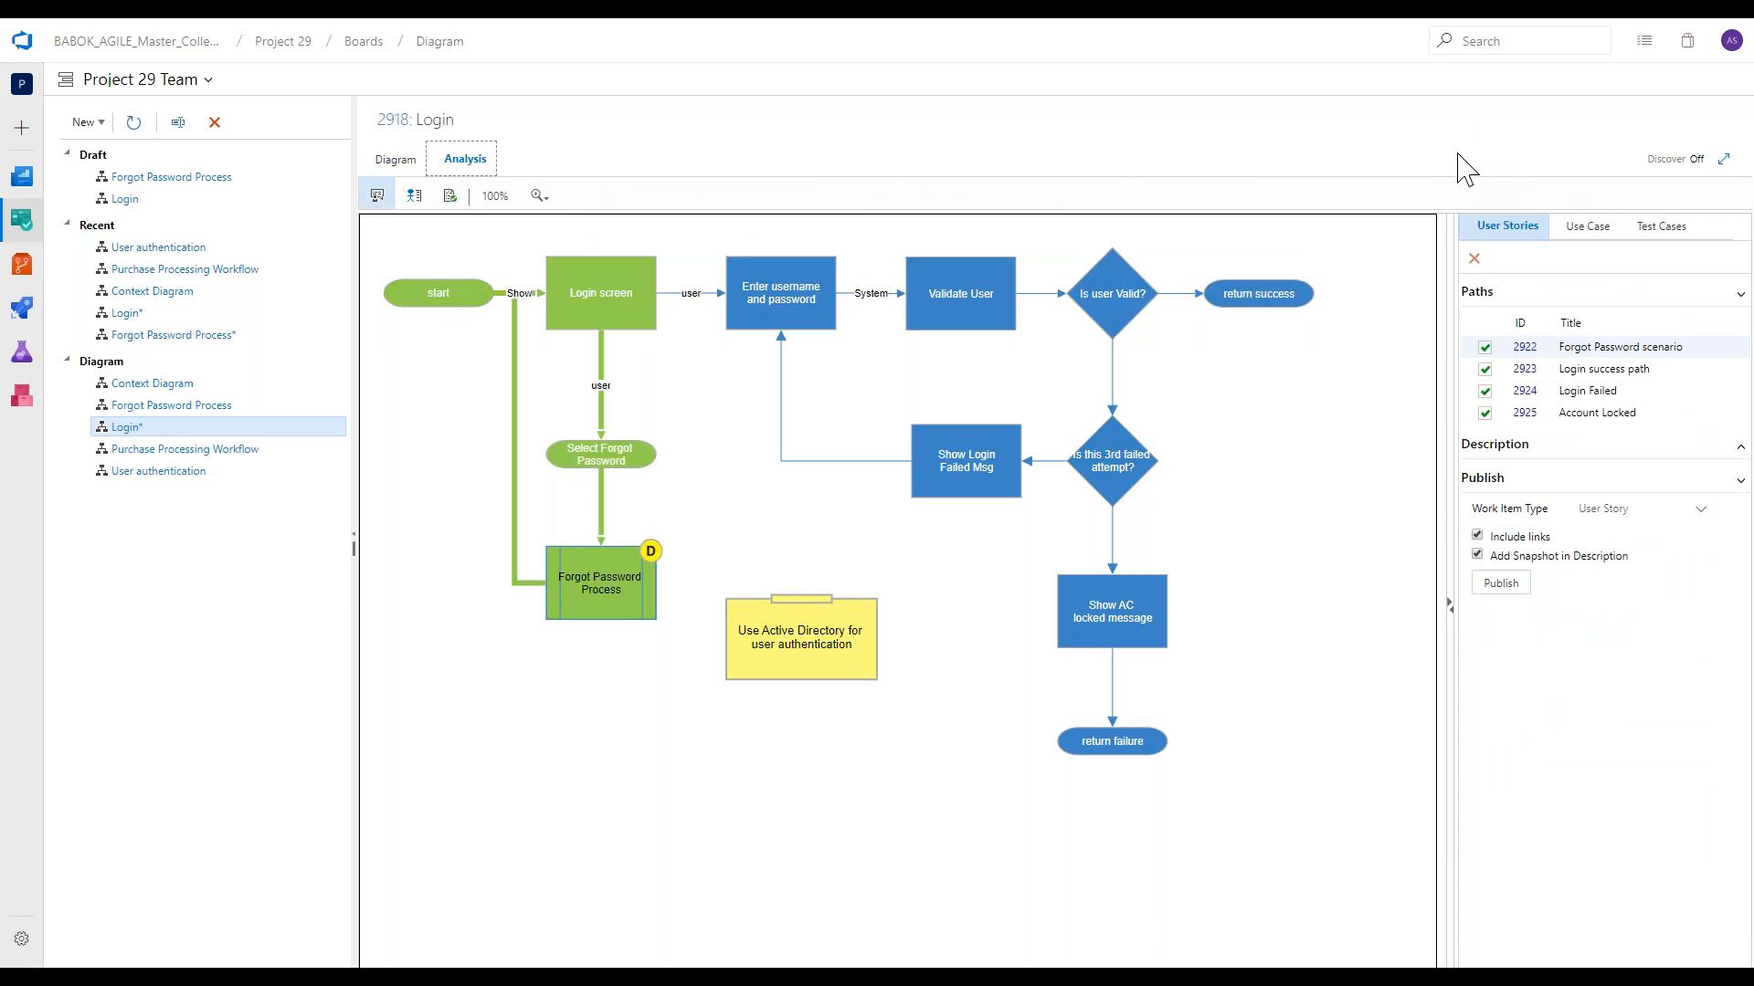
pyautogui.click(1562, 369)
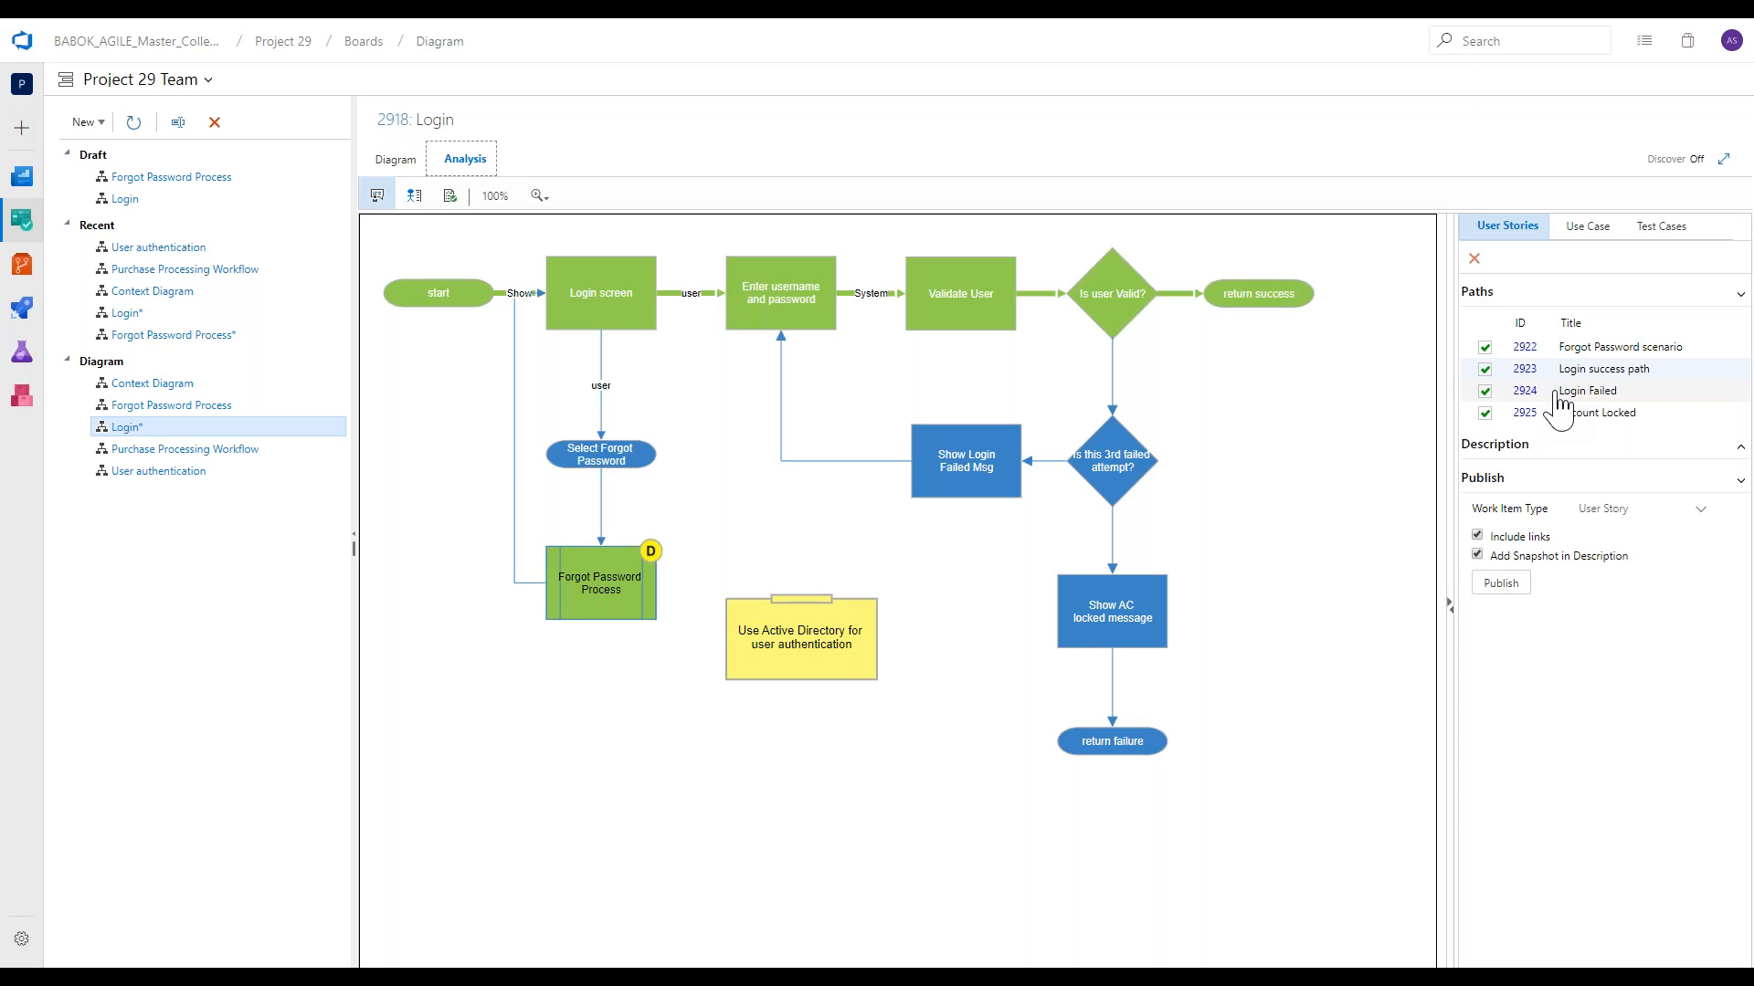
# Open the Account Locked user story, examine the path text and diagram in its maximized description, and close the story.
pyautogui.doubleClick(1558, 411)
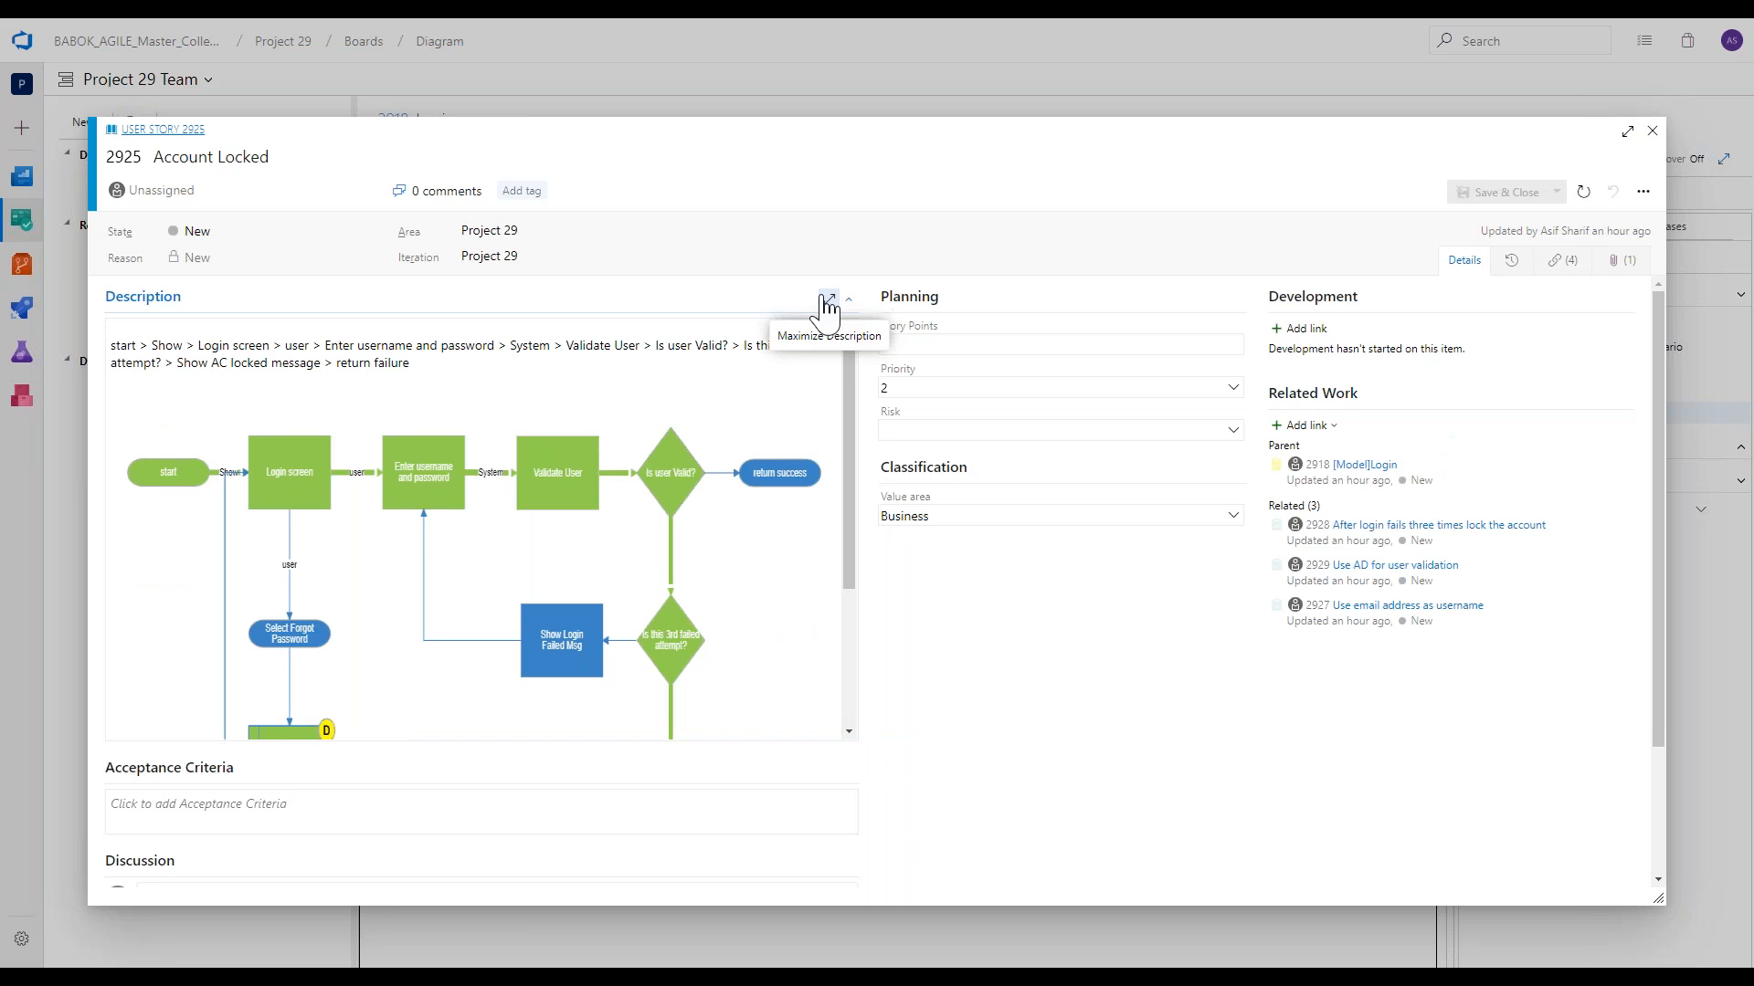
pyautogui.click(828, 301)
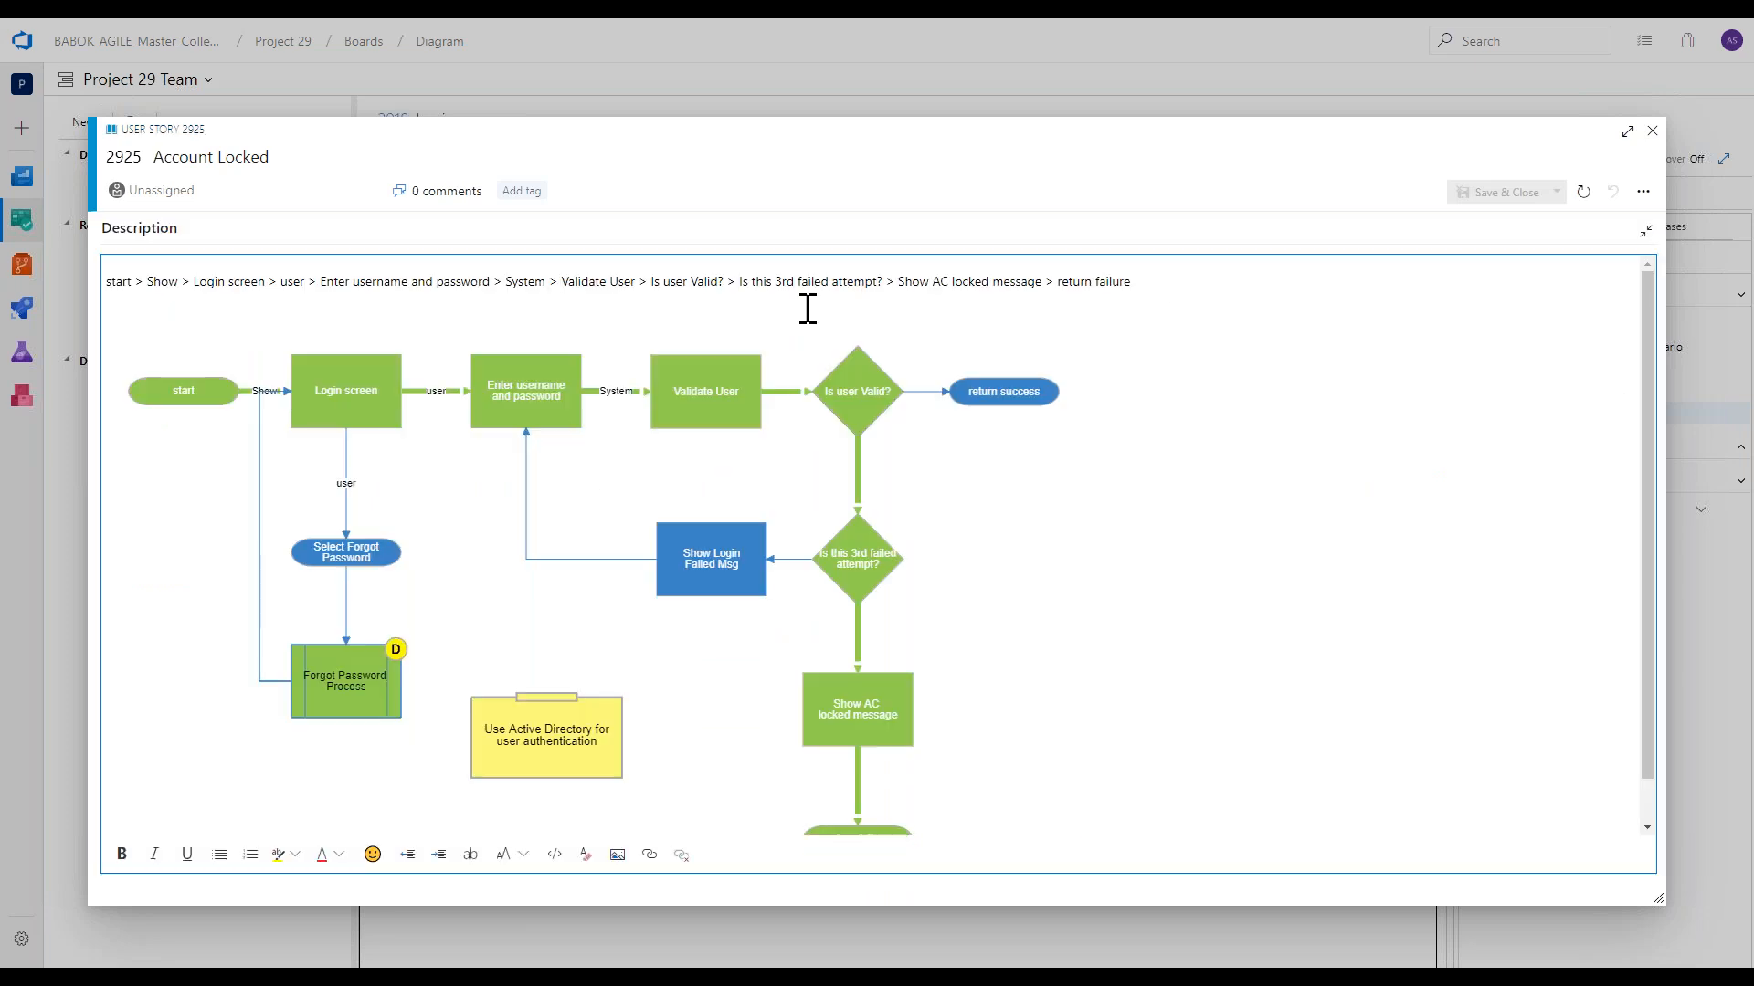
pyautogui.tripleClick(507, 293)
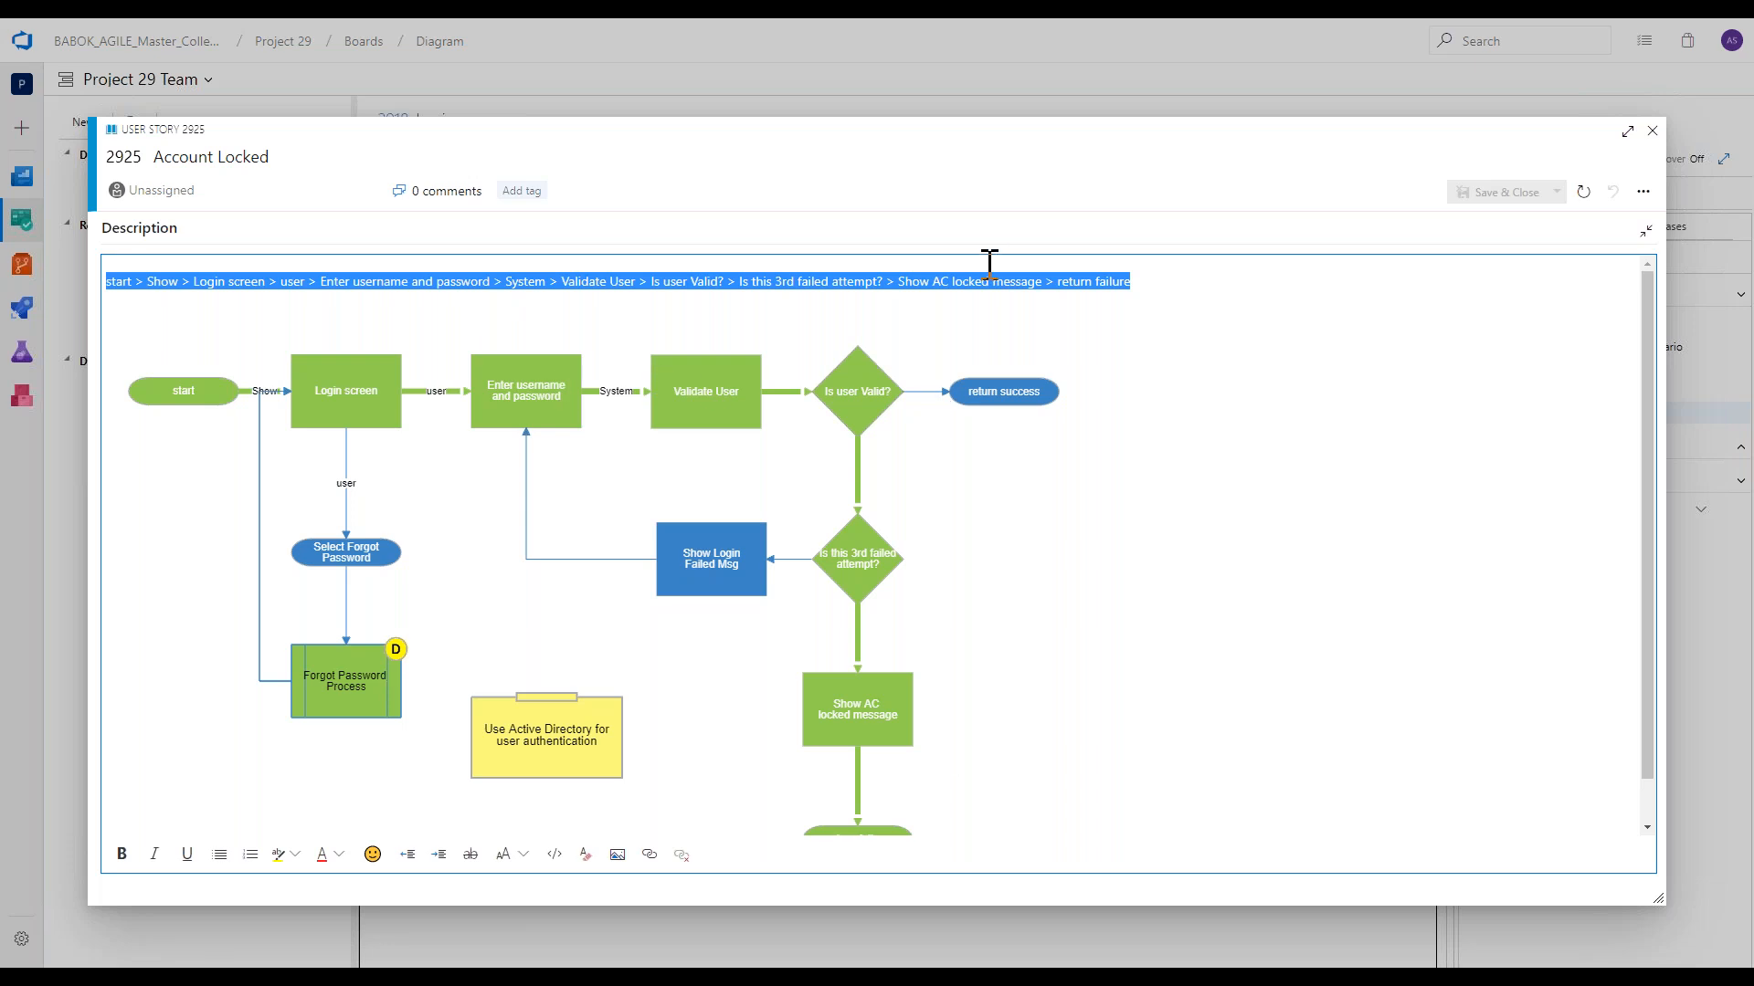
pyautogui.click(901, 273)
pyautogui.click(886, 402)
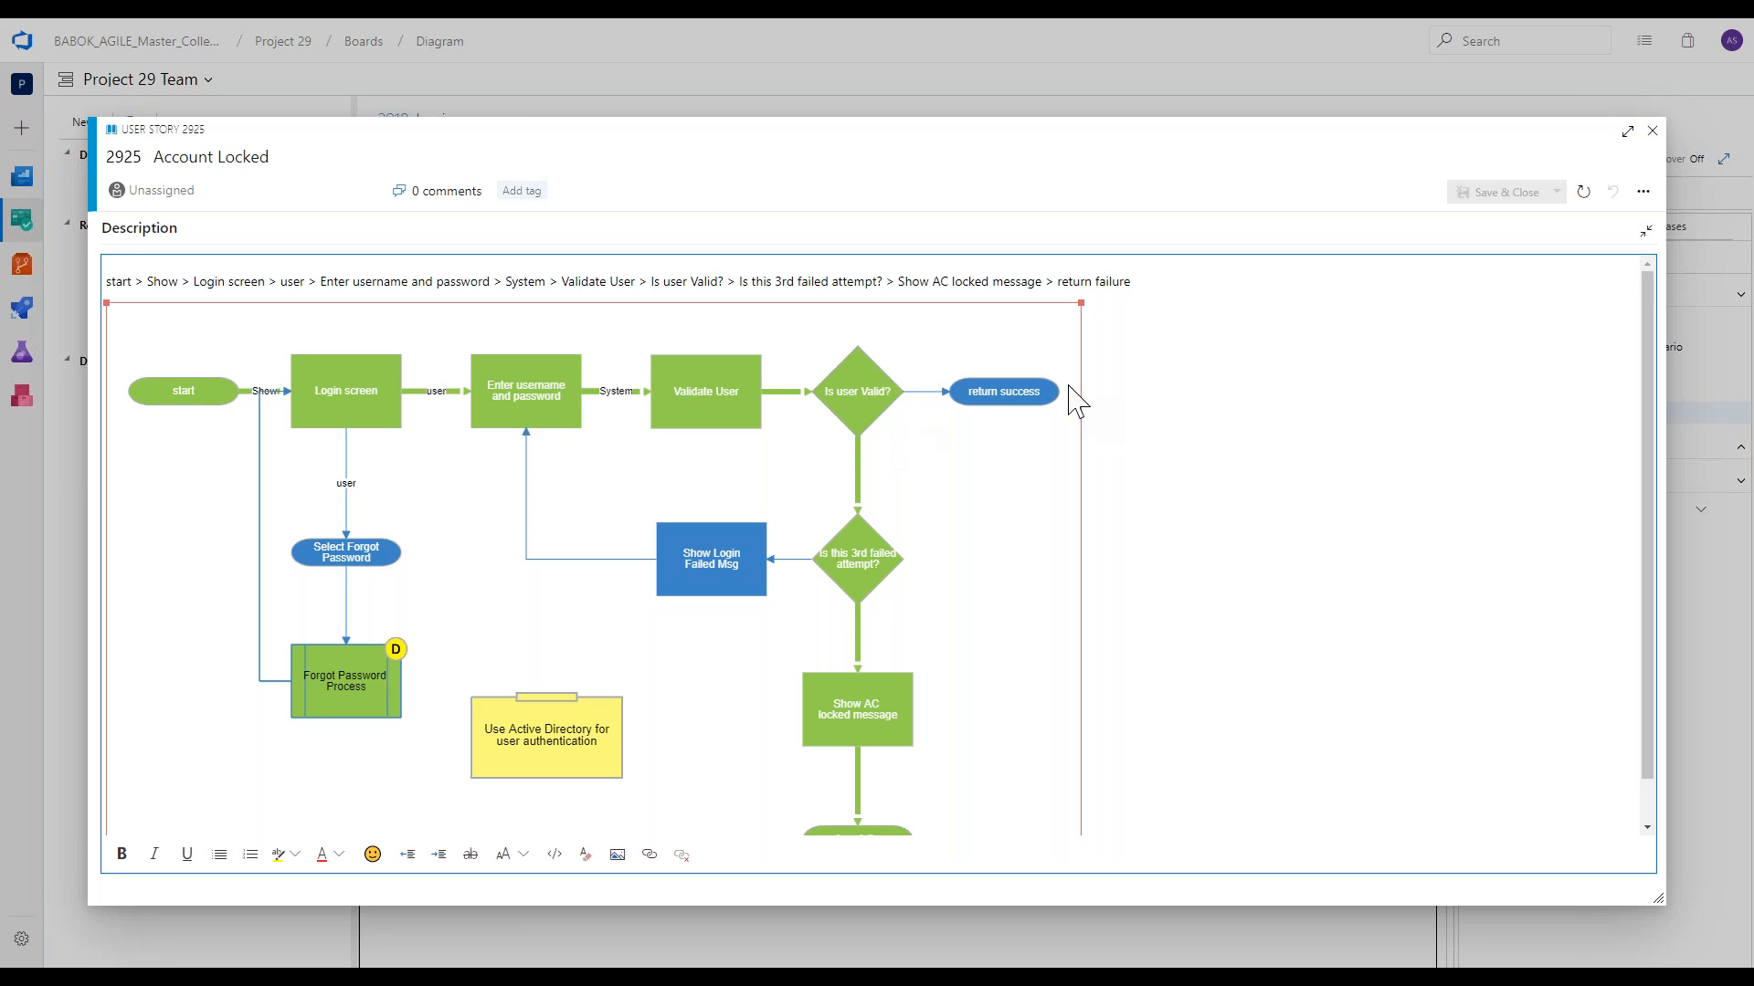
pyautogui.click(1645, 230)
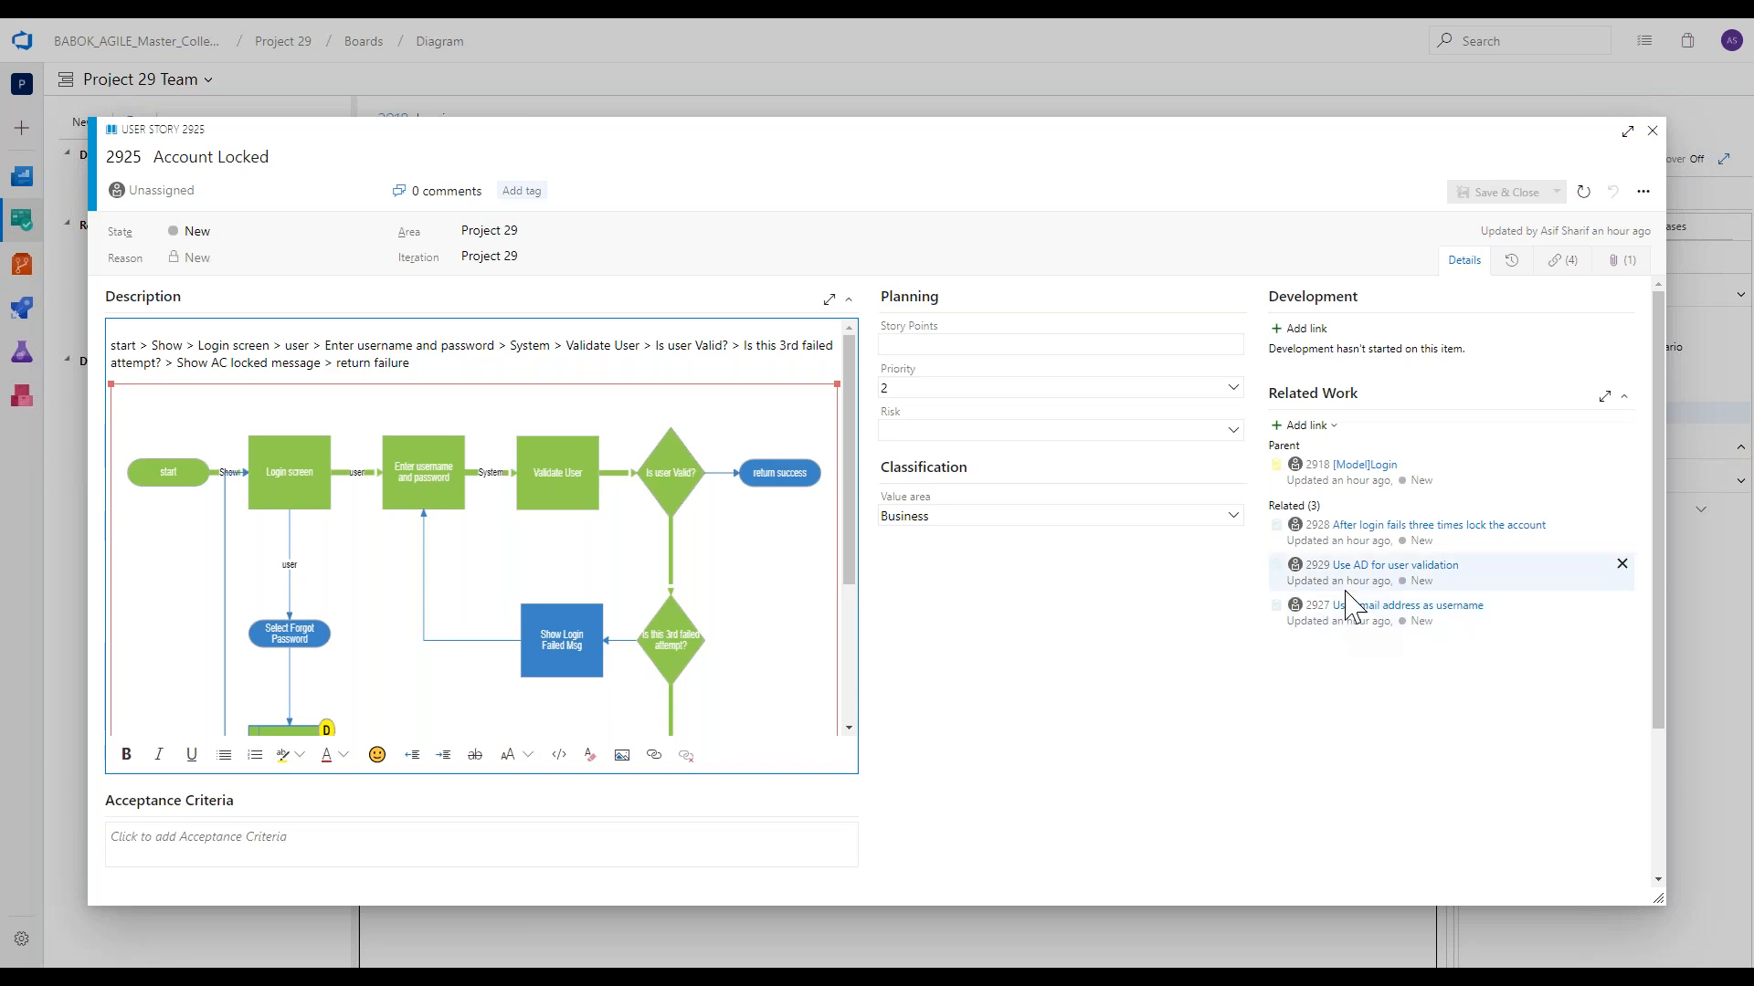
pyautogui.click(1649, 132)
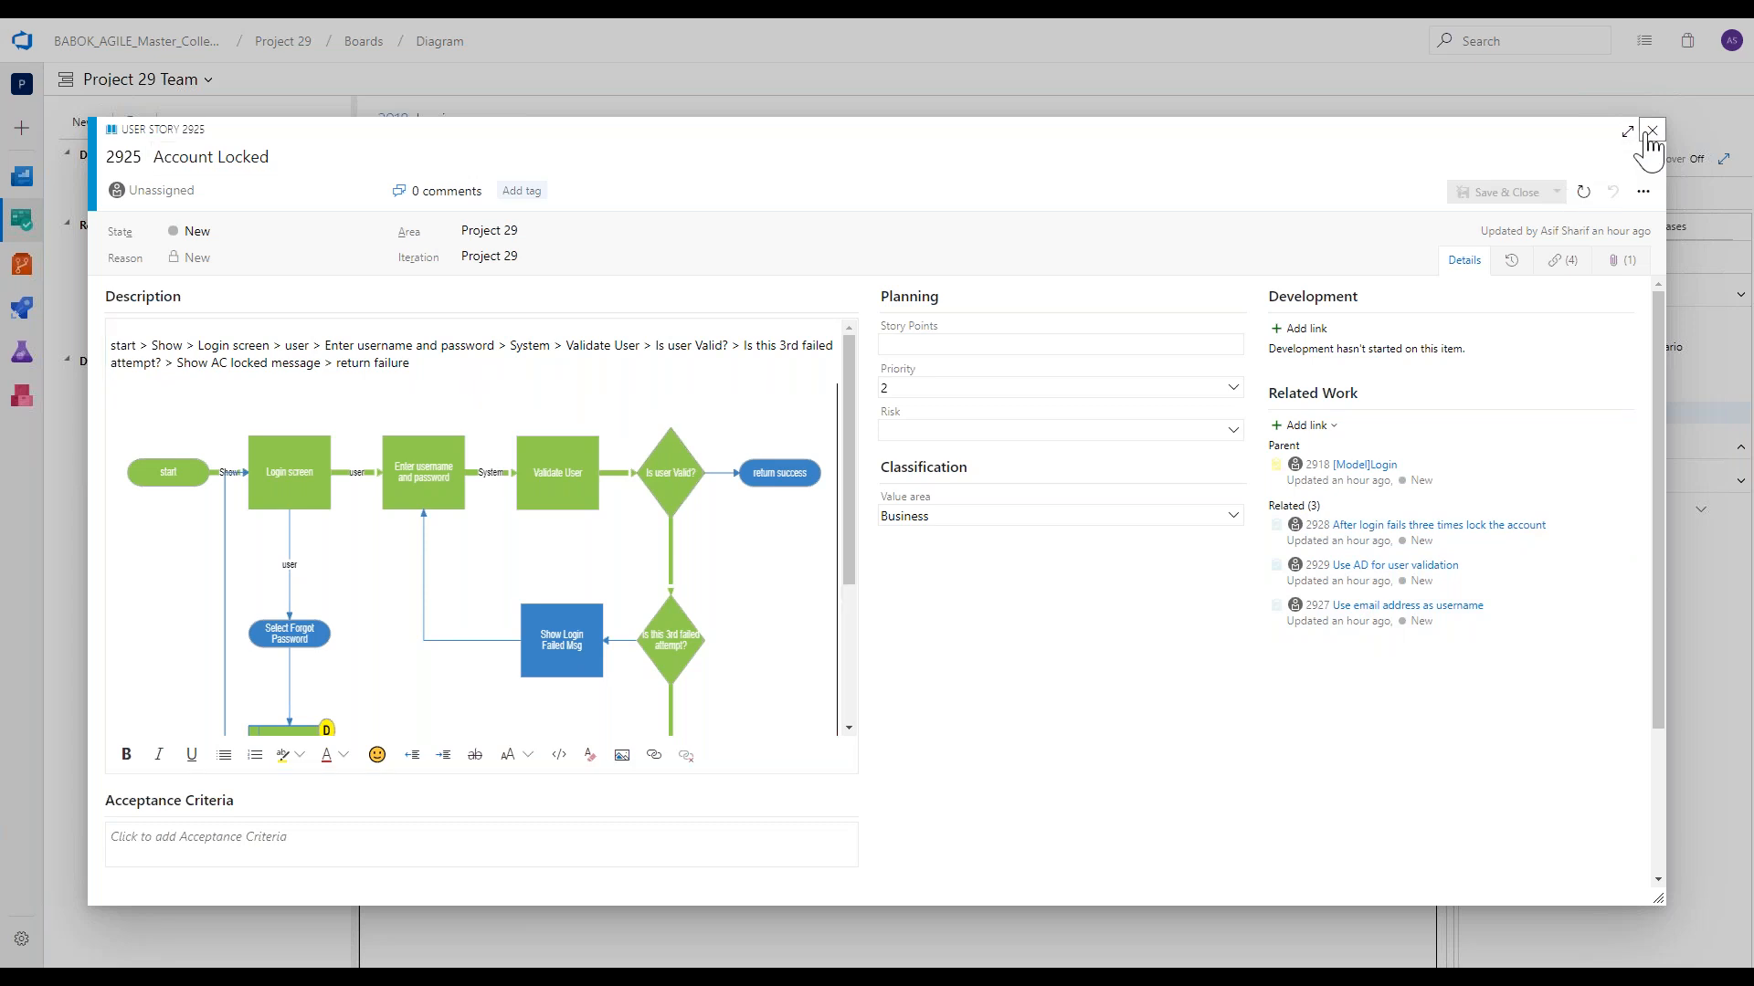
pyautogui.click(1650, 132)
pyautogui.click(911, 570)
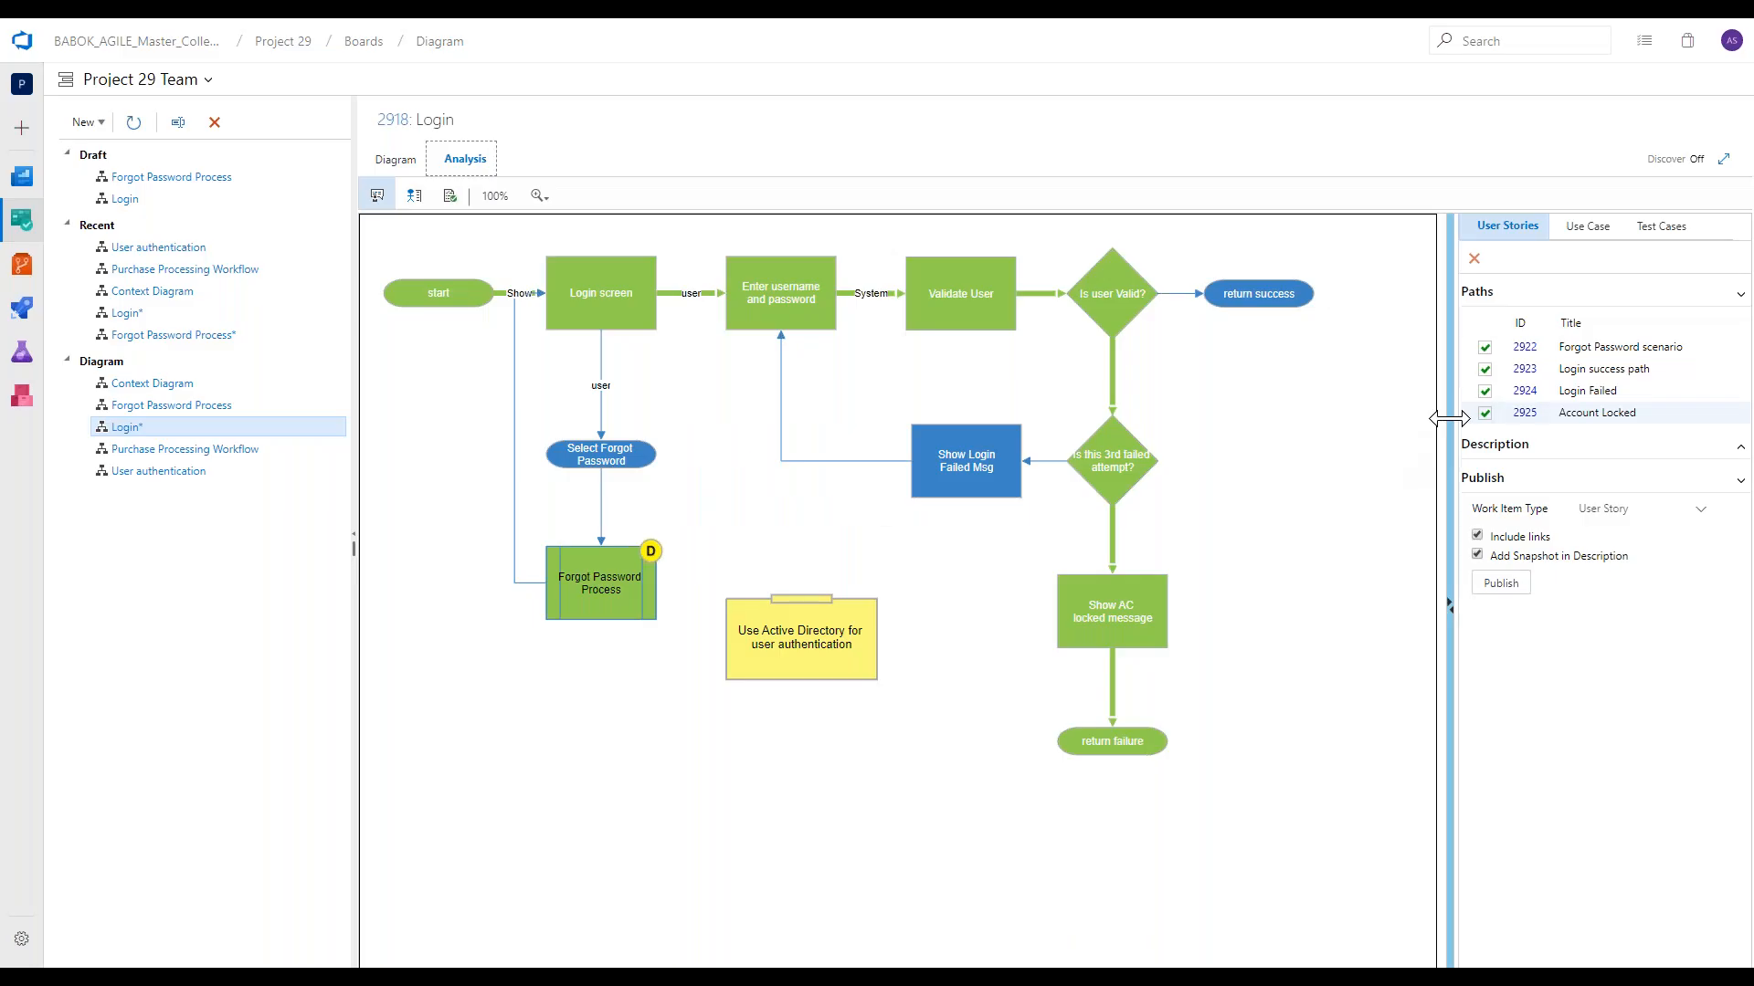
# Open the Login success path user story, review its description diagram and close it.
pyautogui.click(1525, 370)
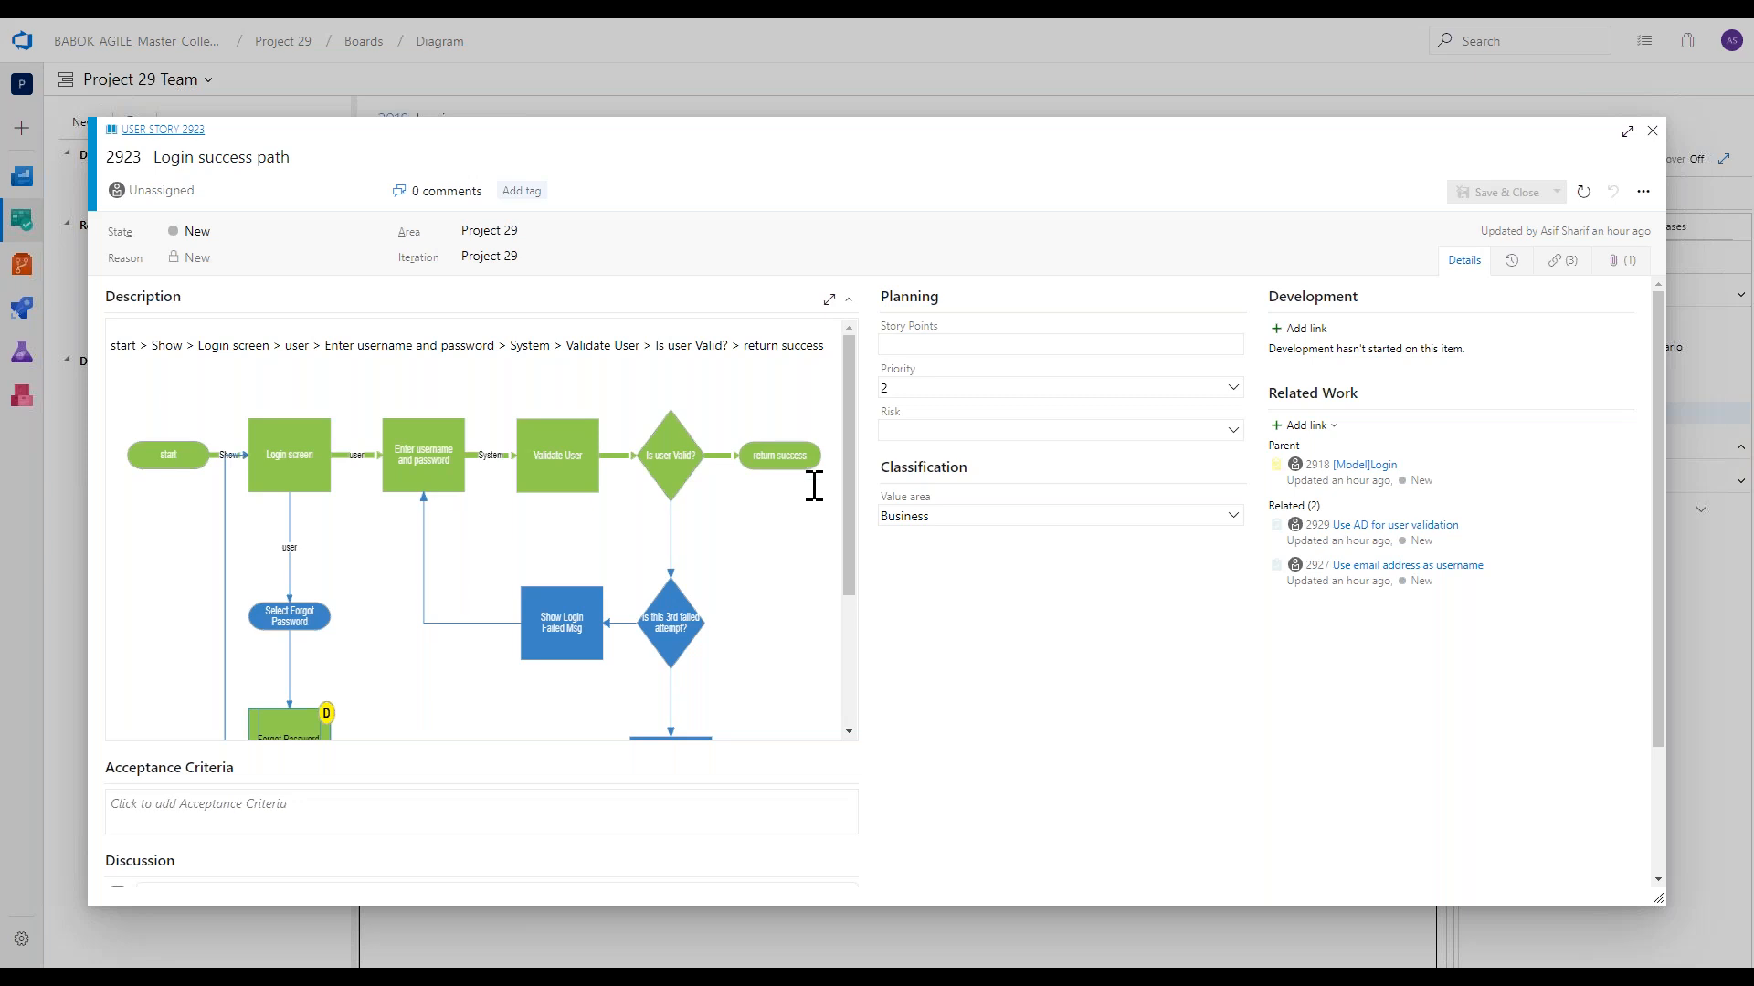
pyautogui.moveTo(852, 507); pyautogui.dragTo(822, 420)
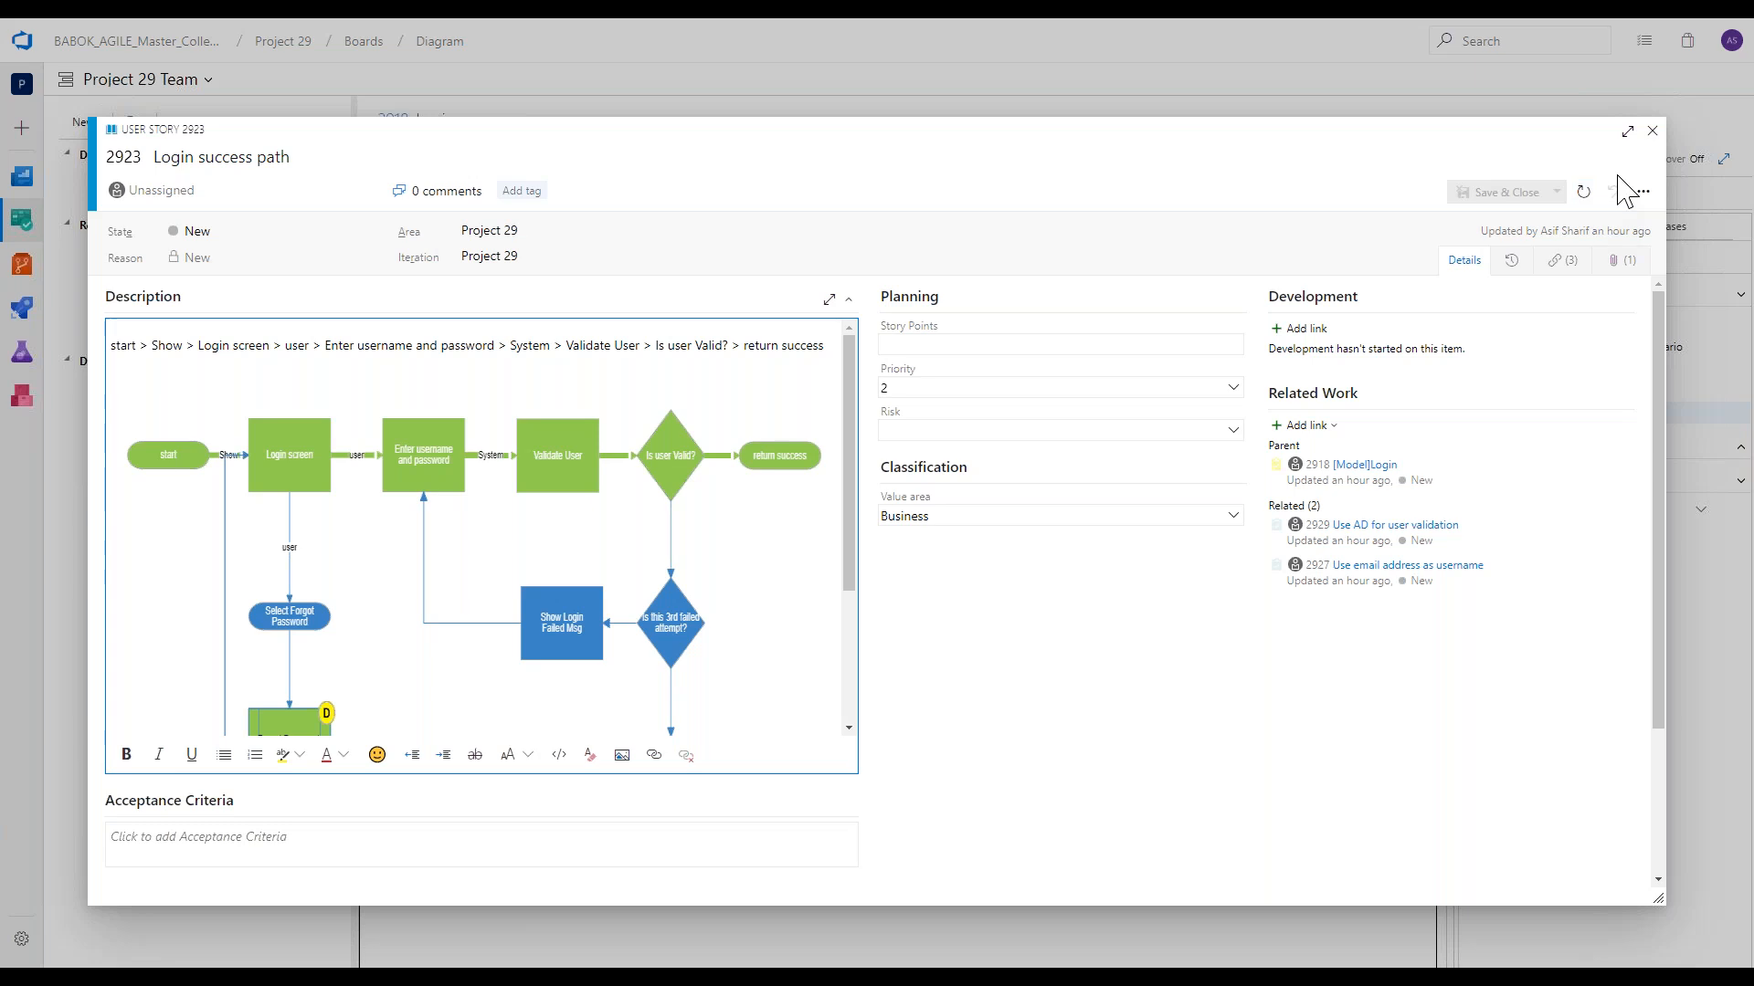
pyautogui.click(1652, 131)
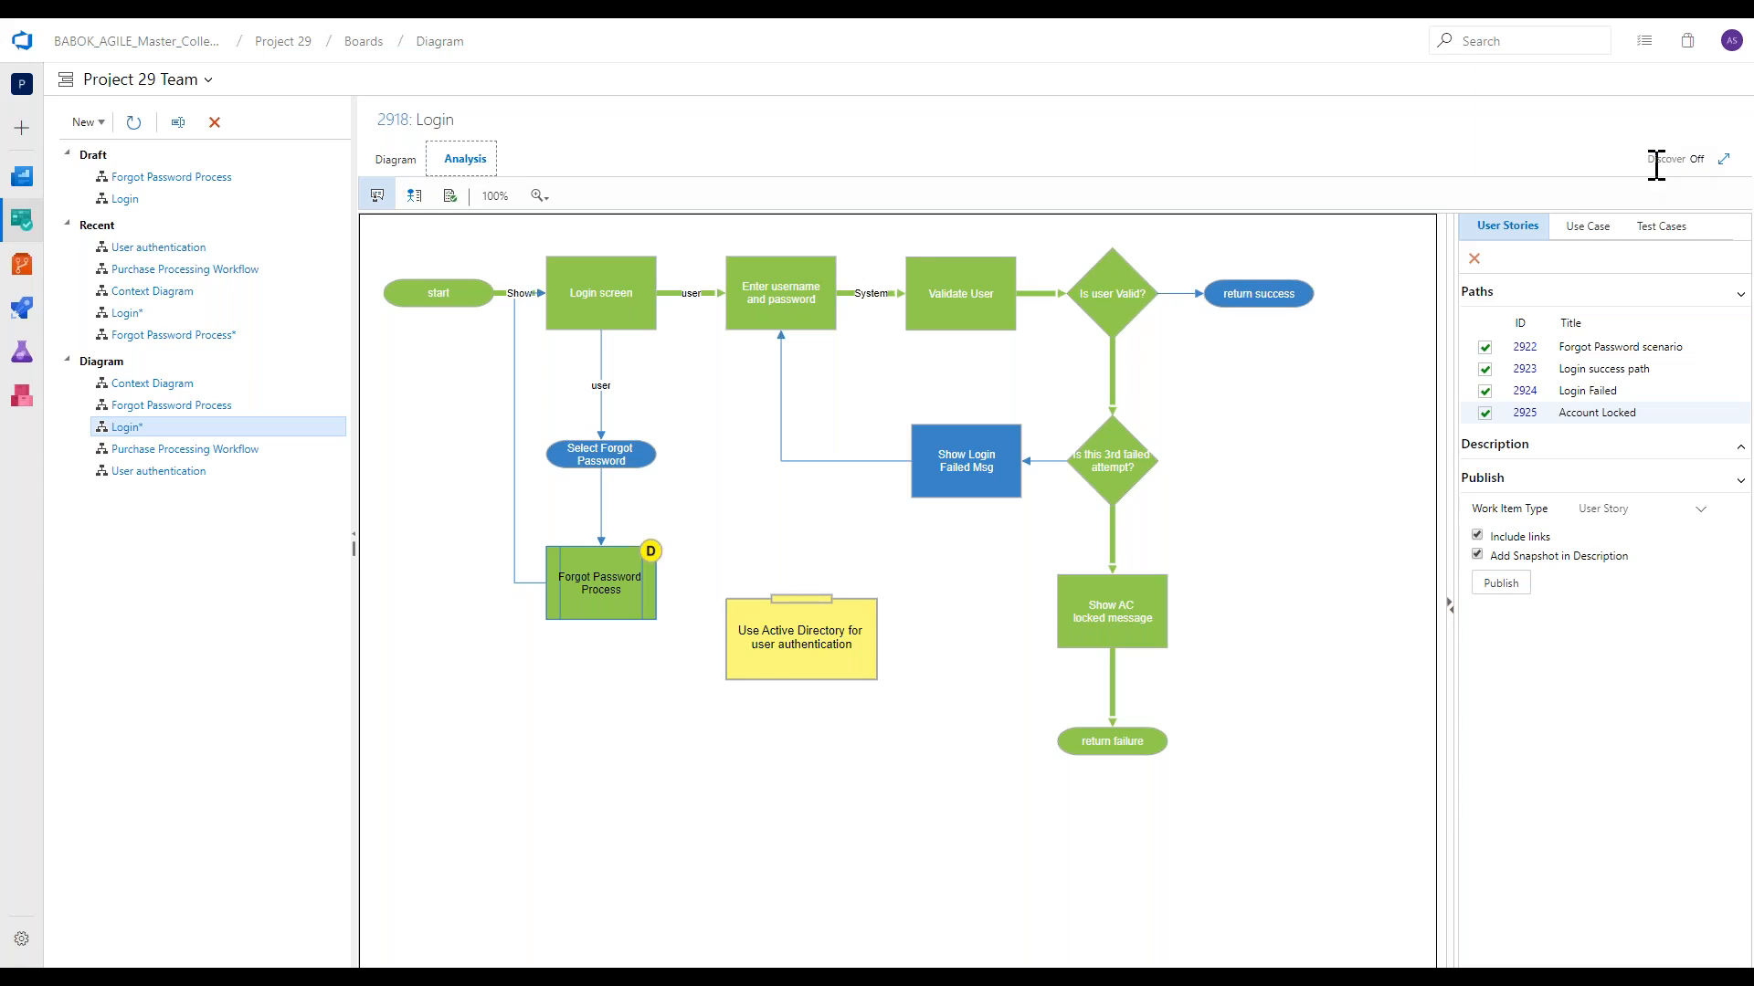
# Show the test case paths, rename Test case 4 as "login failed followed by account locked" and publish it.
pyautogui.click(1659, 226)
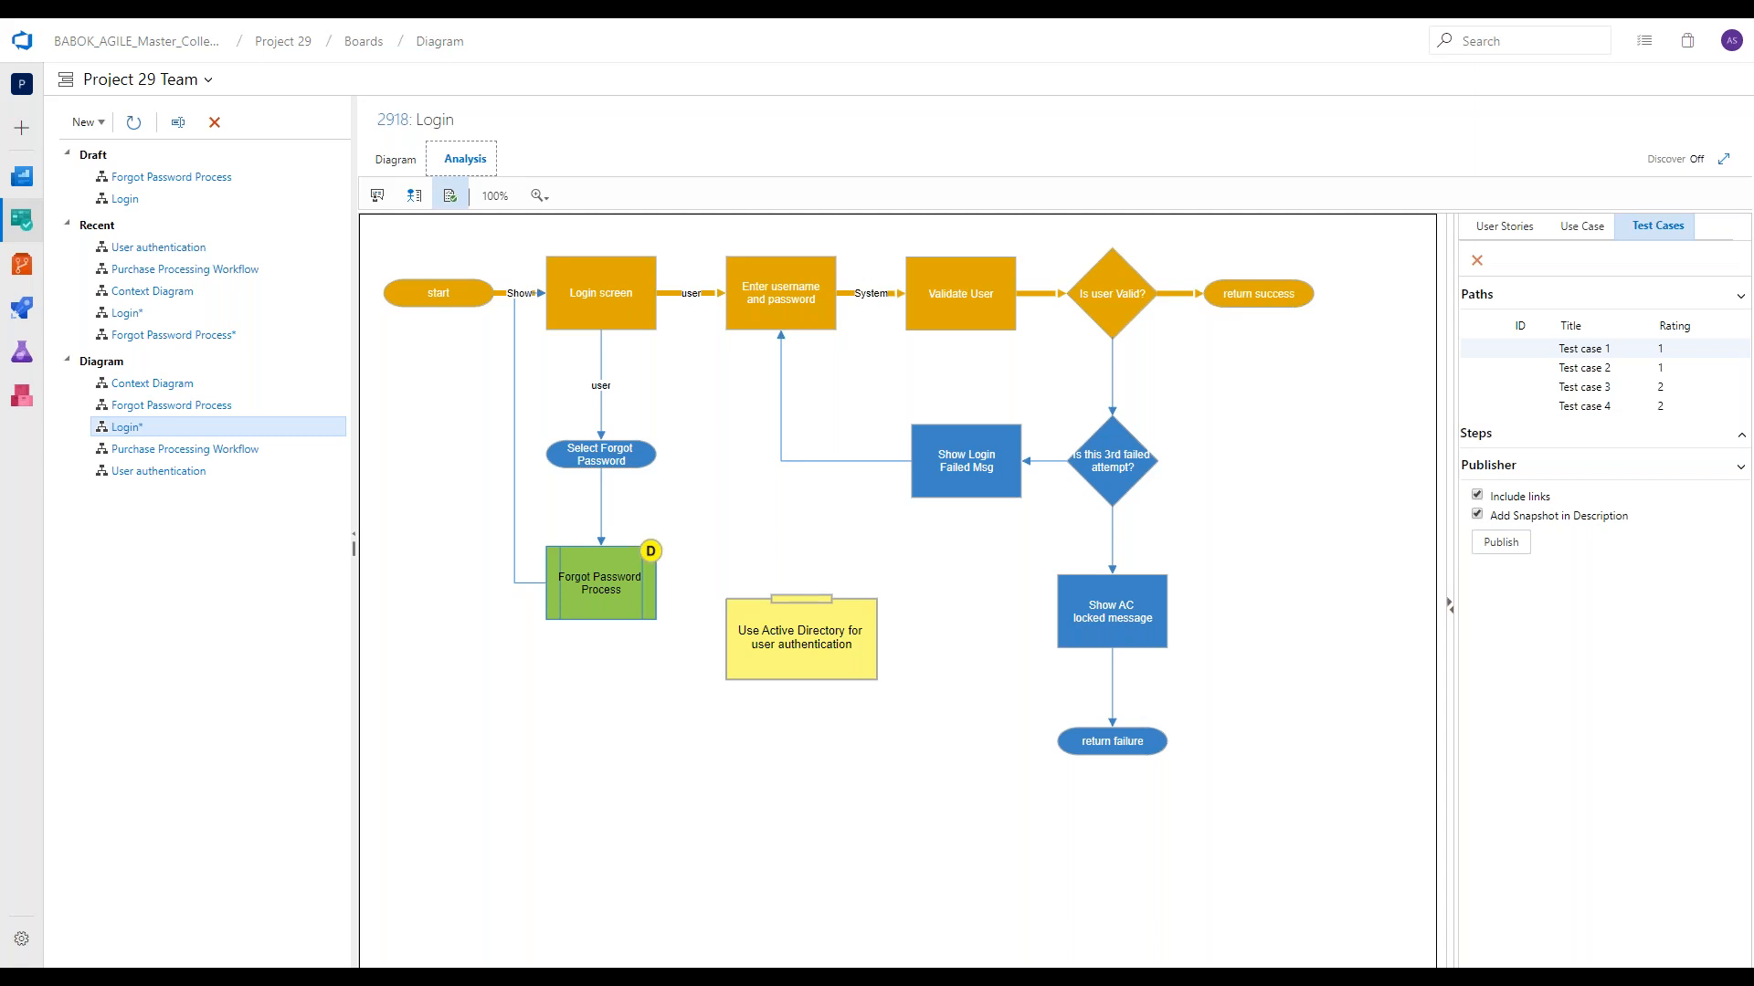
pyautogui.click(1585, 388)
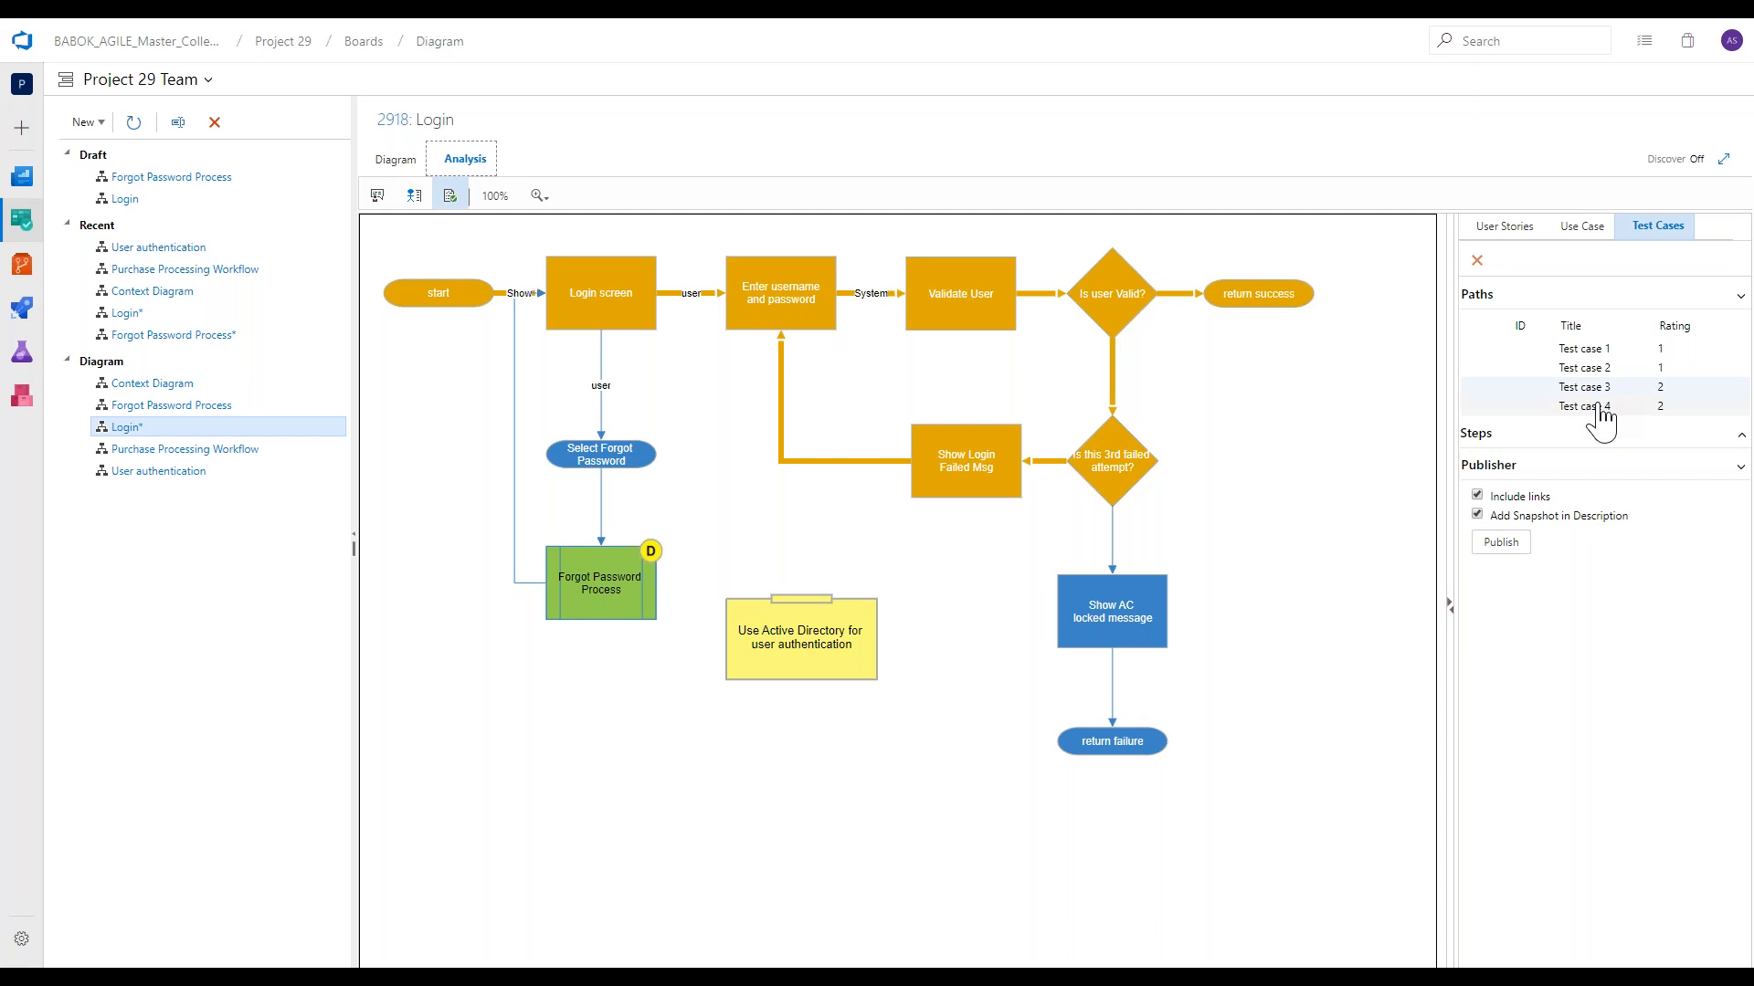
pyautogui.click(1598, 407)
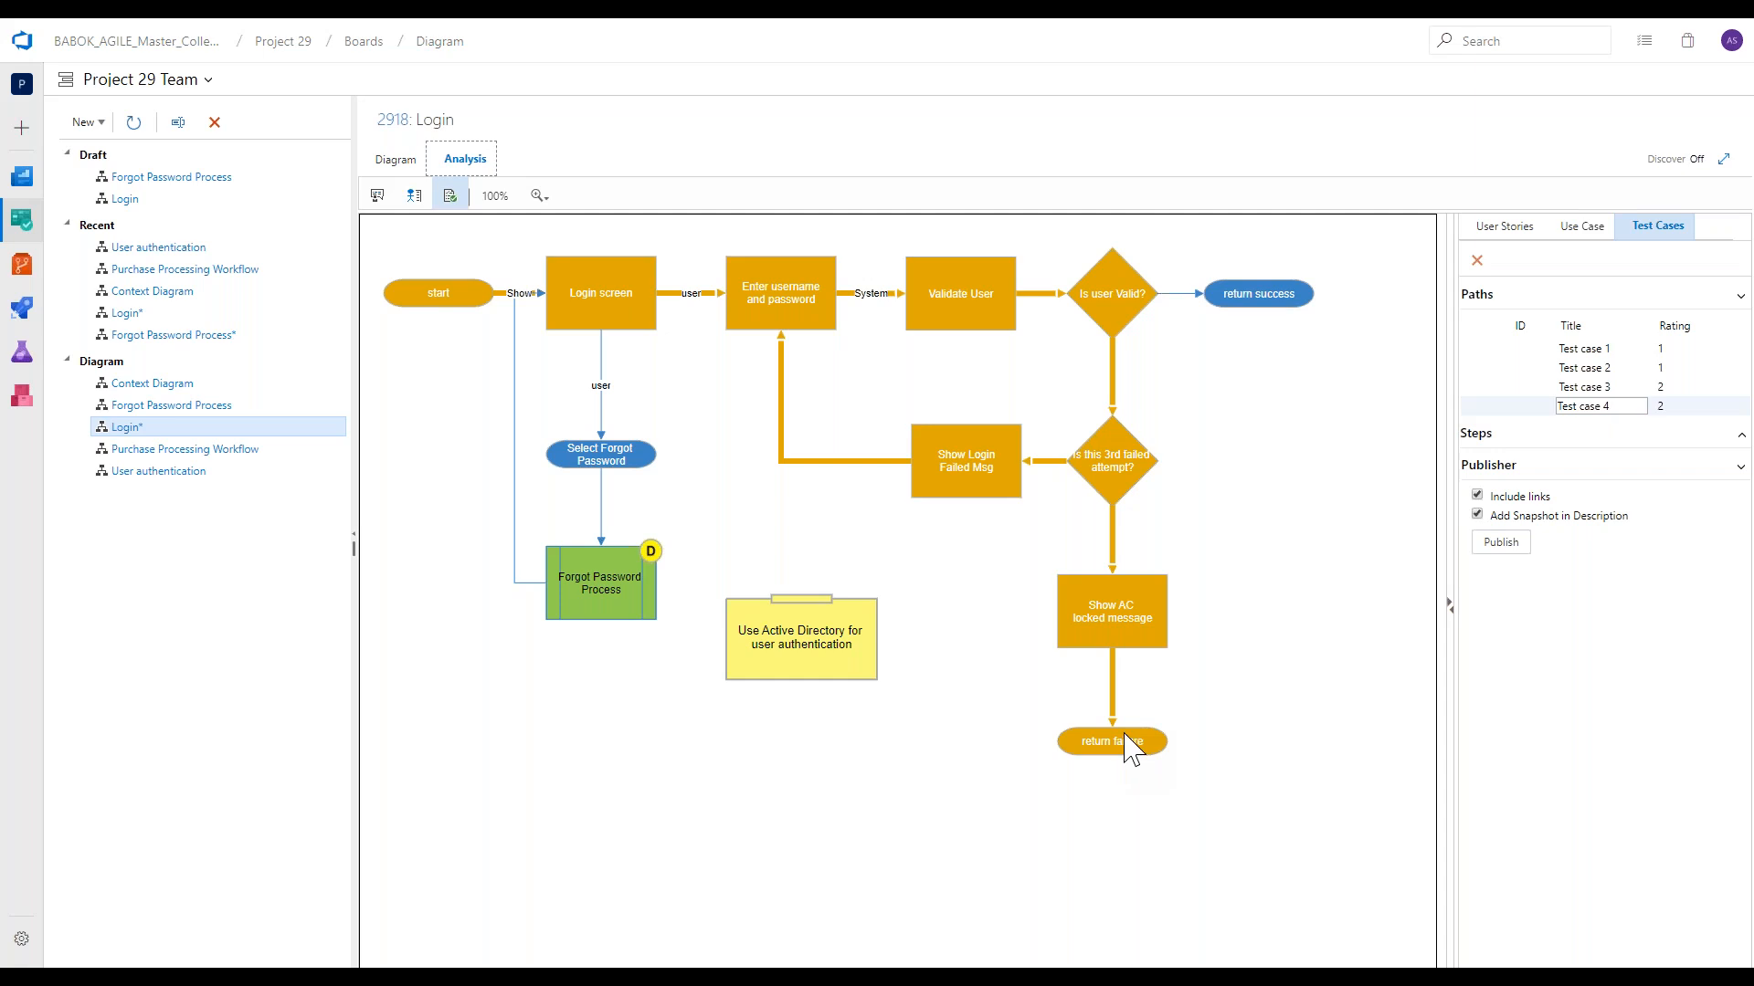
pyautogui.hotkey('ctrl', 'a')
pyautogui.write('lo')
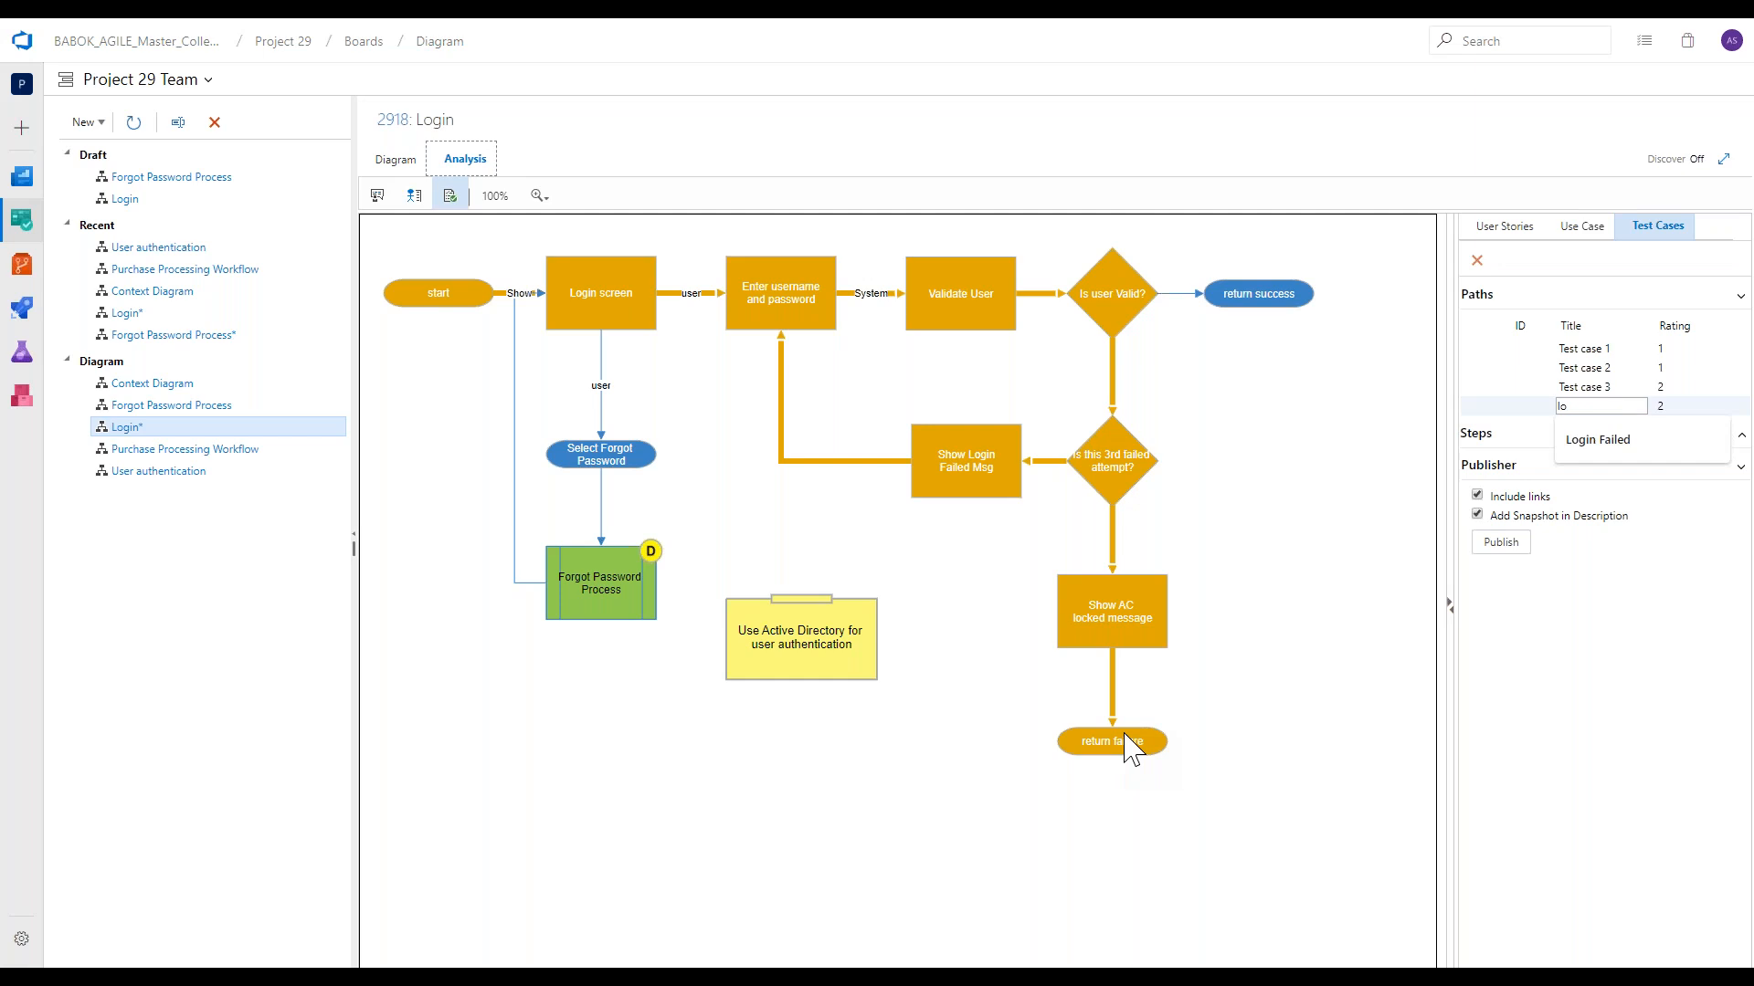
pyautogui.write('gin failed')
pyautogui.write(' fo')
pyautogui.write('llowed by')
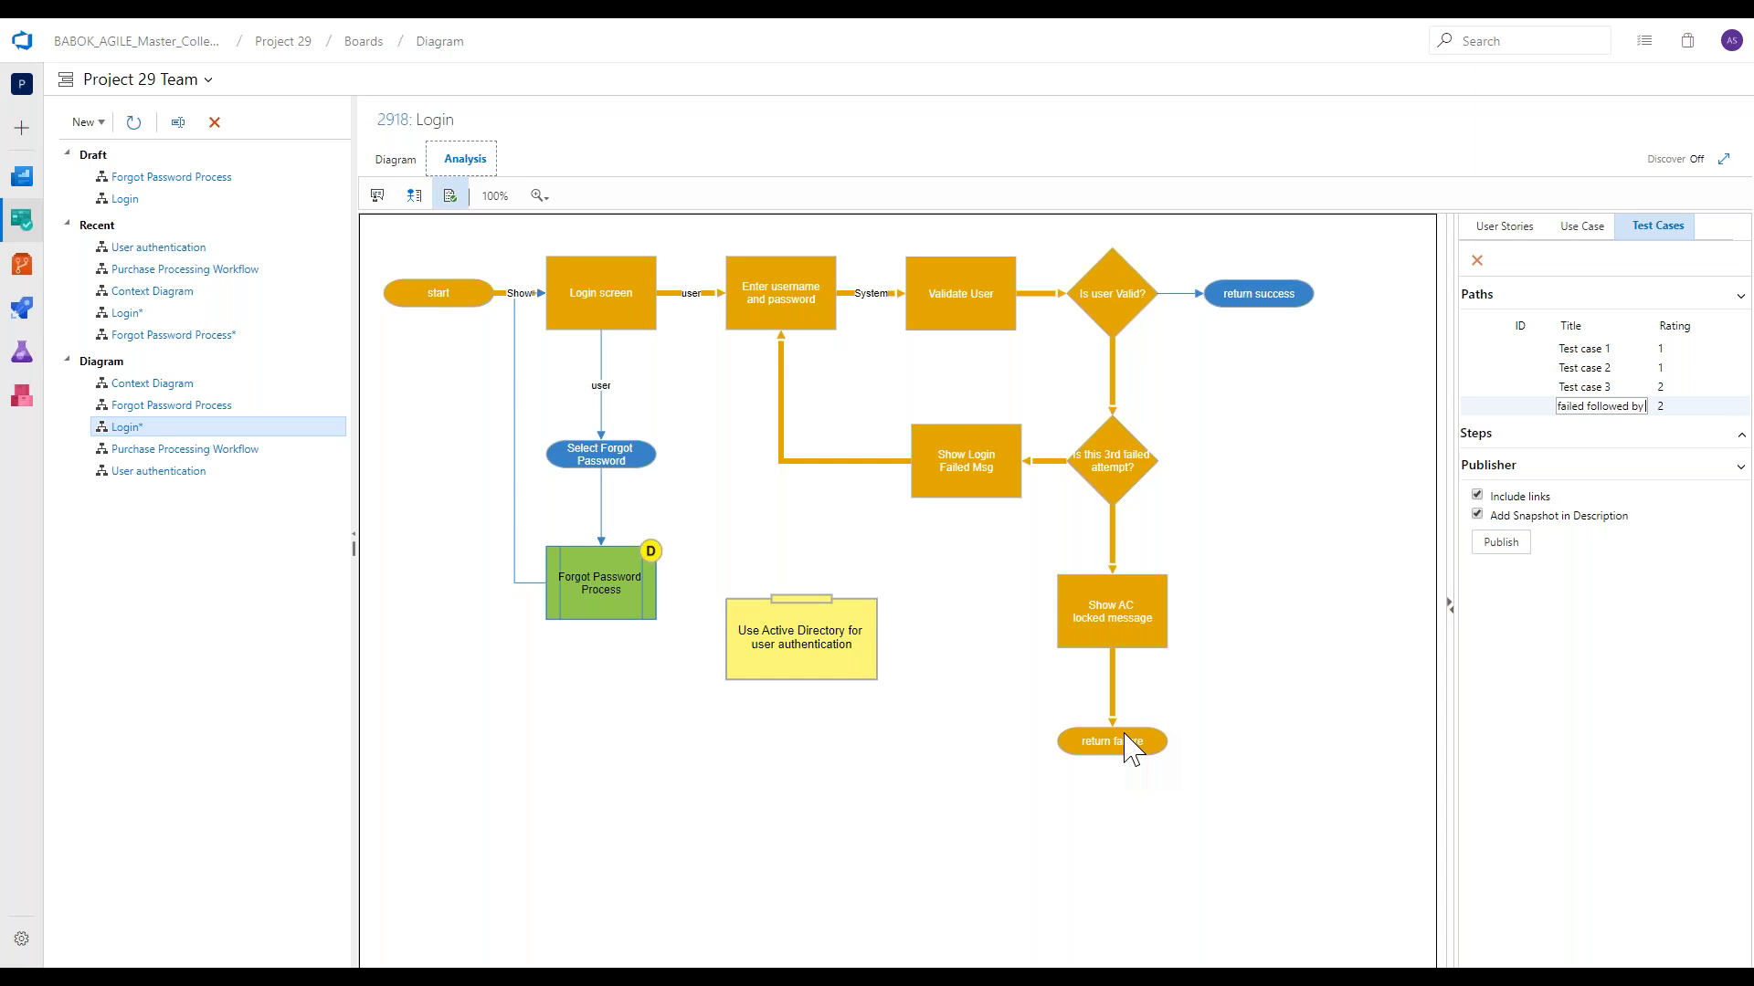
pyautogui.write(' account lock')
pyautogui.write('ed')
pyautogui.click(1489, 546)
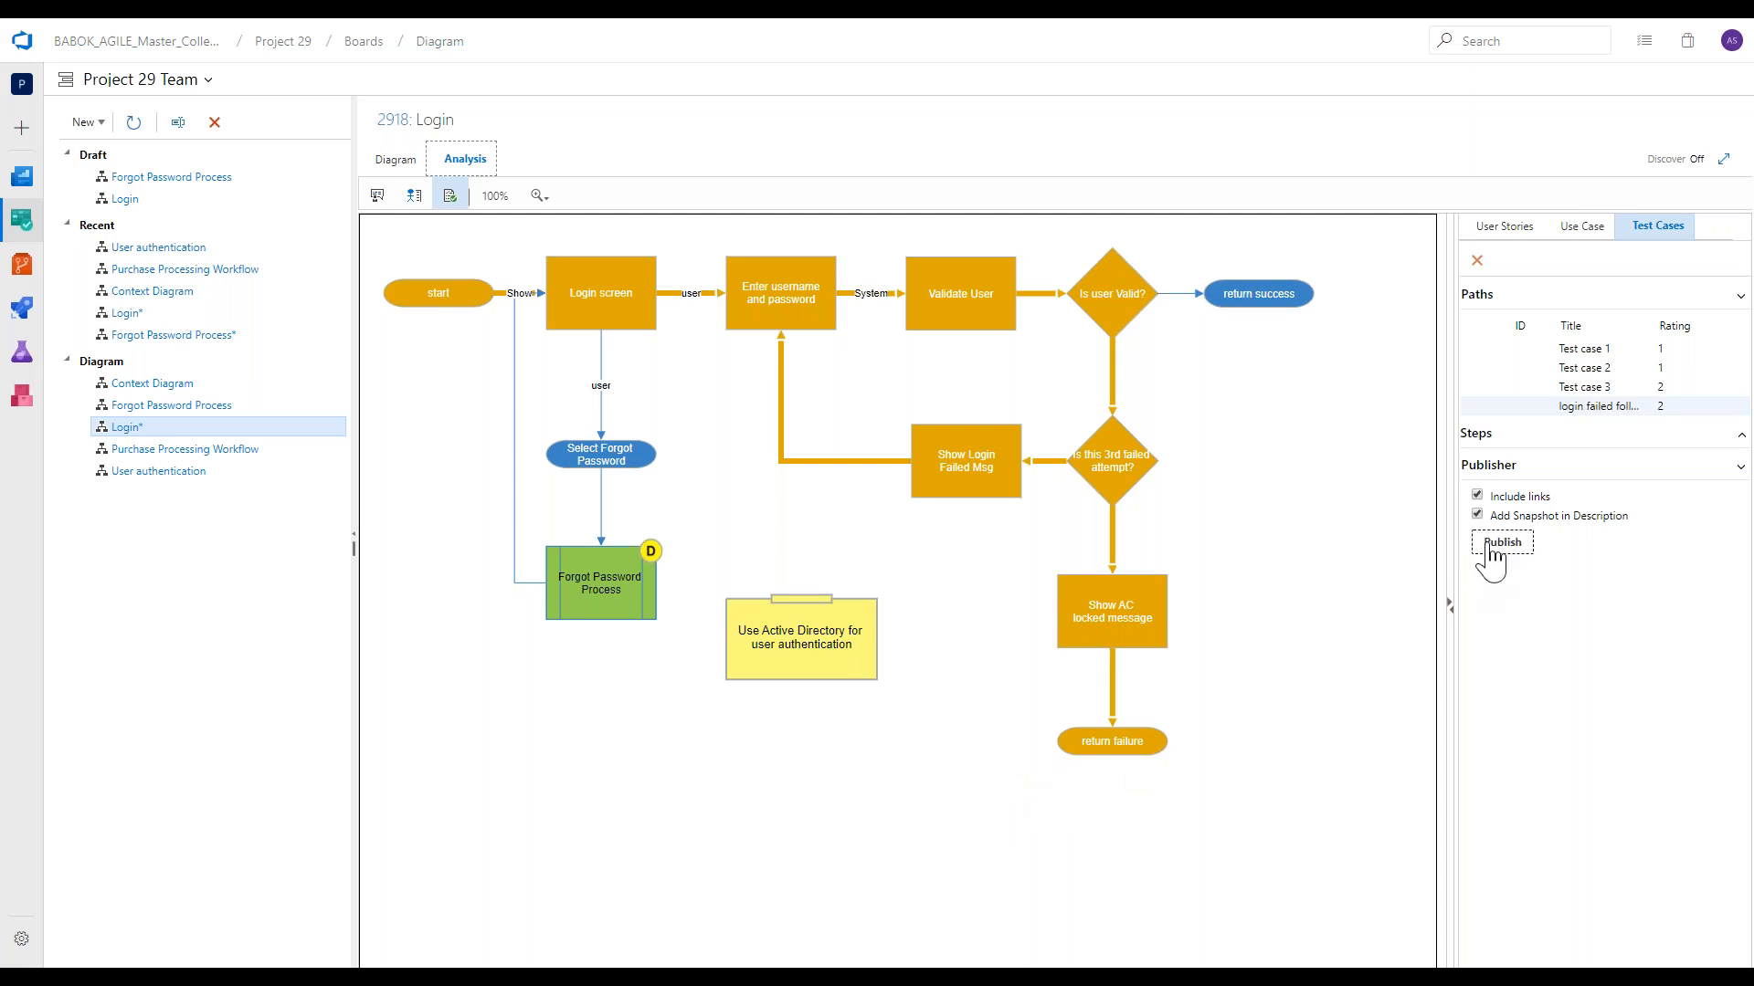
pyautogui.click(1498, 545)
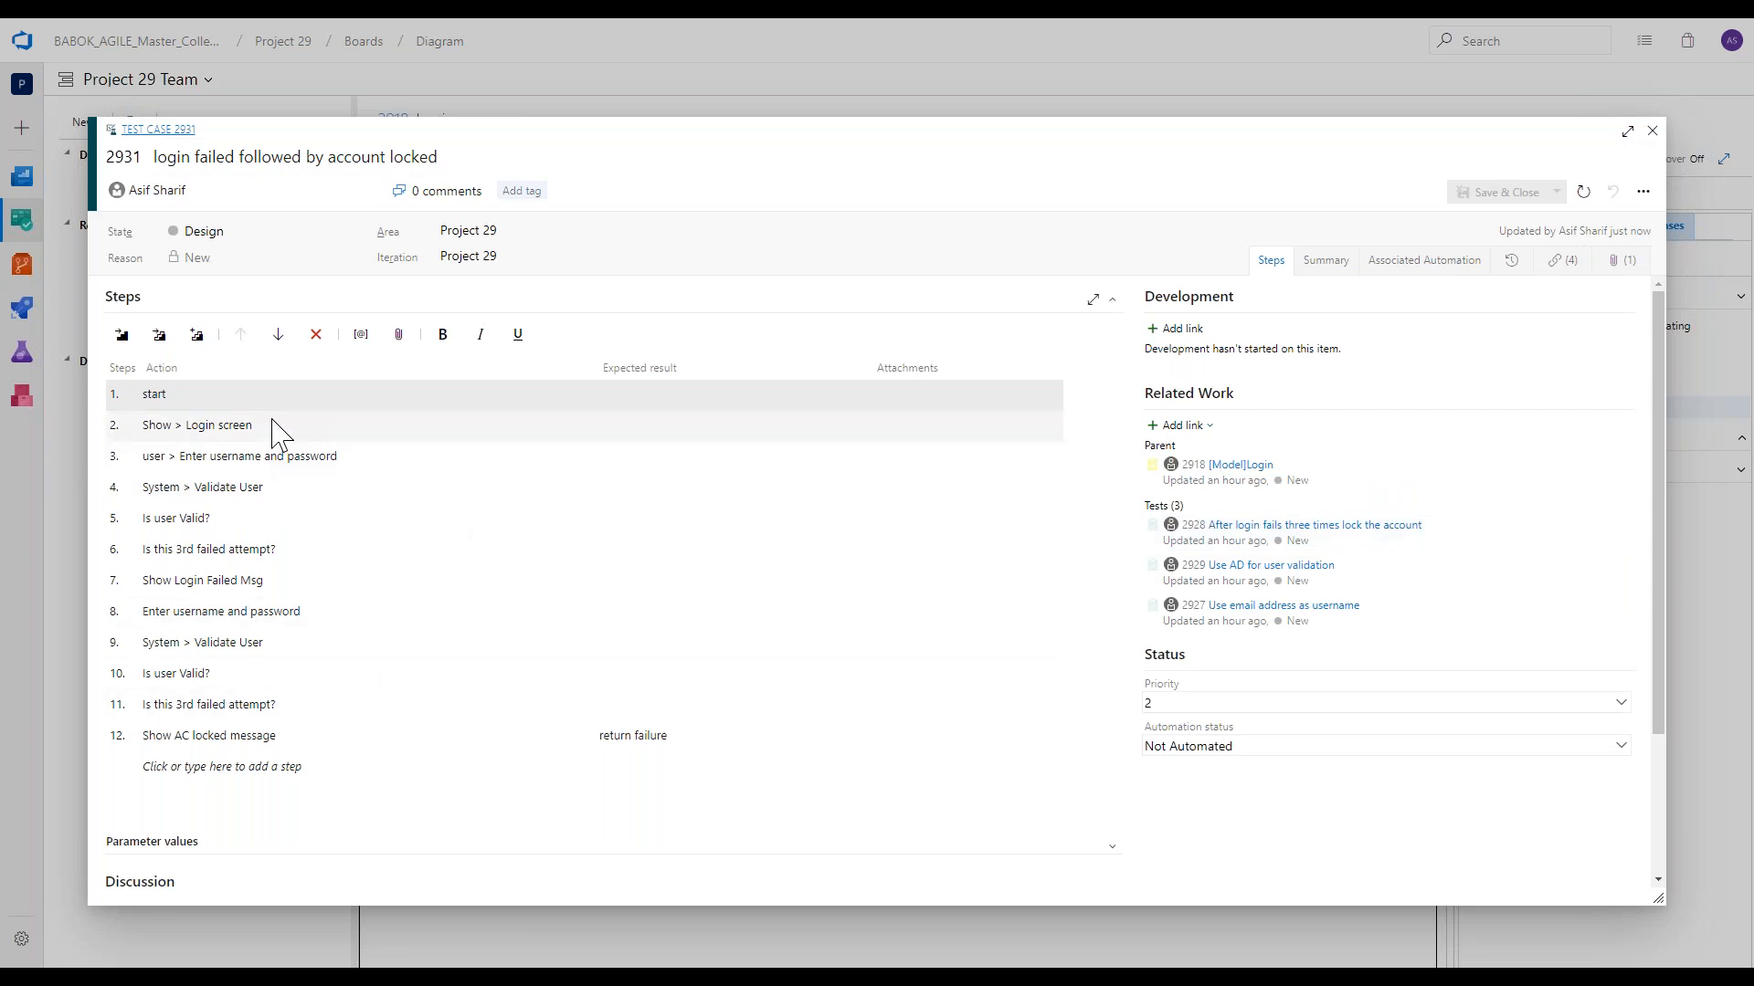
# Review the published test case's steps and the path diagram in its summary description, and close the test case.
pyautogui.scroll(-1, 274, 608)
pyautogui.scroll(-2, 273, 608)
pyautogui.scroll(3, 265, 599)
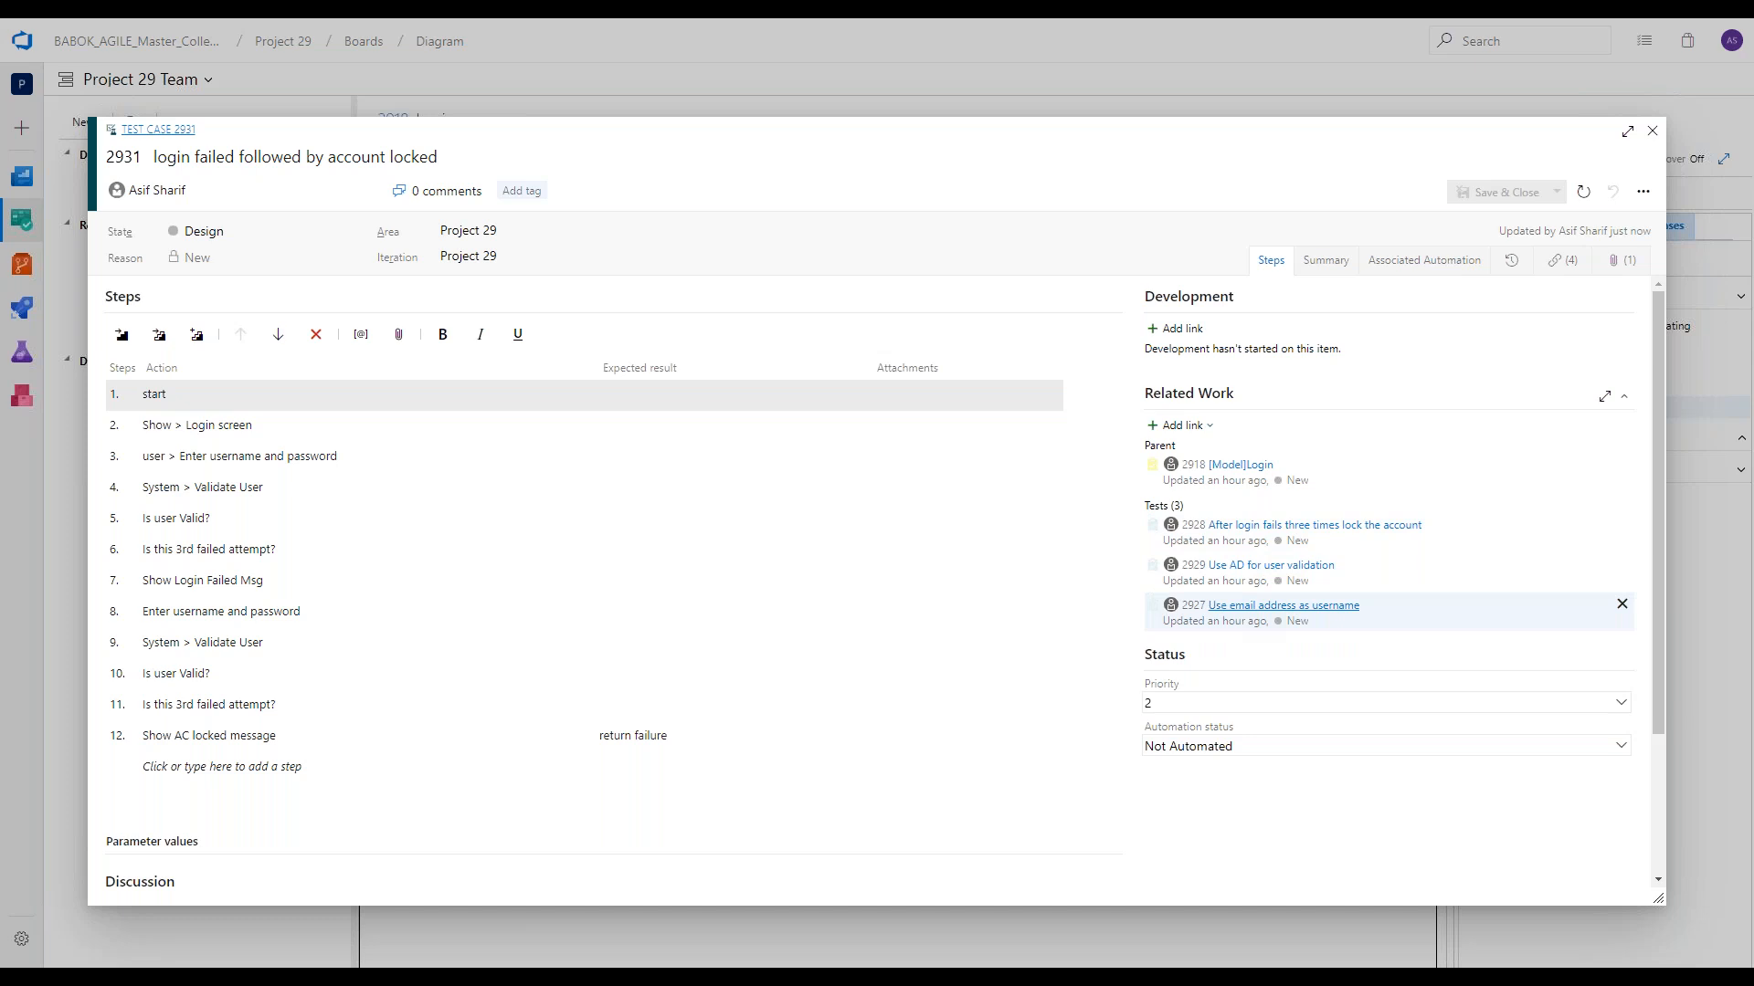
pyautogui.click(1318, 264)
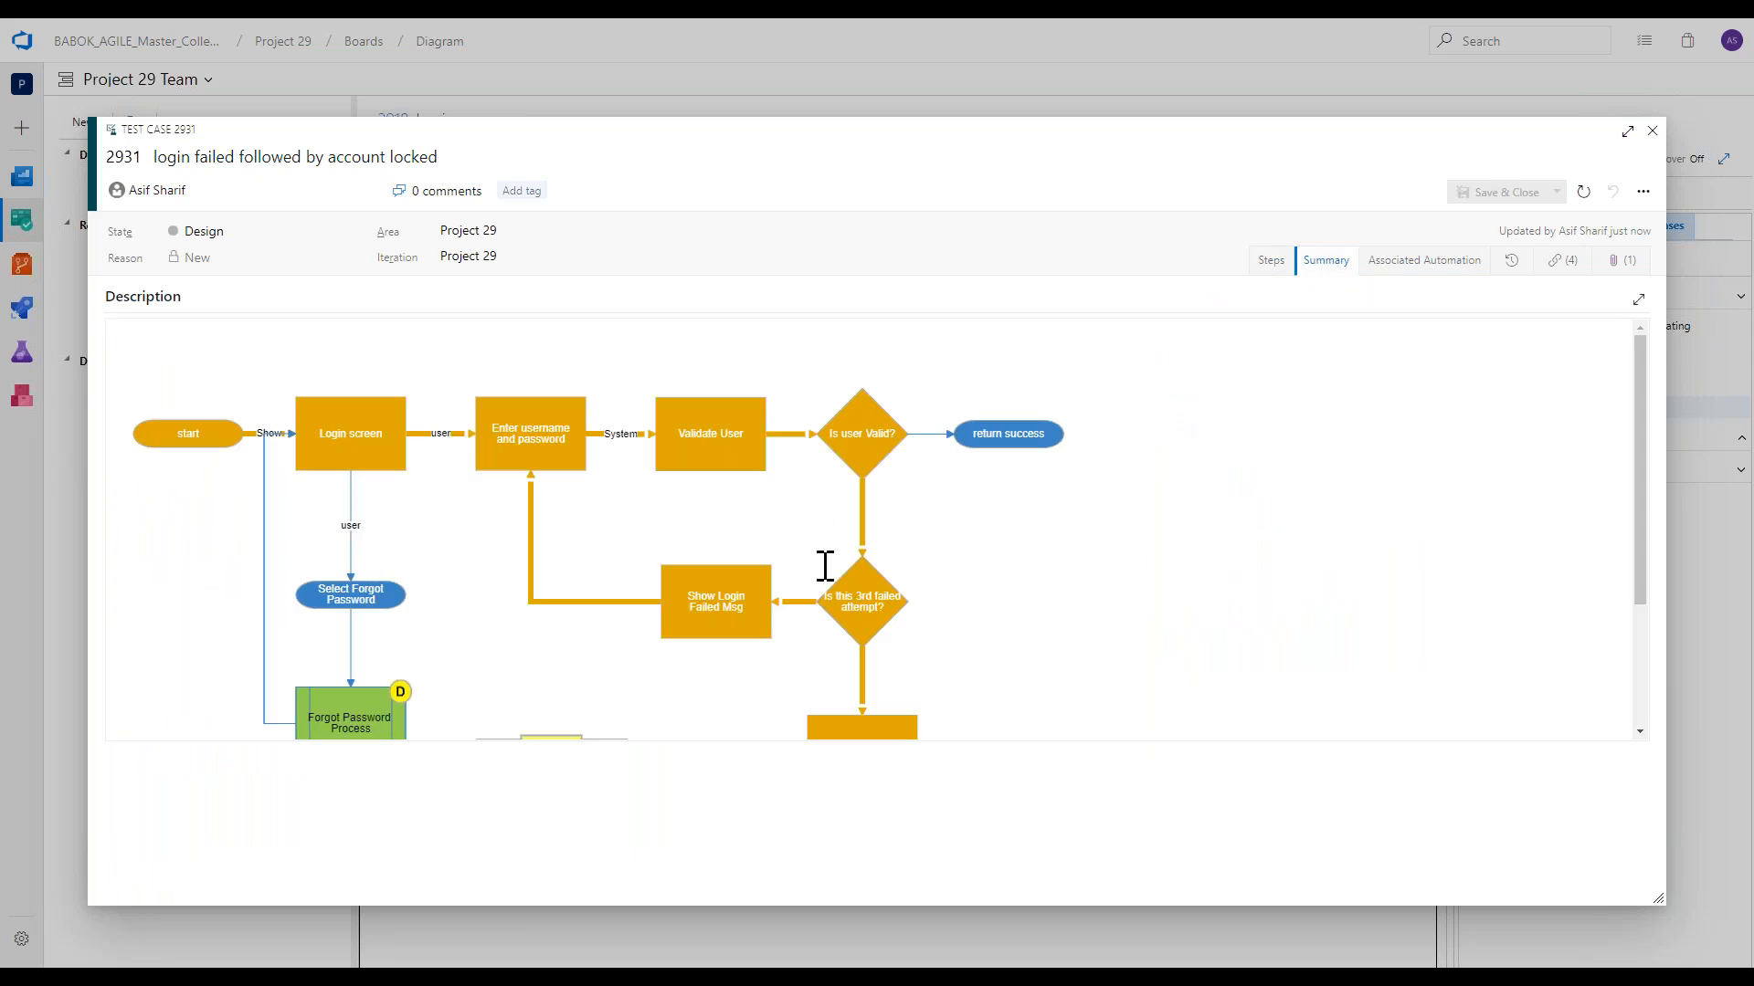
pyautogui.scroll(-2, 824, 566)
pyautogui.scroll(2, 838, 589)
pyautogui.scroll(-2, 637, 656)
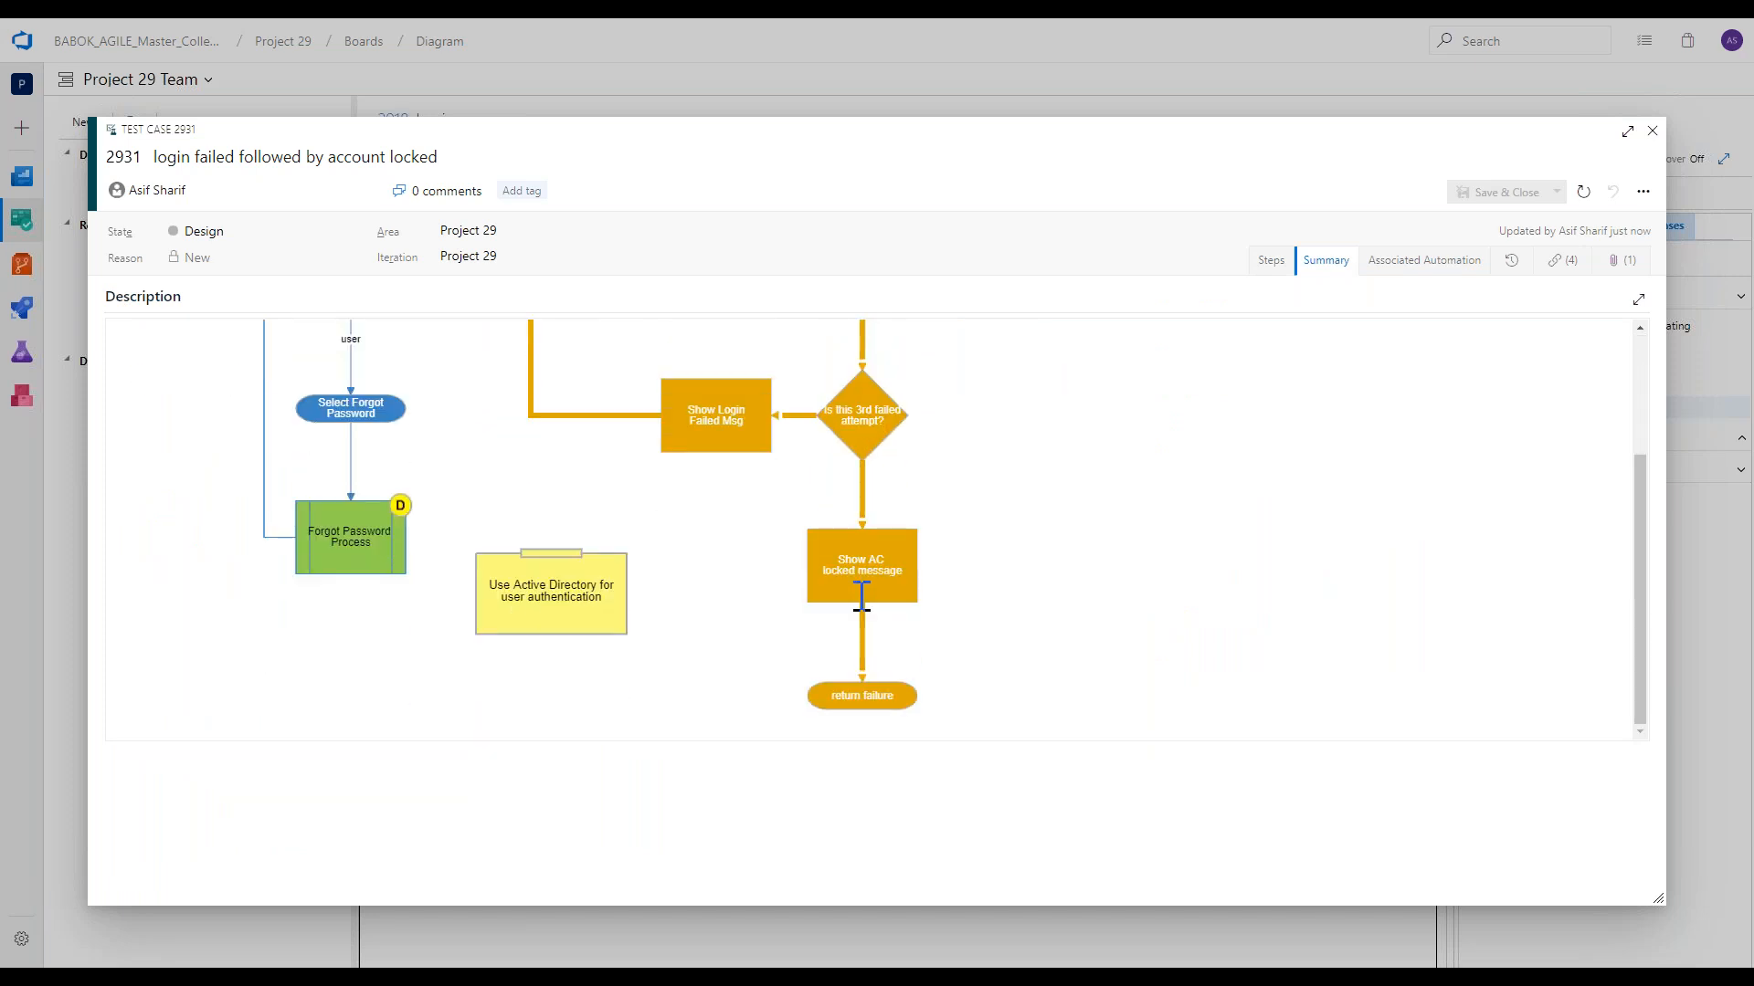
pyautogui.scroll(2, 861, 598)
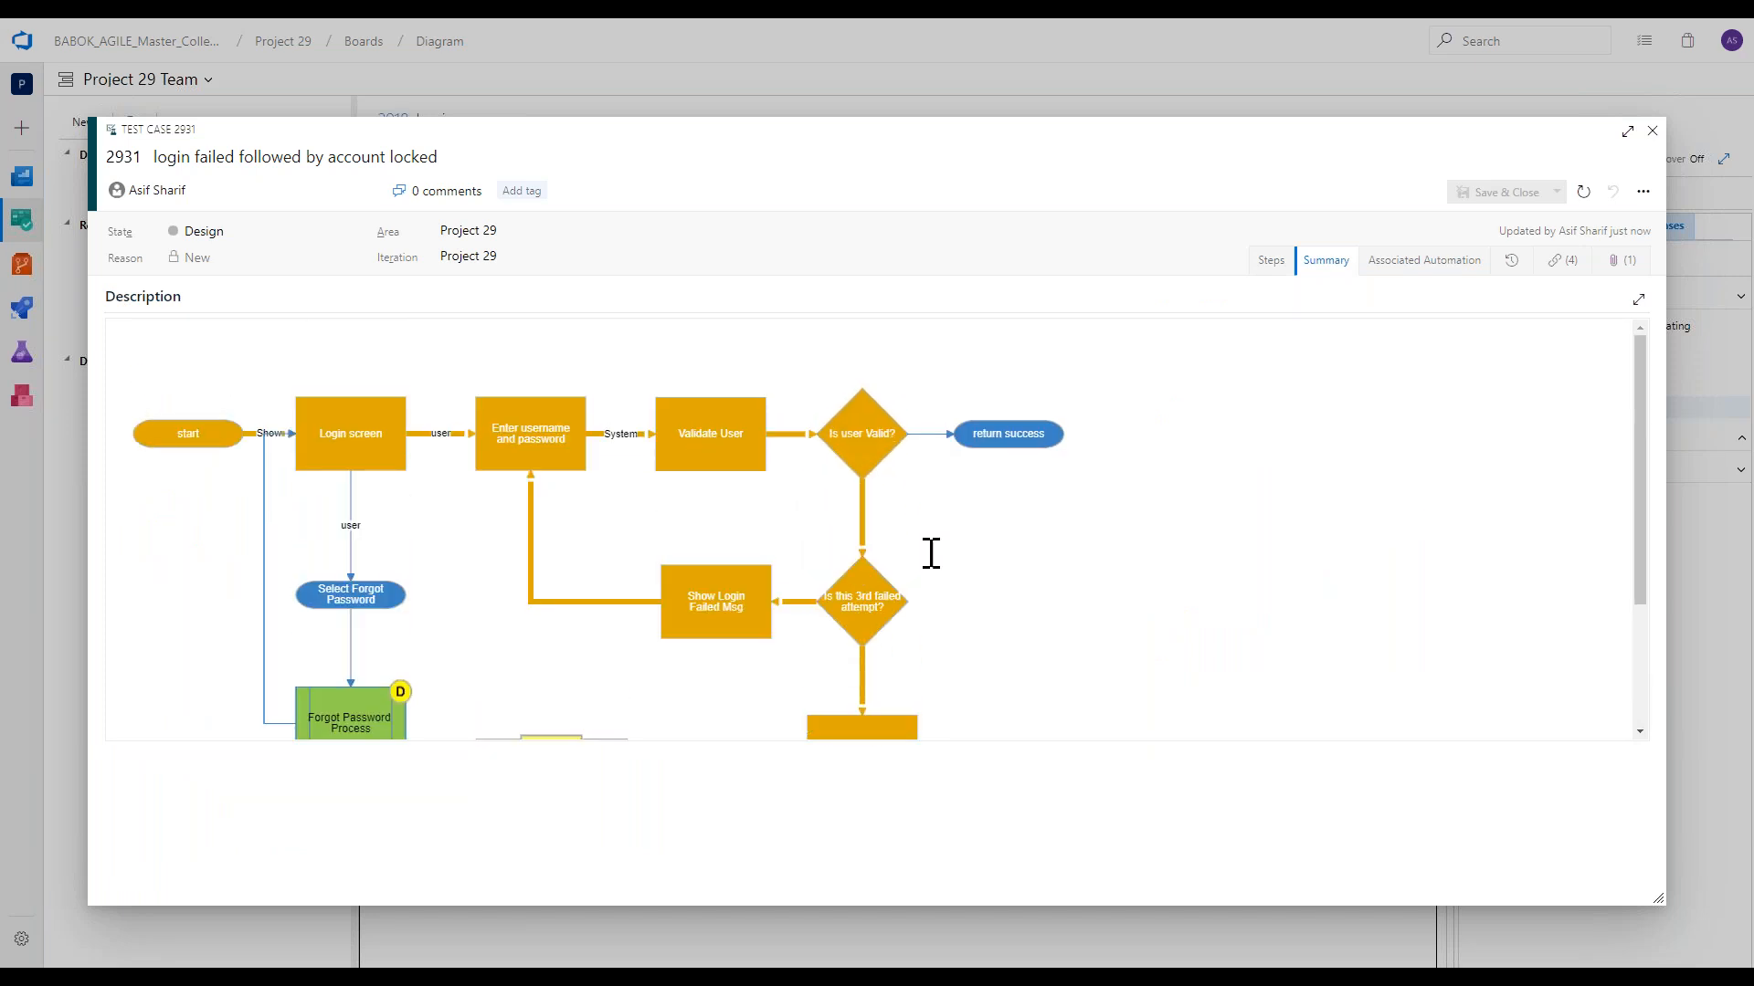
pyautogui.click(1100, 449)
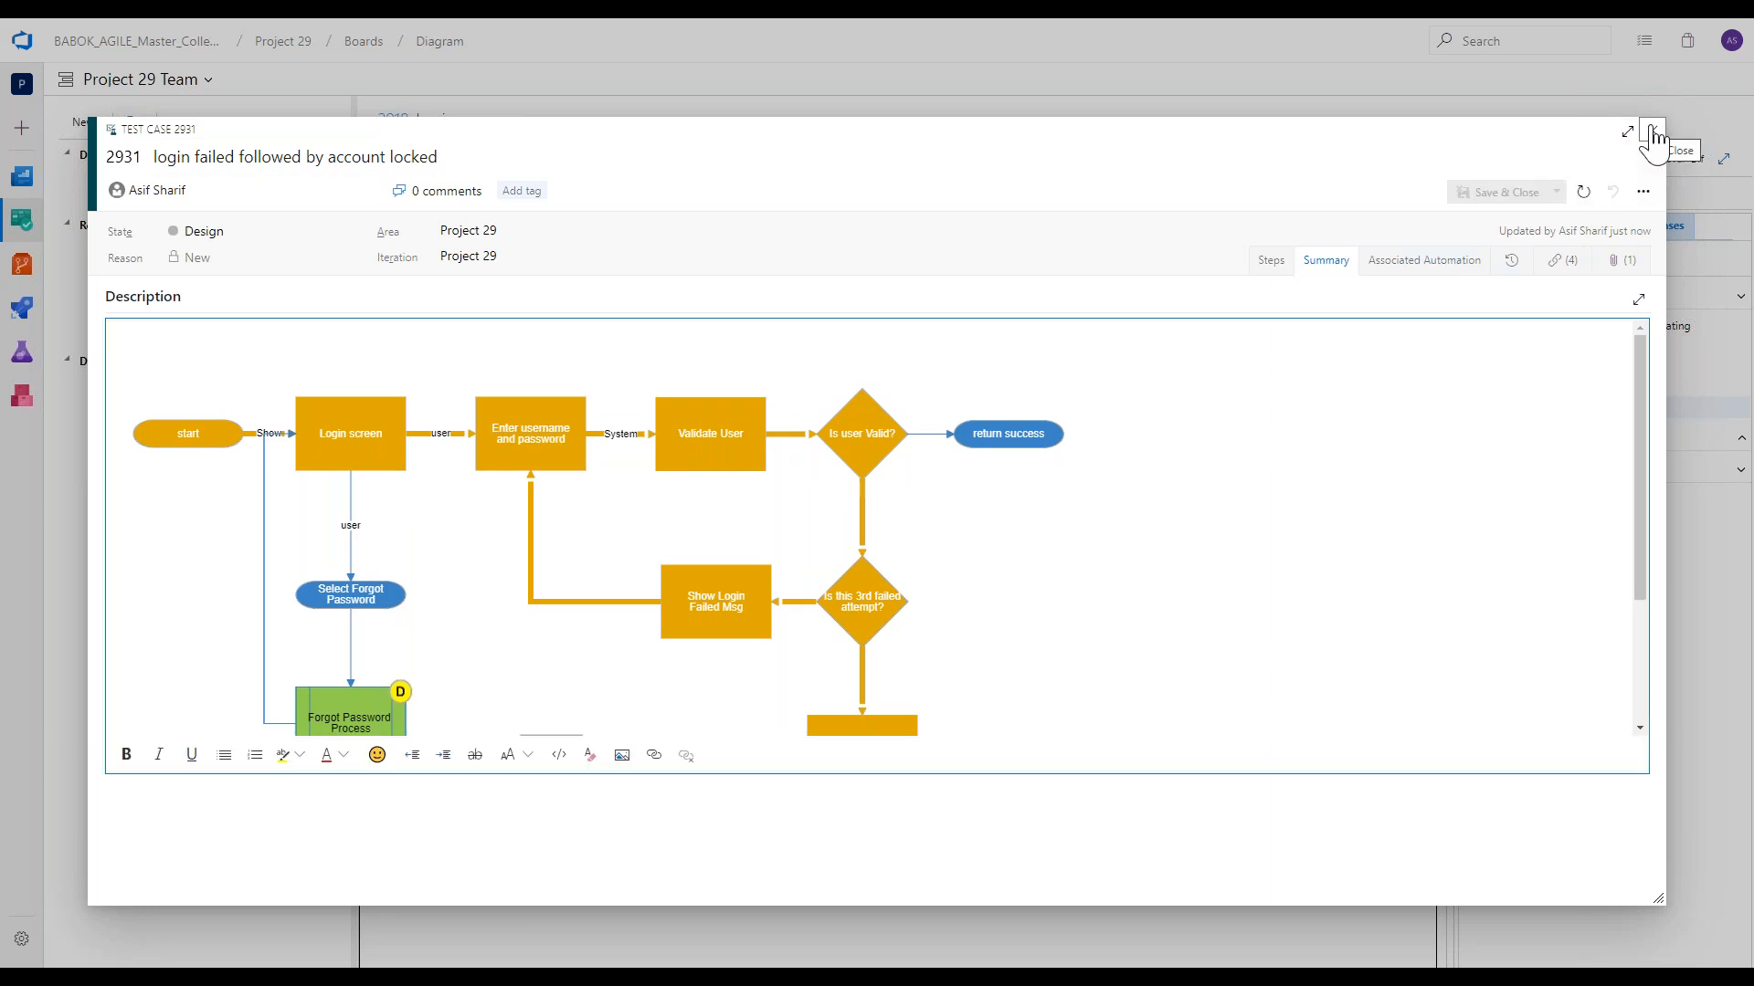
pyautogui.click(1653, 133)
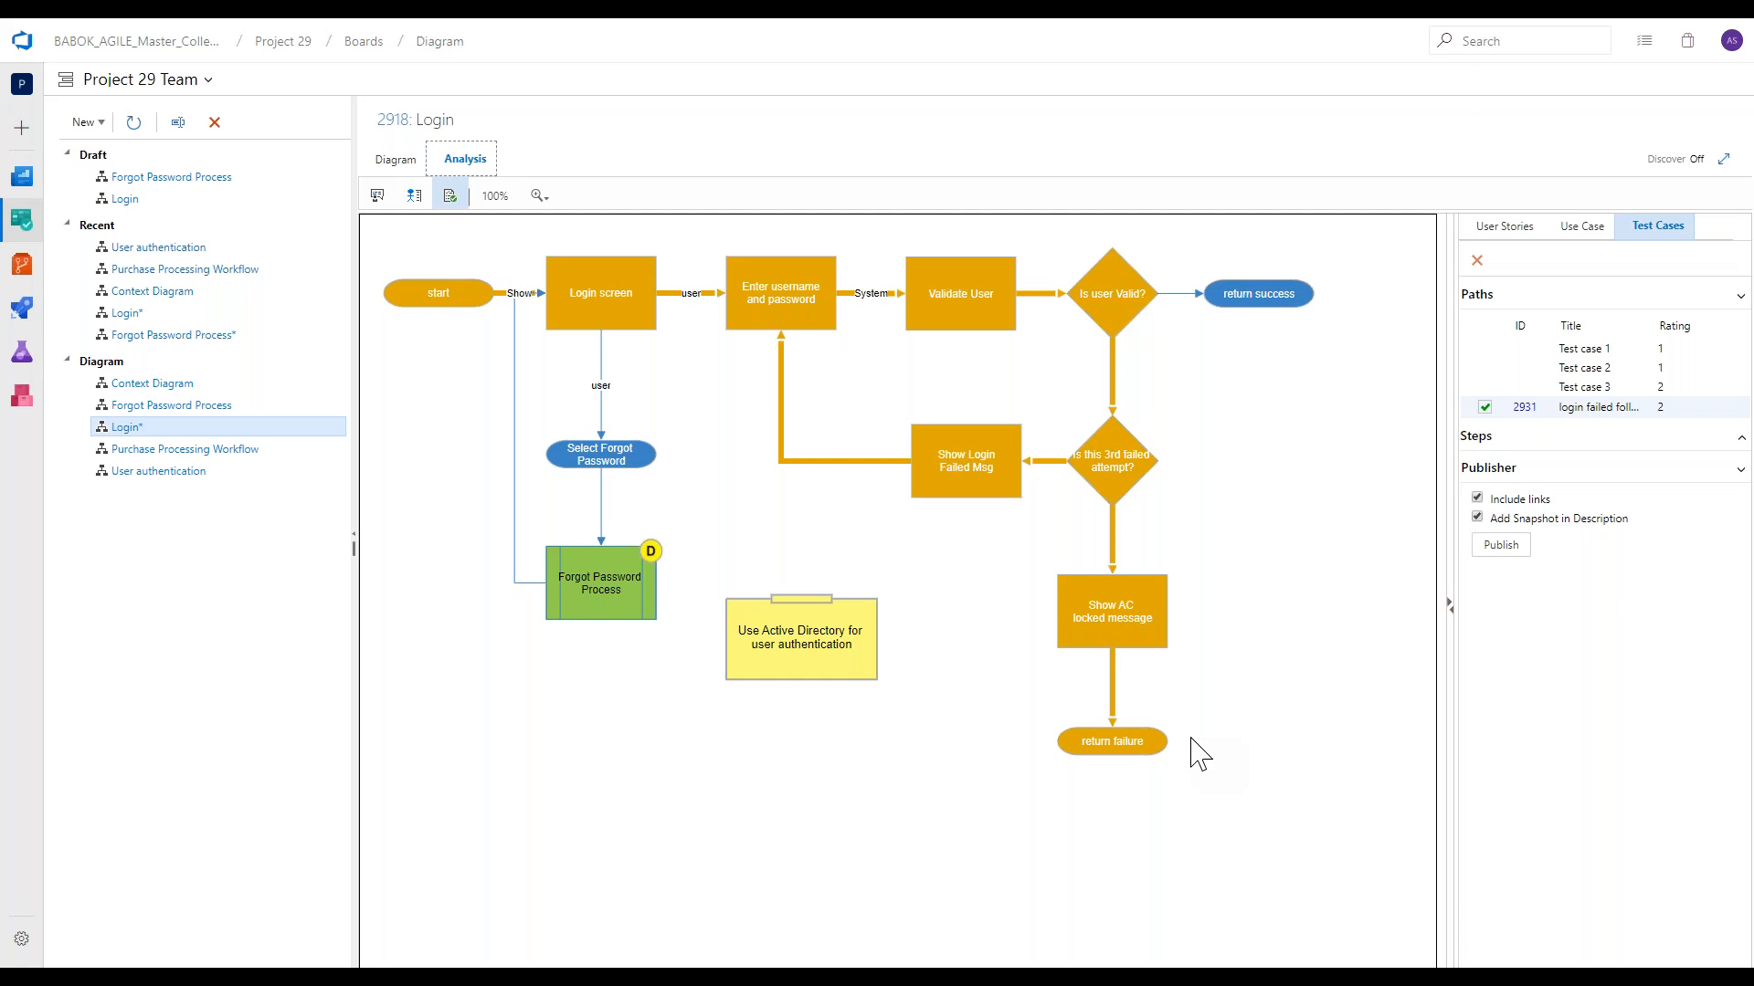
# Examine the Test case 3 path on the diagram and its list of steps.
pyautogui.click(1556, 393)
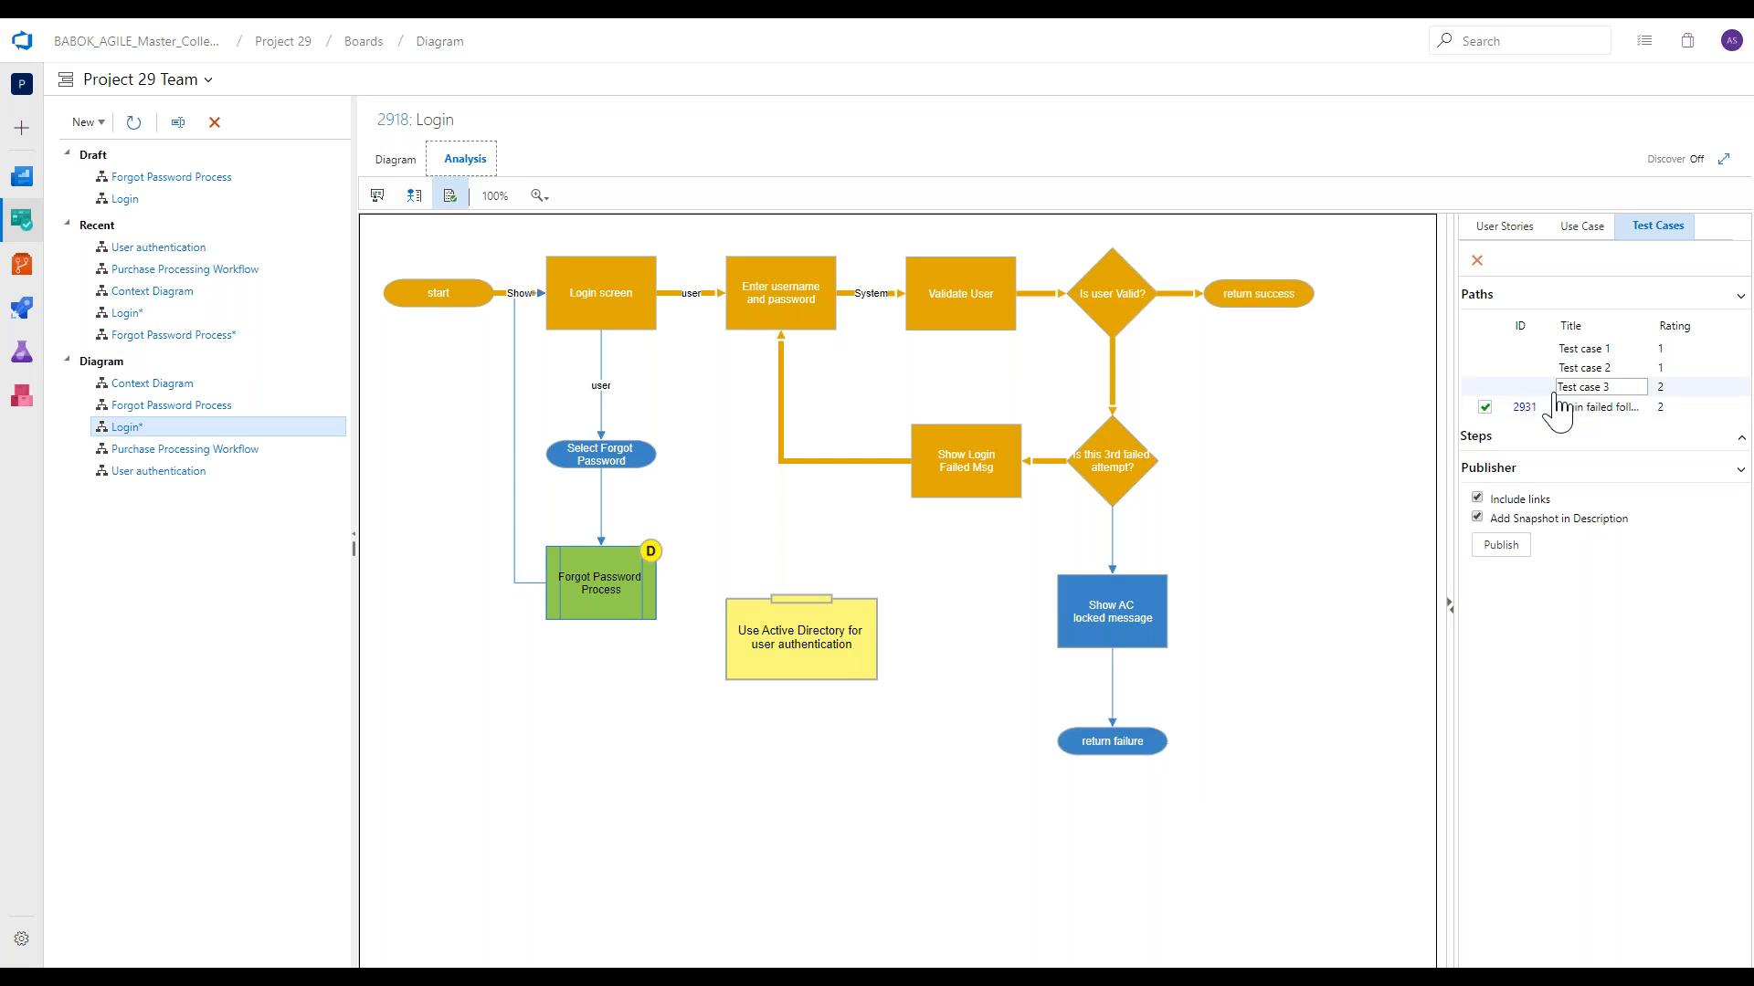
pyautogui.click(1482, 446)
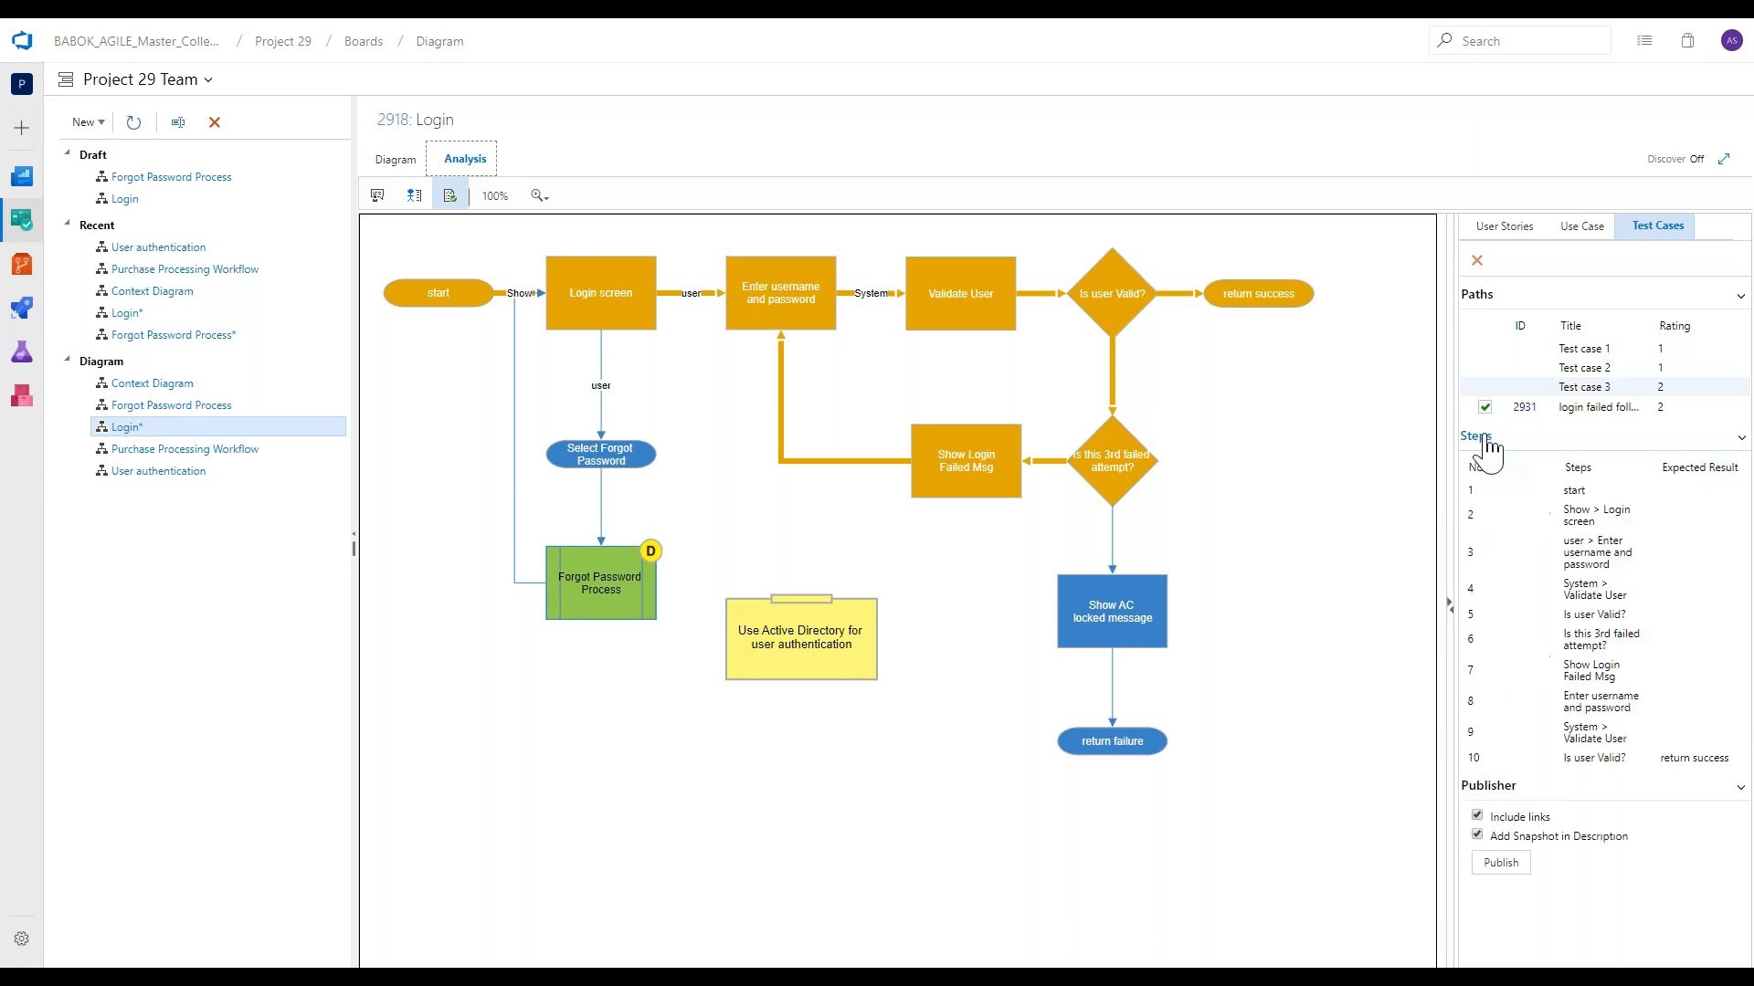
pyautogui.click(1516, 550)
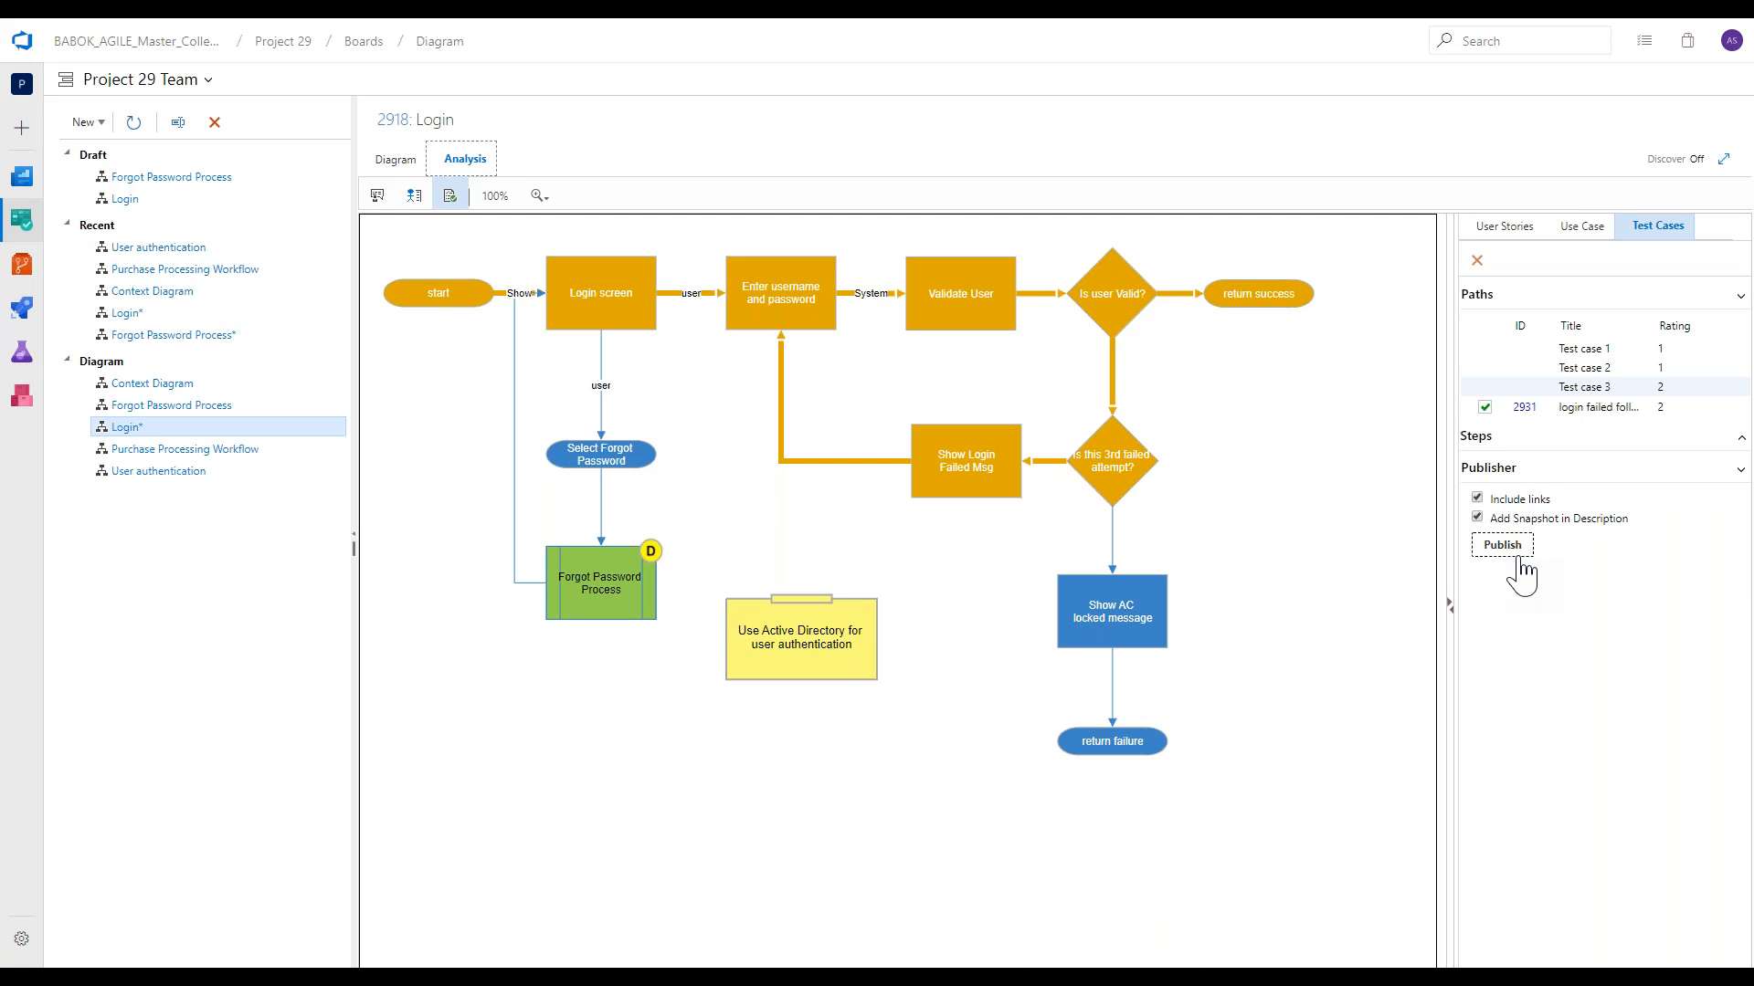
# Check in the Login diagram and open the Forgot Password Process diagram for editing.
pyautogui.click(383, 169)
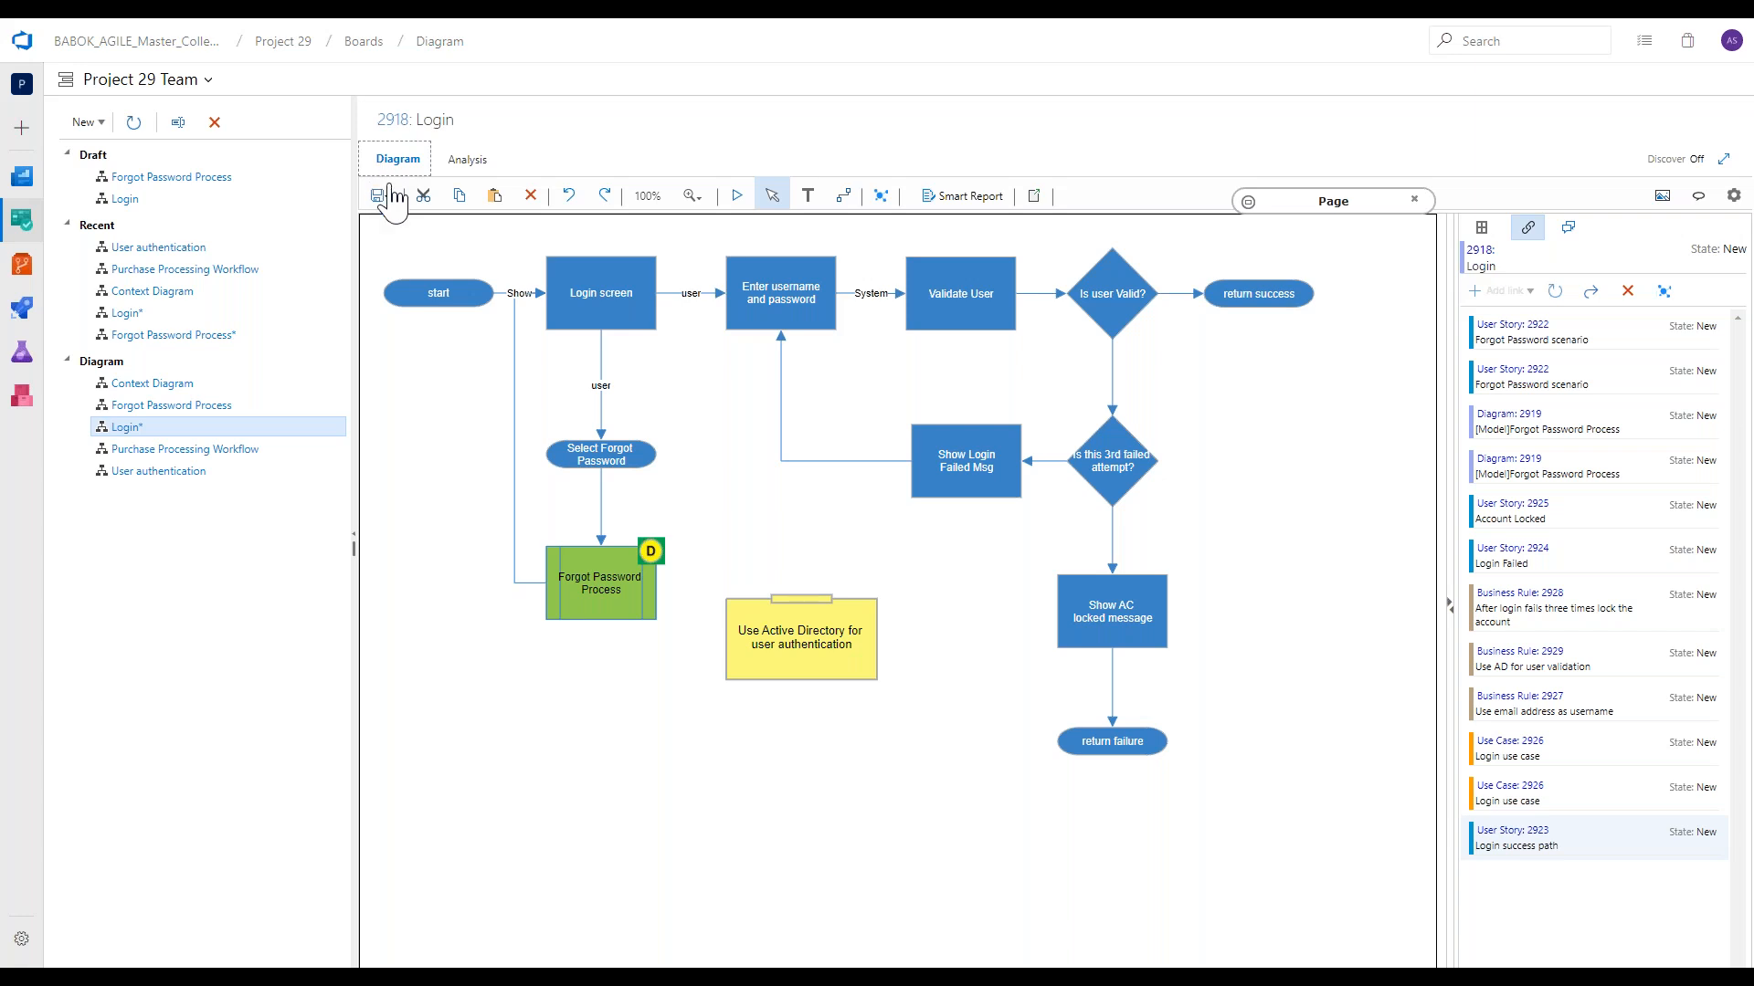
pyautogui.click(383, 198)
pyautogui.click(419, 239)
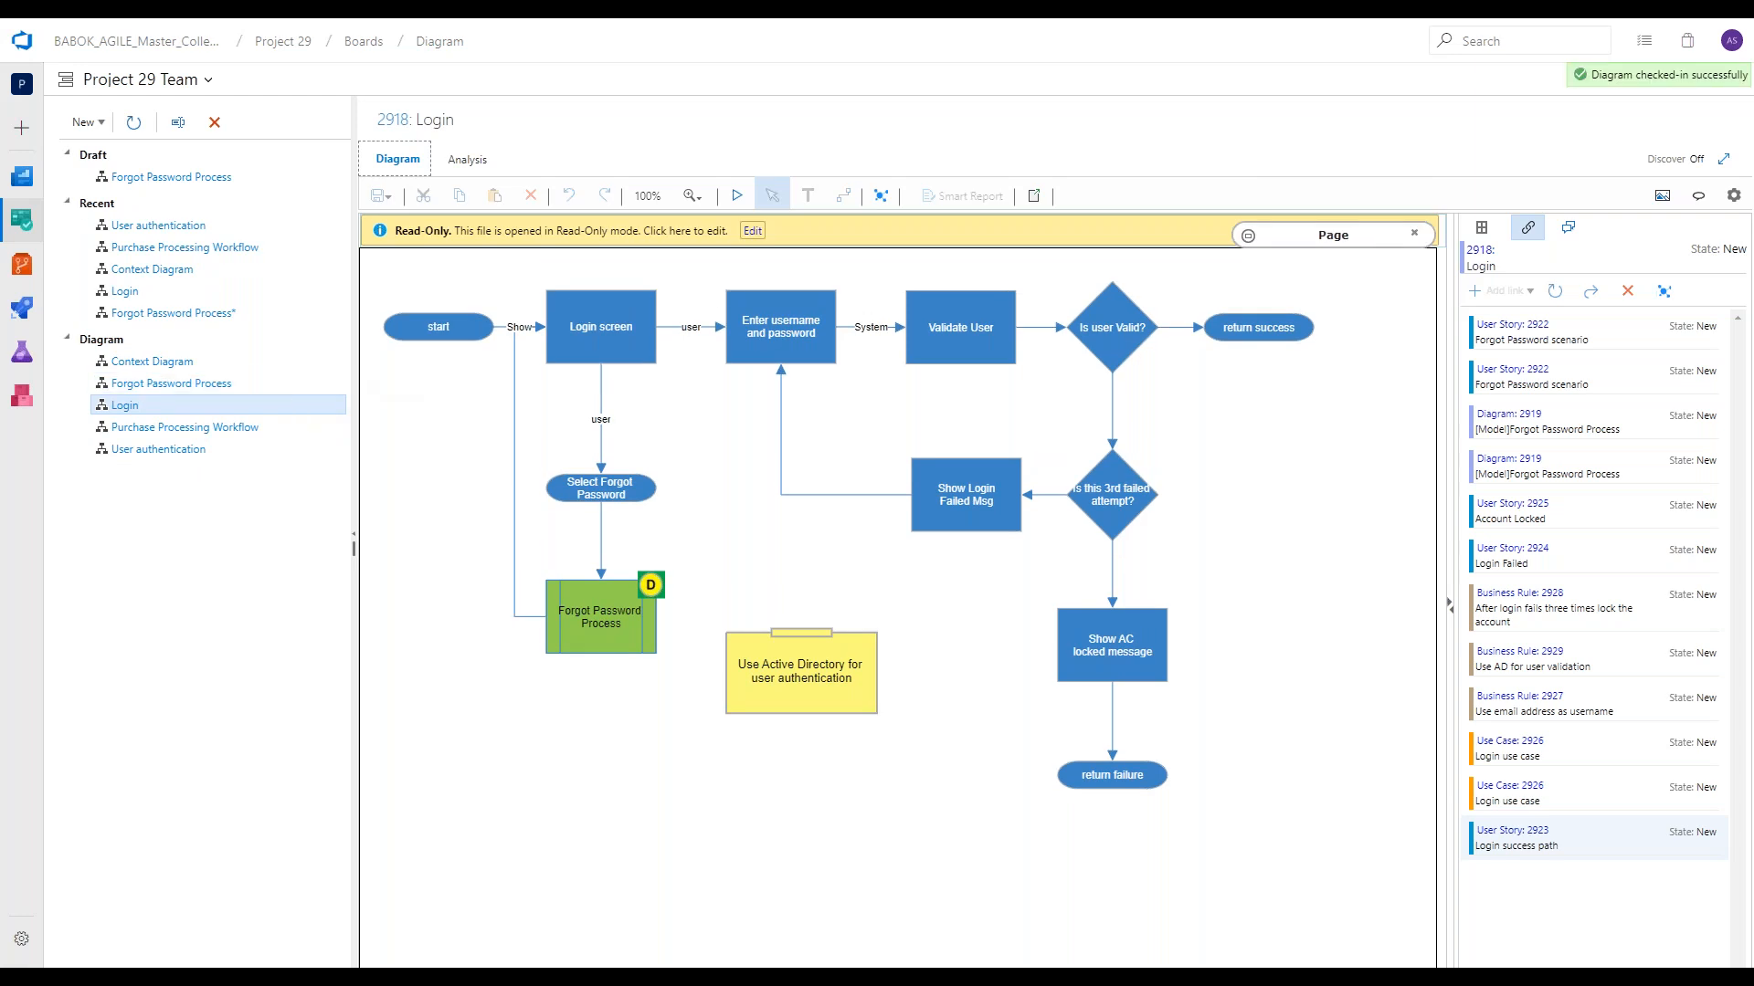
pyautogui.click(171, 383)
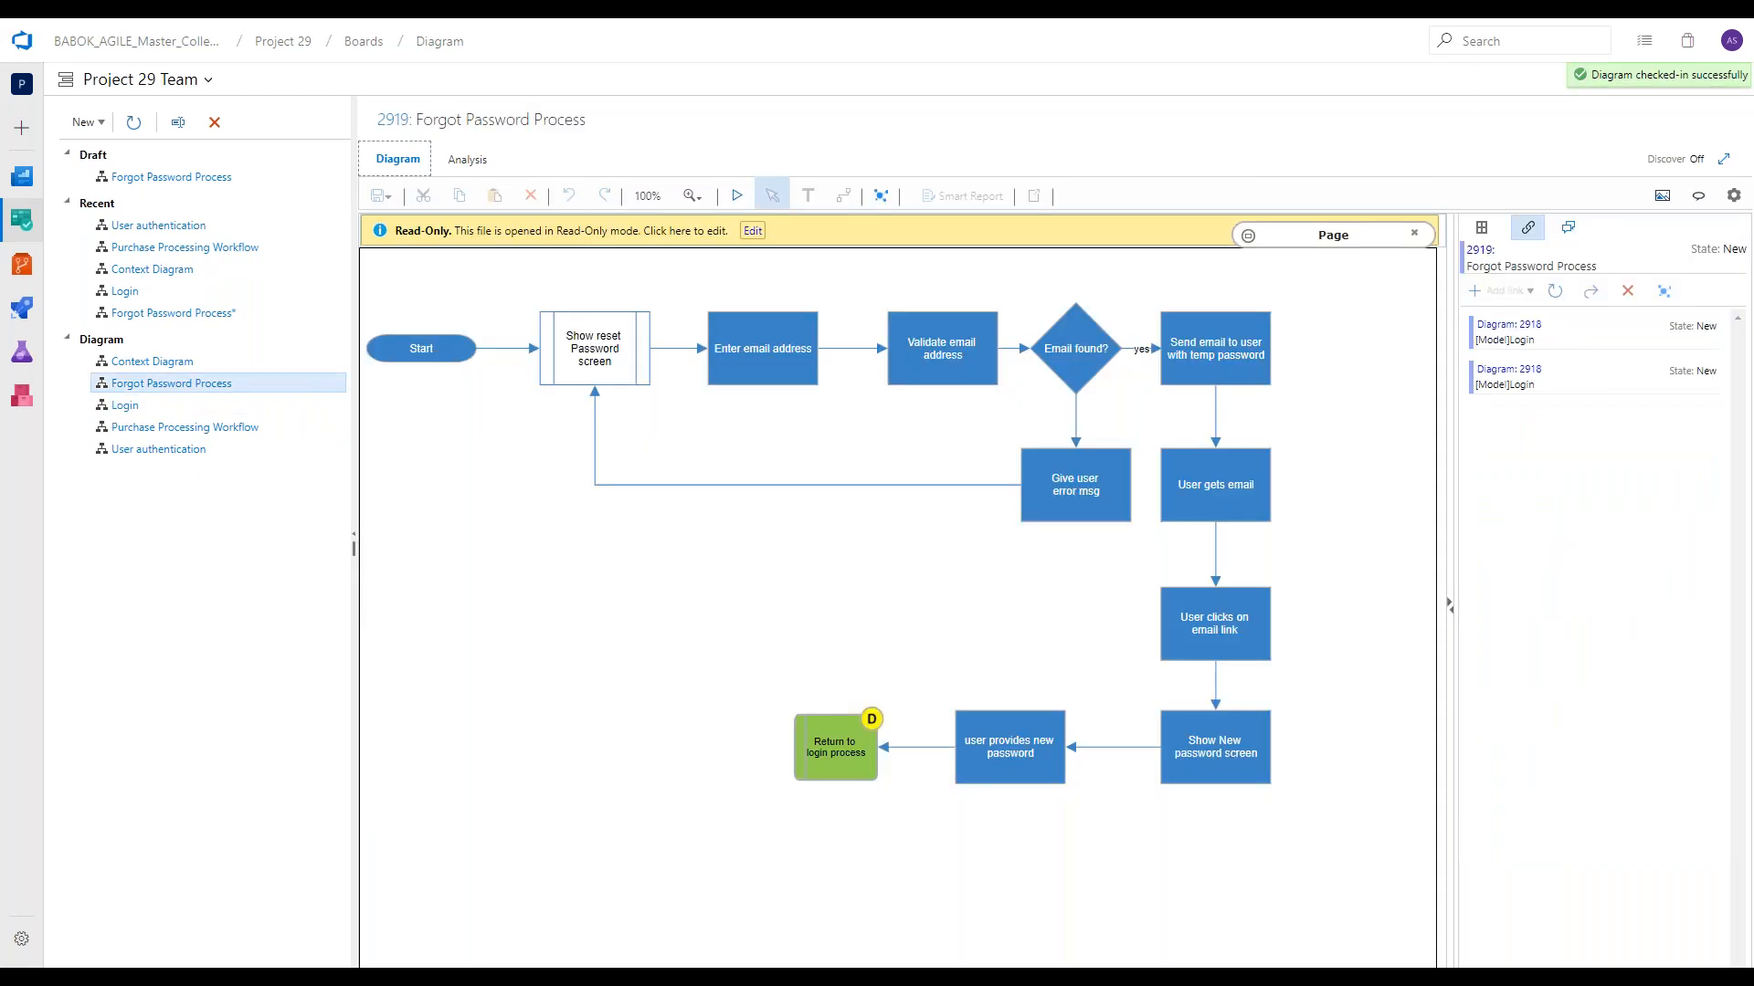
pyautogui.click(753, 232)
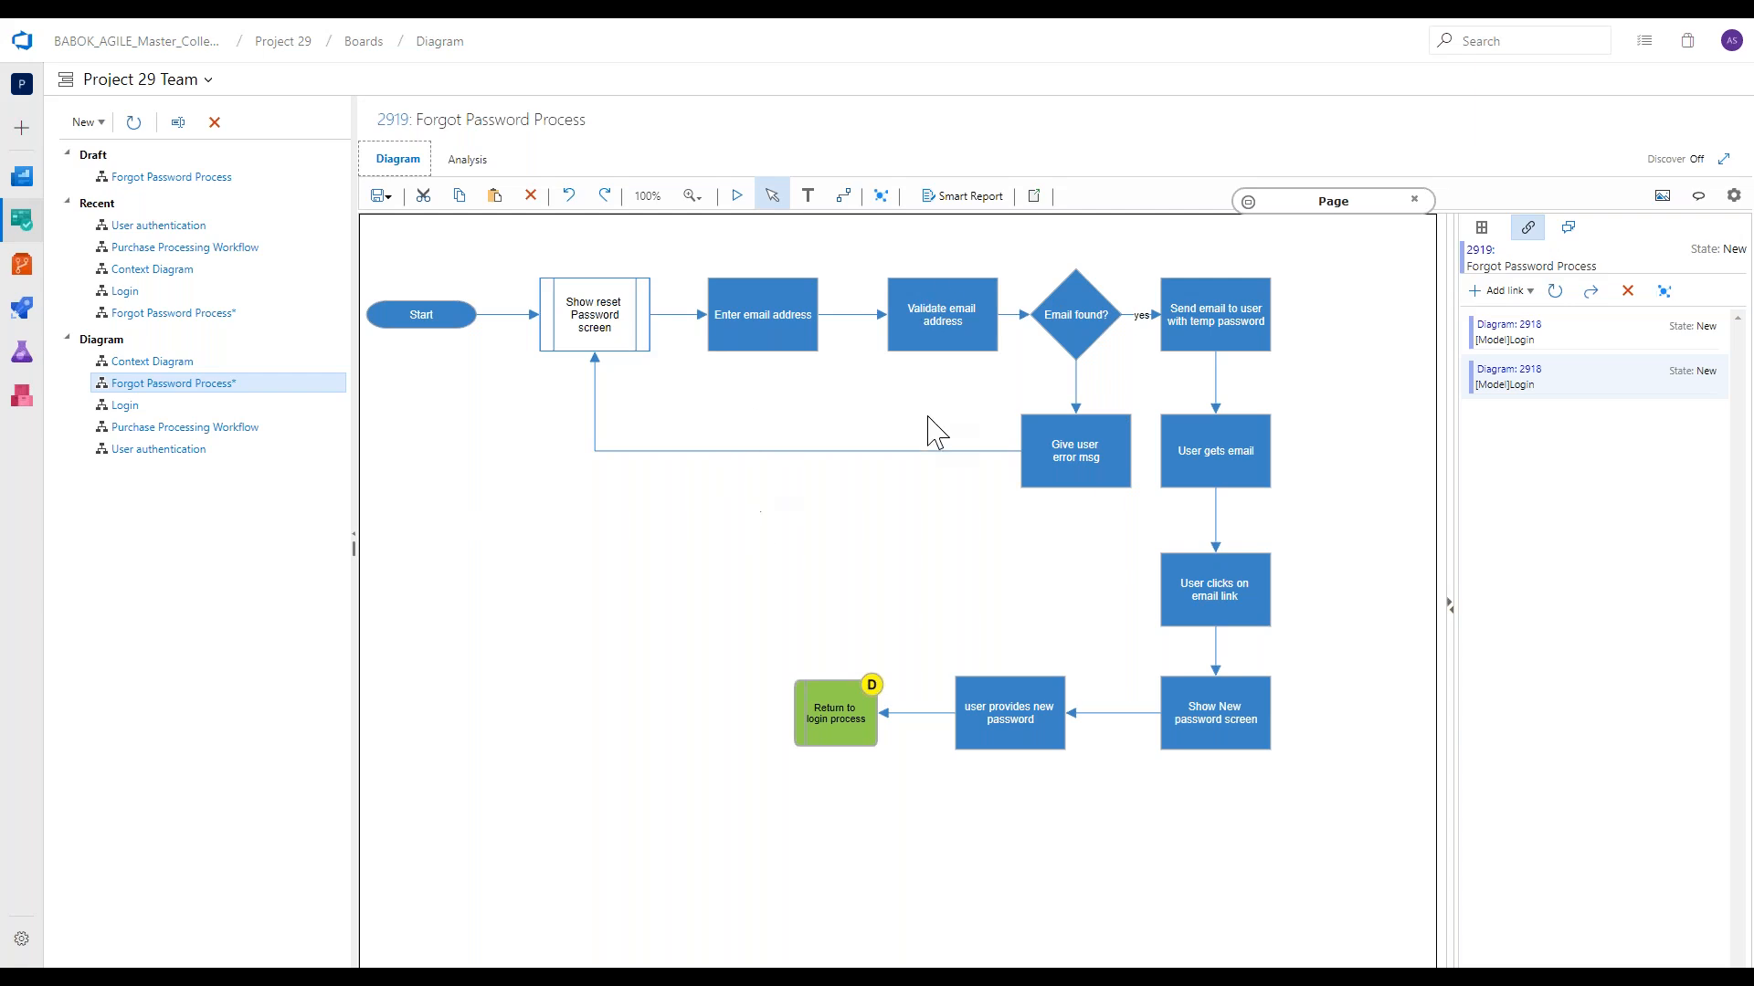
# Add a new child User Story titled "As a user I can reset my password" as a linked work item of the diagram.
pyautogui.click(1500, 291)
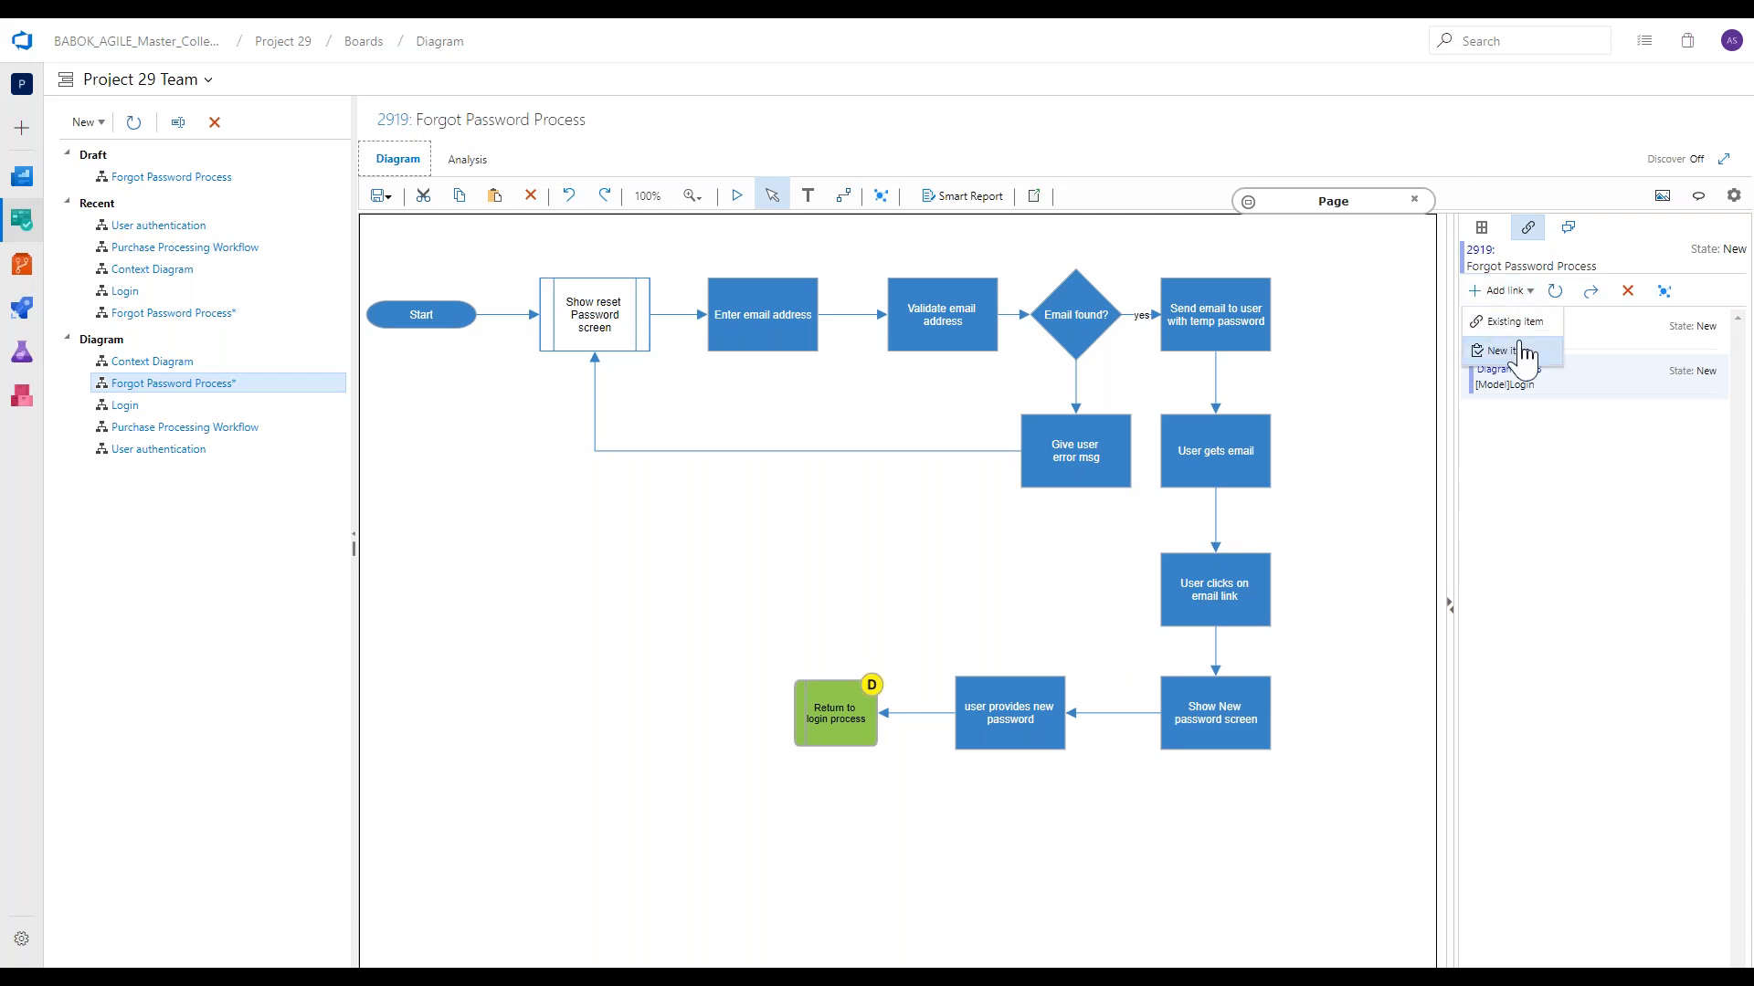
pyautogui.click(1521, 351)
pyautogui.click(886, 563)
pyautogui.press('Up')
pyautogui.press('Down')
pyautogui.click(886, 562)
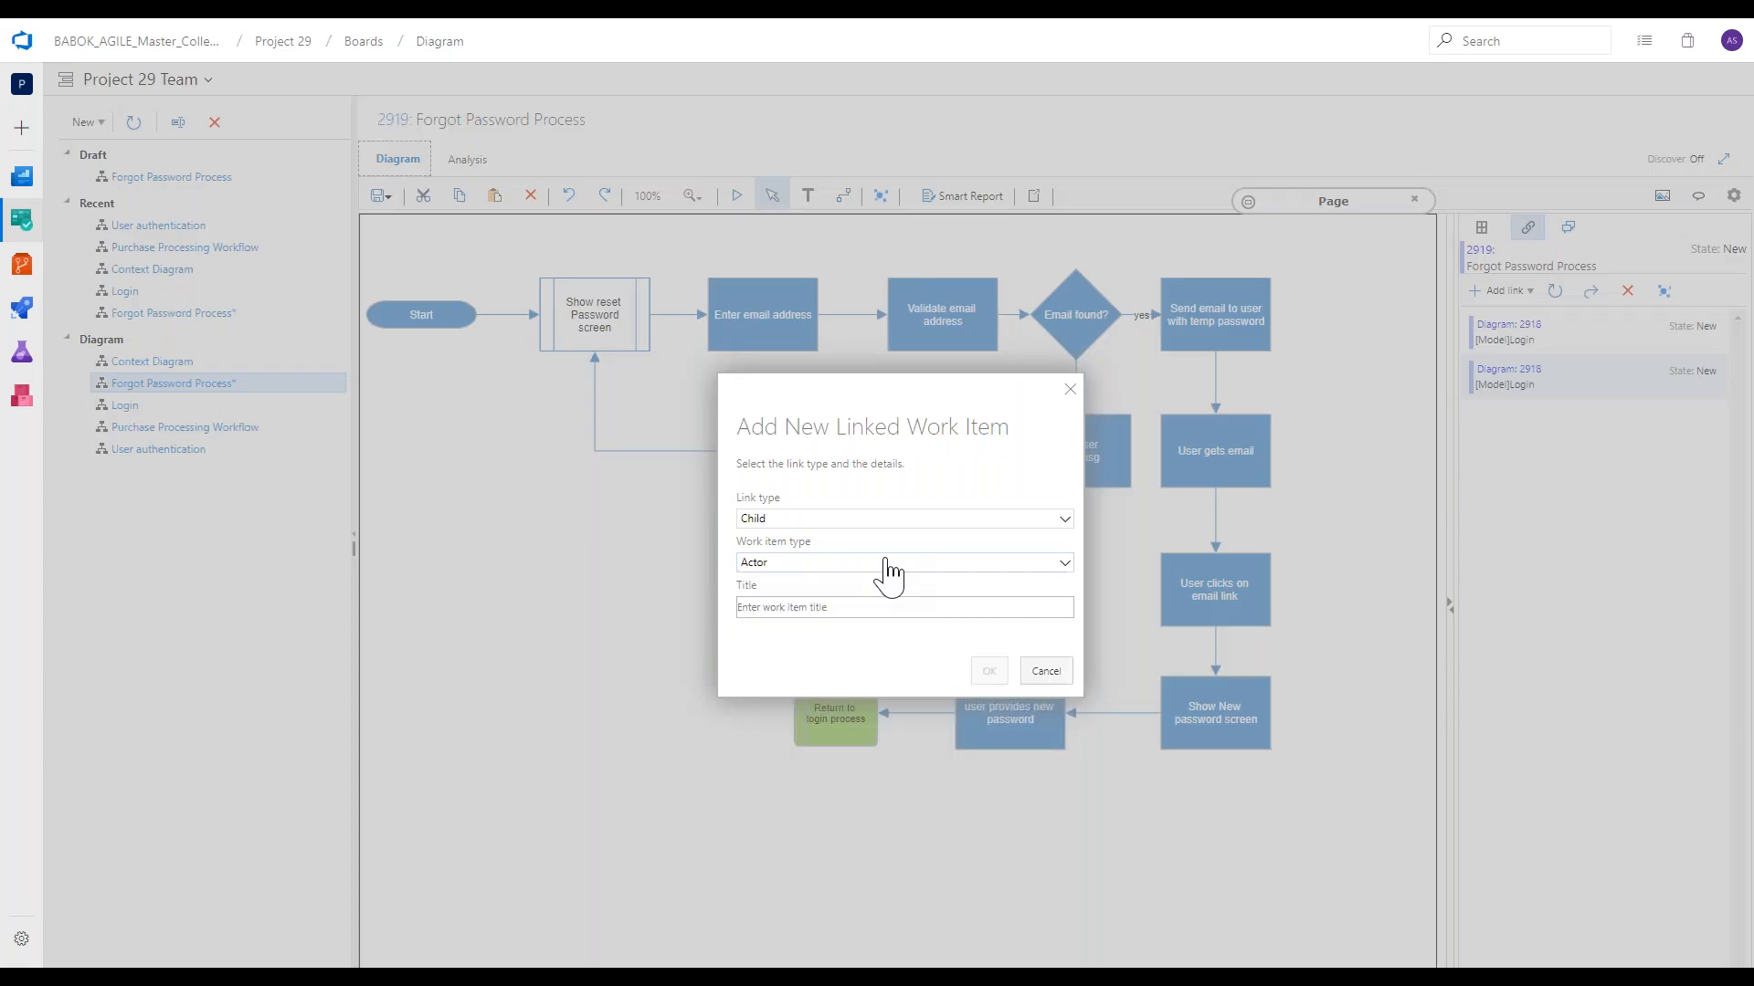
pyautogui.press('Down')
pyautogui.press('Down')
pyautogui.press('Tab')
pyautogui.write('As a user I can rese')
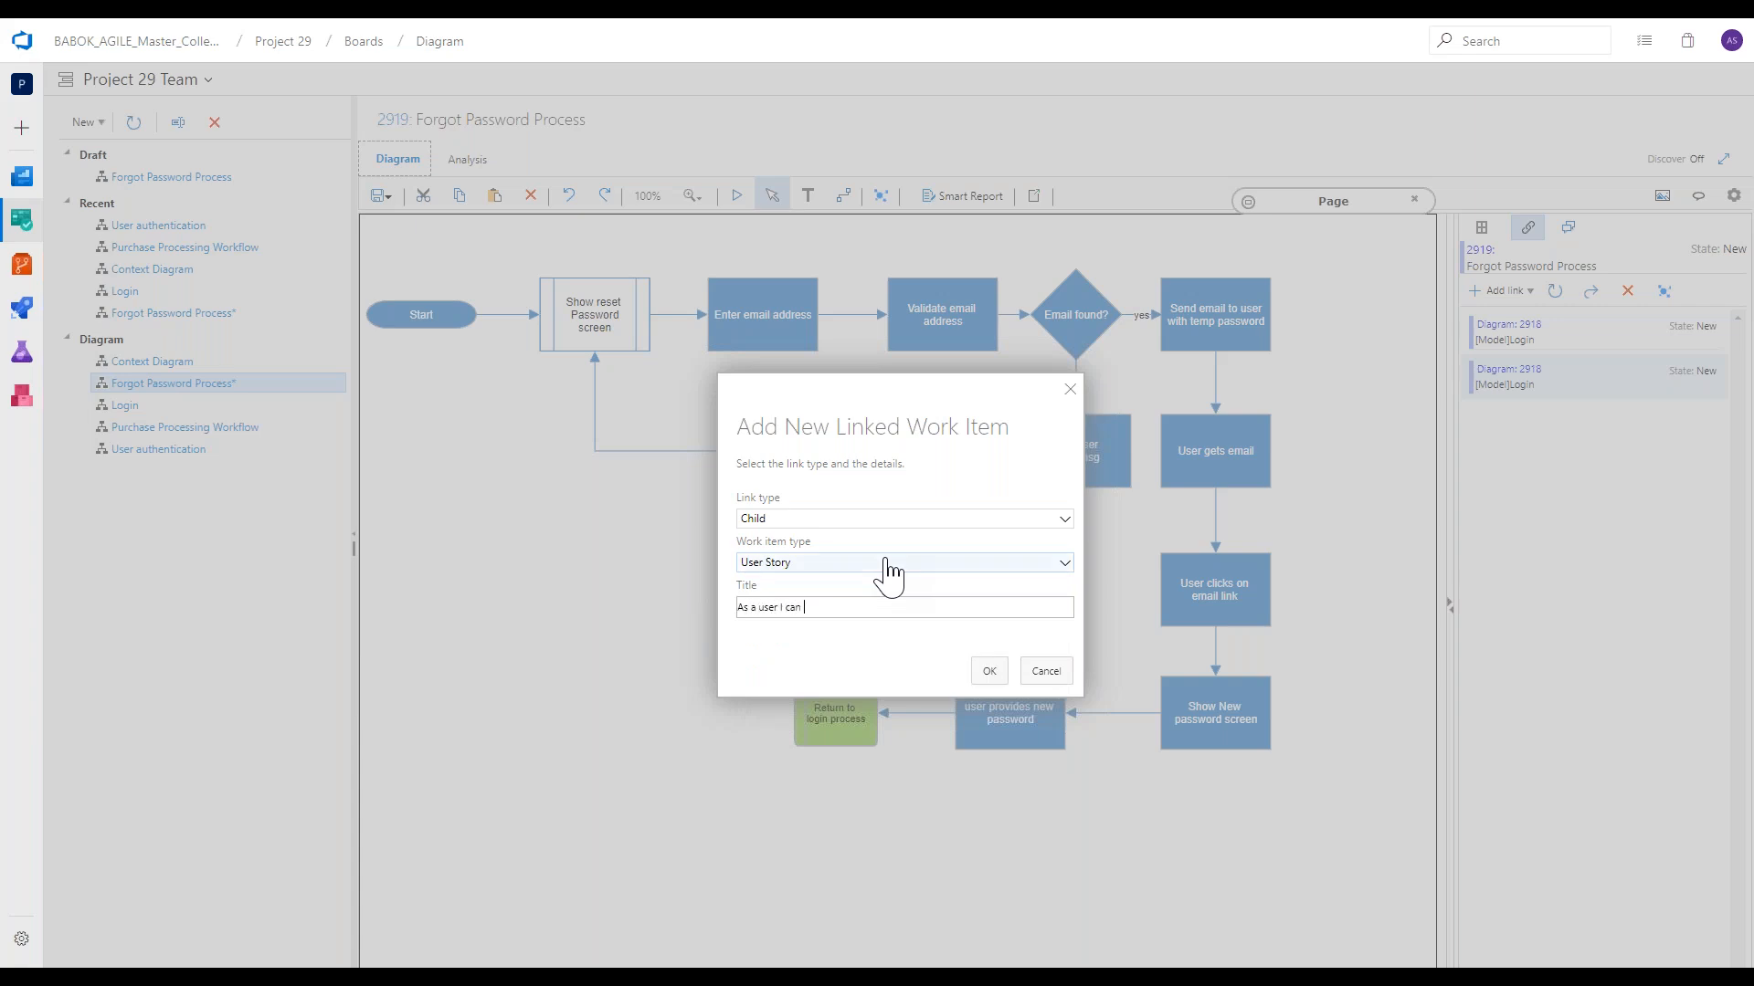
pyautogui.write('t my passwwo')
pyautogui.press('BackSpace')
pyautogui.press('BackSpace')
pyautogui.write('ord')
pyautogui.press('Return')
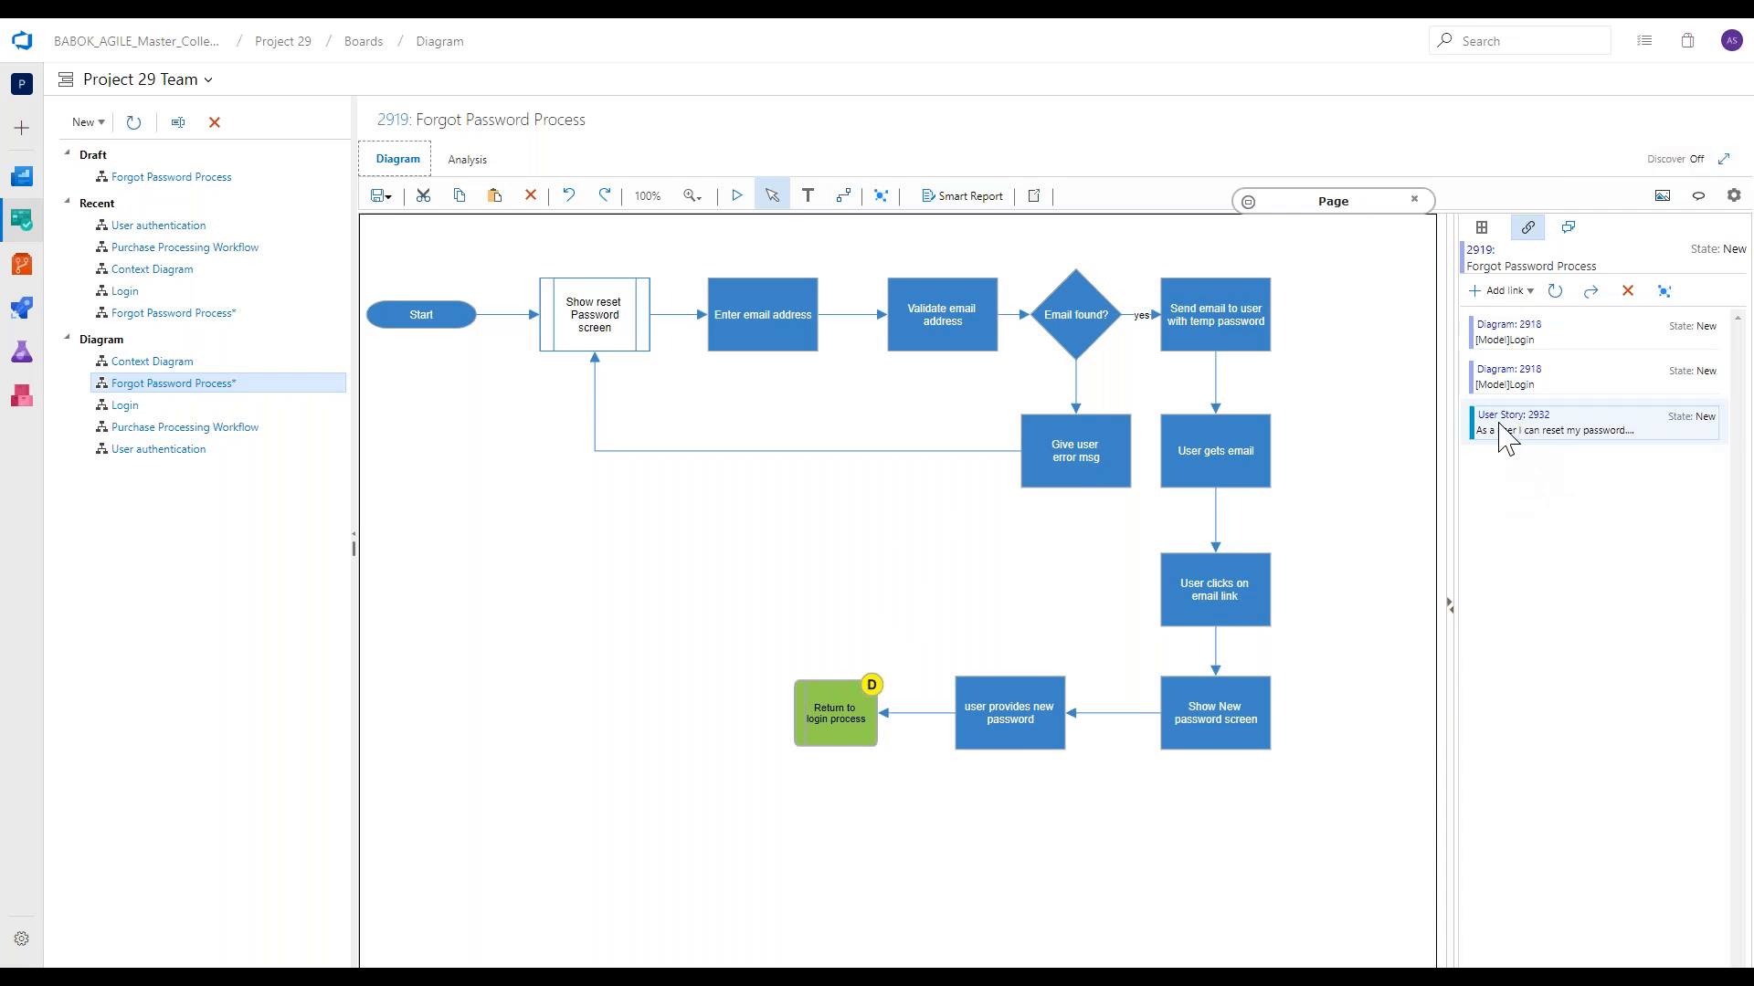
pyautogui.click(1505, 293)
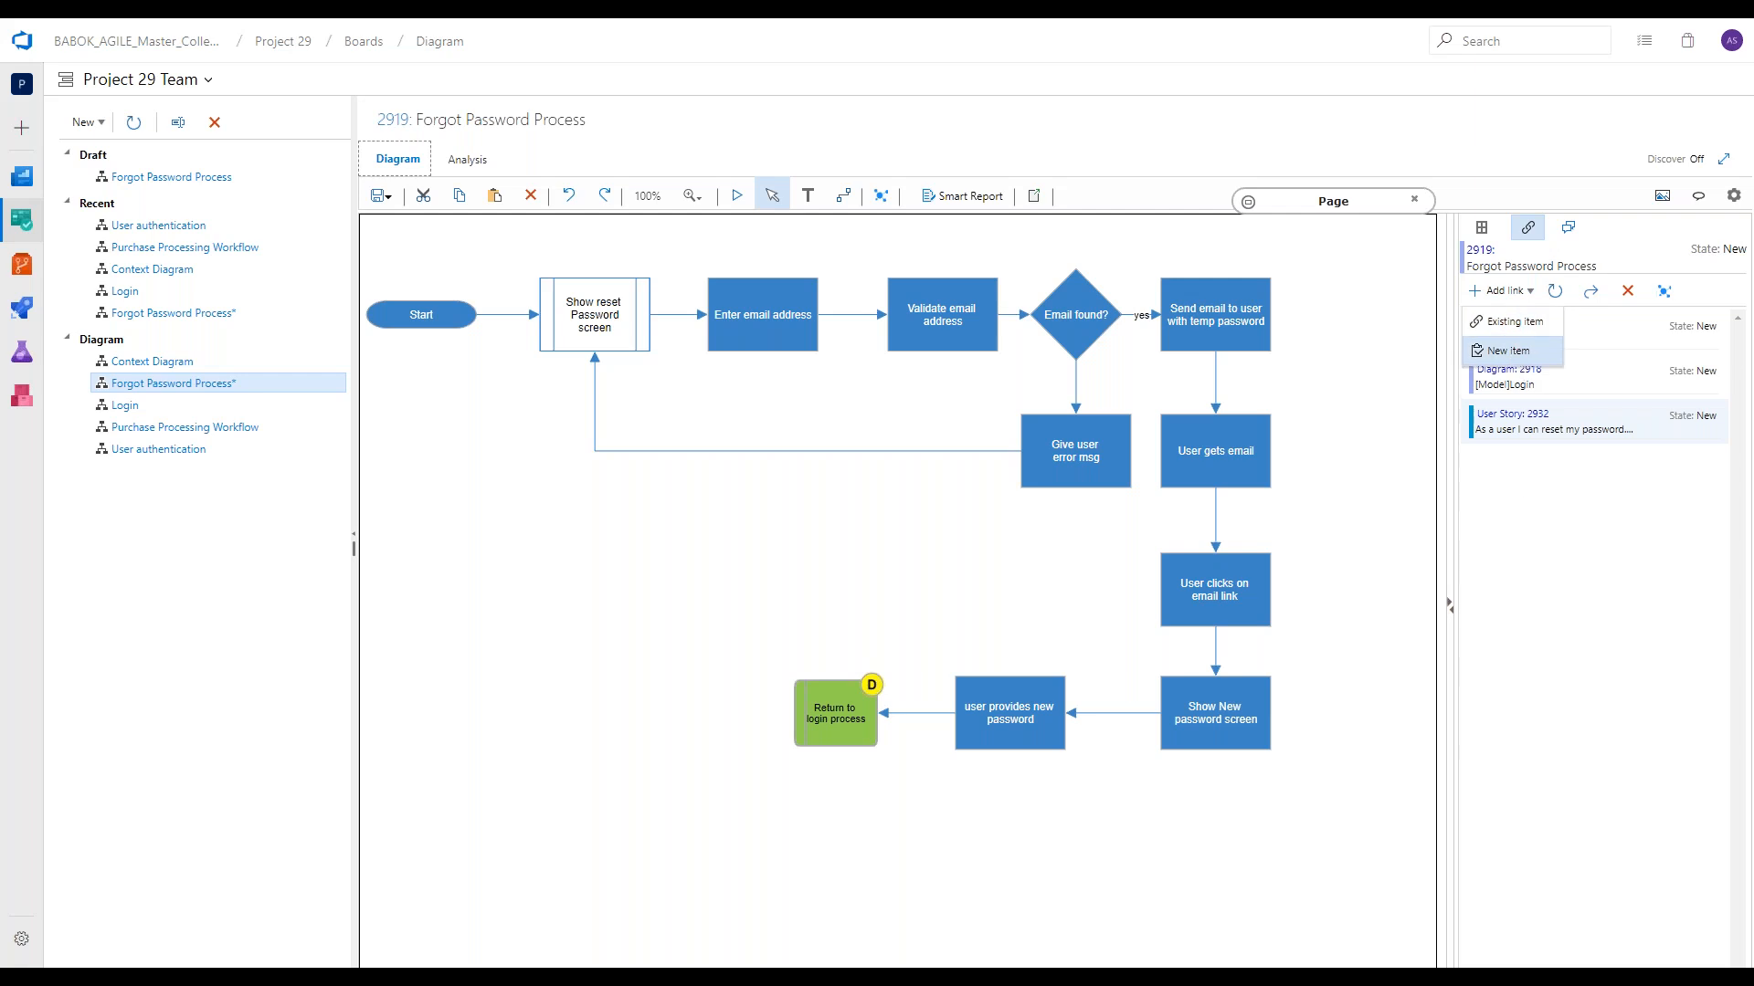
pyautogui.click(1510, 489)
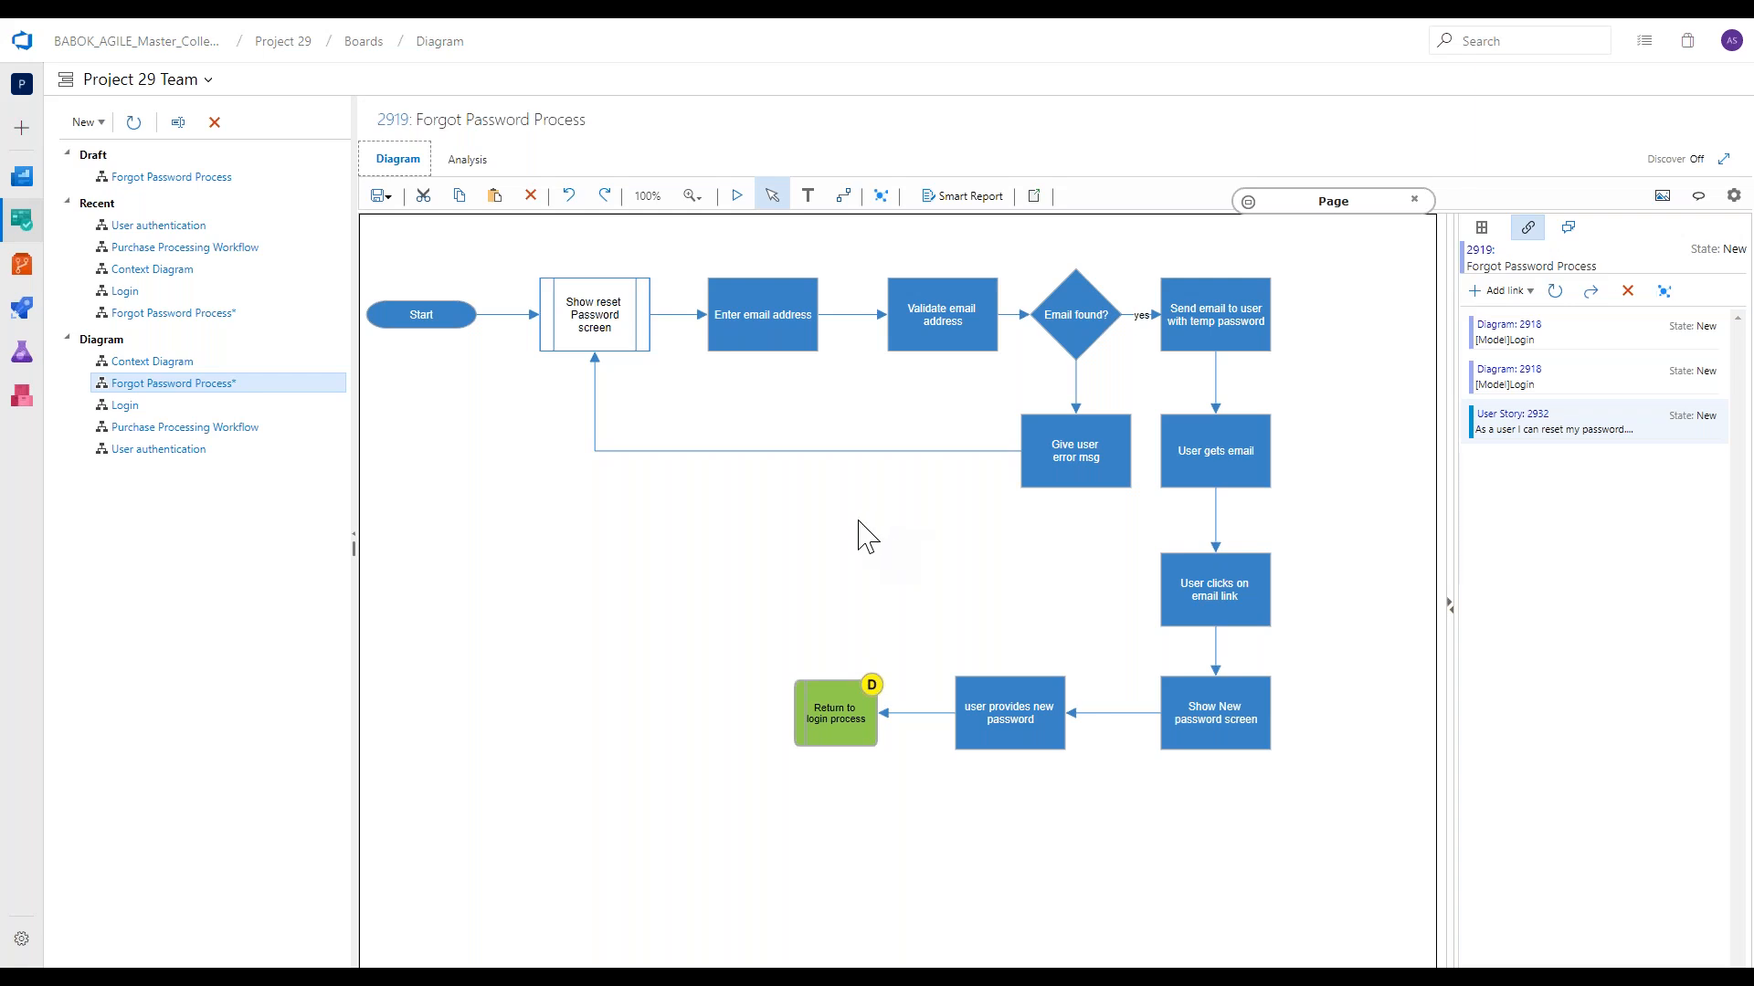
# Analyze the diagram's user story paths and repair the broken "yes" connector from Email found? to Send email to user with temp password.
pyautogui.click(490, 181)
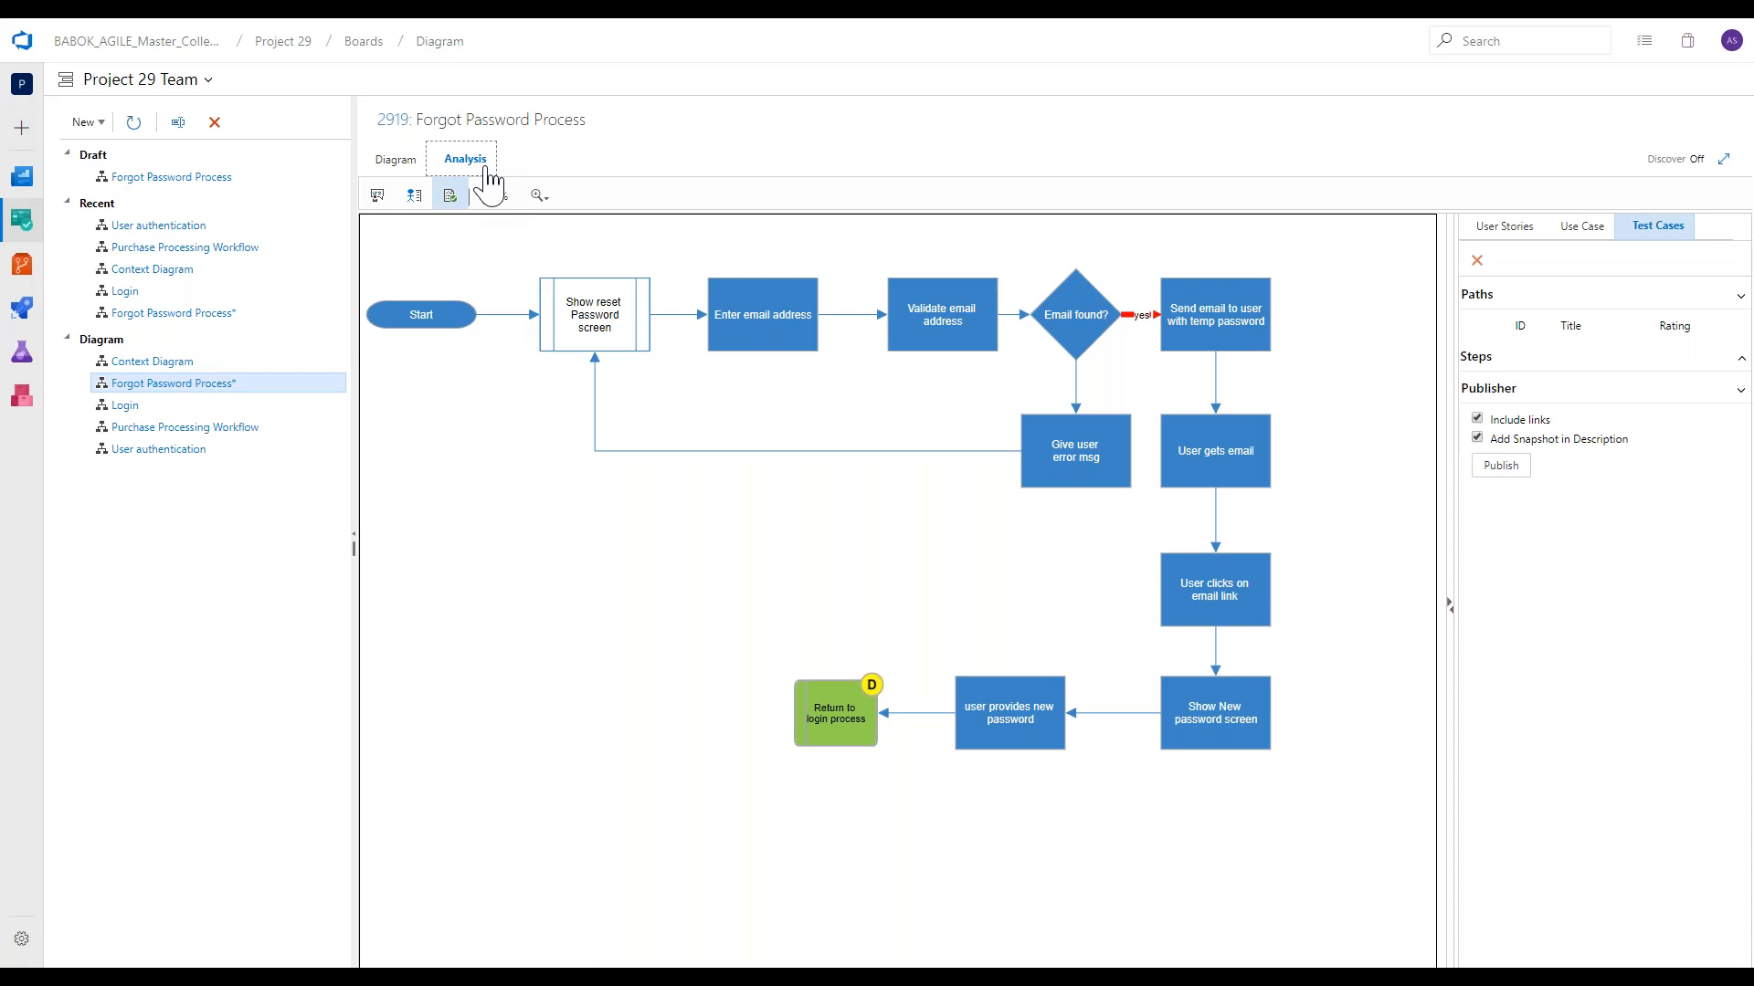
pyautogui.click(1509, 228)
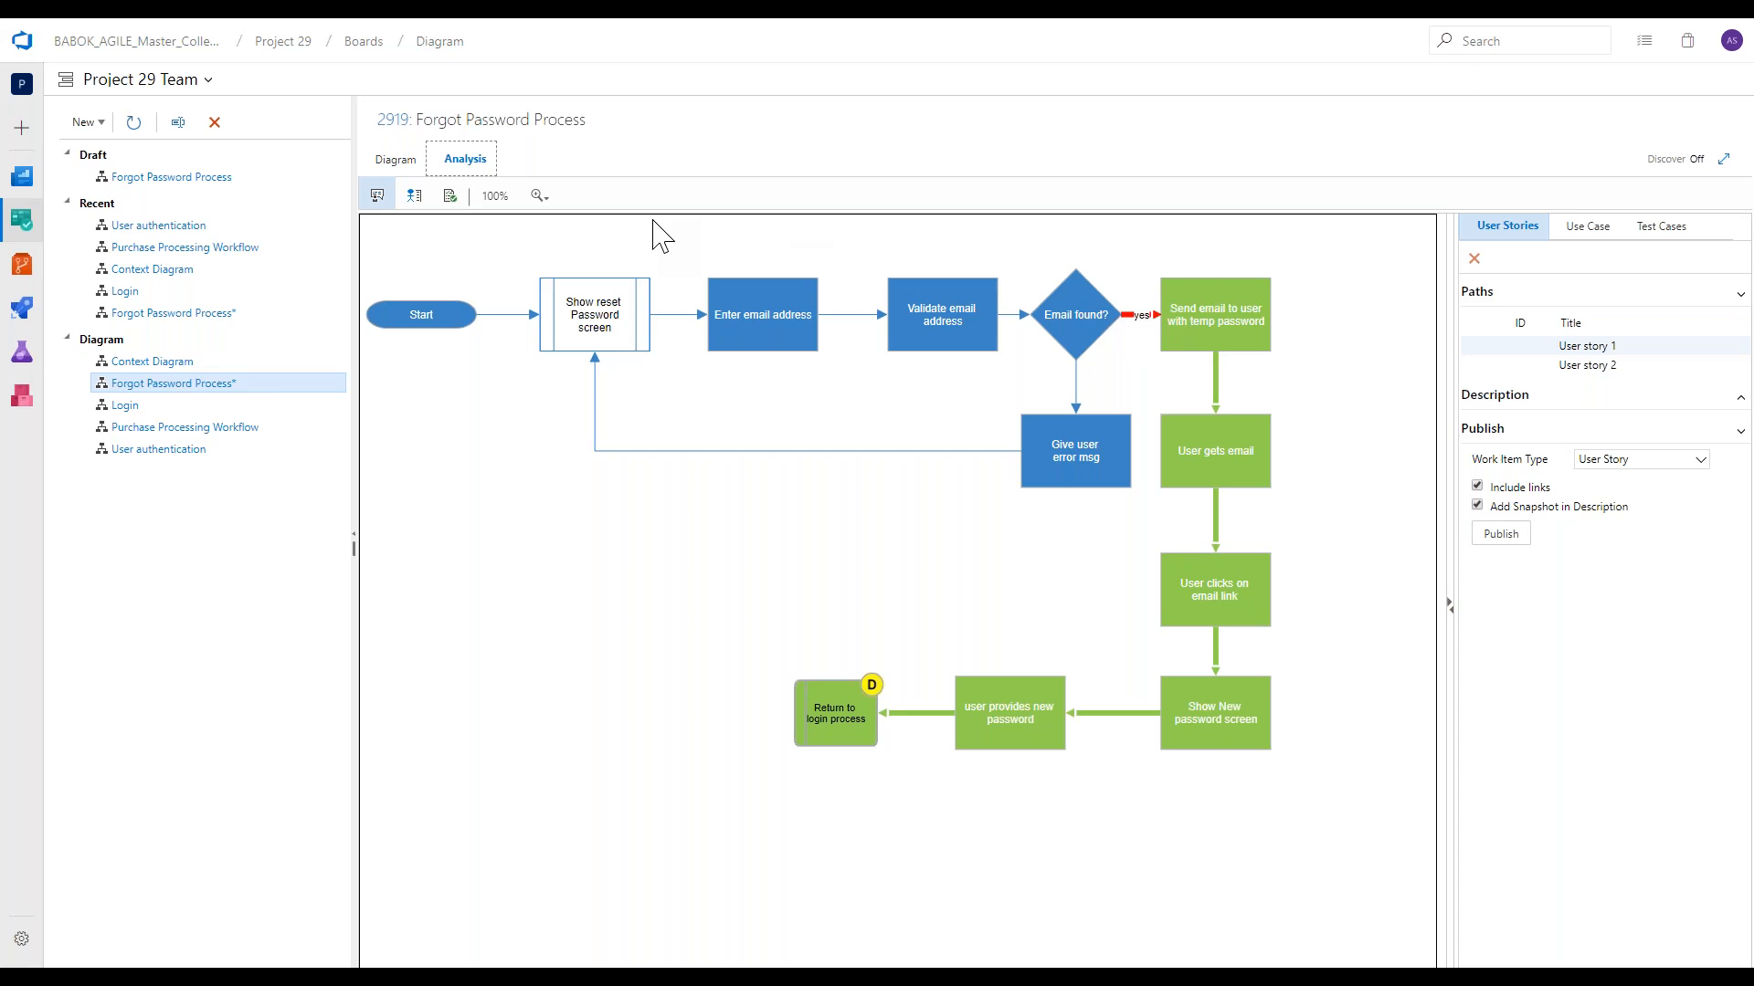
pyautogui.click(408, 170)
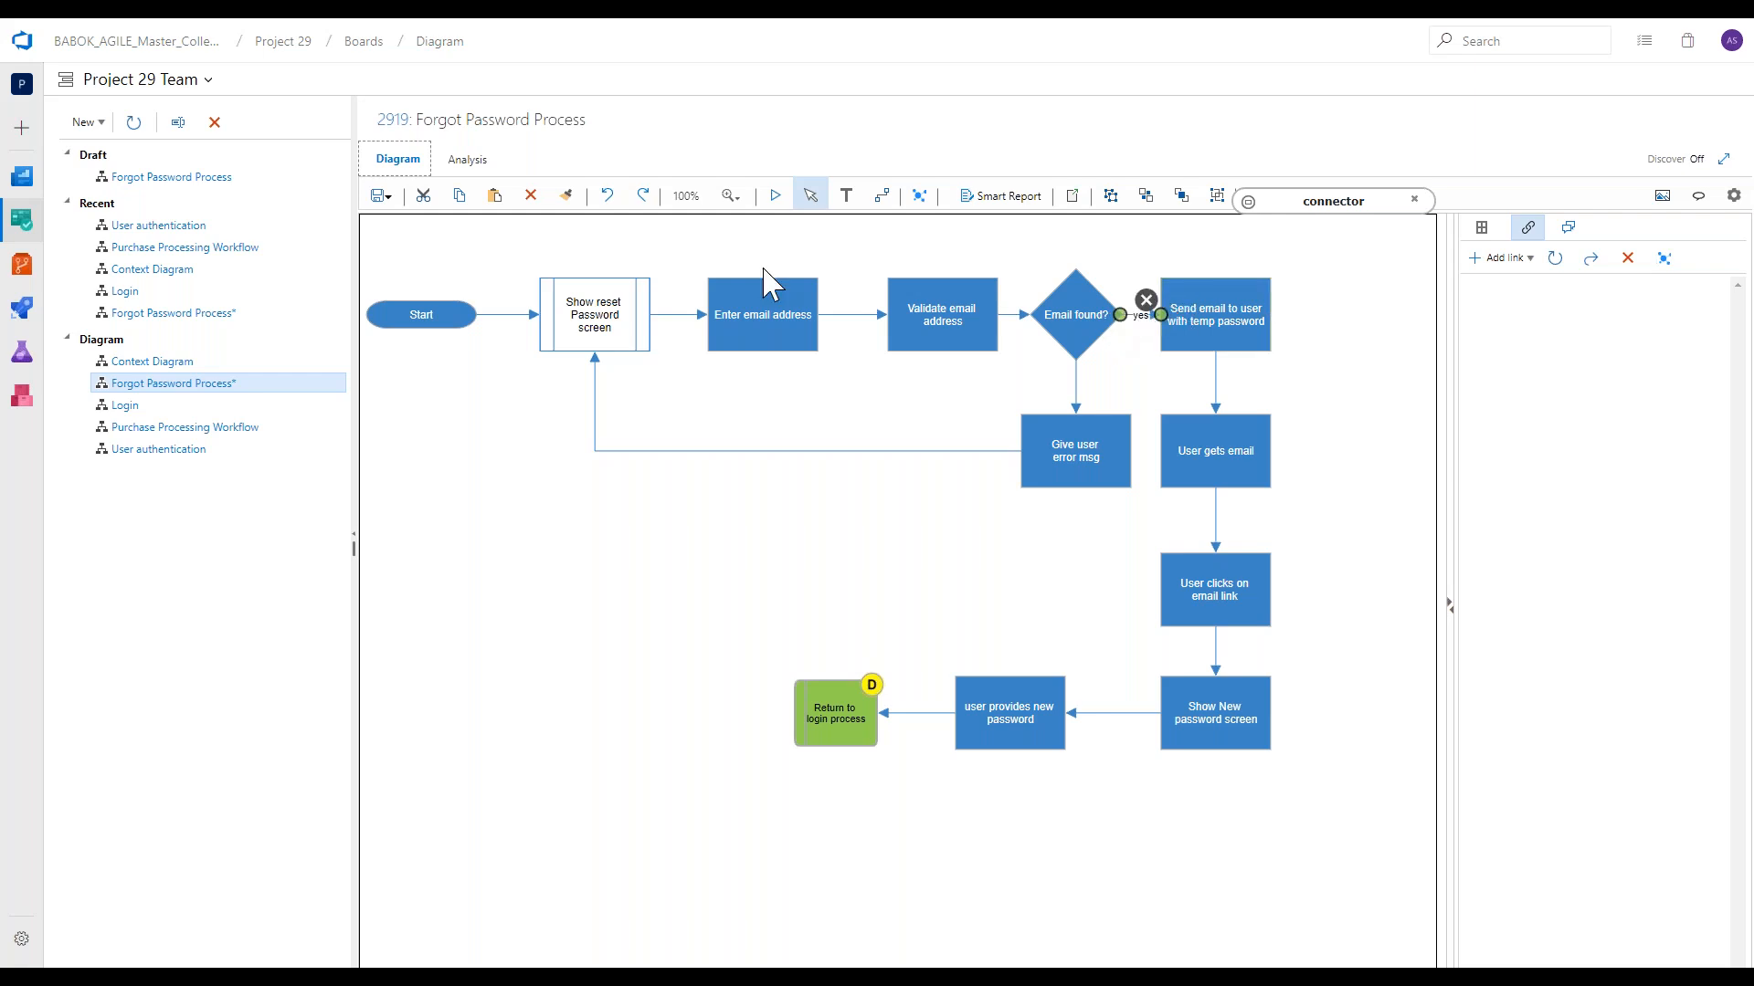
pyautogui.click(468, 162)
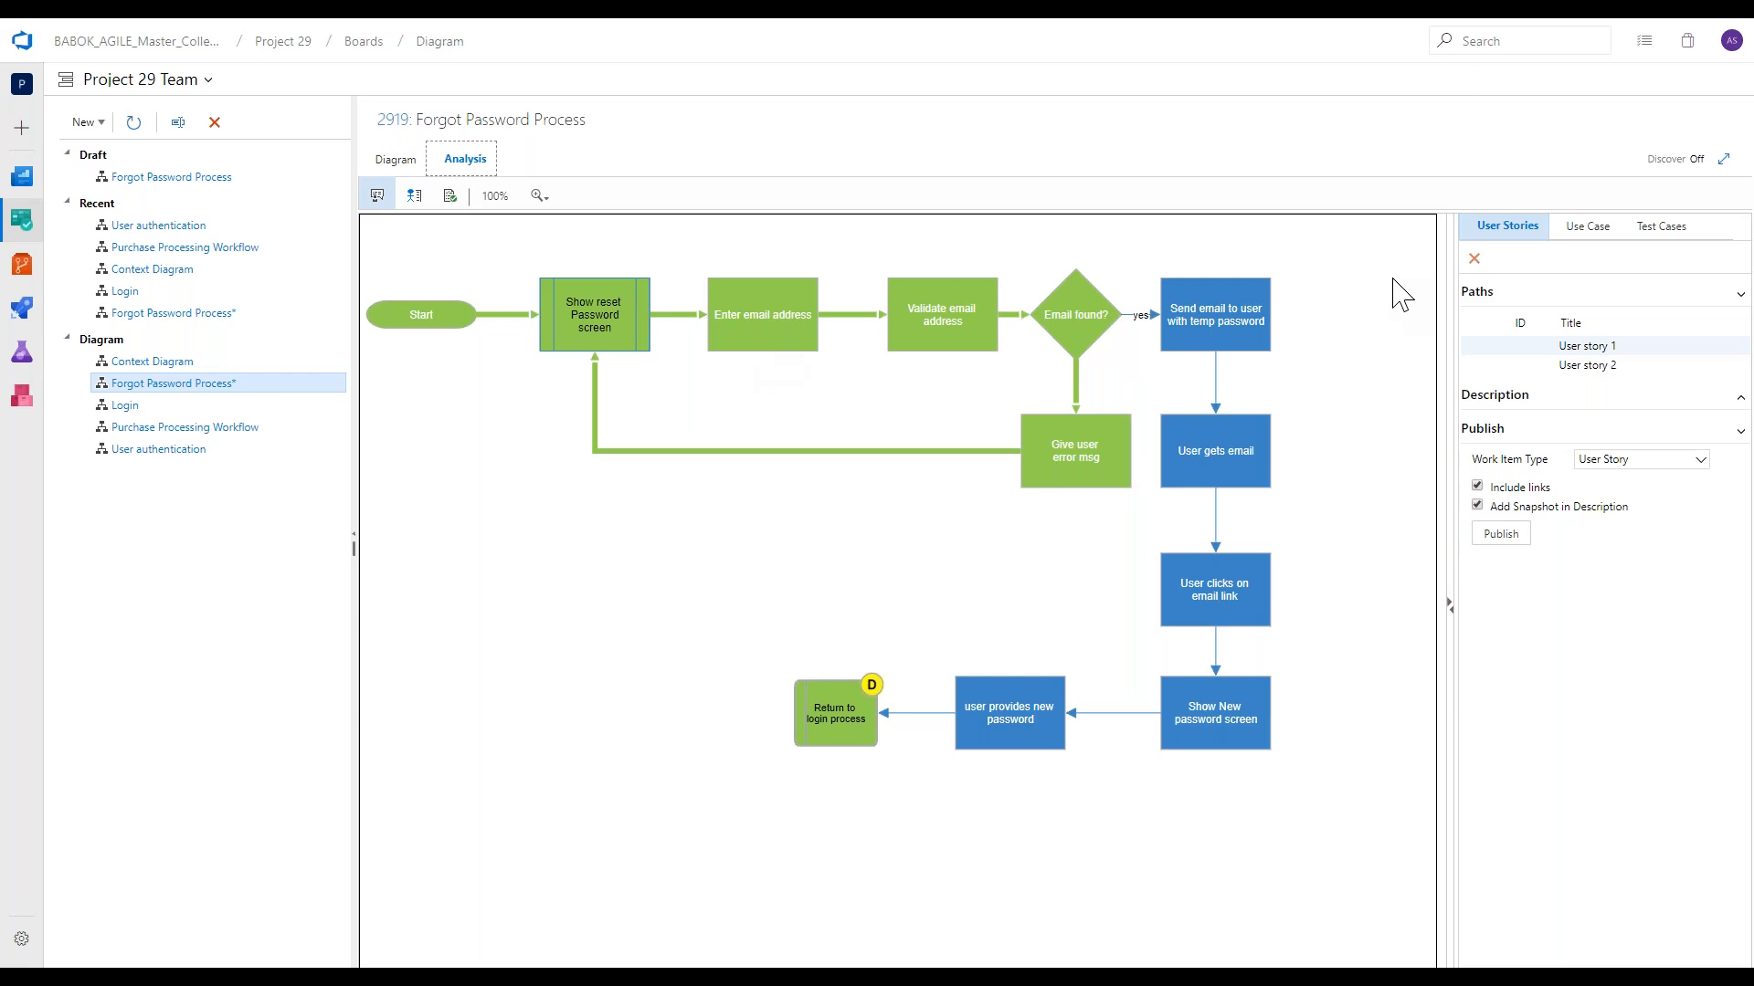
# Rename User story 1 as "FP with wrong email address" and publish it as a User Story.
pyautogui.click(1625, 346)
pyautogui.hotkey('ctrl', 'a')
pyautogui.write('FP with wrong em')
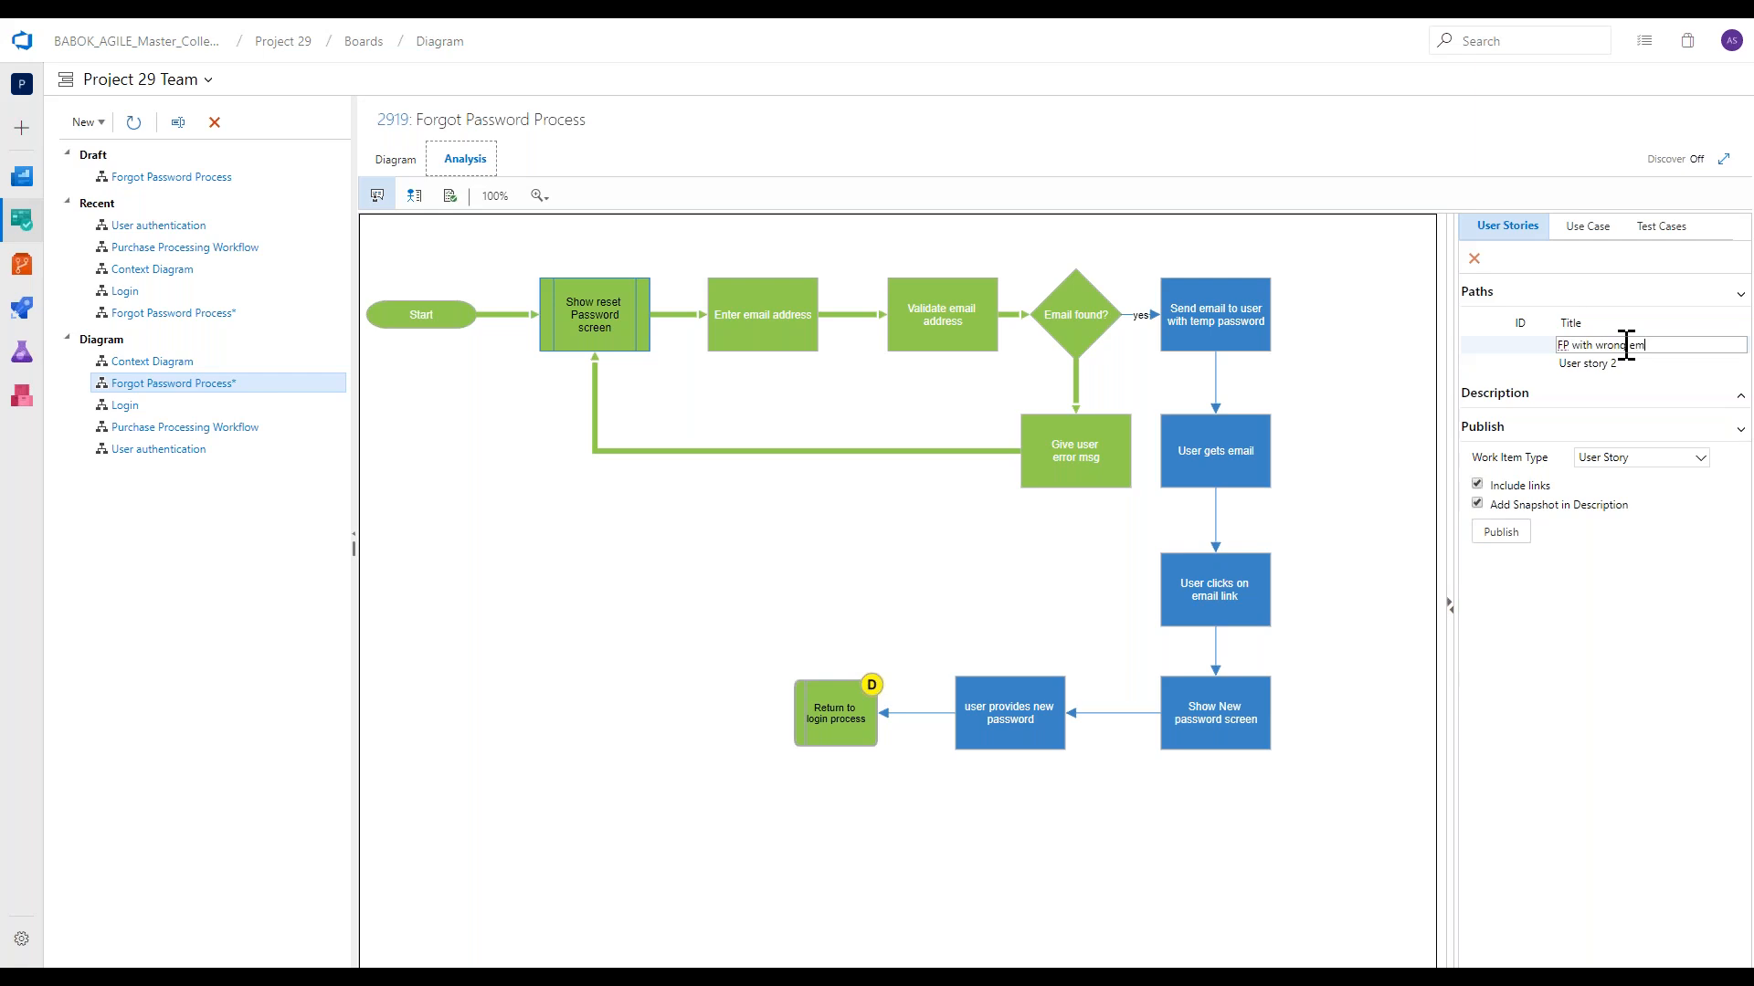
pyautogui.write('ail address')
pyautogui.click(1613, 540)
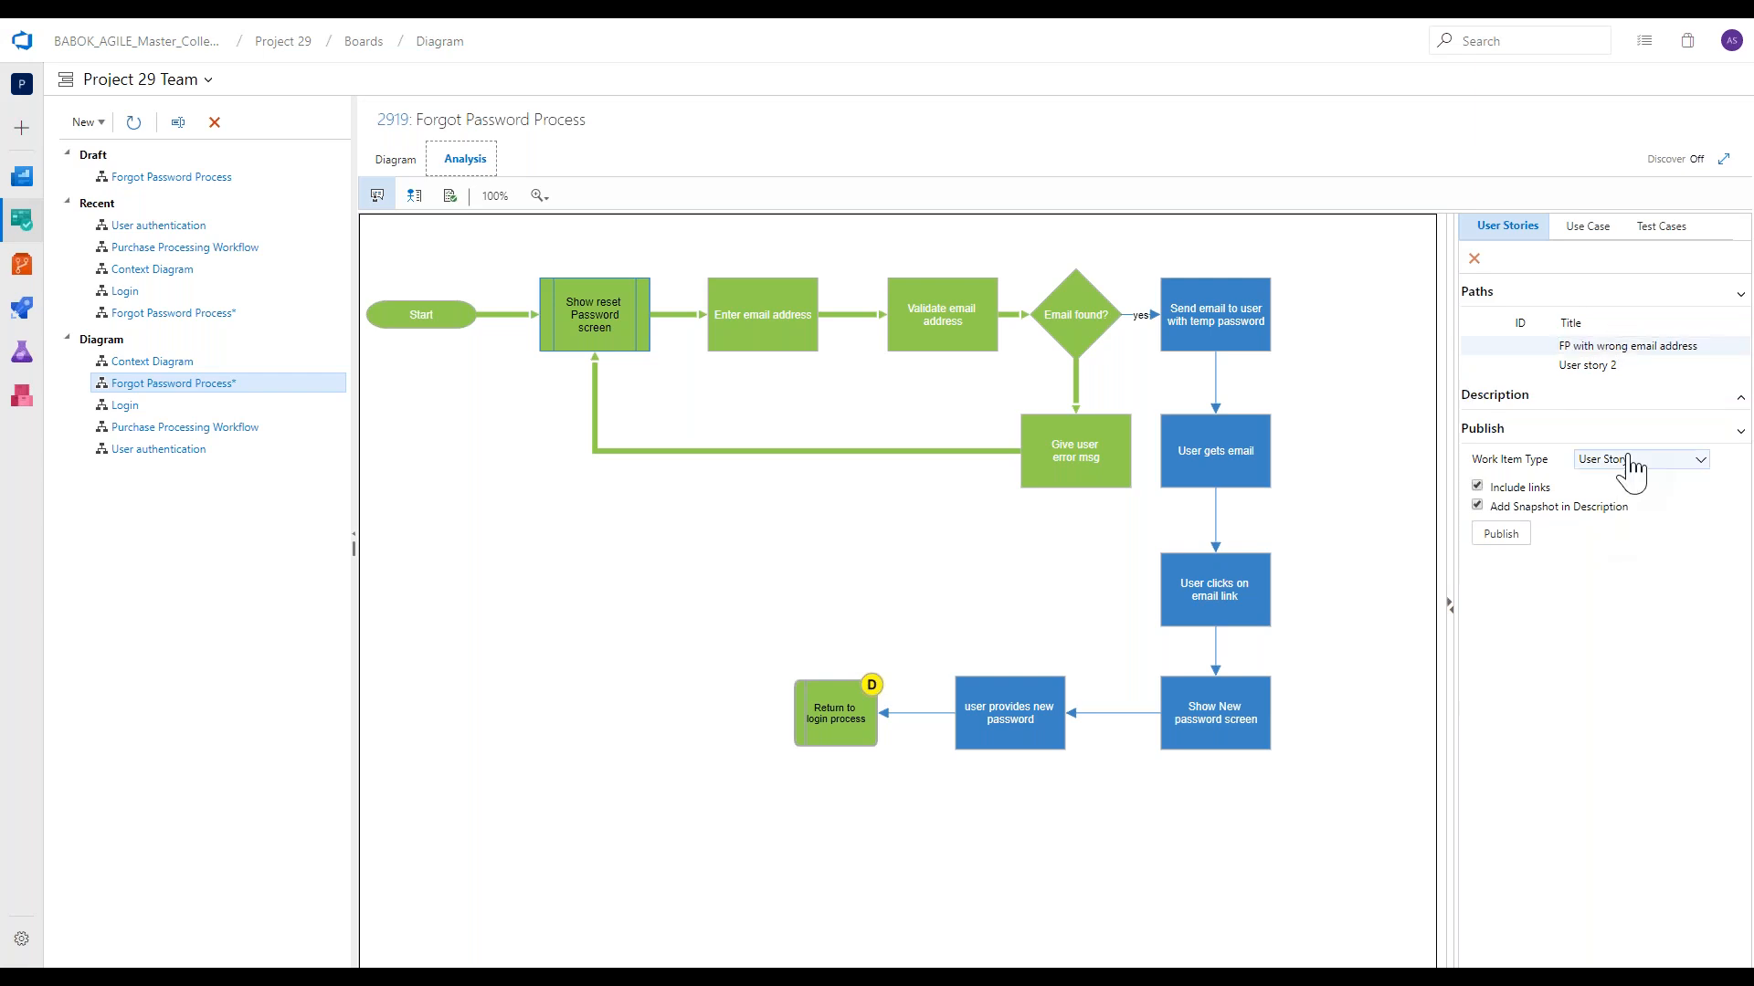
pyautogui.click(1629, 461)
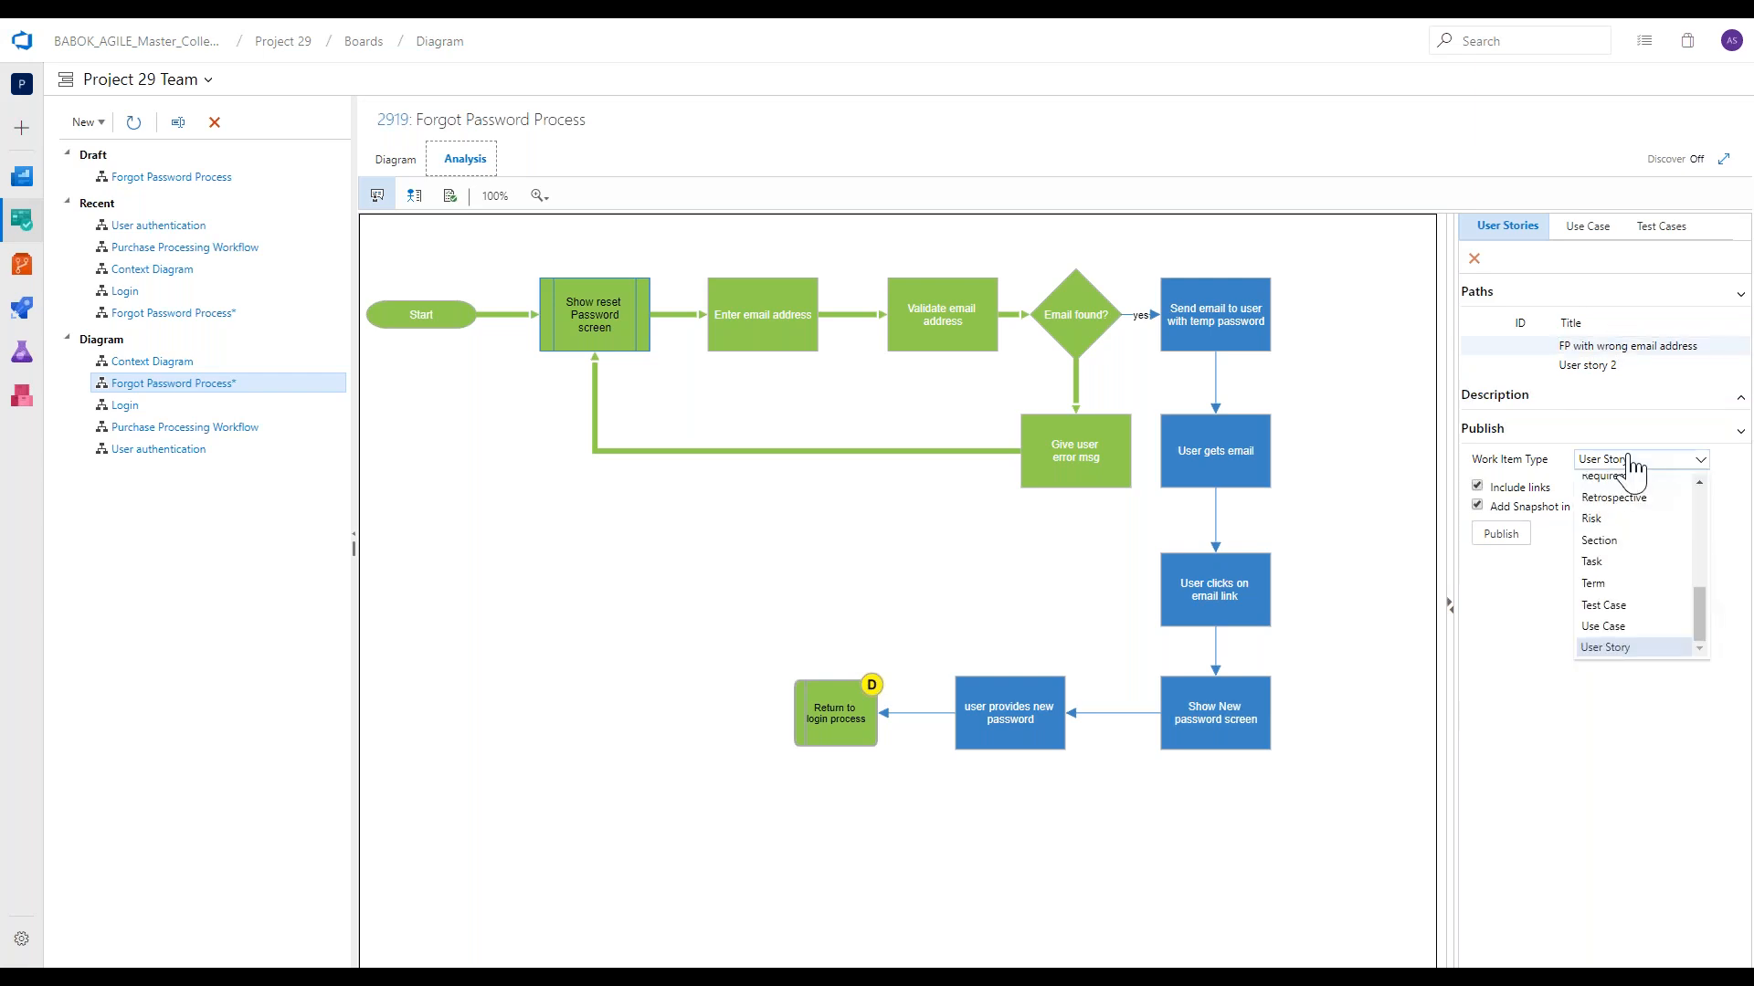
pyautogui.click(1629, 461)
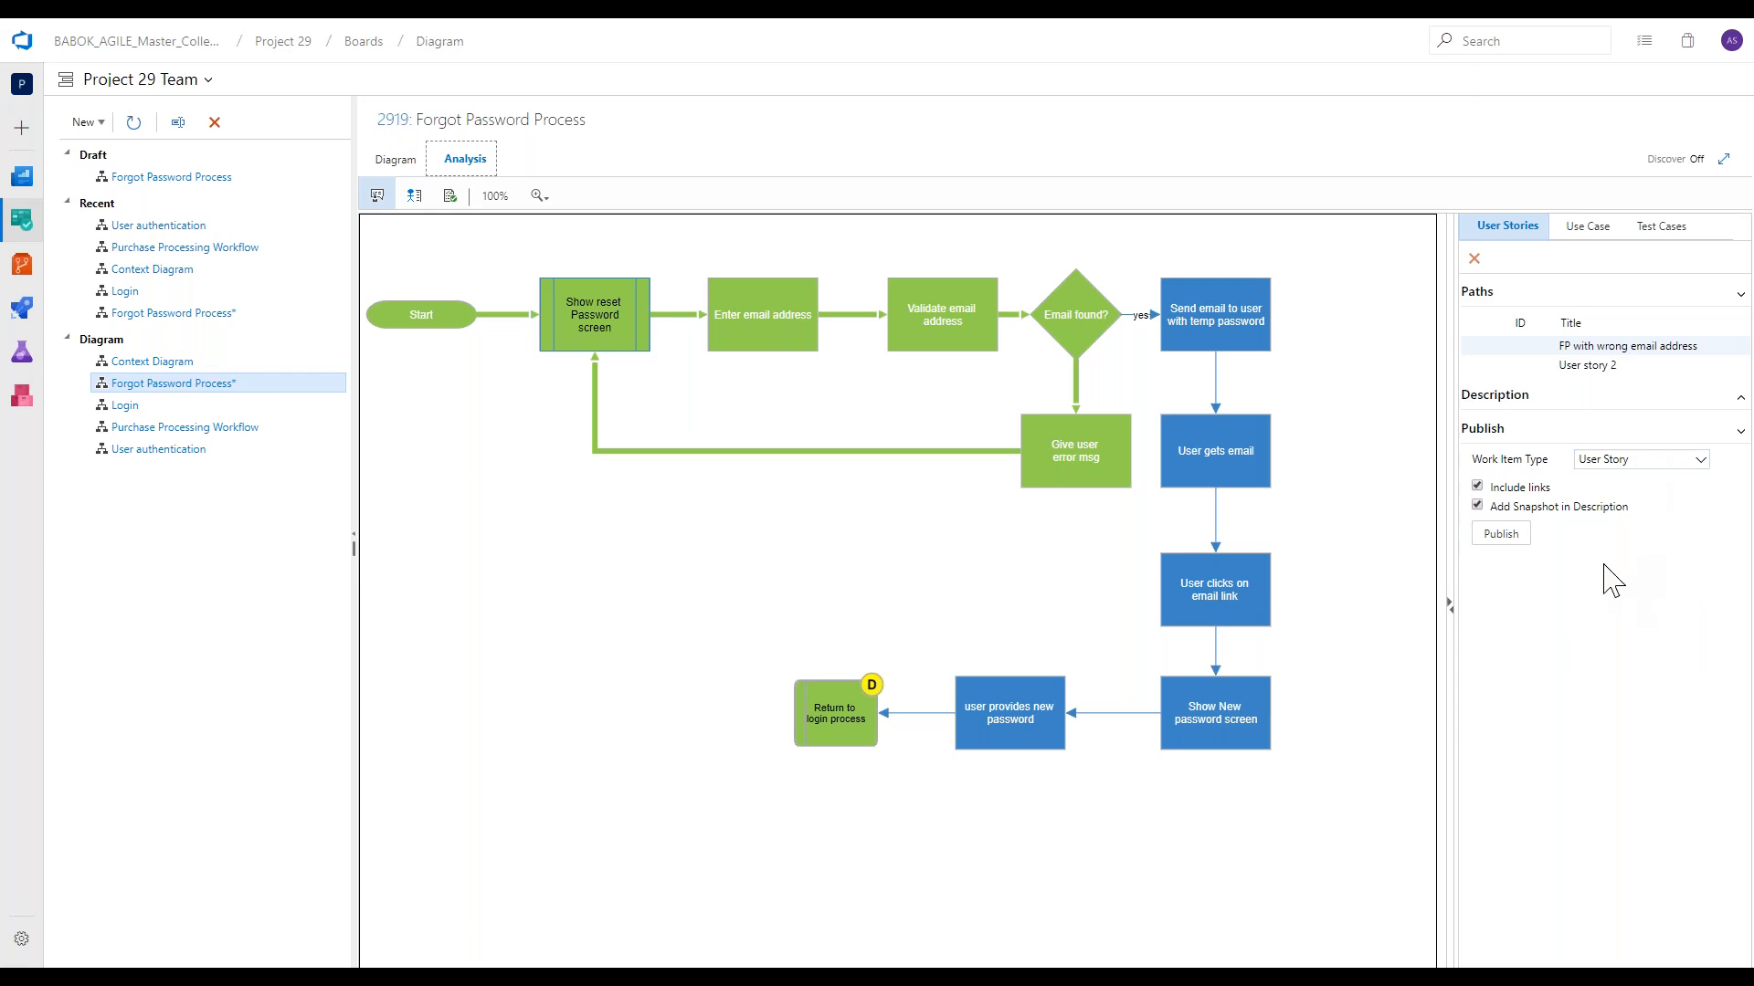
pyautogui.click(1514, 537)
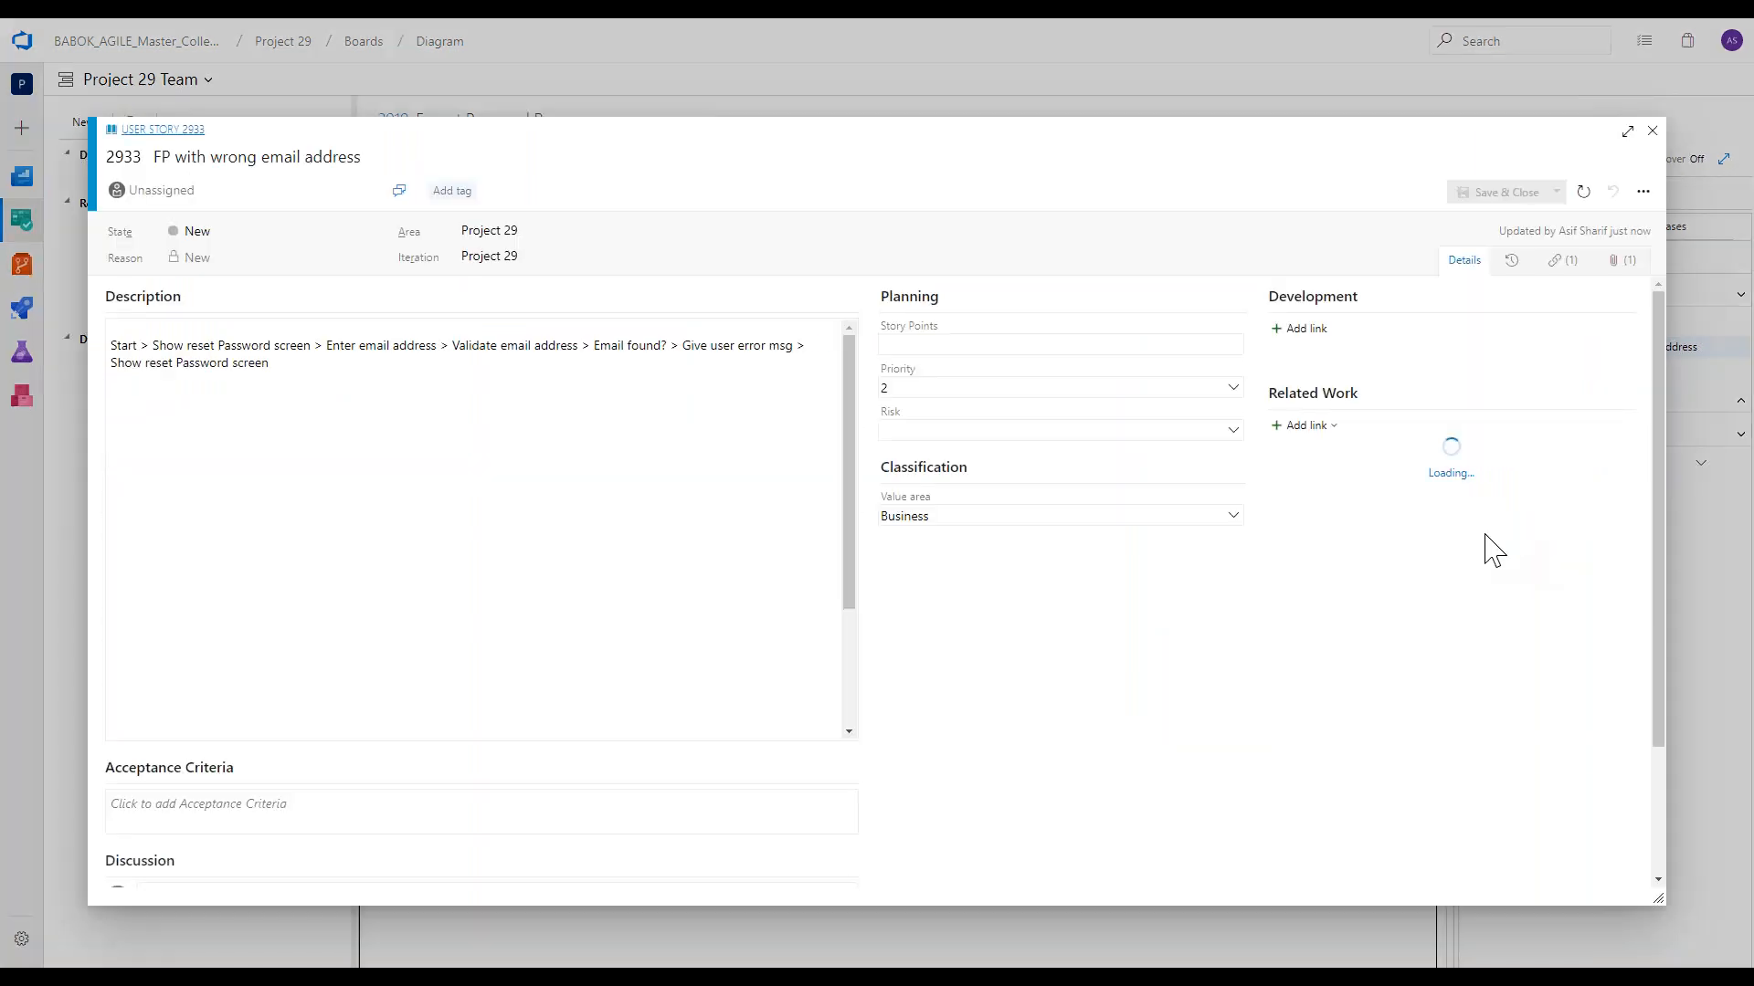
# Review the path text in the published user story's description, close it and view the User story 2 path.
pyautogui.moveTo(276, 366); pyautogui.dragTo(97, 384)
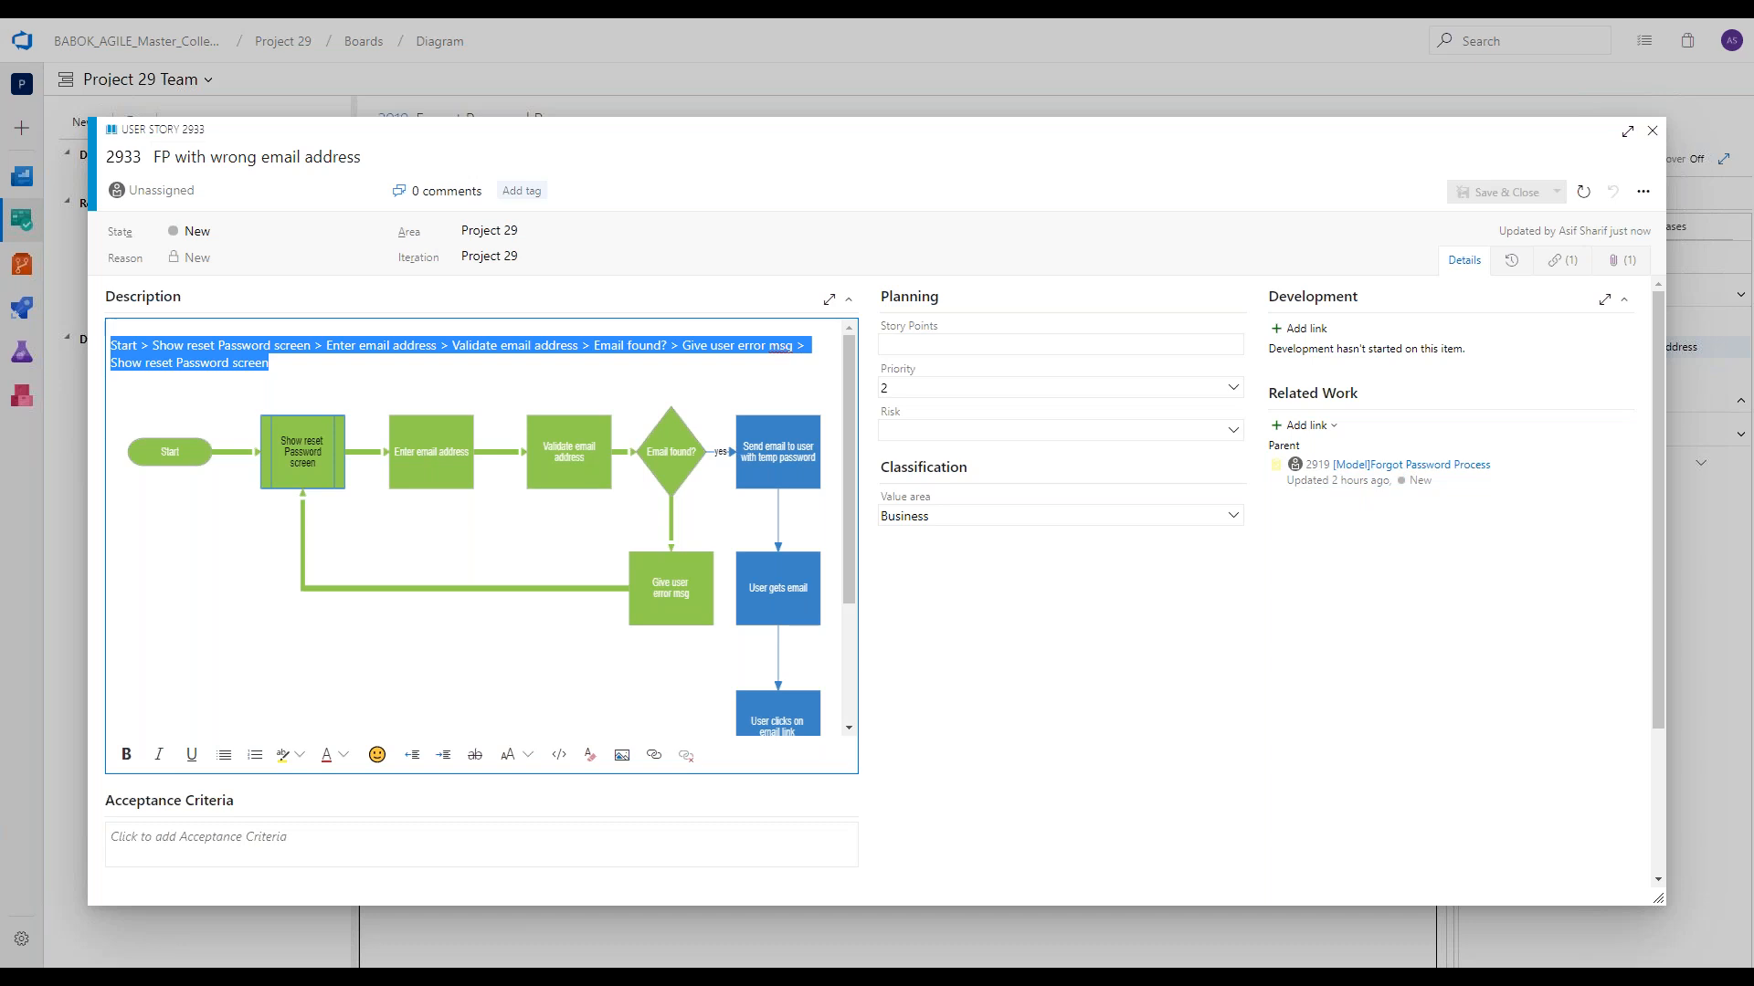
pyautogui.click(1652, 131)
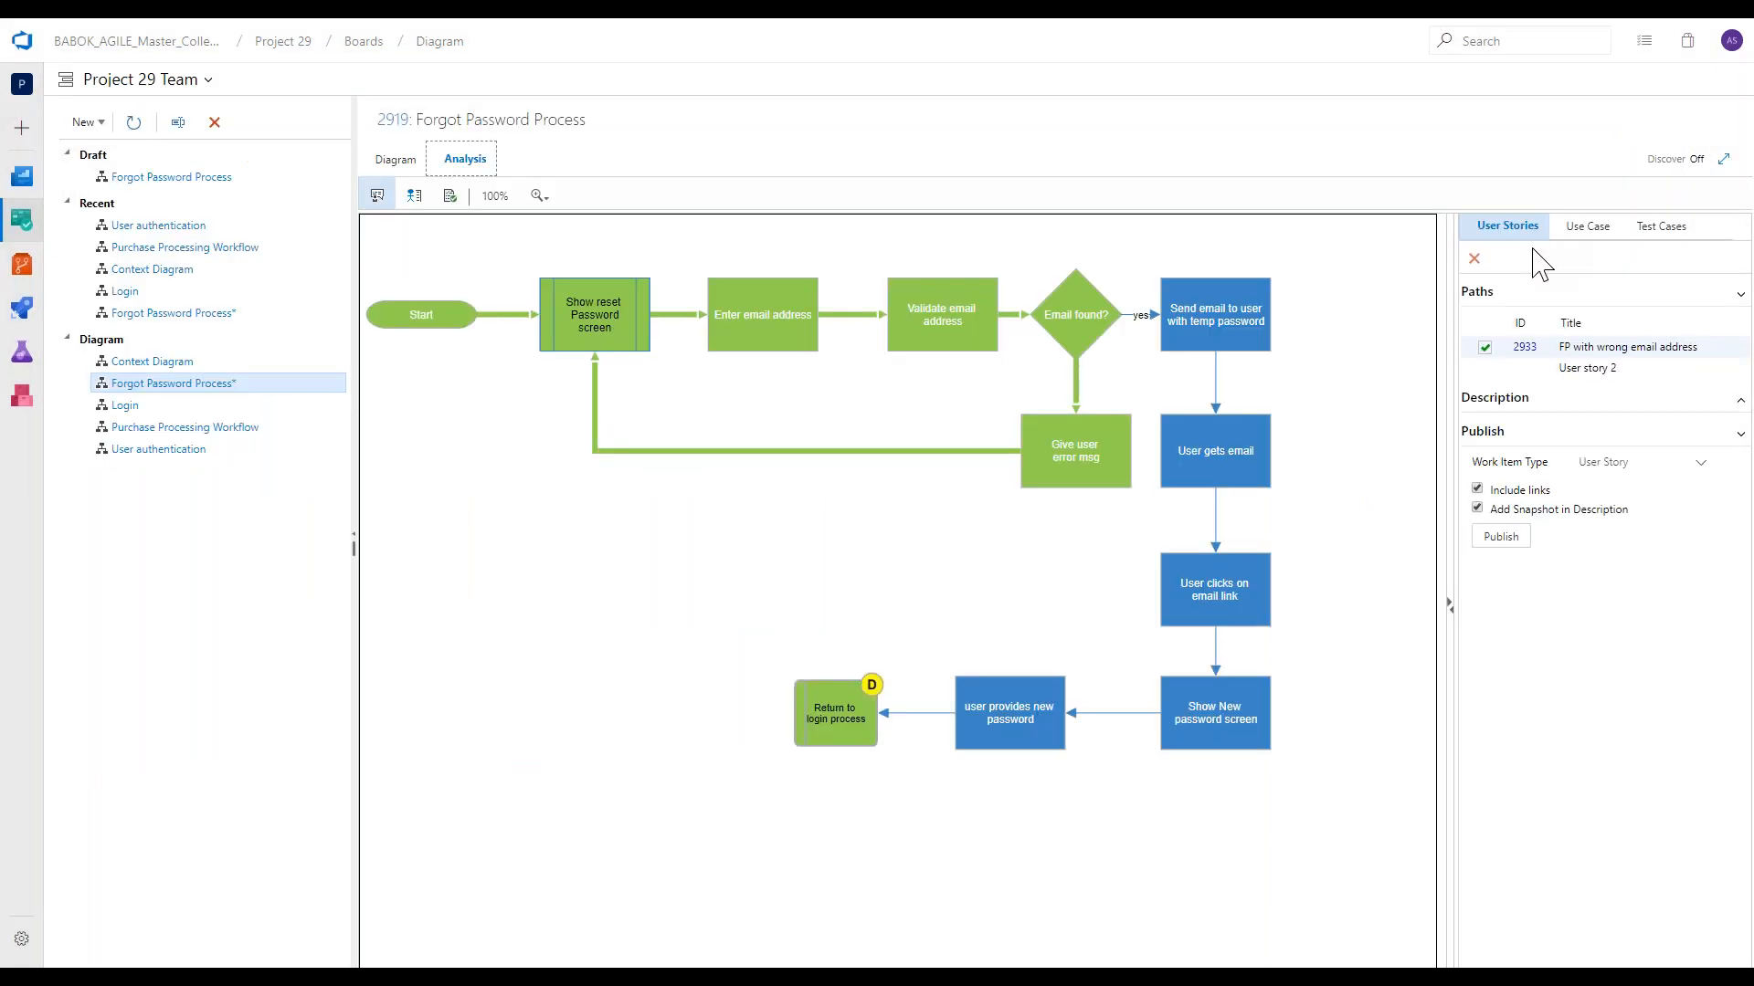
pyautogui.click(1563, 368)
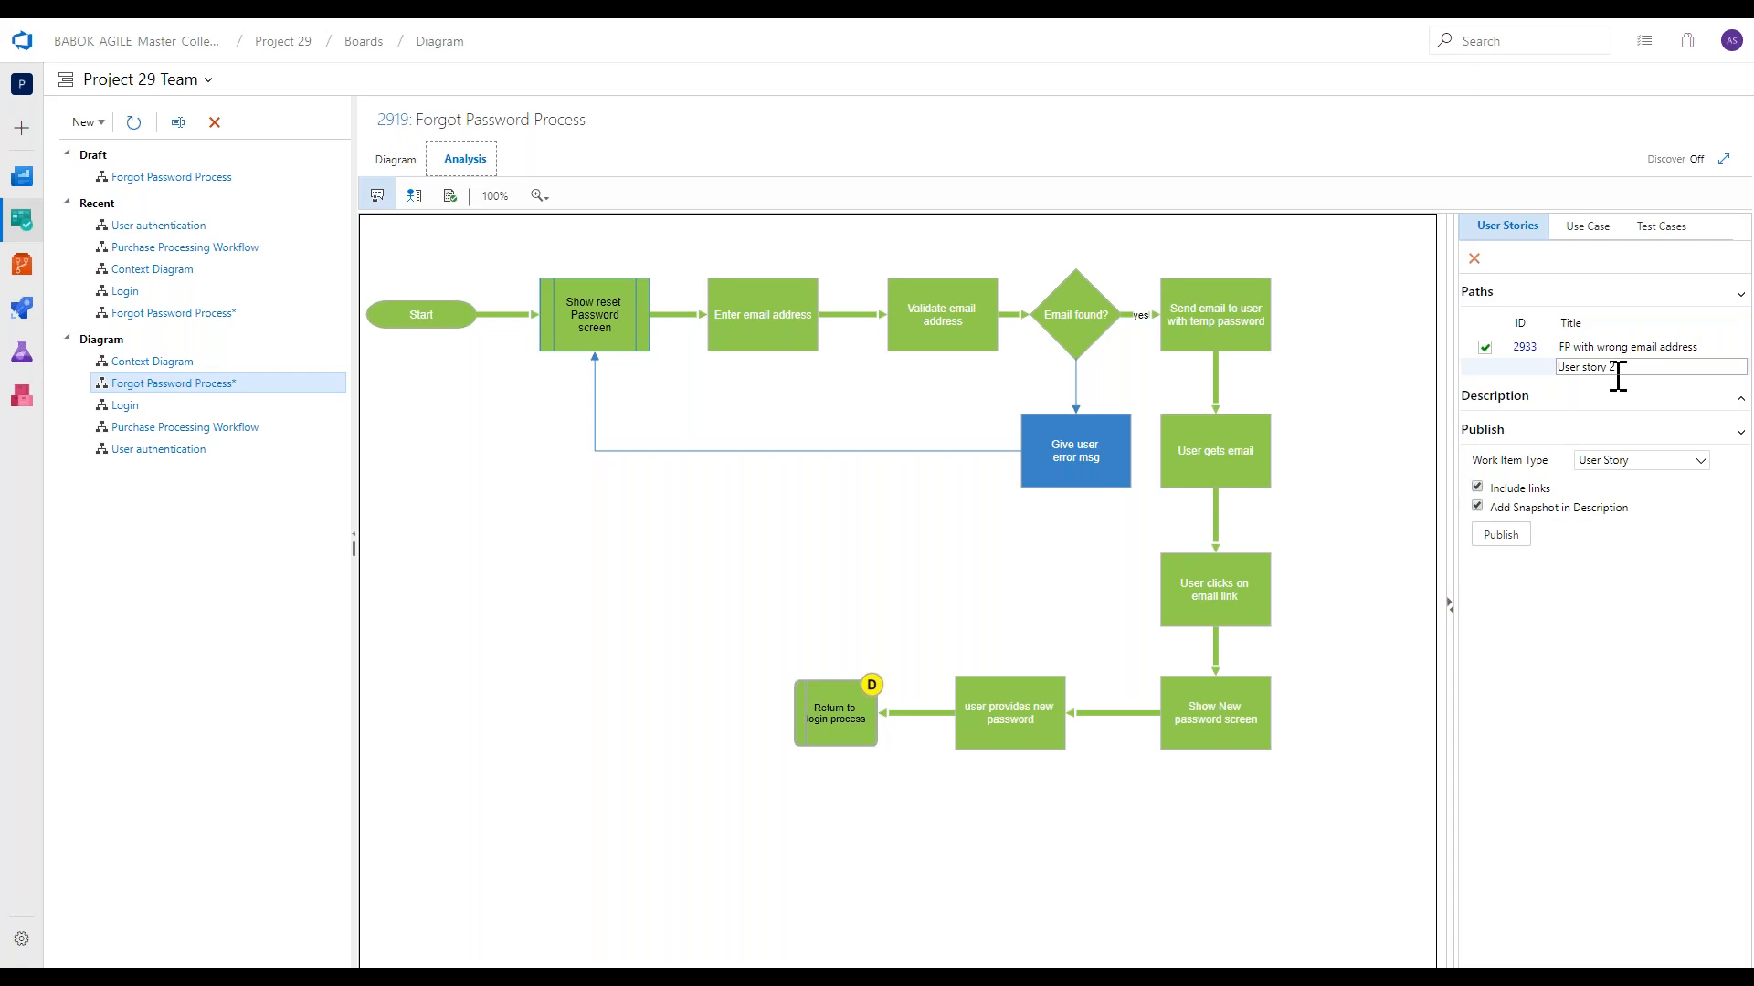
pyautogui.click(1594, 259)
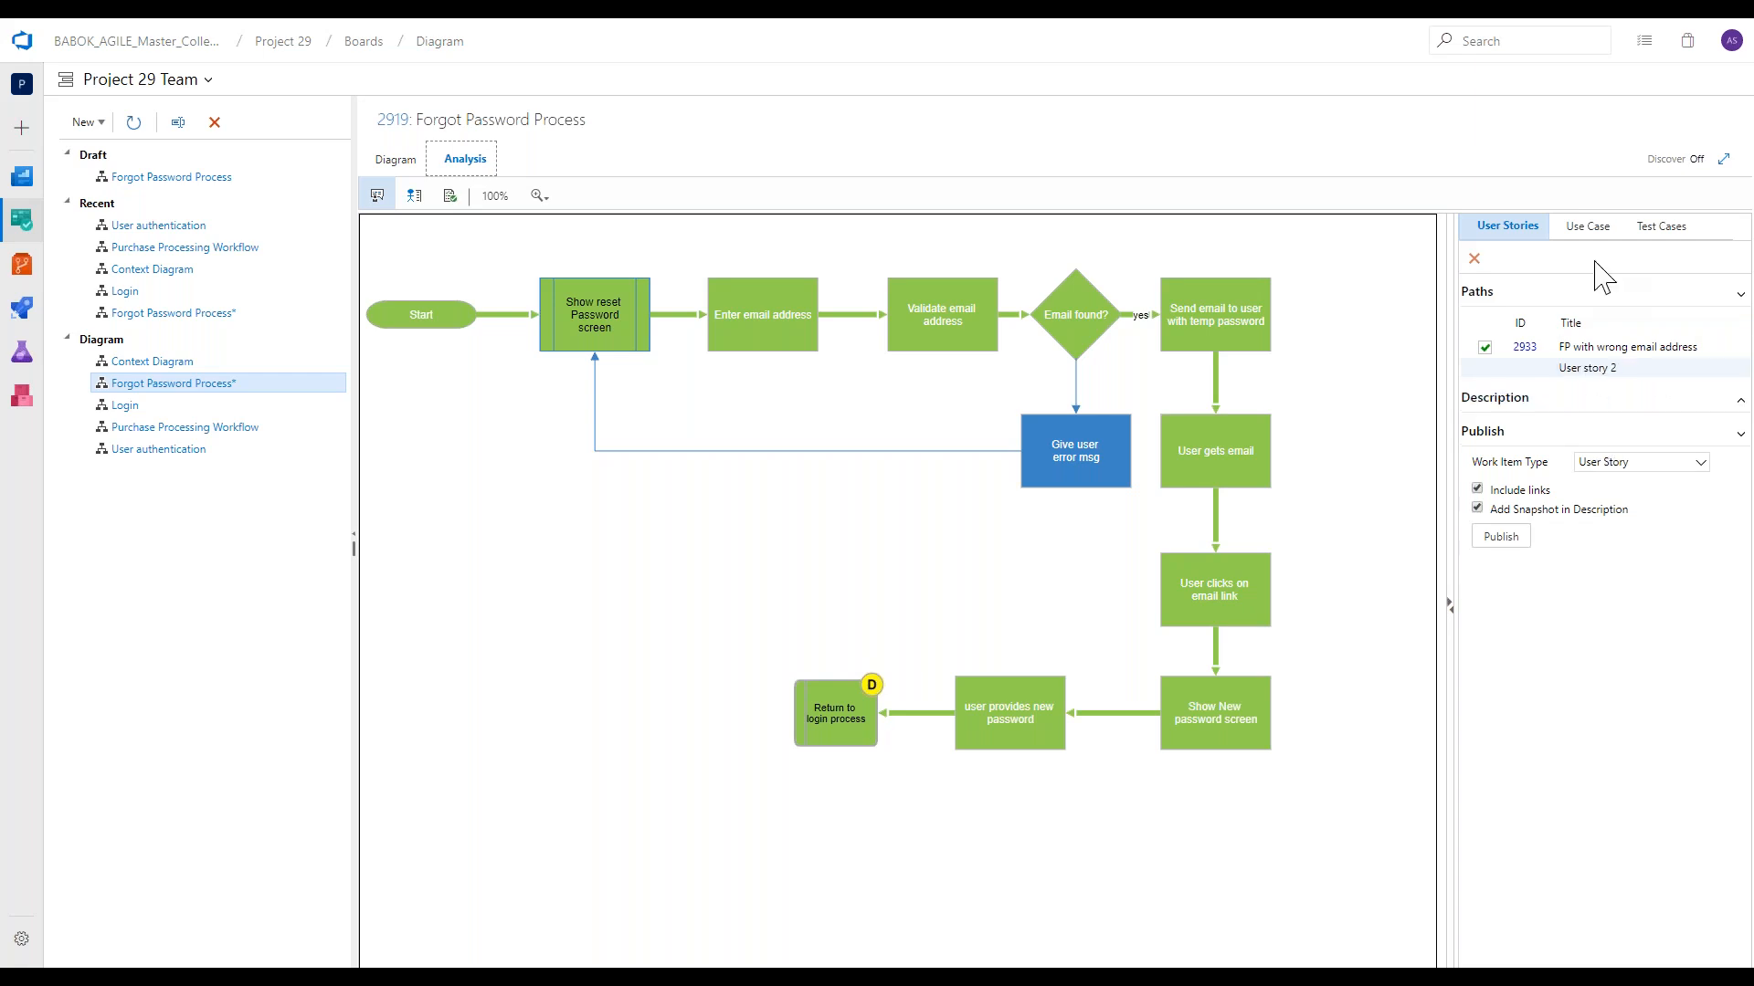
# Title the diagram's use case "FP UC" and name its primary flow "Wrong email".
pyautogui.click(1582, 228)
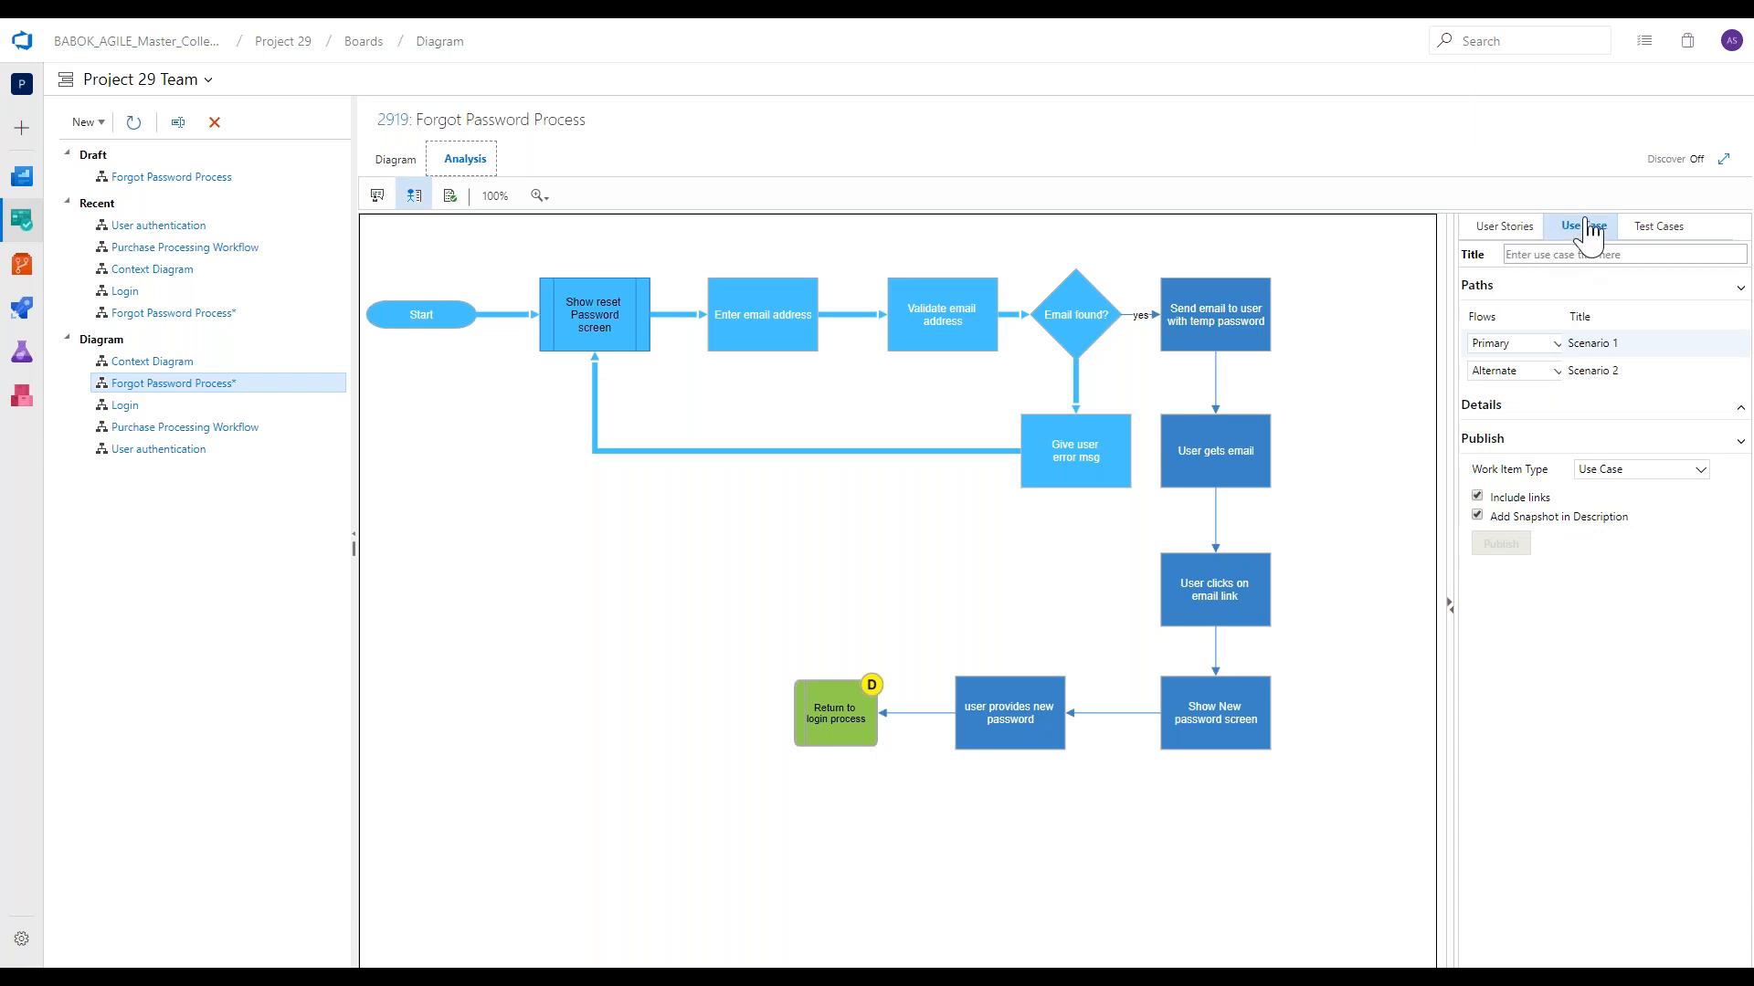
pyautogui.click(1568, 255)
pyautogui.write('FP UC')
pyautogui.click(1613, 345)
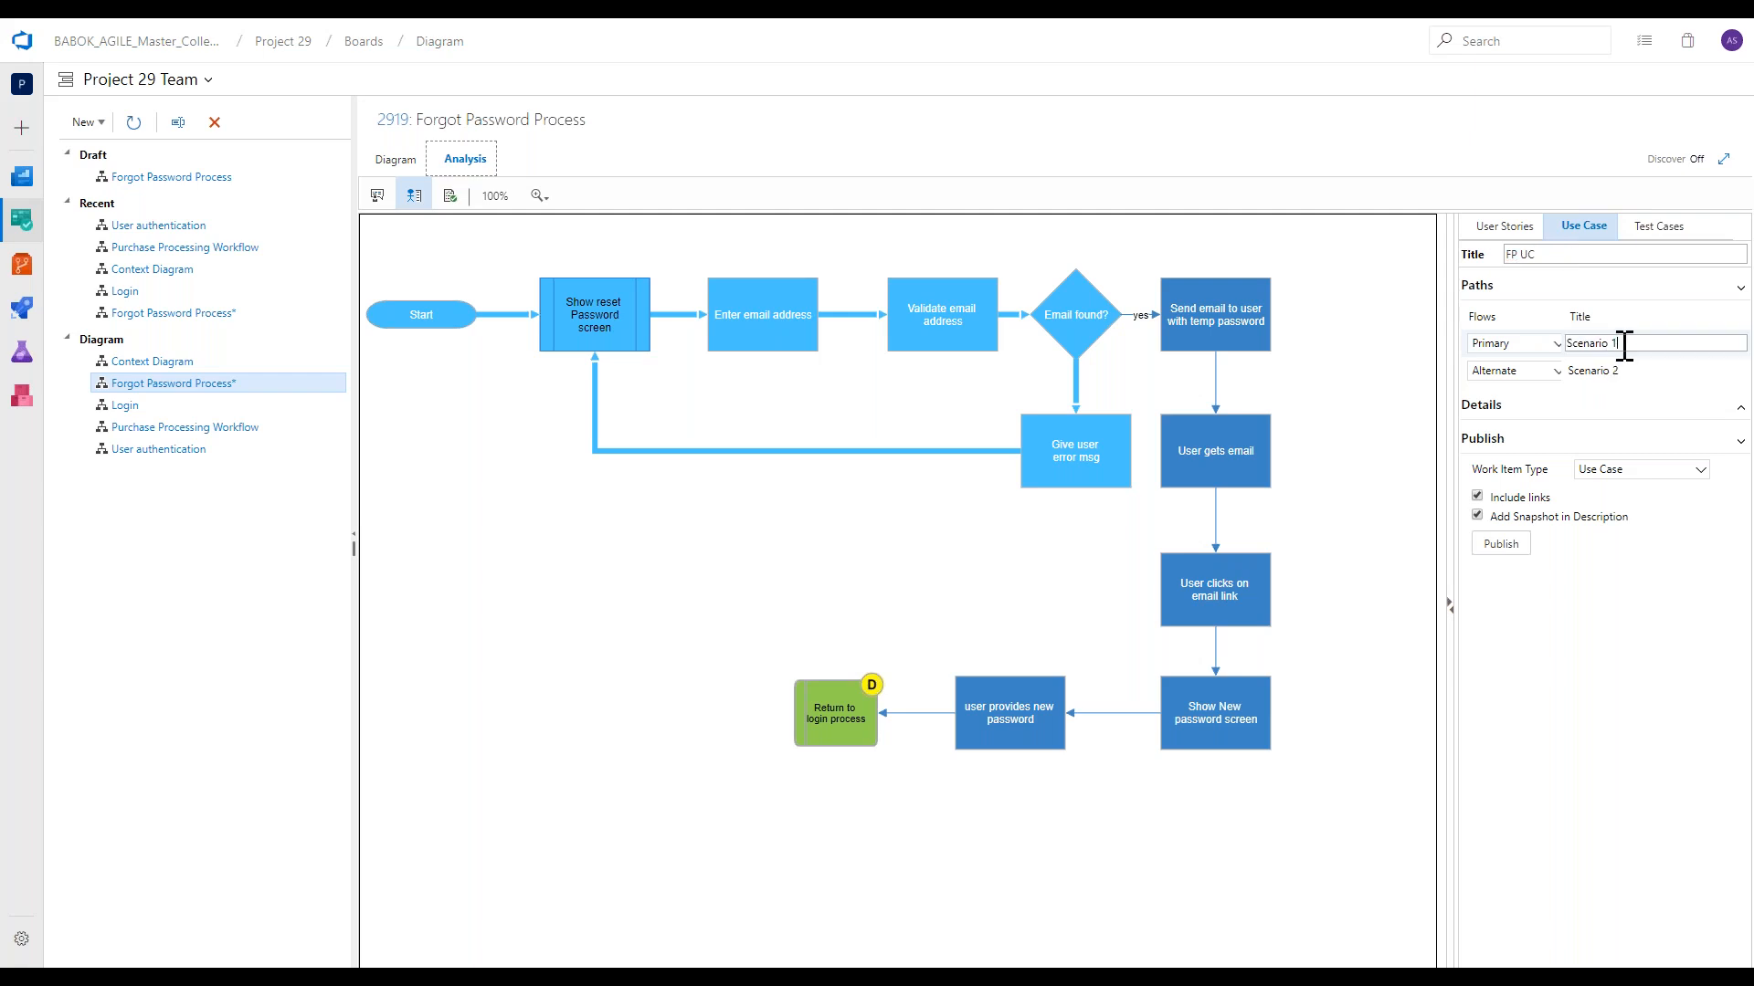
pyautogui.moveTo(1615, 344); pyautogui.dragTo(1563, 343)
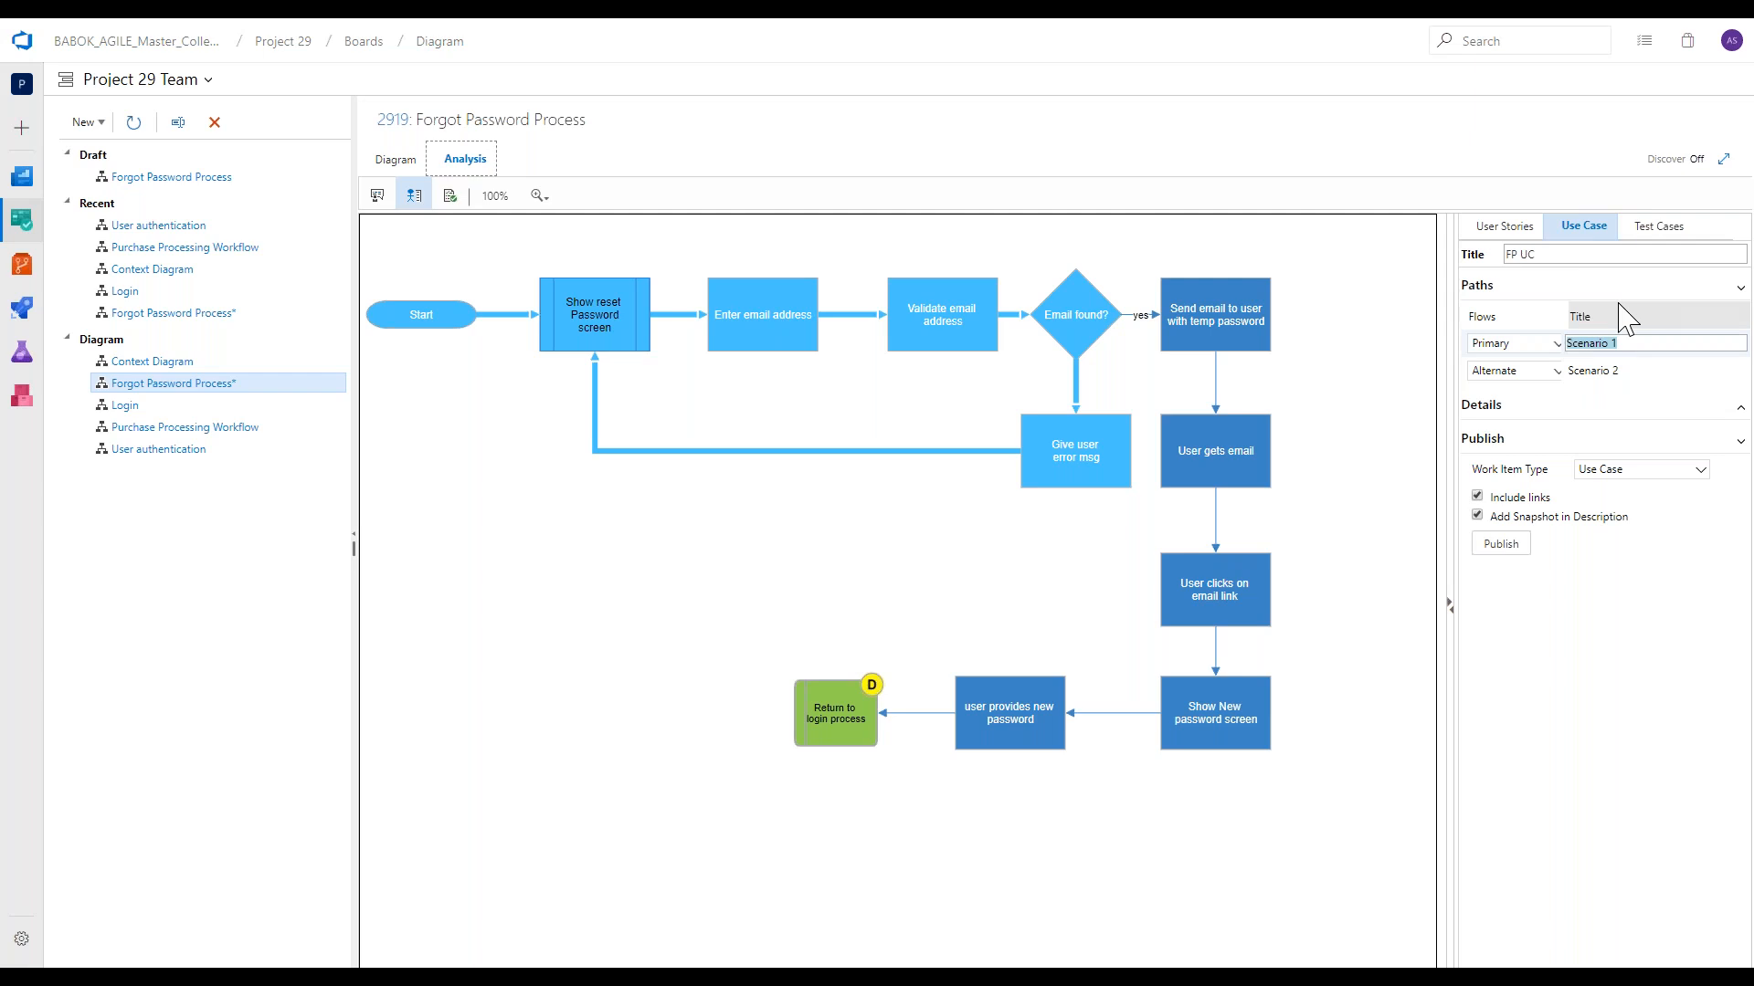
pyautogui.write('Wrong email')
# Name the alternate flow "Reset successful" and publish the scenarios as a Use Case work item.
pyautogui.click(1615, 375)
pyautogui.moveTo(1621, 373); pyautogui.dragTo(1567, 370)
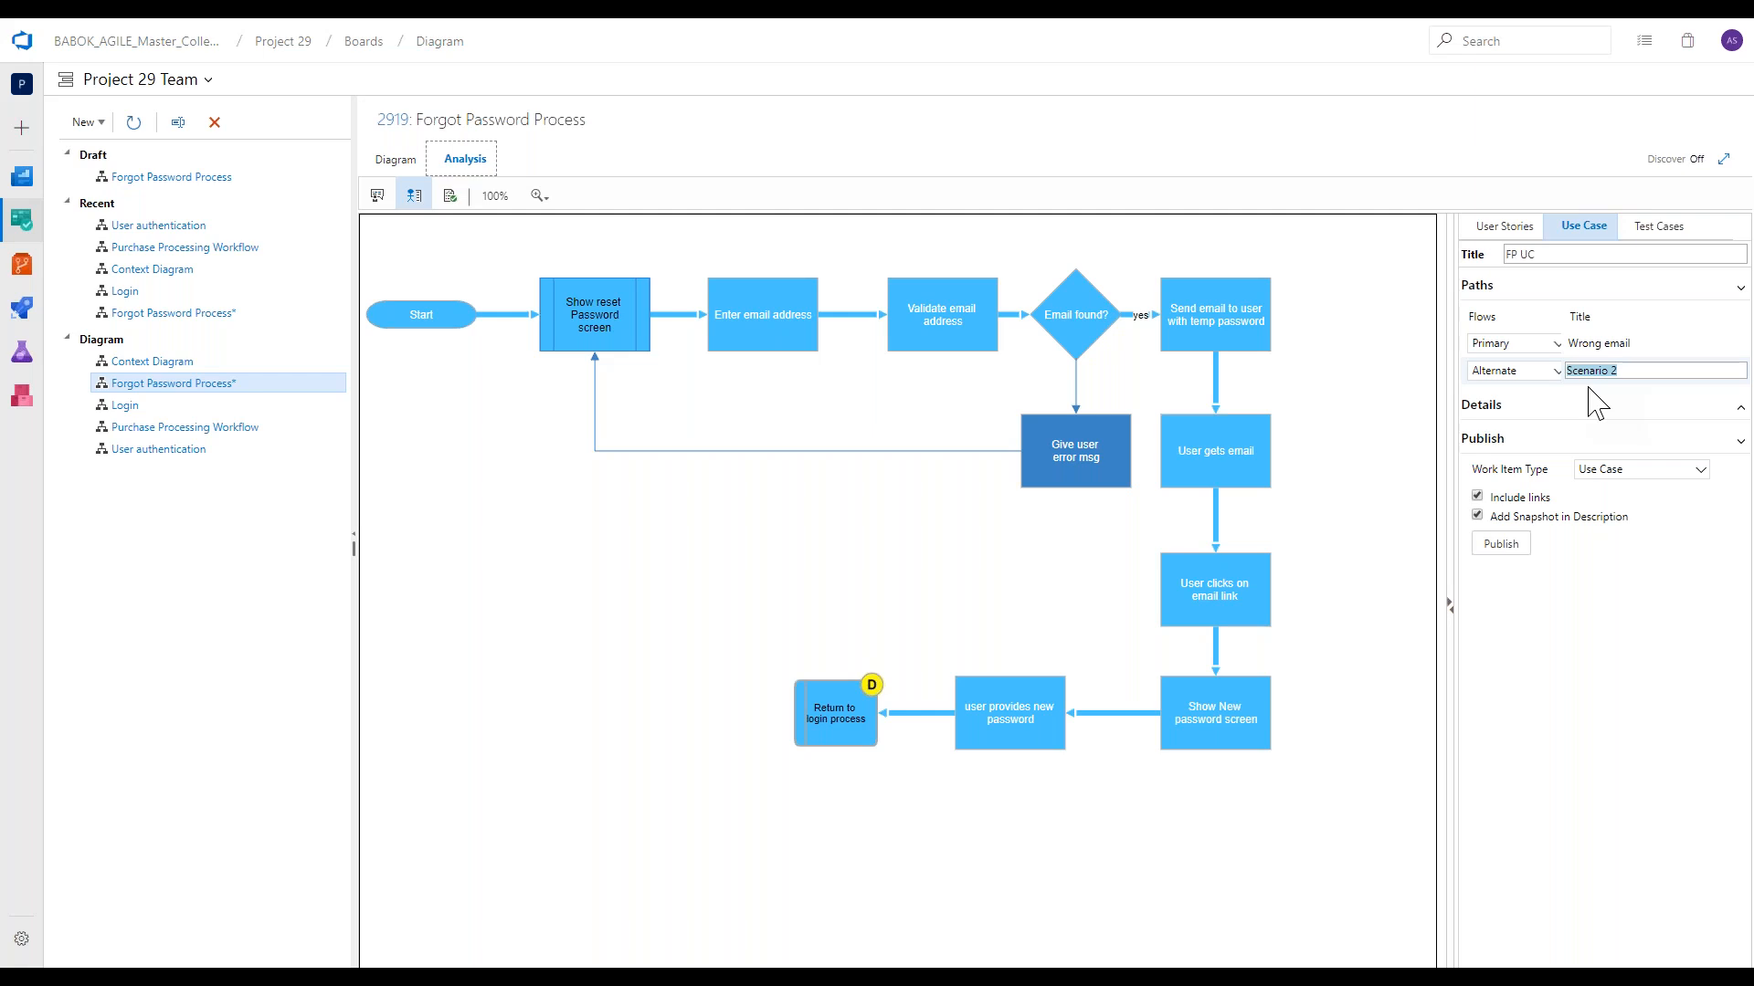
pyautogui.write('Reset successf')
pyautogui.click(1610, 491)
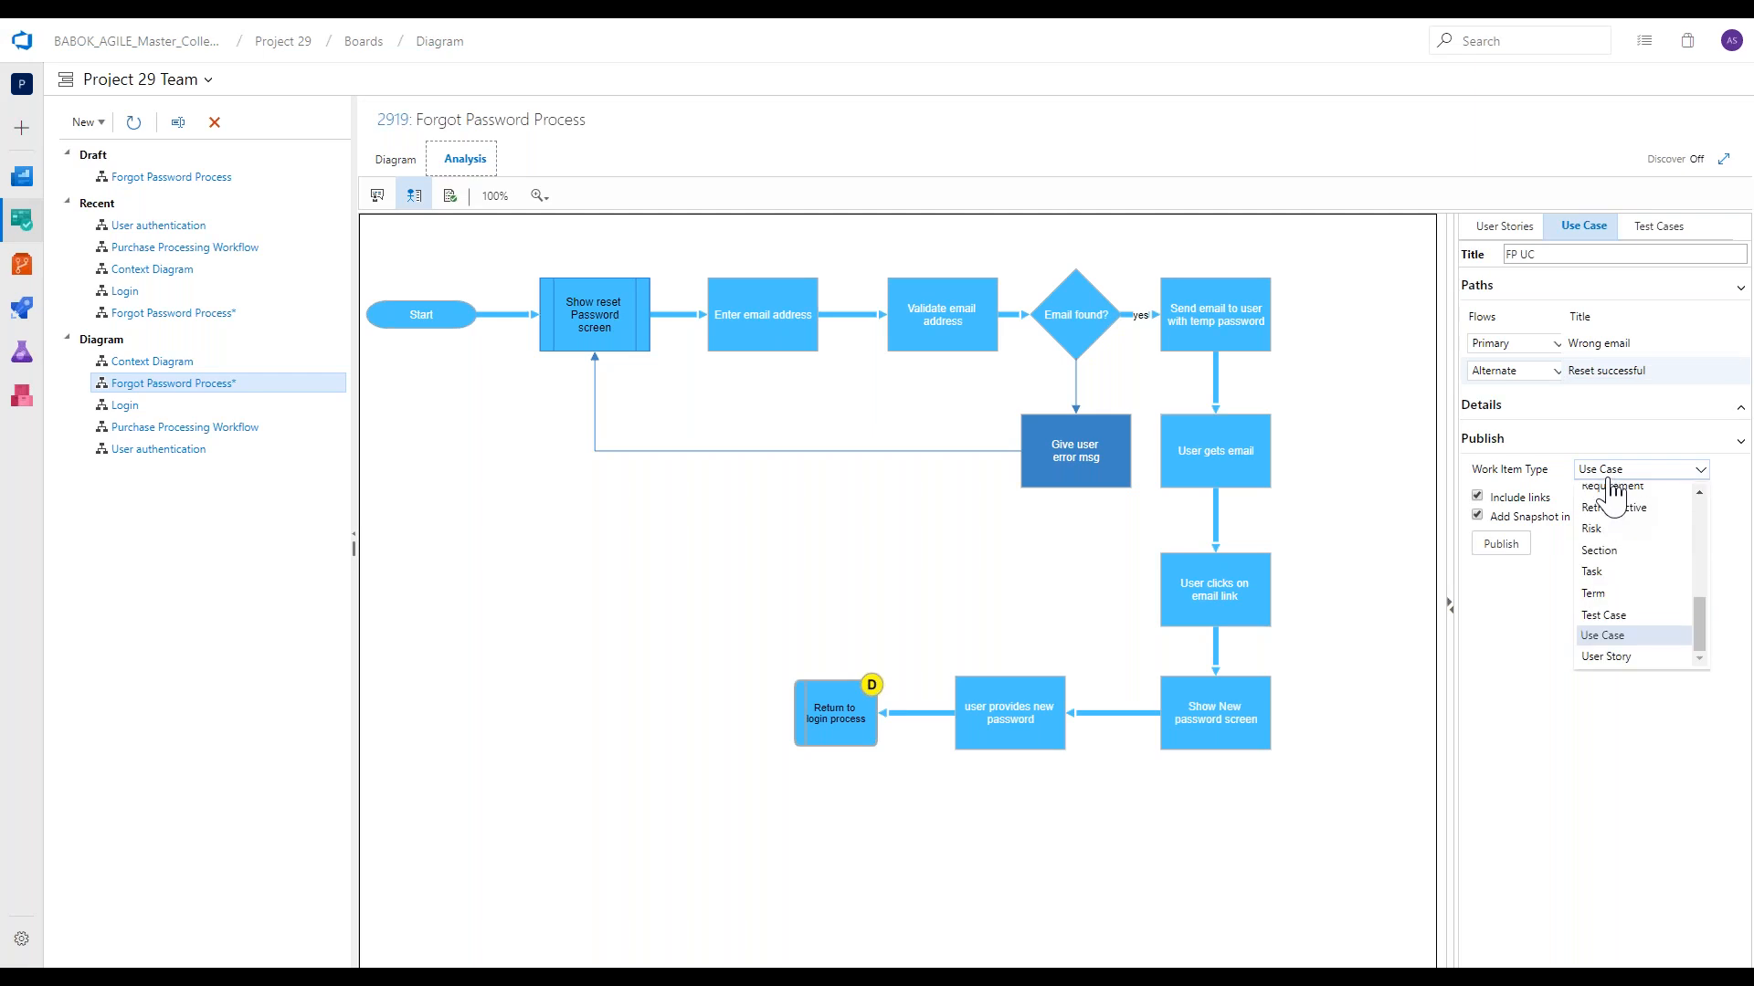
pyautogui.click(1610, 479)
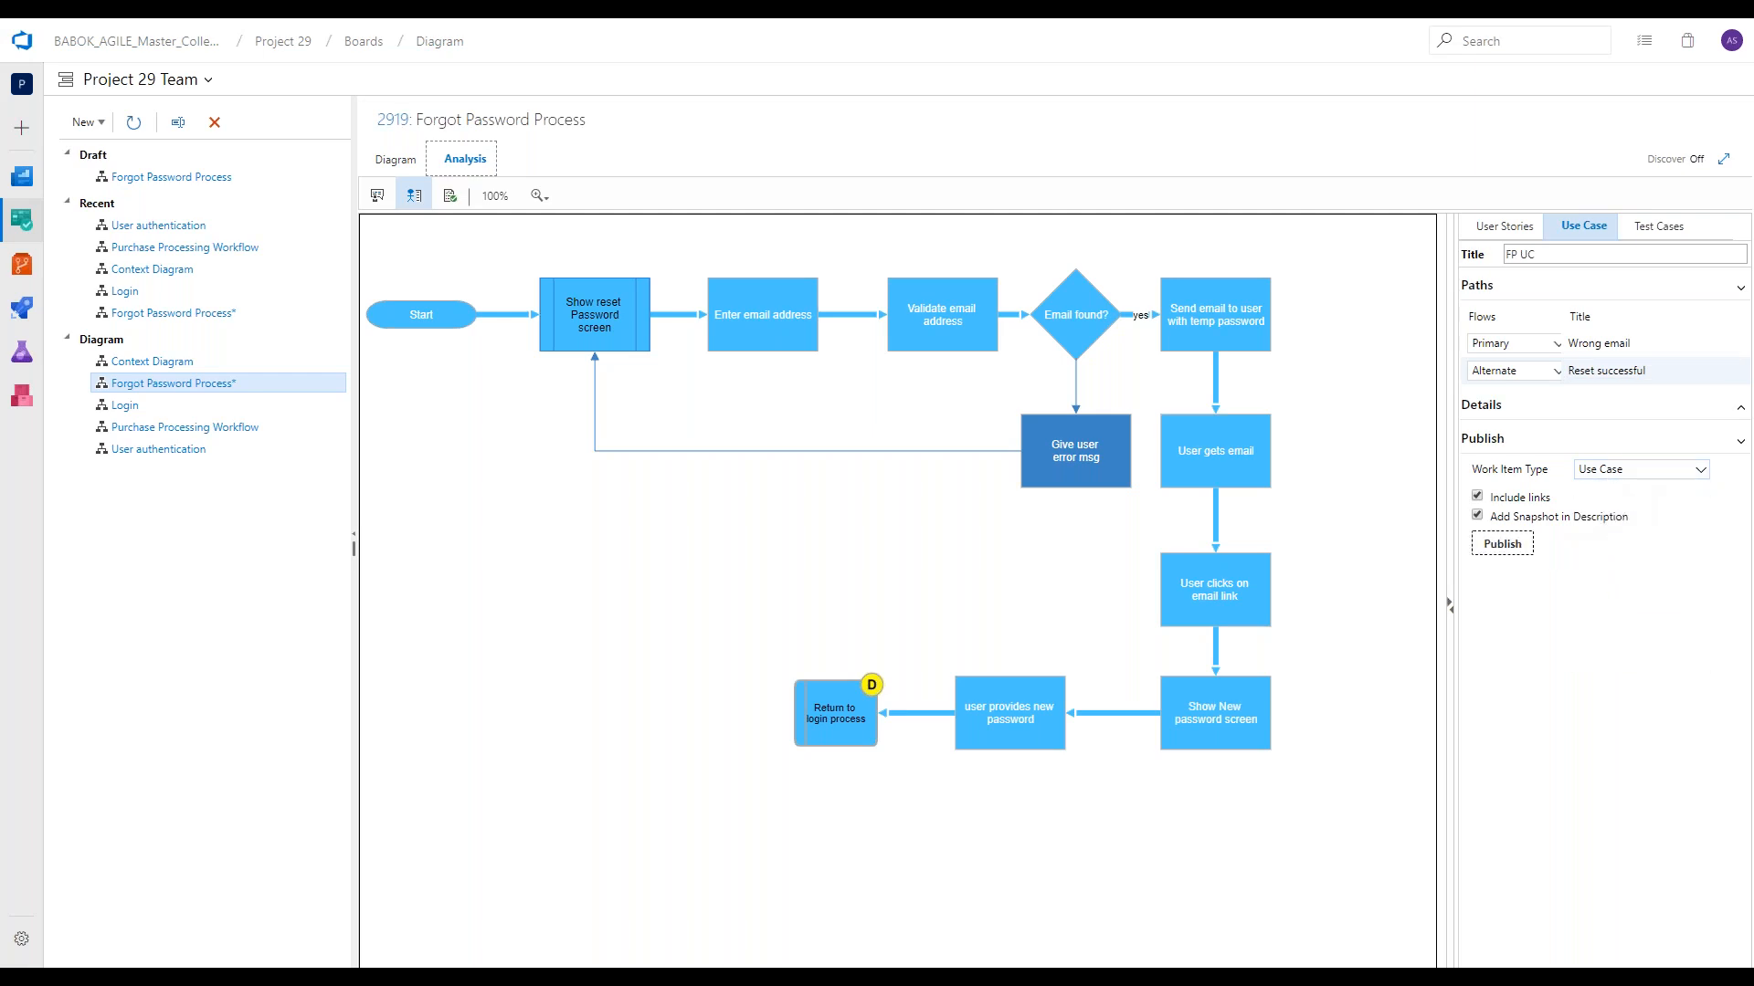
pyautogui.click(1503, 546)
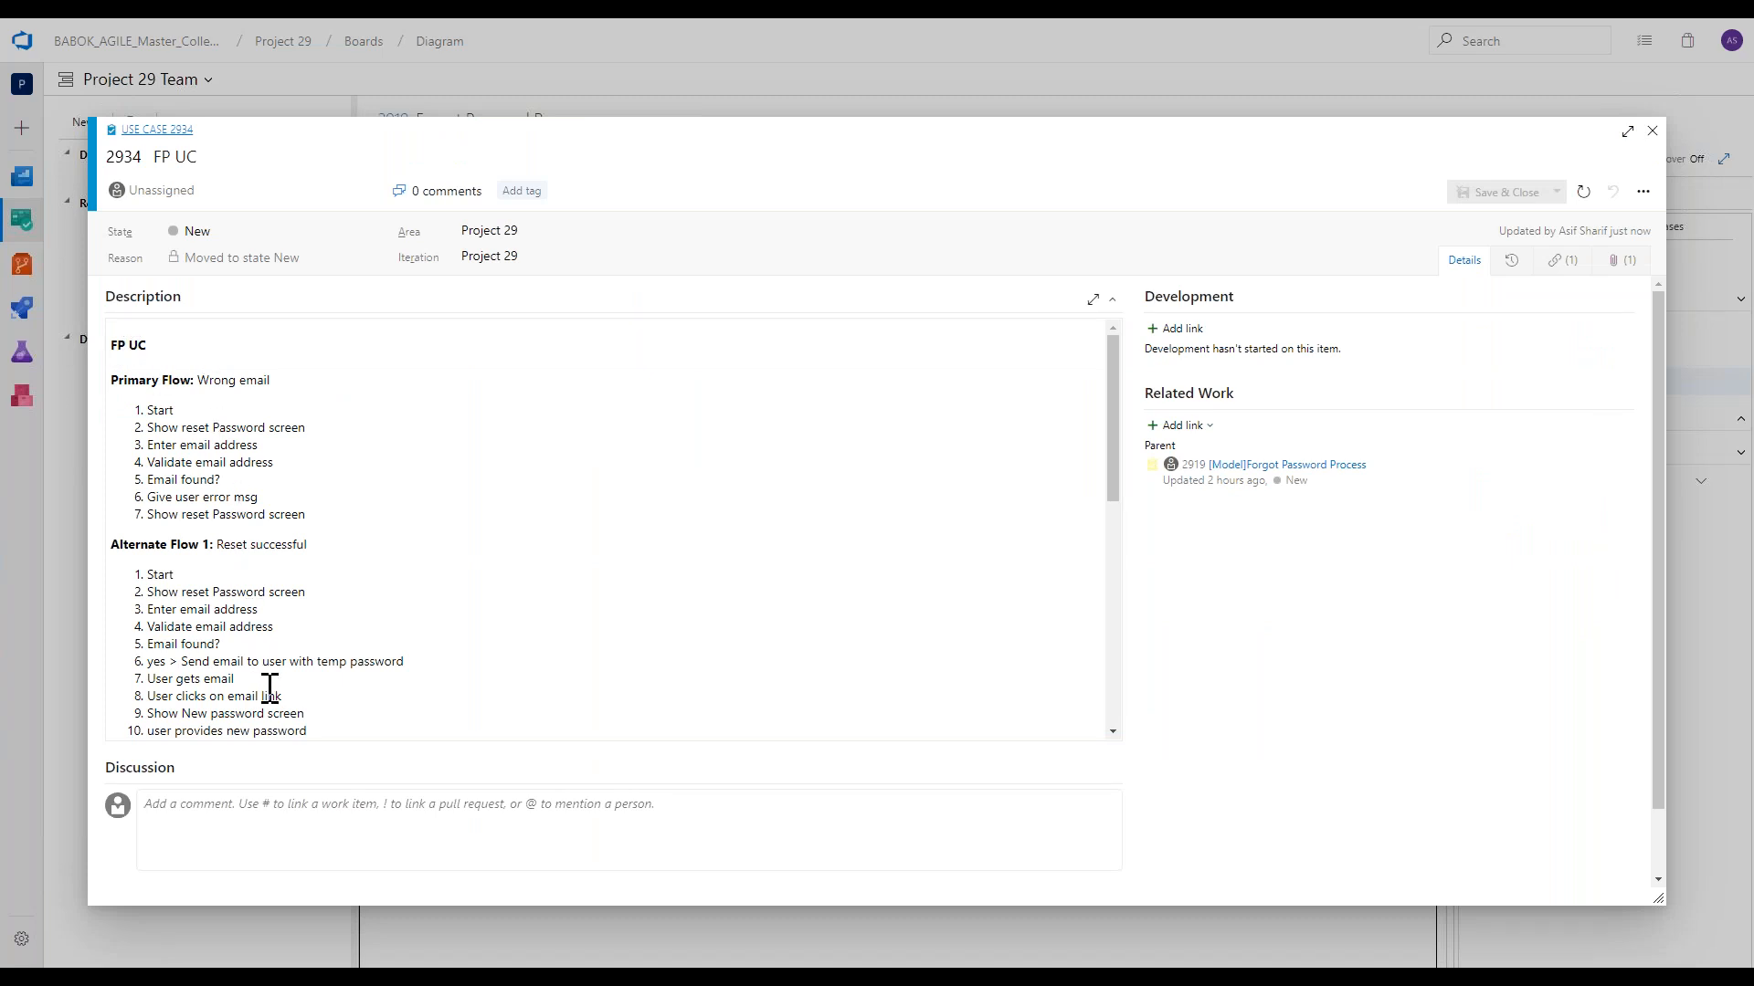
# Review the primary and alternate flows and the diagram in the published use case's description.
pyautogui.scroll(-10, 246, 669)
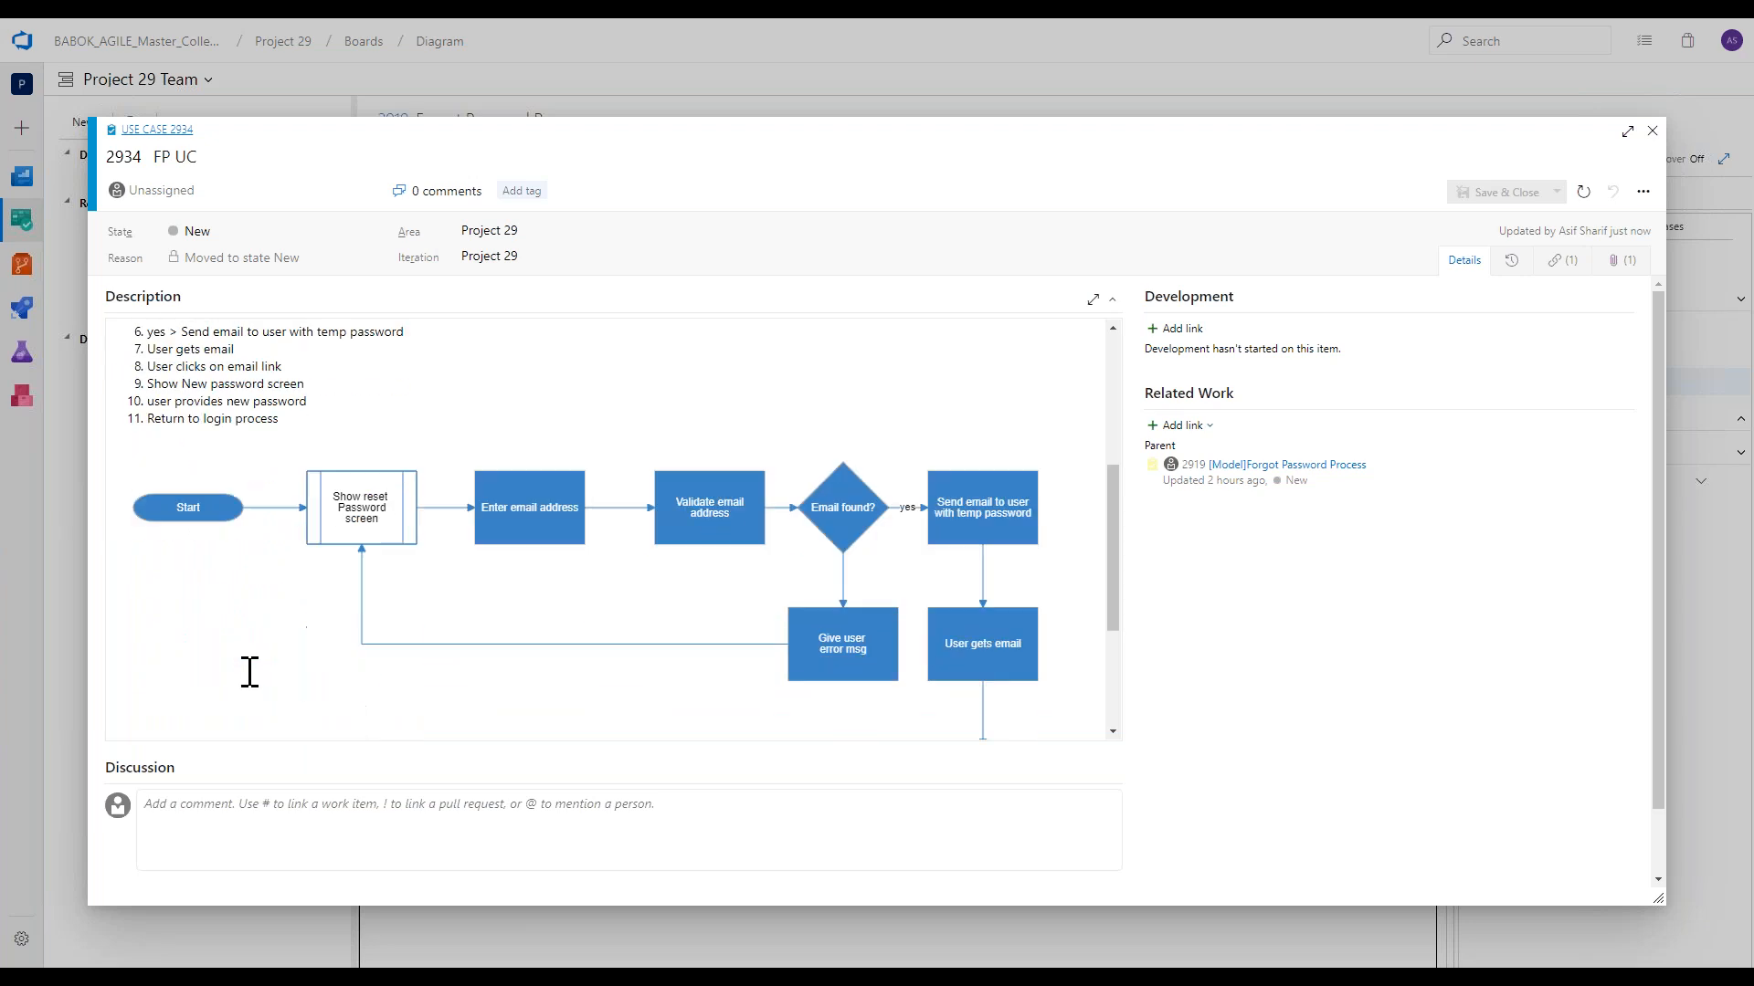
pyautogui.scroll(10, 243, 666)
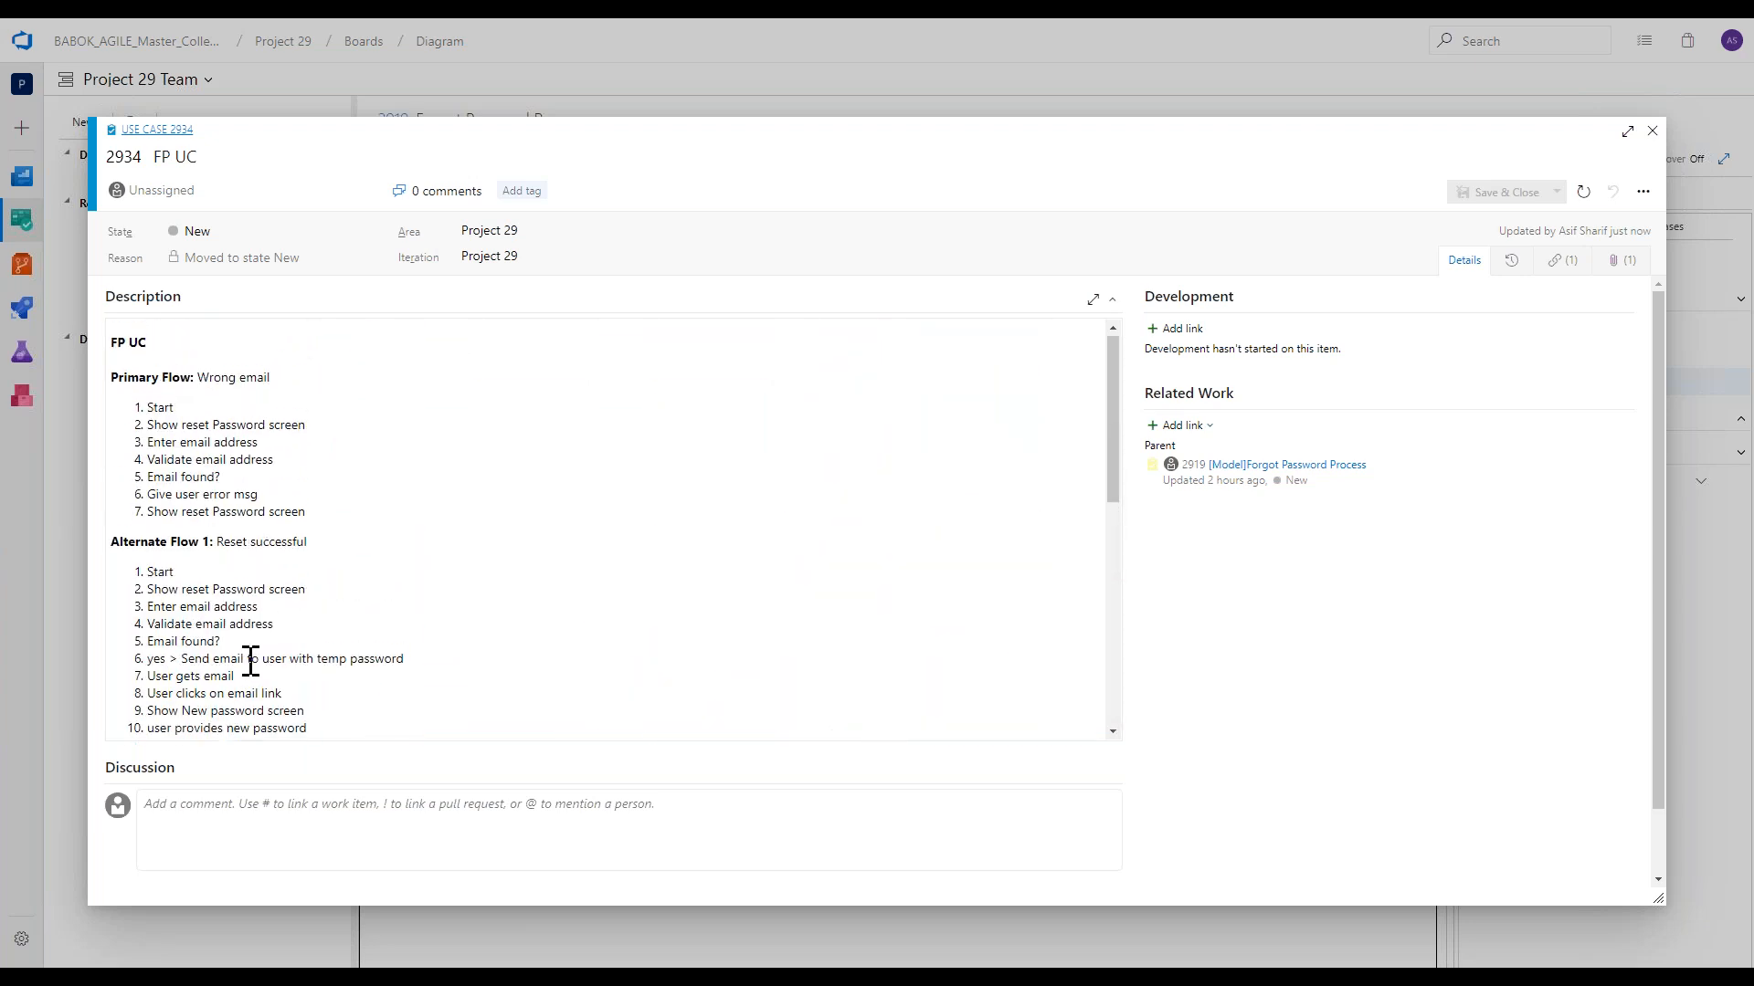
# Close the use case, make the "Reset successful" flow Primary, and republish the use case over the existing work item.
pyautogui.click(1651, 134)
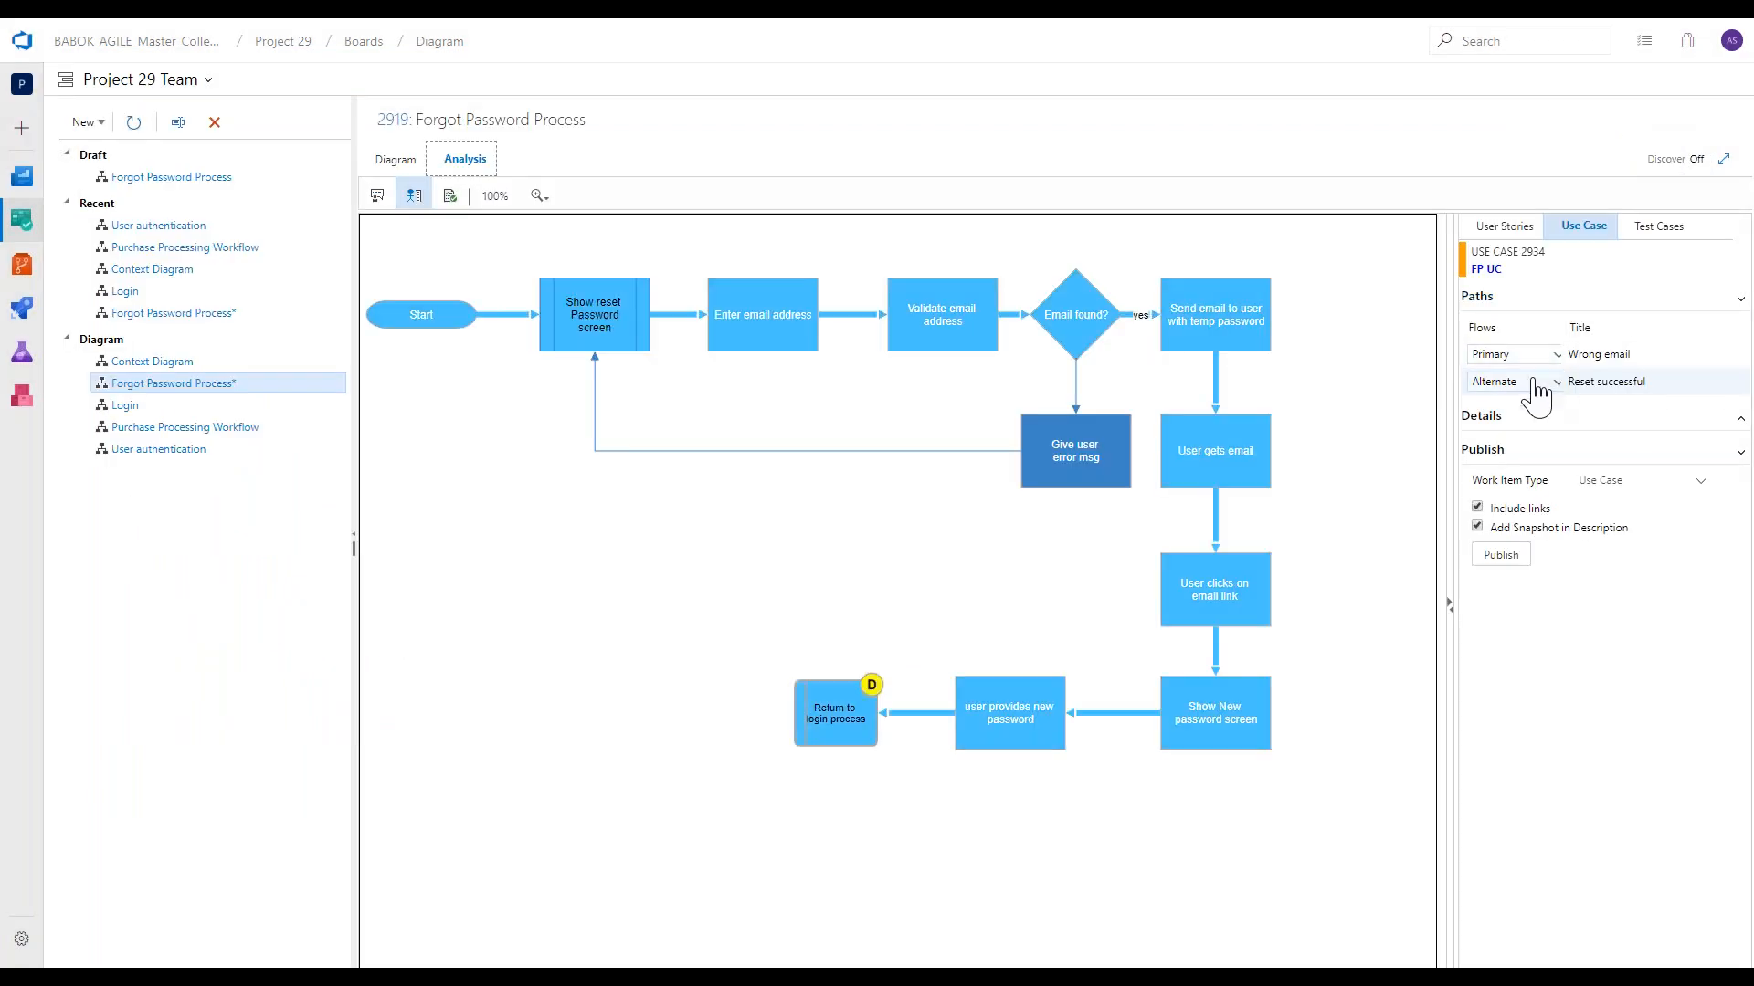
pyautogui.click(1536, 383)
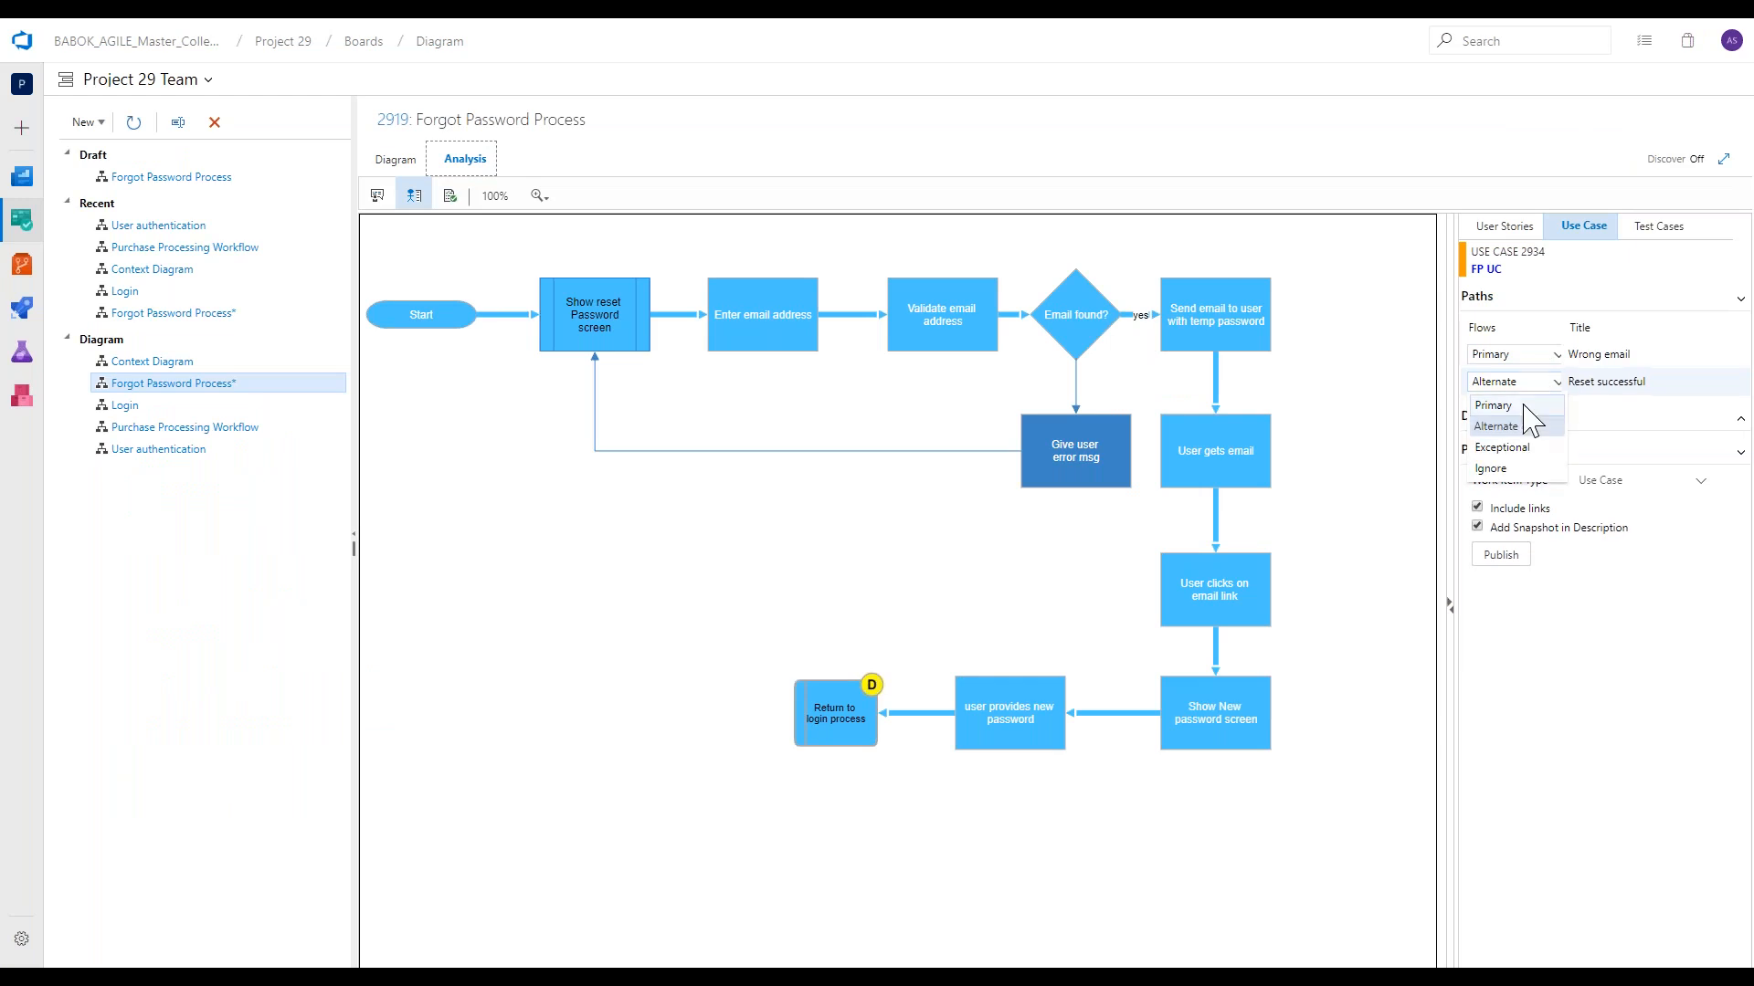
pyautogui.click(1507, 405)
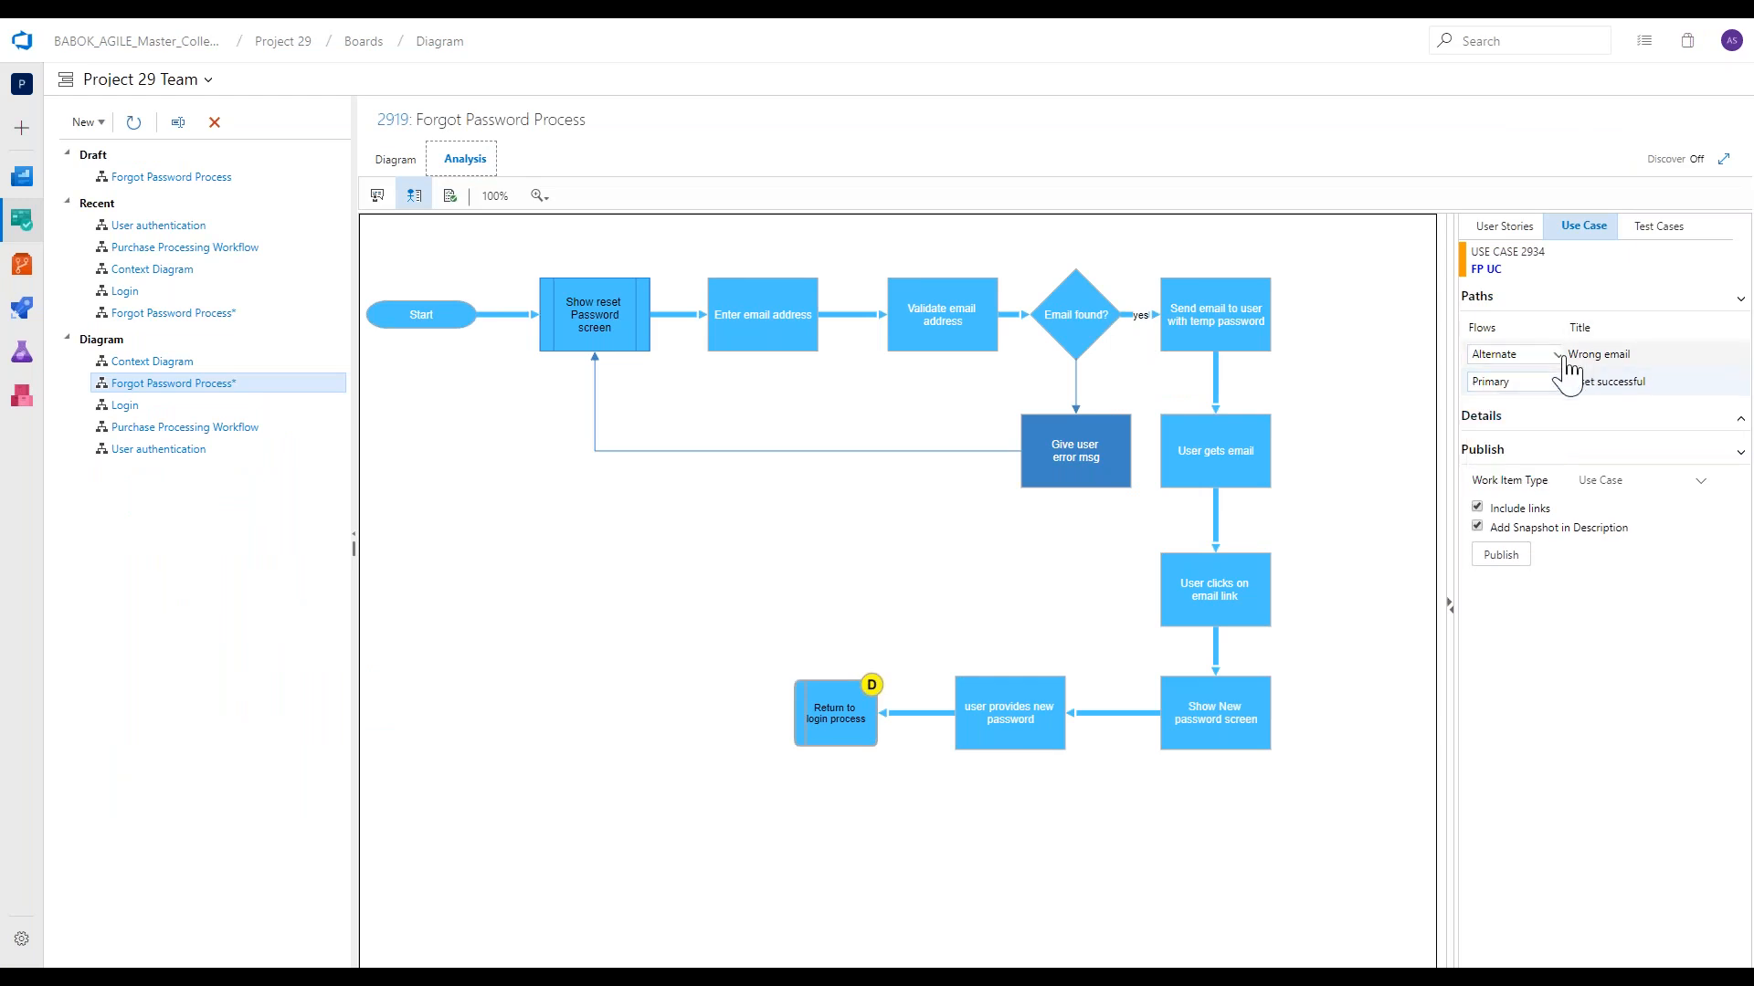
pyautogui.click(1505, 559)
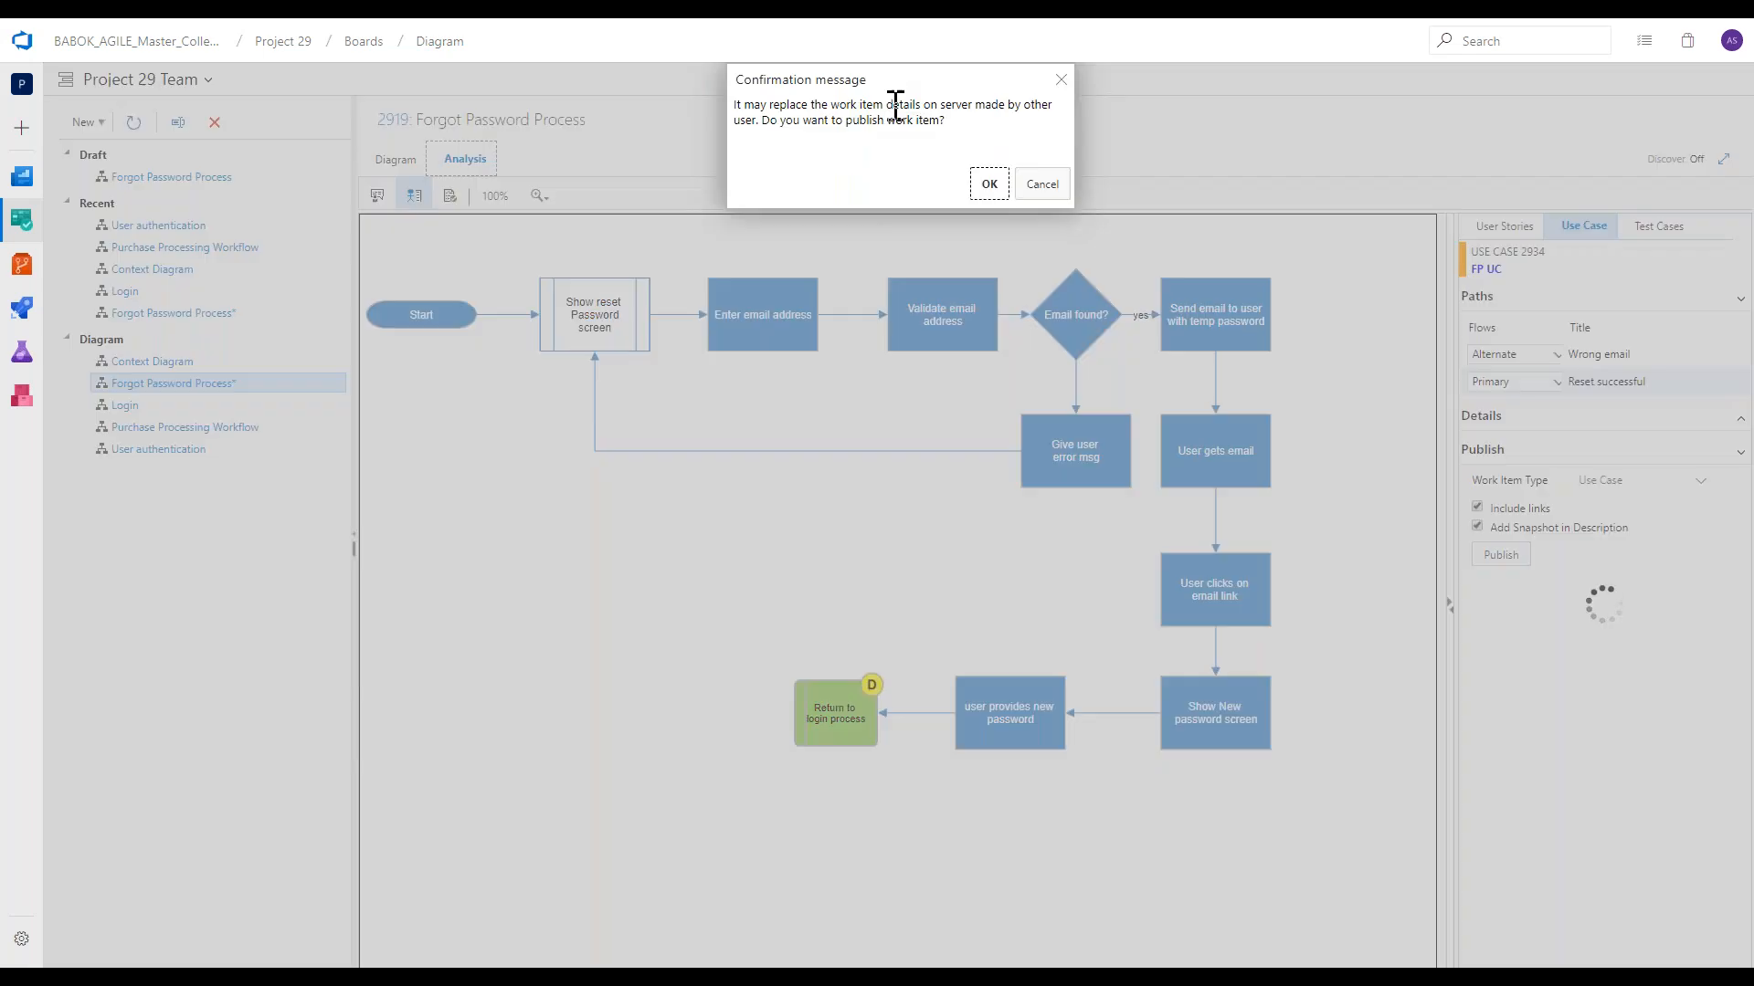
pyautogui.click(975, 184)
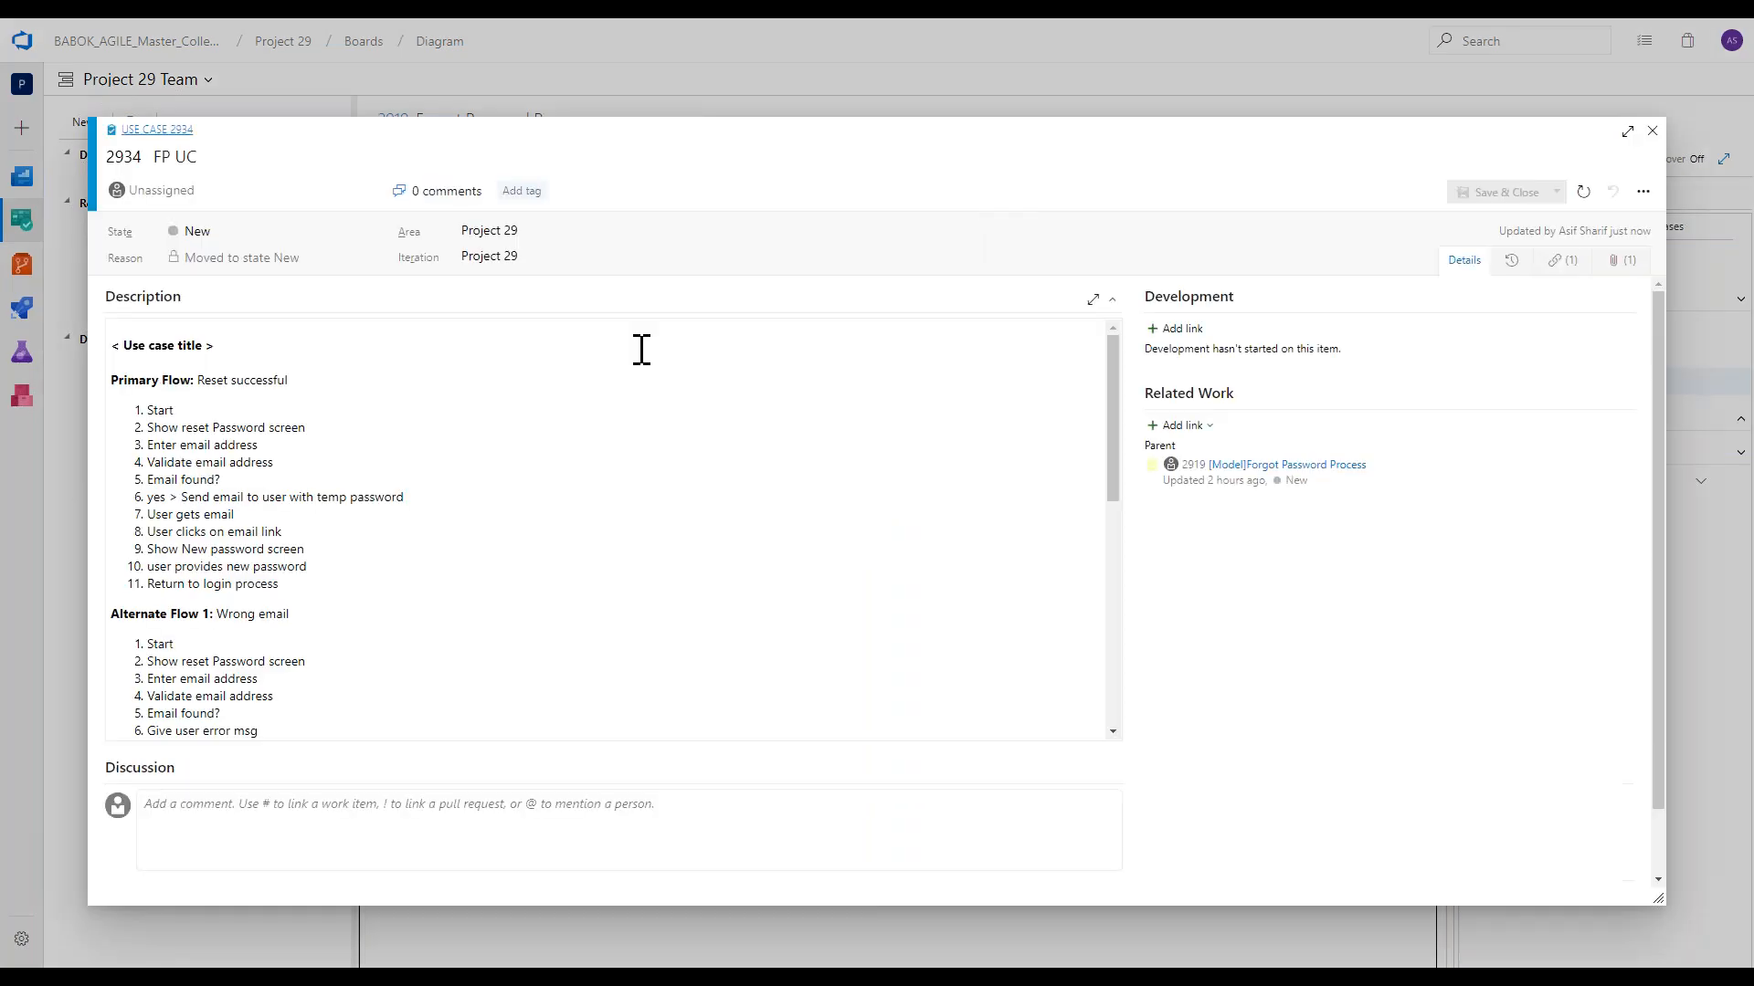
# Review the primary and alternate flows in the republished use case's description and close it.
pyautogui.scroll(-2, 559, 367)
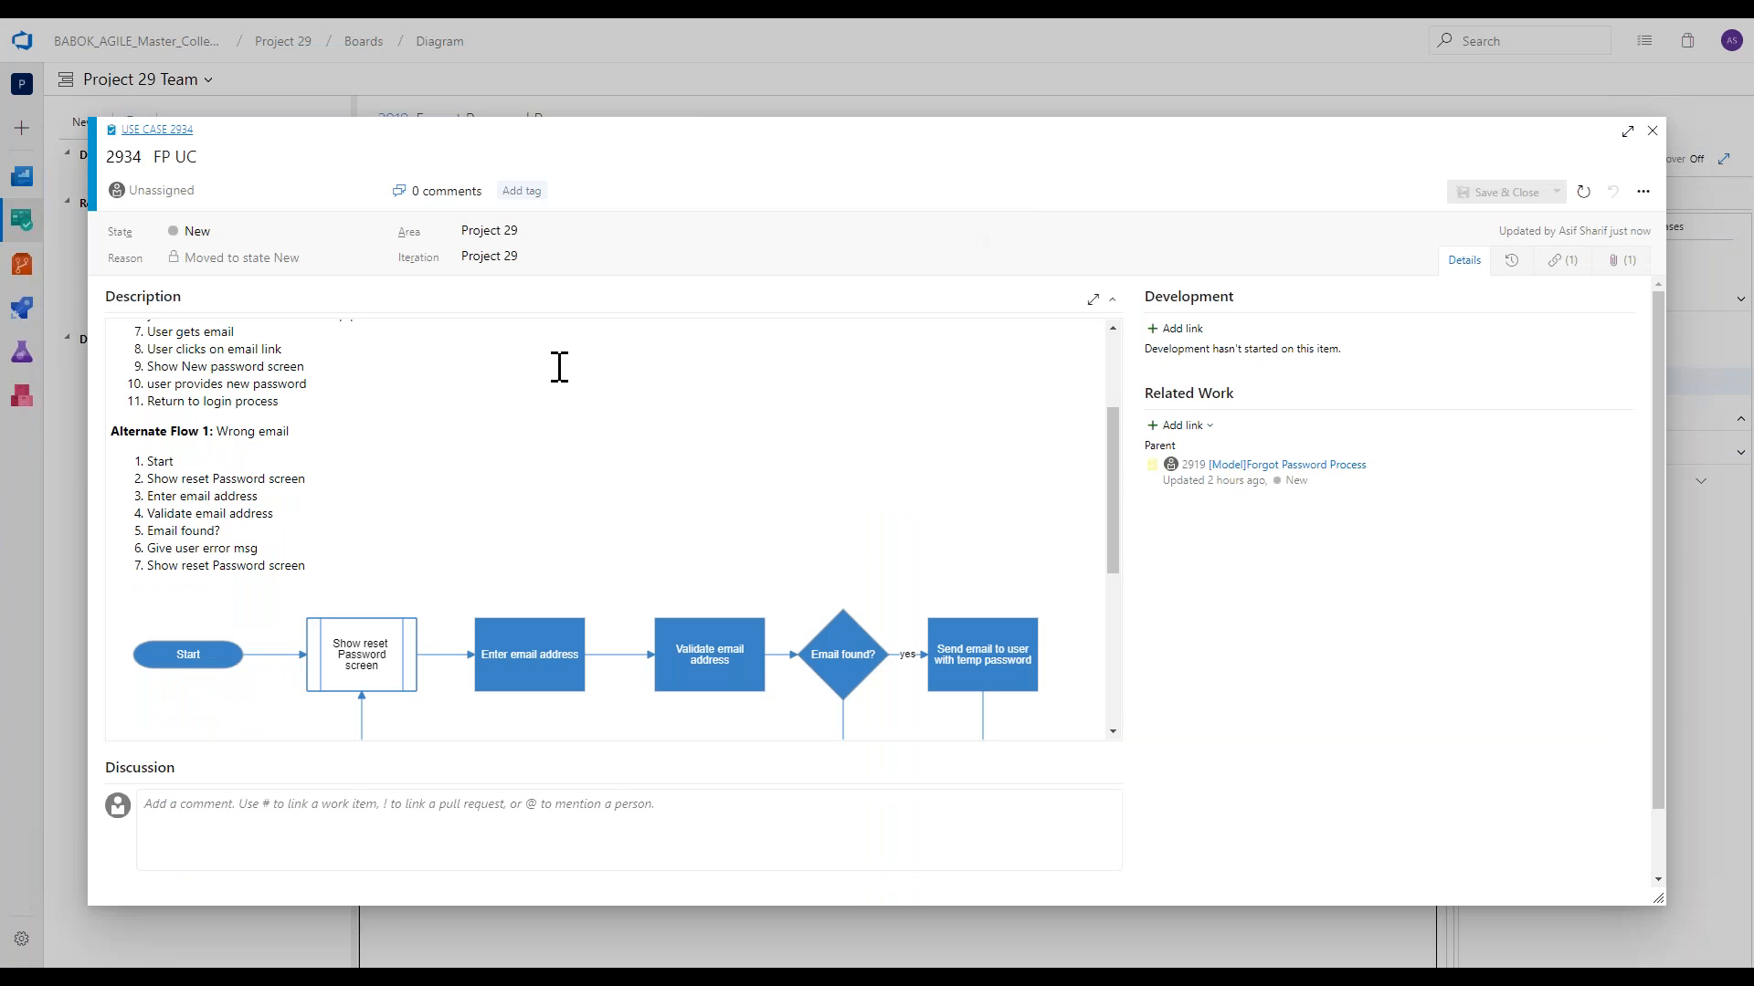
pyautogui.scroll(1, 559, 367)
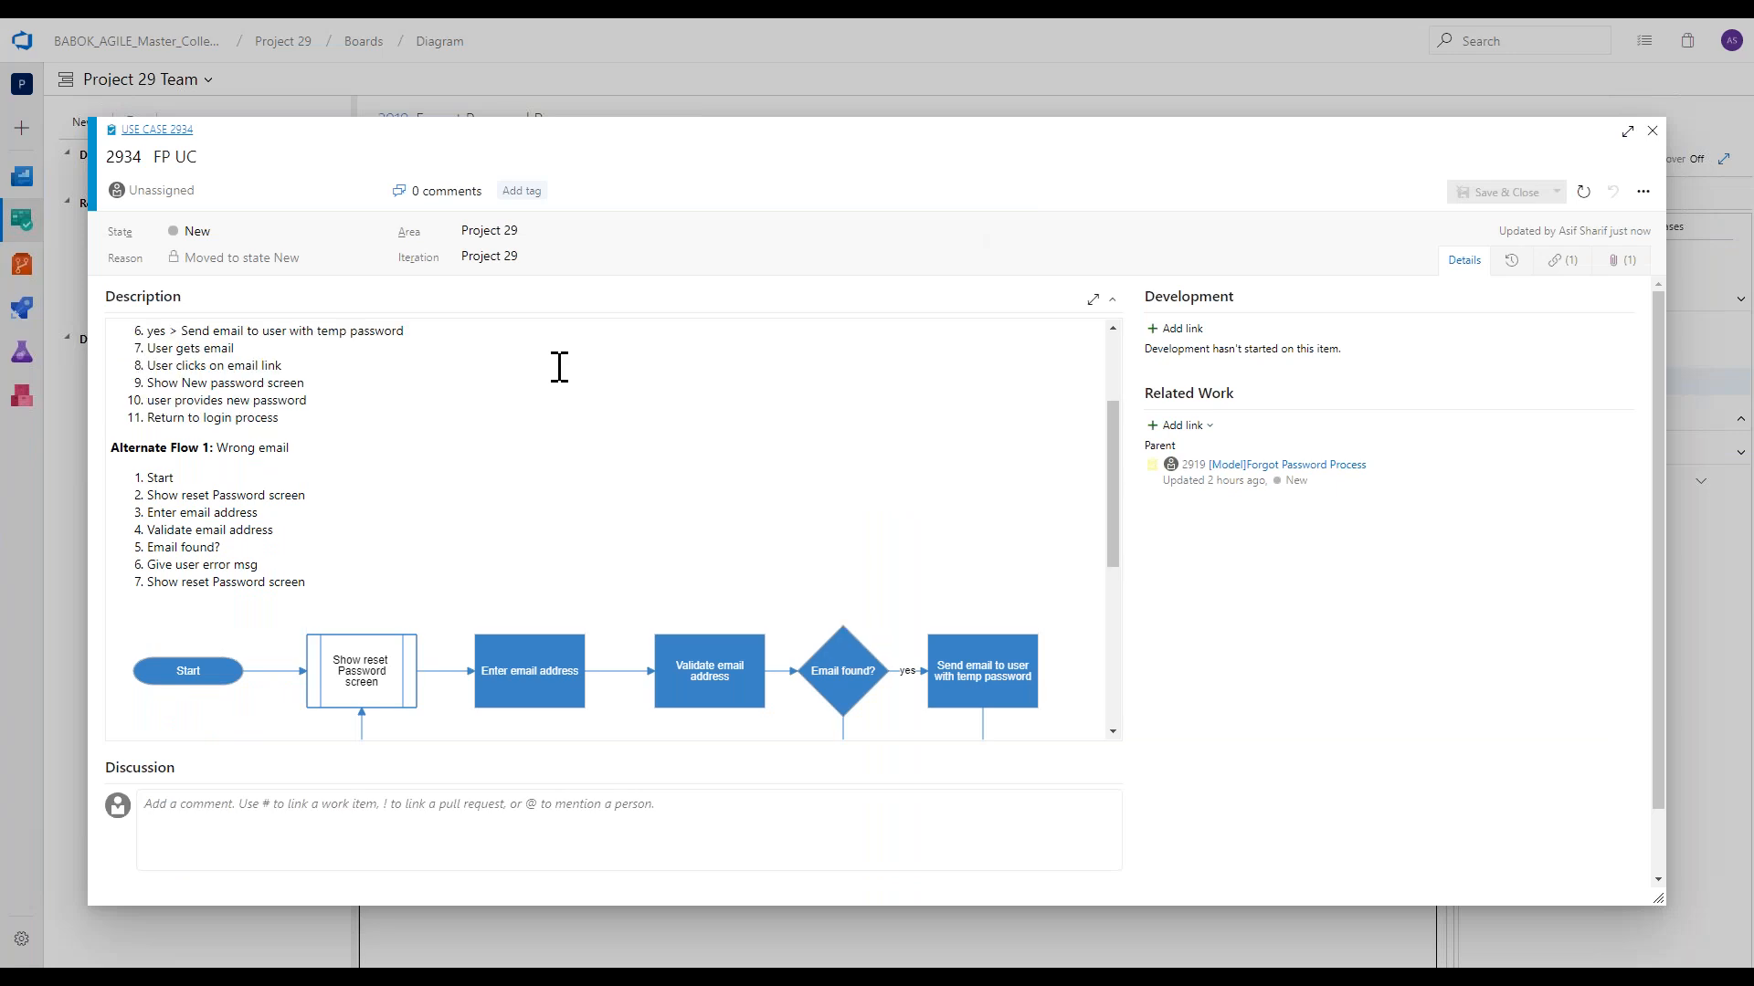
pyautogui.scroll(3, 559, 368)
pyautogui.moveTo(230, 522); pyautogui.dragTo(254, 522)
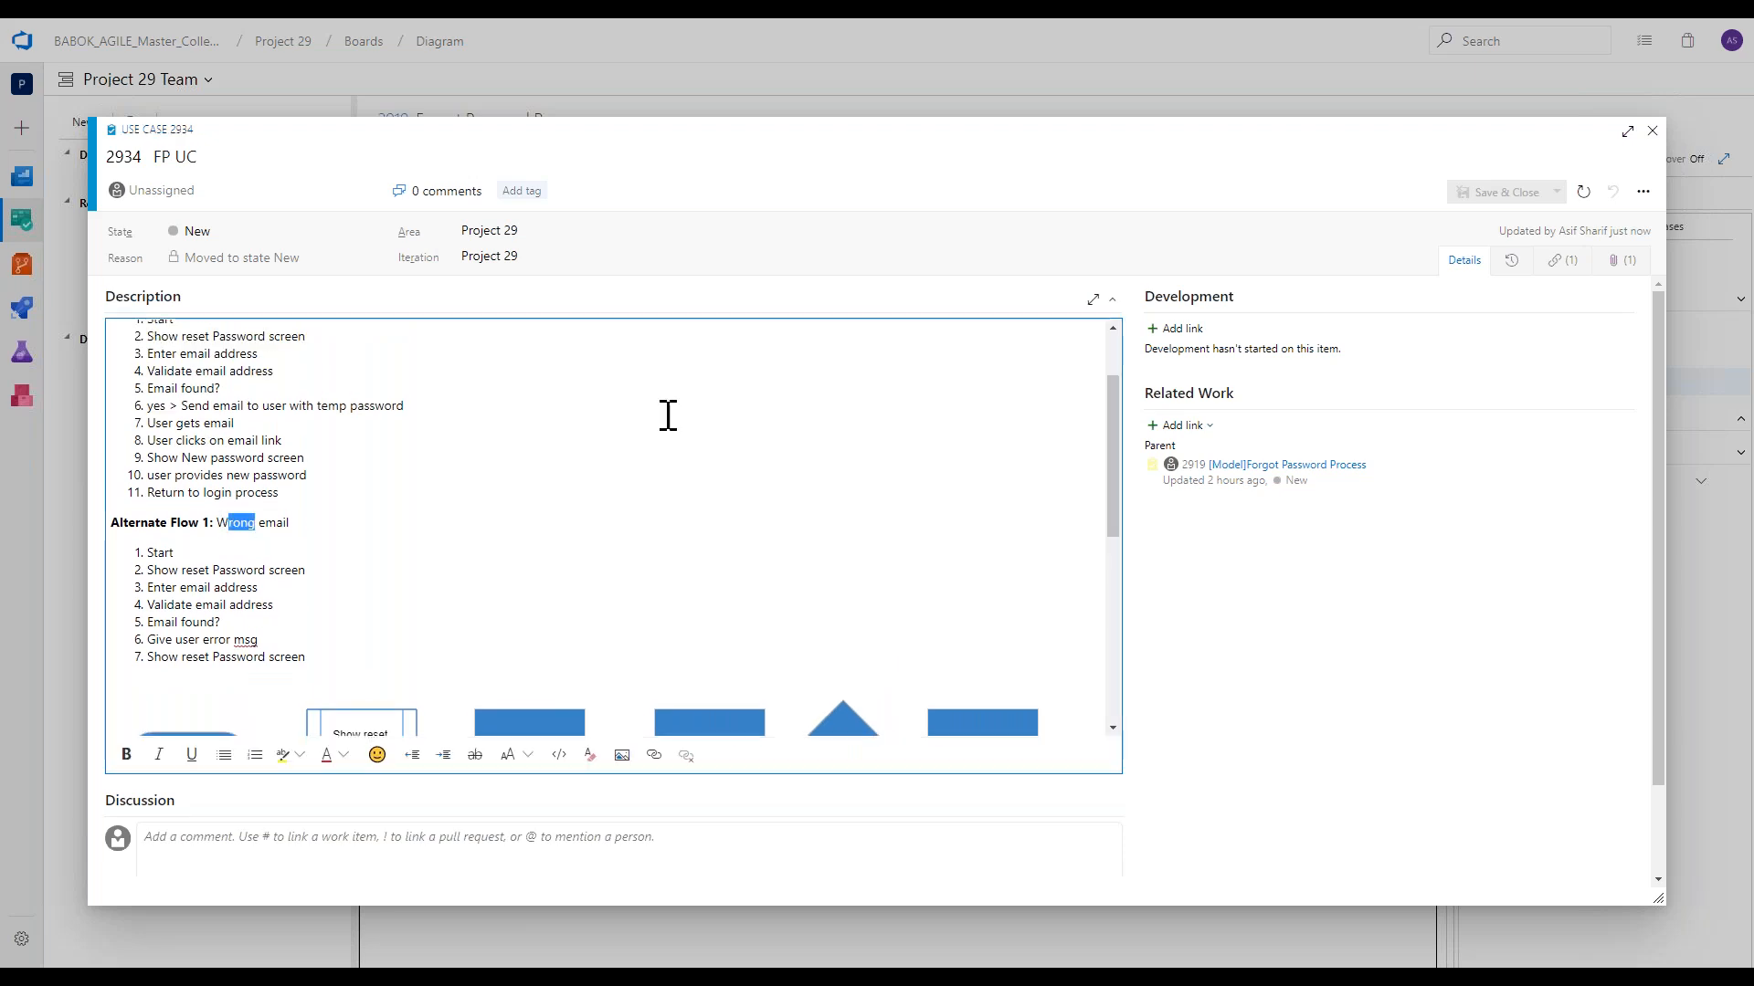
pyautogui.click(1651, 132)
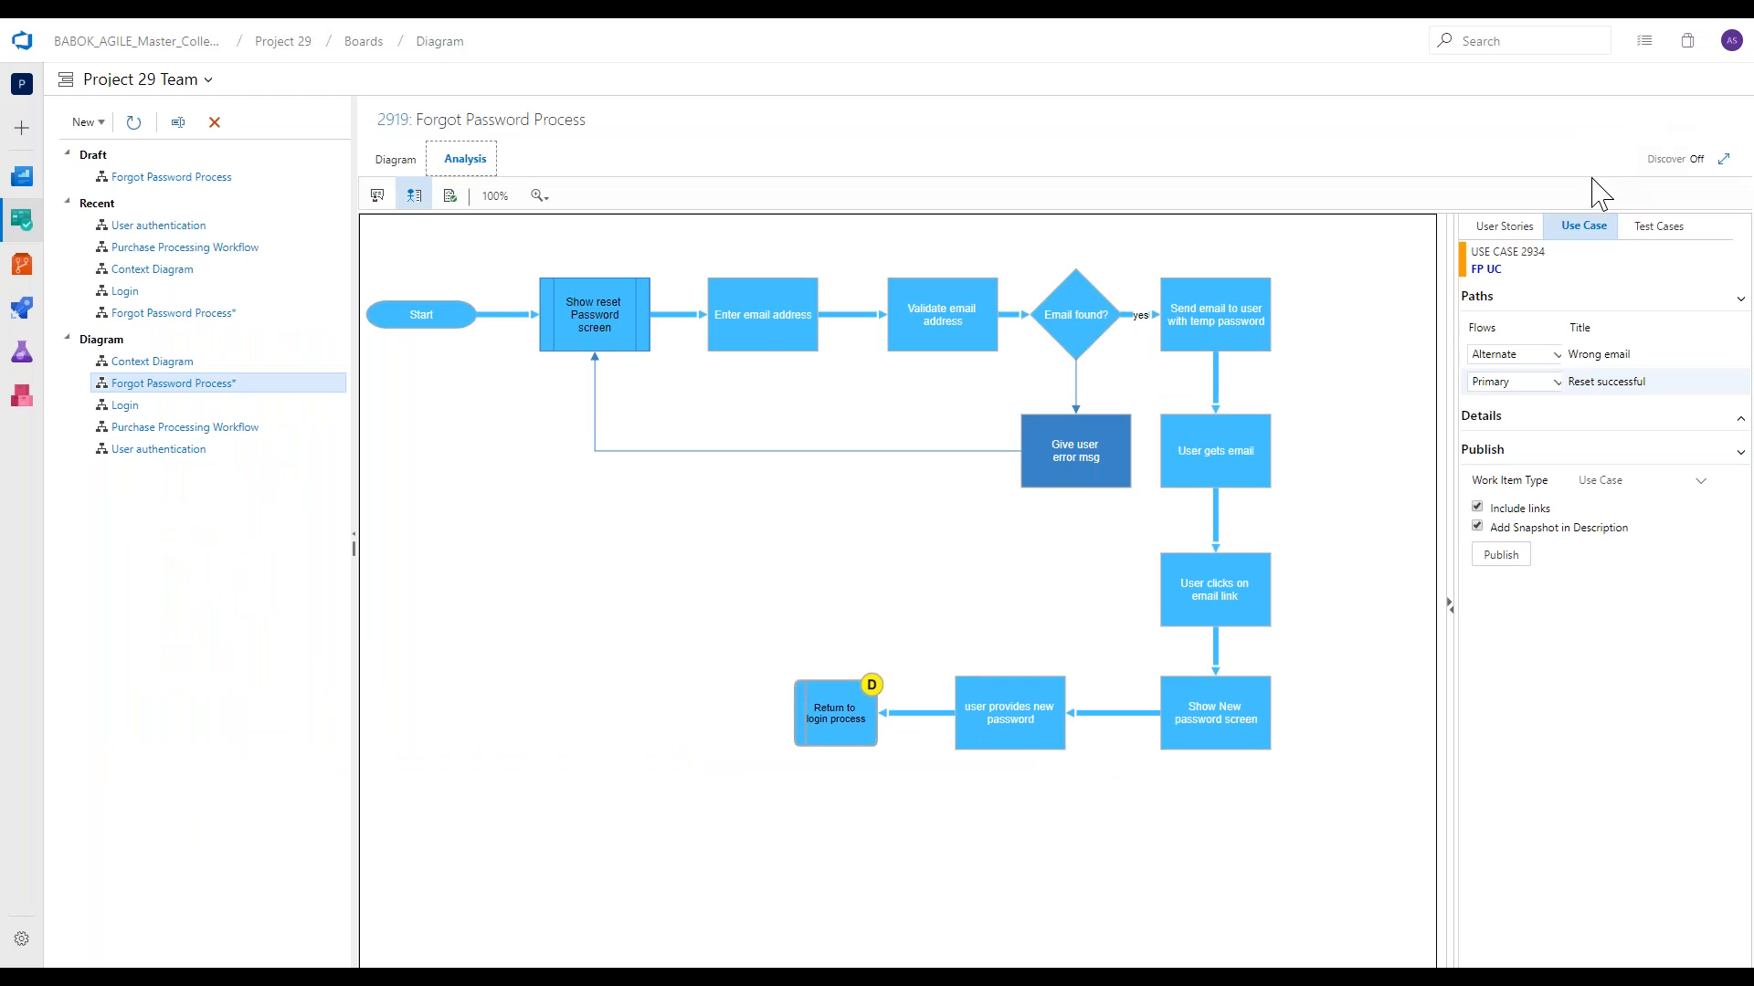
# View the generated test case paths and compare Test case 2 with the User story 2 path on the diagram.
pyautogui.click(1647, 234)
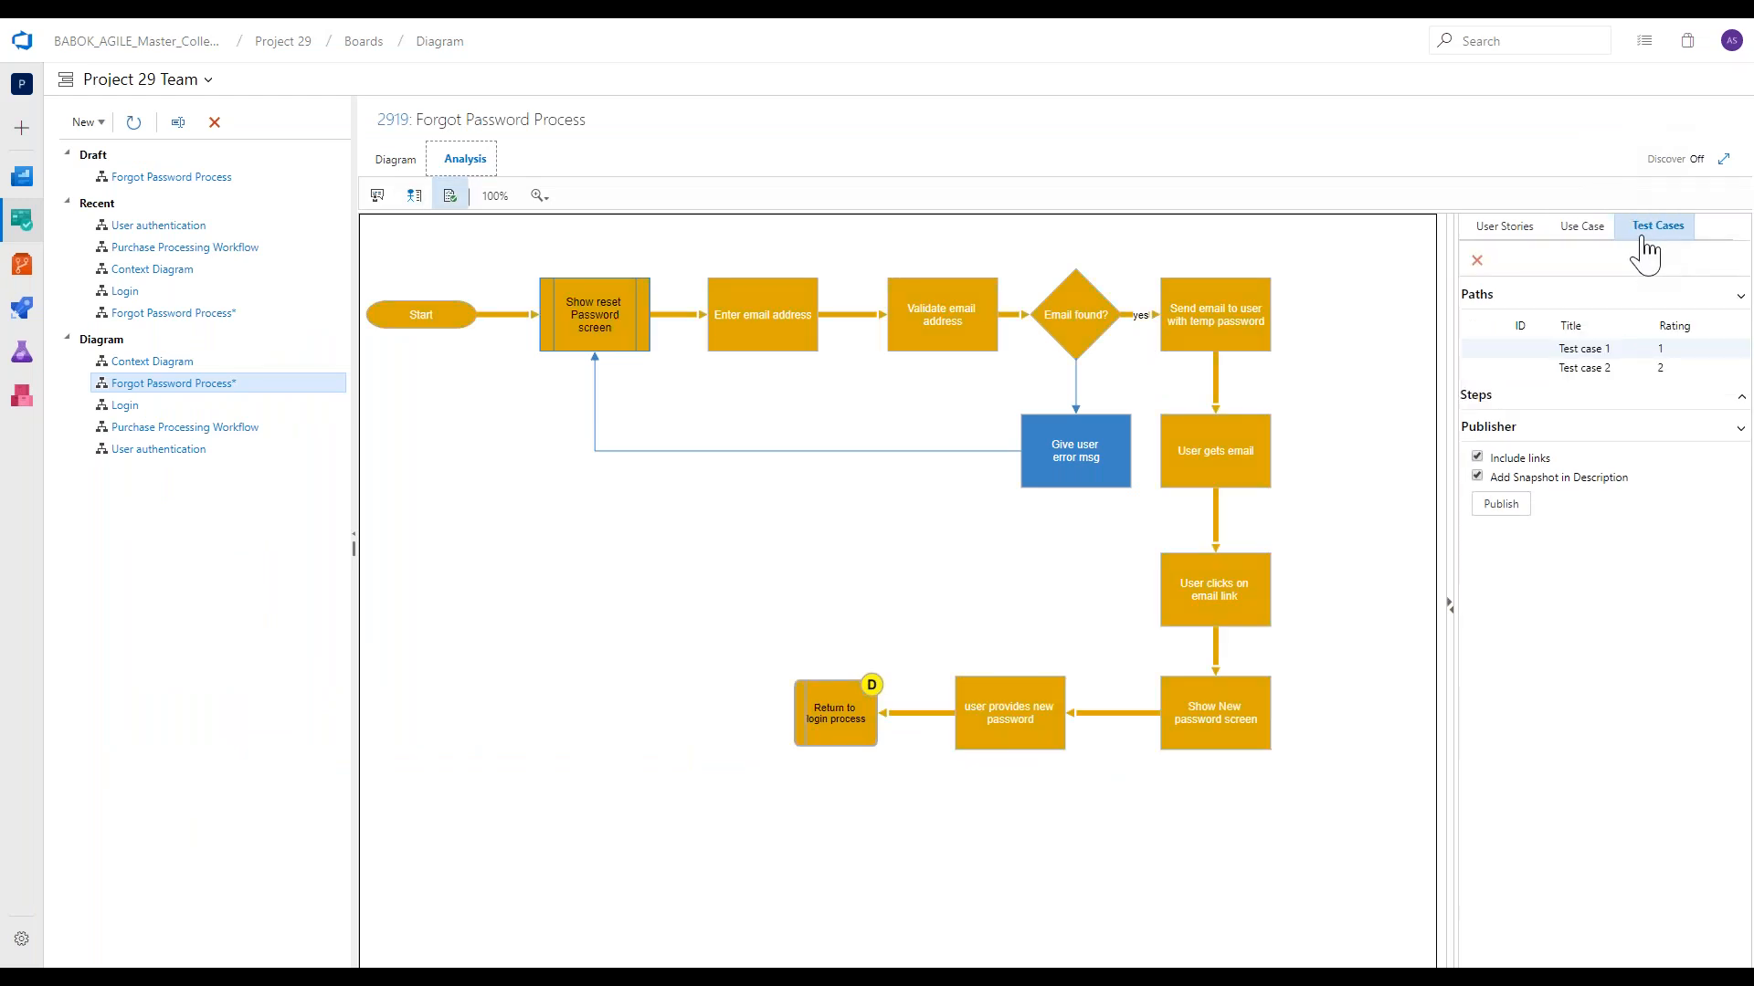
pyautogui.click(1556, 367)
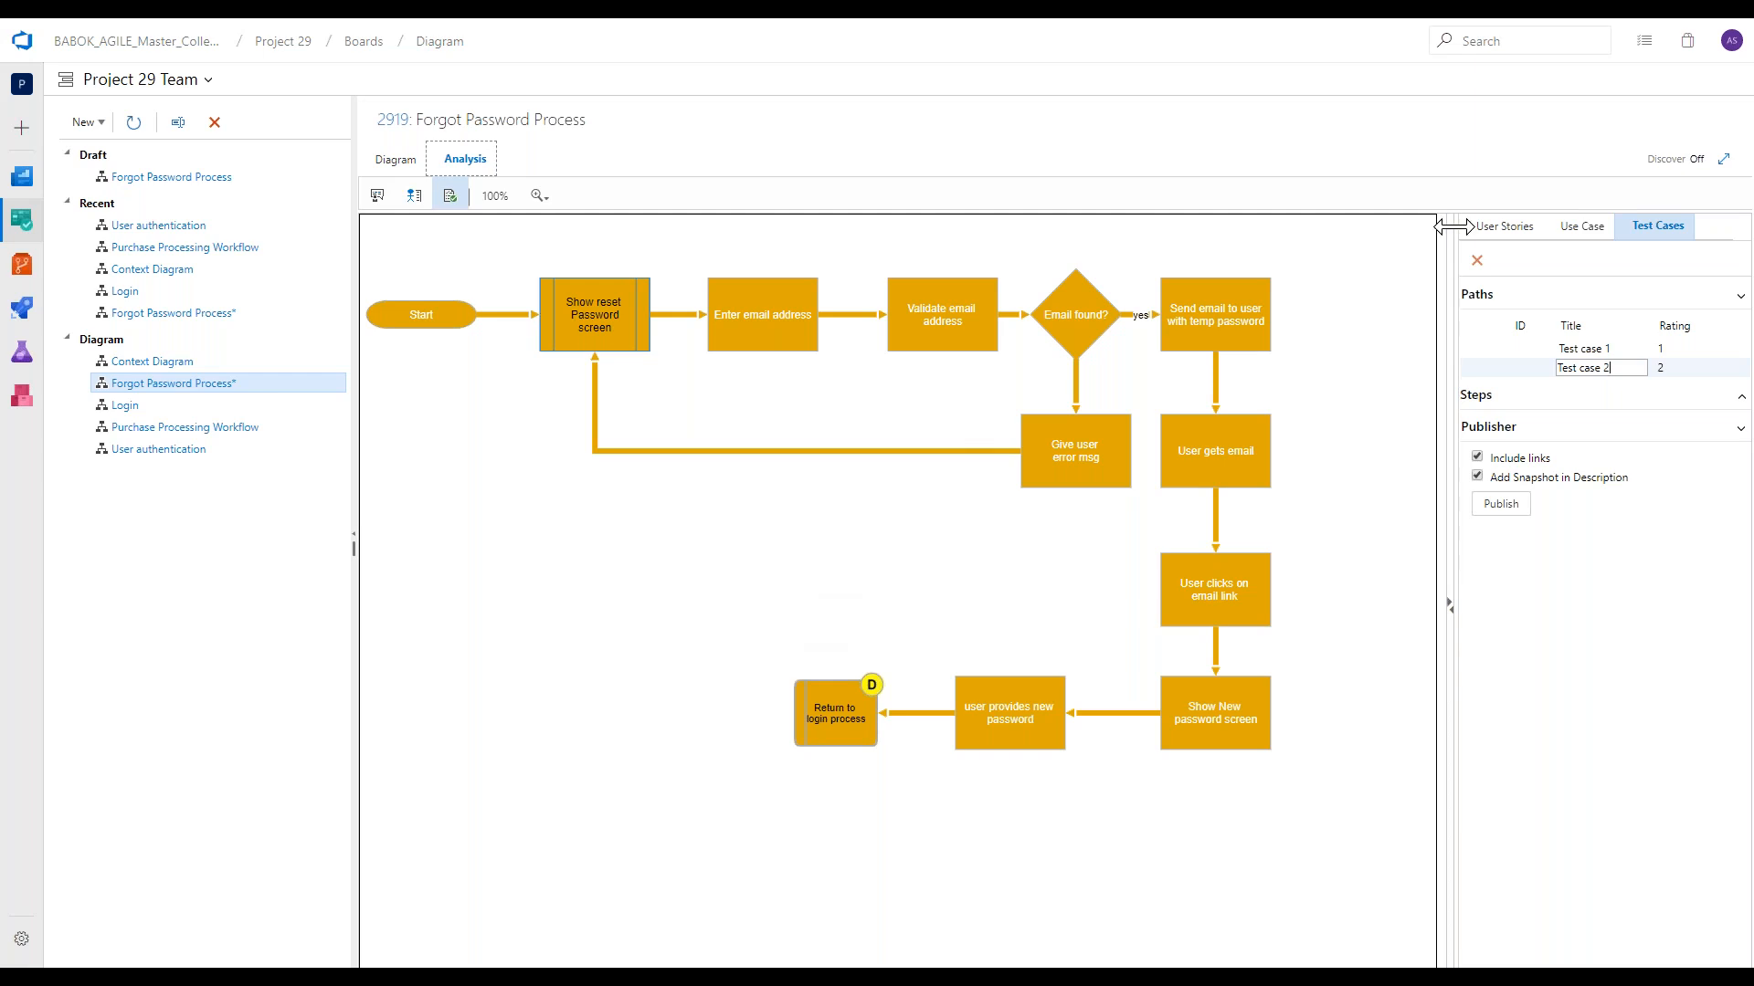
pyautogui.click(1507, 236)
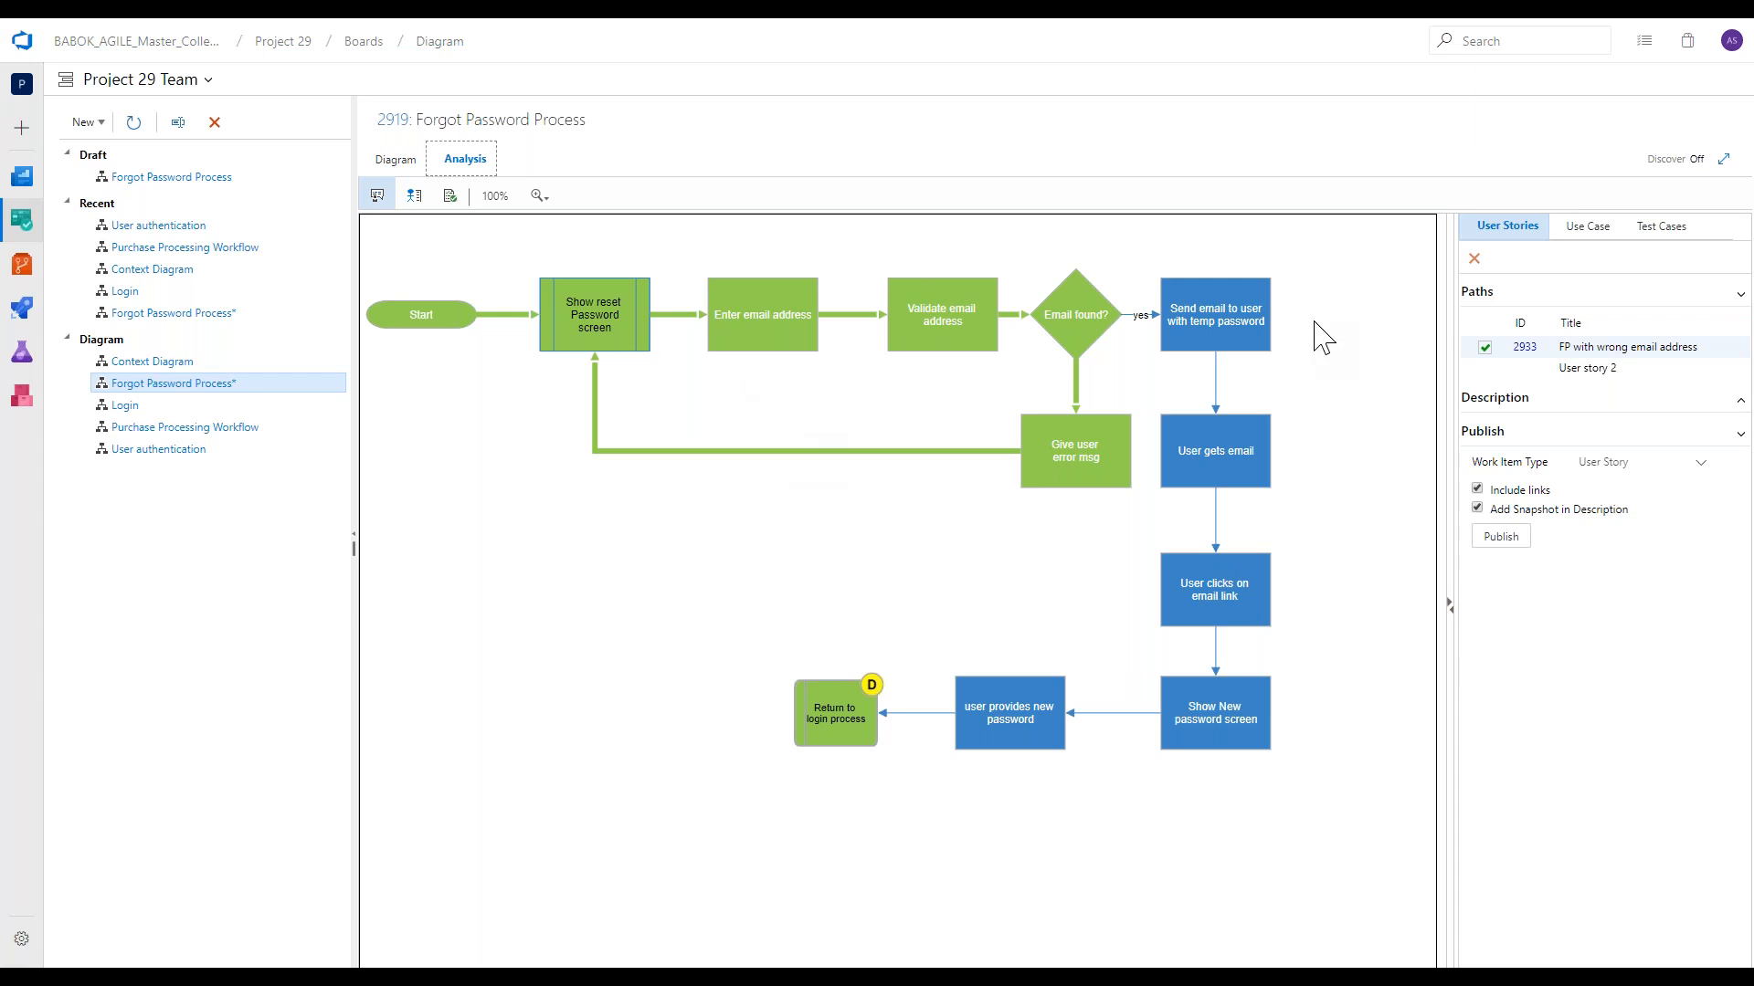
pyautogui.click(1498, 370)
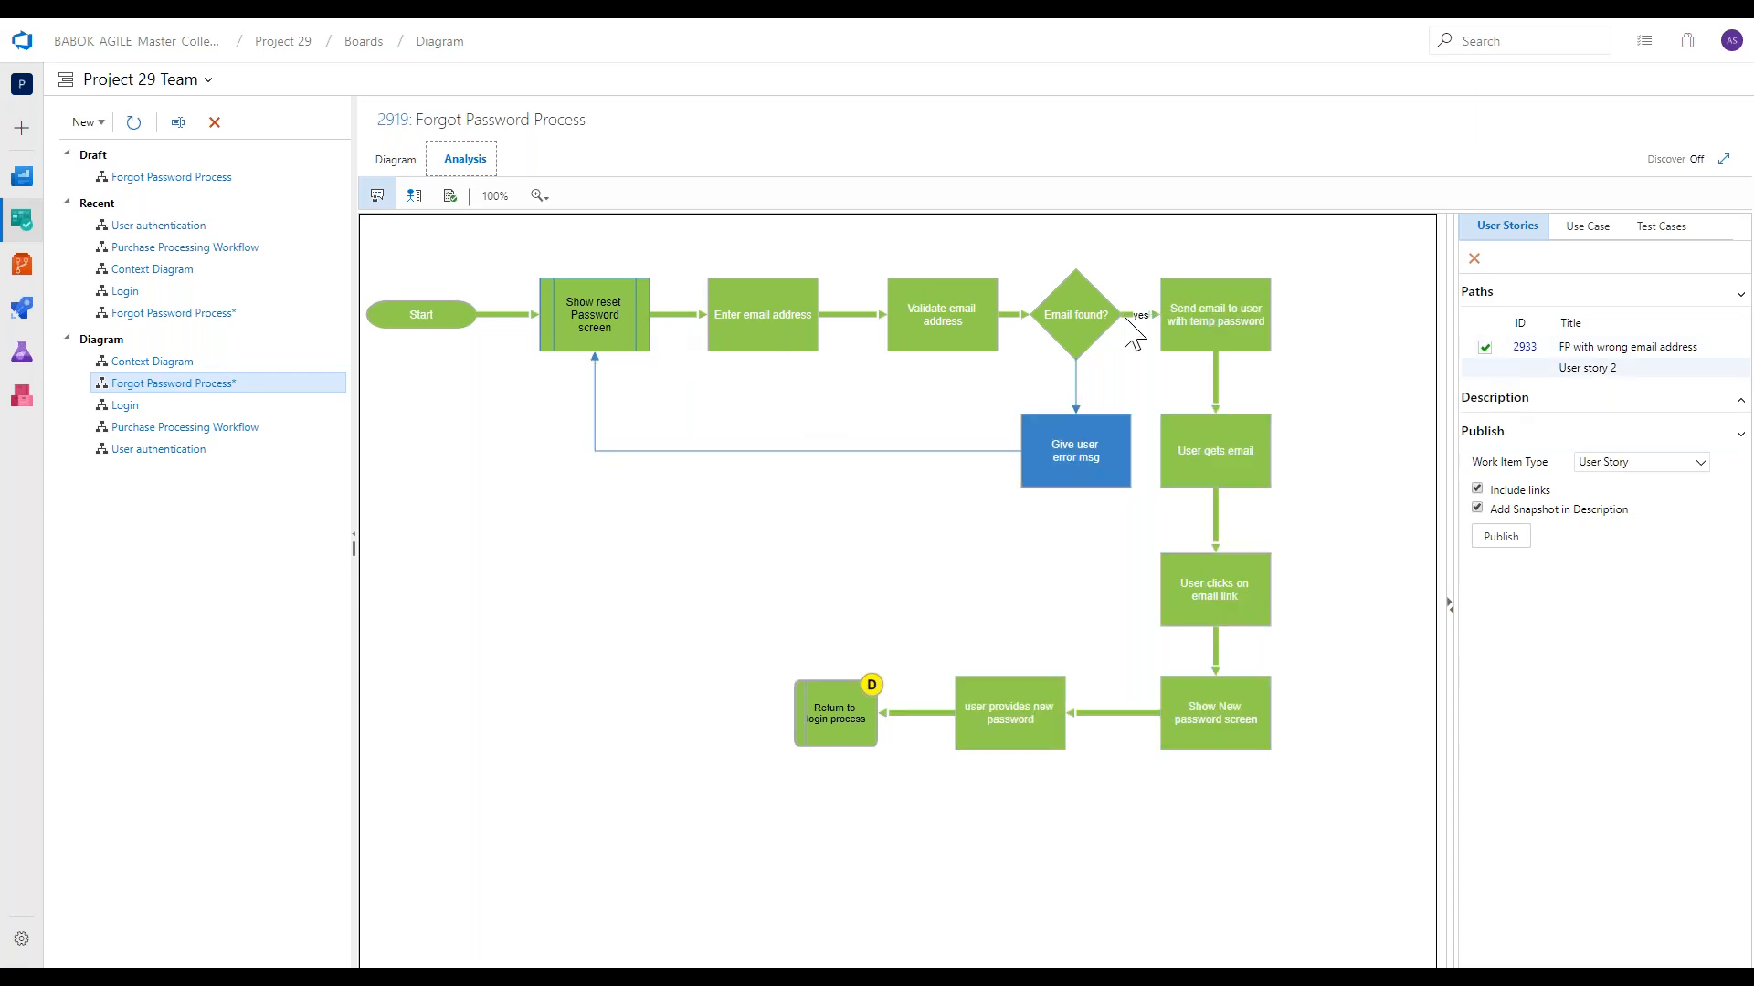
pyautogui.click(1653, 234)
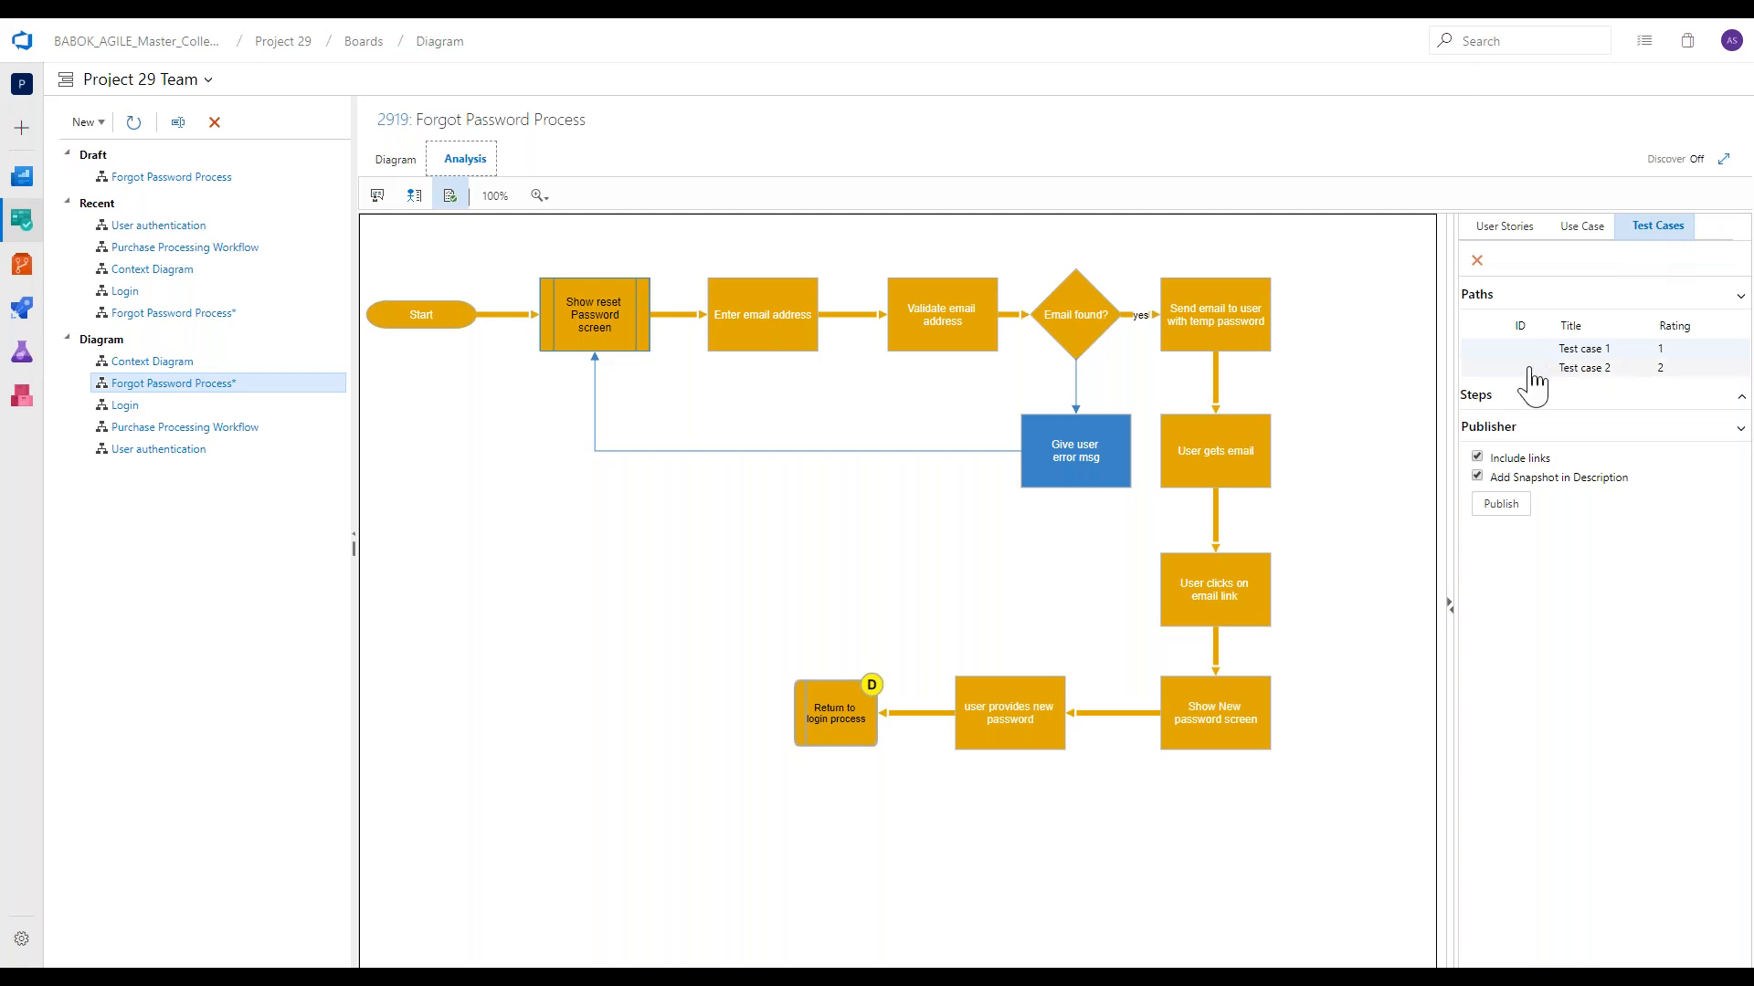
pyautogui.click(1531, 369)
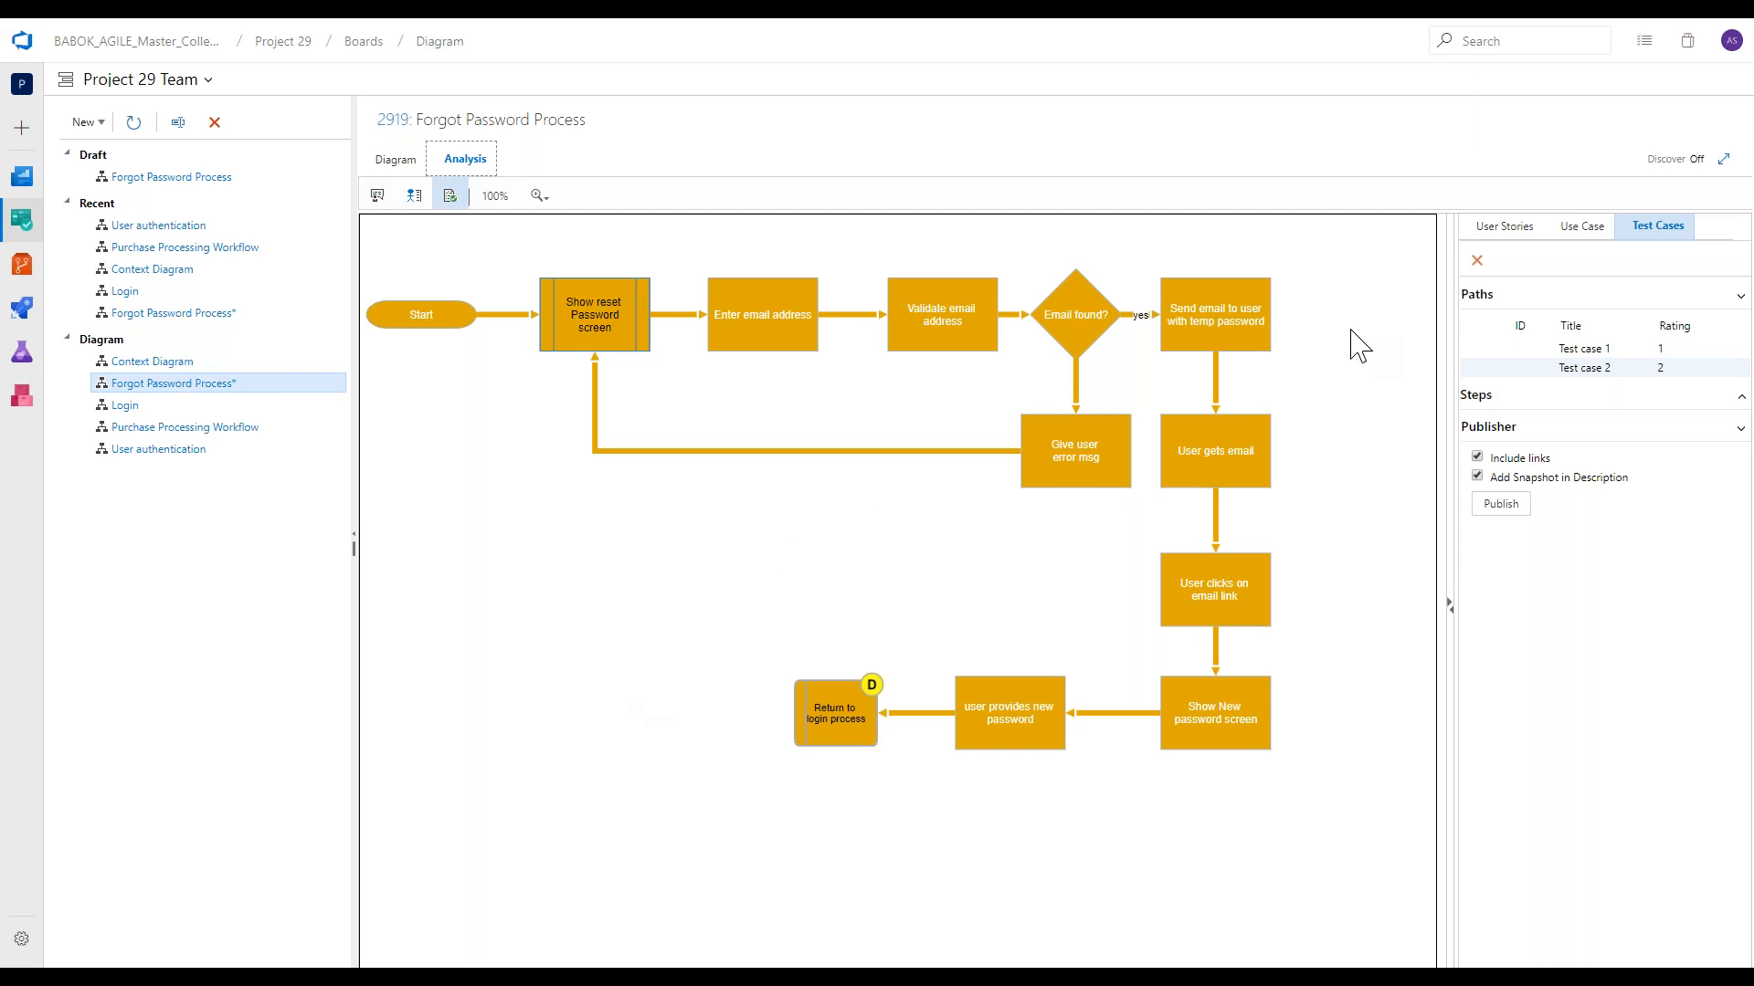
# Title Test case 2 "wrong email followed by success", publish it as a Test Case work item, and close the published item.
pyautogui.click(1593, 367)
pyautogui.hotkey('ctrl', 'a')
pyautogui.write('wrong emailo f followed by success')
pyautogui.click(1498, 505)
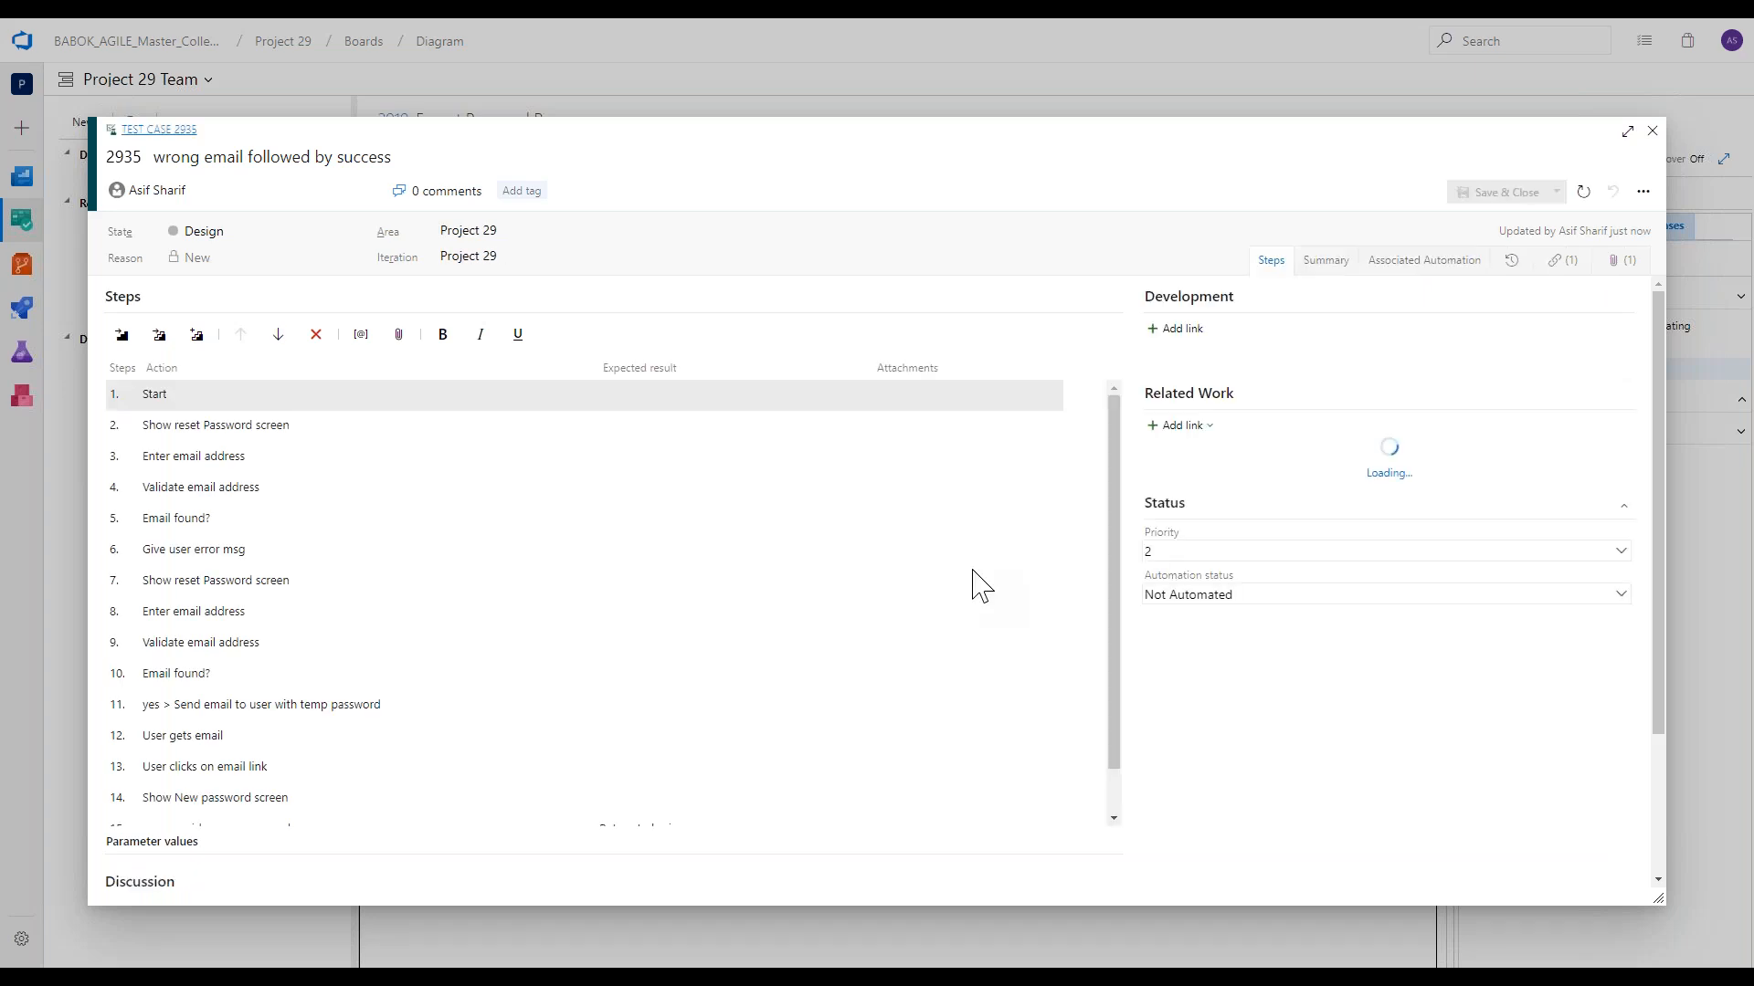
pyautogui.click(1652, 132)
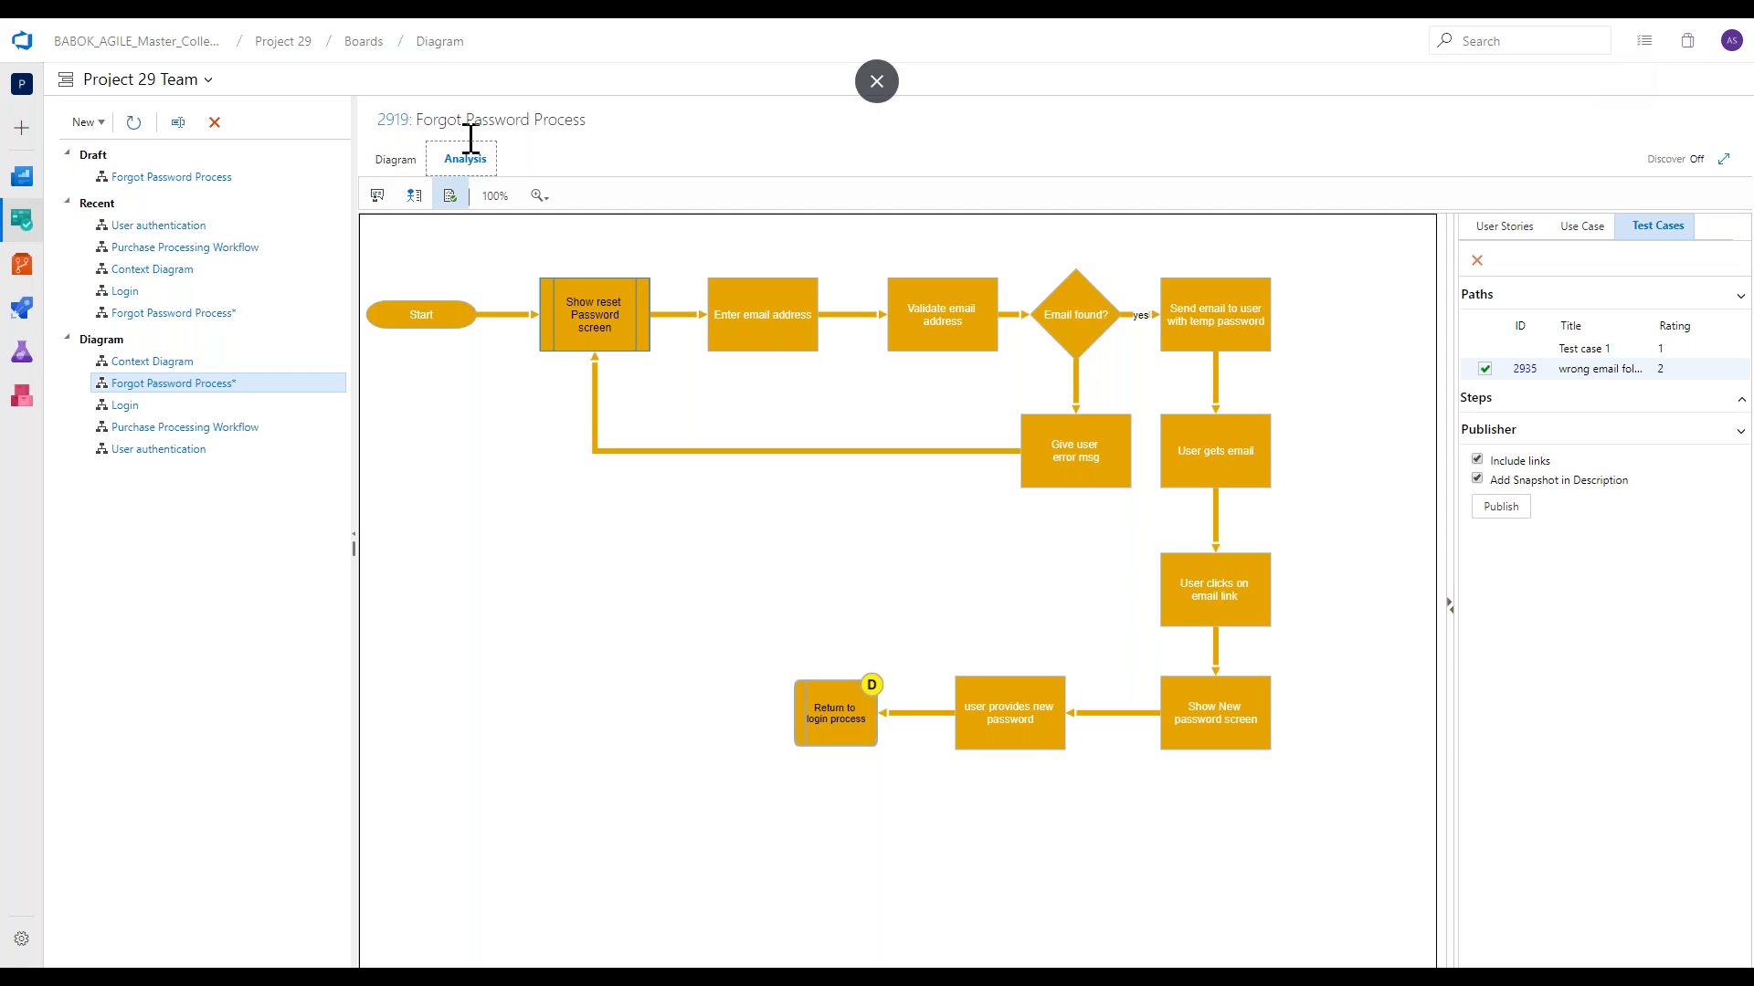
# Return to the Forgot Password Process diagram and save its draft changes as the final version.
pyautogui.click(396, 161)
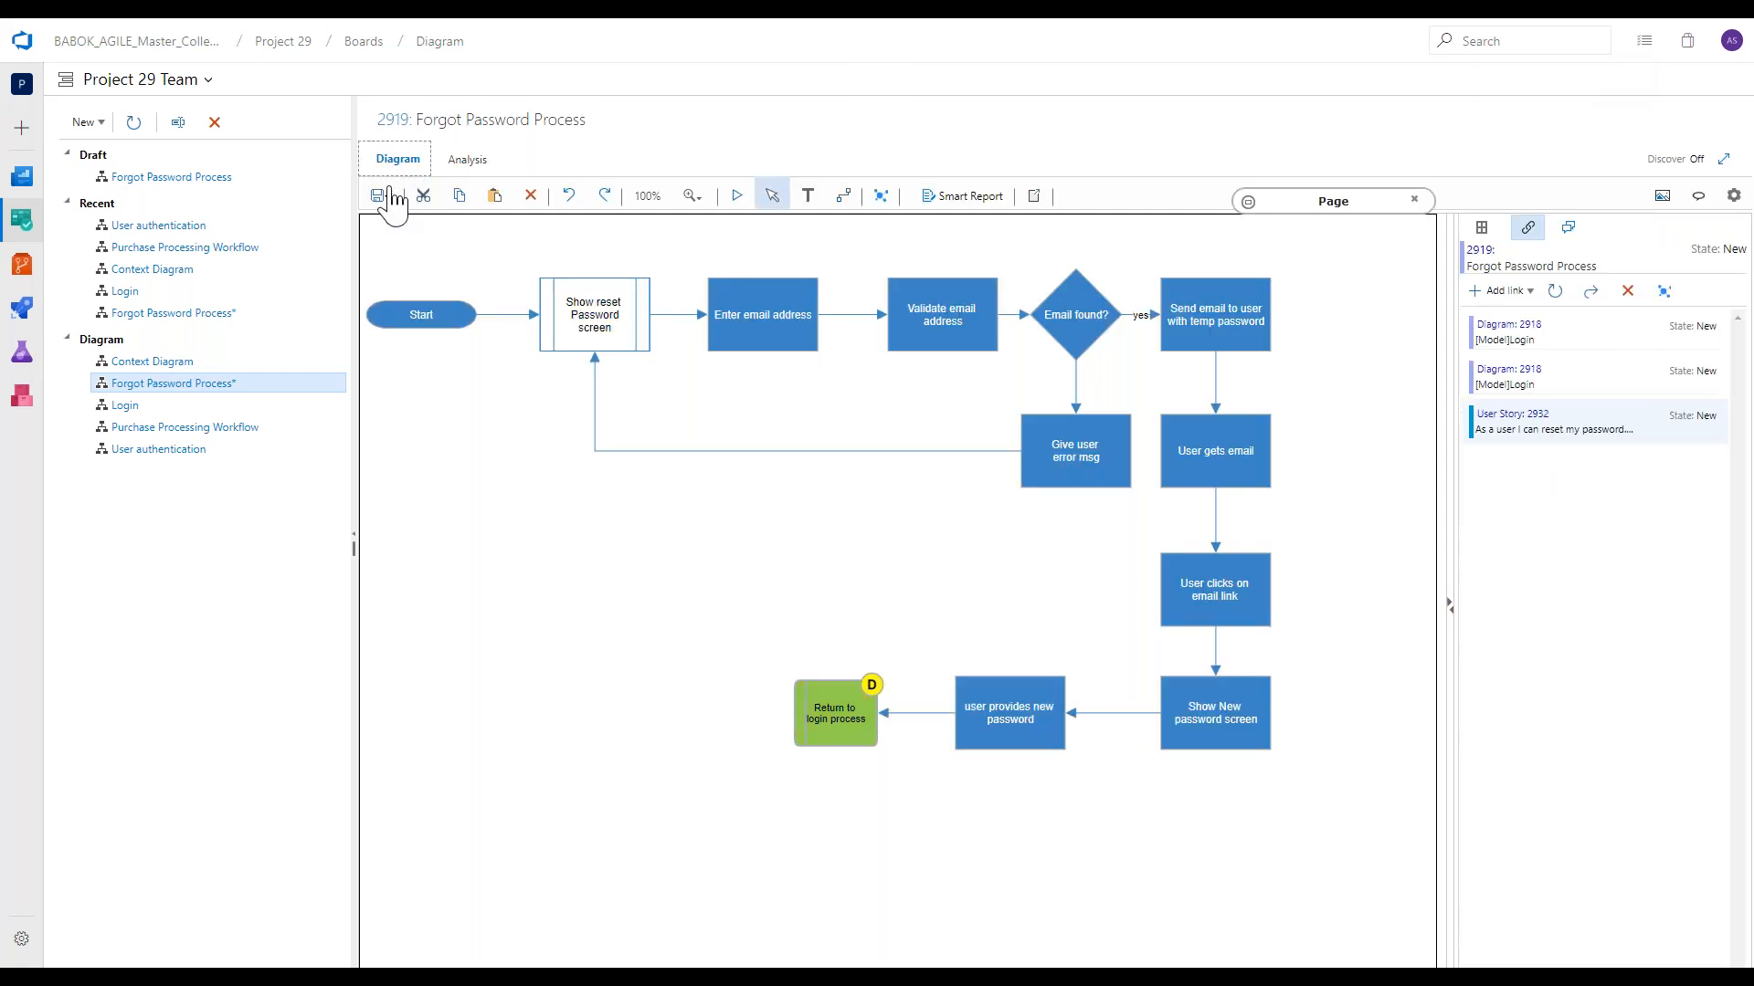
pyautogui.click(385, 195)
pyautogui.click(406, 218)
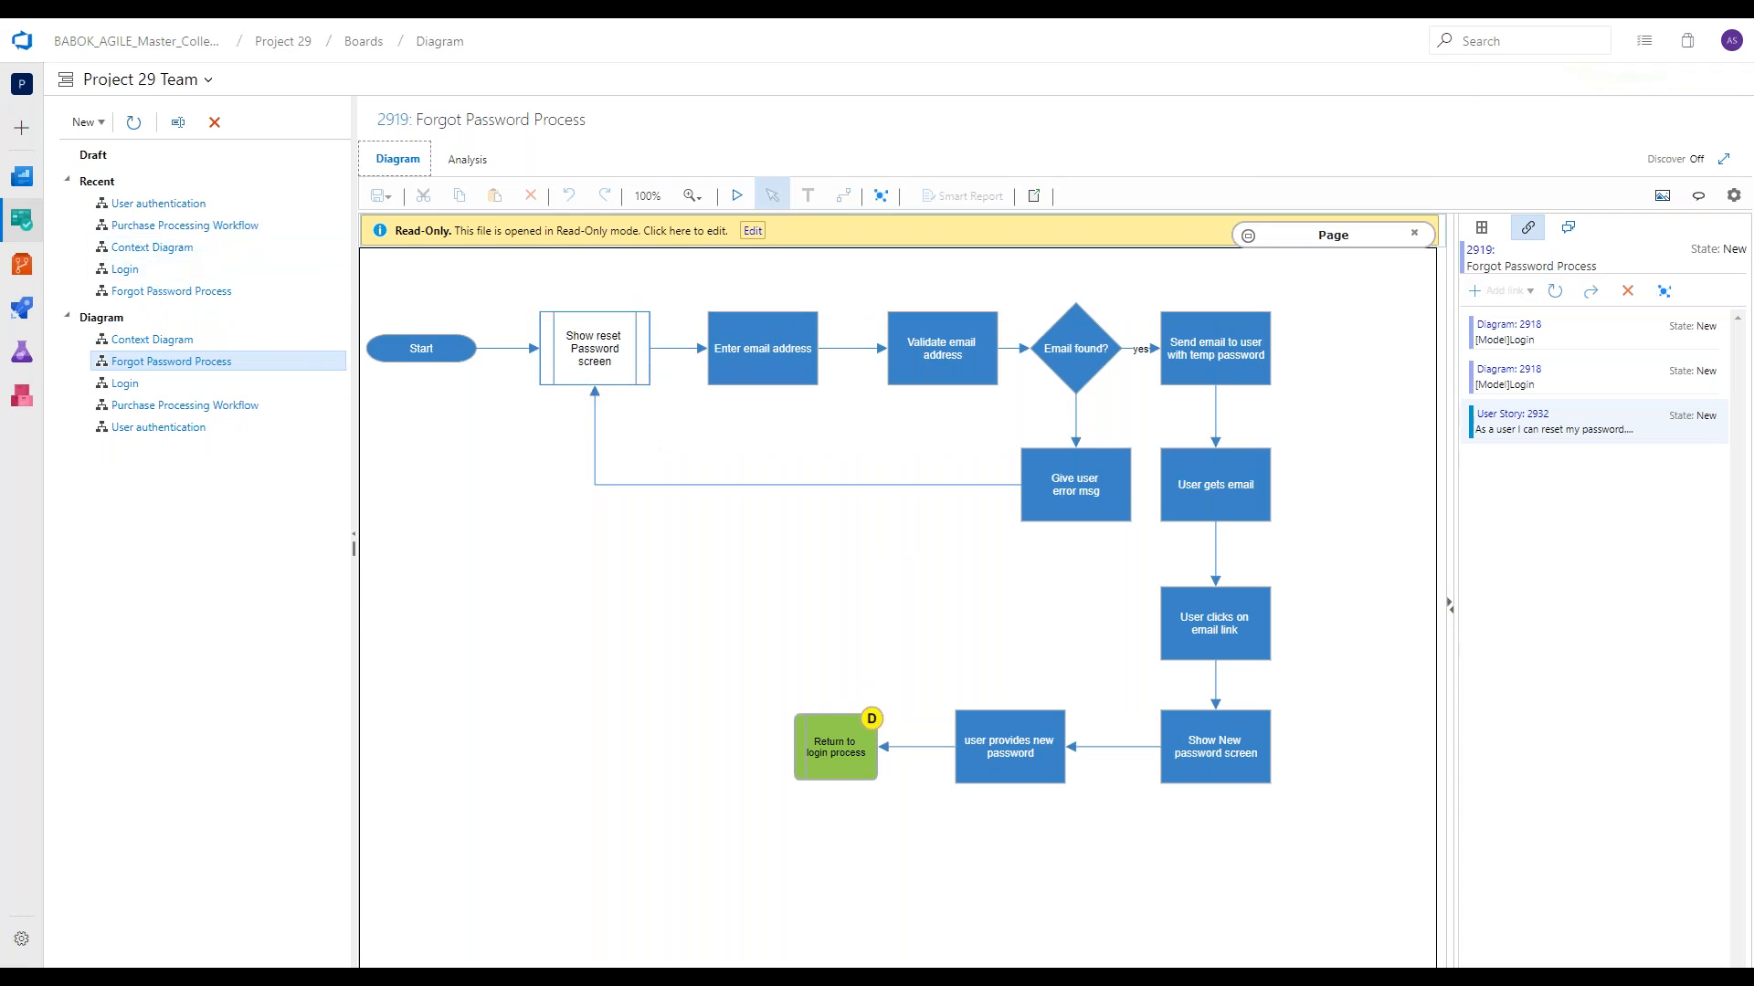
# Open the Business Requirements Spec in Smart Docs and examine its embedded Context Diagram section.
pyautogui.moveTo(22, 220)
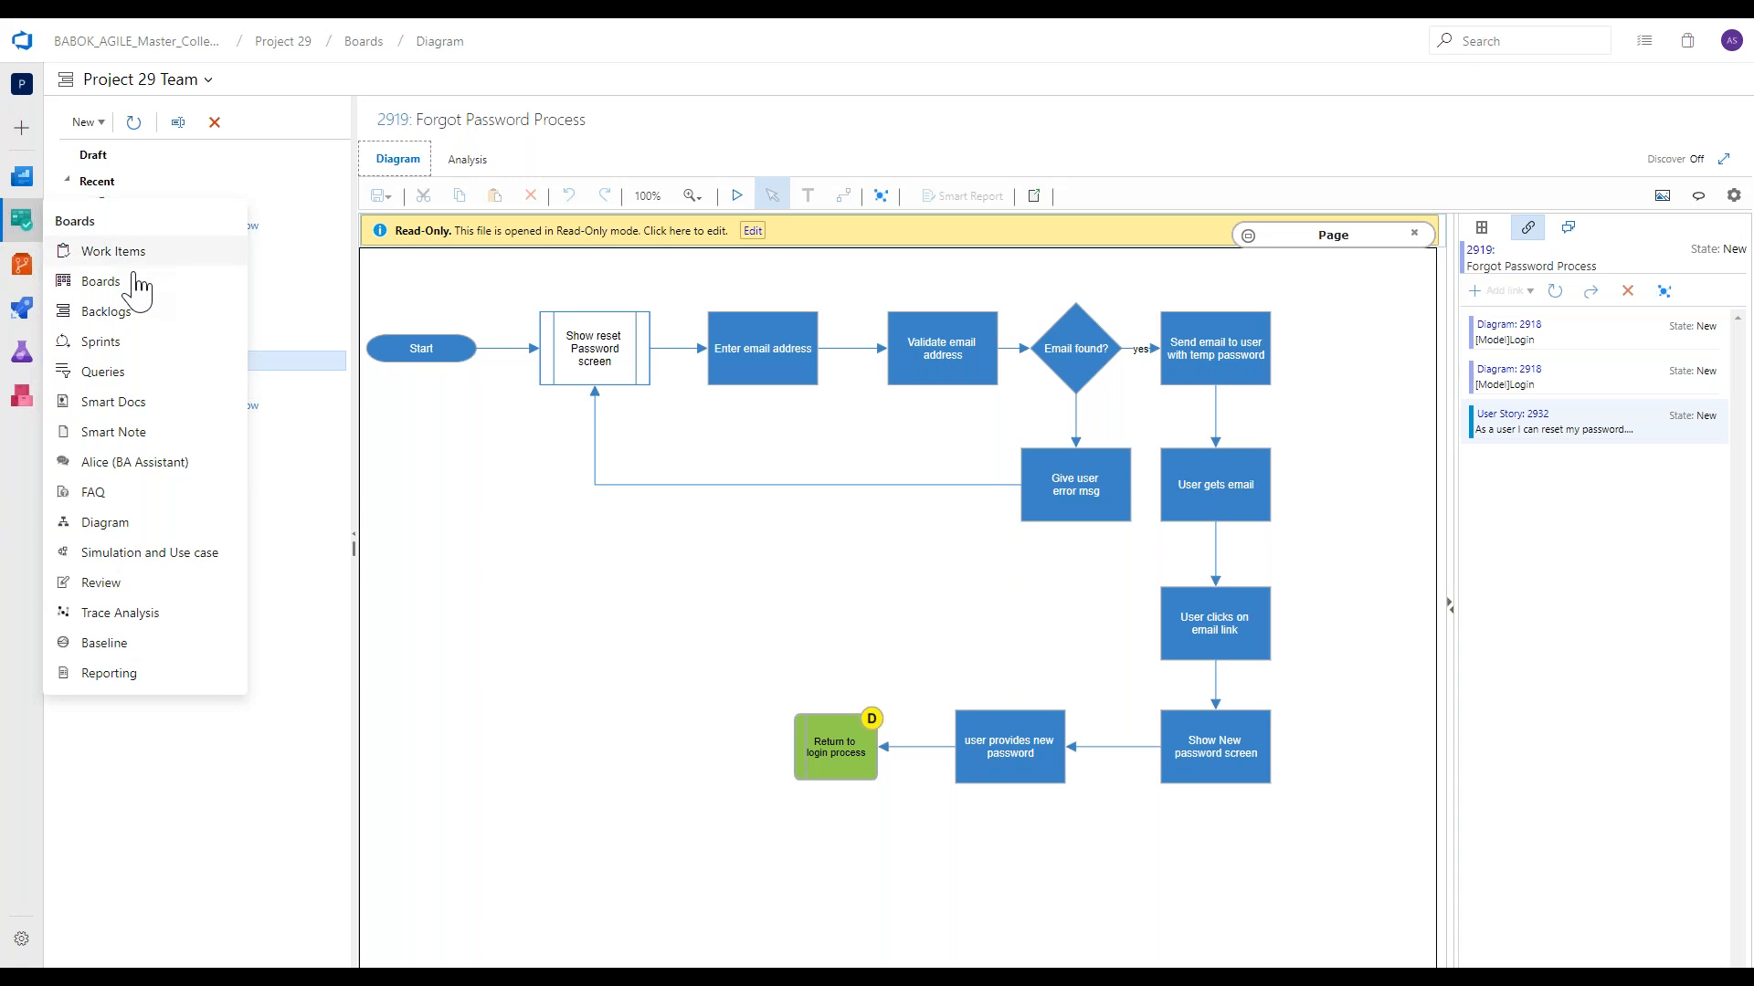
pyautogui.click(171, 403)
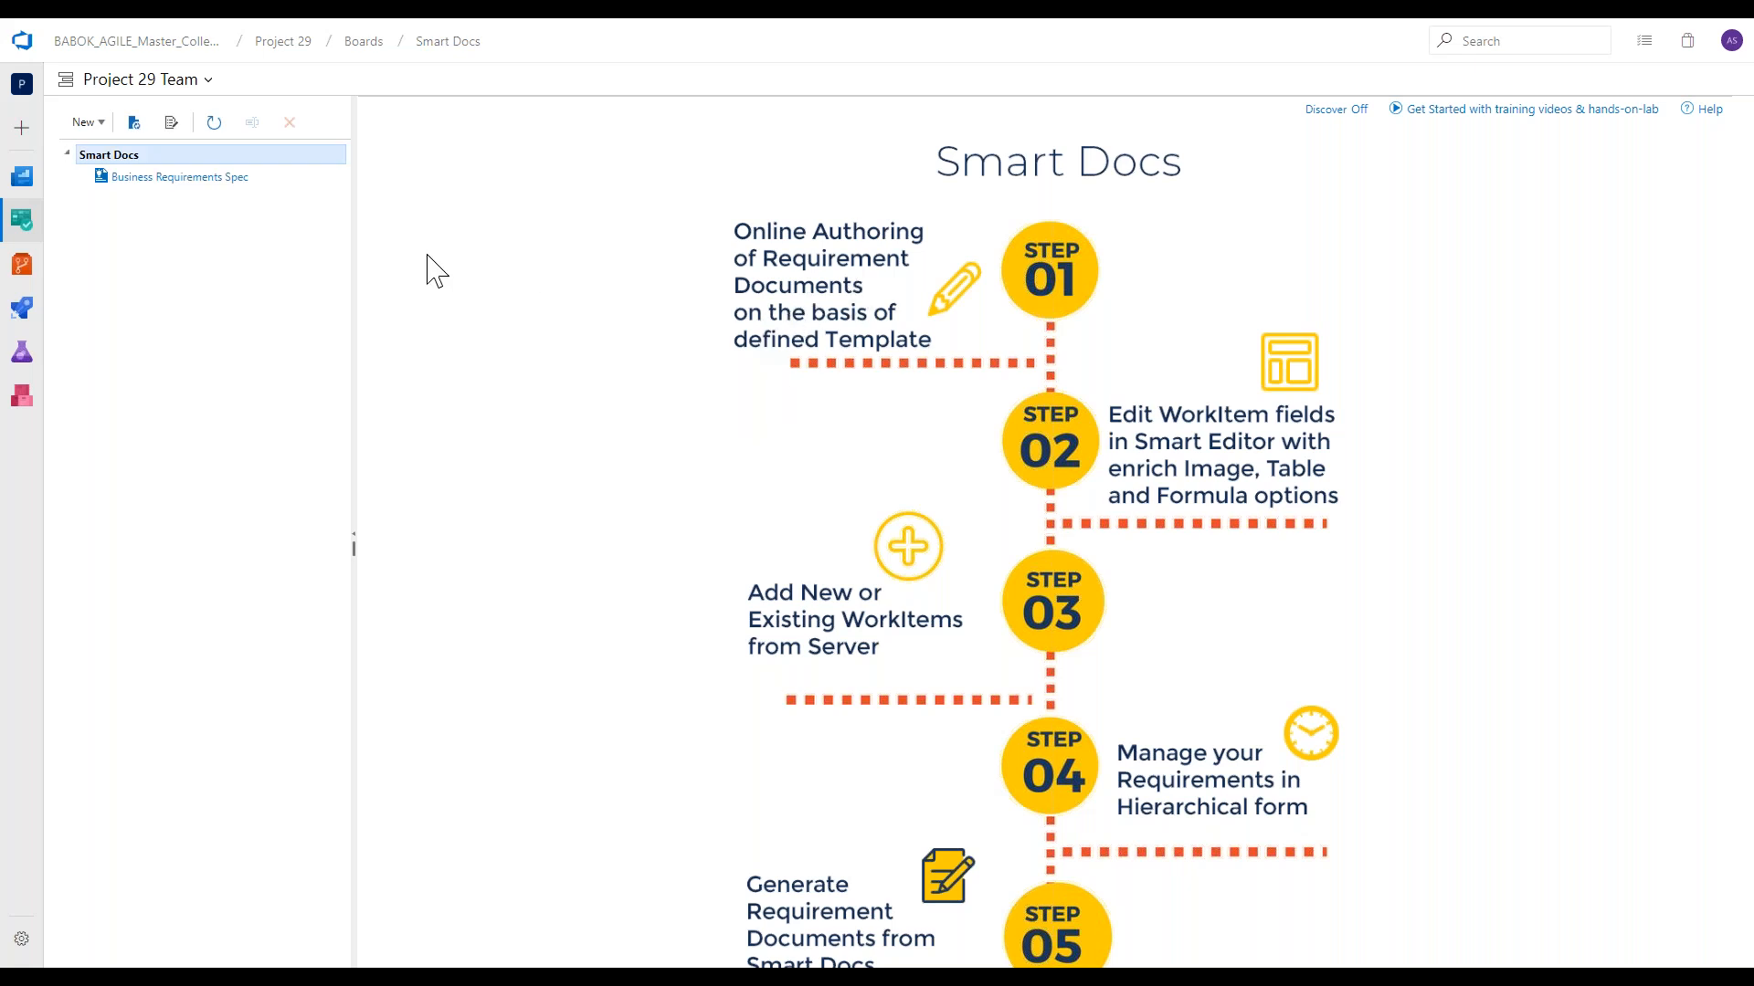
pyautogui.click(239, 194)
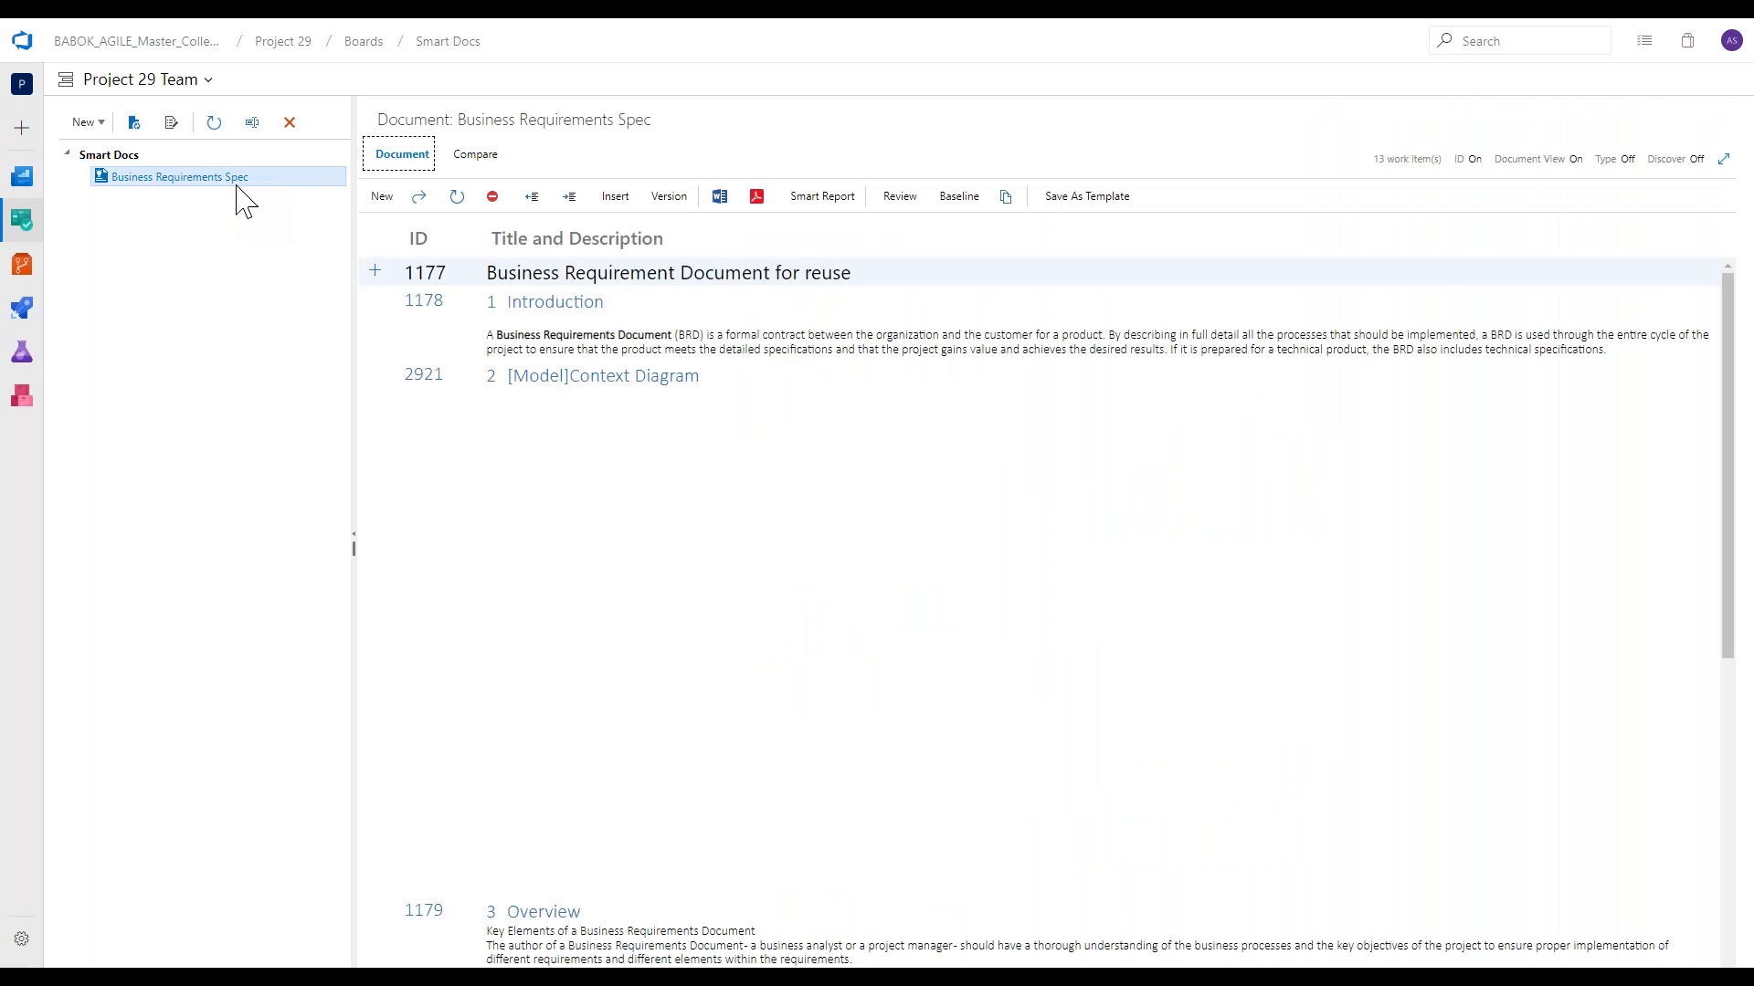
pyautogui.scroll(-1, 878, 621)
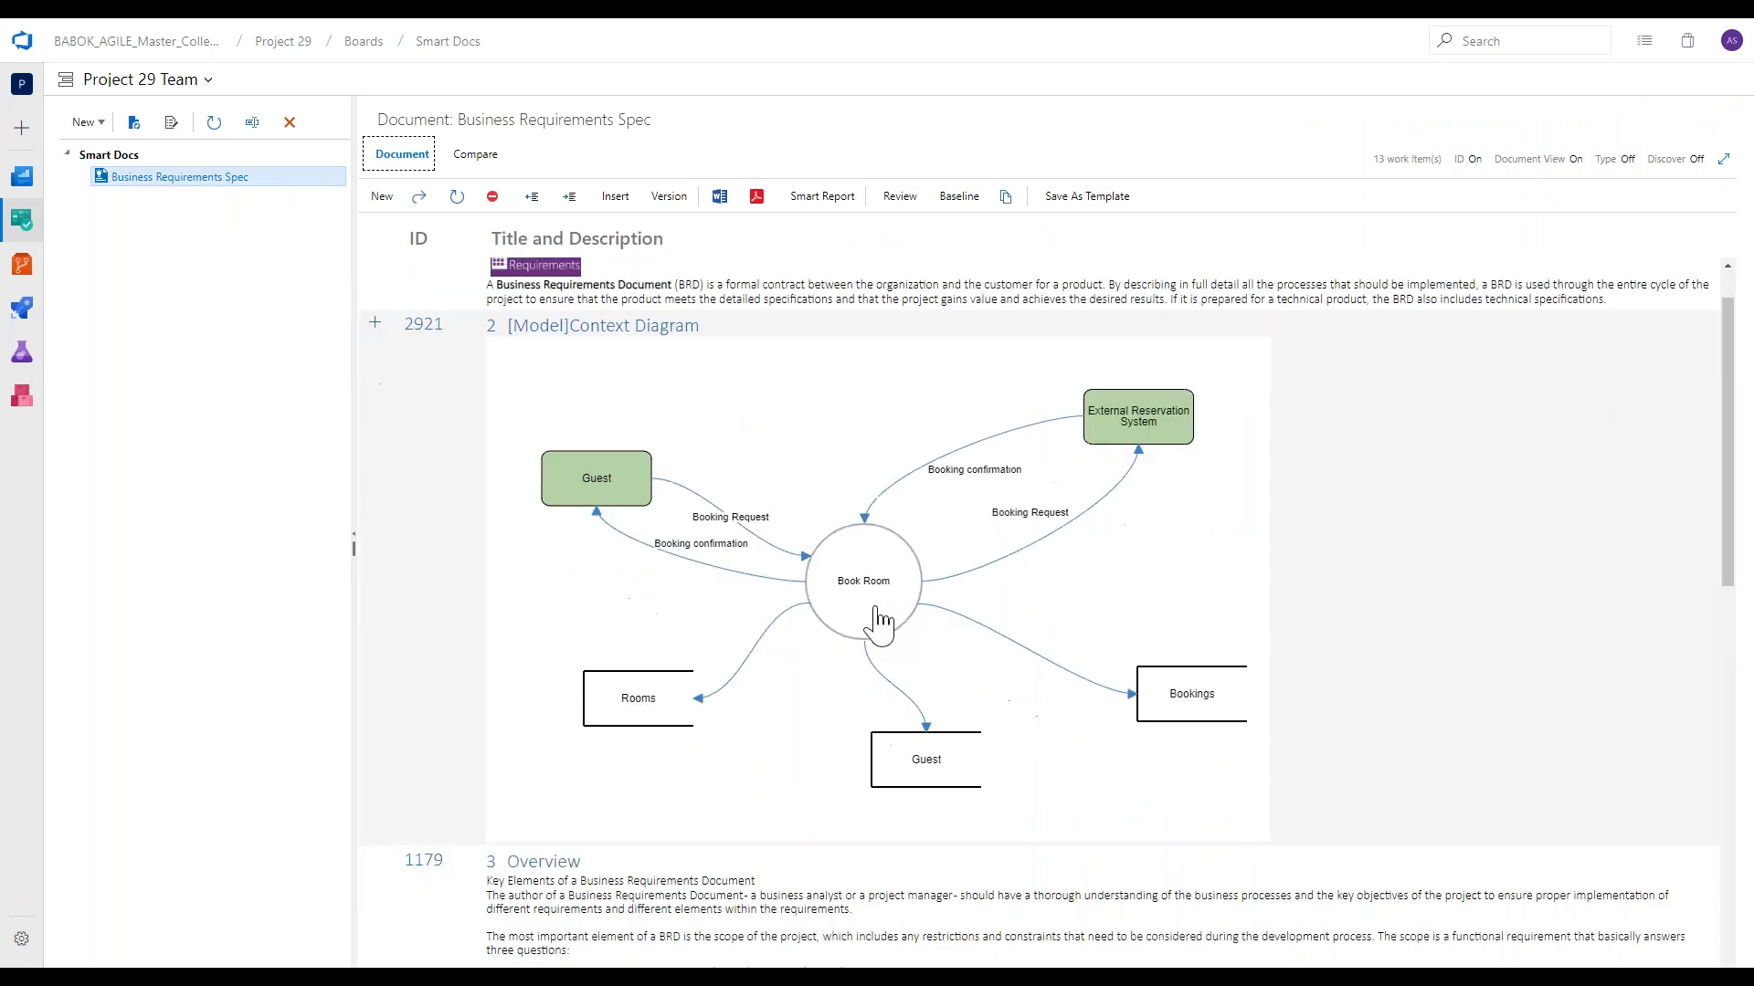
pyautogui.scroll(1, 879, 621)
pyautogui.scroll(1, 877, 624)
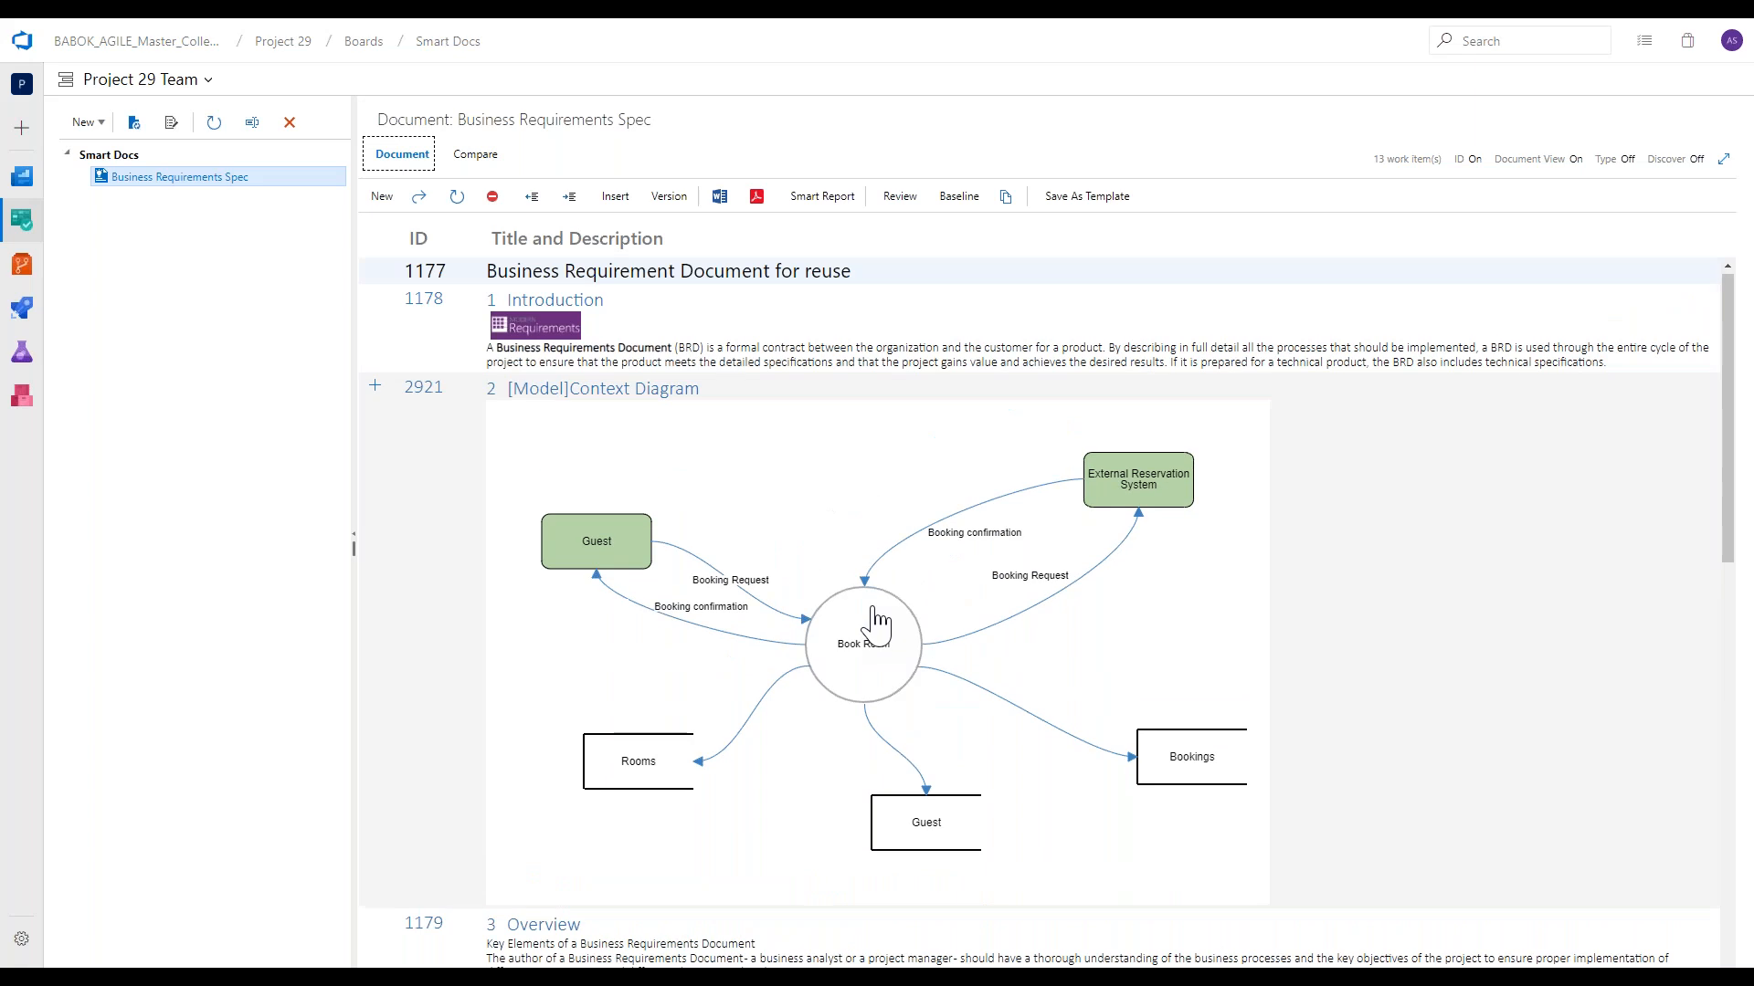
pyautogui.click(877, 624)
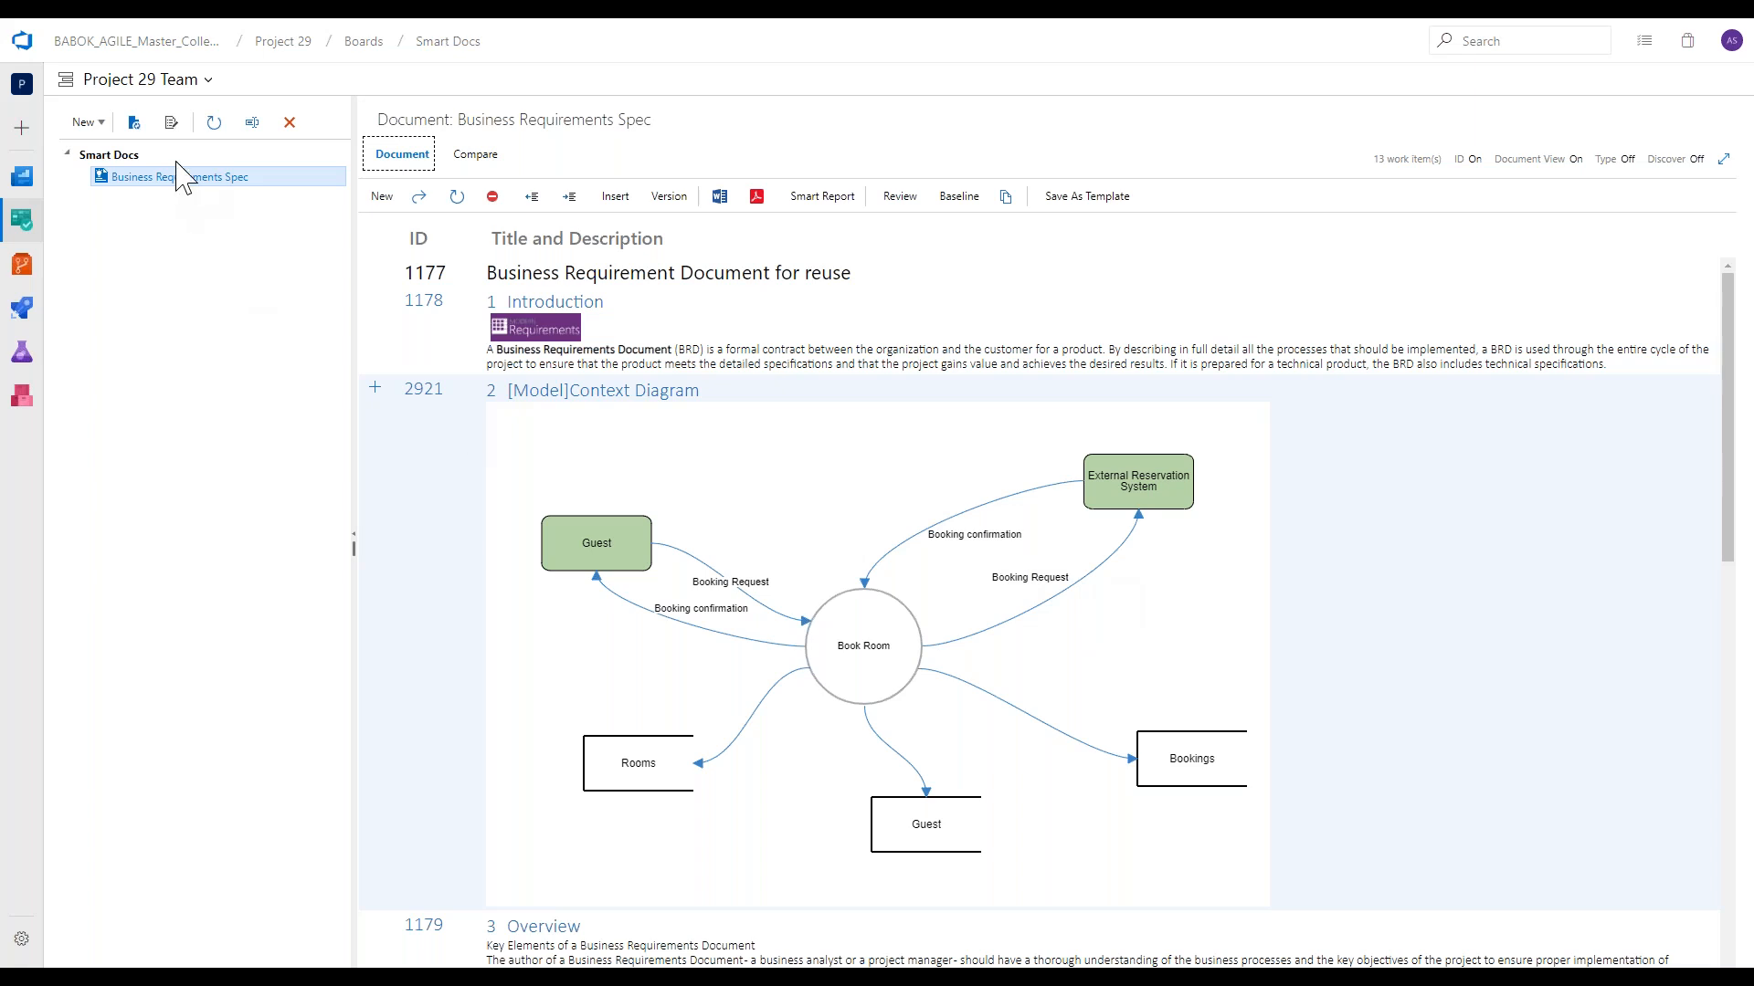
# Inspect the [Model]Diagram element and its available work item types in the Meta Template Designer, keeping [Model]Diagram, and close the designer.
pyautogui.click(172, 124)
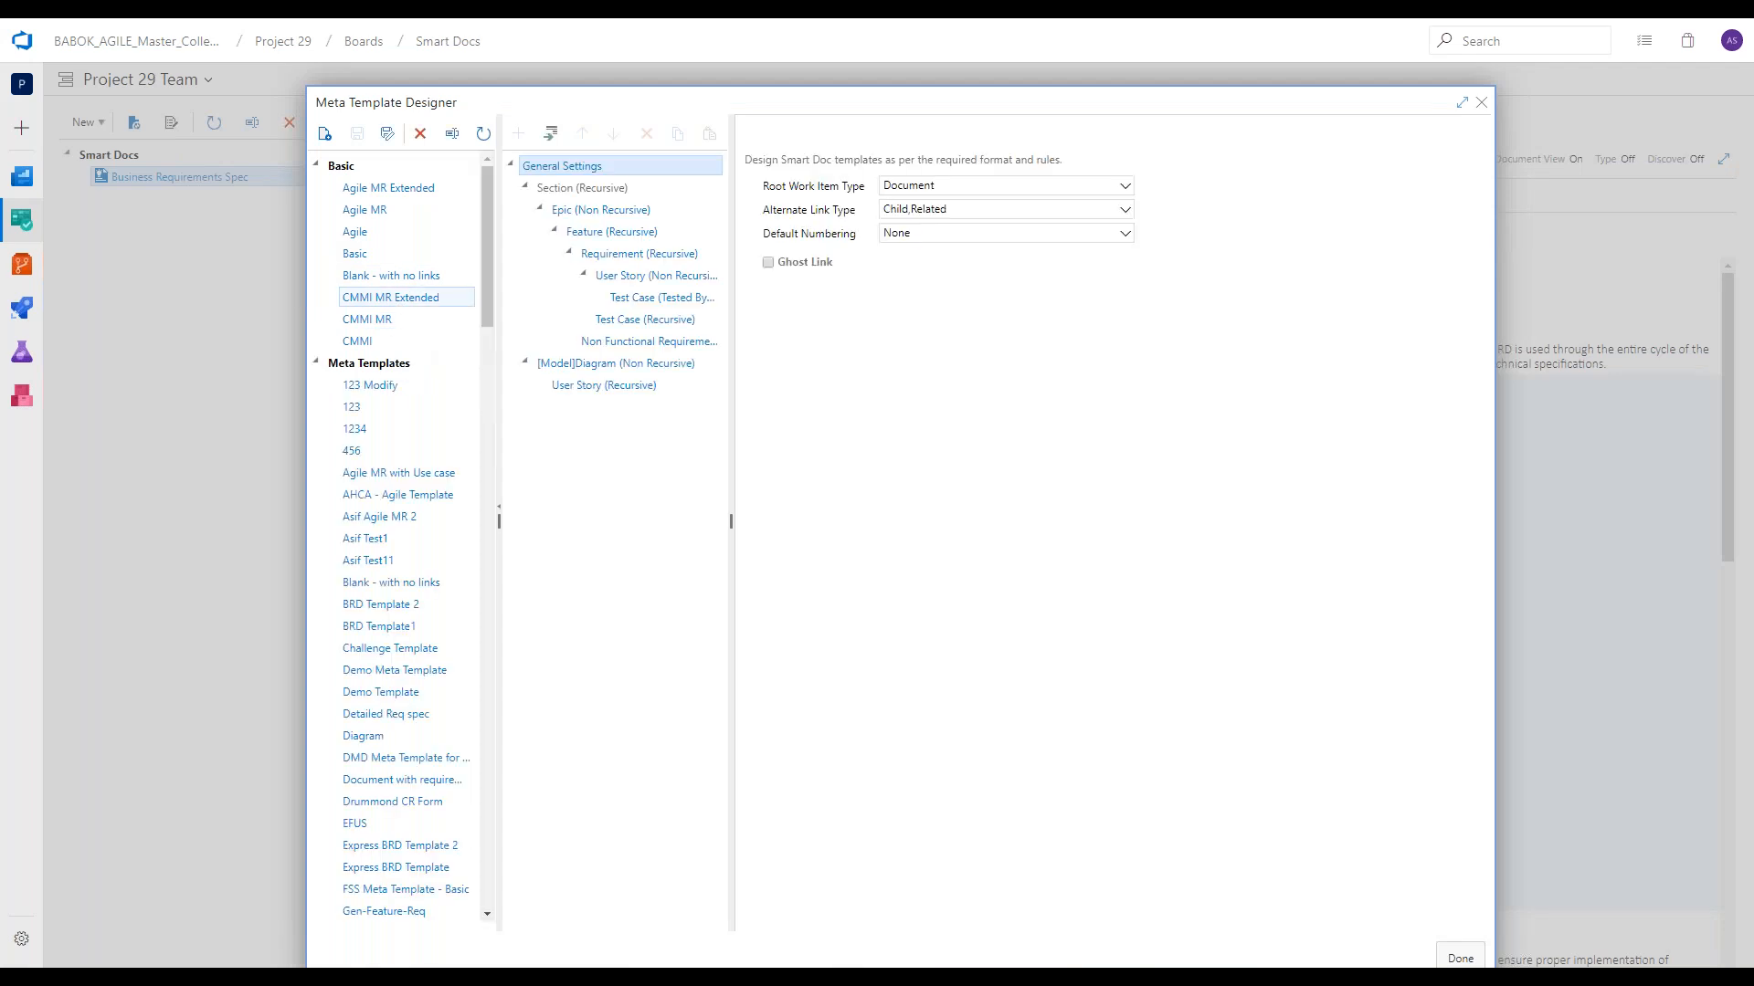
pyautogui.click(554, 362)
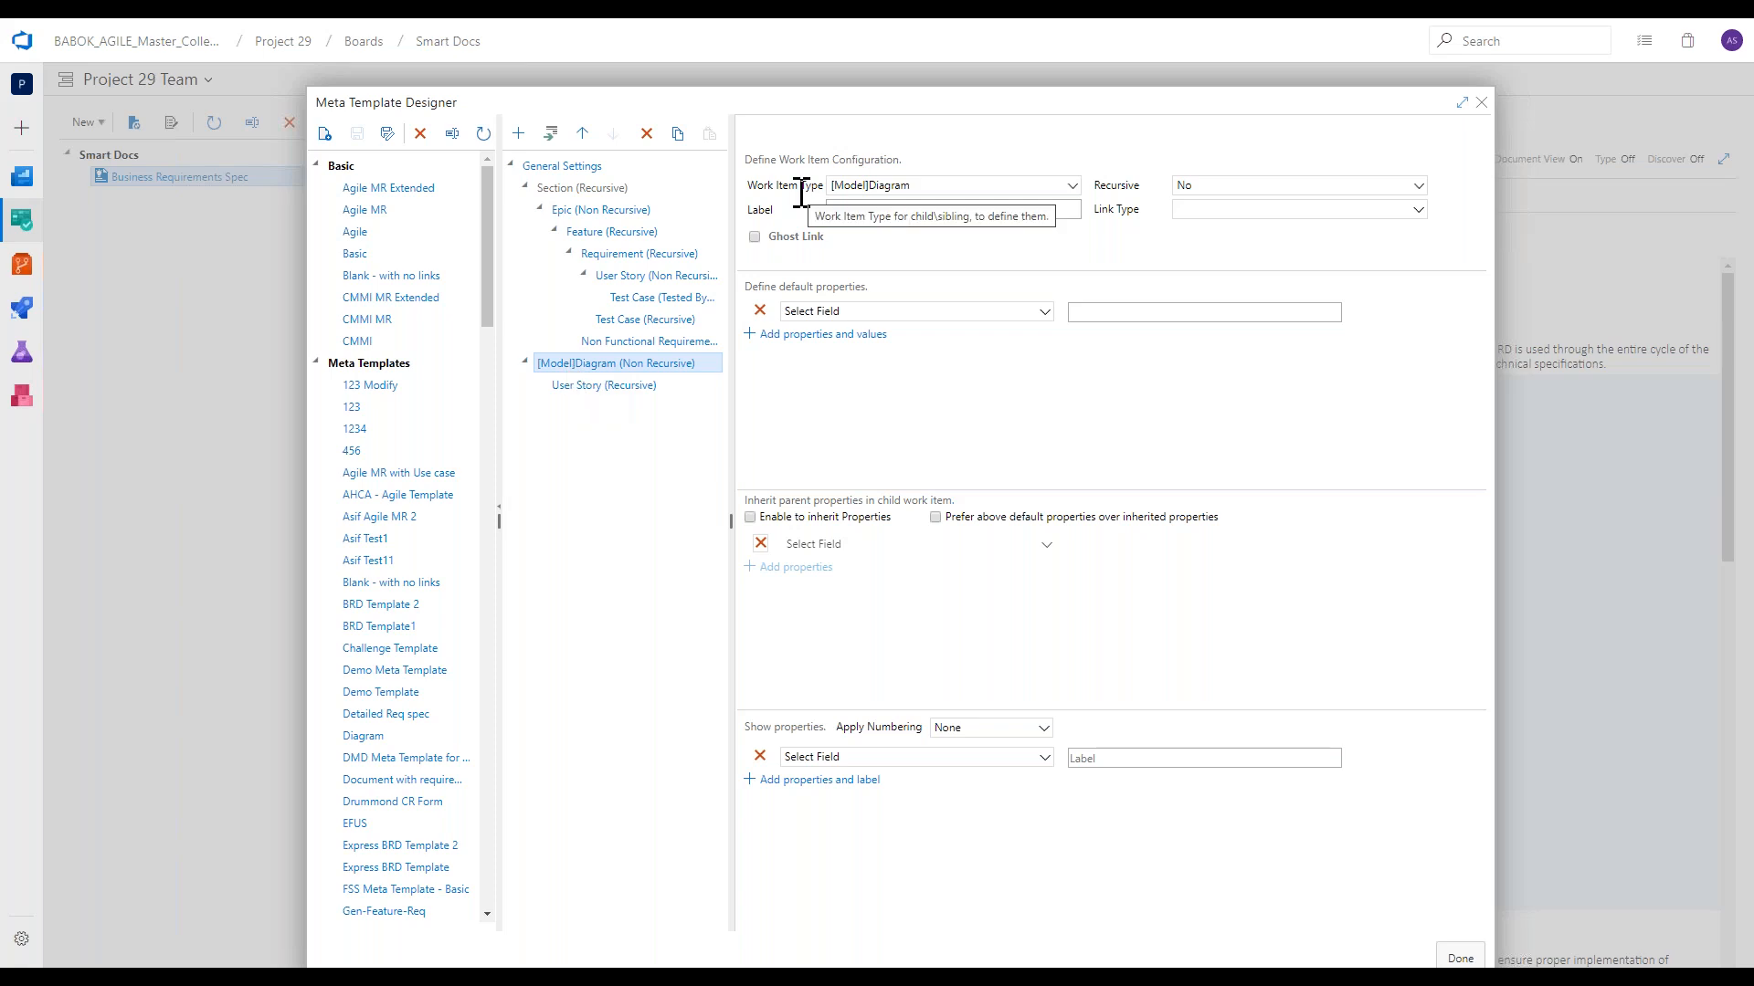
pyautogui.click(835, 188)
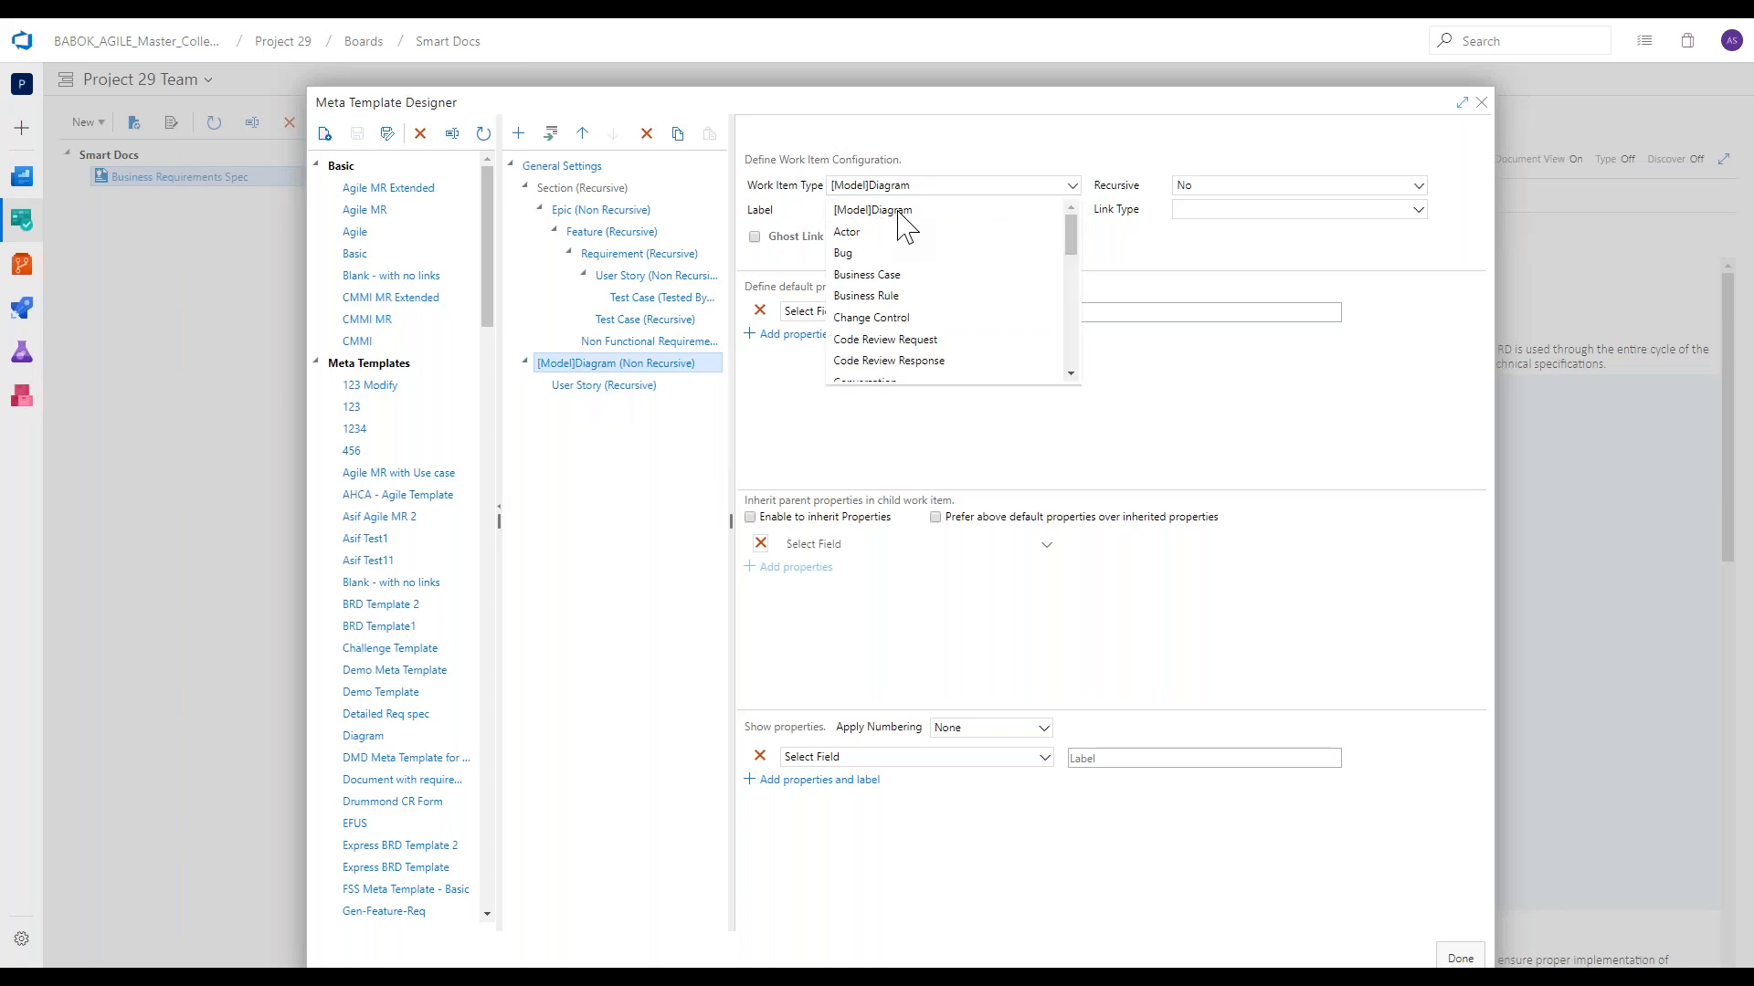
pyautogui.scroll(-10, 899, 223)
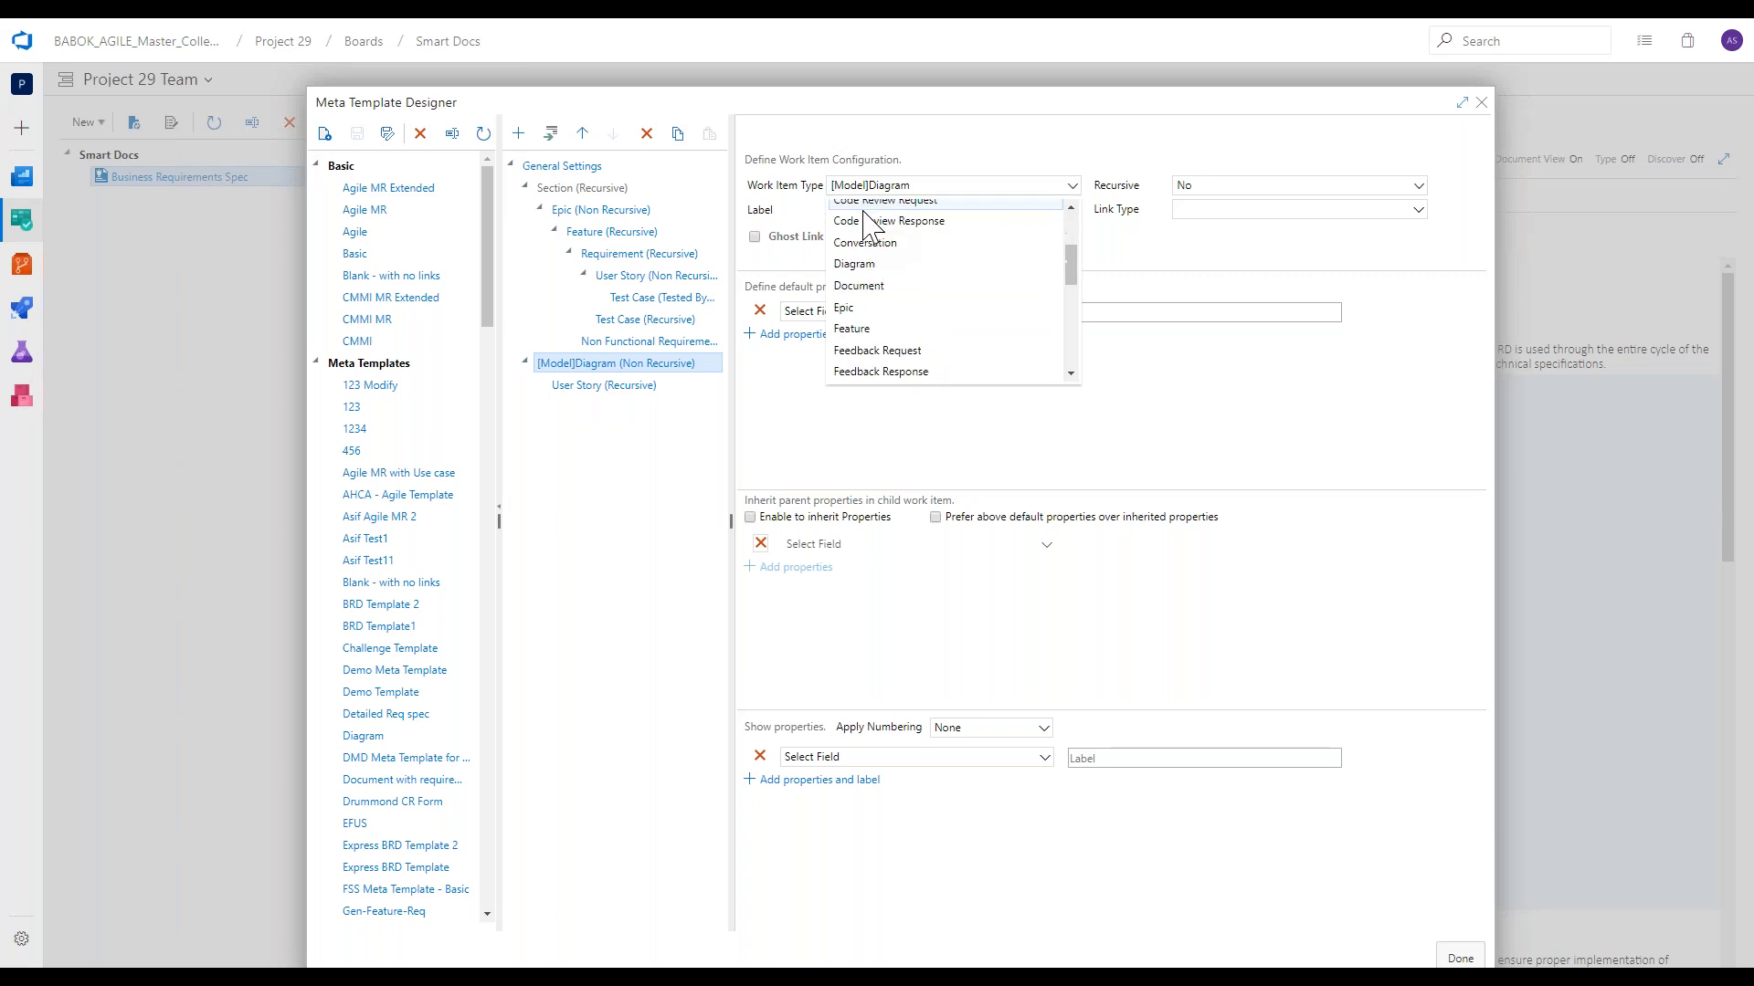
pyautogui.scroll(5, 859, 233)
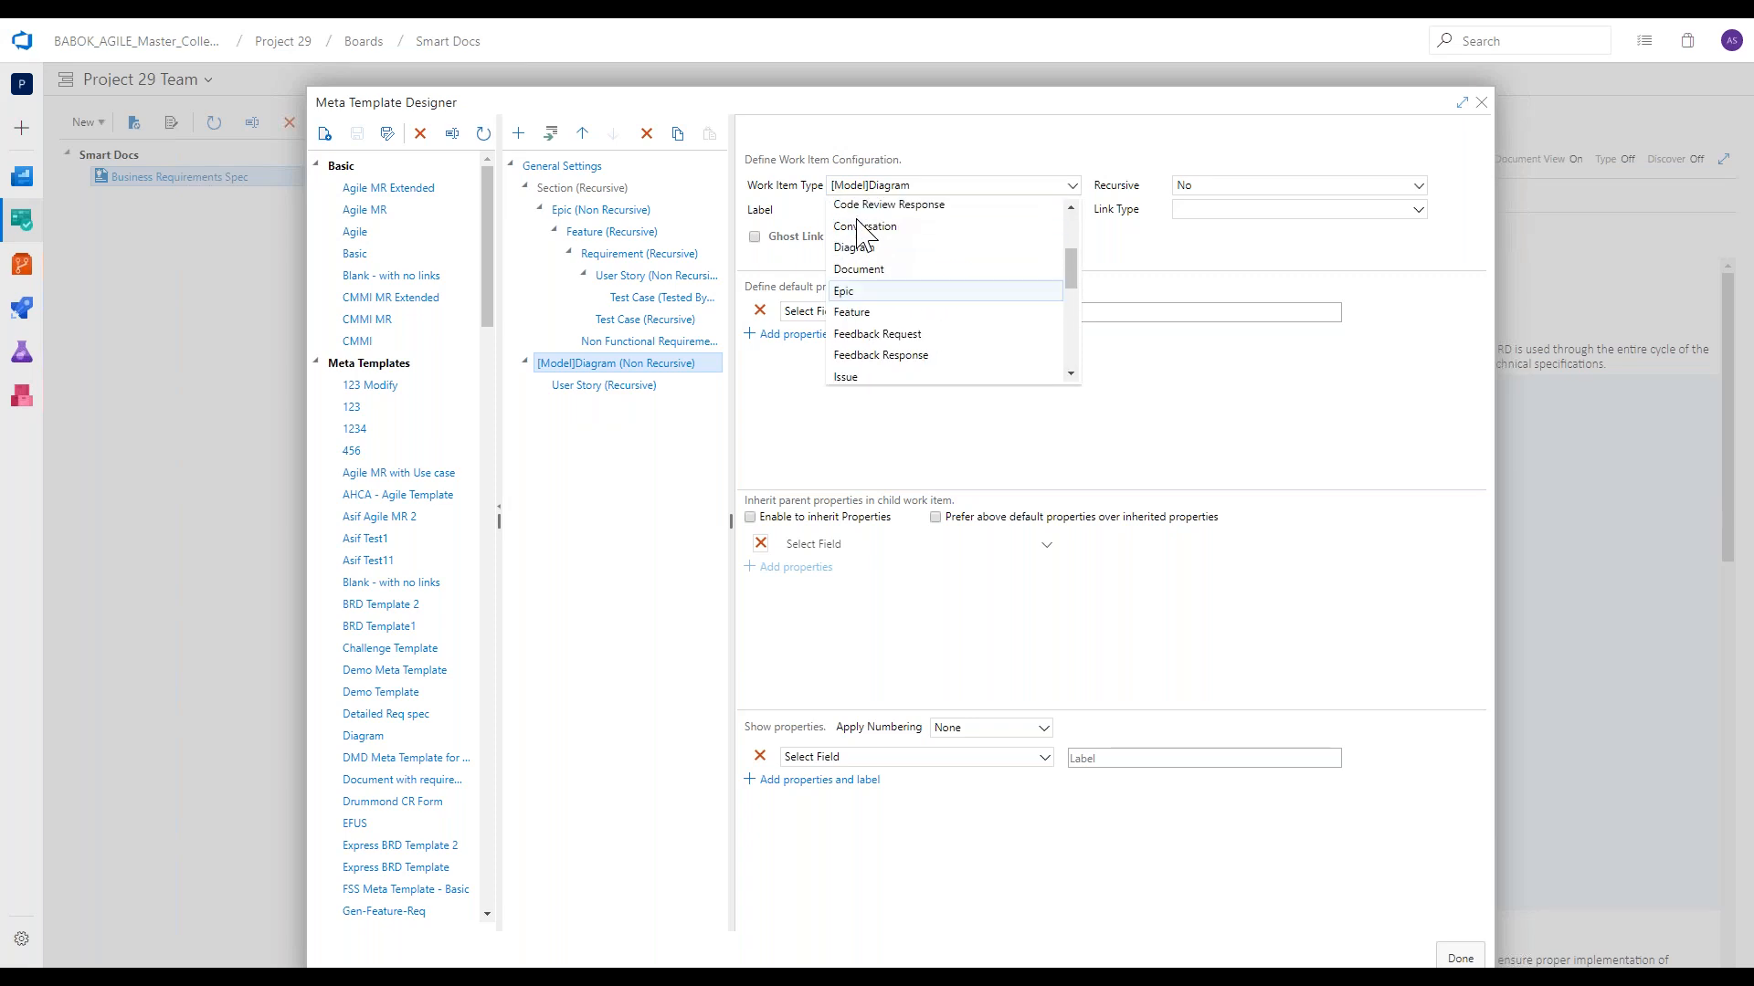
pyautogui.scroll(4, 874, 274)
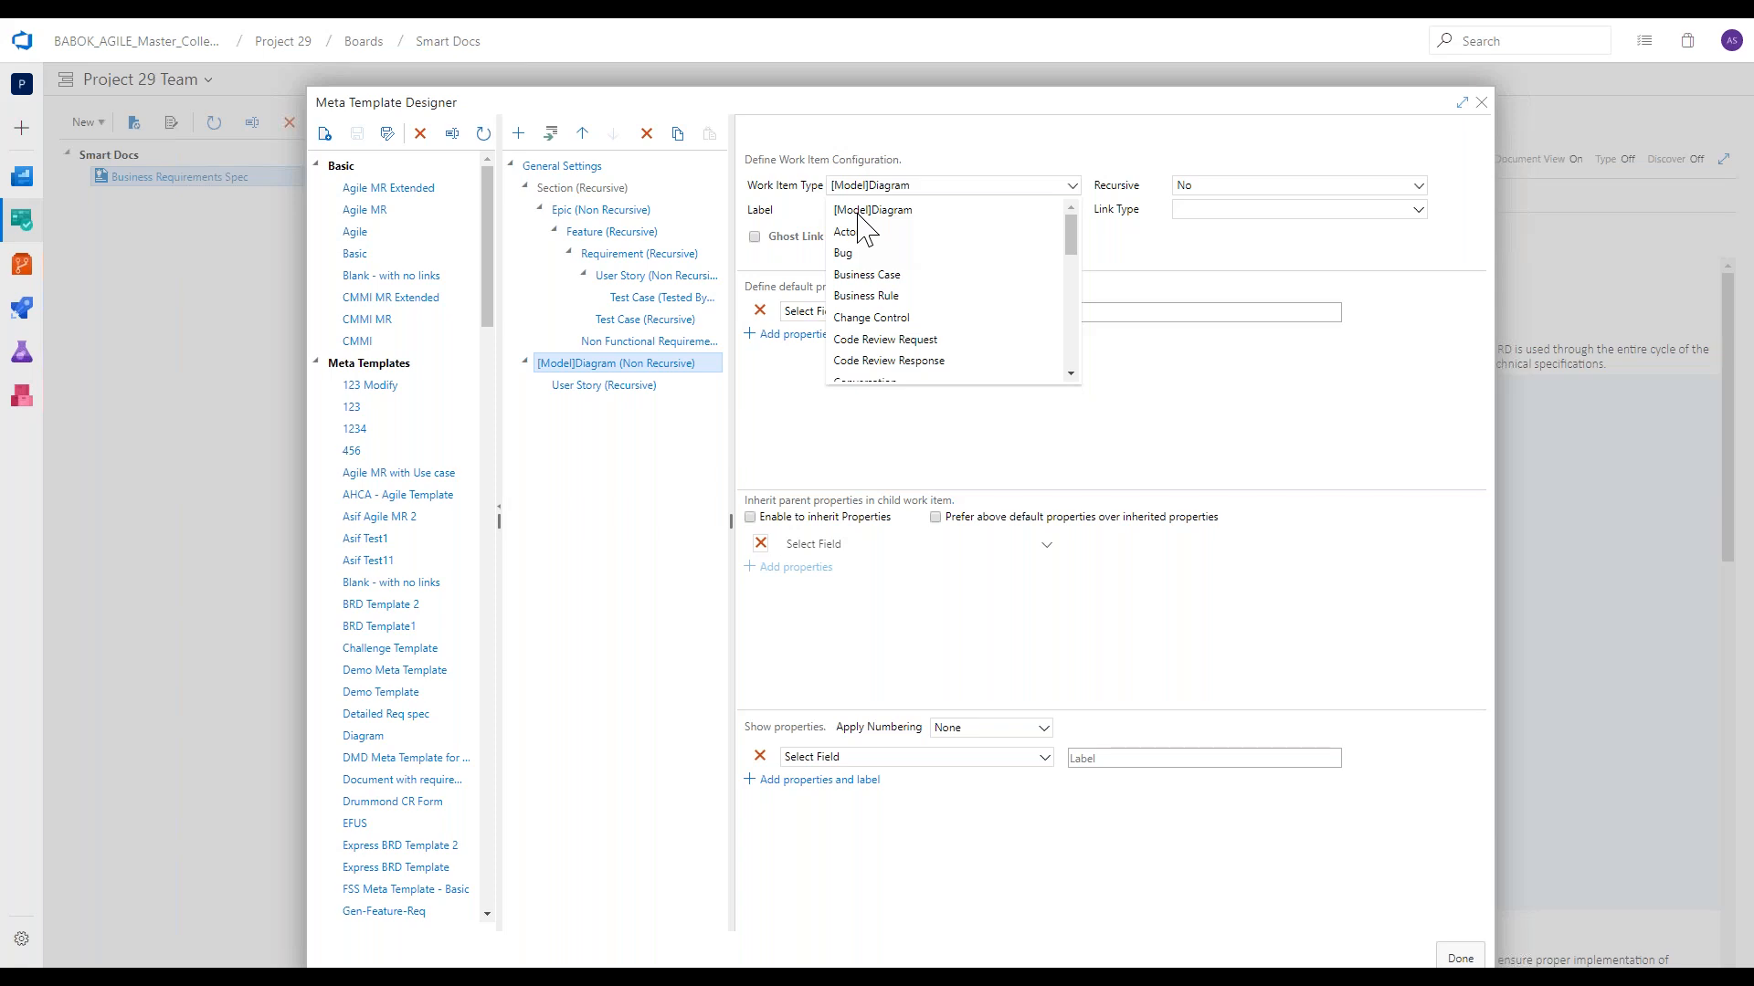
pyautogui.click(858, 215)
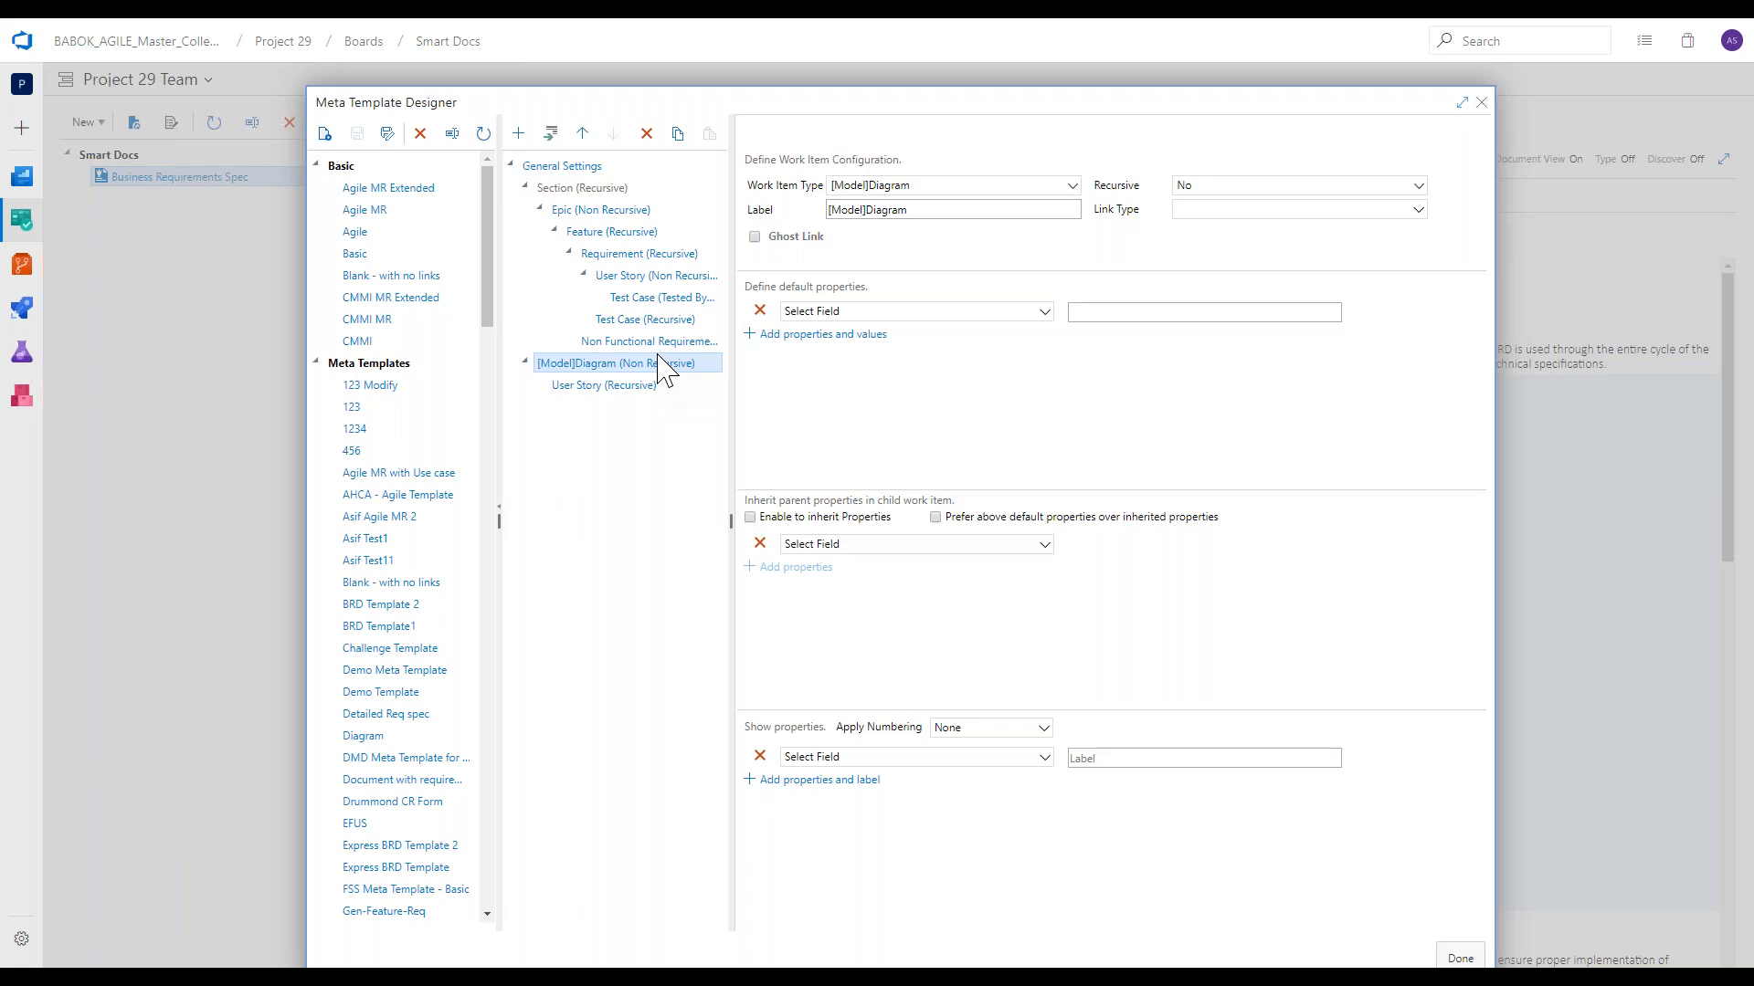
pyautogui.click(1480, 105)
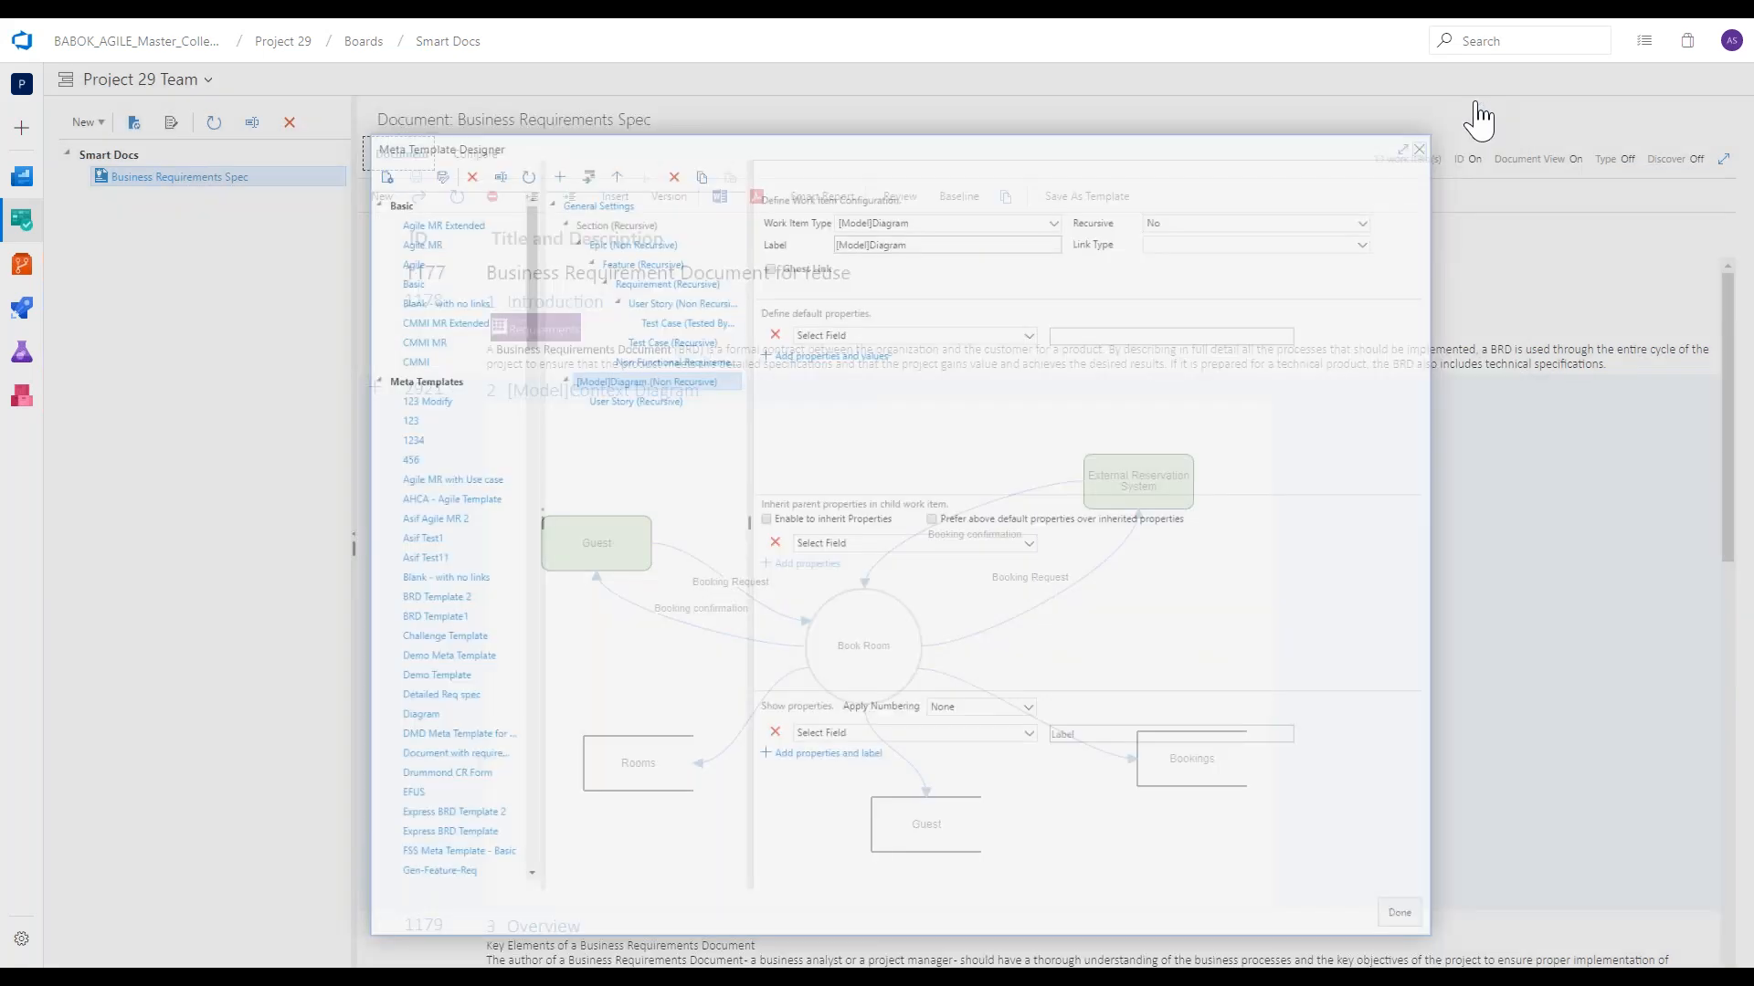
# With Document View off, add a top-level [Model]Diagram titled "Some diagram" and place it between Overview and In scope.
pyautogui.click(1572, 161)
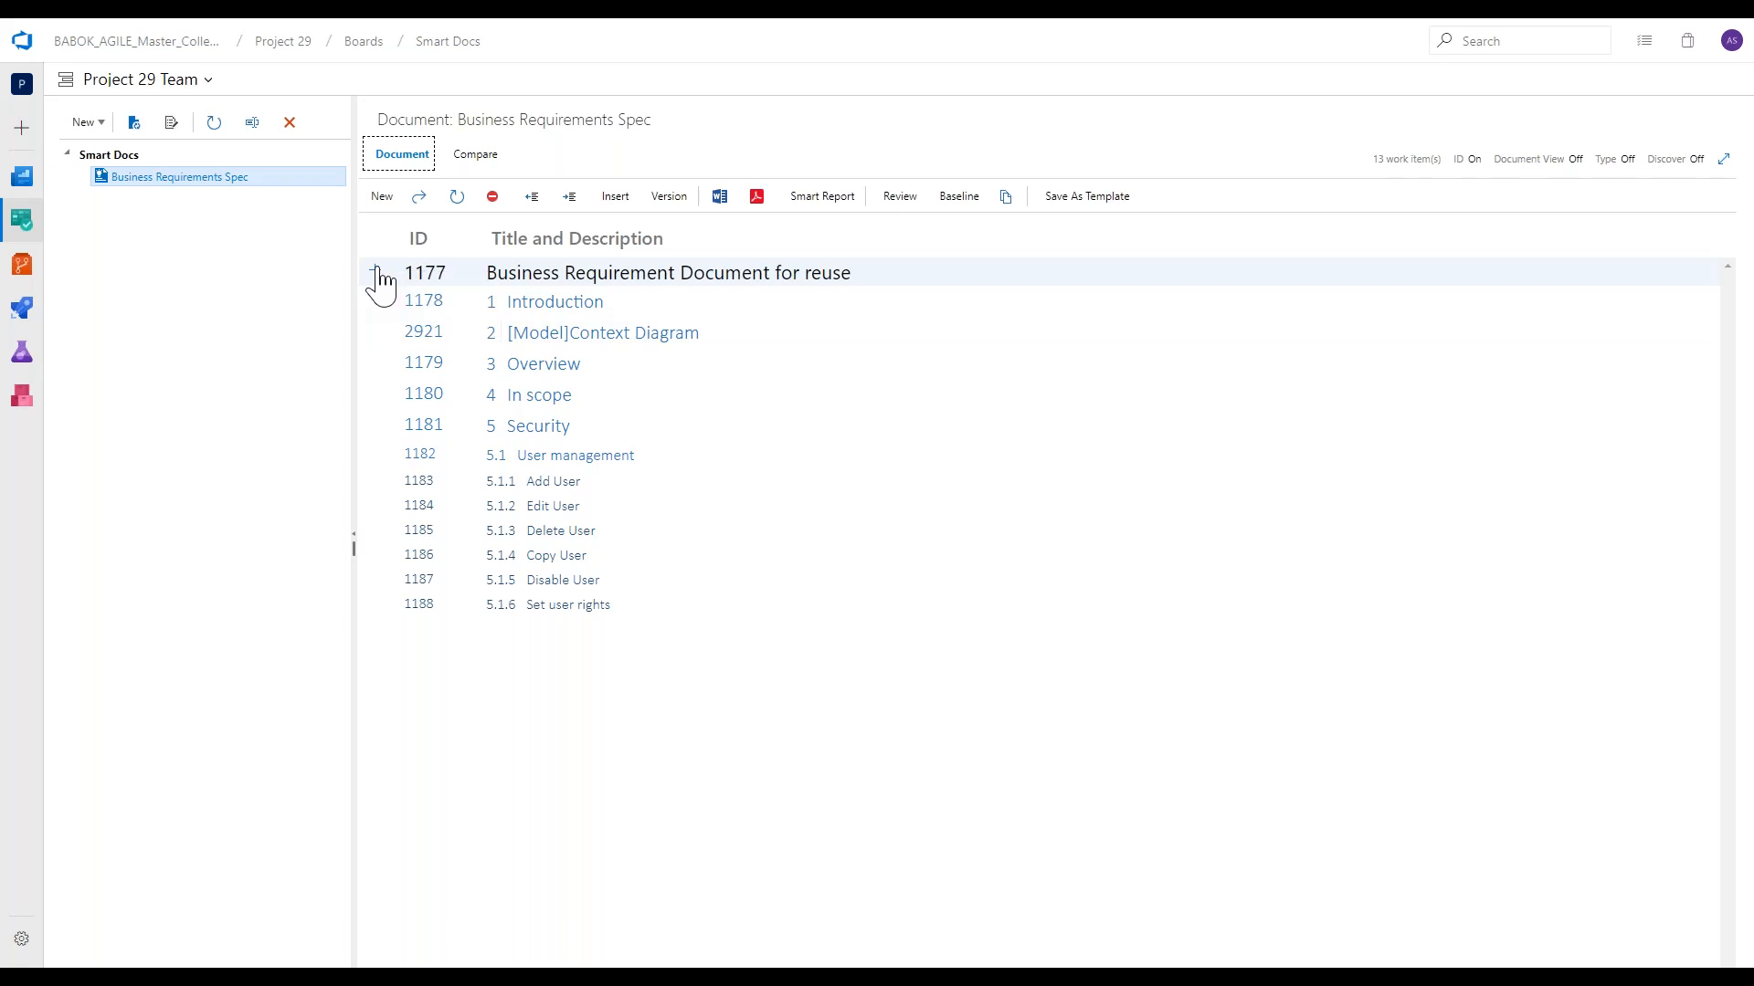
pyautogui.moveTo(375, 274)
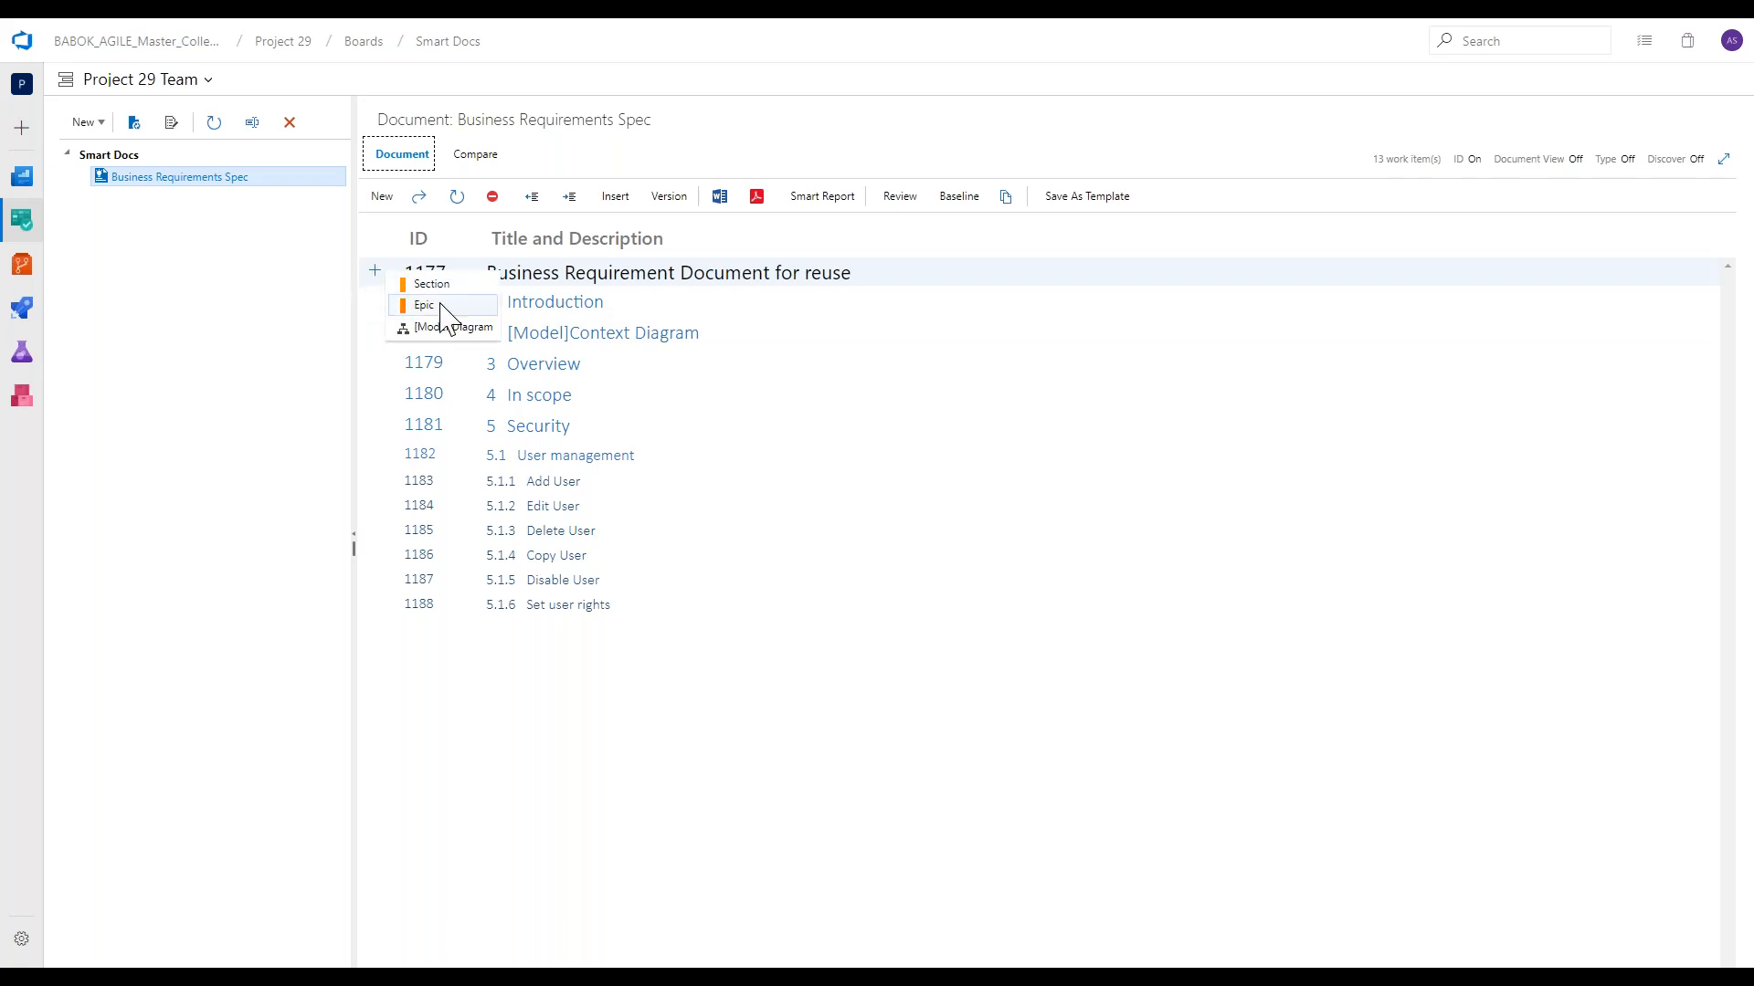
pyautogui.click(443, 326)
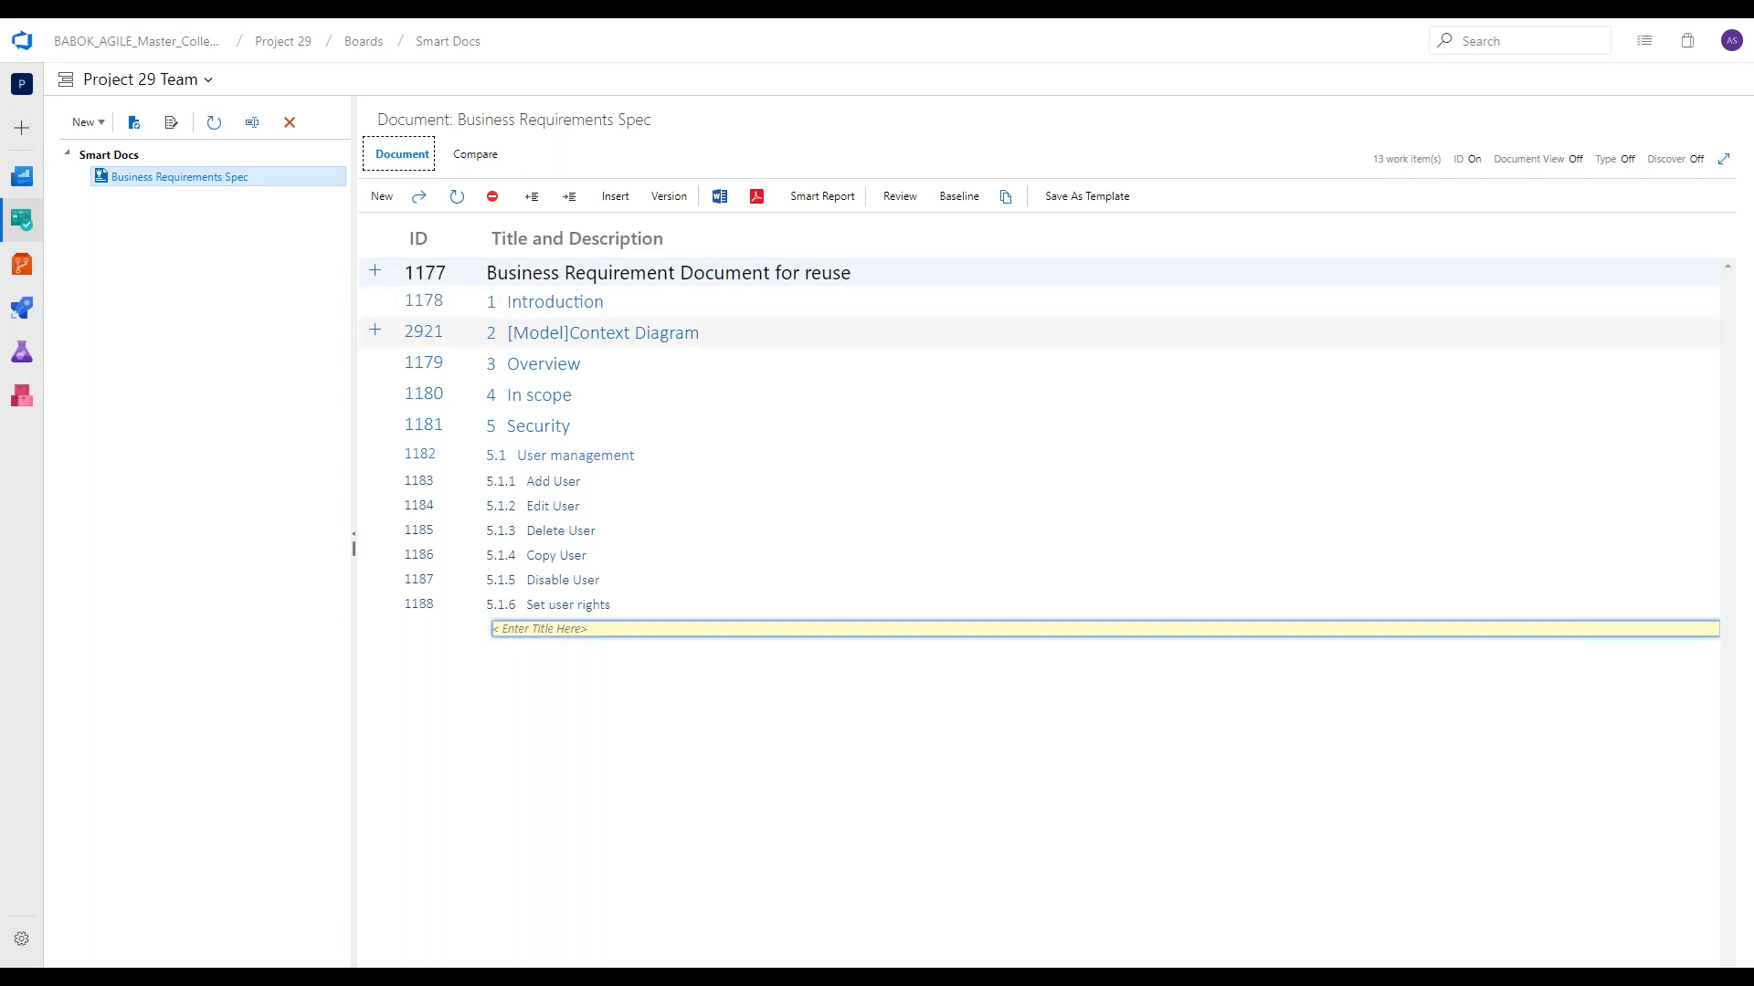
pyautogui.write('Some diagram')
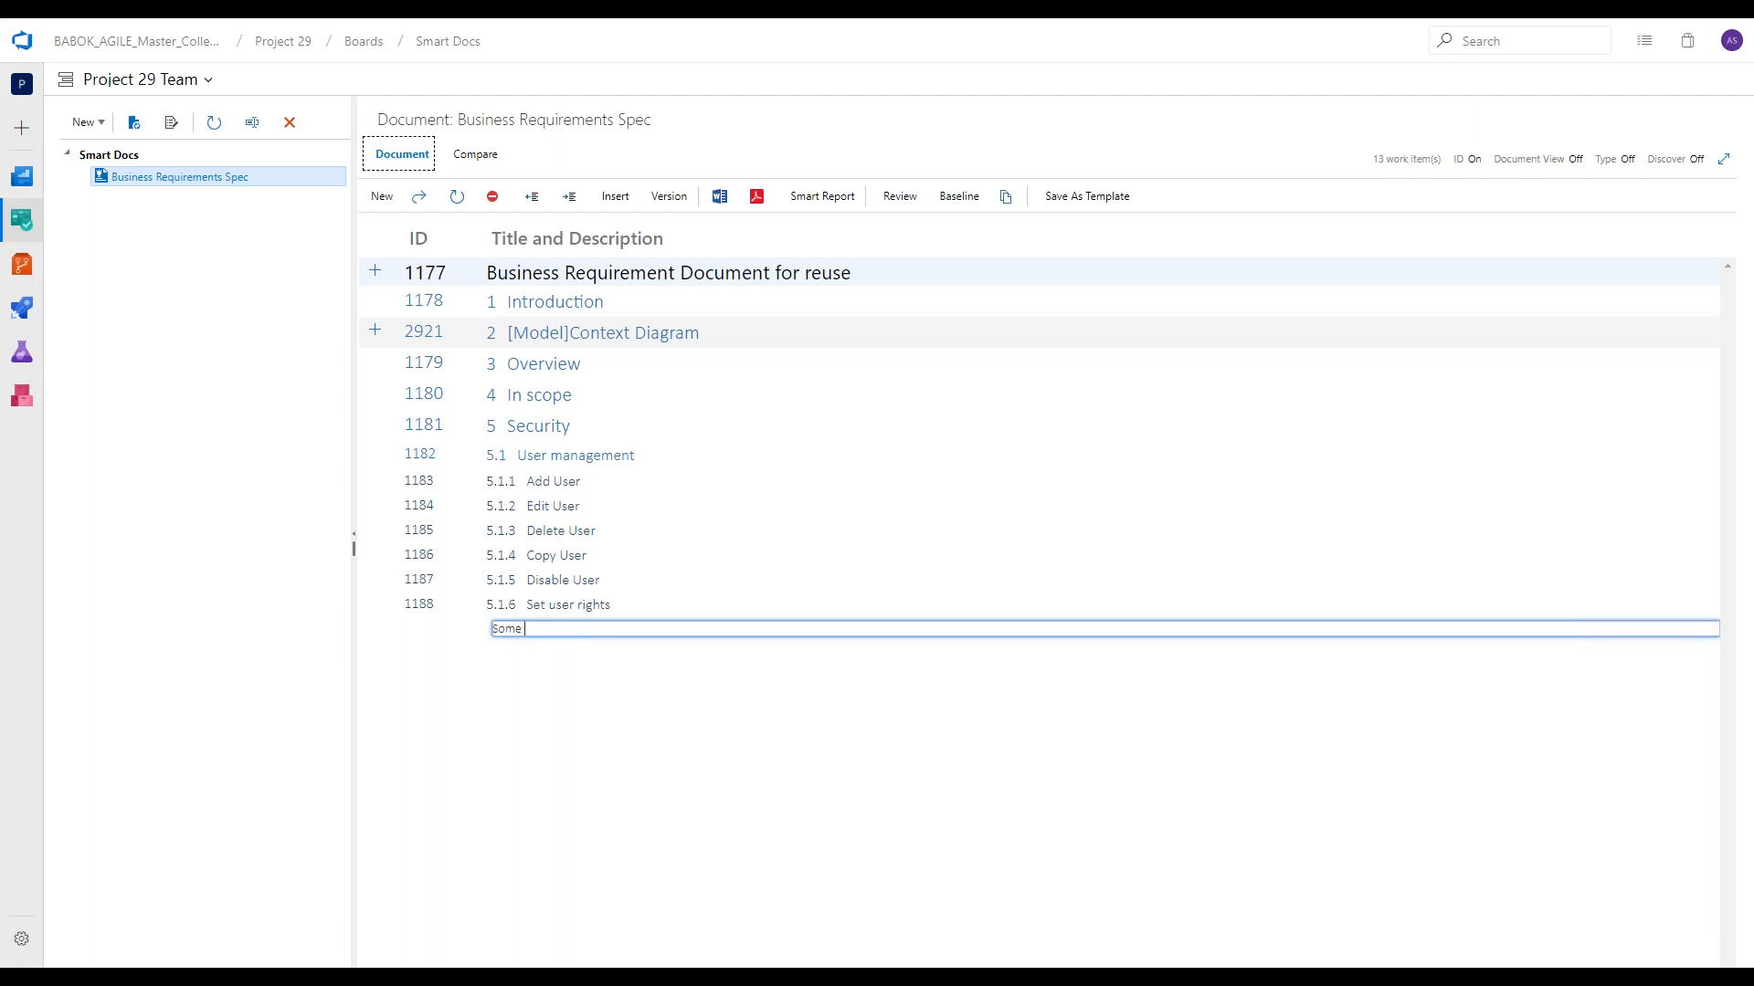
pyautogui.press('Return')
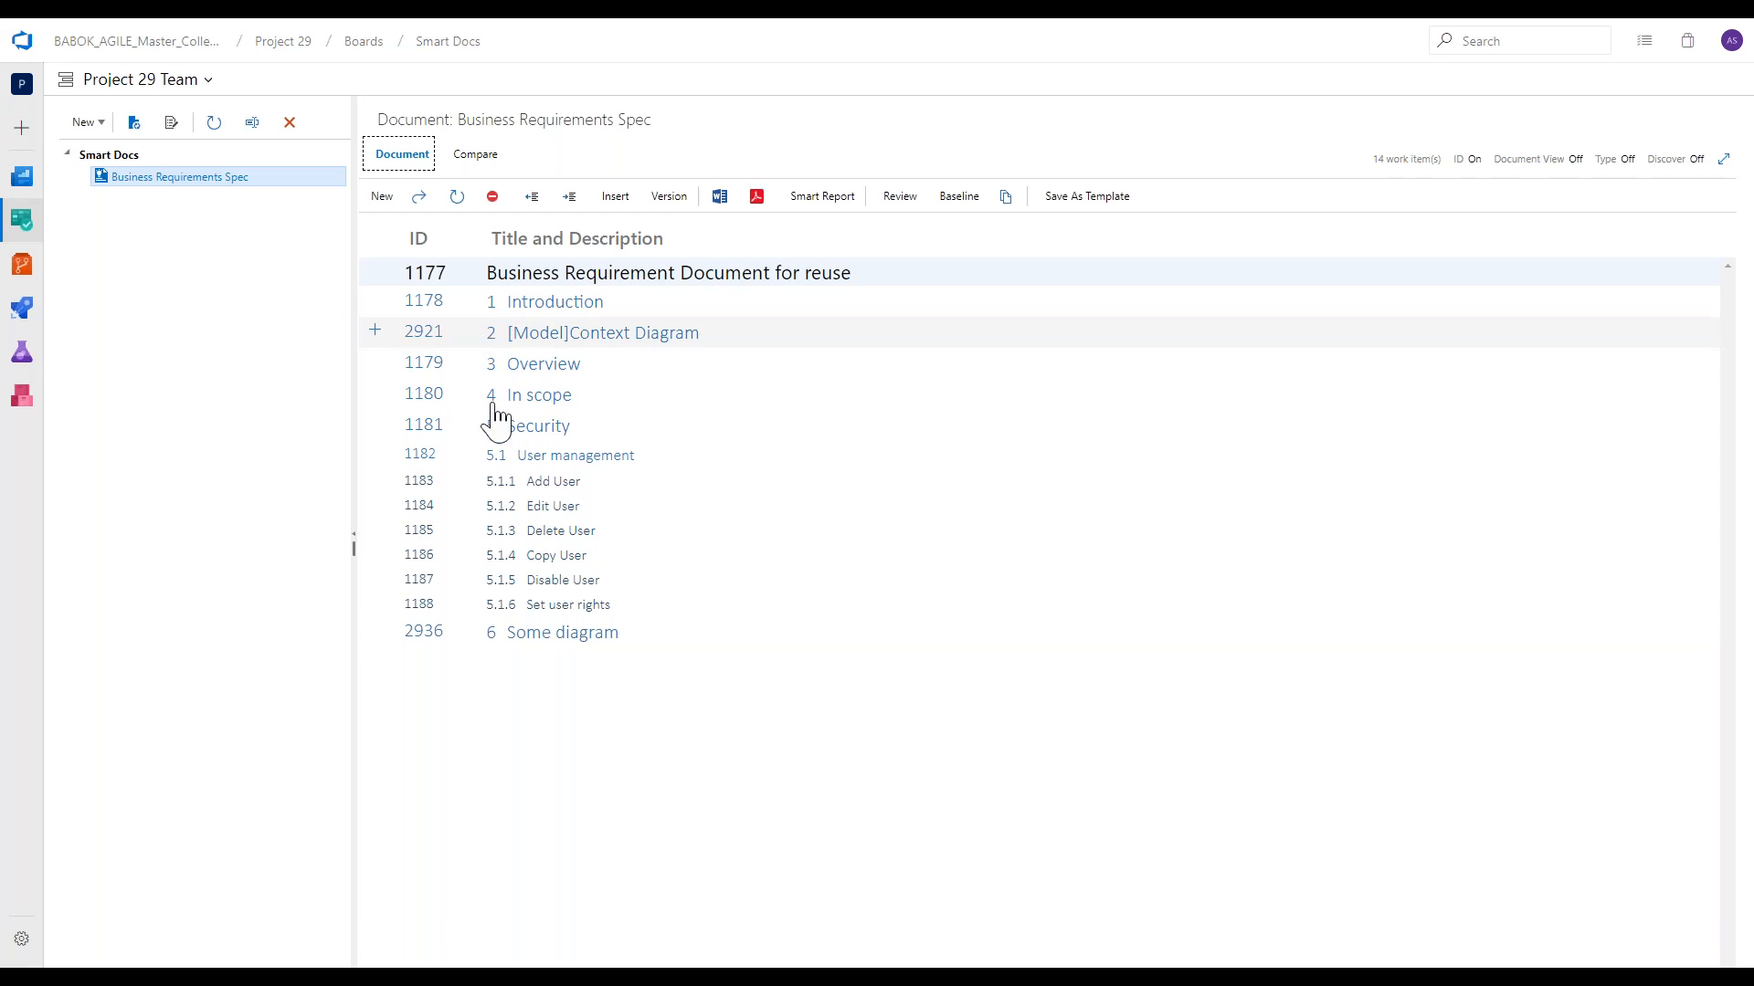
pyautogui.moveTo(409, 646); pyautogui.dragTo(435, 398)
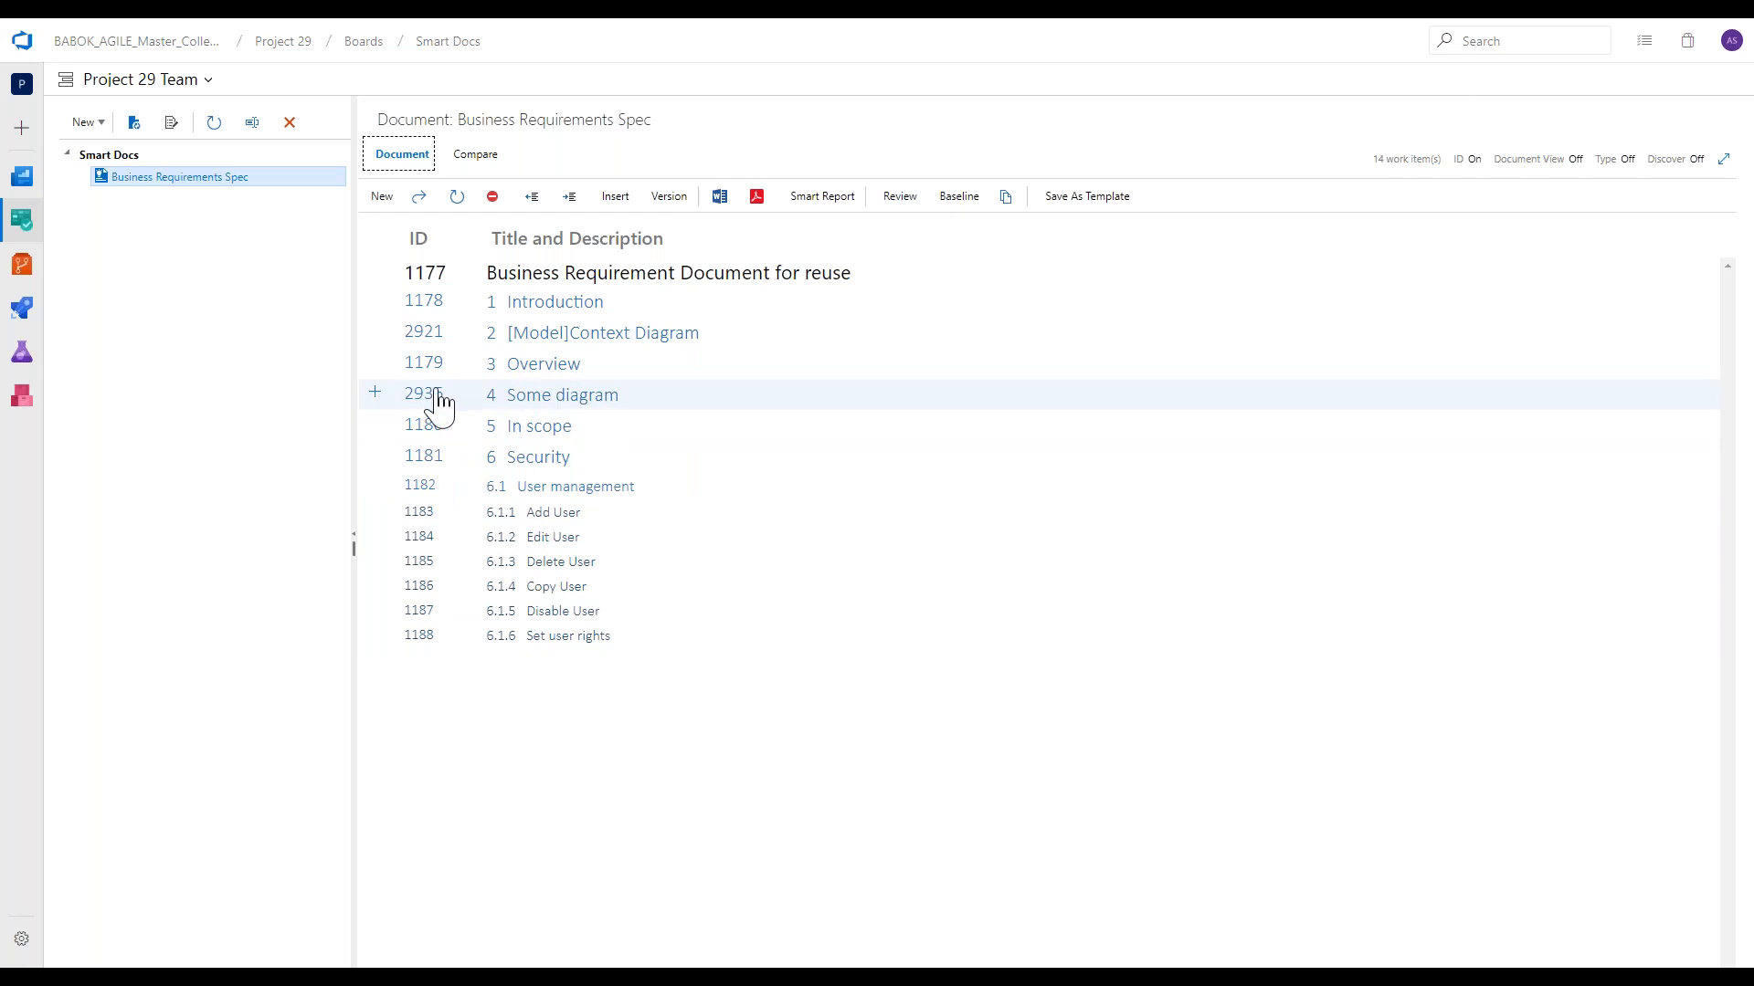
# Open Some diagram and build a connected Basic Flowchart row of a Start/End, a Process and a Decision shape.
pyautogui.click(438, 393)
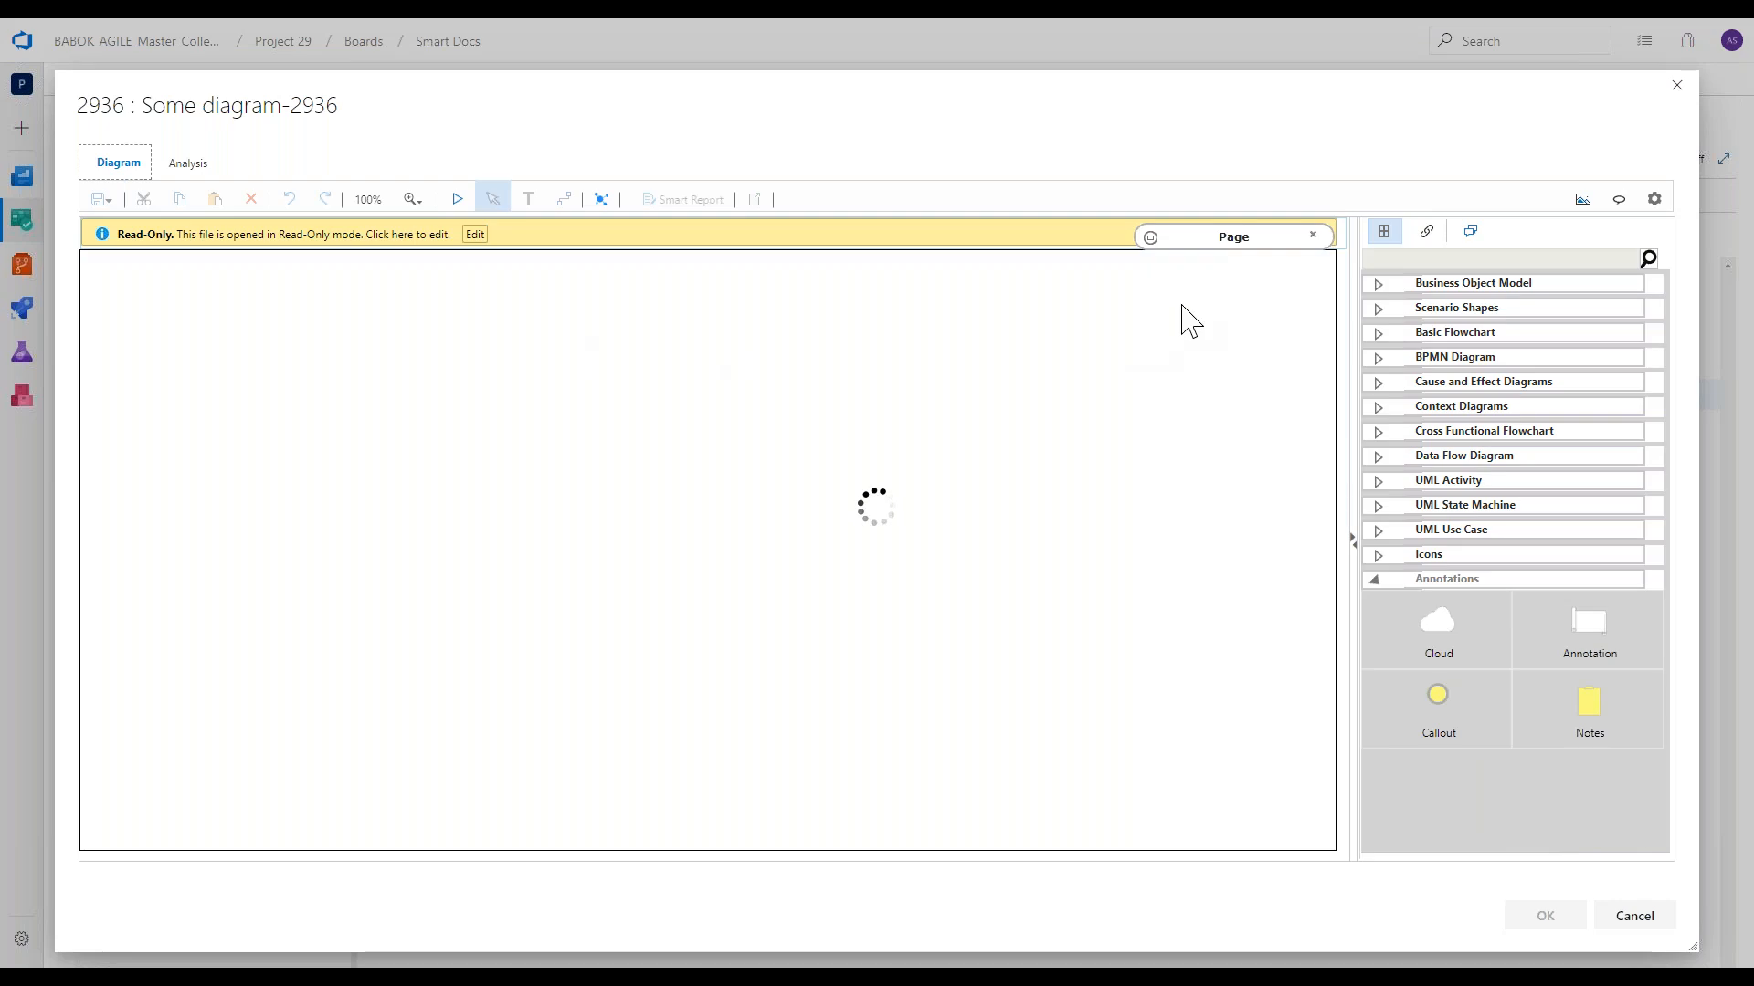
pyautogui.click(1462, 333)
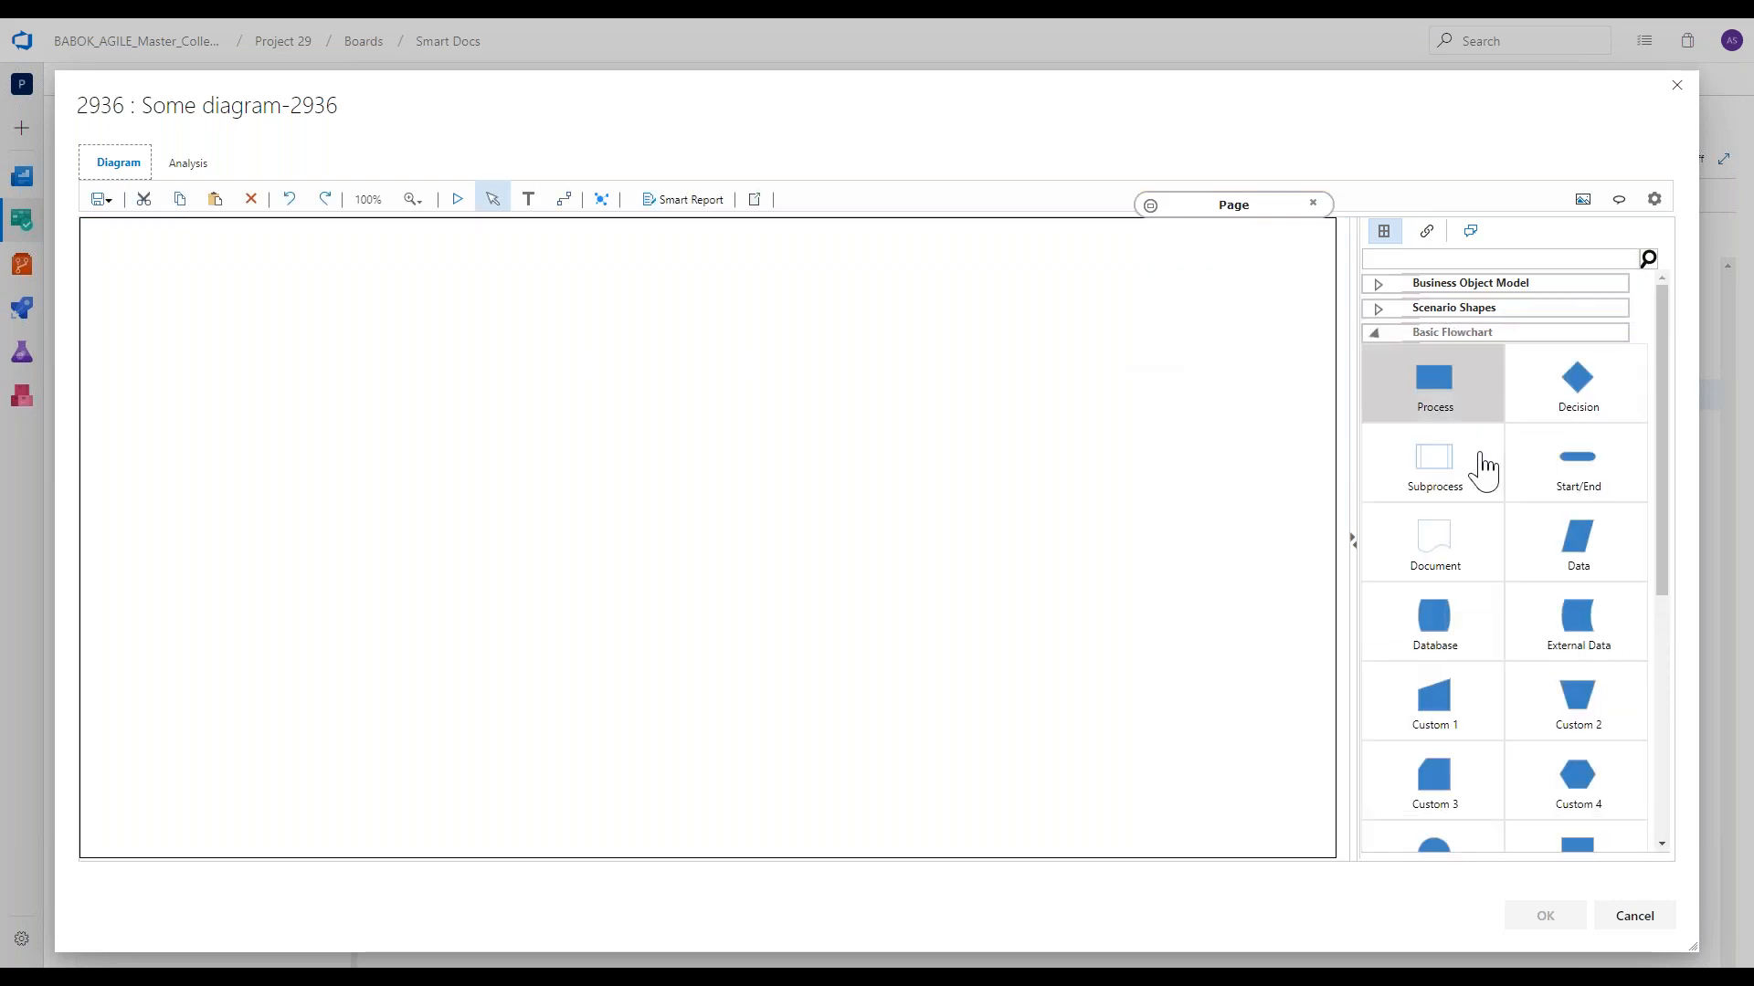
pyautogui.moveTo(1577, 461); pyautogui.dragTo(319, 371)
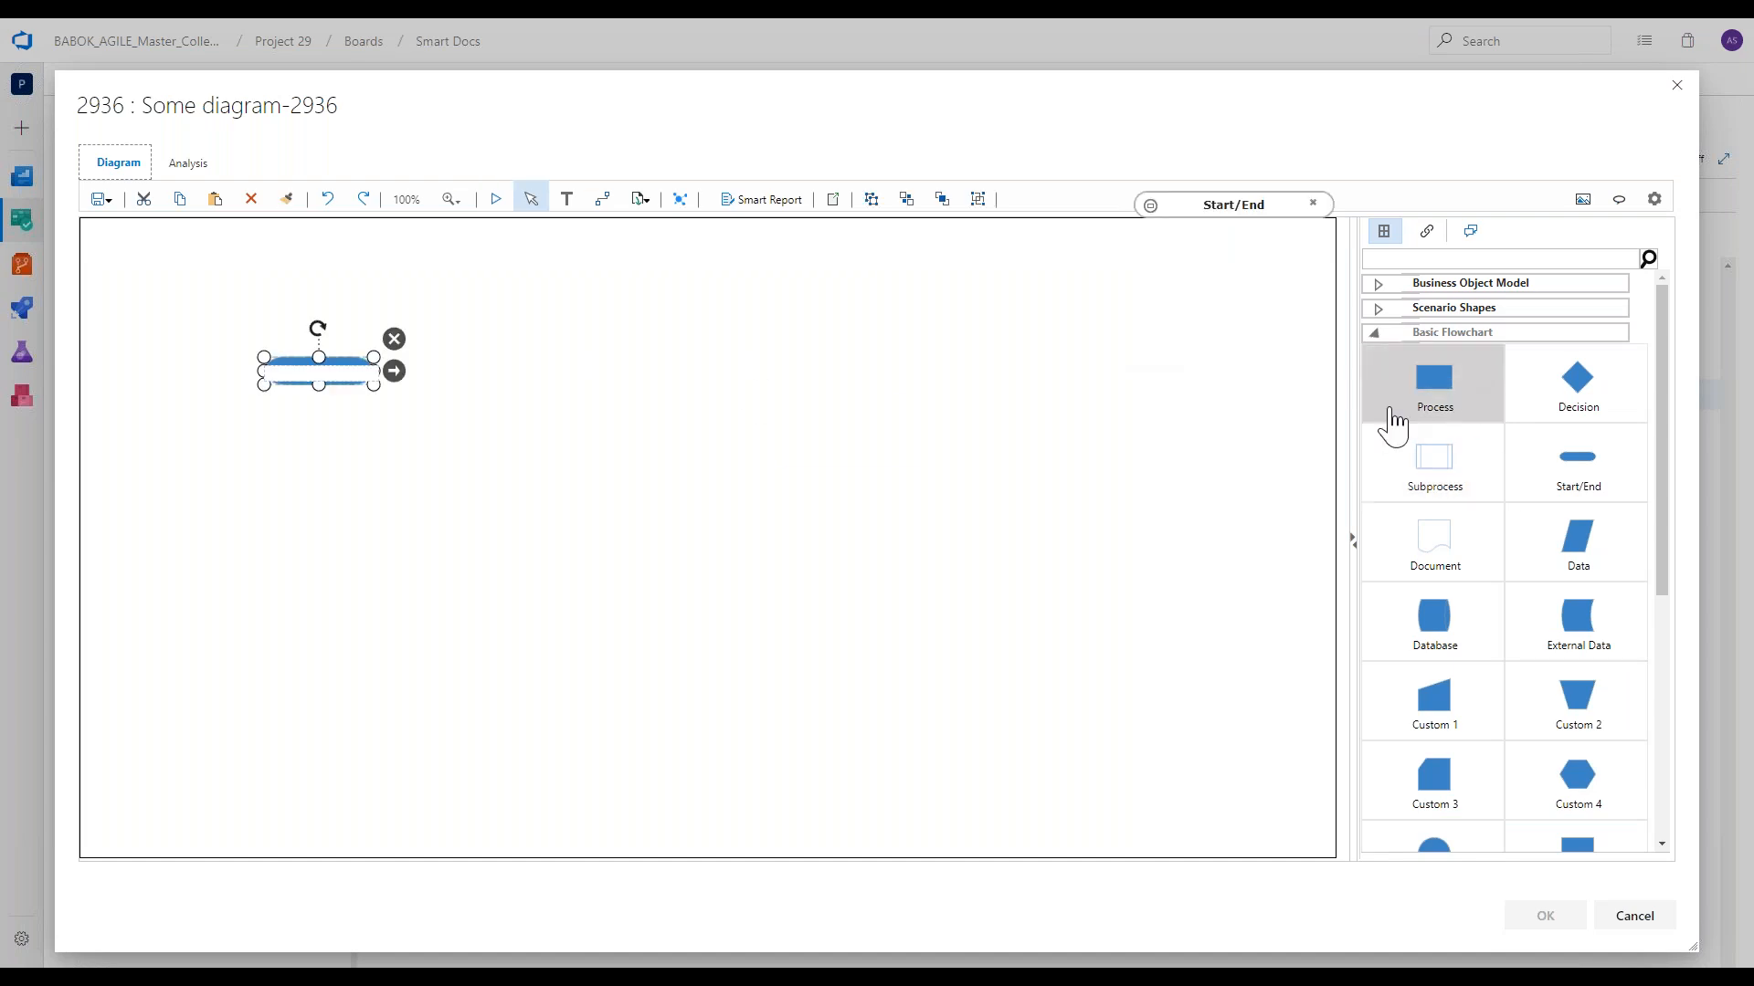
pyautogui.moveTo(1392, 416); pyautogui.dragTo(517, 376)
pyautogui.moveTo(1578, 377); pyautogui.dragTo(721, 352)
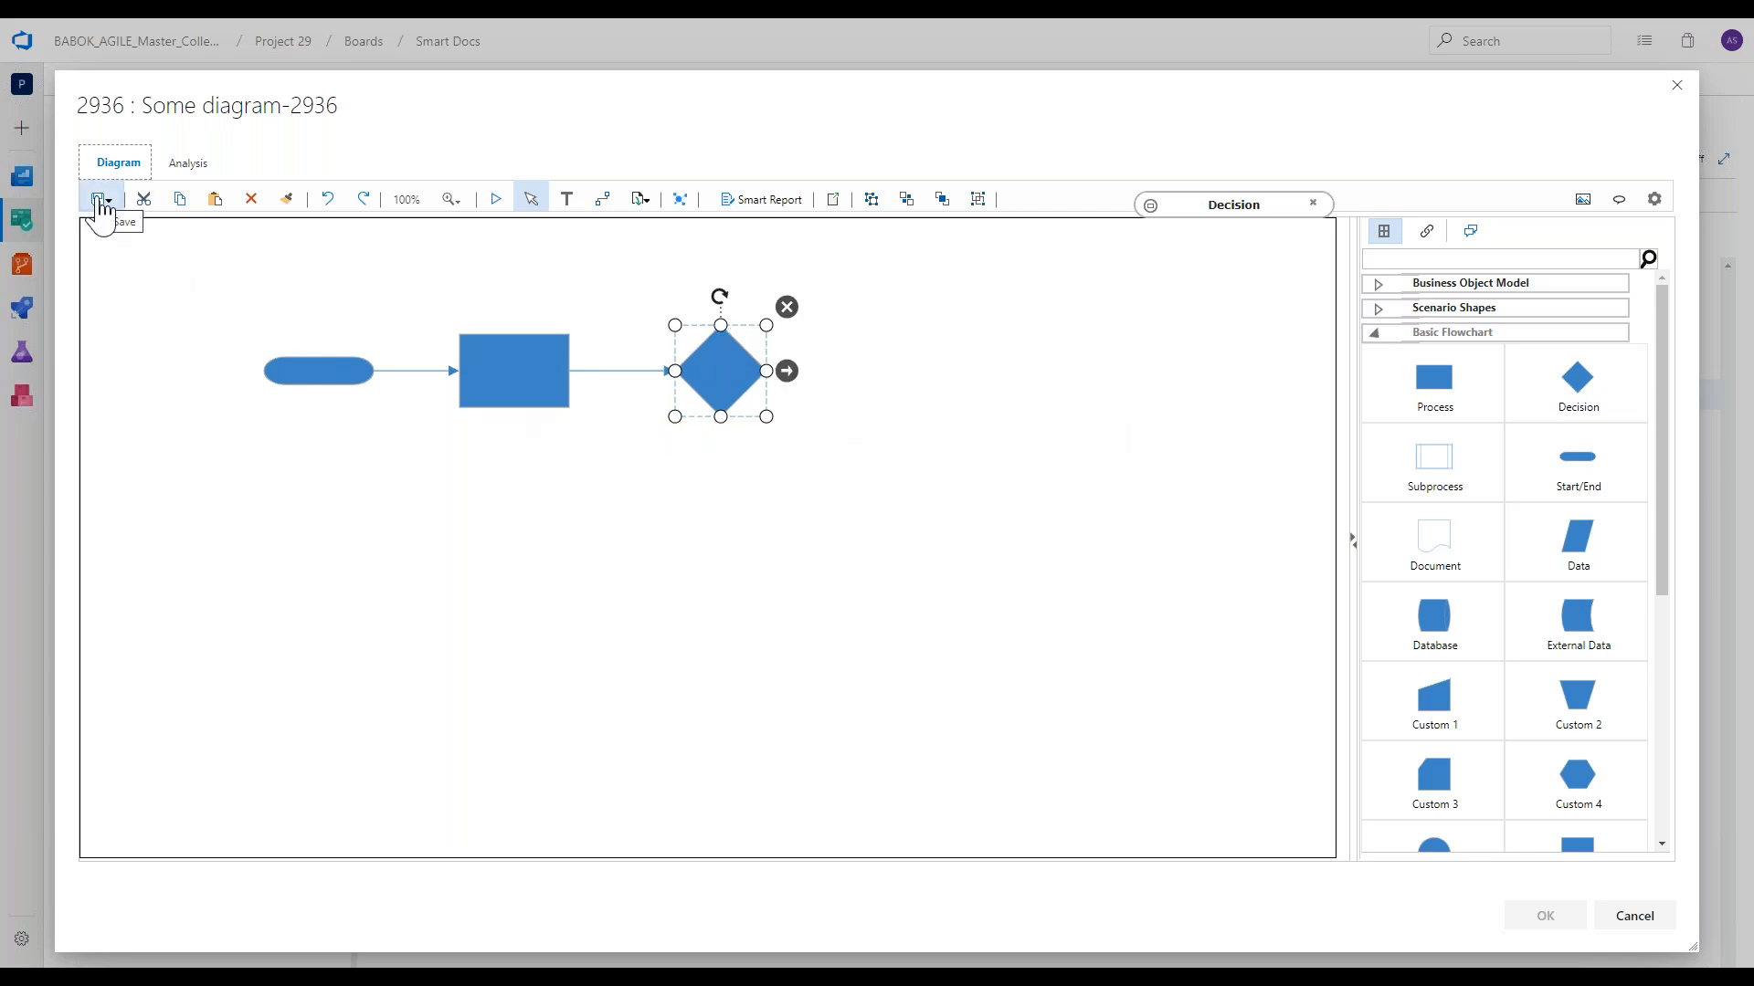
# Examine the analysis paths and linked work items of Some diagram, and return to its shape library.
pyautogui.click(189, 165)
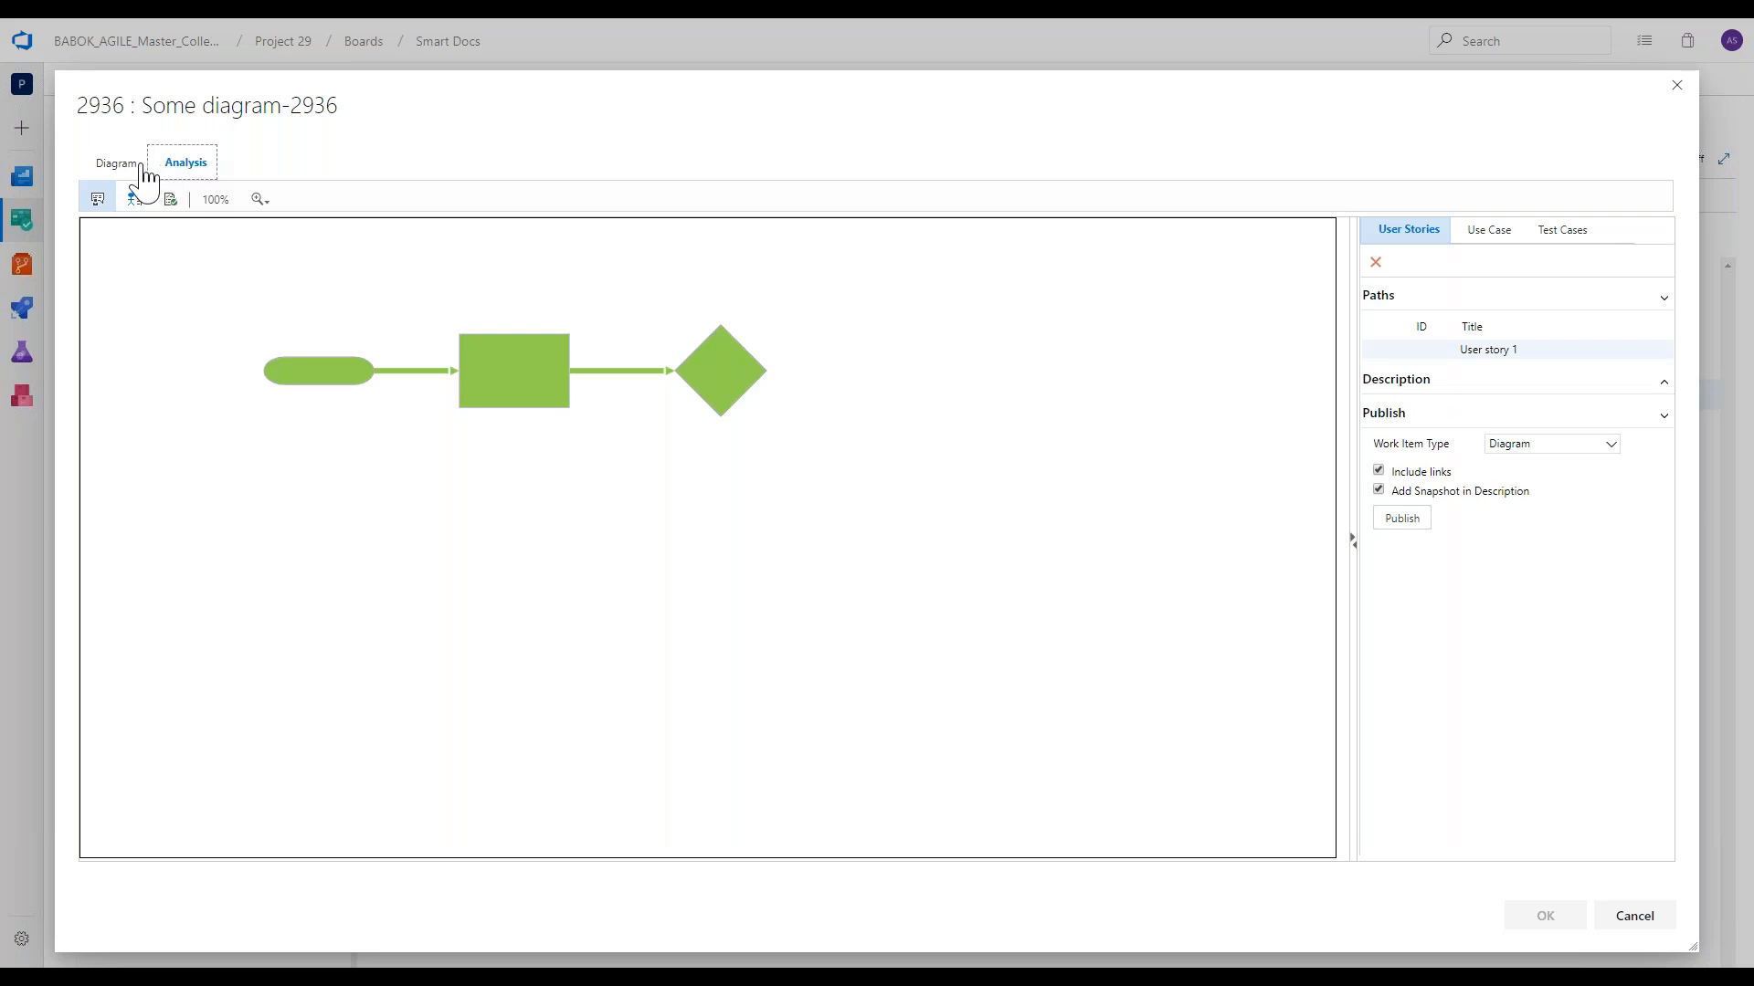
pyautogui.click(129, 172)
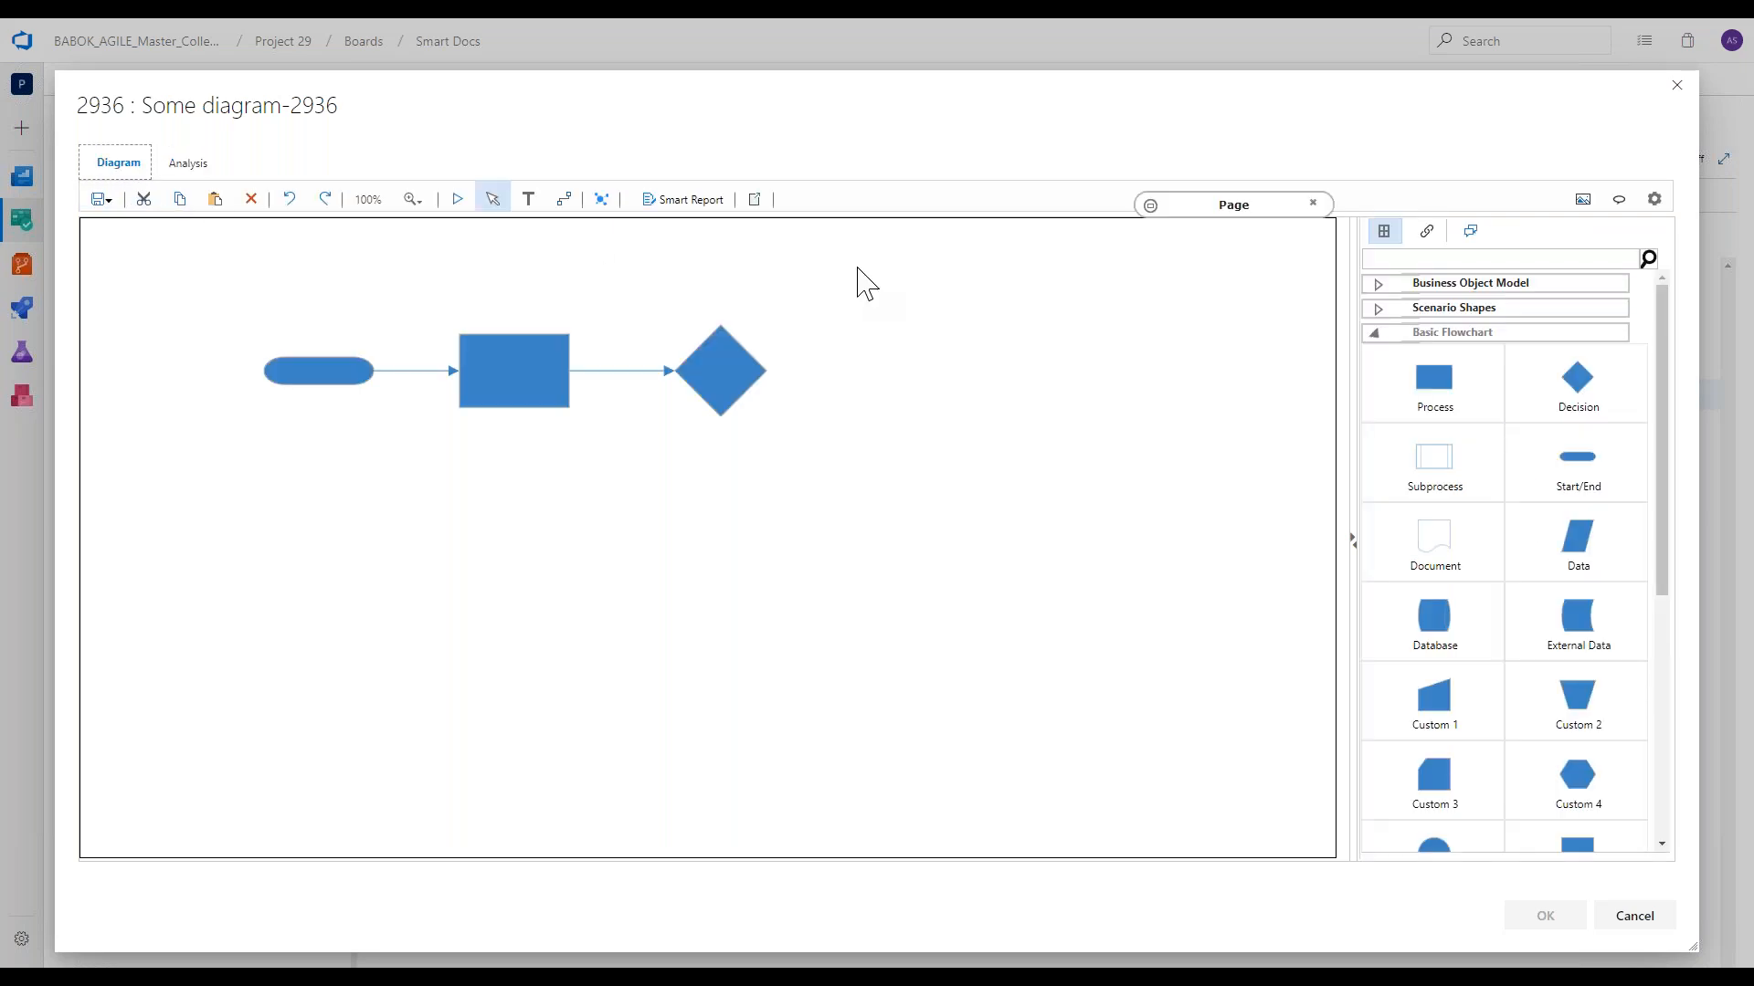
pyautogui.click(1427, 240)
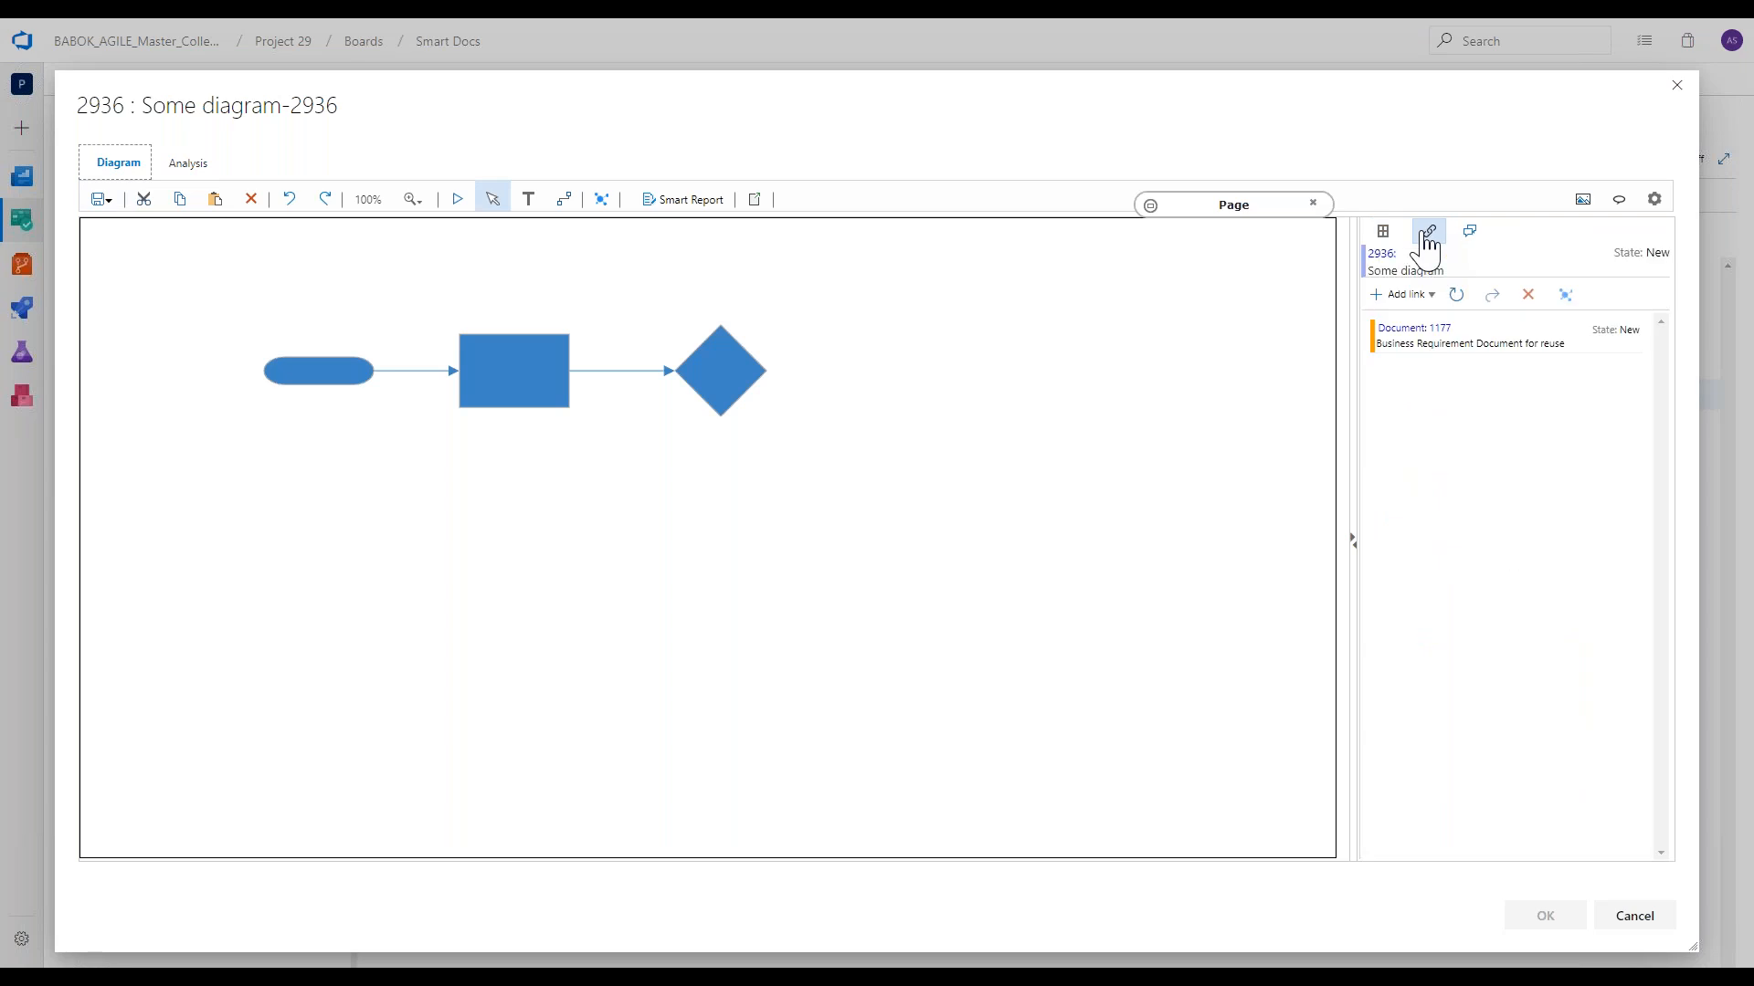
pyautogui.click(1385, 233)
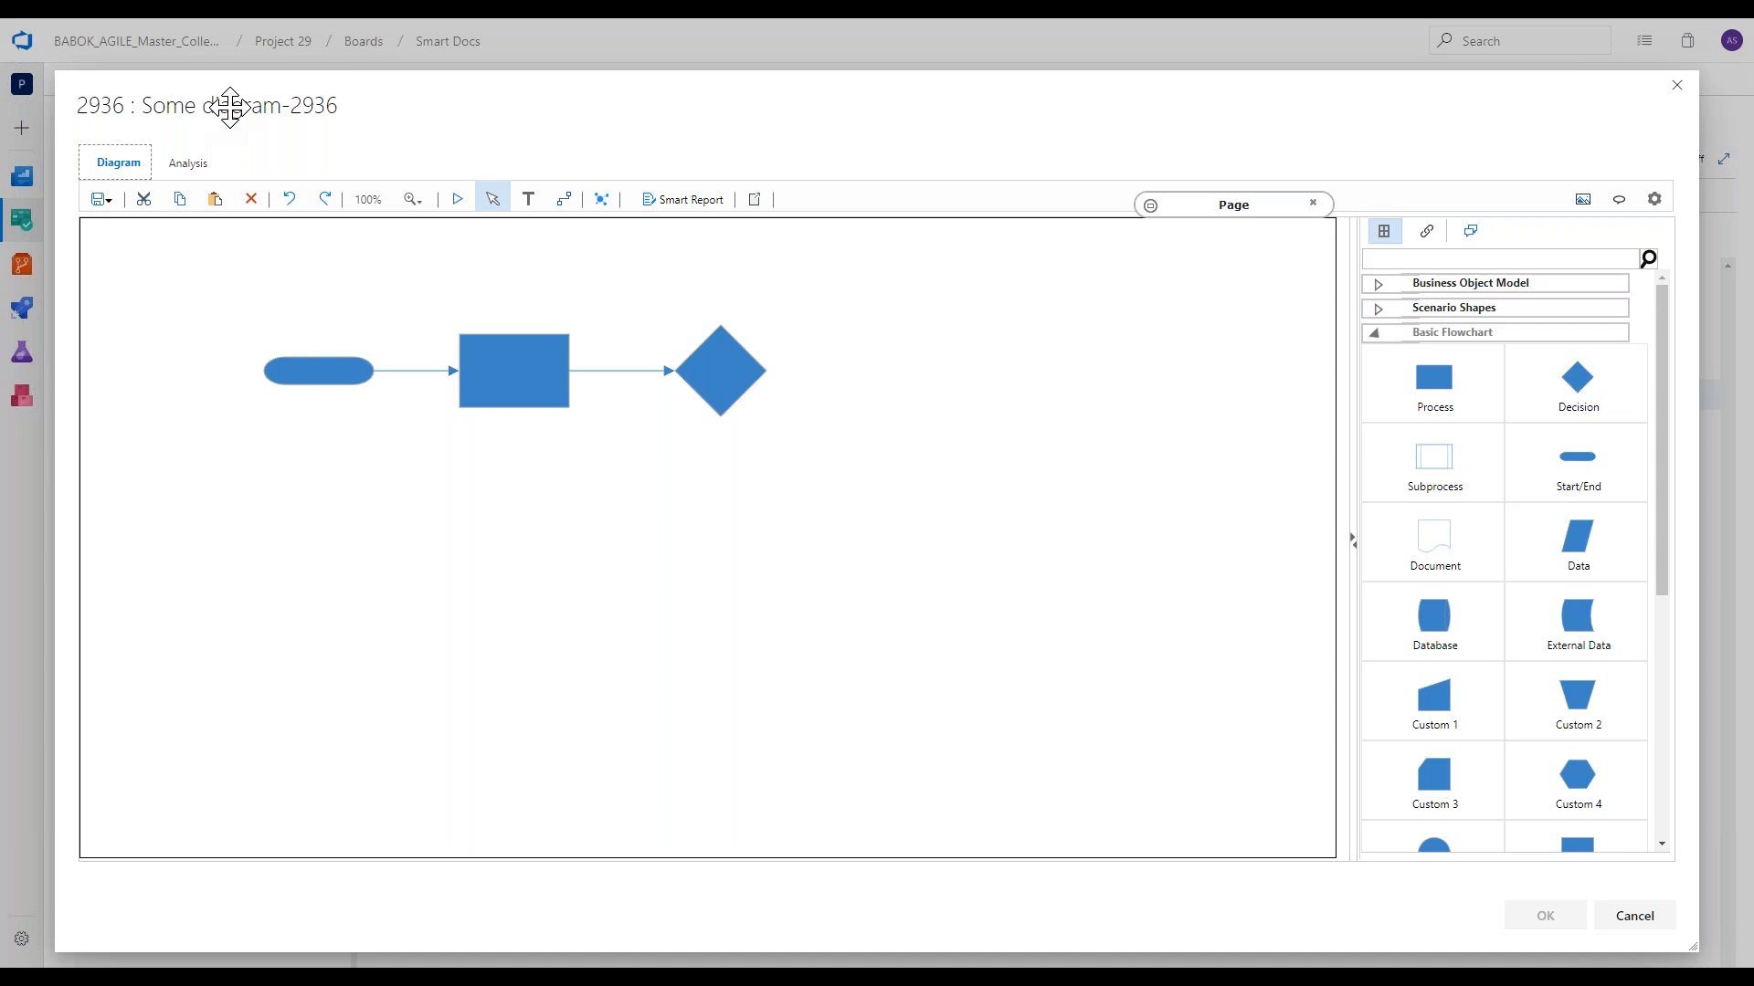
# Save Some diagram as the final version and close its editor, keeping the changes.
pyautogui.click(108, 193)
pyautogui.click(142, 240)
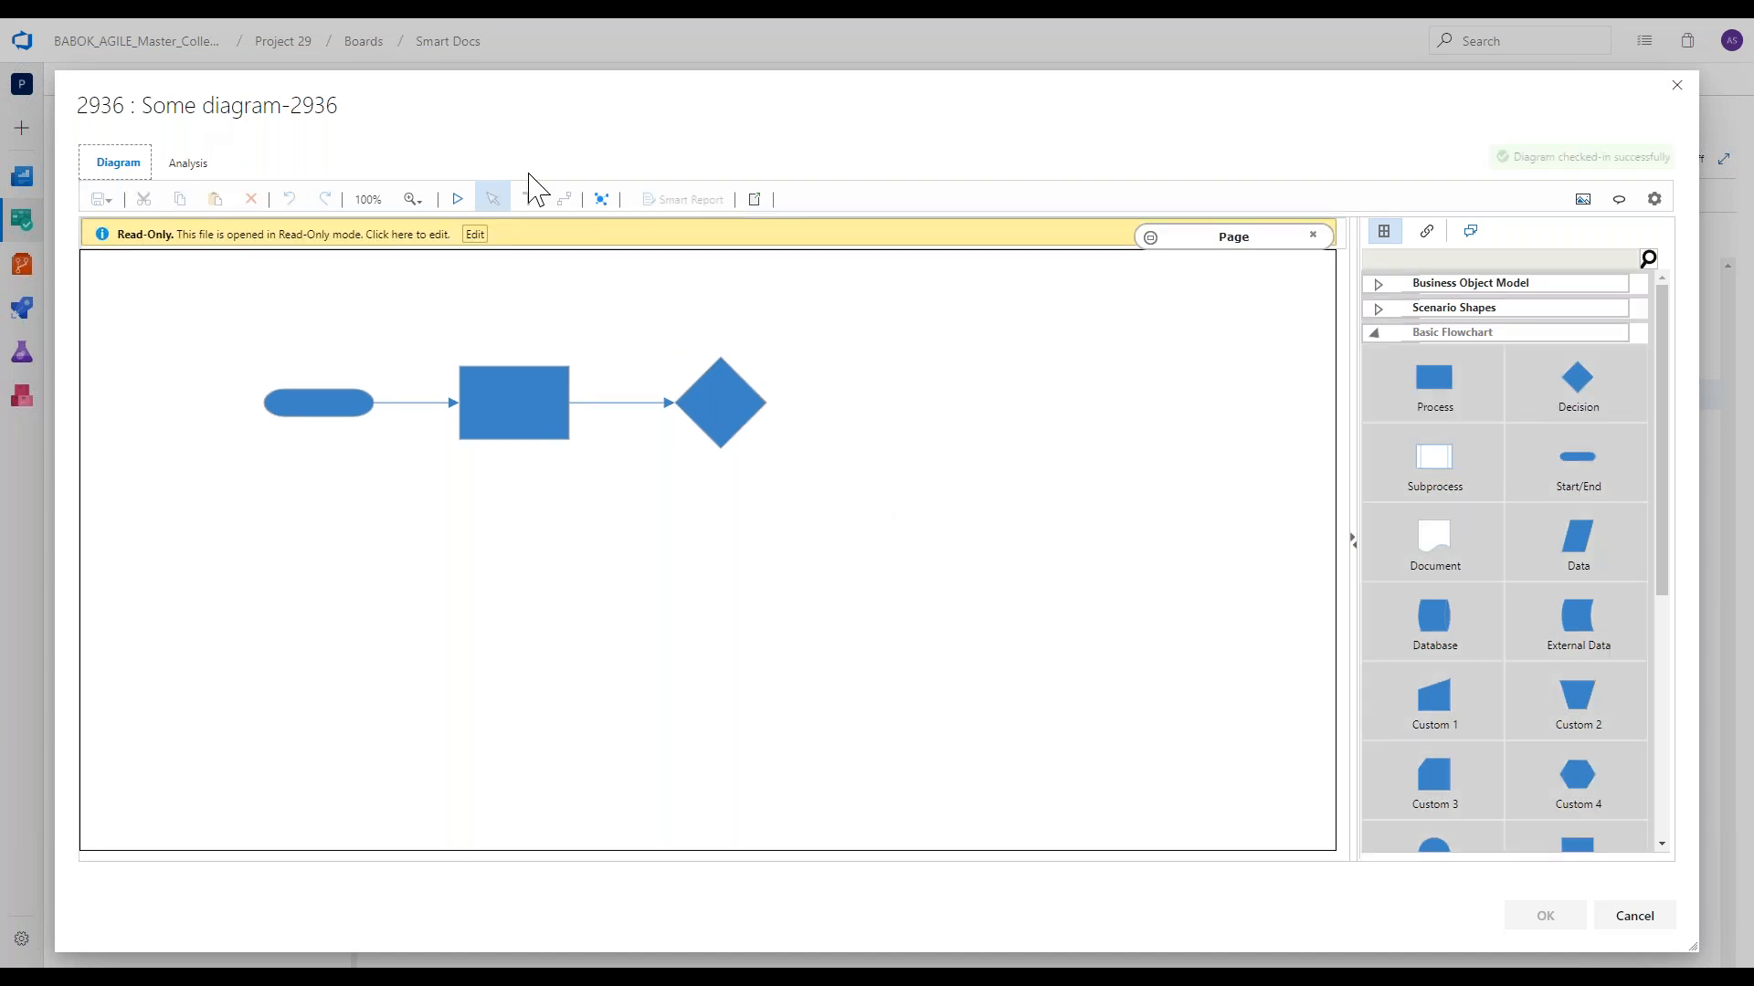
pyautogui.click(1542, 916)
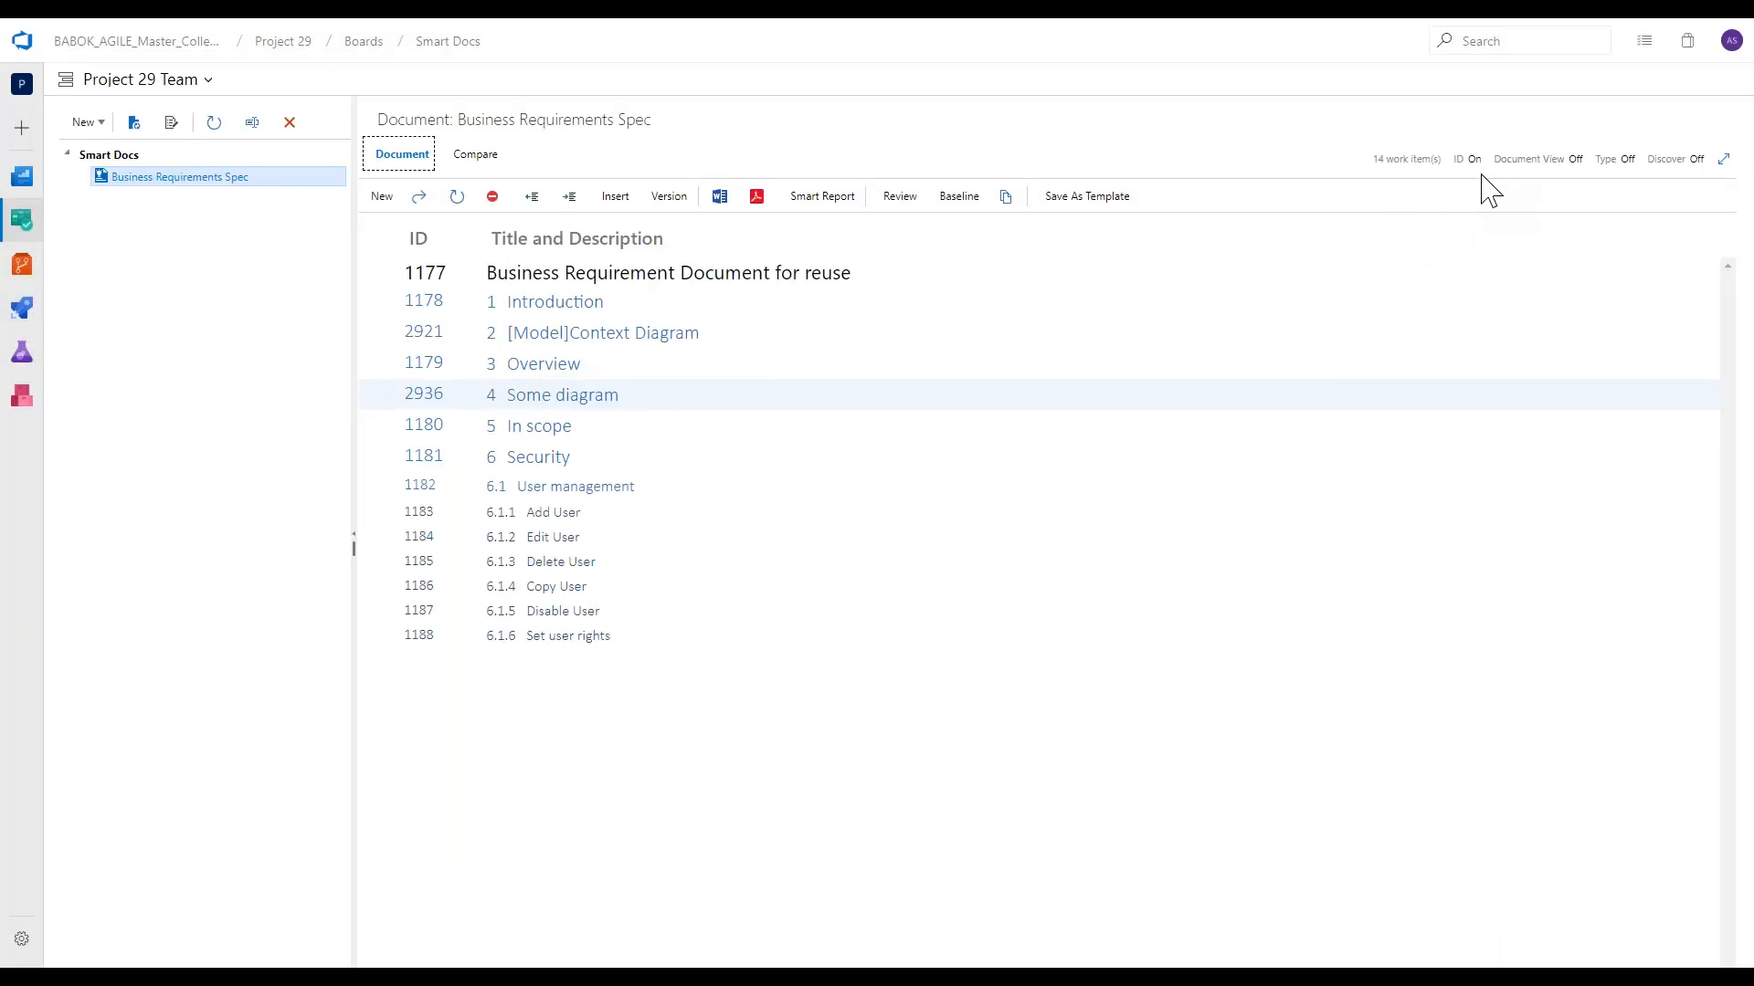
# Turn Document View on and review how Some diagram is embedded in the Business Requirements Spec.
pyautogui.click(1575, 161)
pyautogui.scroll(-6, 631, 674)
pyautogui.scroll(3, 617, 671)
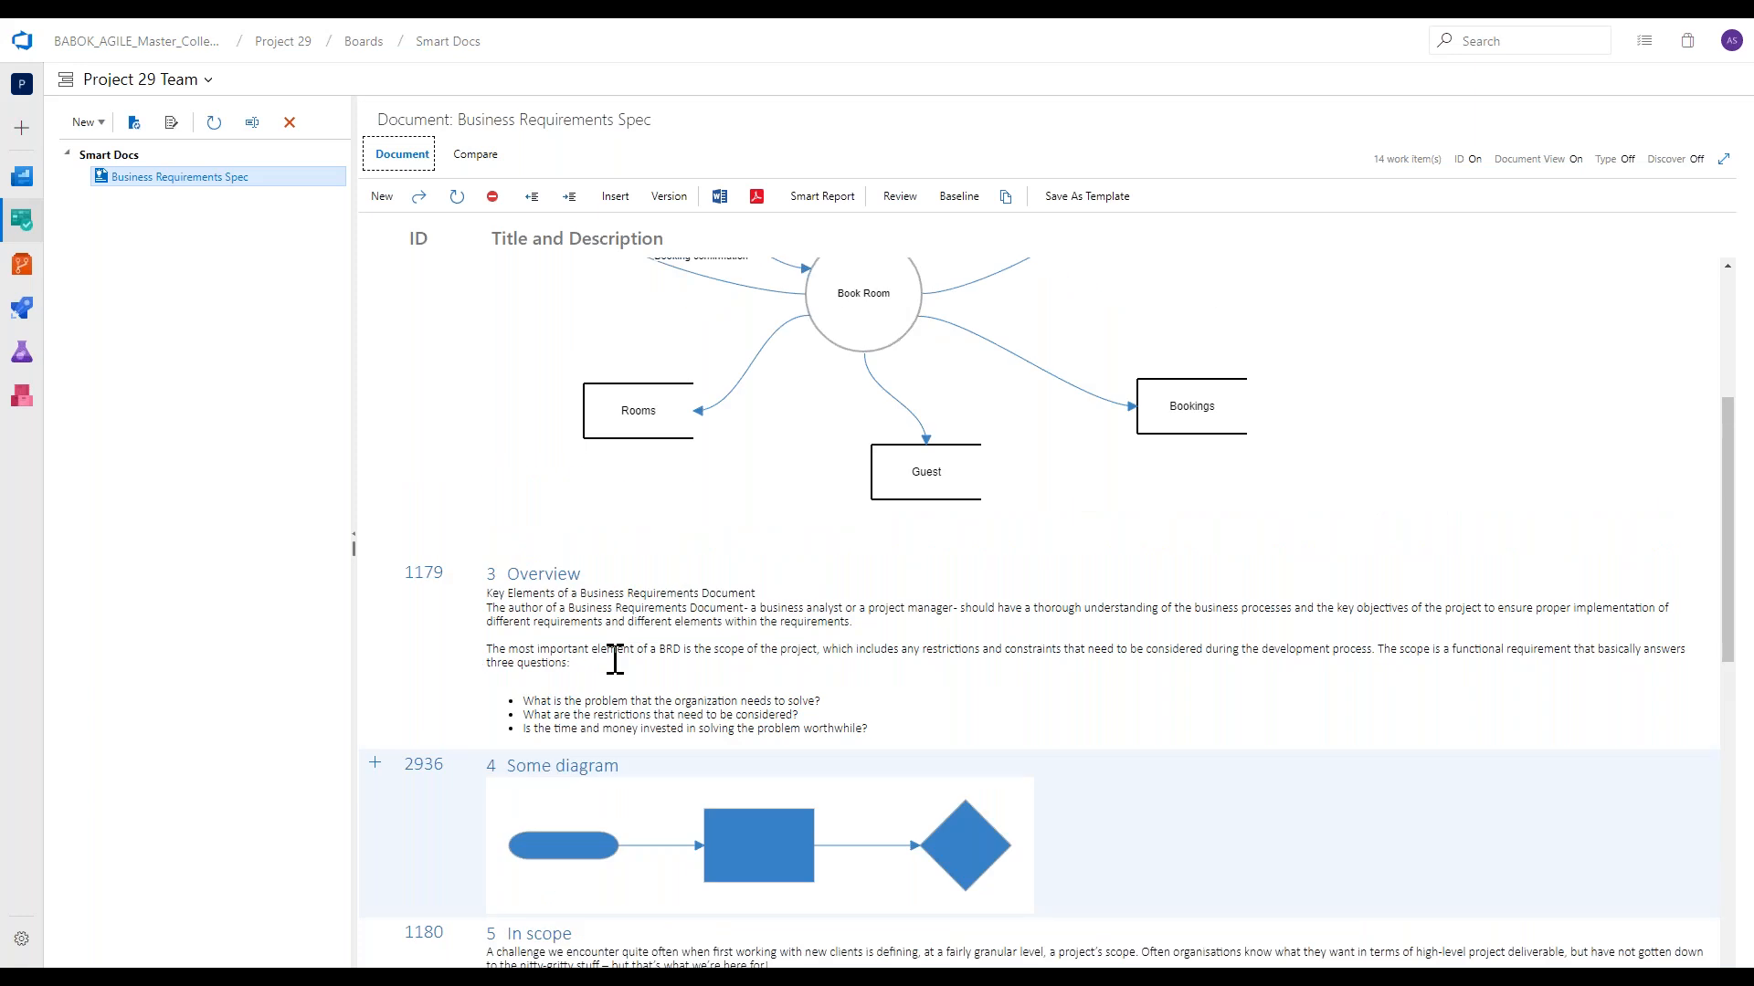
pyautogui.scroll(5, 615, 659)
# Find existing work items to insert into the document whose title contains "forgot".
pyautogui.click(615, 196)
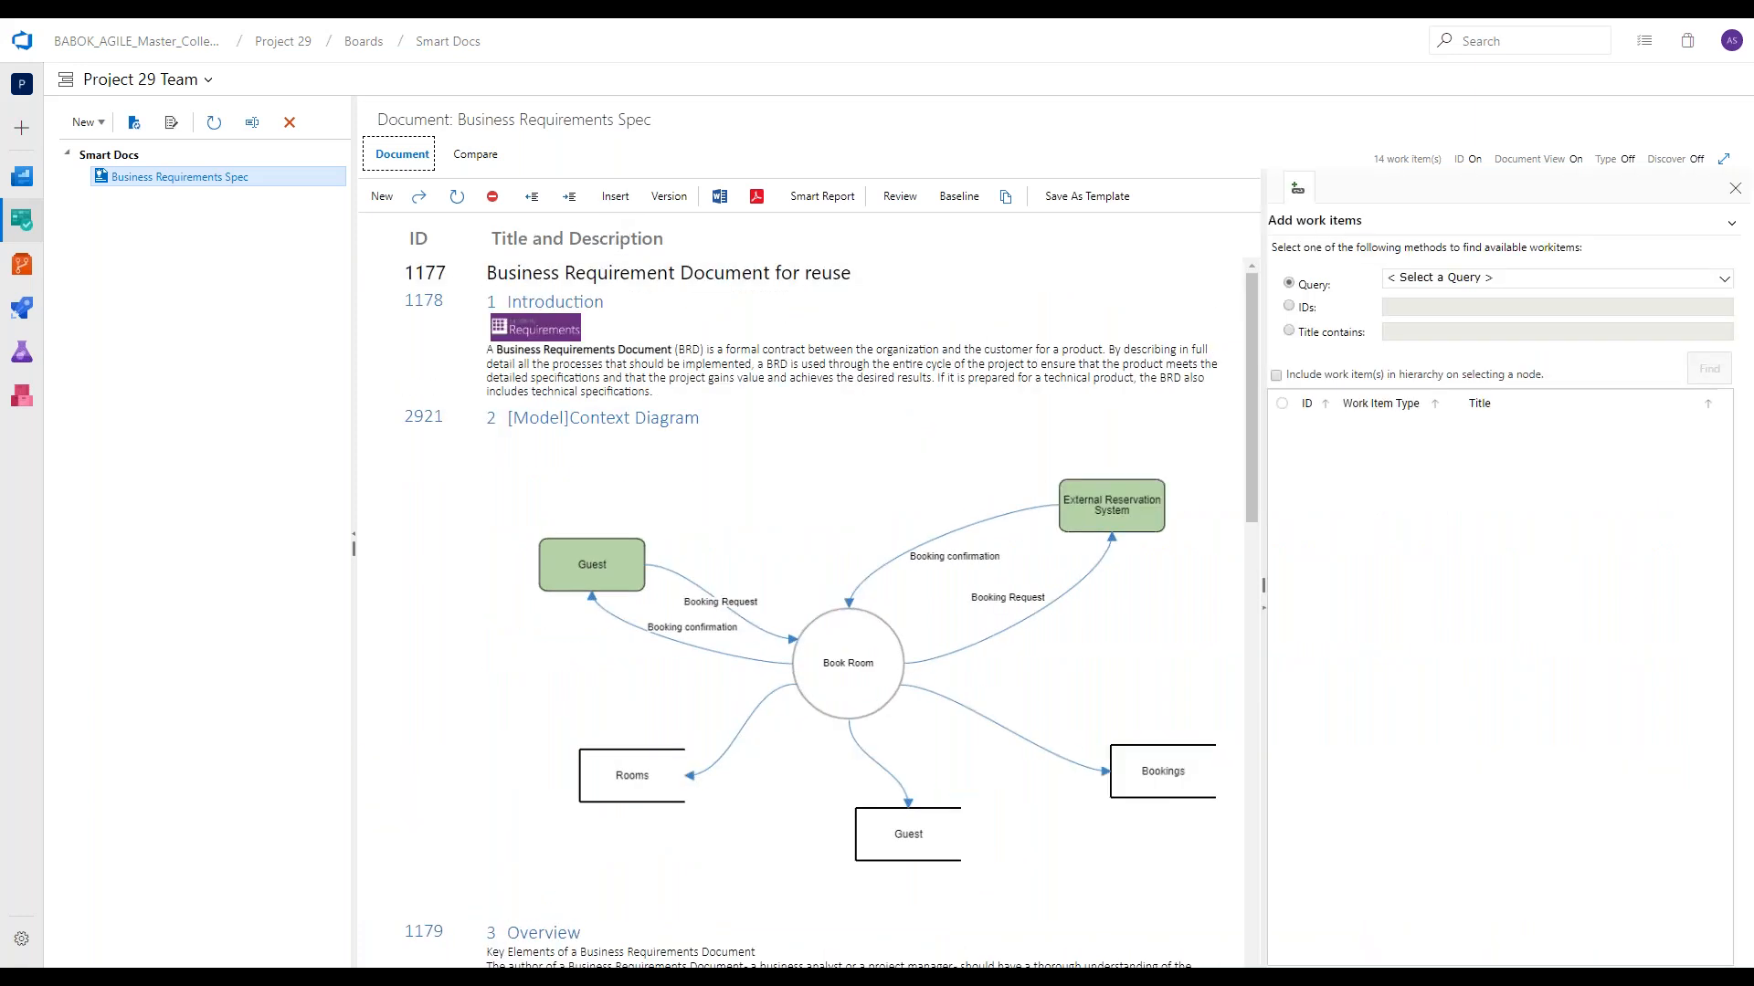
pyautogui.click(1290, 331)
pyautogui.click(1395, 331)
pyautogui.click(1395, 332)
pyautogui.write('forgot')
pyautogui.press('Return')
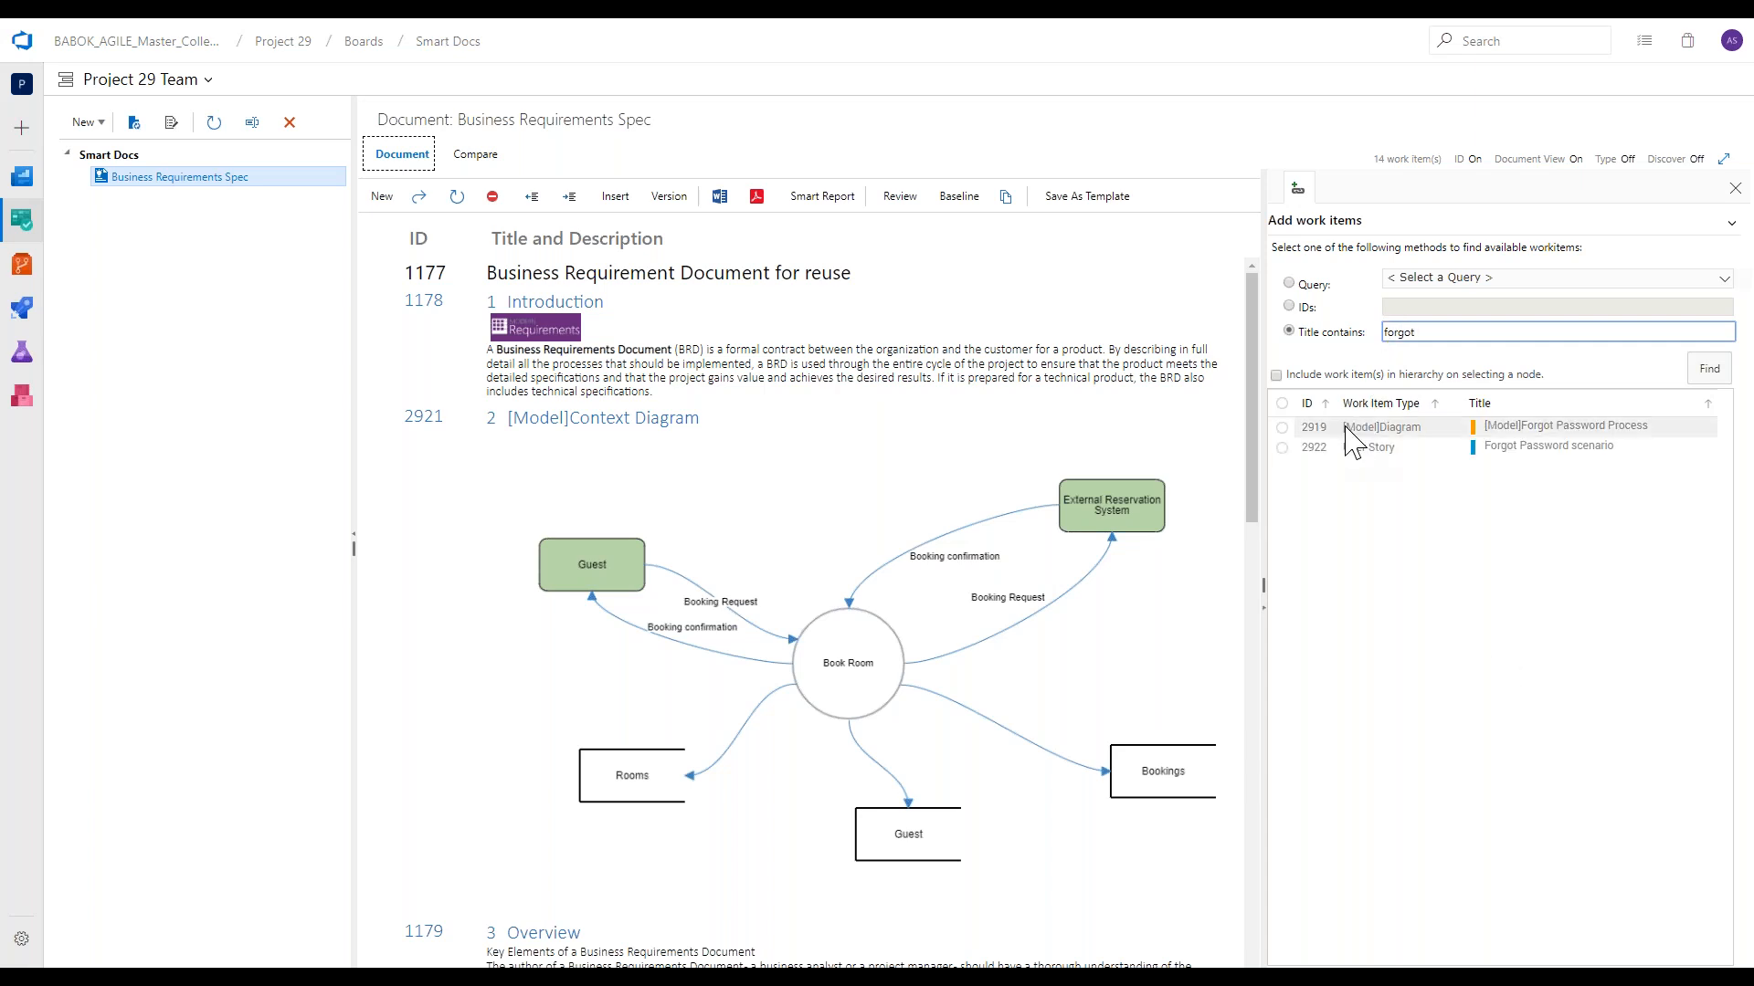
# Insert the found [Model]Forgot Password Process diagram into the document as the section right after Introduction.
pyautogui.click(1329, 445)
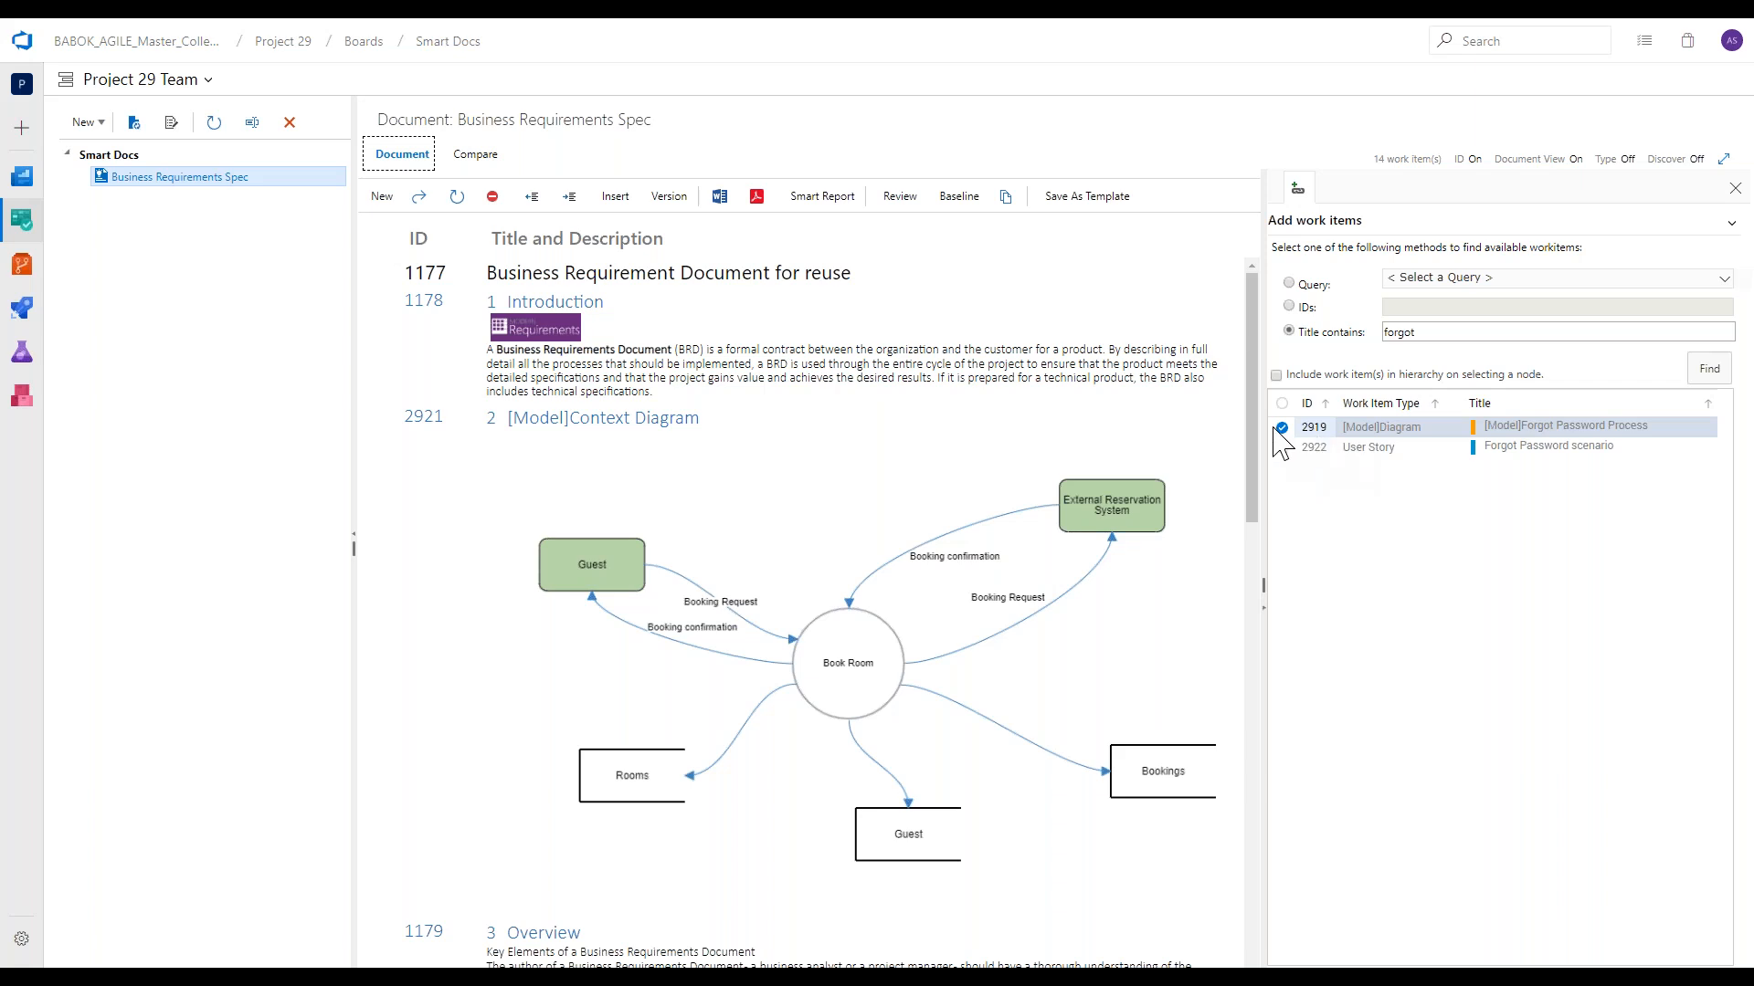
pyautogui.moveTo(1282, 438); pyautogui.dragTo(1010, 413)
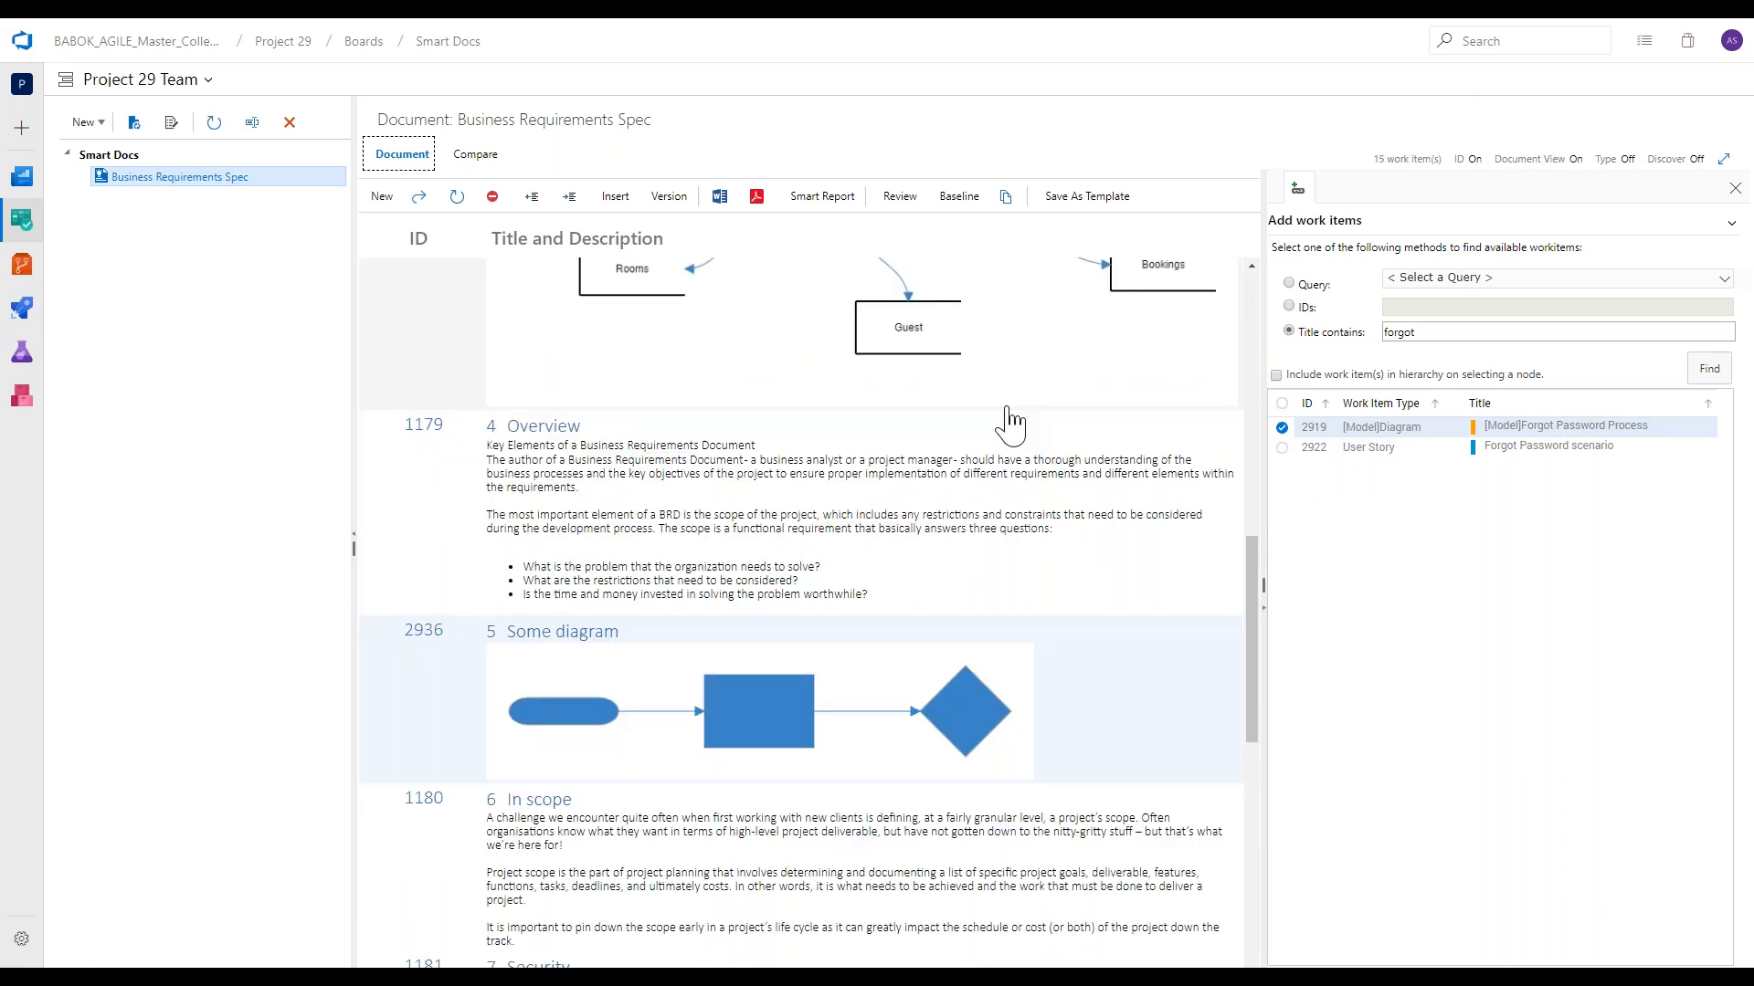
pyautogui.scroll(6, 1003, 419)
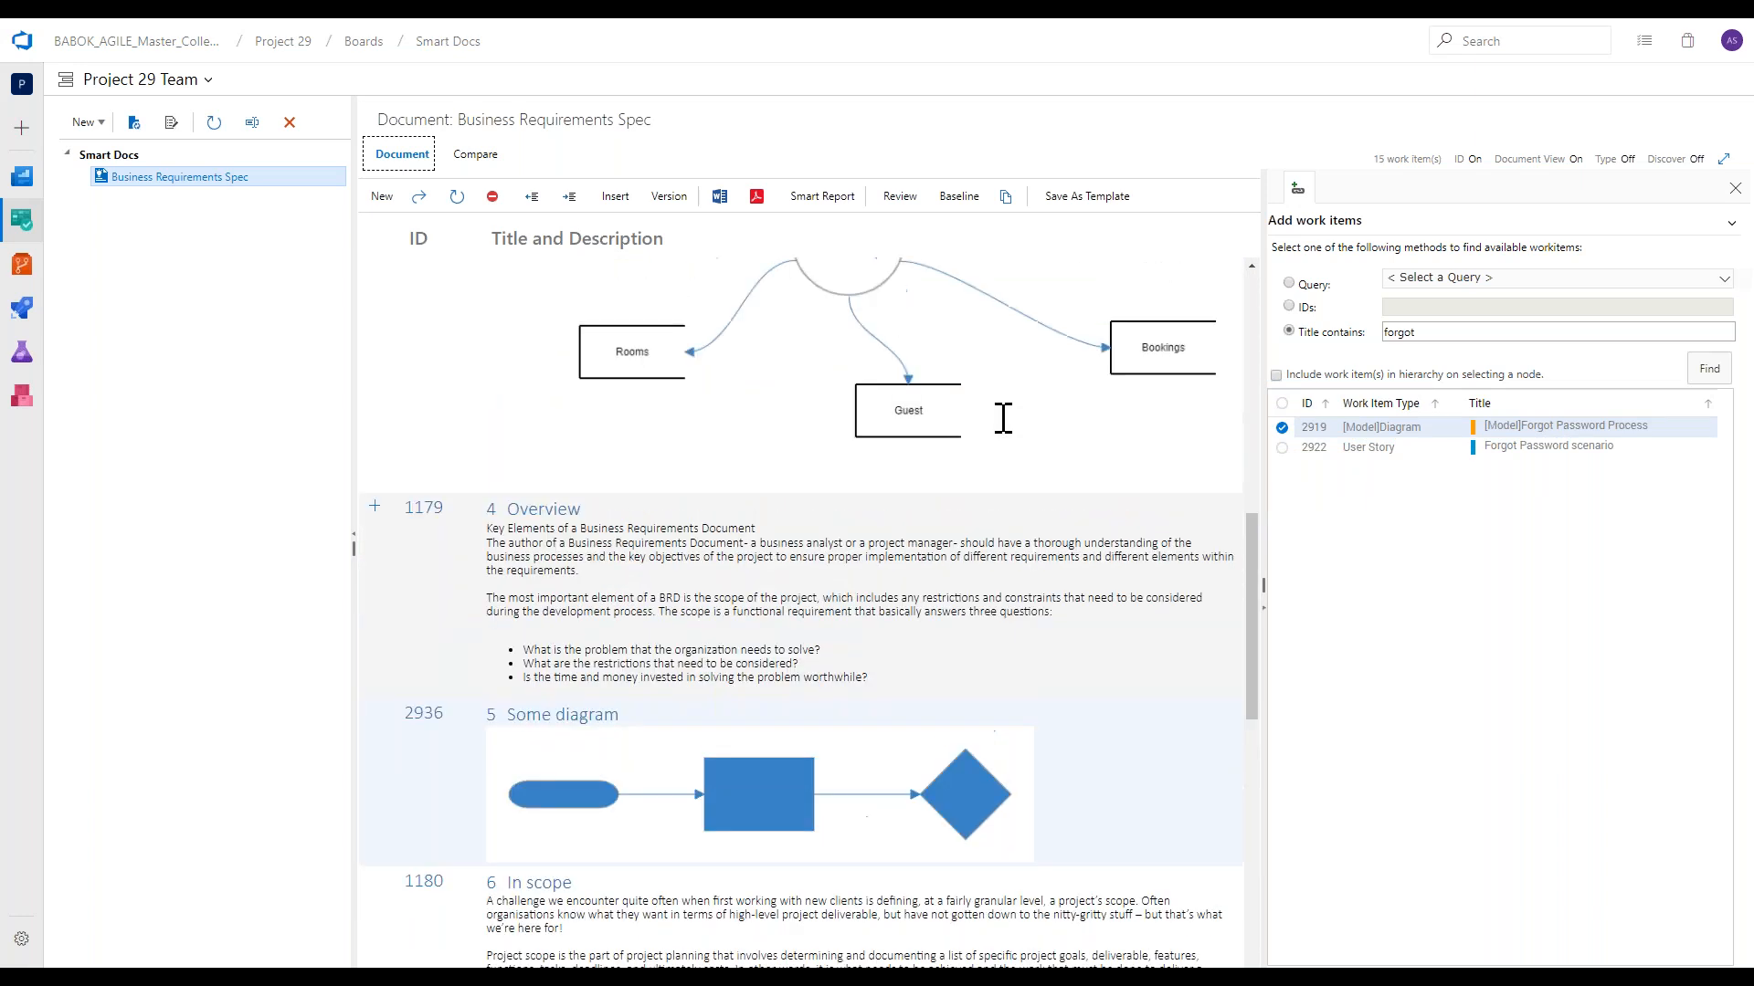
pyautogui.scroll(2, 1001, 435)
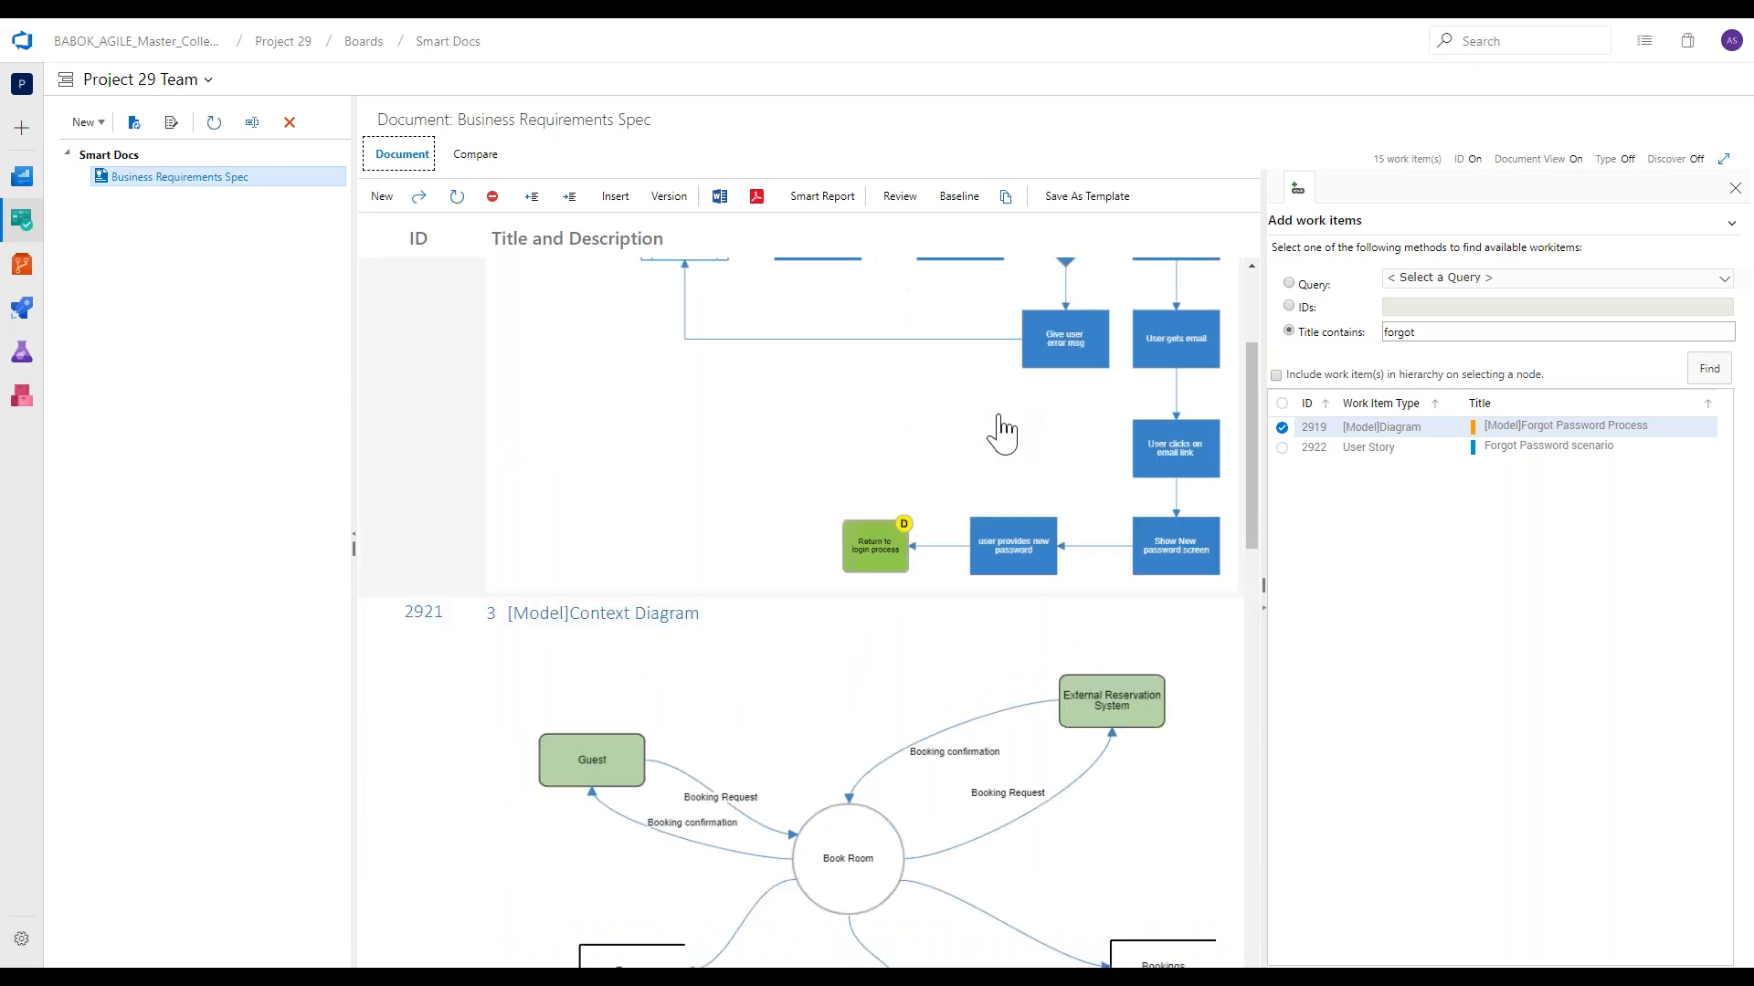
pyautogui.scroll(3, 1002, 434)
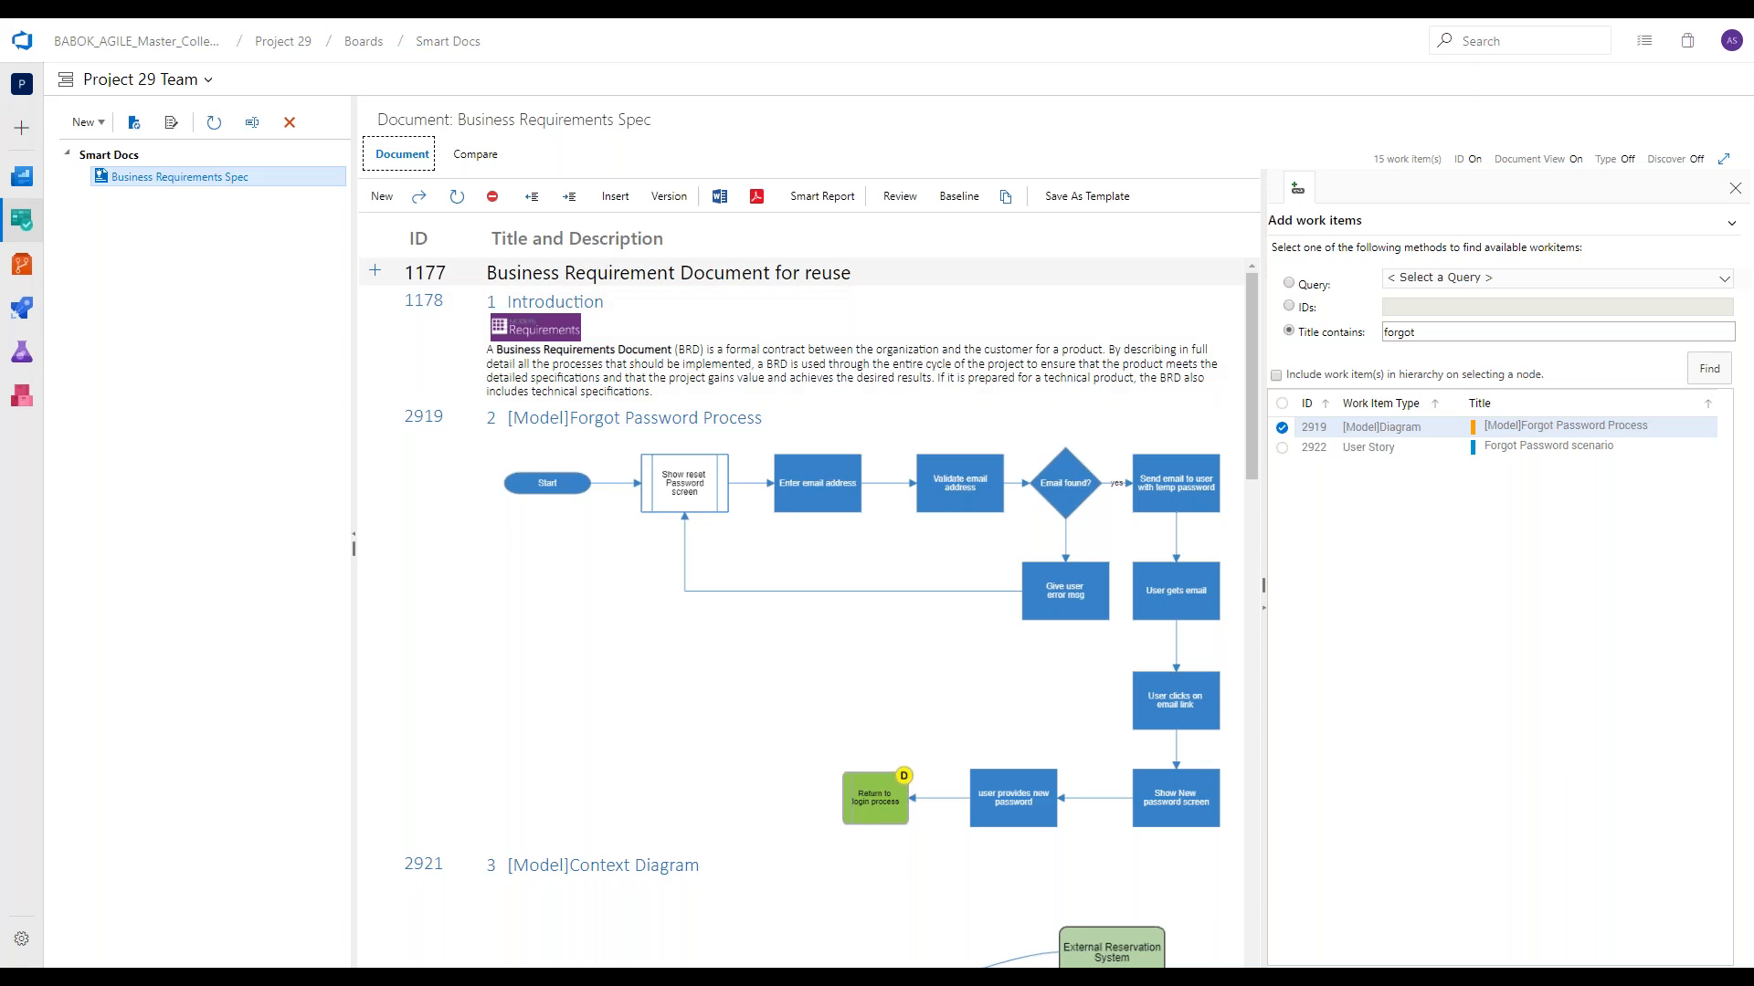
pyautogui.click(374, 300)
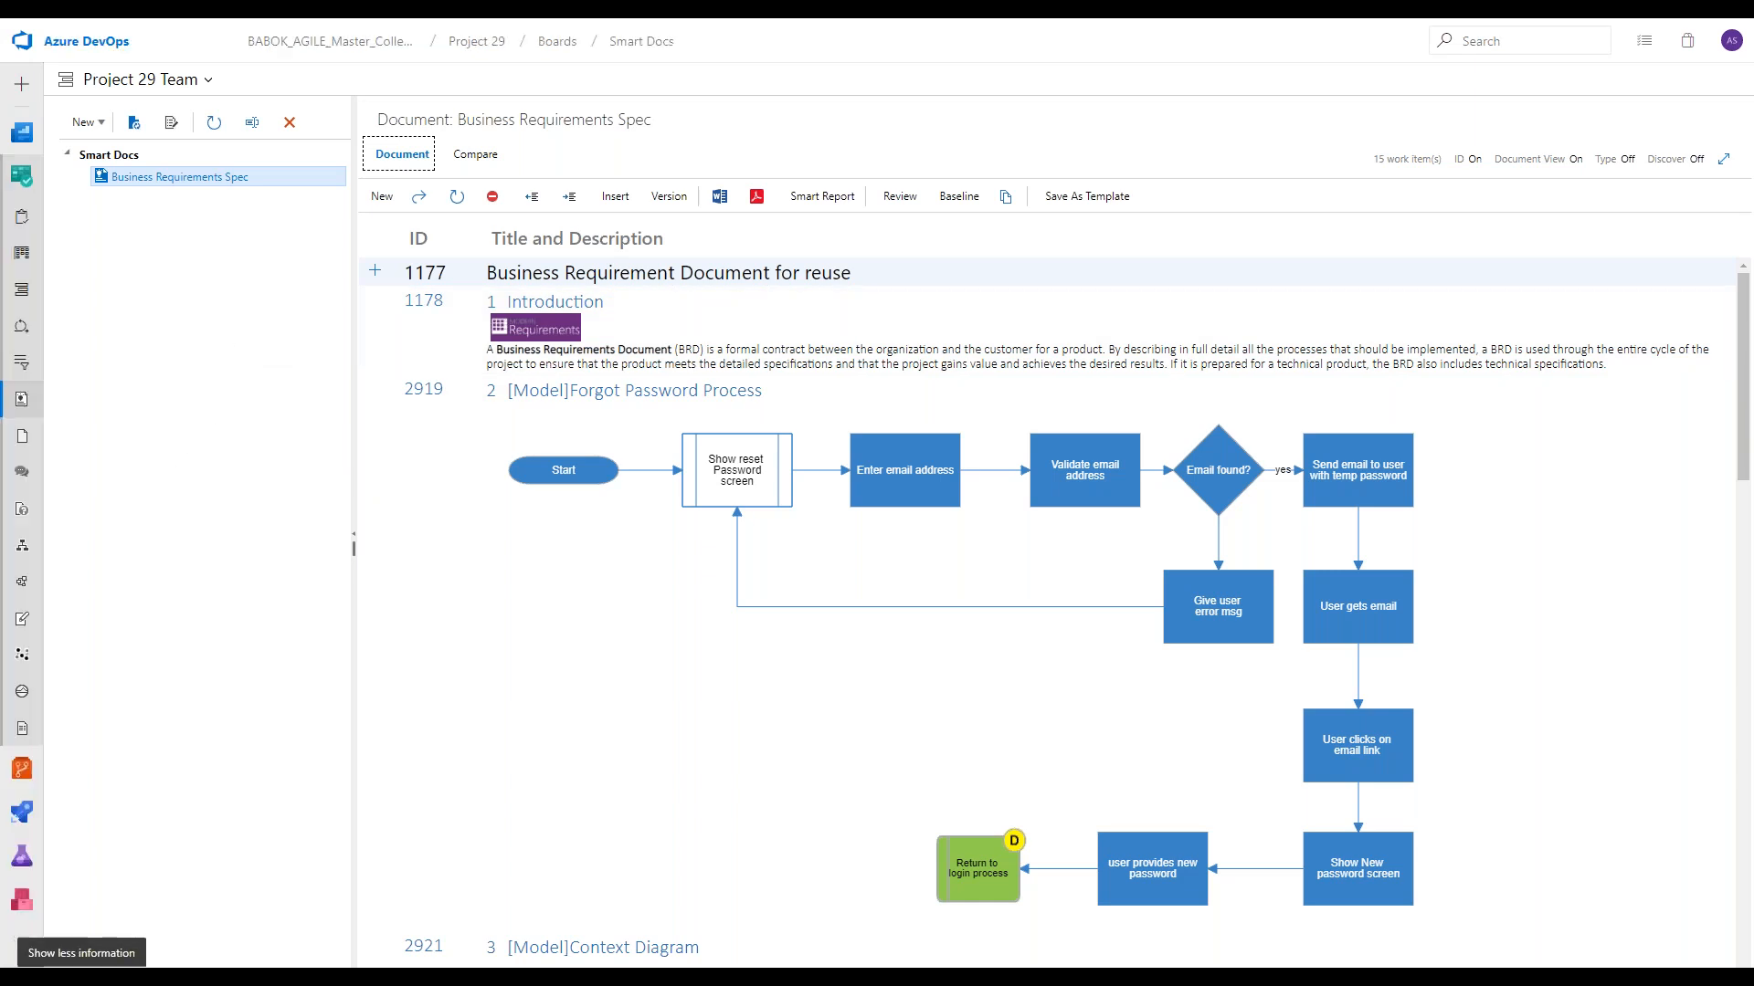
# Open the Login diagram in the project's Diagram area and copy it from the diagram list.
pyautogui.click(22, 959)
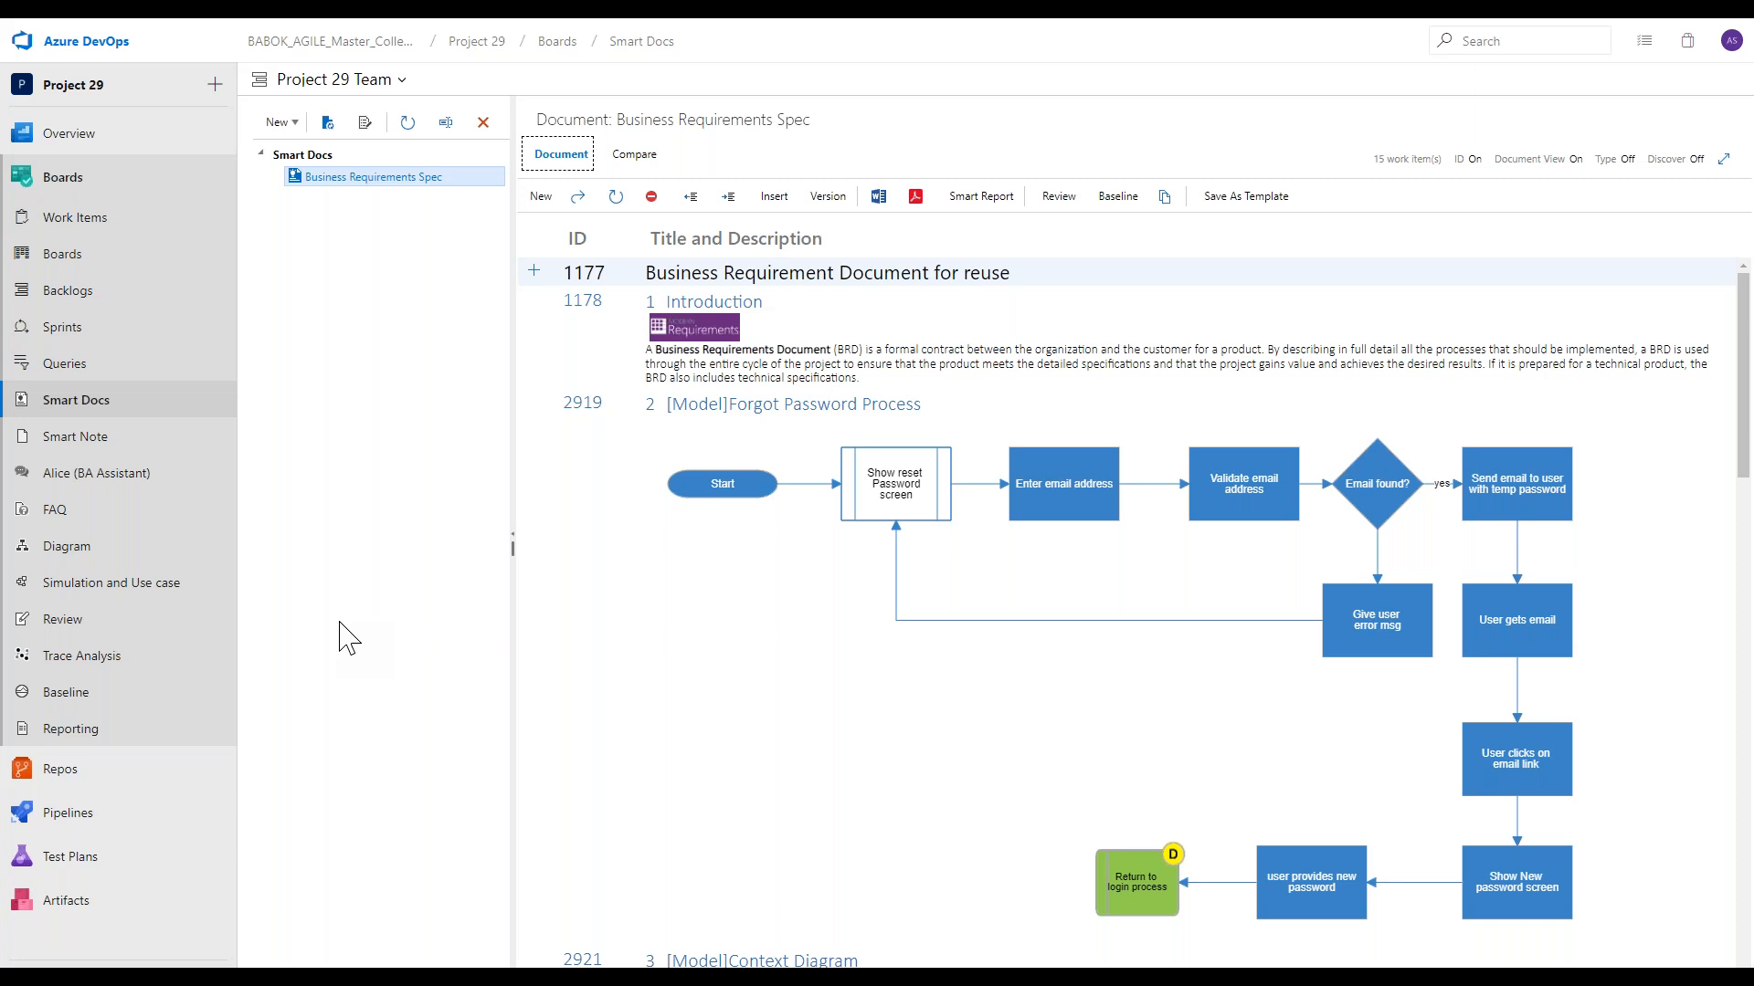
pyautogui.click(182, 549)
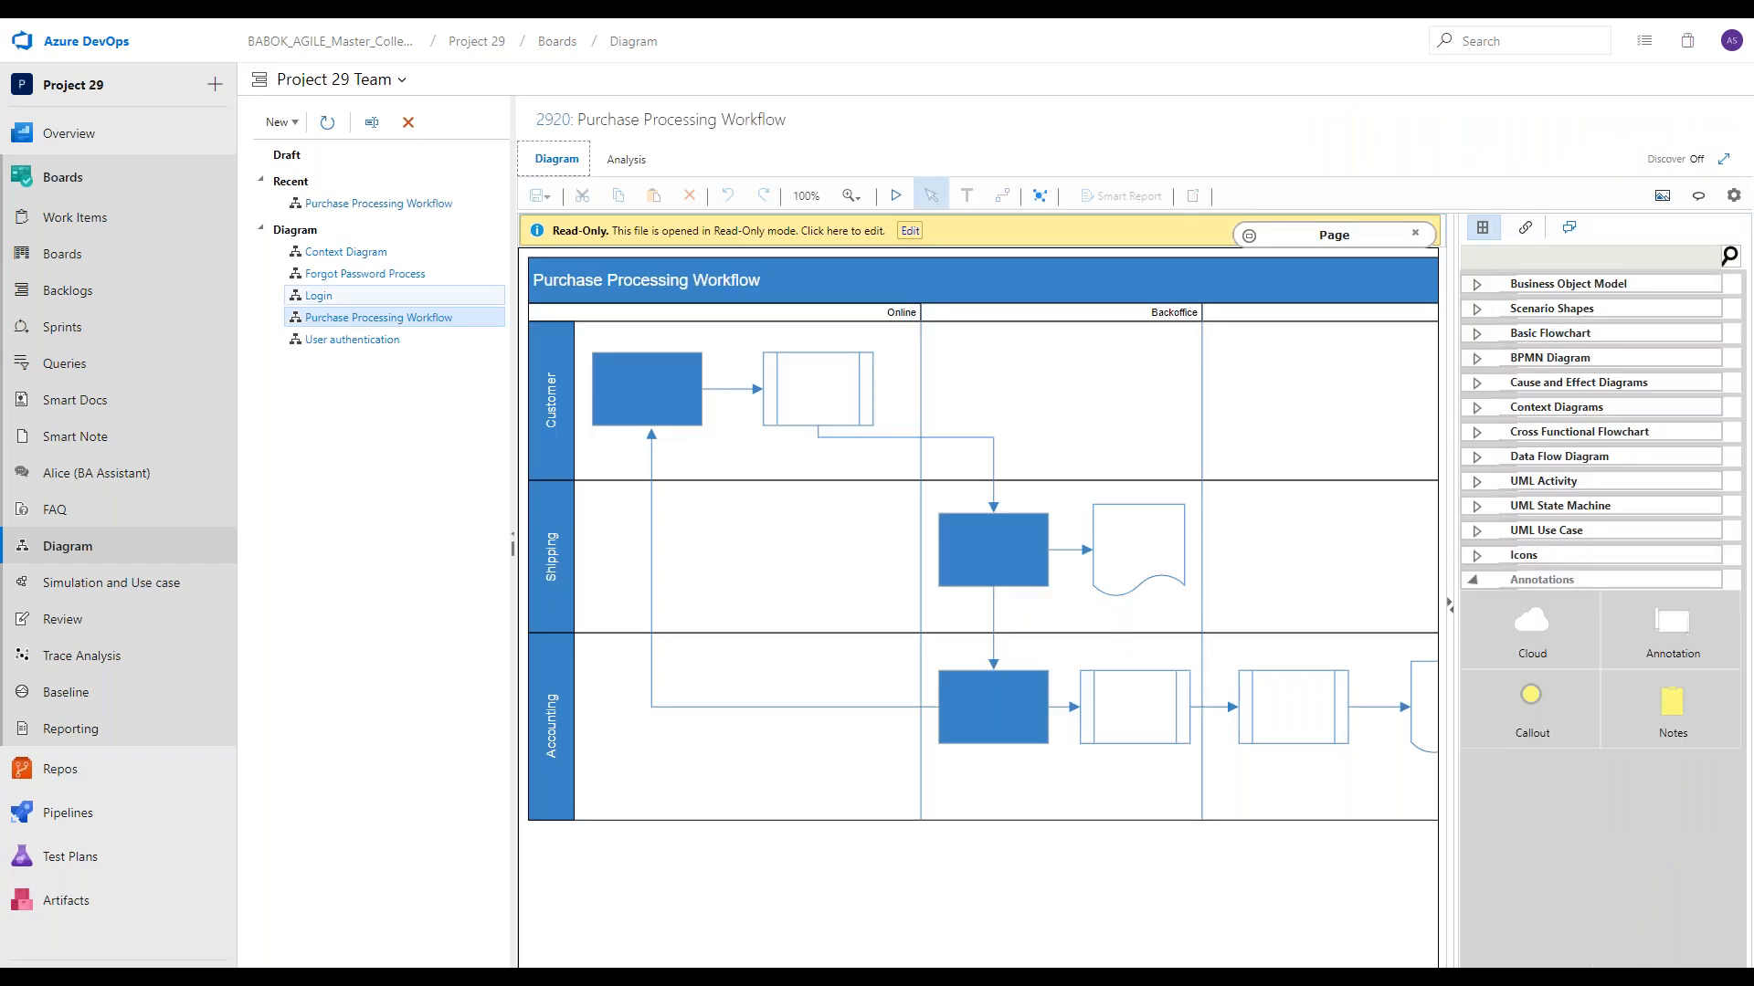
pyautogui.click(363, 297)
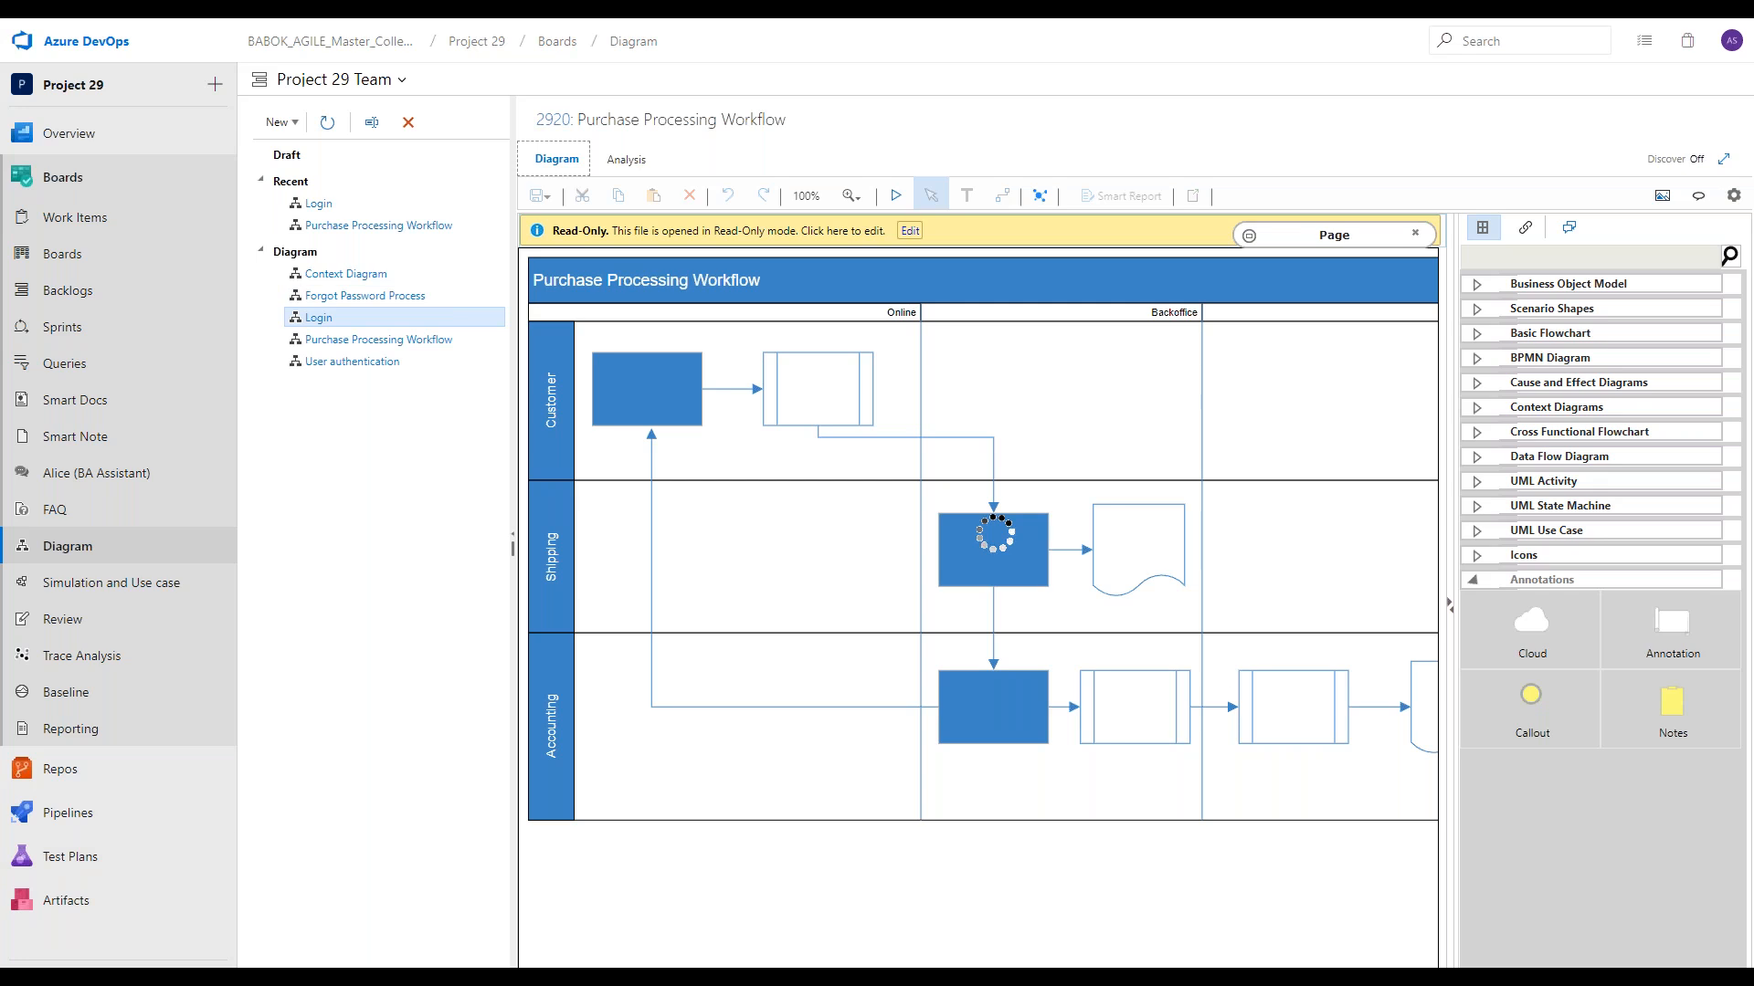
pyautogui.rightClick(253, 318)
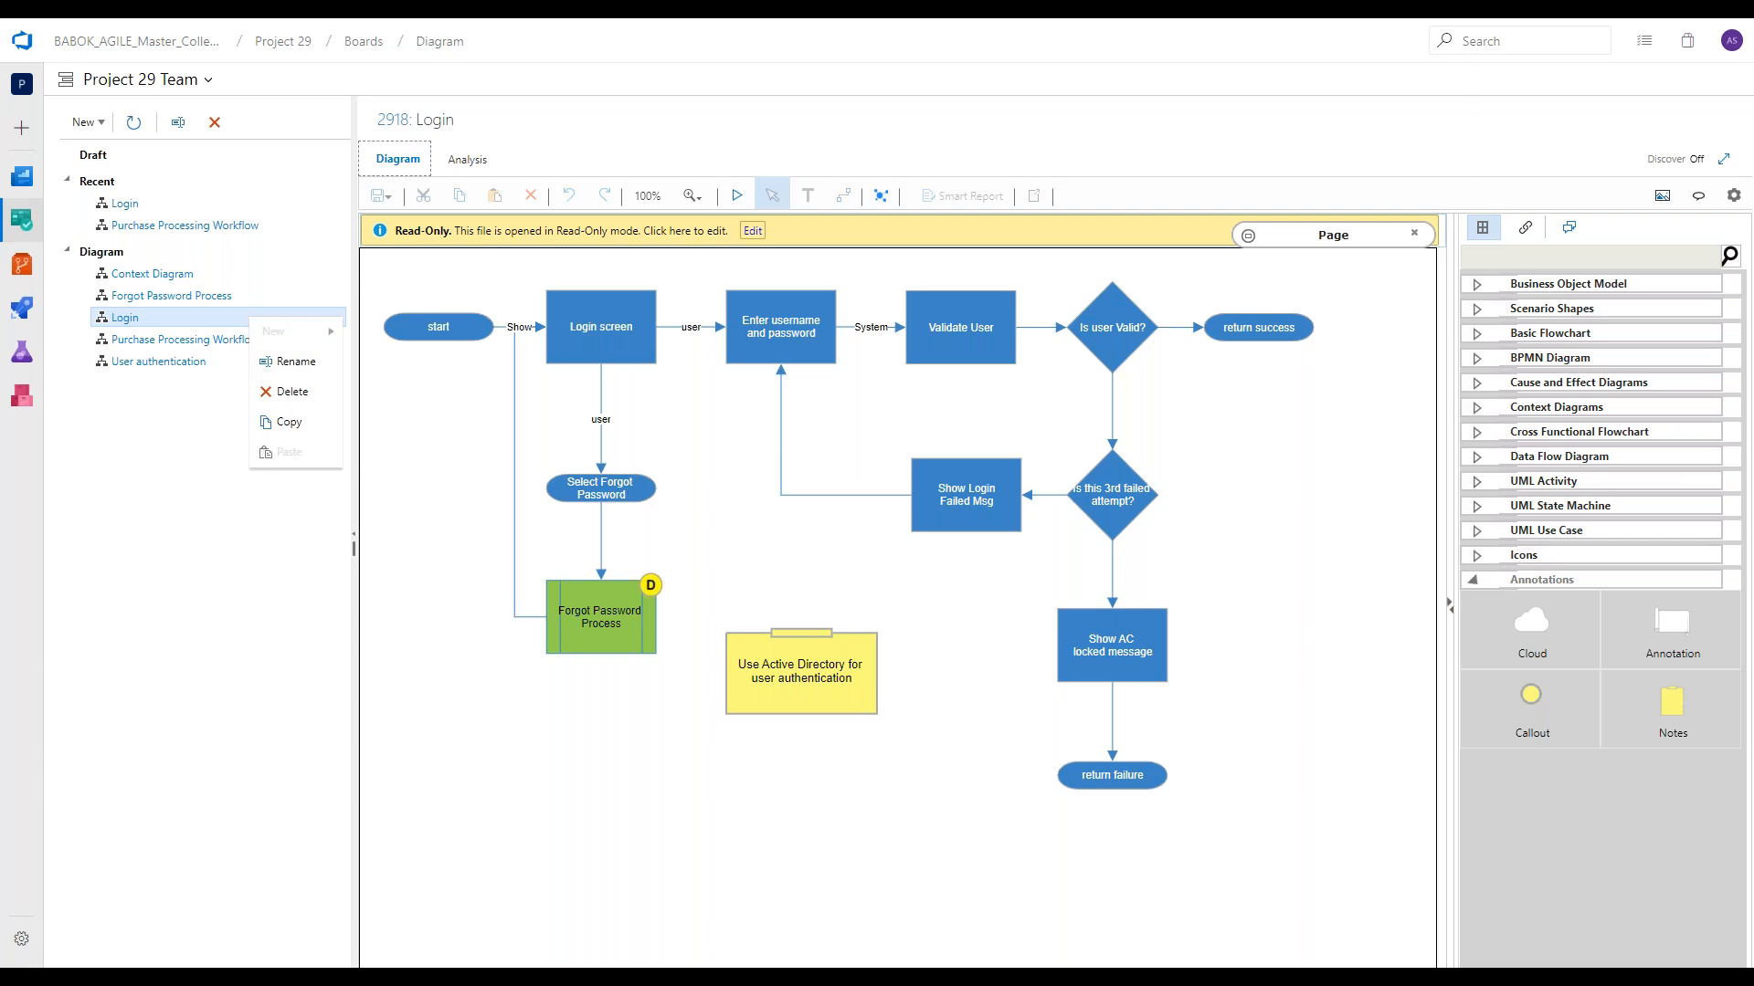
pyautogui.click(335, 436)
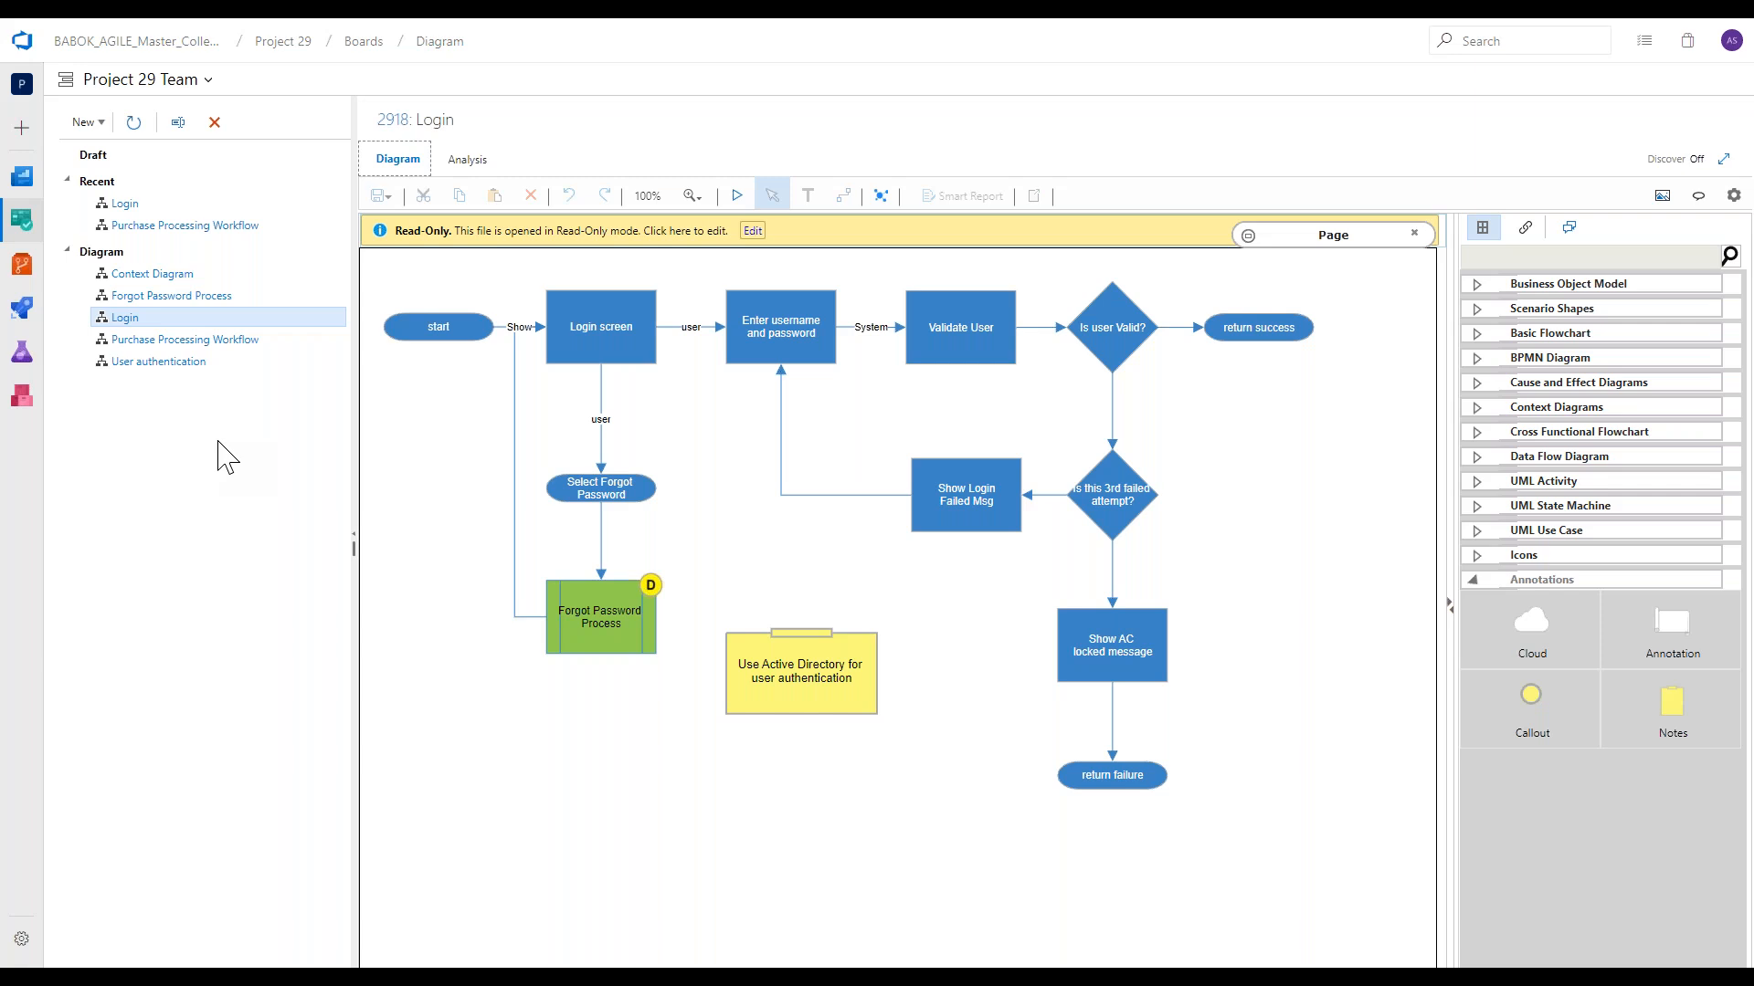
# Make the Login diagram editable, open the diagram linked to its Forgot Password Process shape, and return to Login.
pyautogui.click(758, 233)
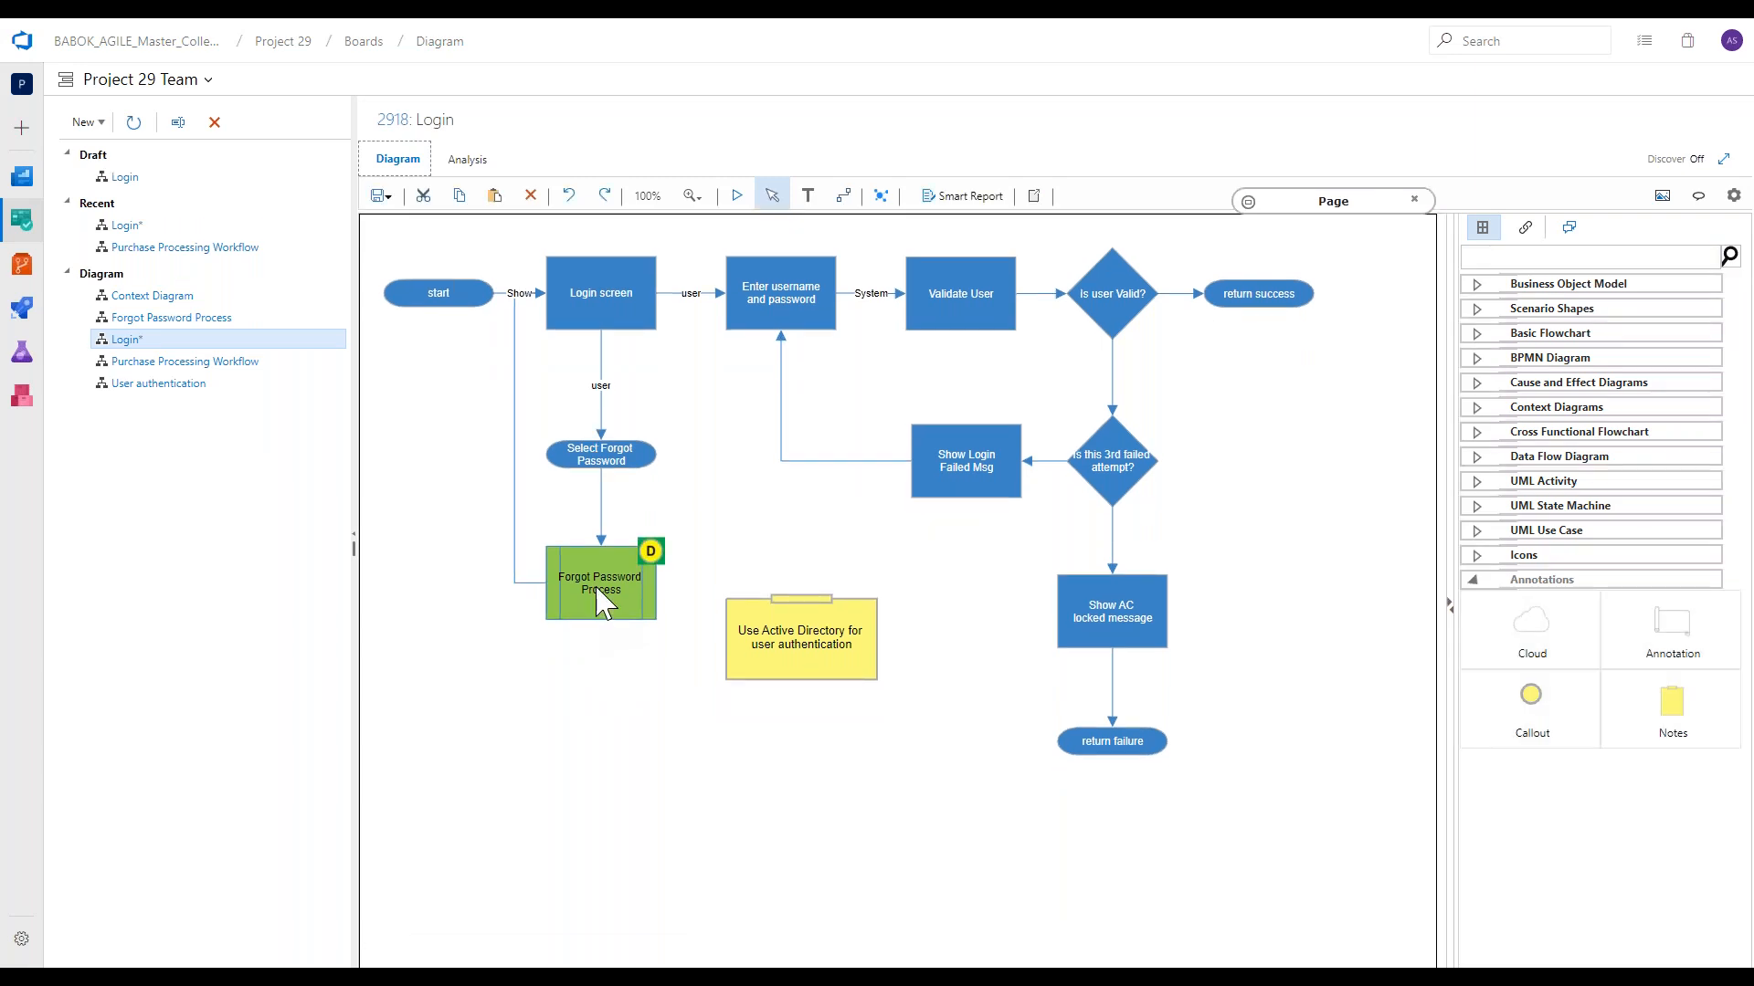
pyautogui.click(599, 594)
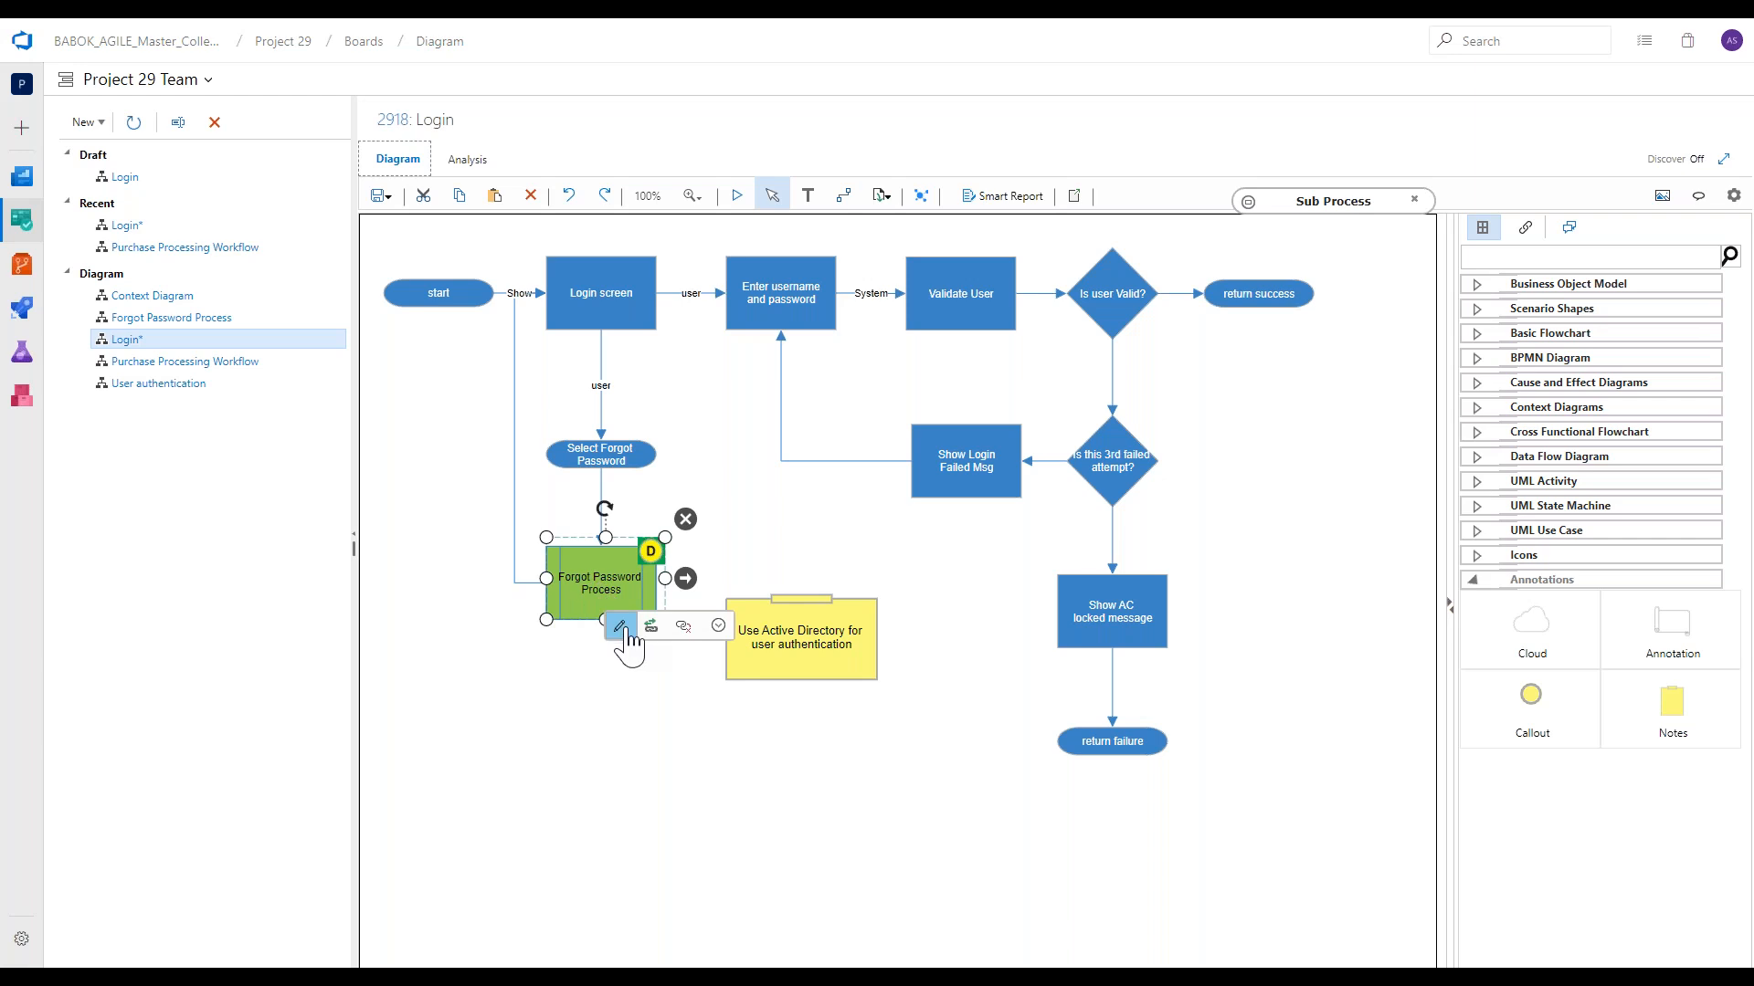
pyautogui.click(621, 627)
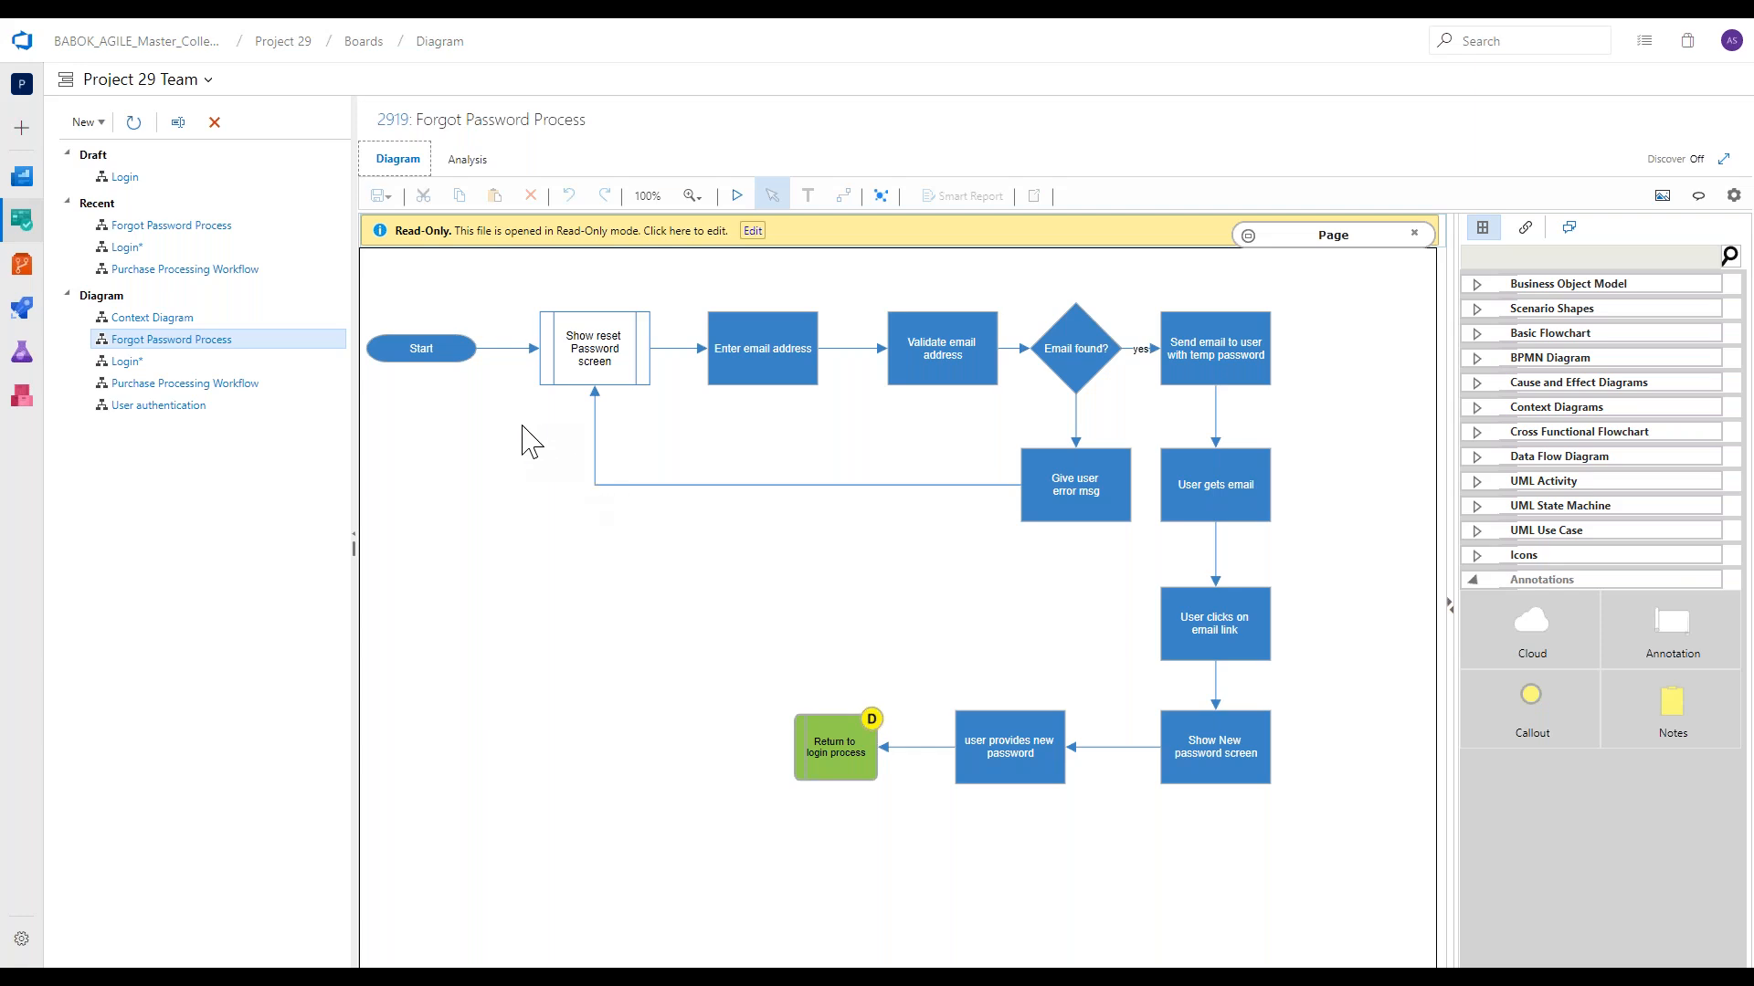
pyautogui.click(292, 359)
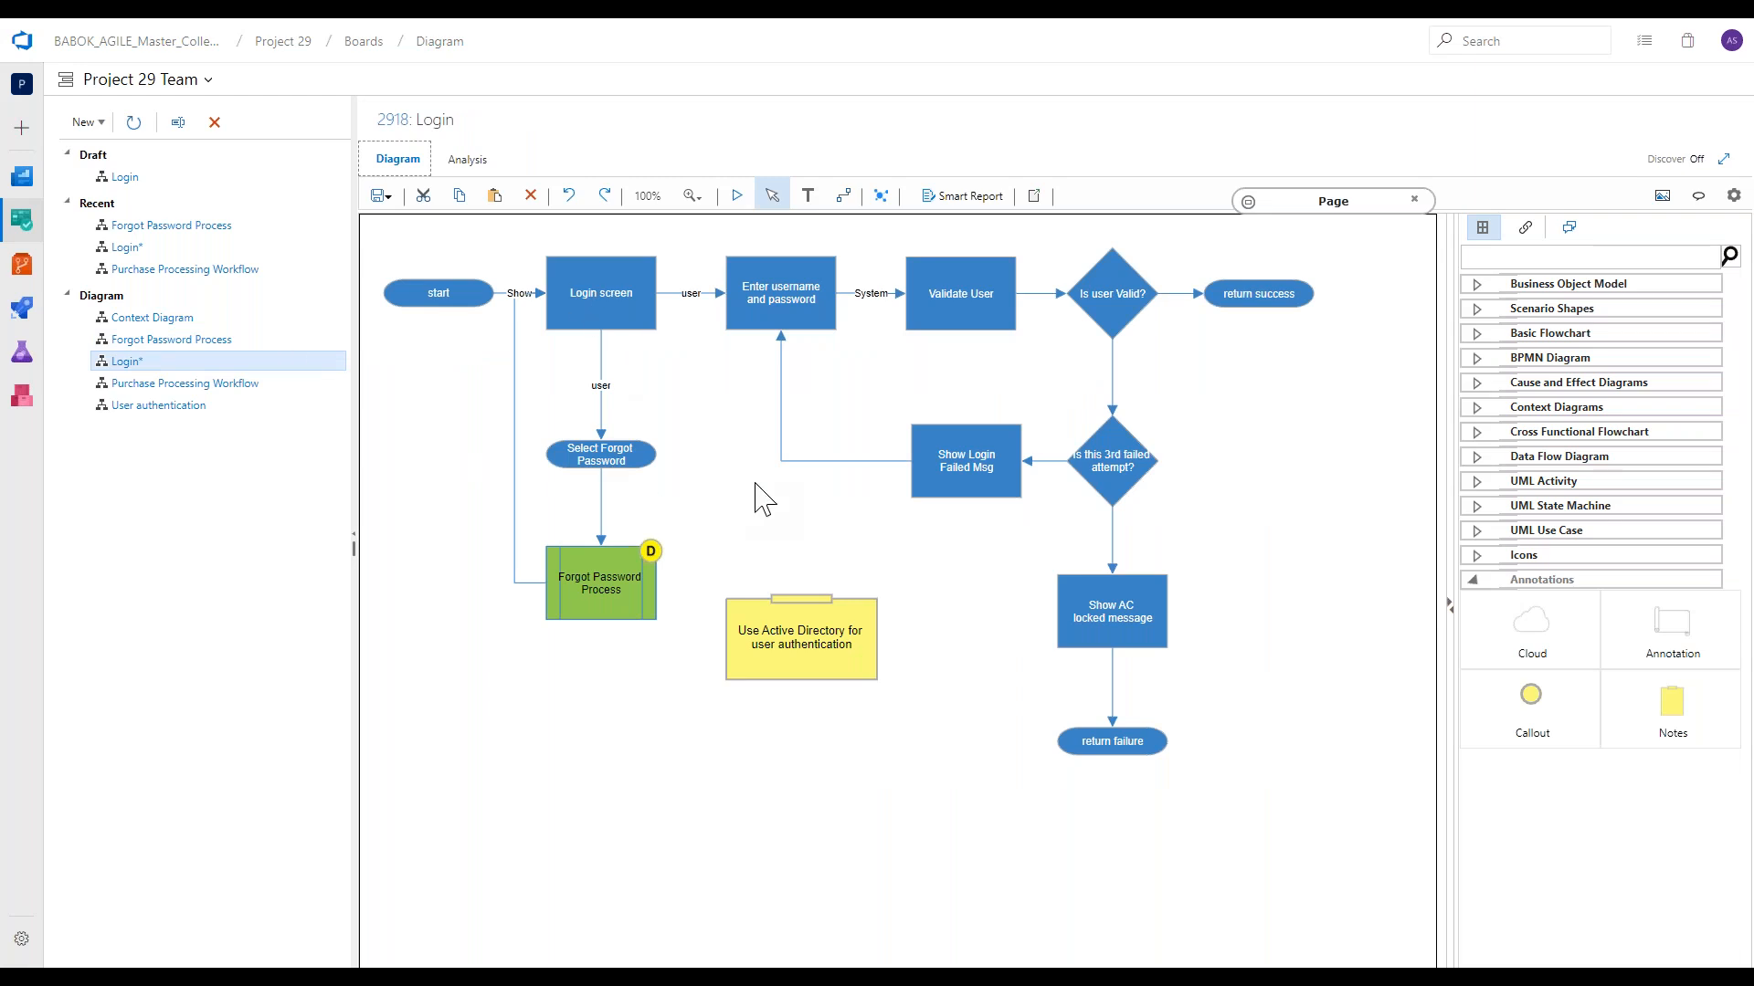
# Link the Show Login Failed Msg shape to the existing Purchase Processing Workflow diagram.
pyautogui.click(945, 471)
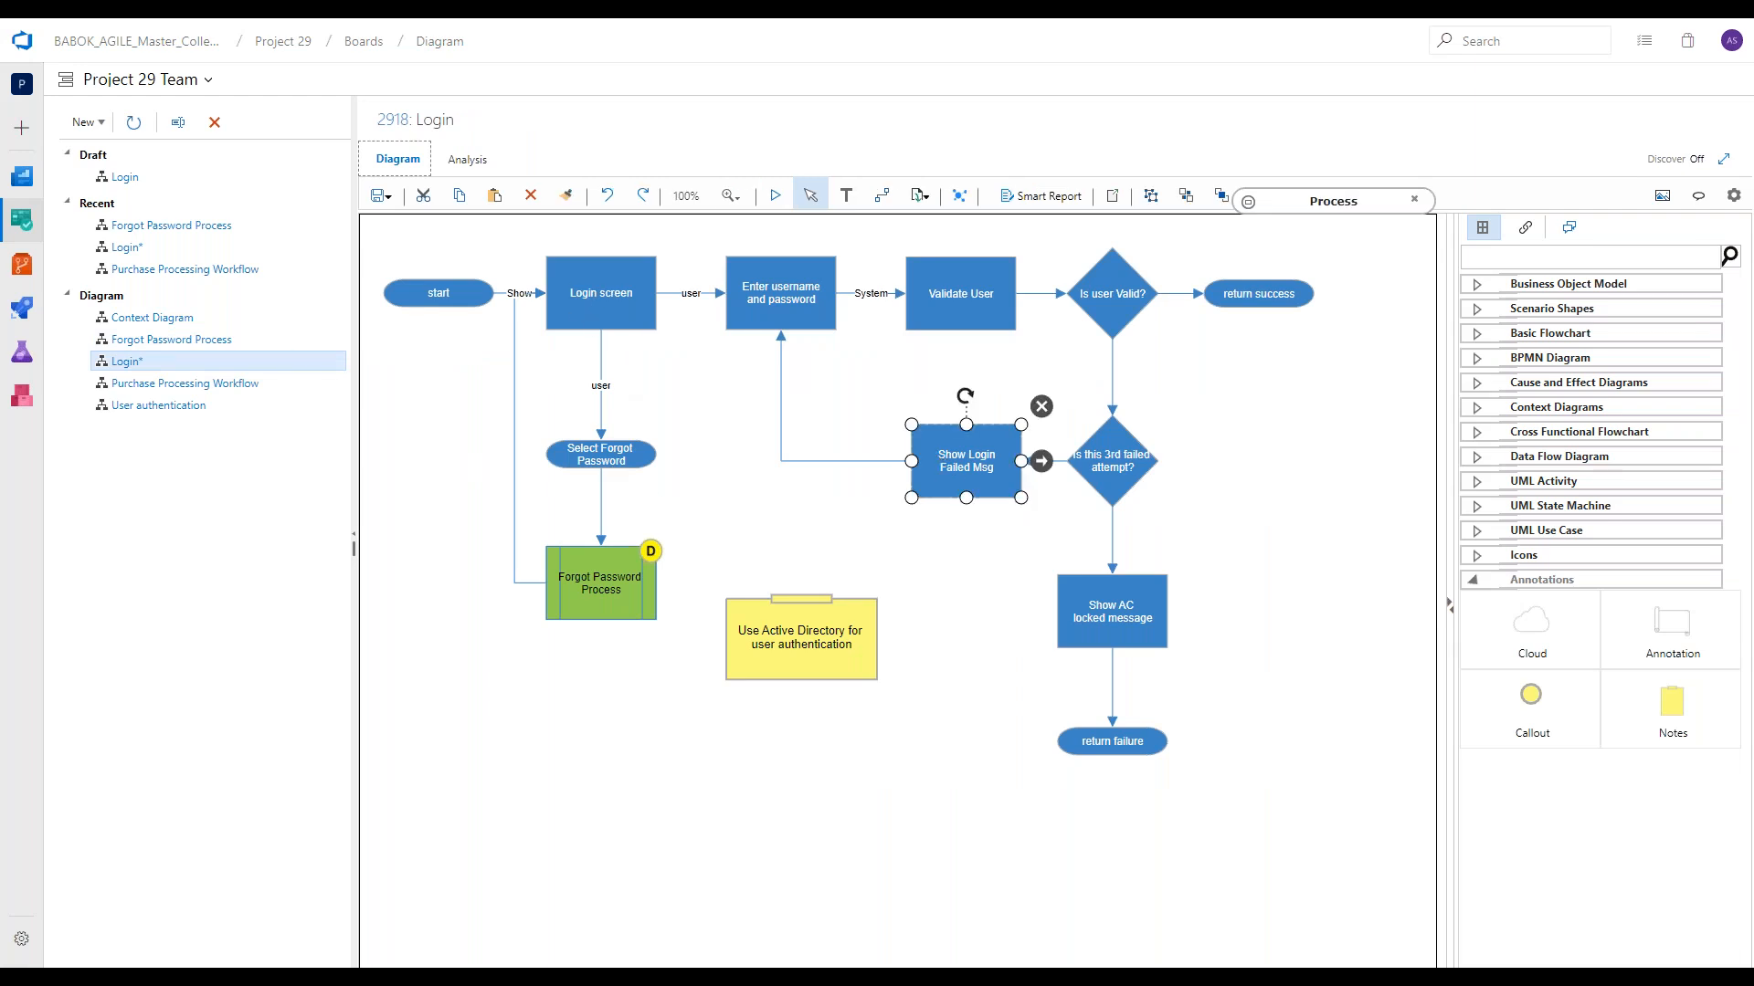
pyautogui.click(923, 197)
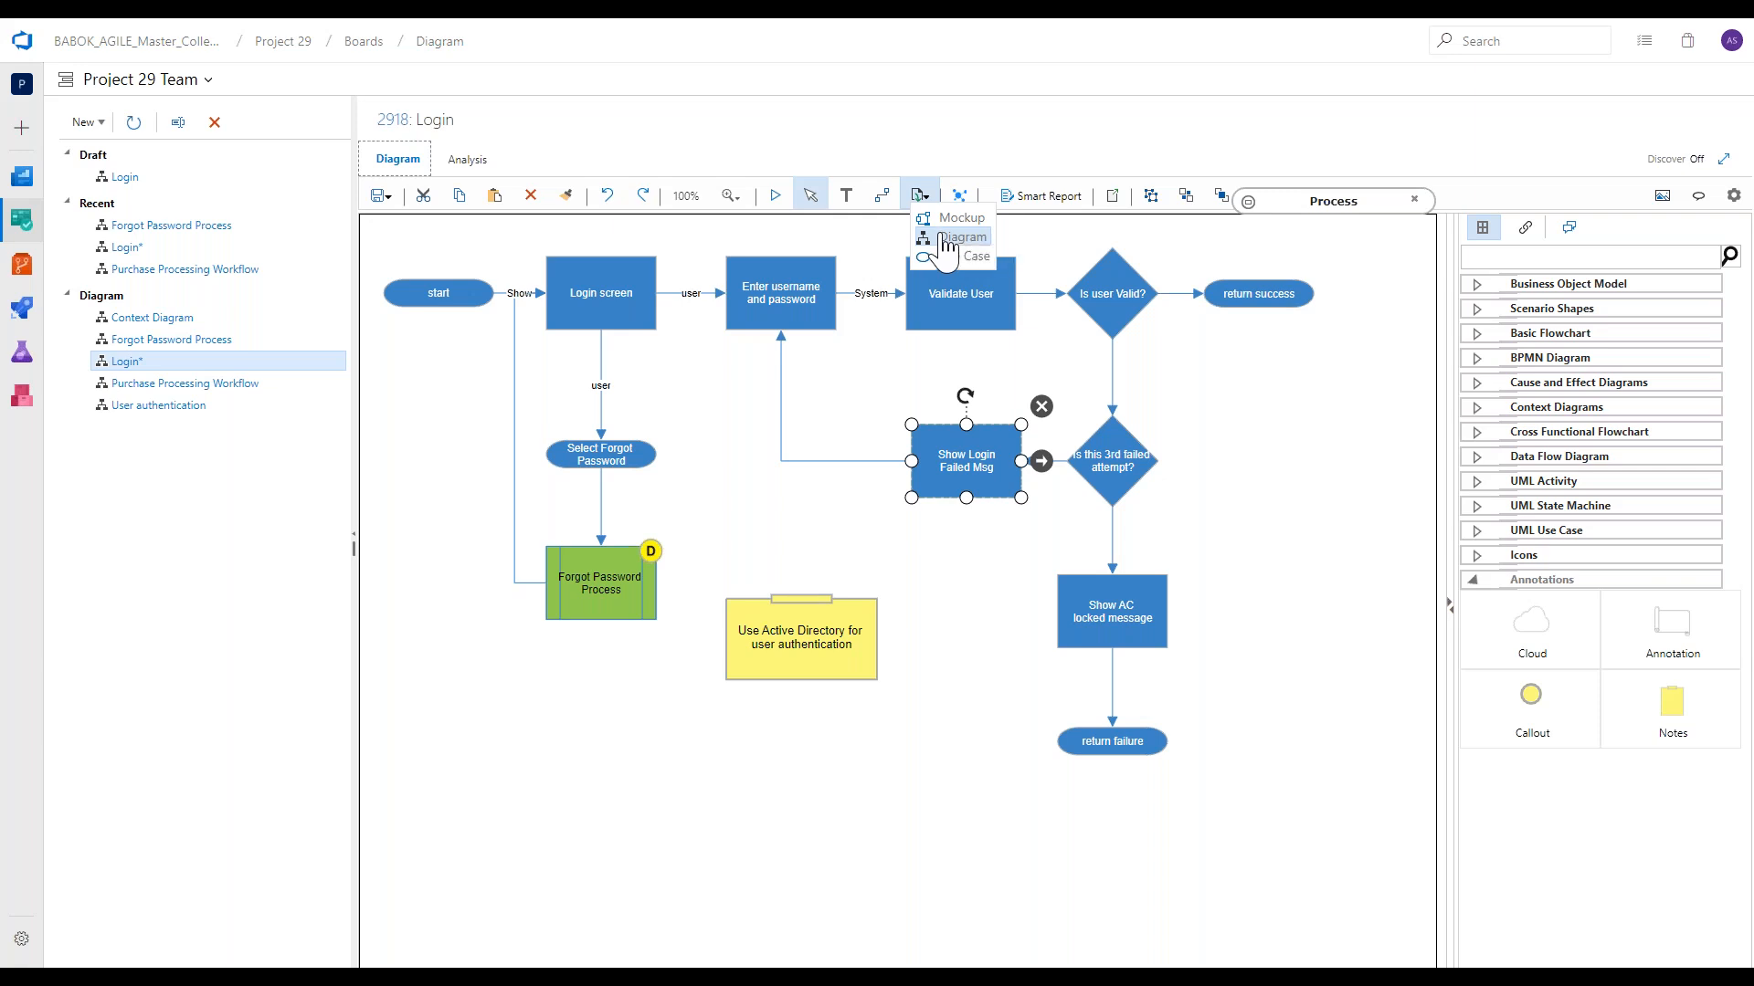
pyautogui.click(948, 243)
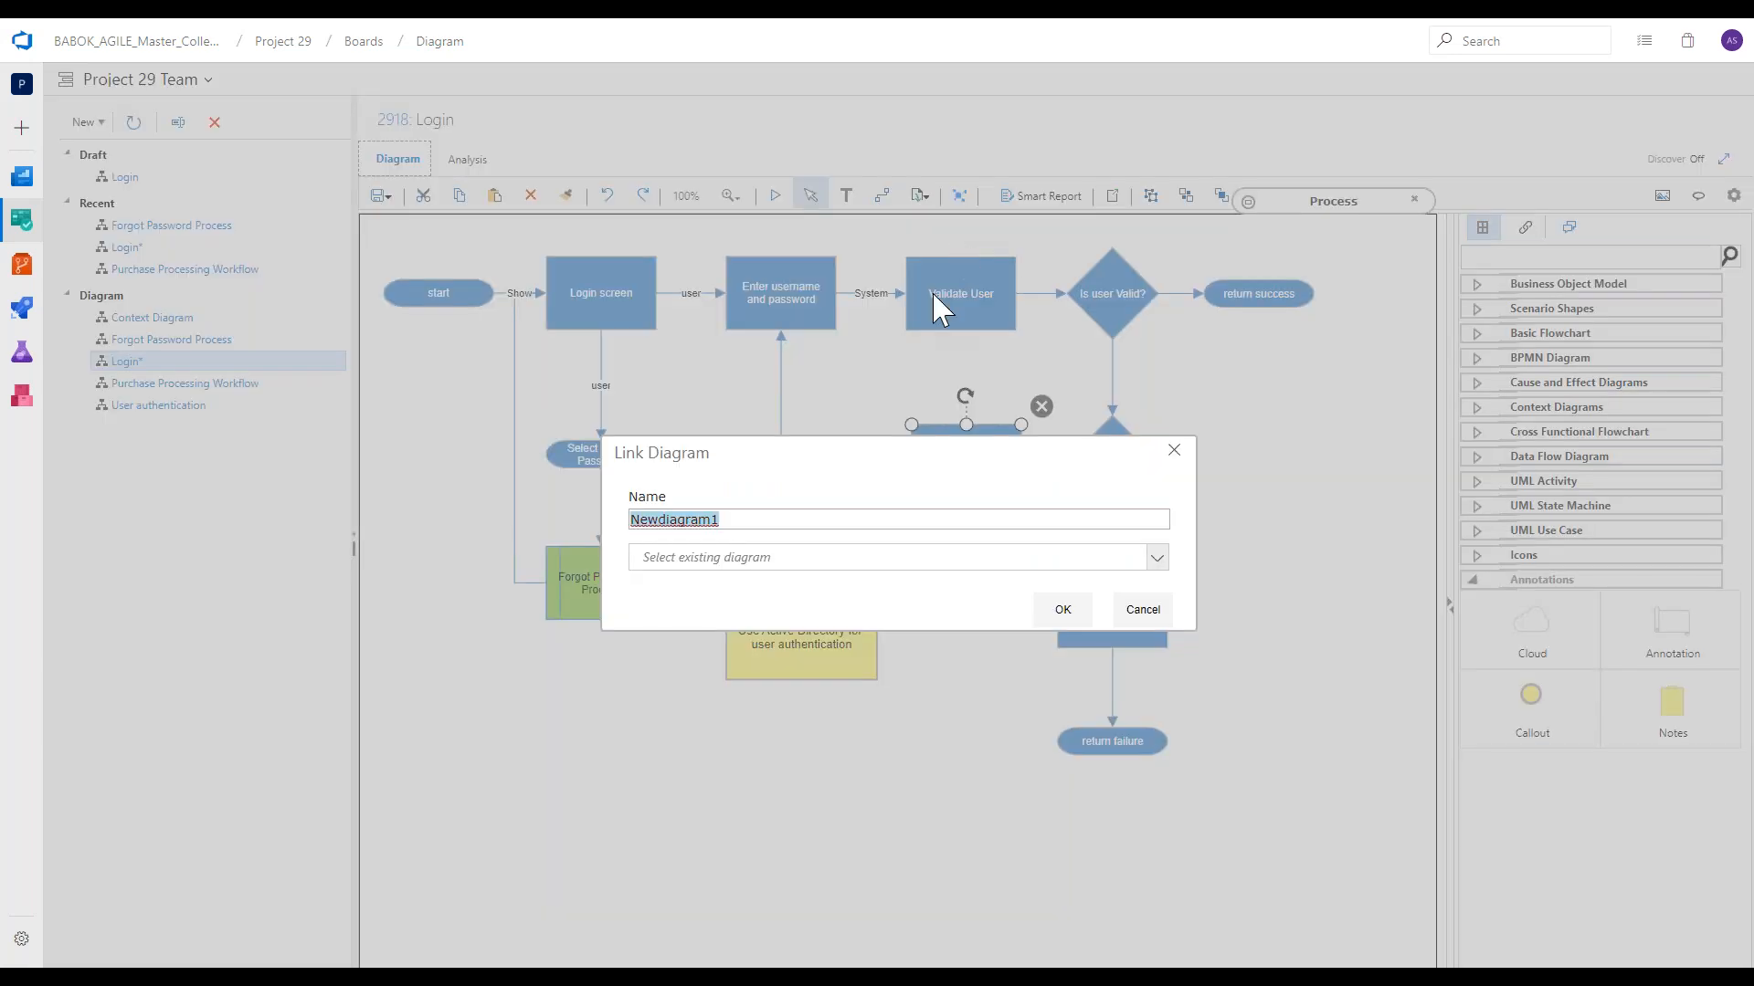
pyautogui.write('New Diag 1')
pyautogui.click(1156, 557)
pyautogui.click(640, 586)
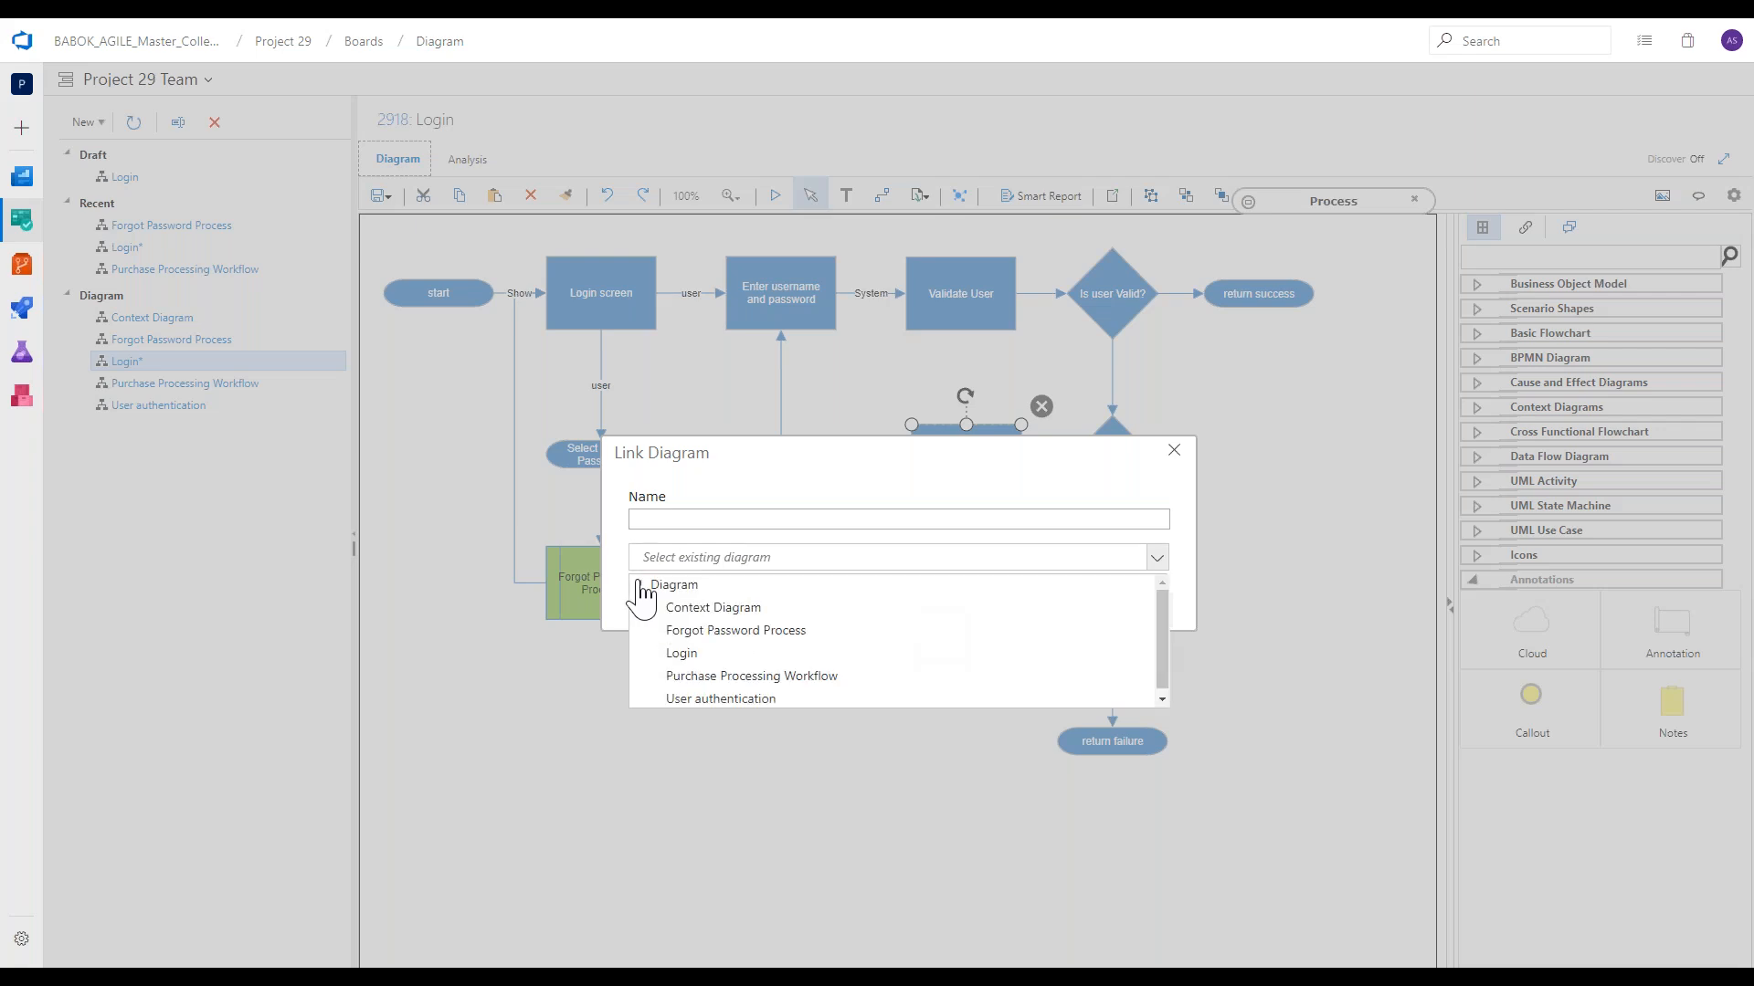
pyautogui.click(768, 676)
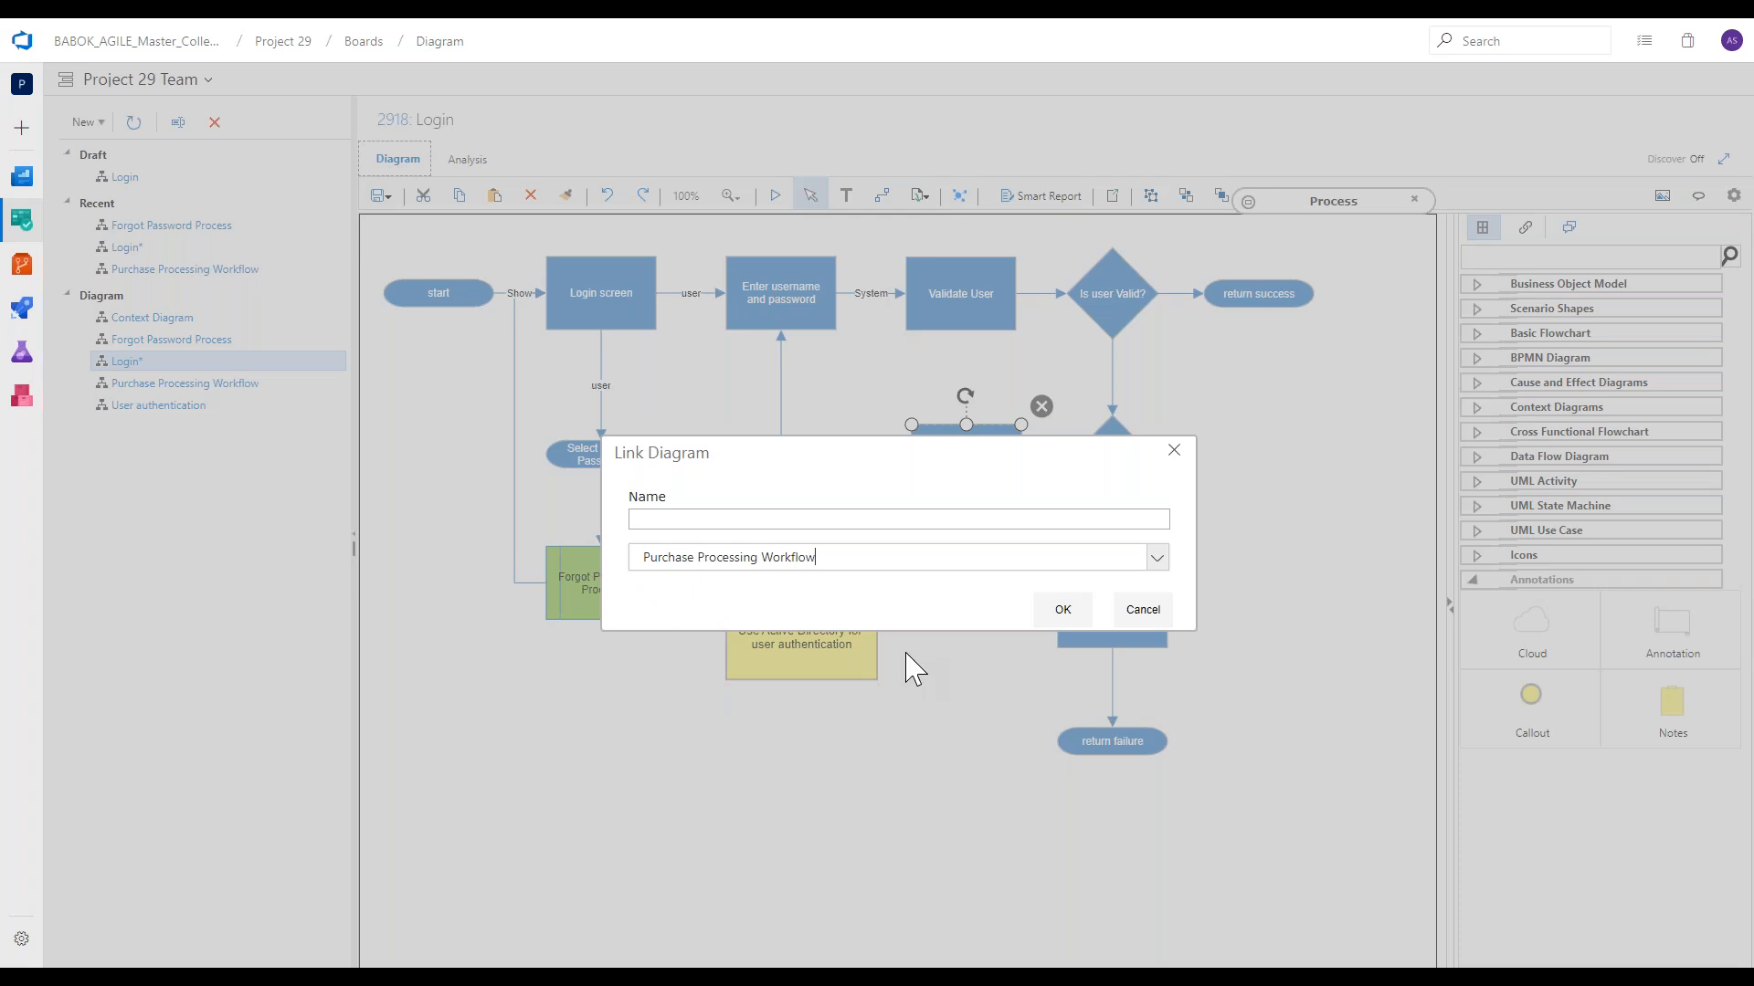
pyautogui.click(1059, 611)
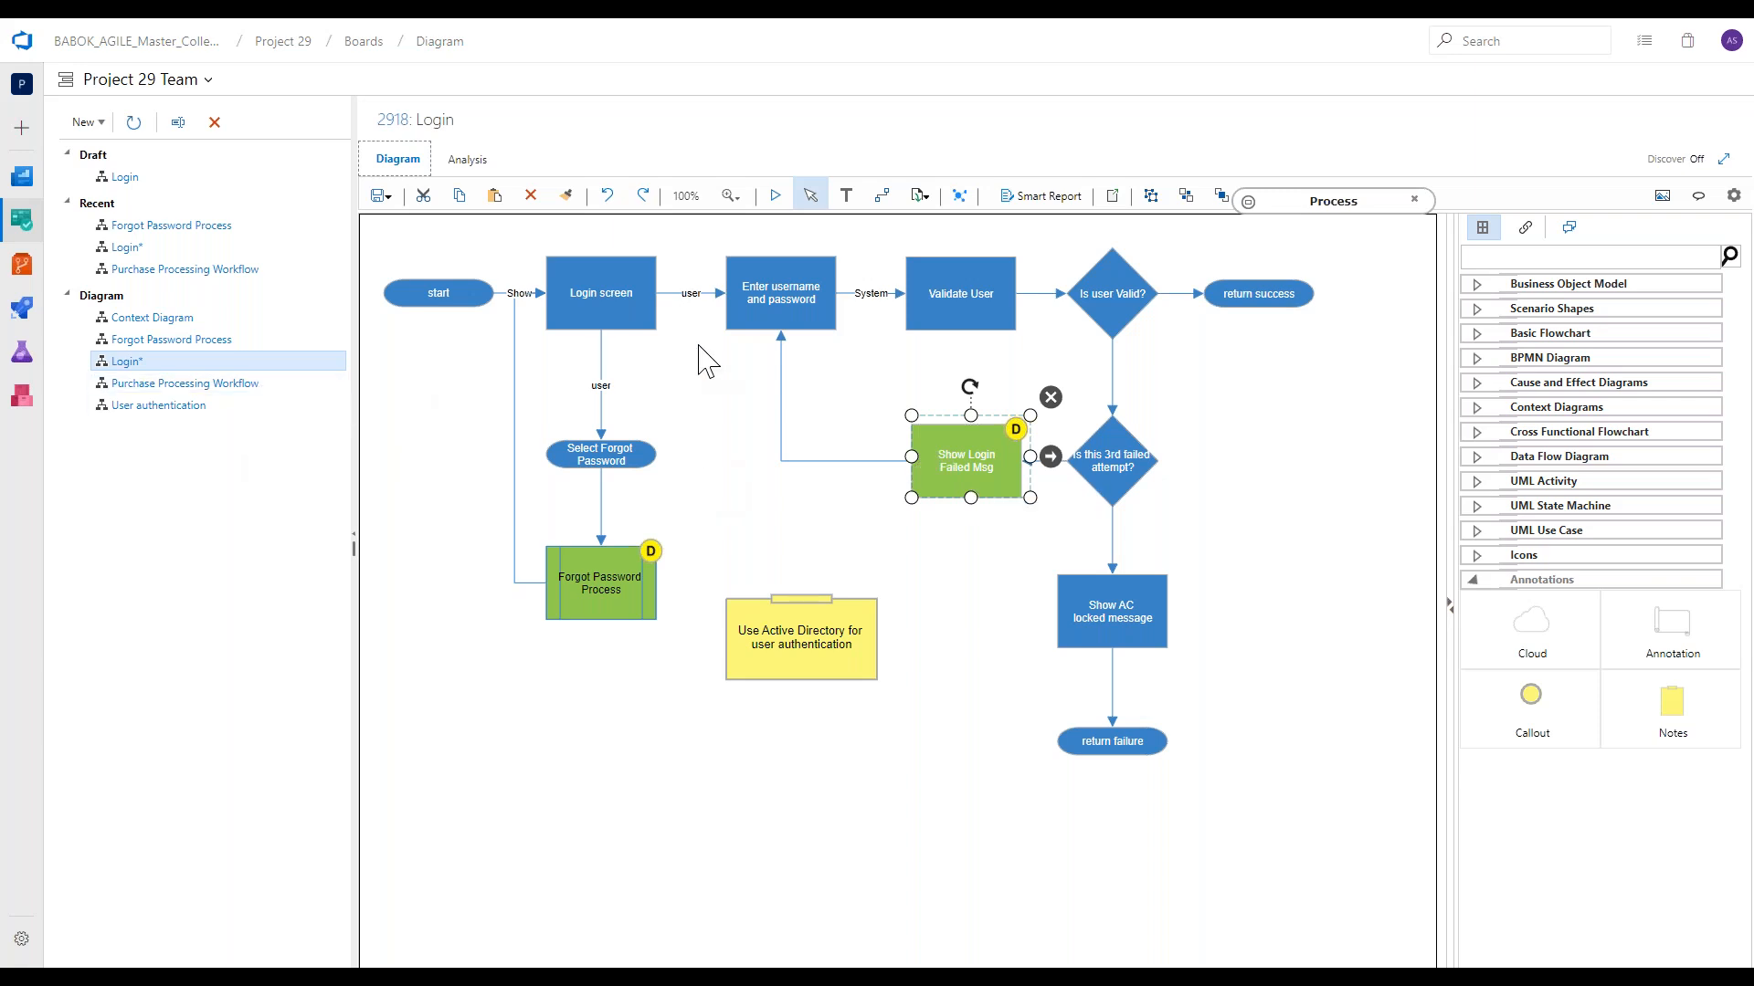
pyautogui.click(734, 312)
pyautogui.click(925, 196)
pyautogui.click(951, 241)
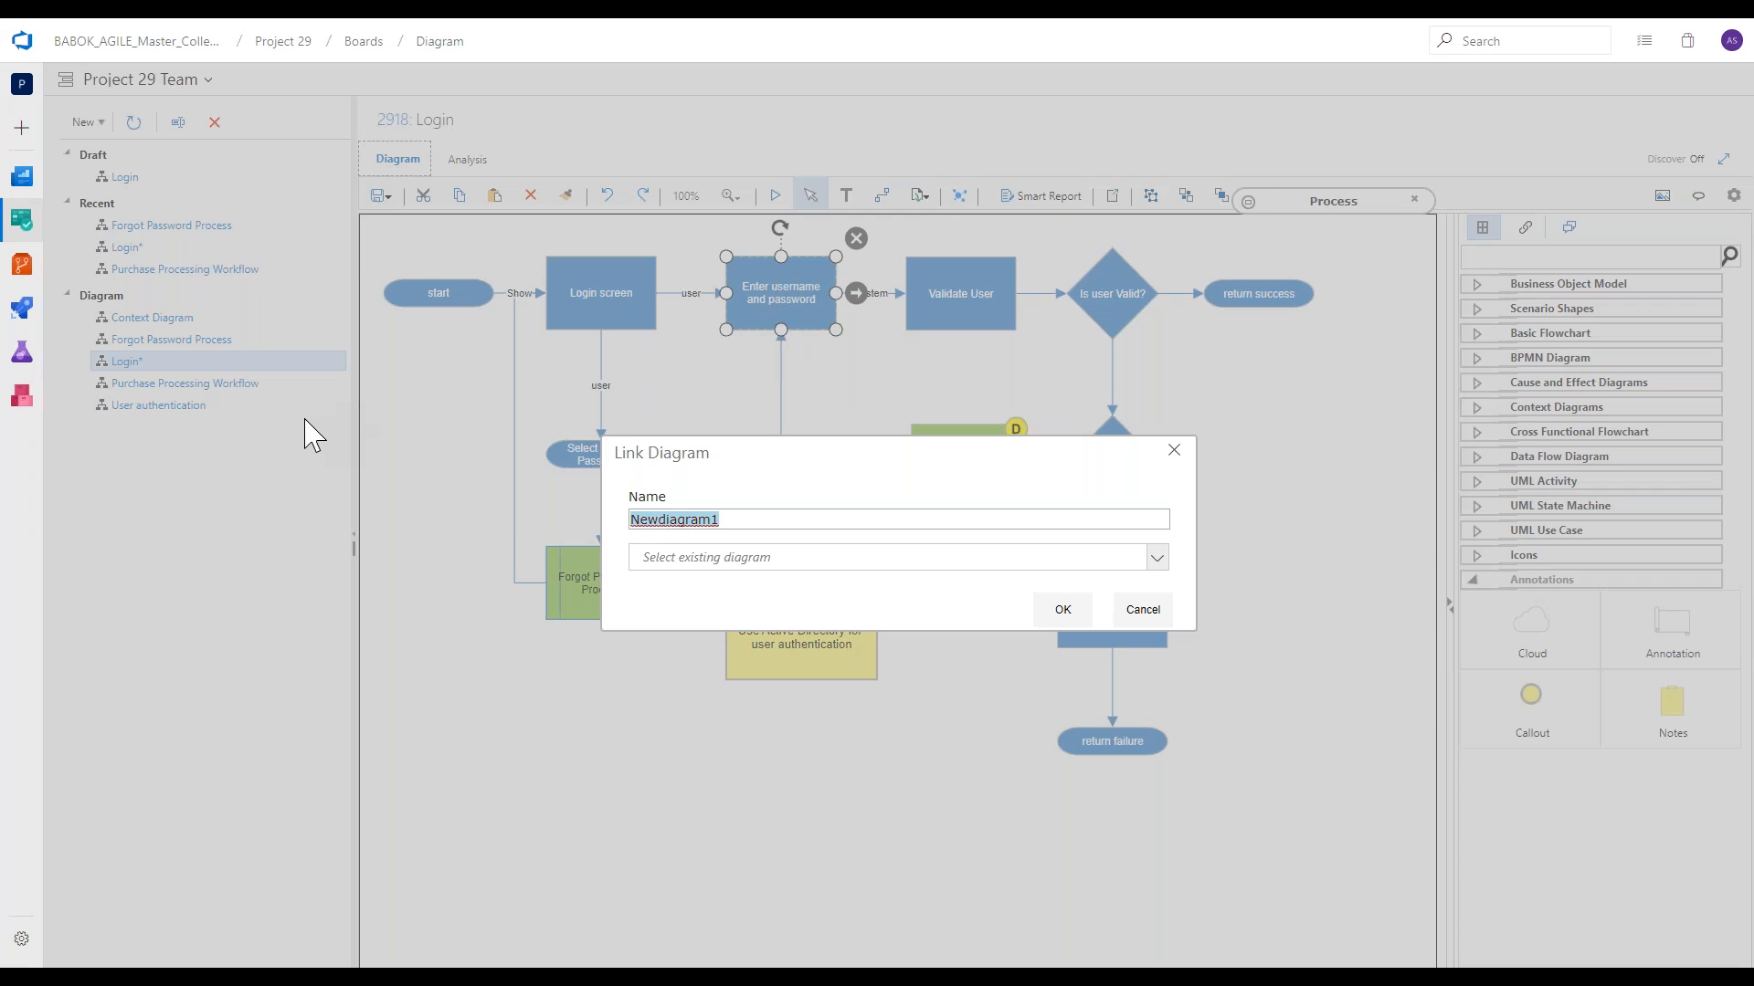
pyautogui.click(1153, 616)
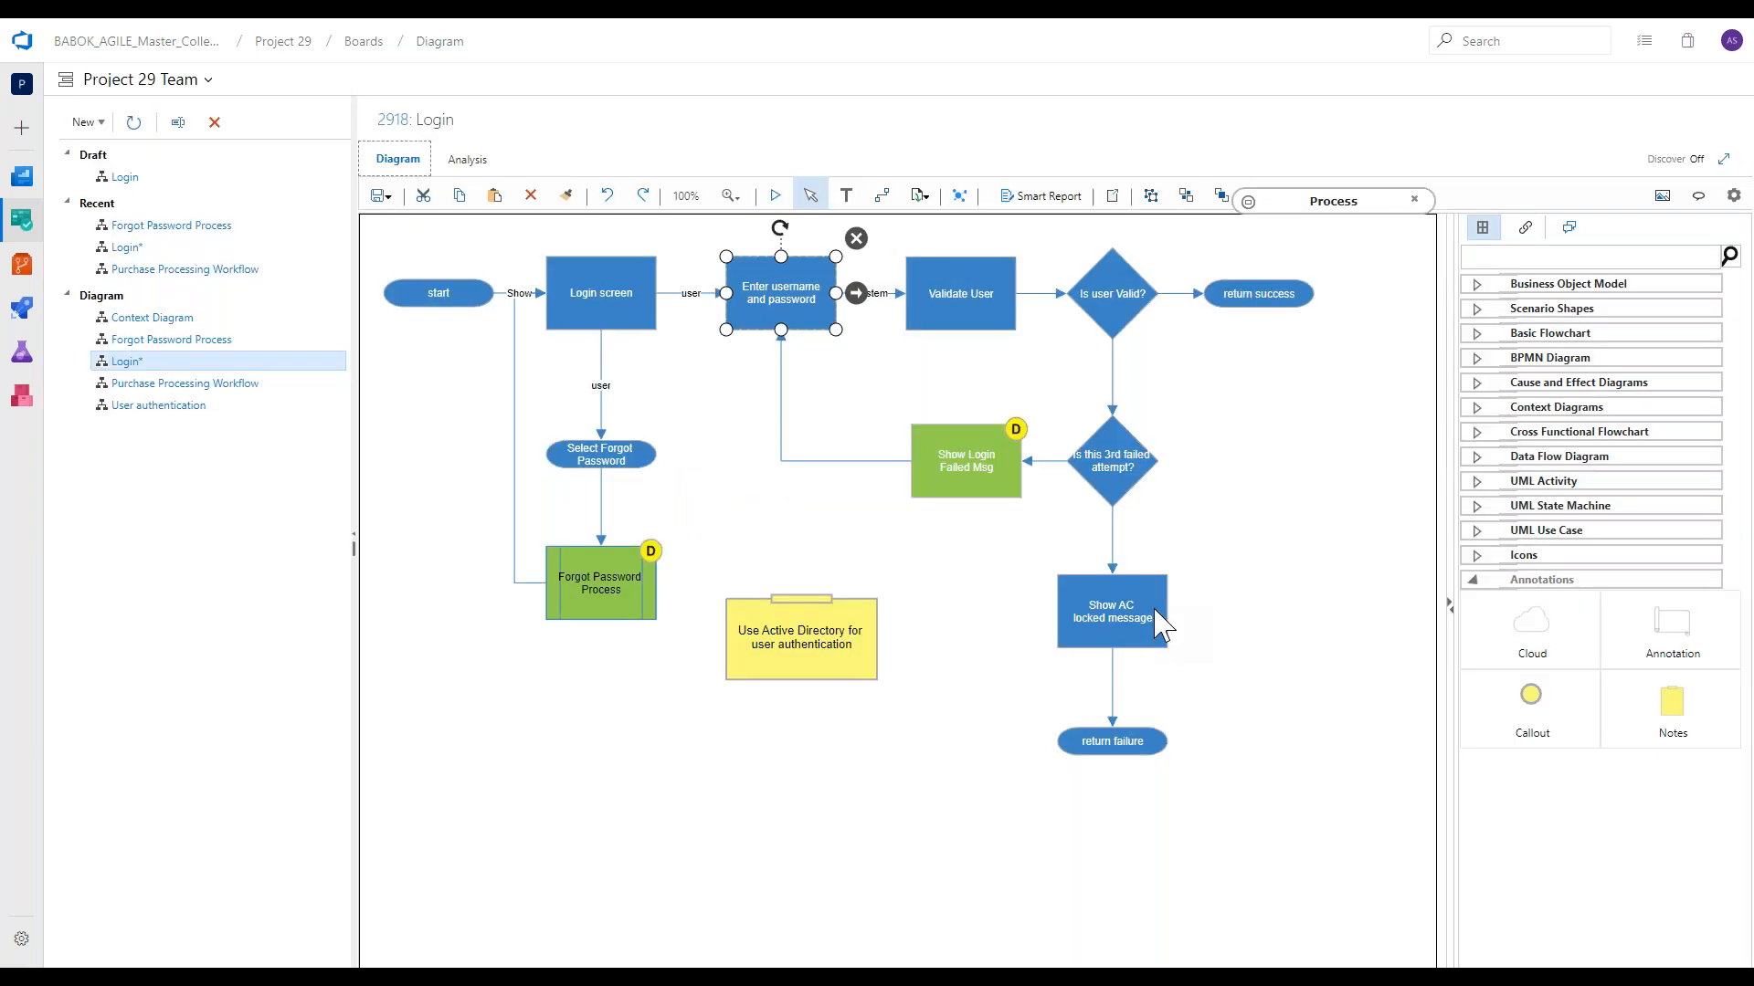
pyautogui.click(1236, 557)
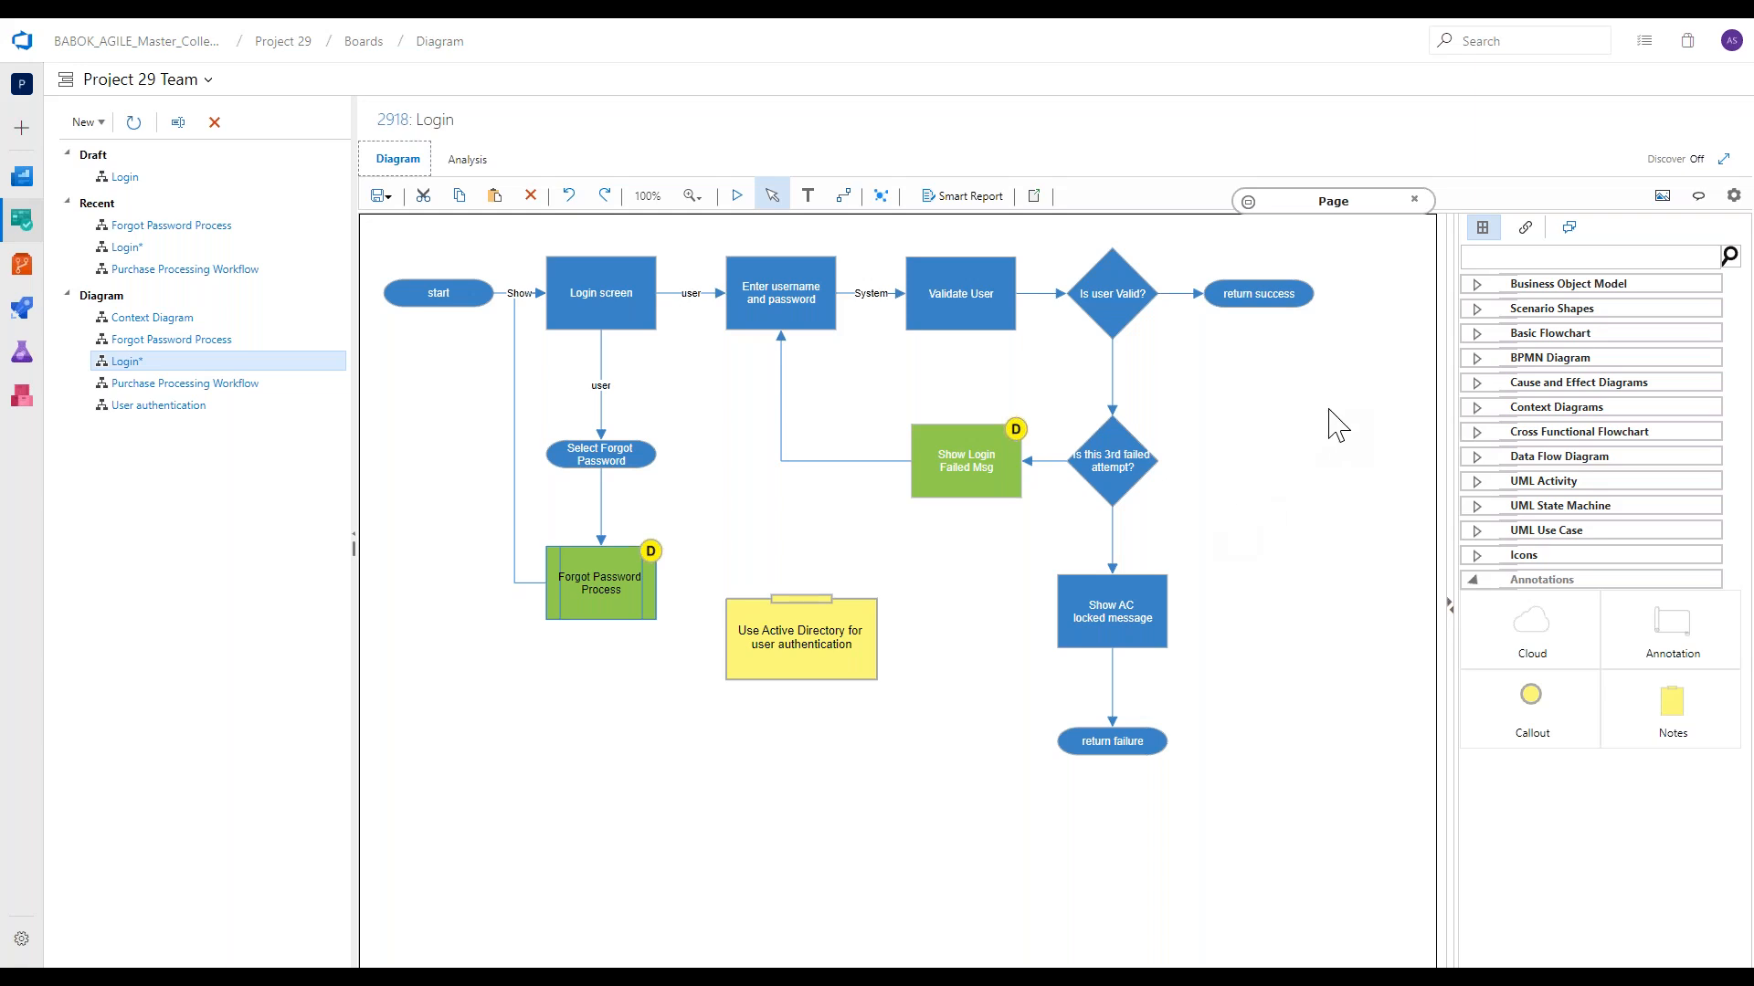
# Examine the shapes offered in the Basic Flowchart and UML State Machine shape groups.
pyautogui.click(1564, 313)
pyautogui.click(1564, 311)
pyautogui.click(1573, 334)
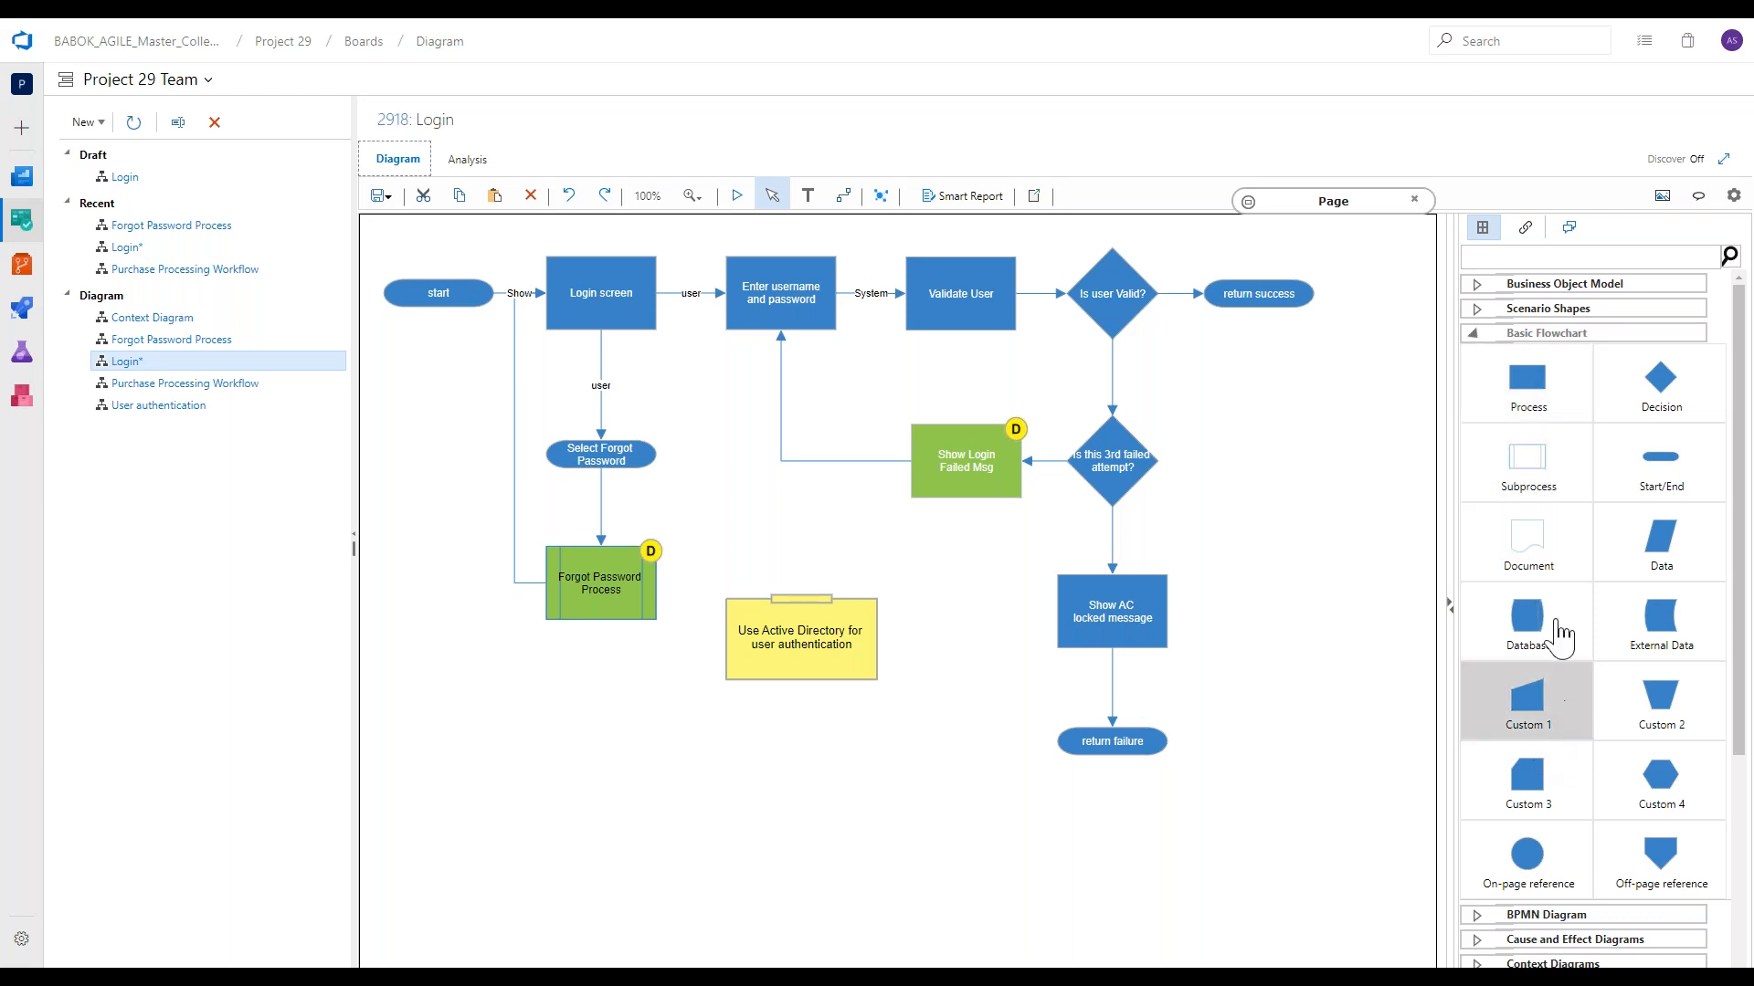
pyautogui.click(1602, 336)
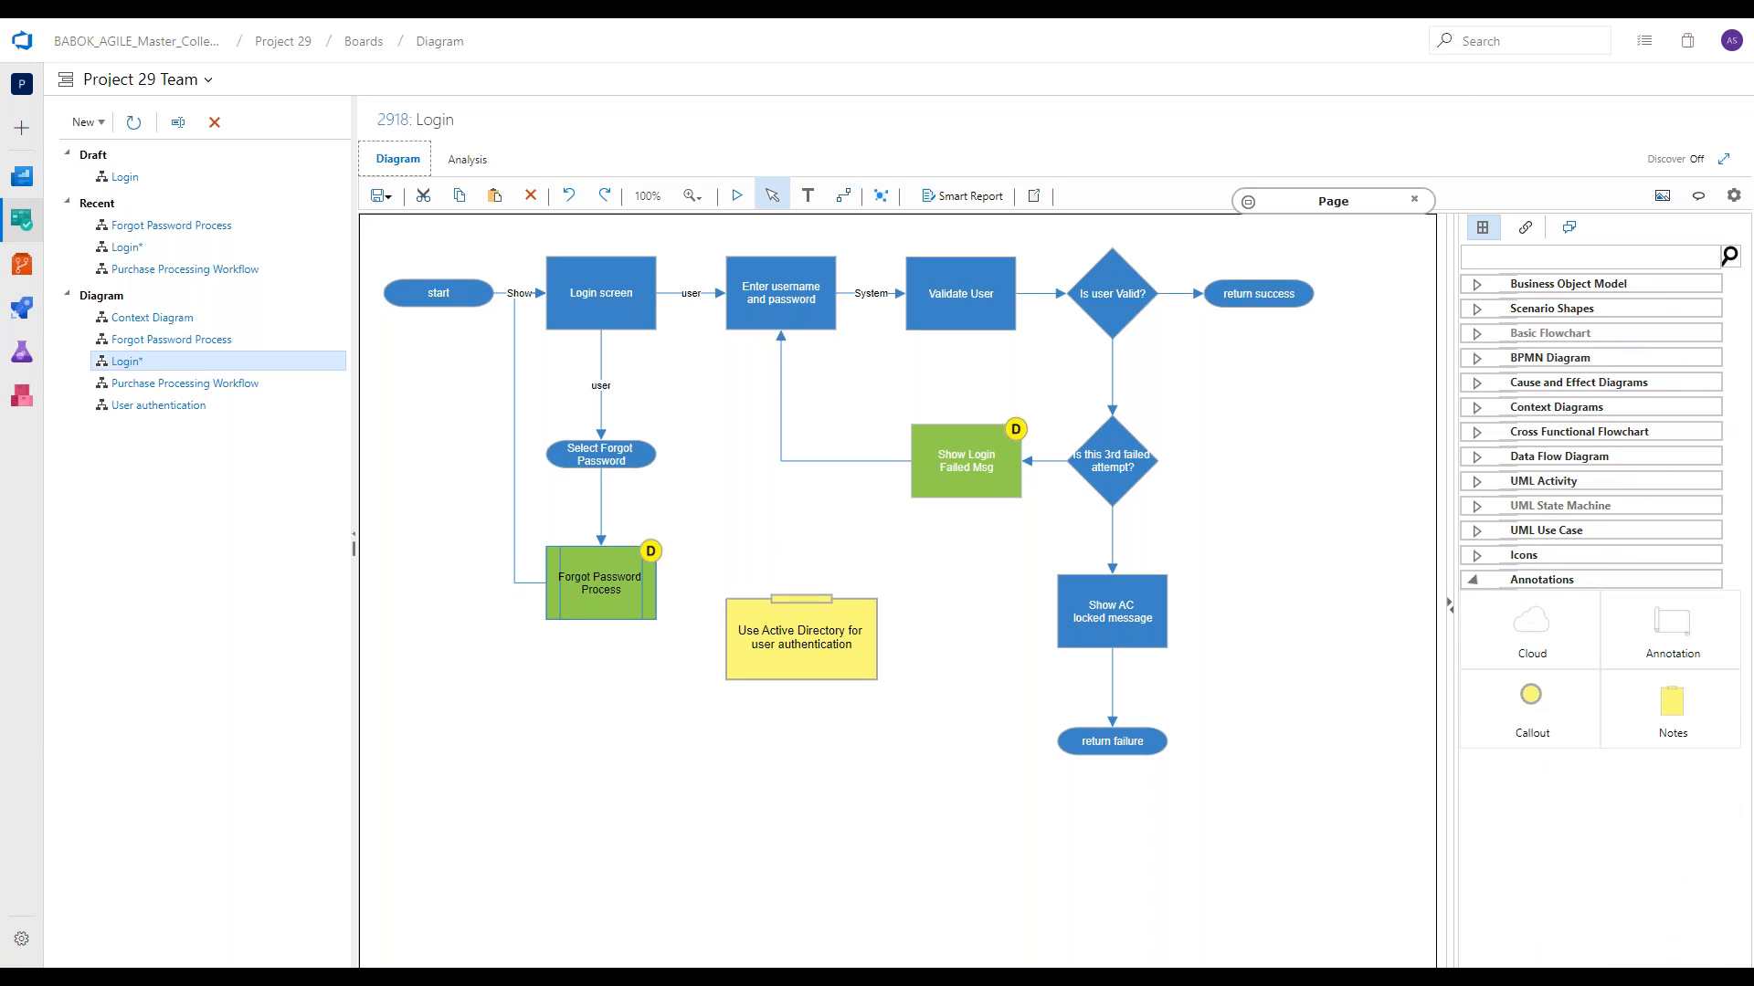
pyautogui.click(1557, 505)
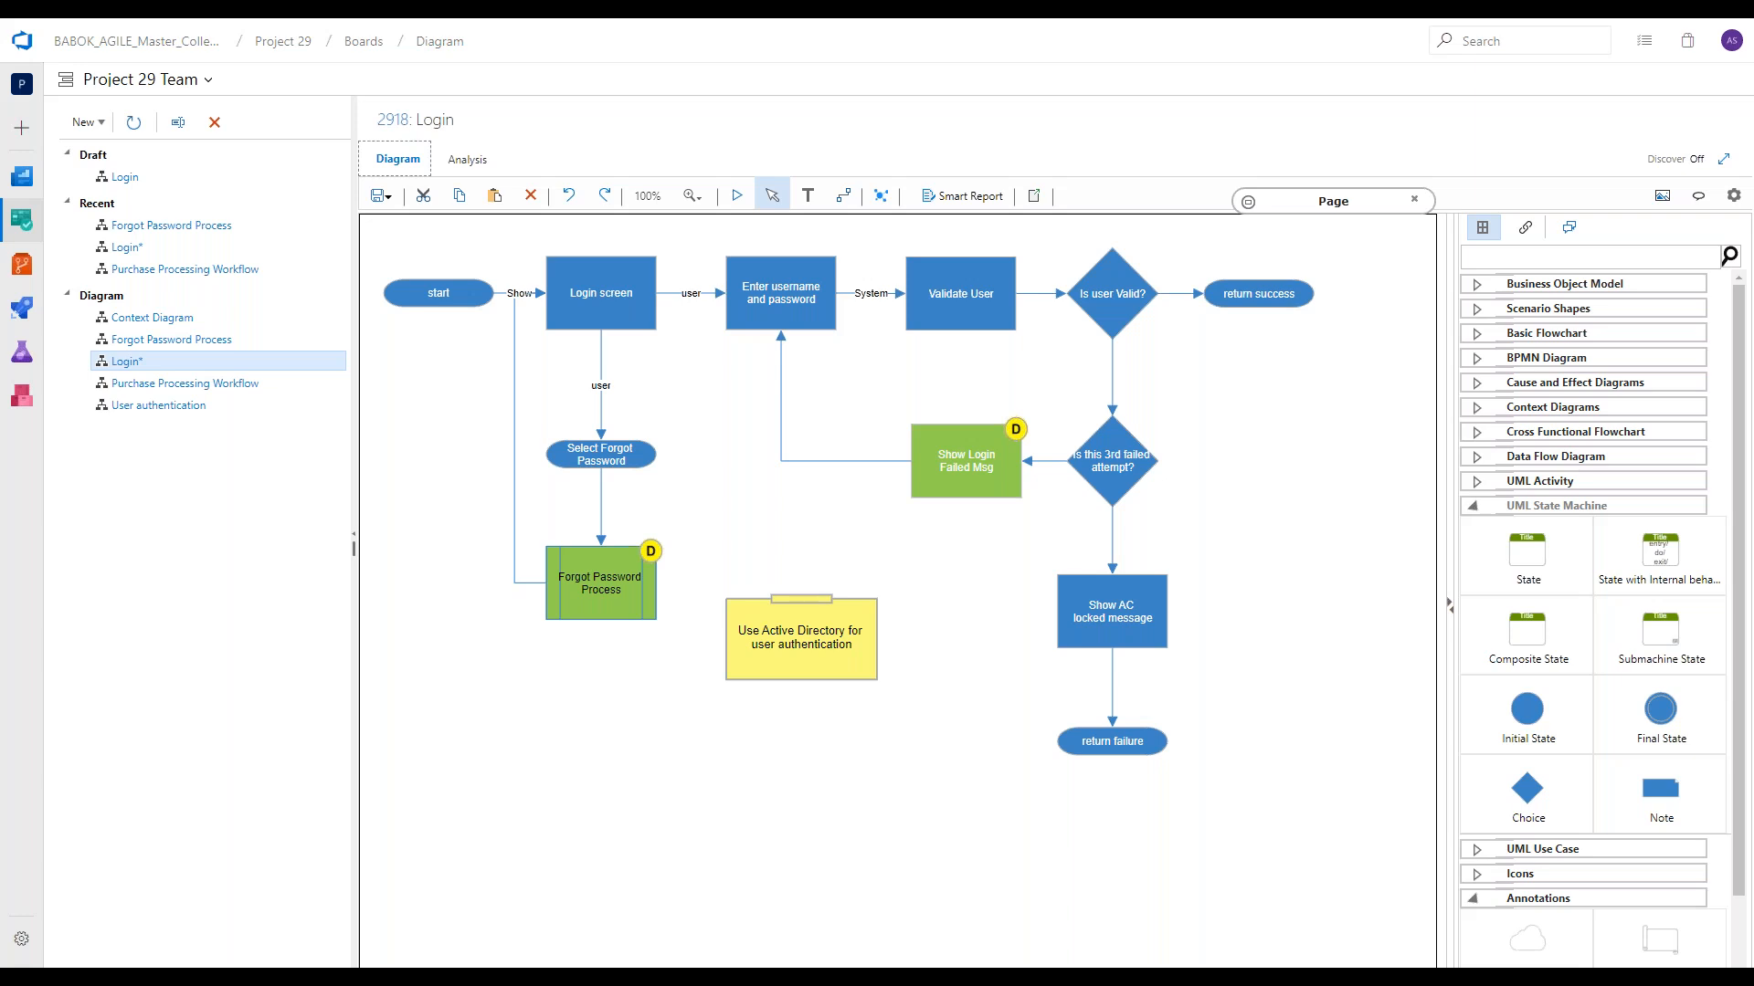
pyautogui.click(1571, 507)
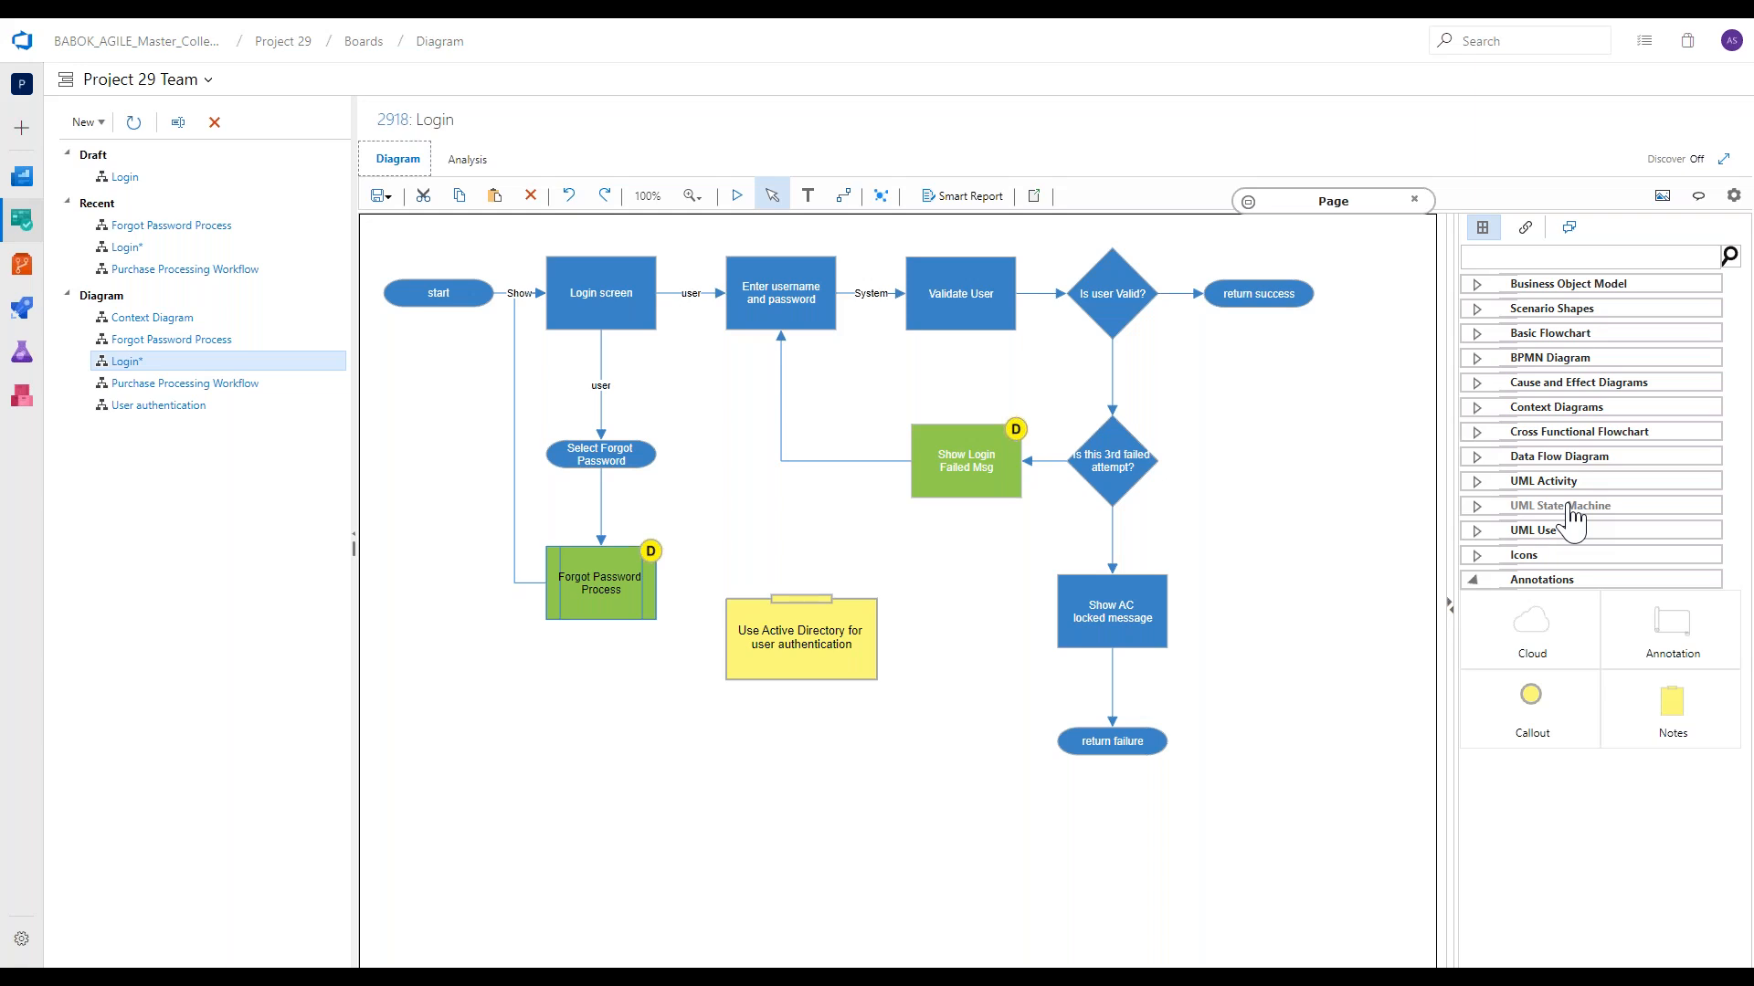
pyautogui.click(1523, 335)
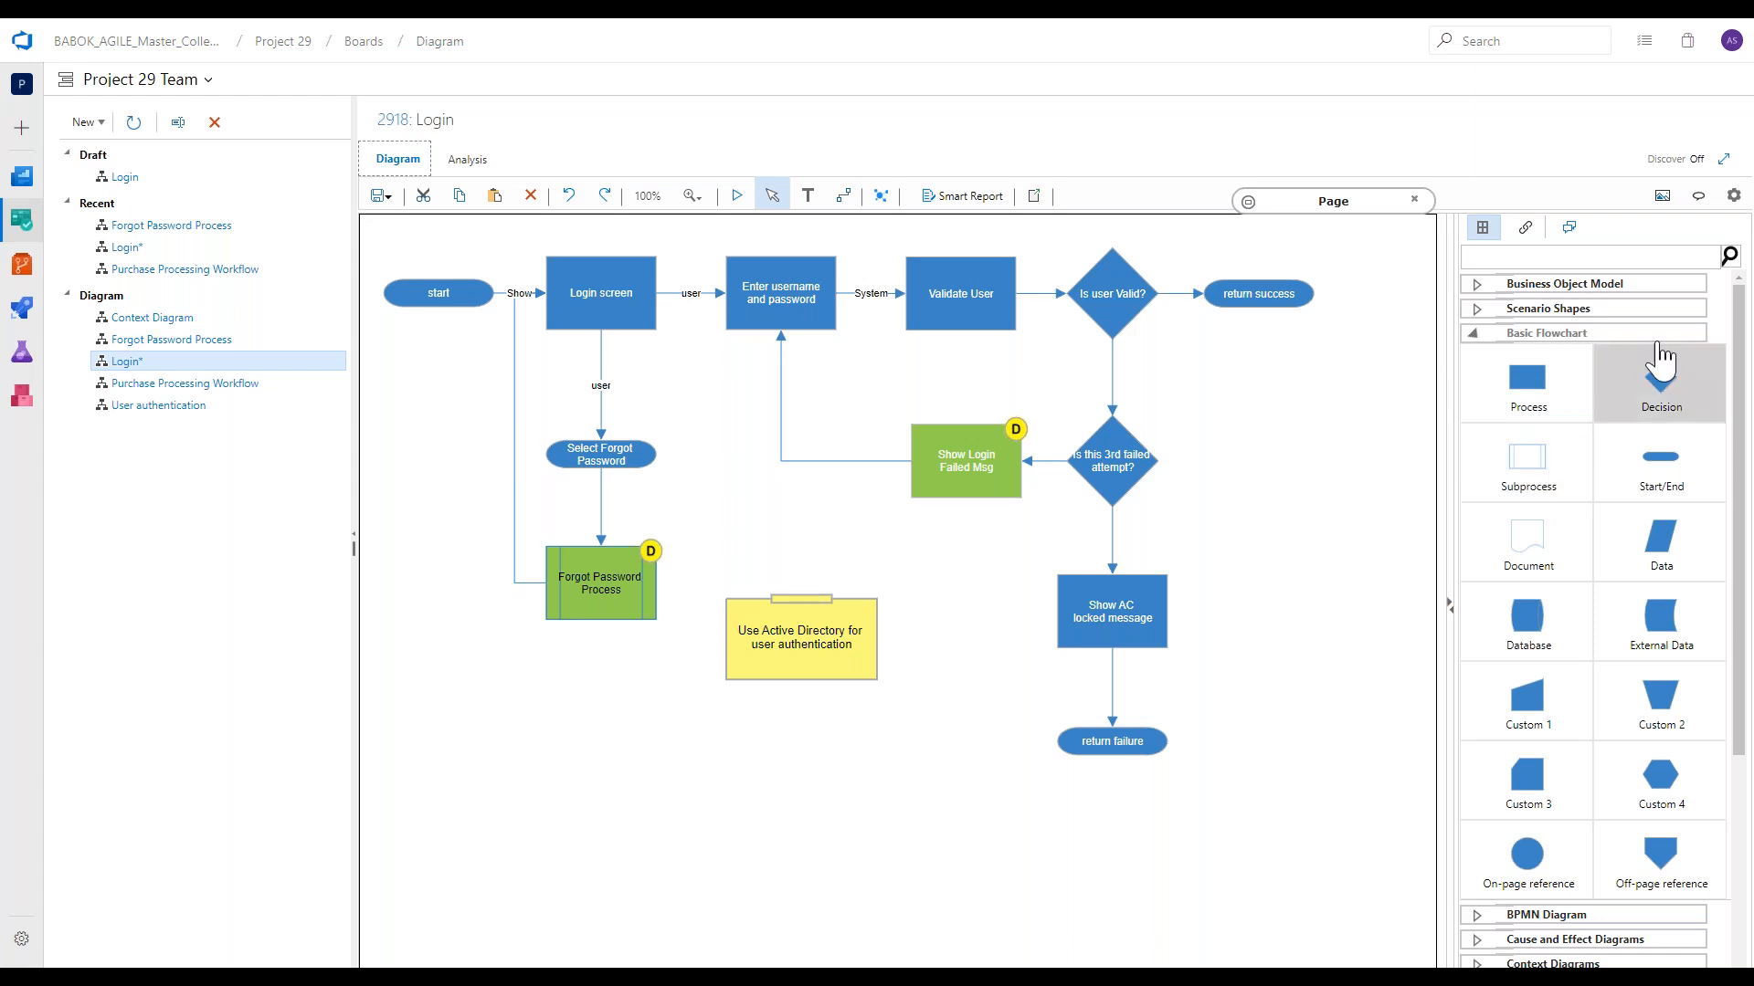
pyautogui.click(1611, 334)
# Add a BPMN Collapsed Sub-Process shape to the right of the "Is this 3rd failed attempt?" decision.
pyautogui.click(1583, 361)
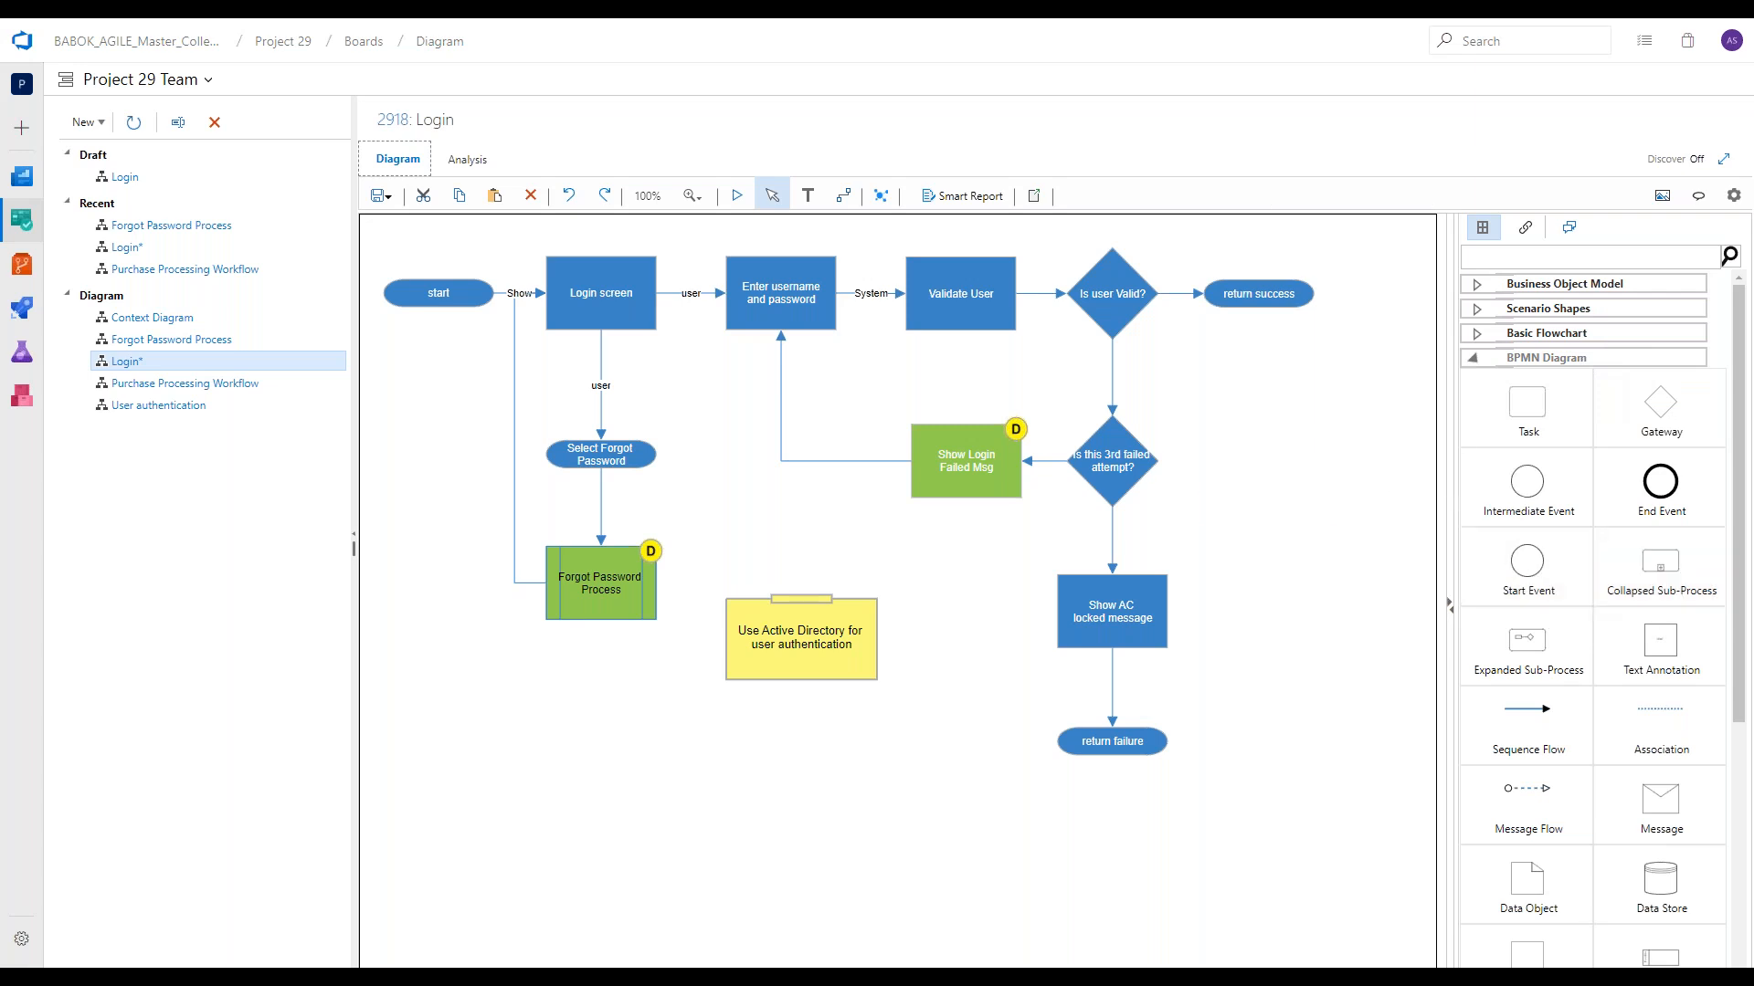
pyautogui.moveTo(1635, 571); pyautogui.dragTo(1273, 462)
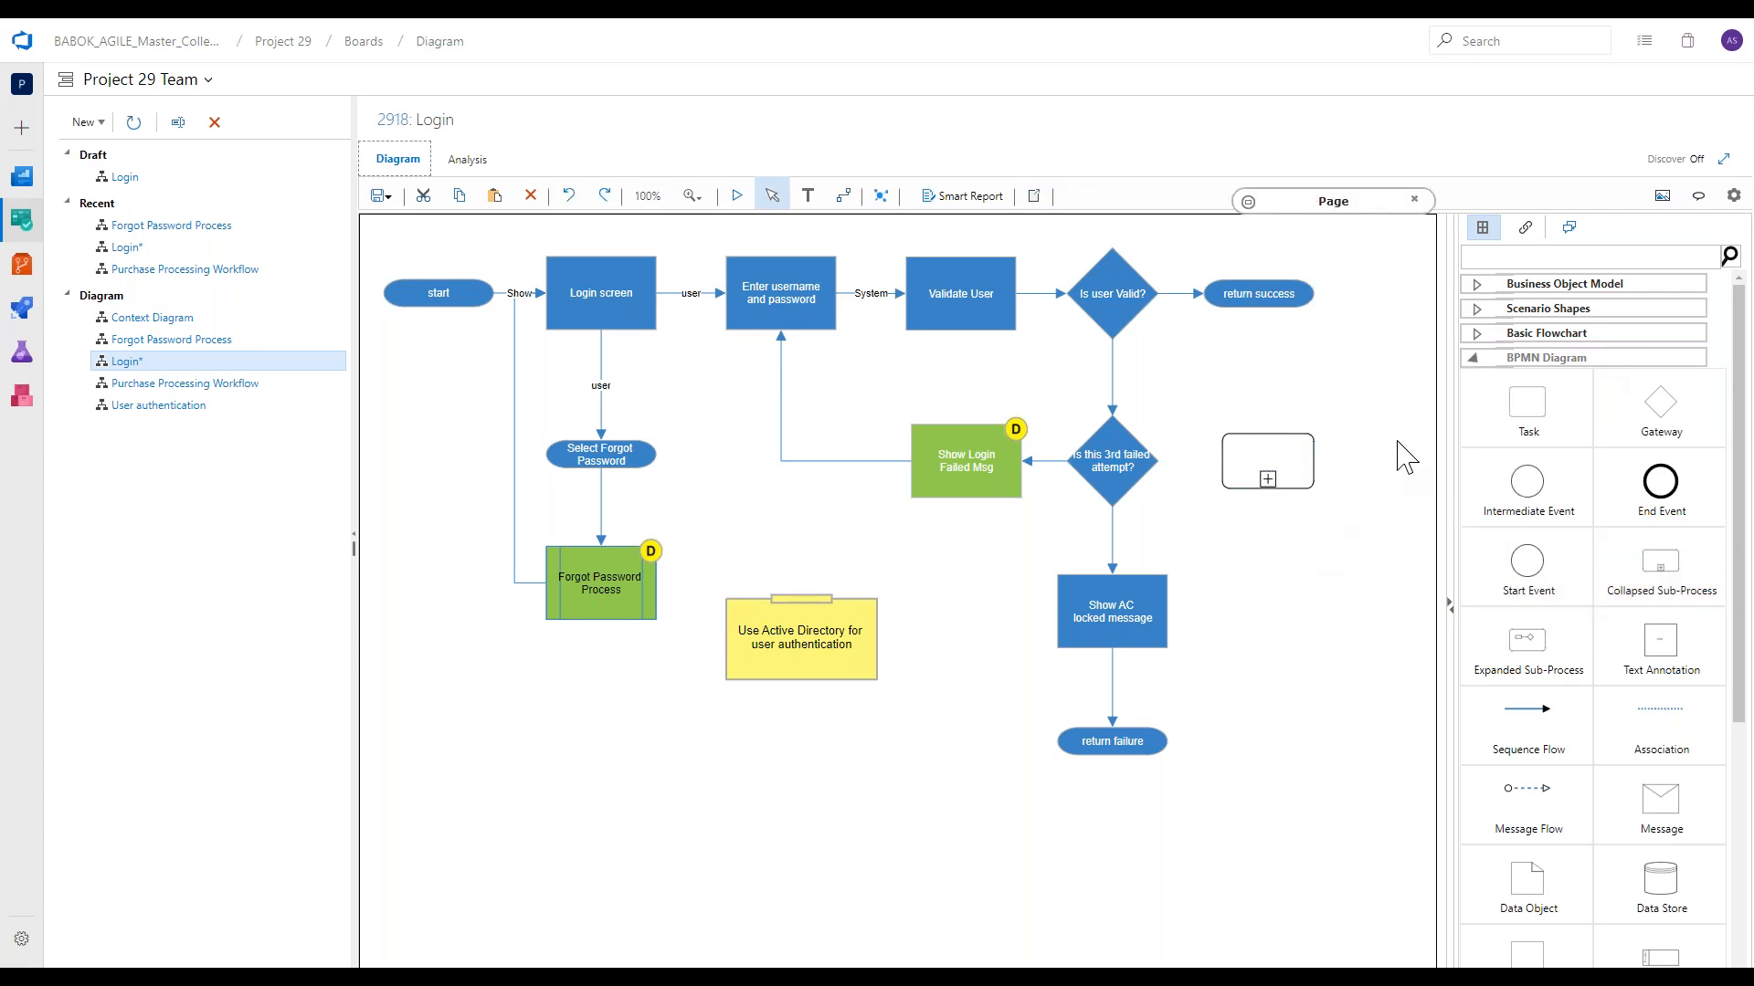
pyautogui.click(1514, 359)
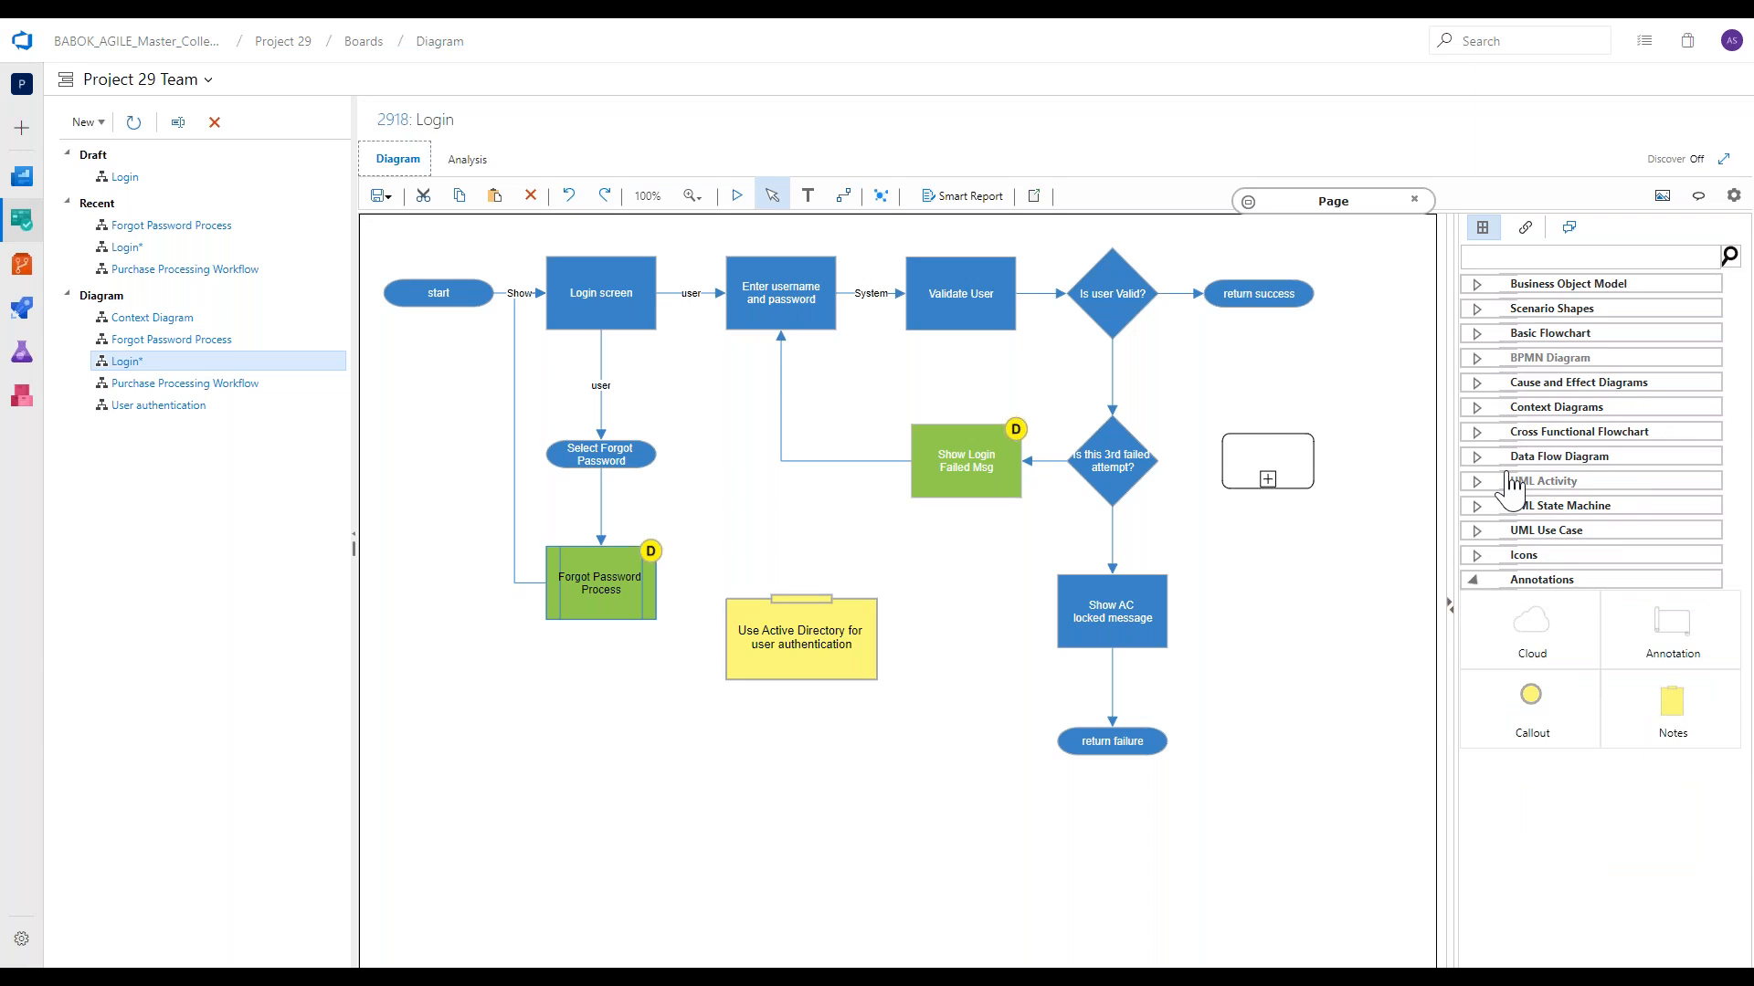
# Add a UML Use Case Actor shape to the right of Show AC locked message and shrink it to a small figure.
pyautogui.click(1580, 285)
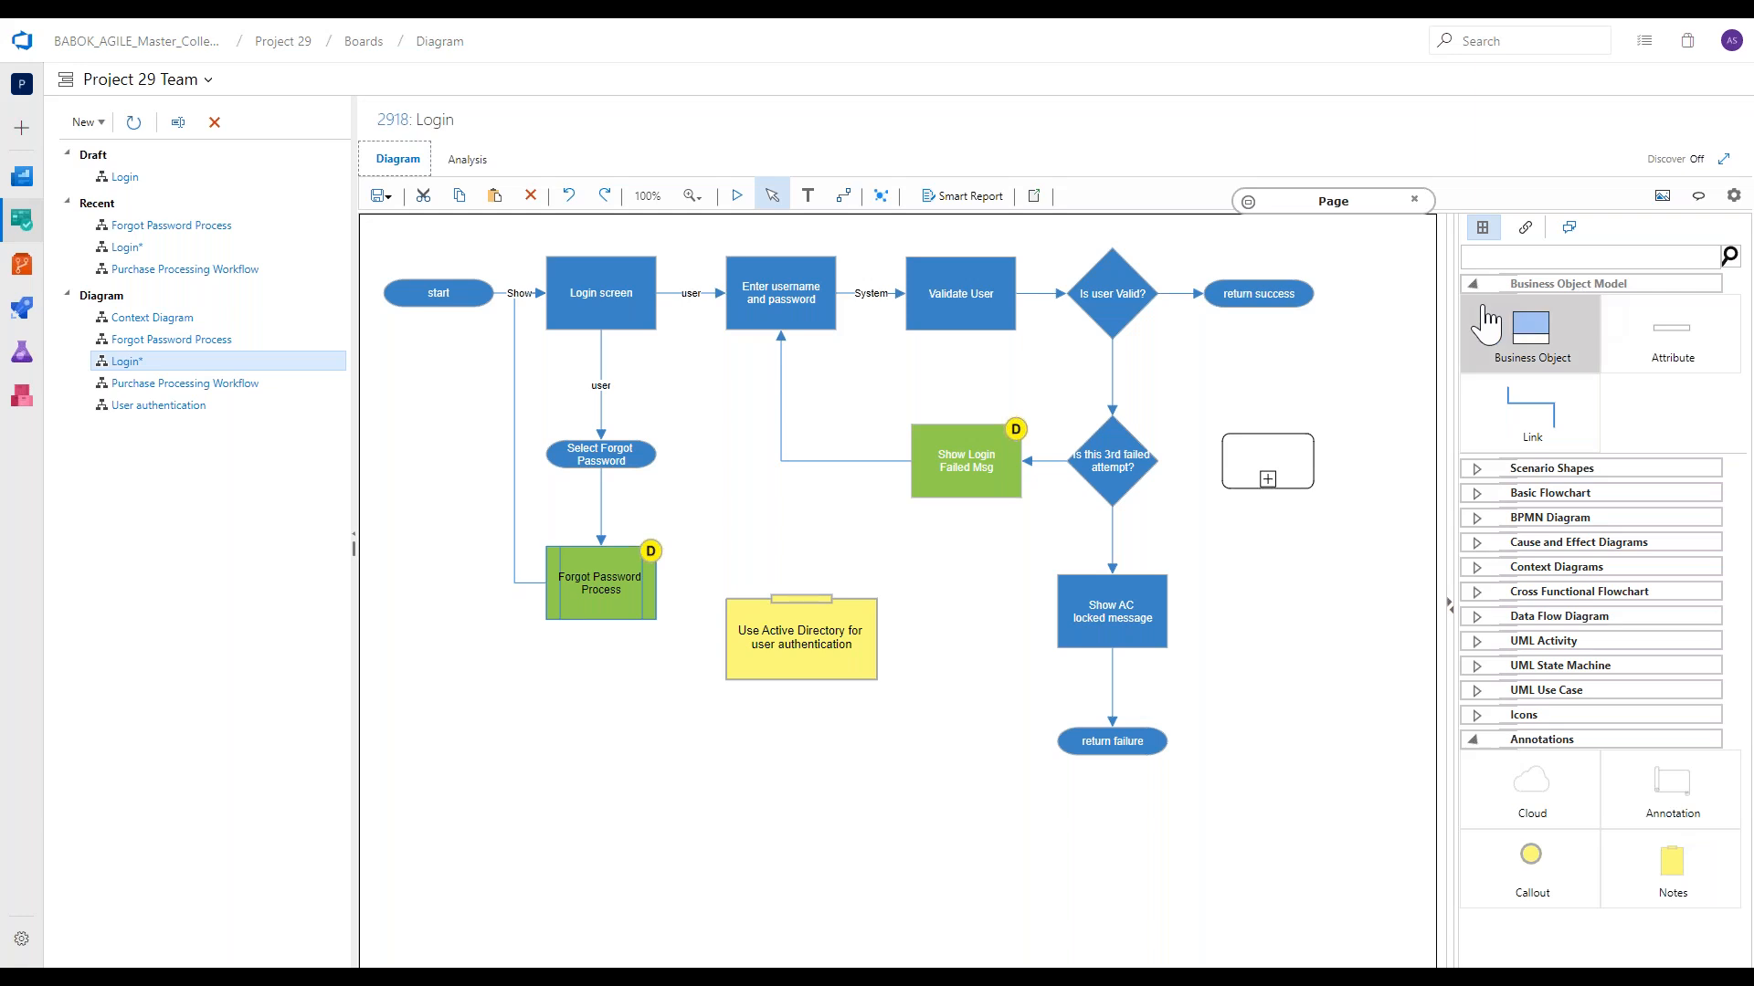
pyautogui.click(1540, 692)
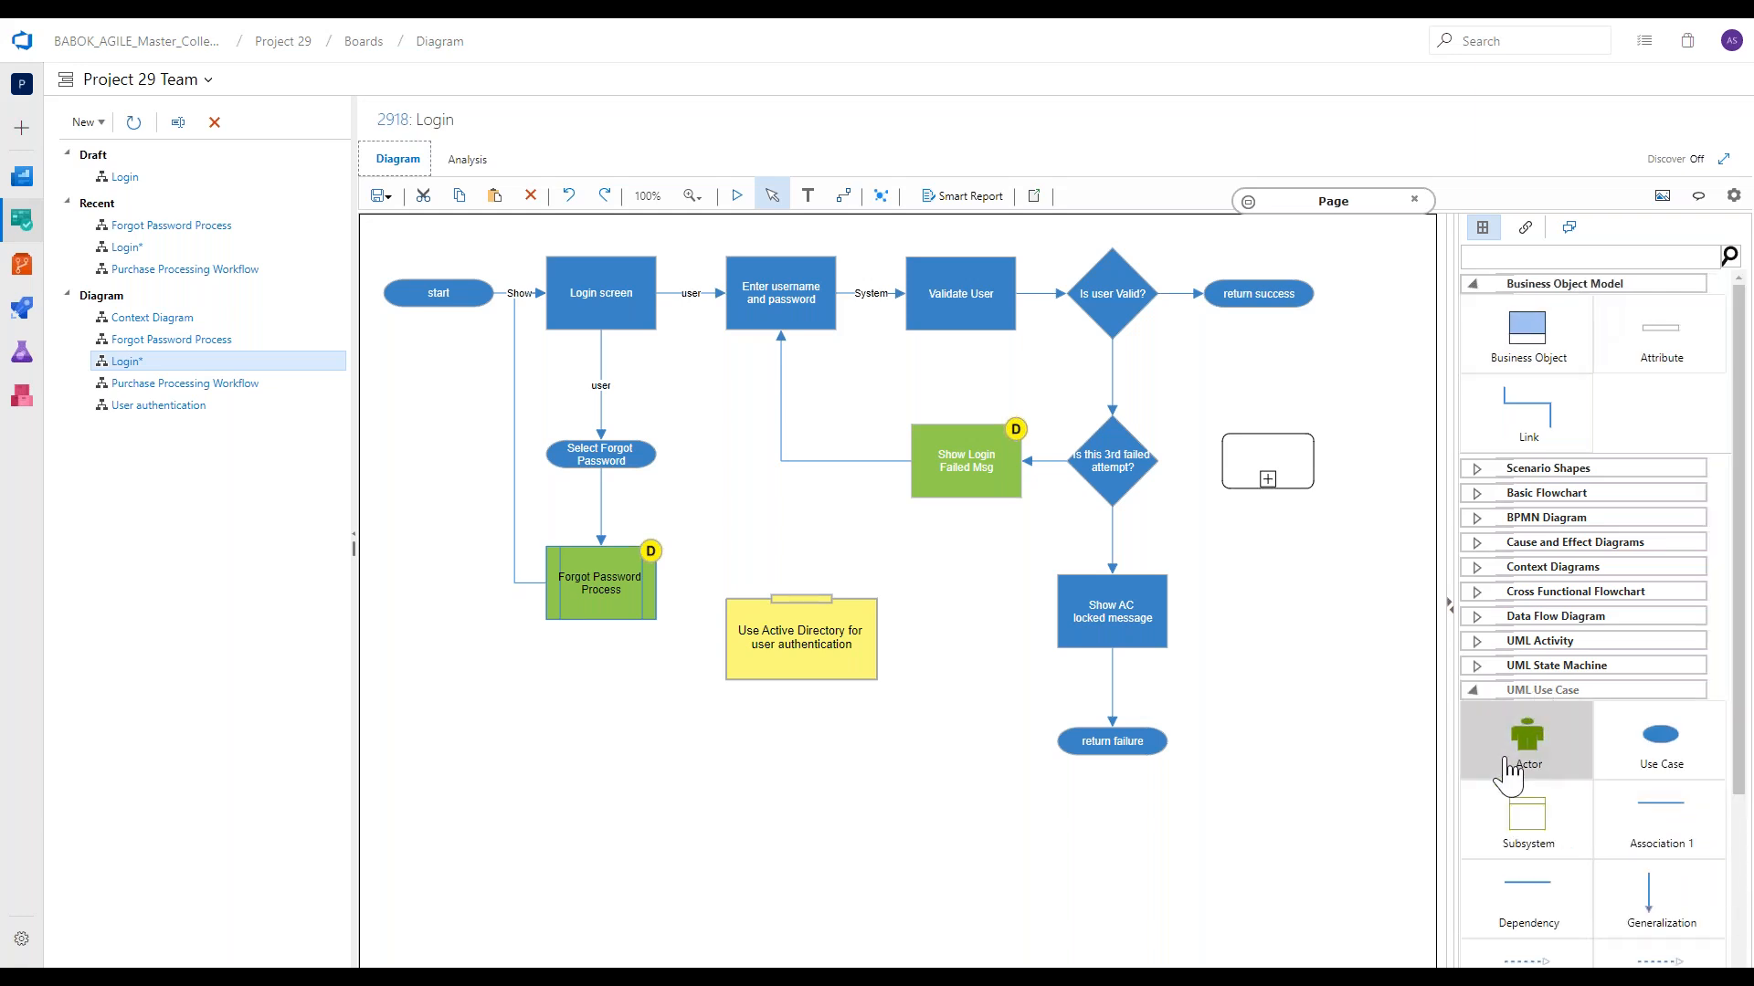
pyautogui.moveTo(1527, 738); pyautogui.dragTo(1260, 681)
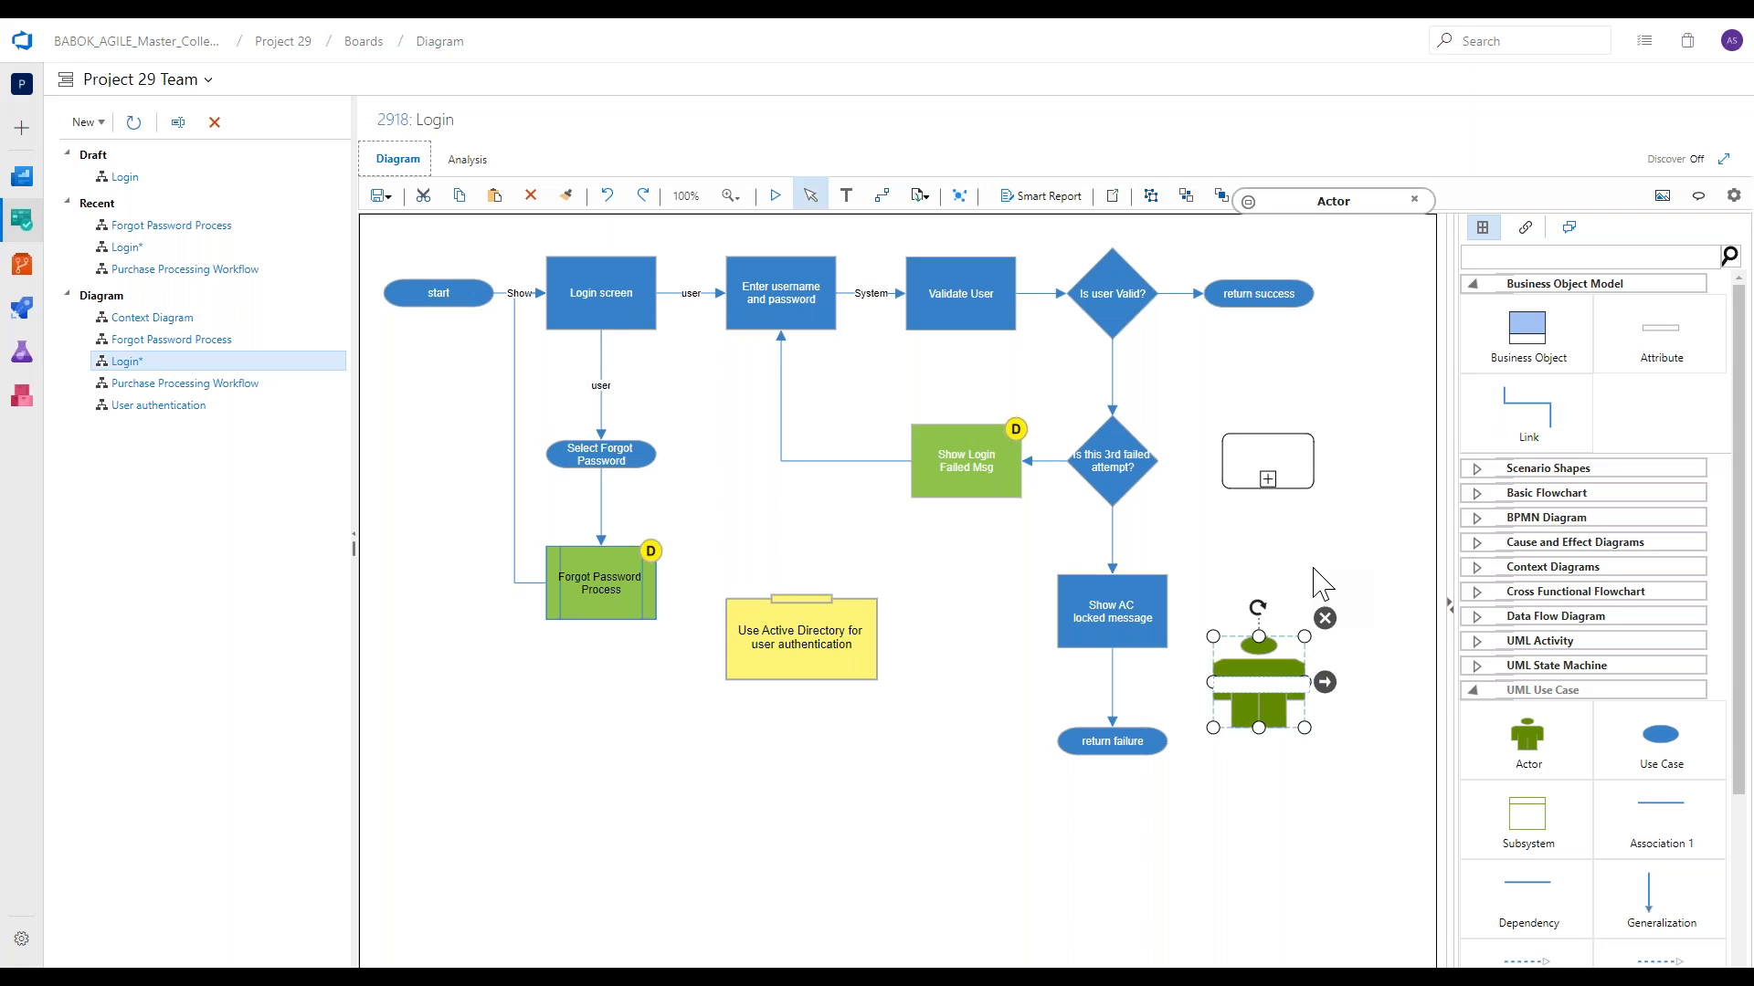
pyautogui.click(1313, 568)
pyautogui.click(1257, 676)
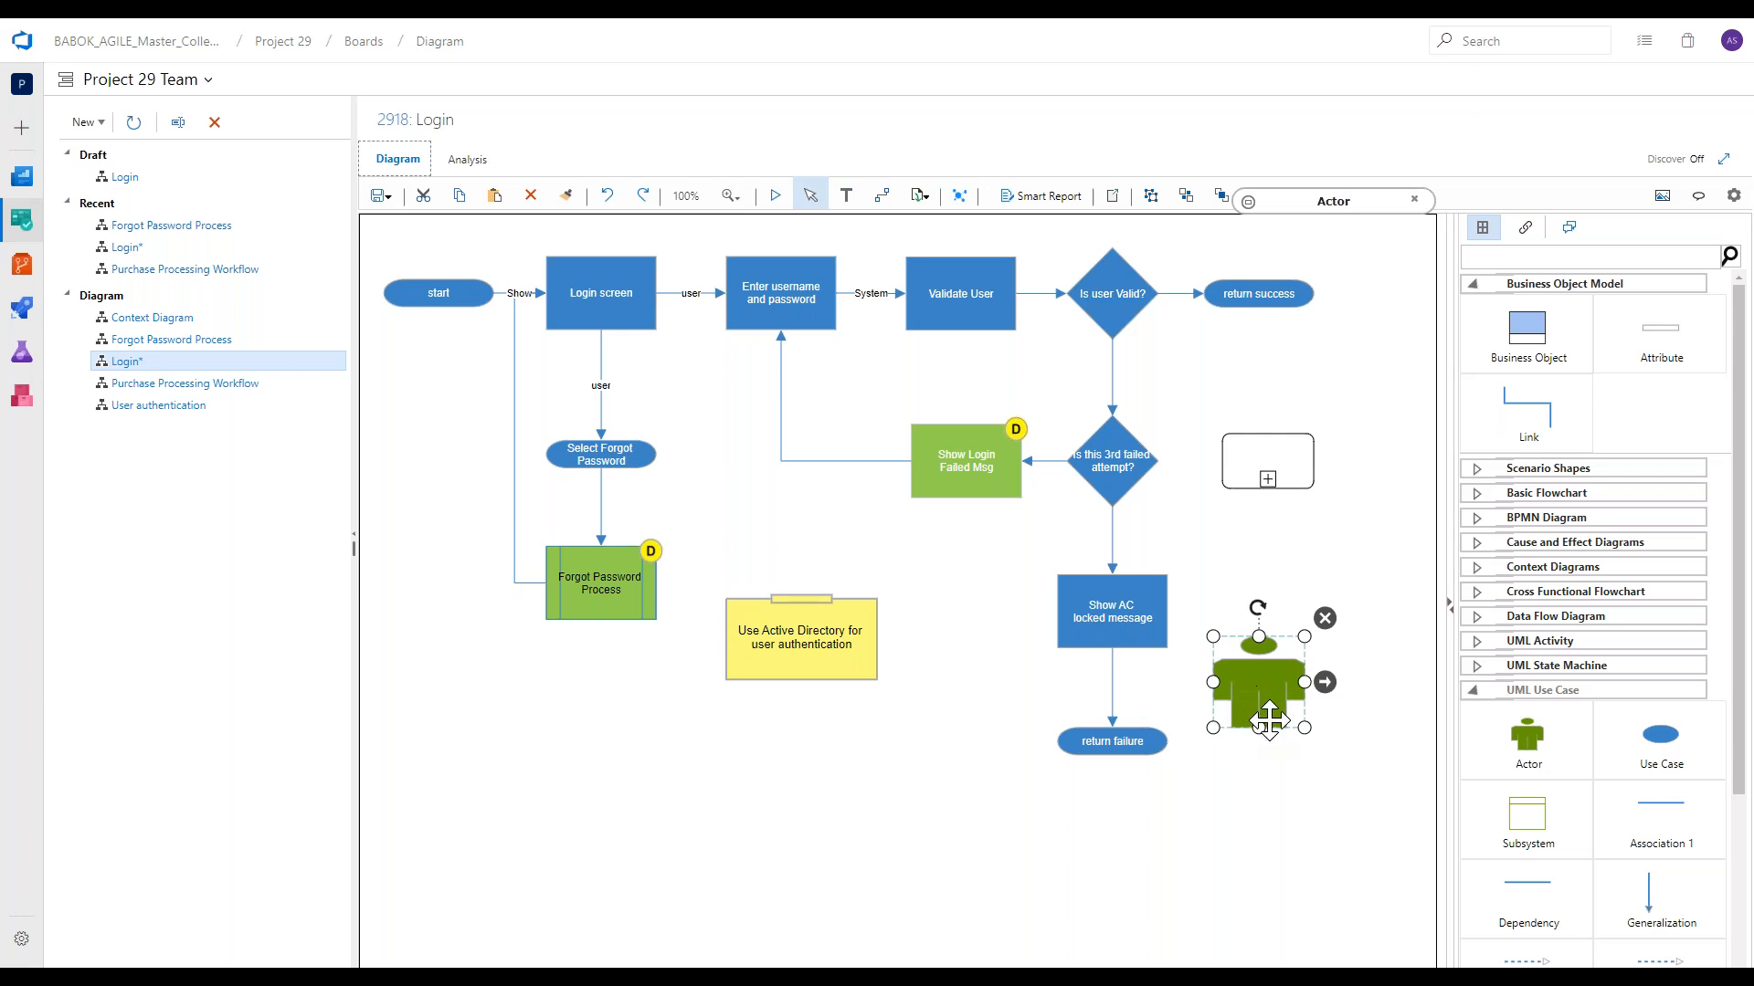
pyautogui.moveTo(1305, 727); pyautogui.dragTo(1246, 673)
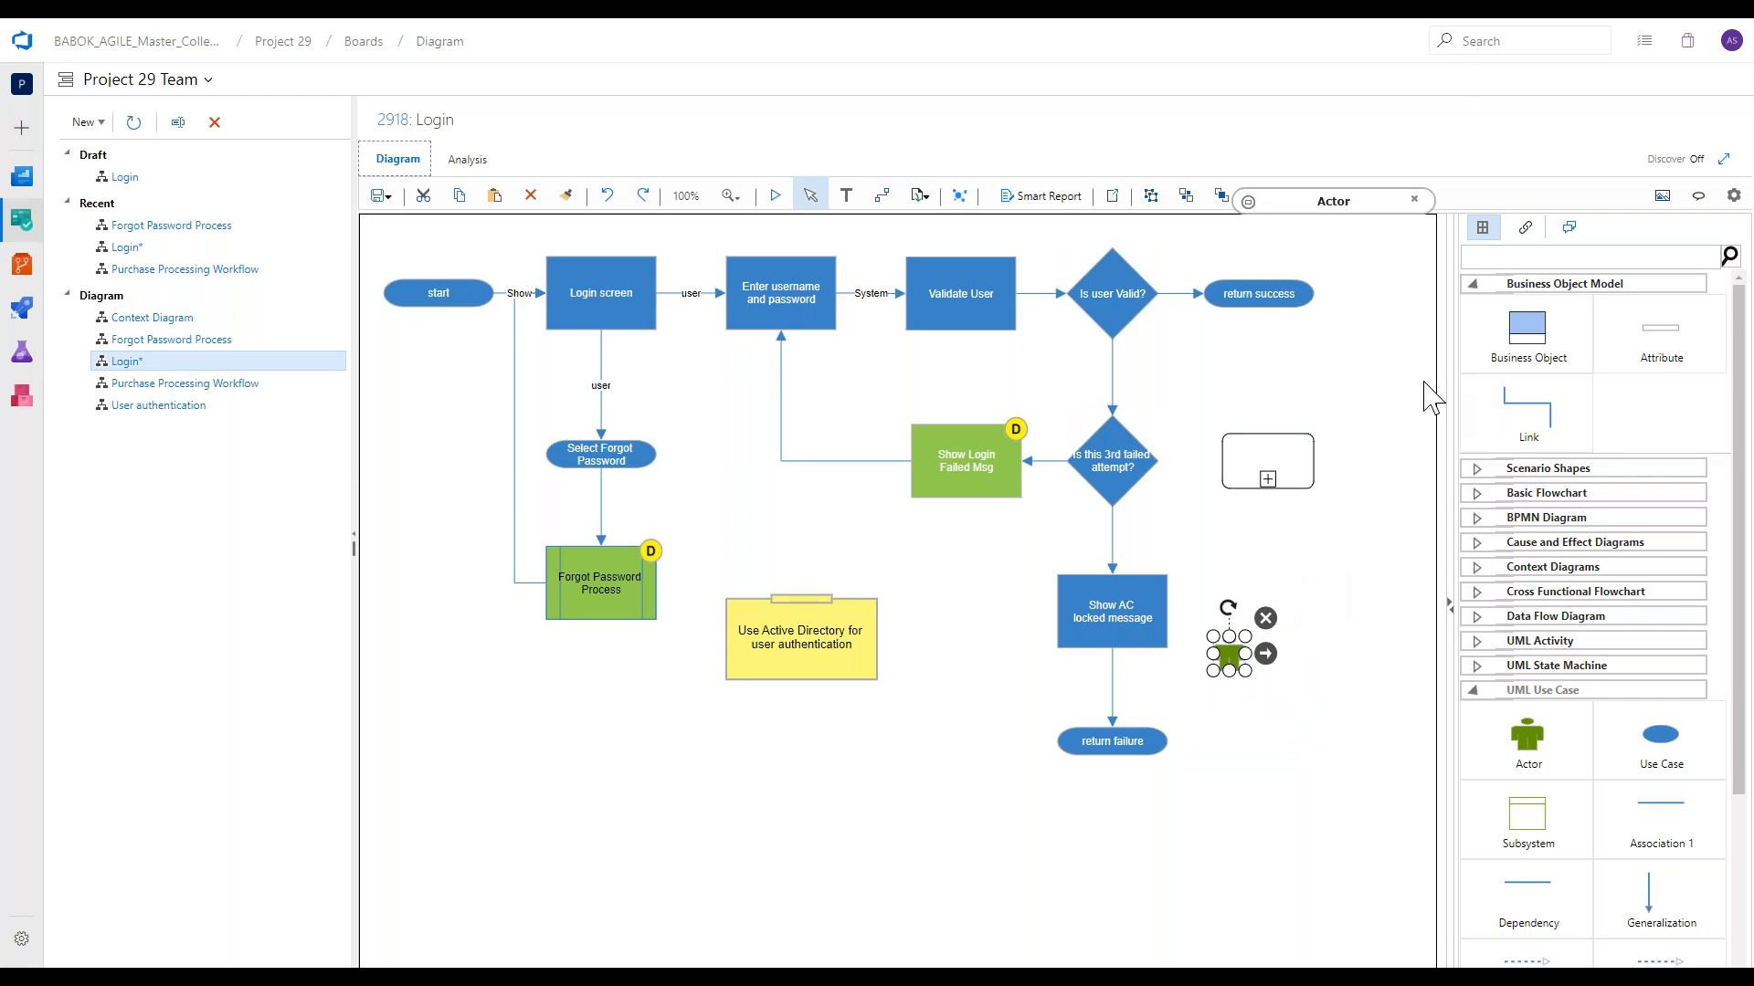
# Create a new Actor work item titled Customer linked to the actor shape.
pyautogui.click(1526, 229)
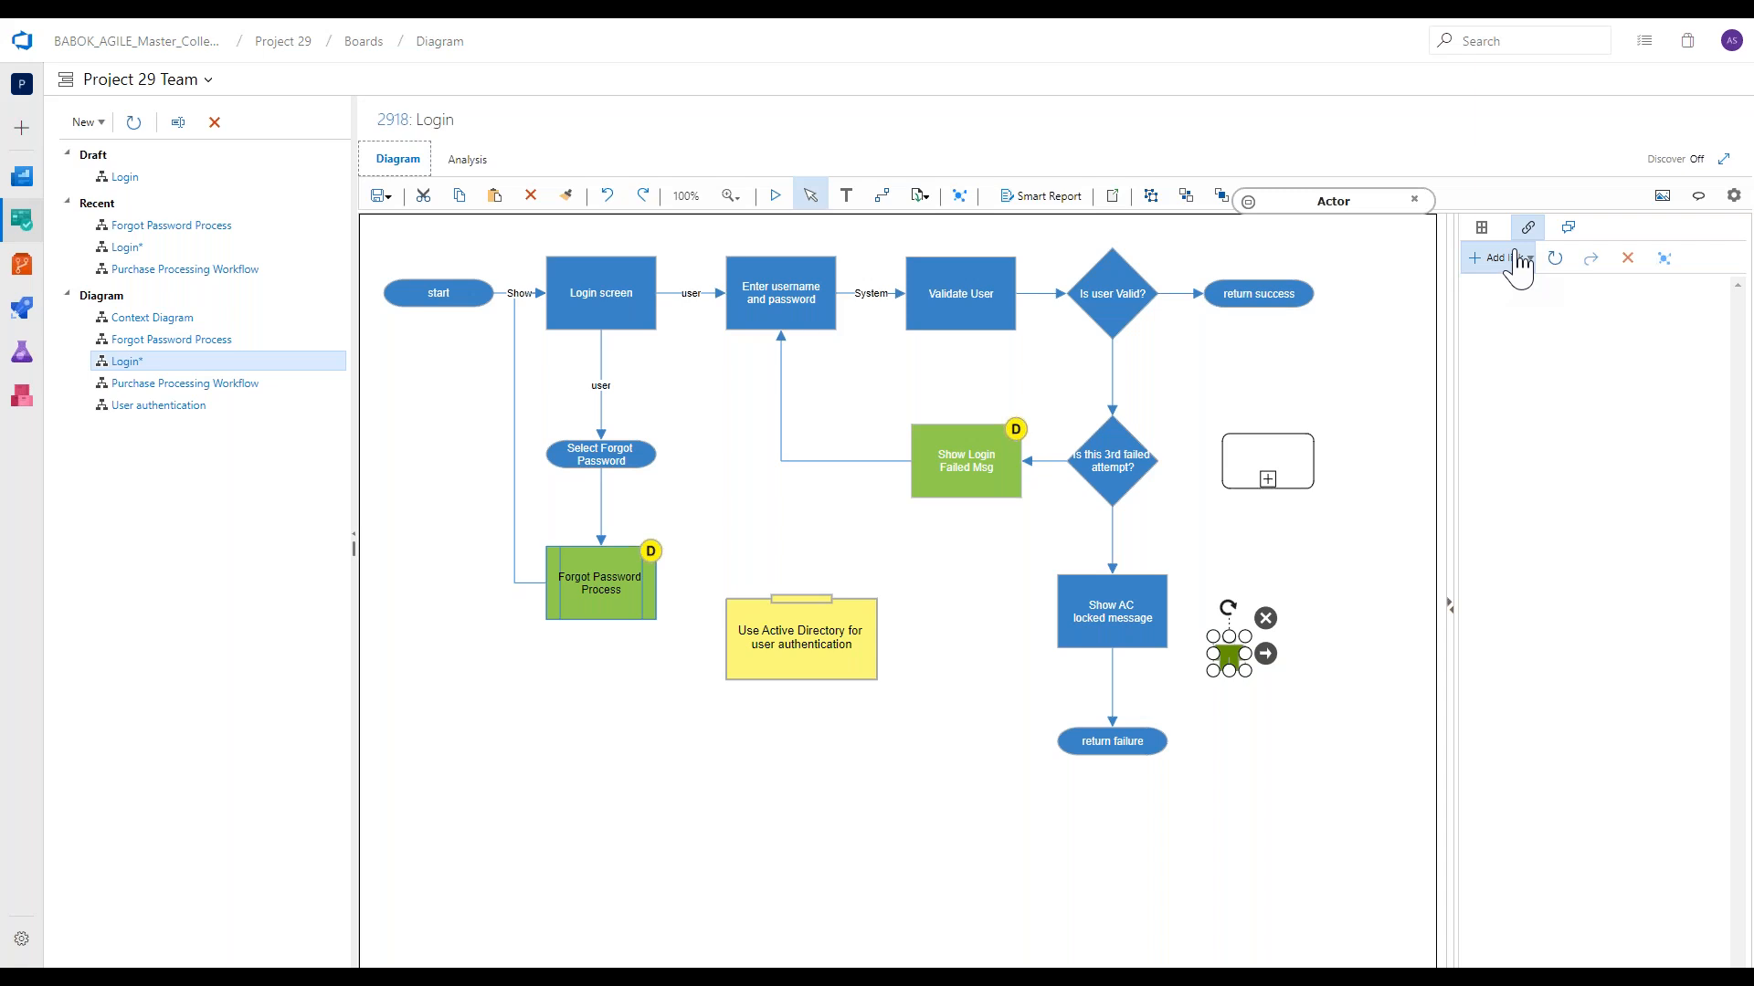
pyautogui.click(1518, 262)
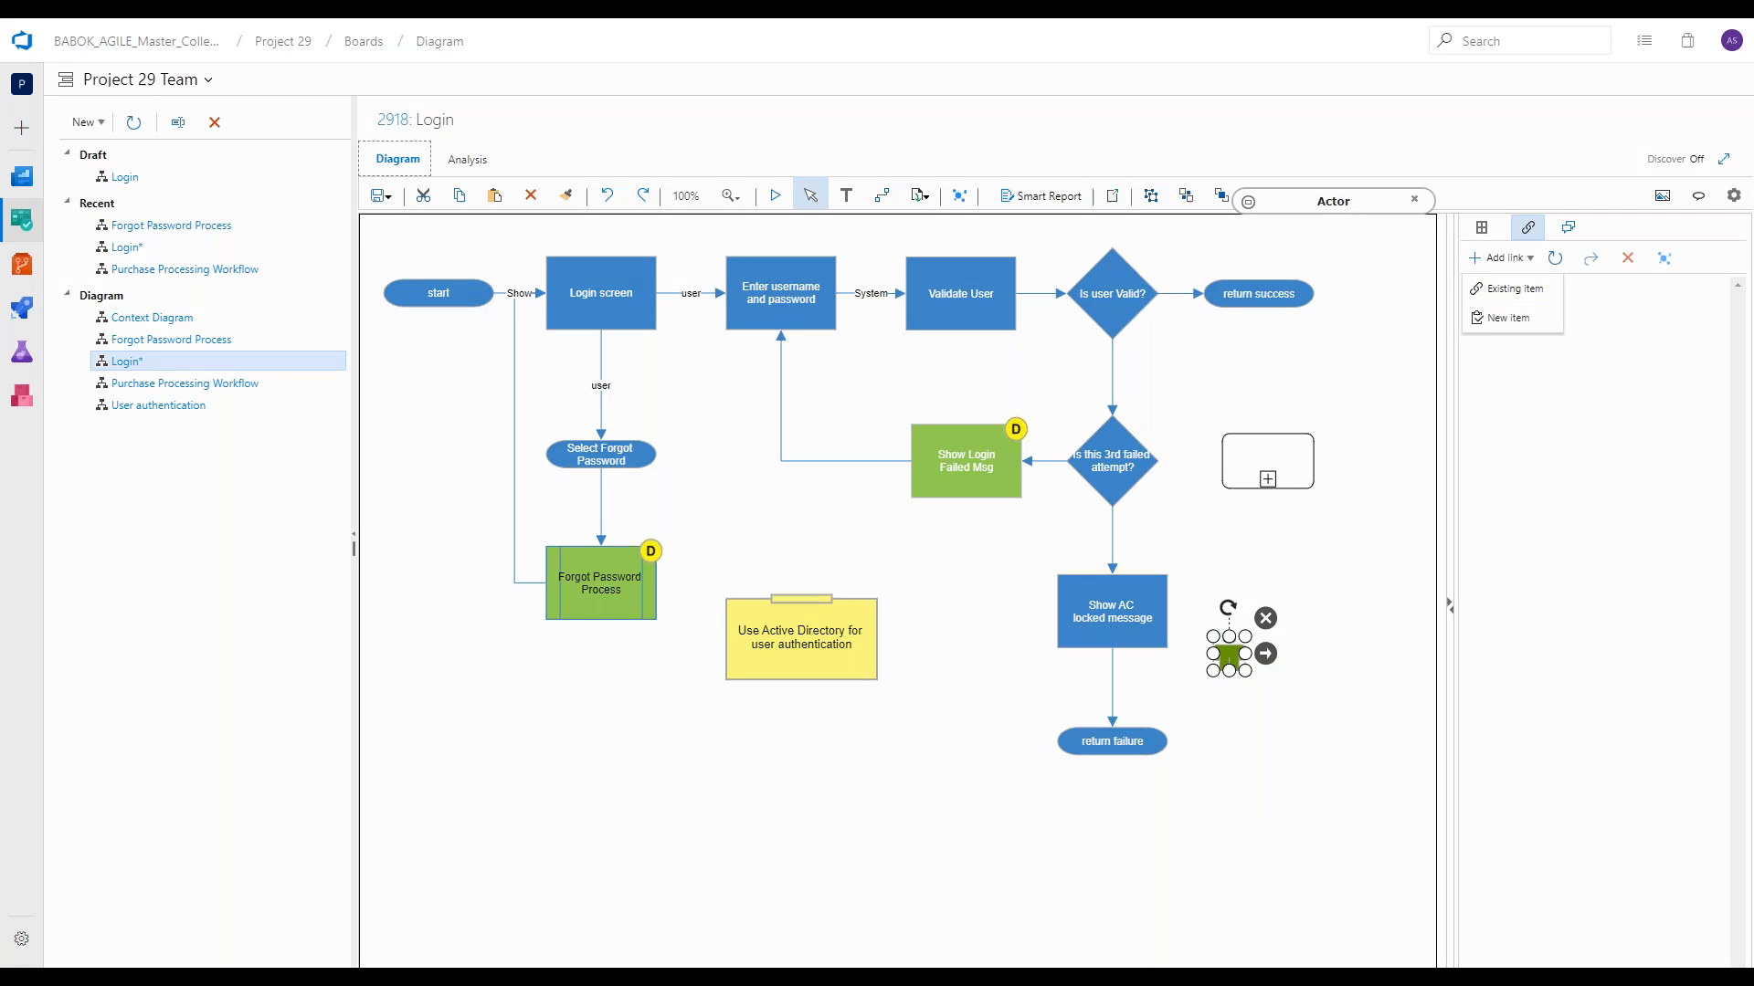
pyautogui.click(1505, 319)
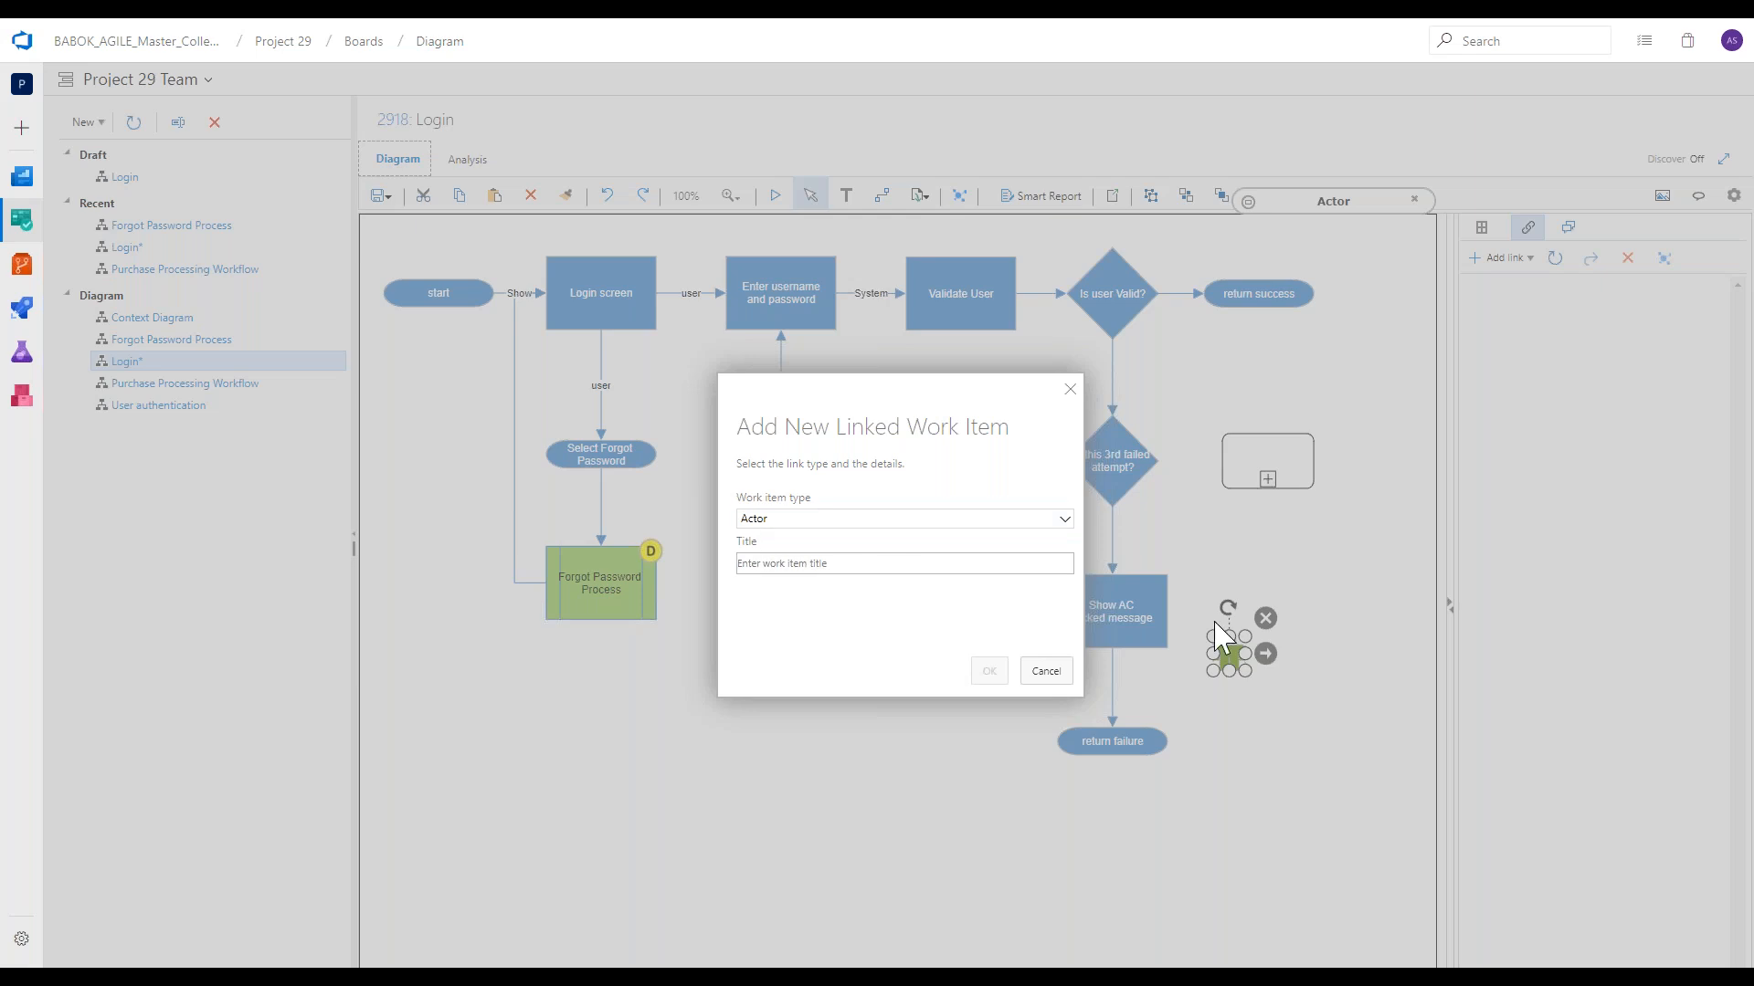
pyautogui.write('Customer')
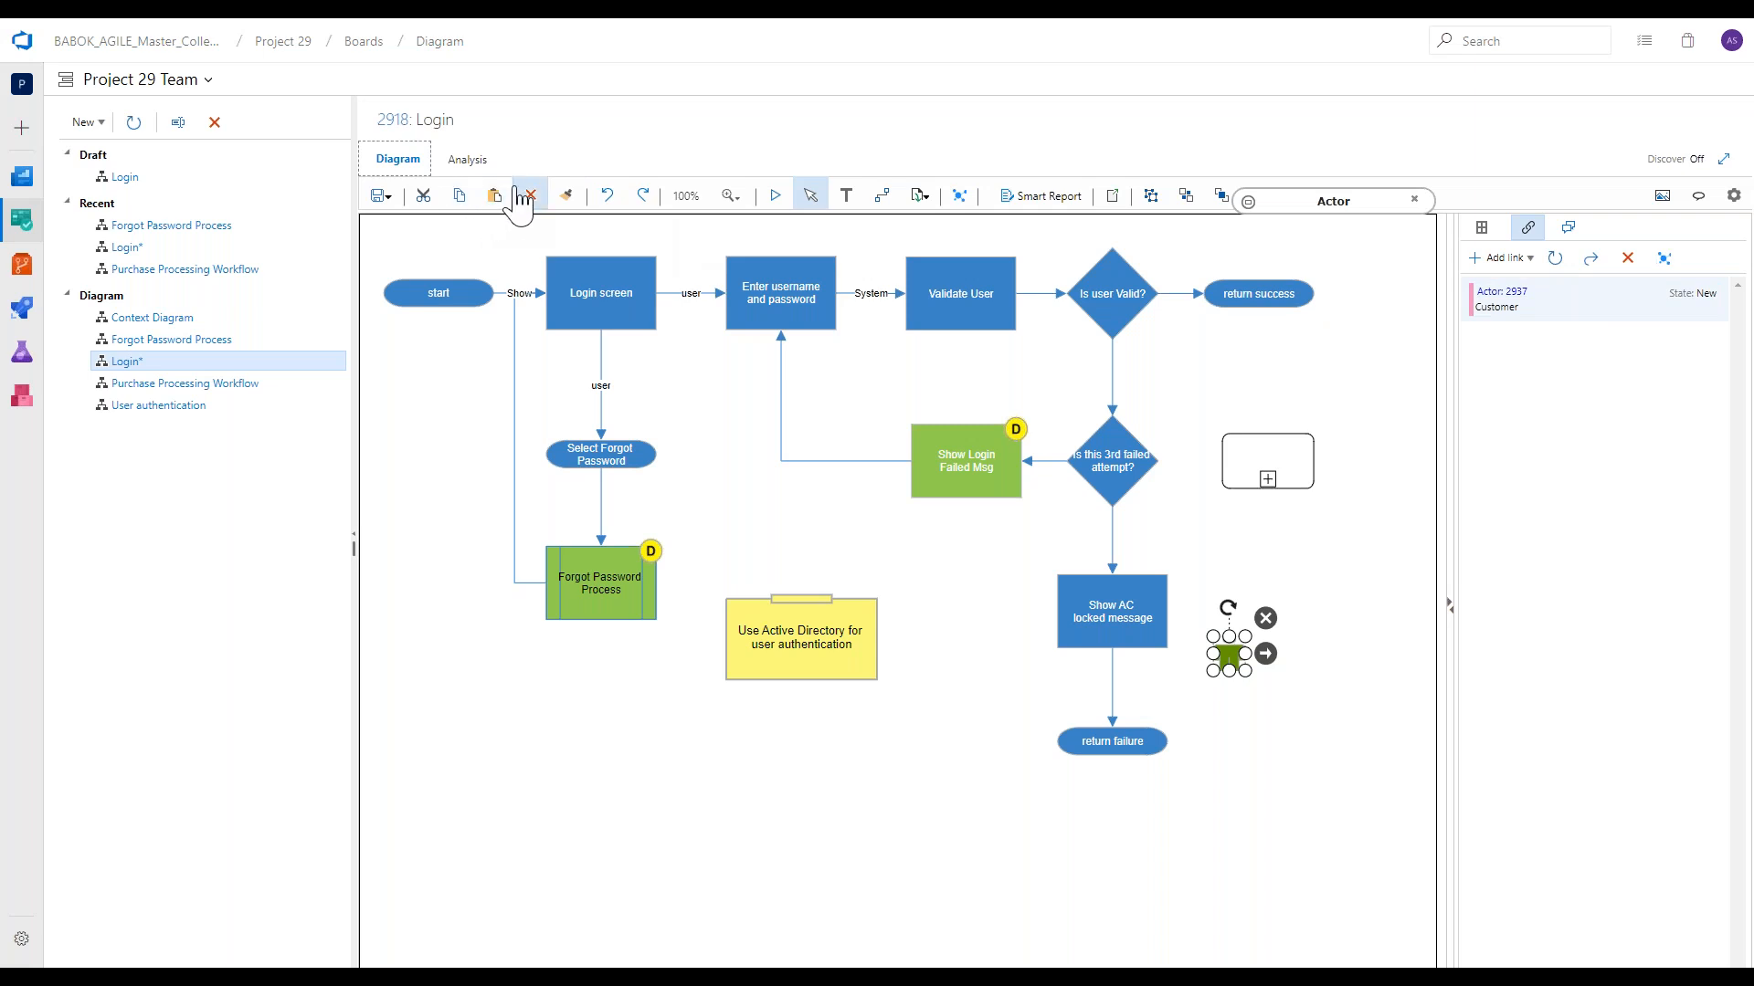
pyautogui.moveTo(24, 134)
pyautogui.moveTo(135, 173)
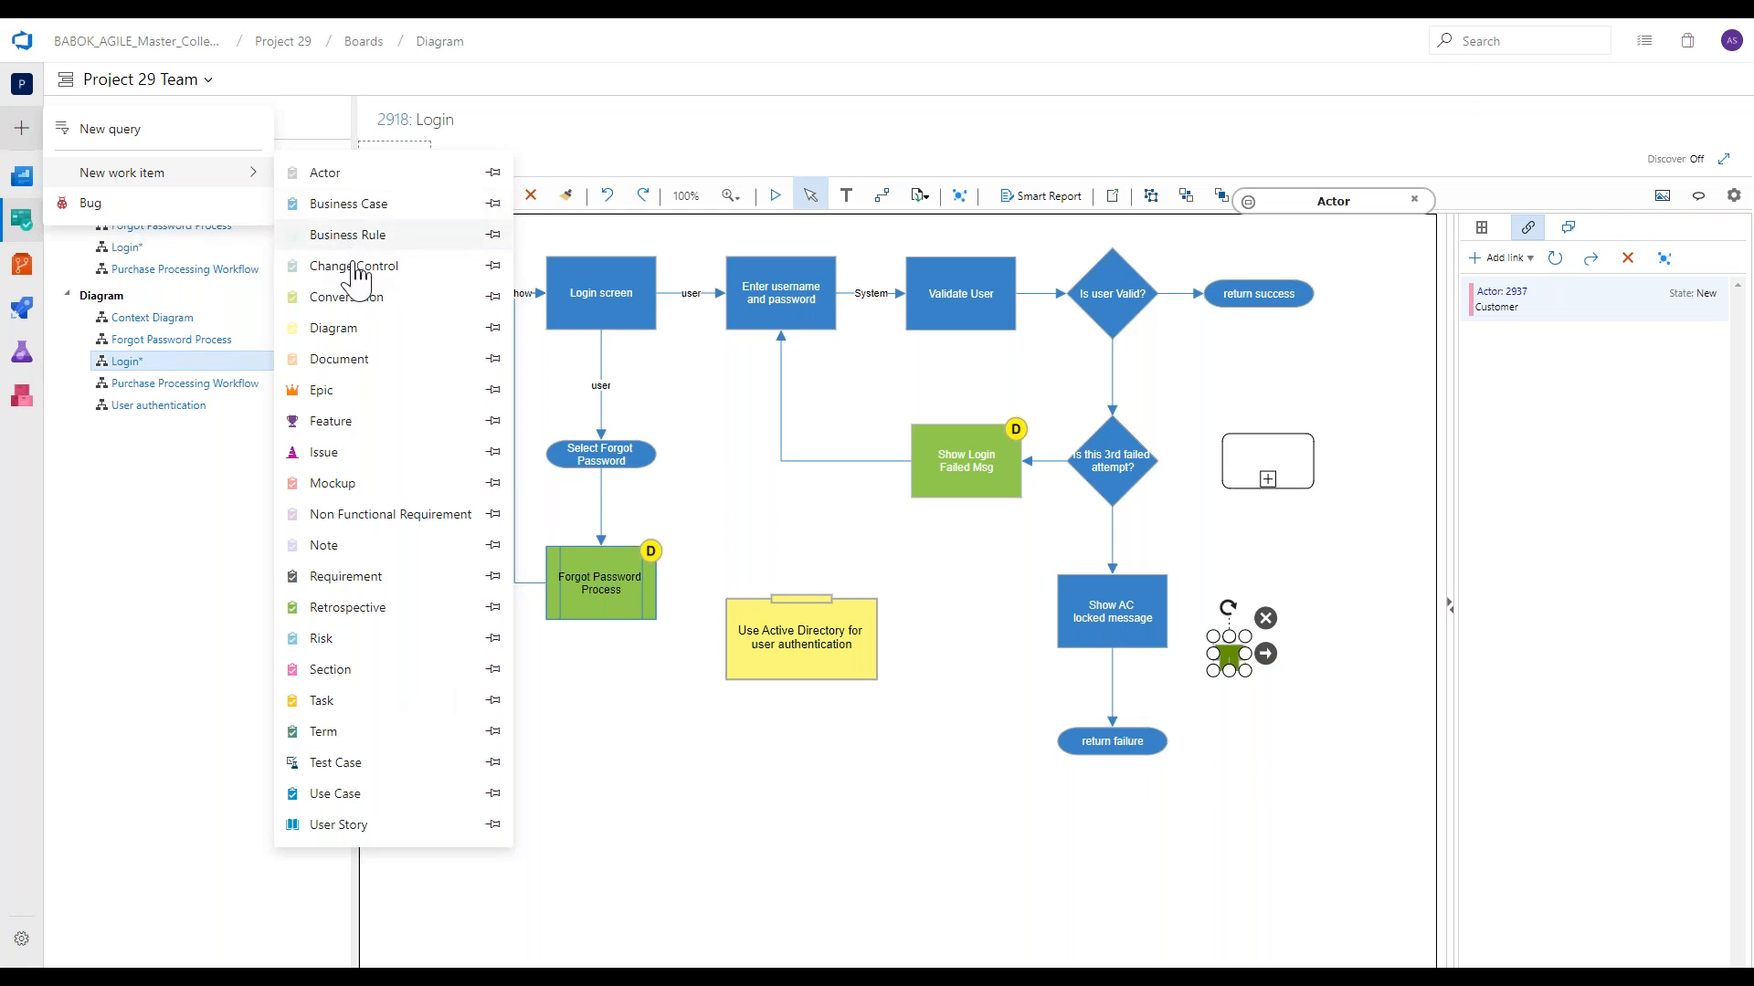
pyautogui.click(536, 106)
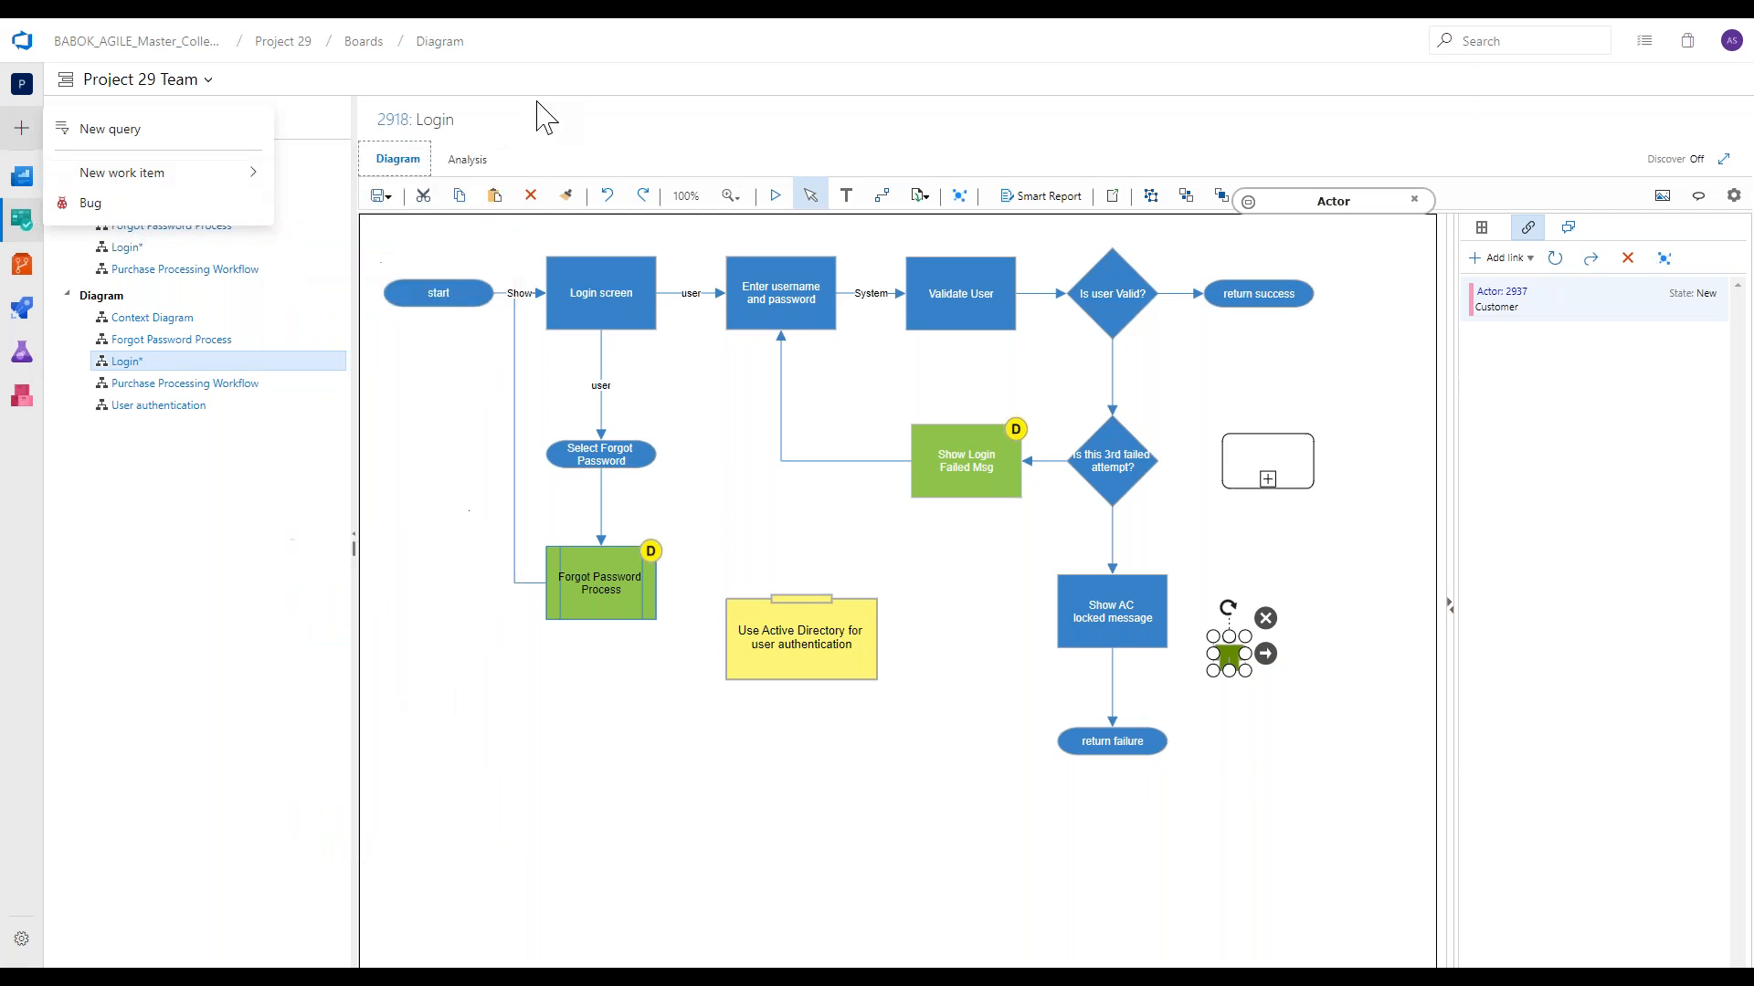
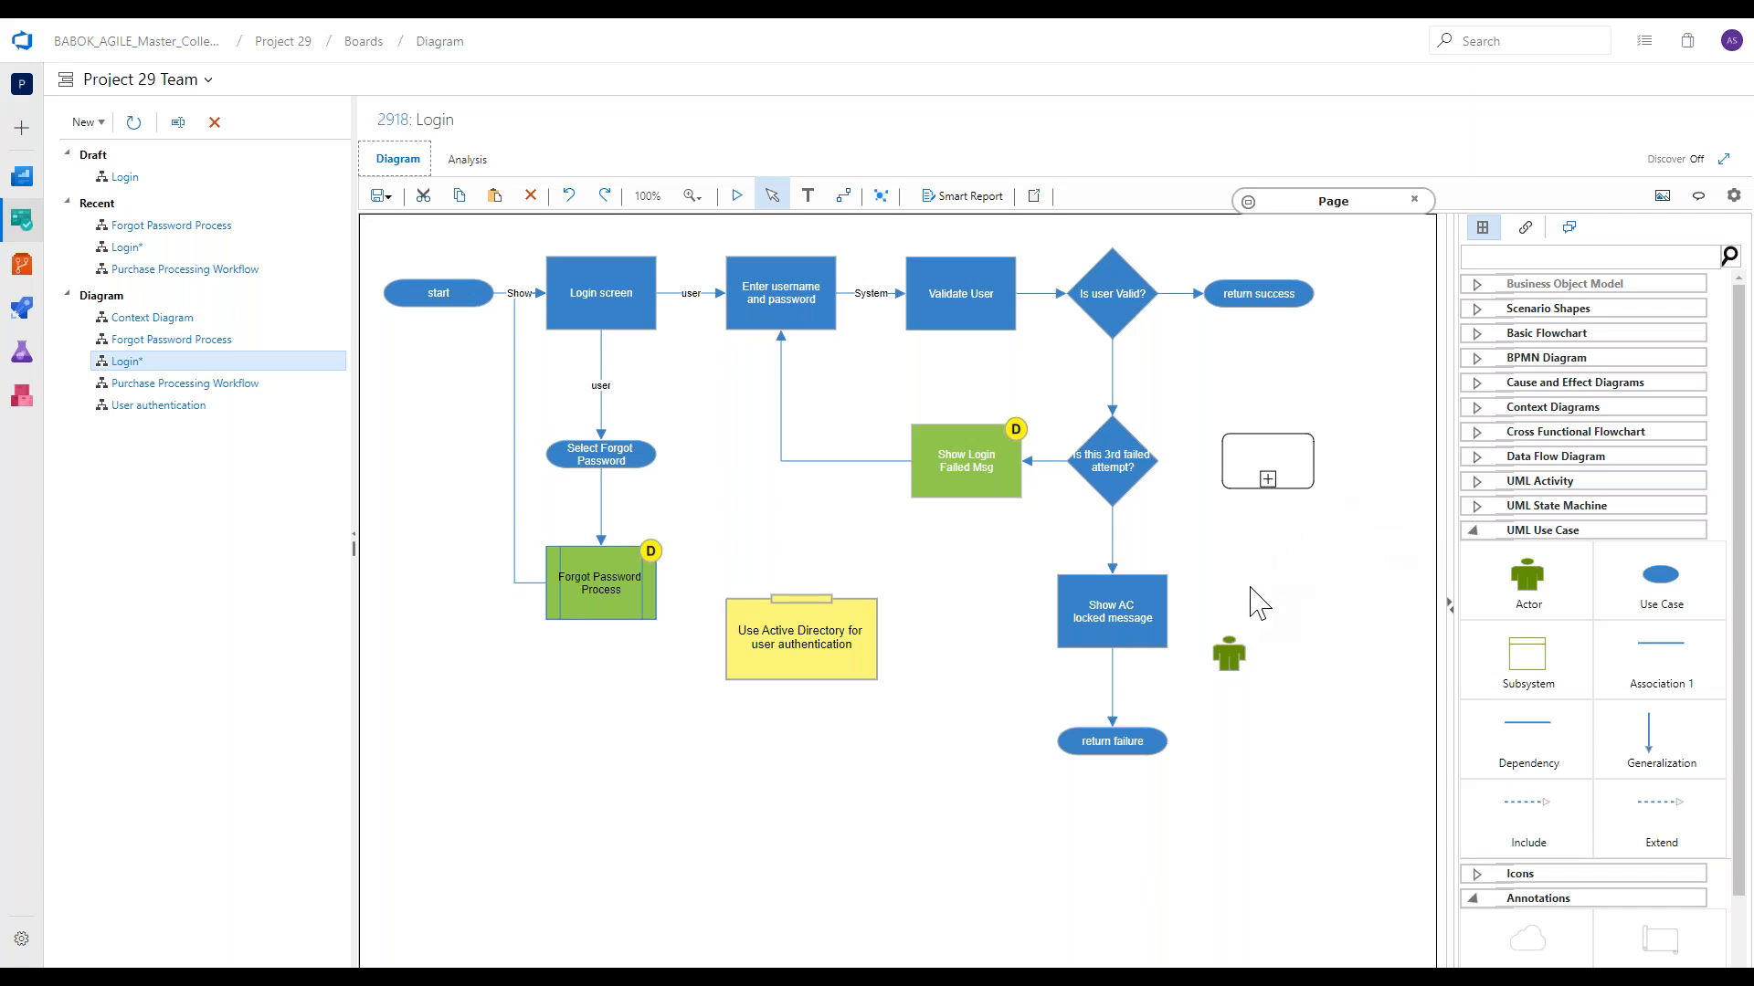
# Connect the Show AC locked message shape to the BPMN Collapsed Sub-Process shape.
pyautogui.click(1160, 632)
pyautogui.moveTo(1185, 617); pyautogui.dragTo(1171, 612)
pyautogui.click(1187, 626)
# Check the work items linked to the Enter username and password process.
pyautogui.click(781, 292)
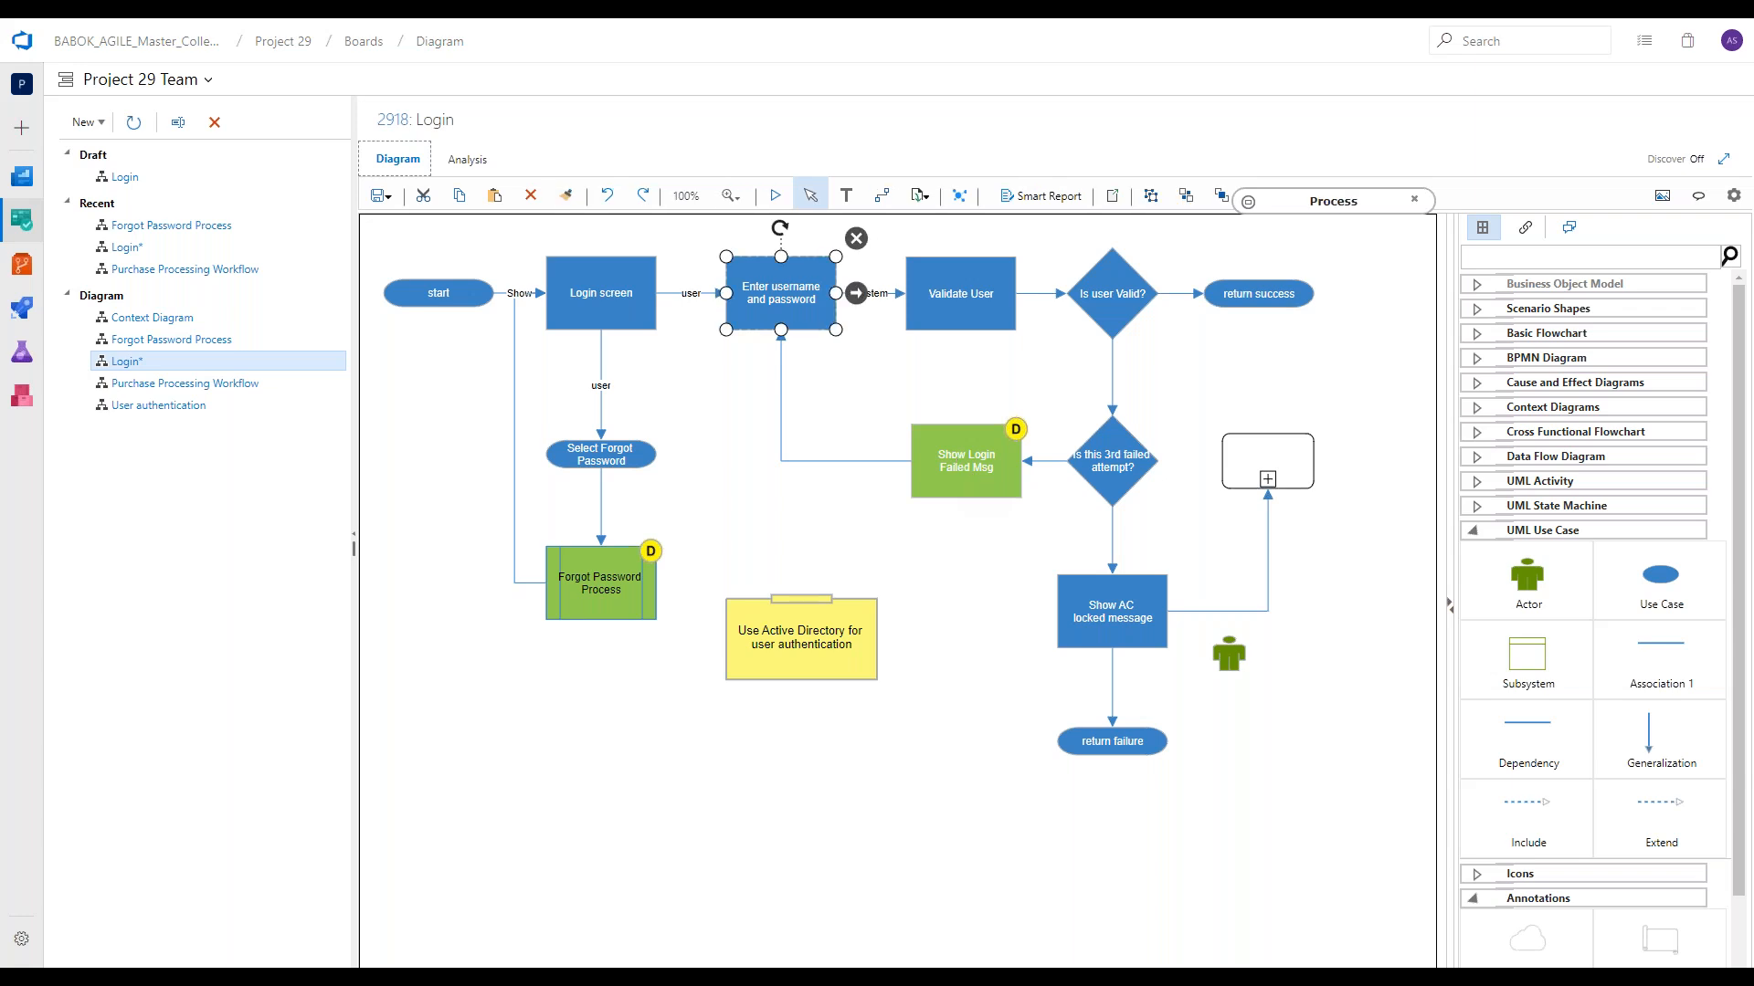
pyautogui.click(1526, 227)
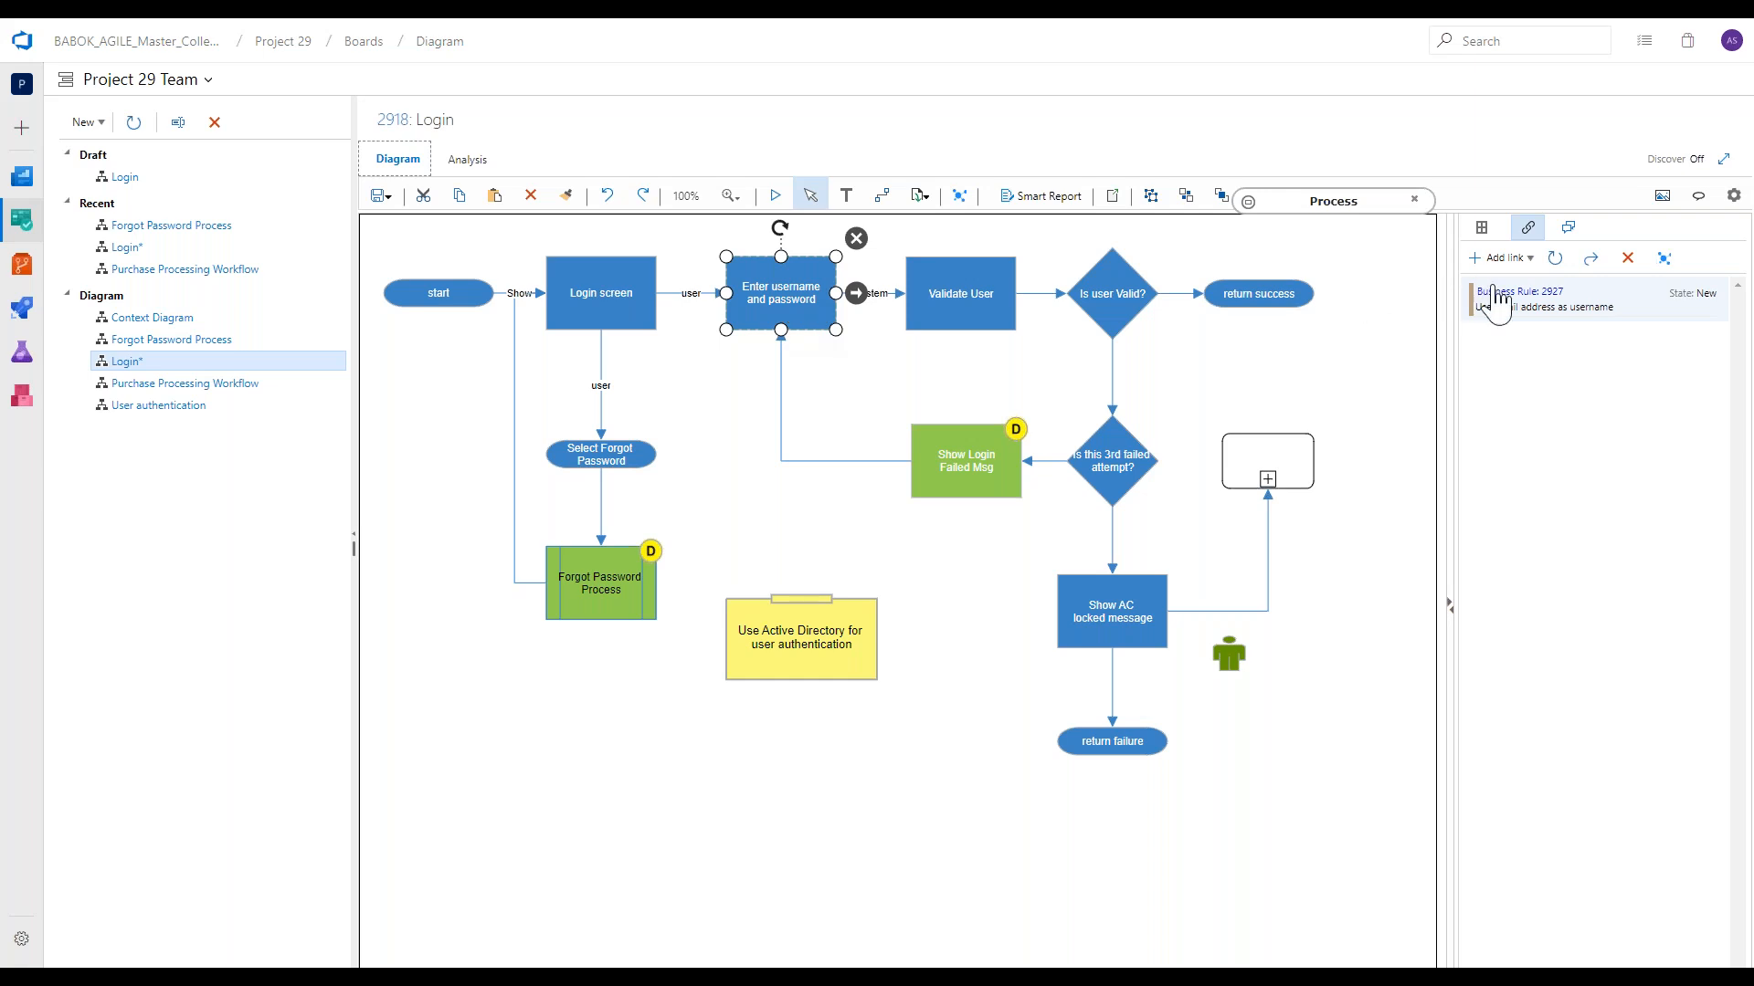
# Analyze the Login diagram's user story paths, highlighting Login success path, User story 3, Account Locked and User story 5 in turn.
pyautogui.click(482, 164)
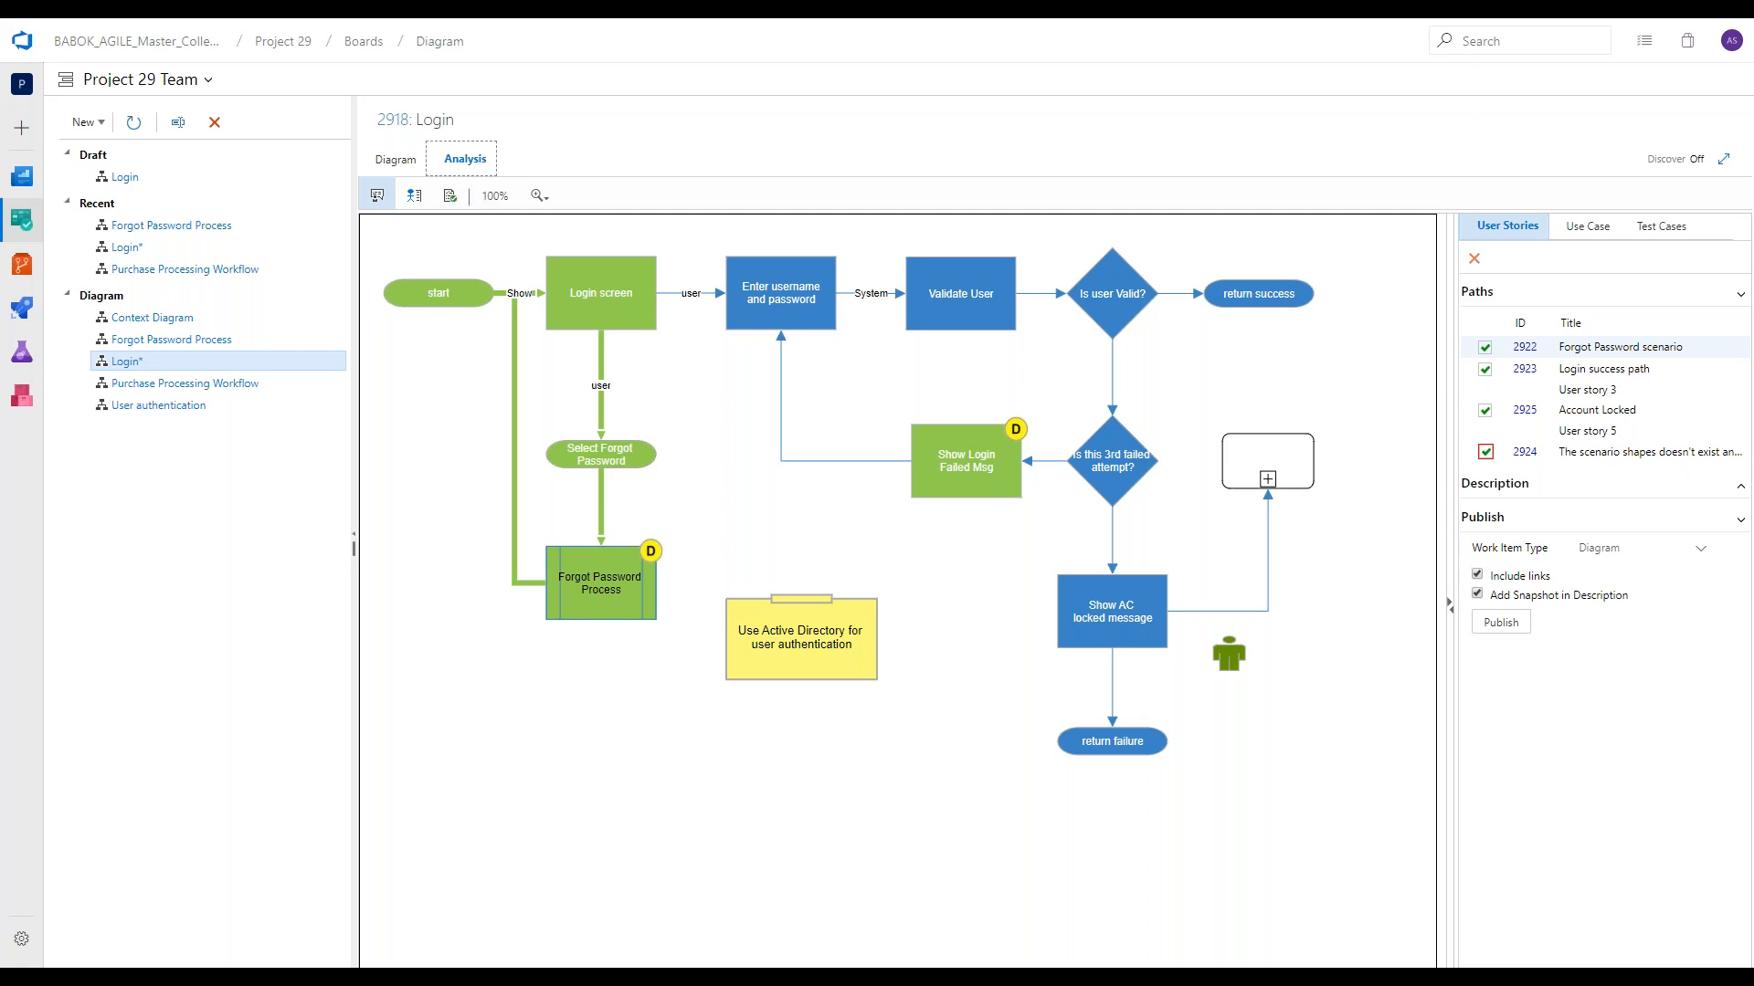
pyautogui.click(1600, 370)
pyautogui.click(1603, 393)
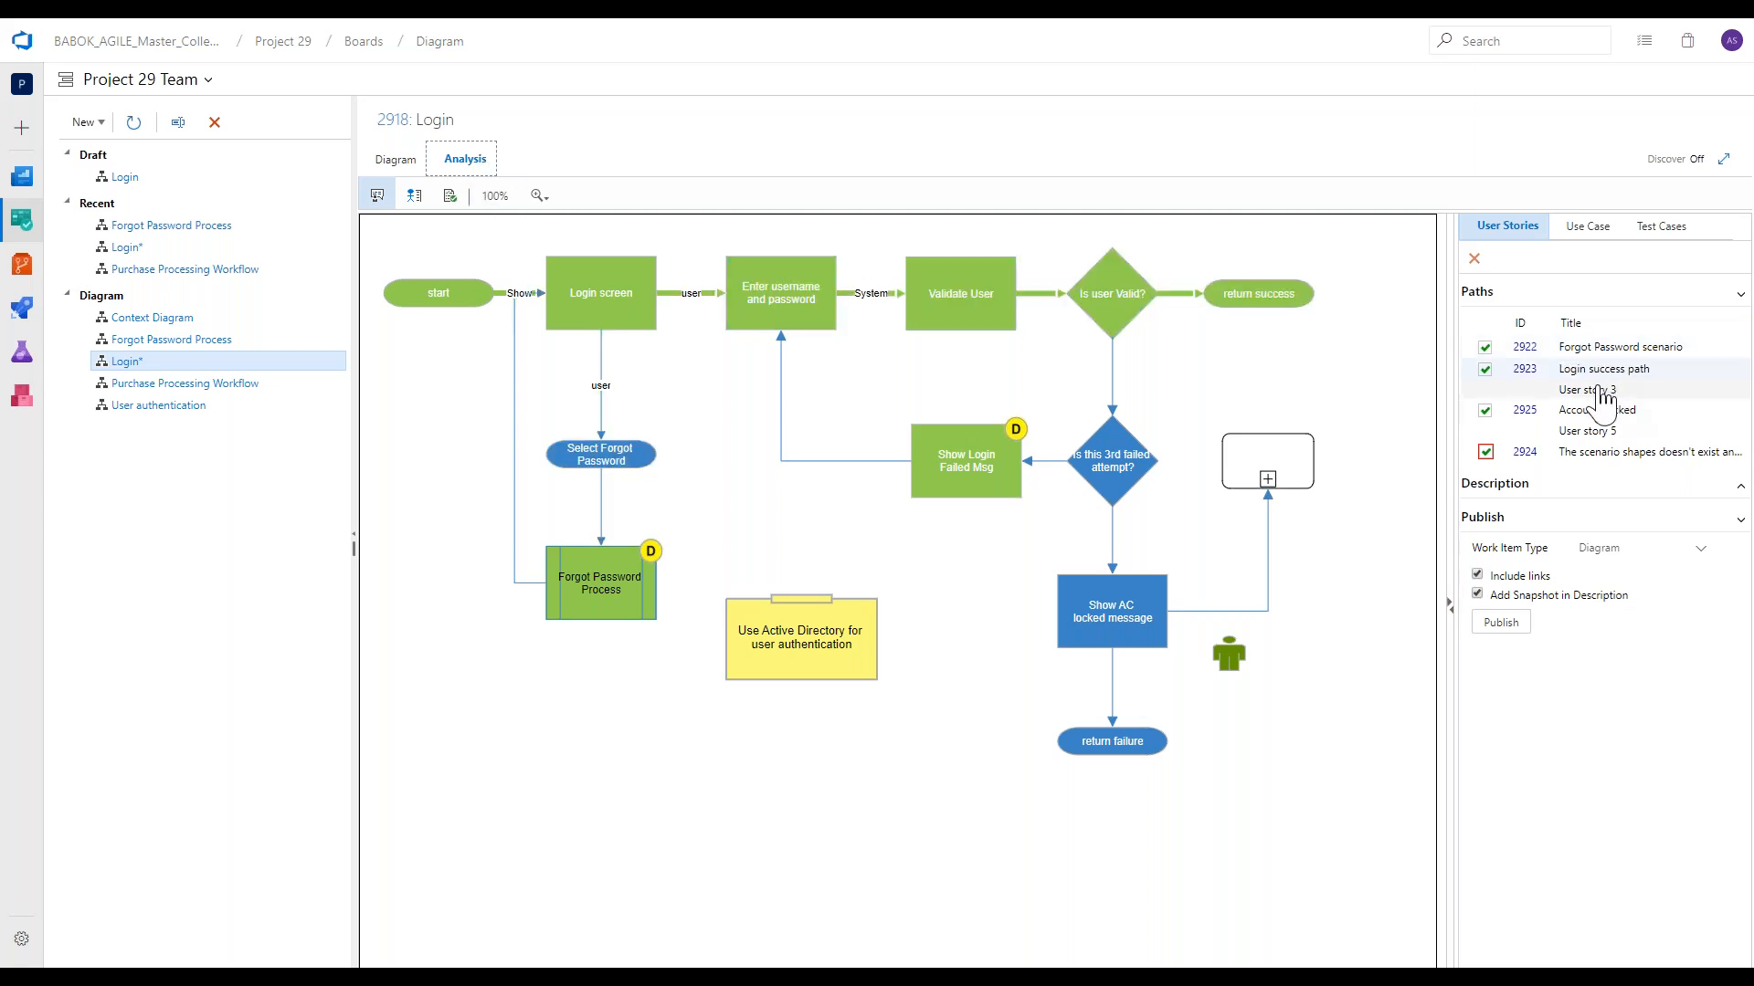
pyautogui.click(1585, 413)
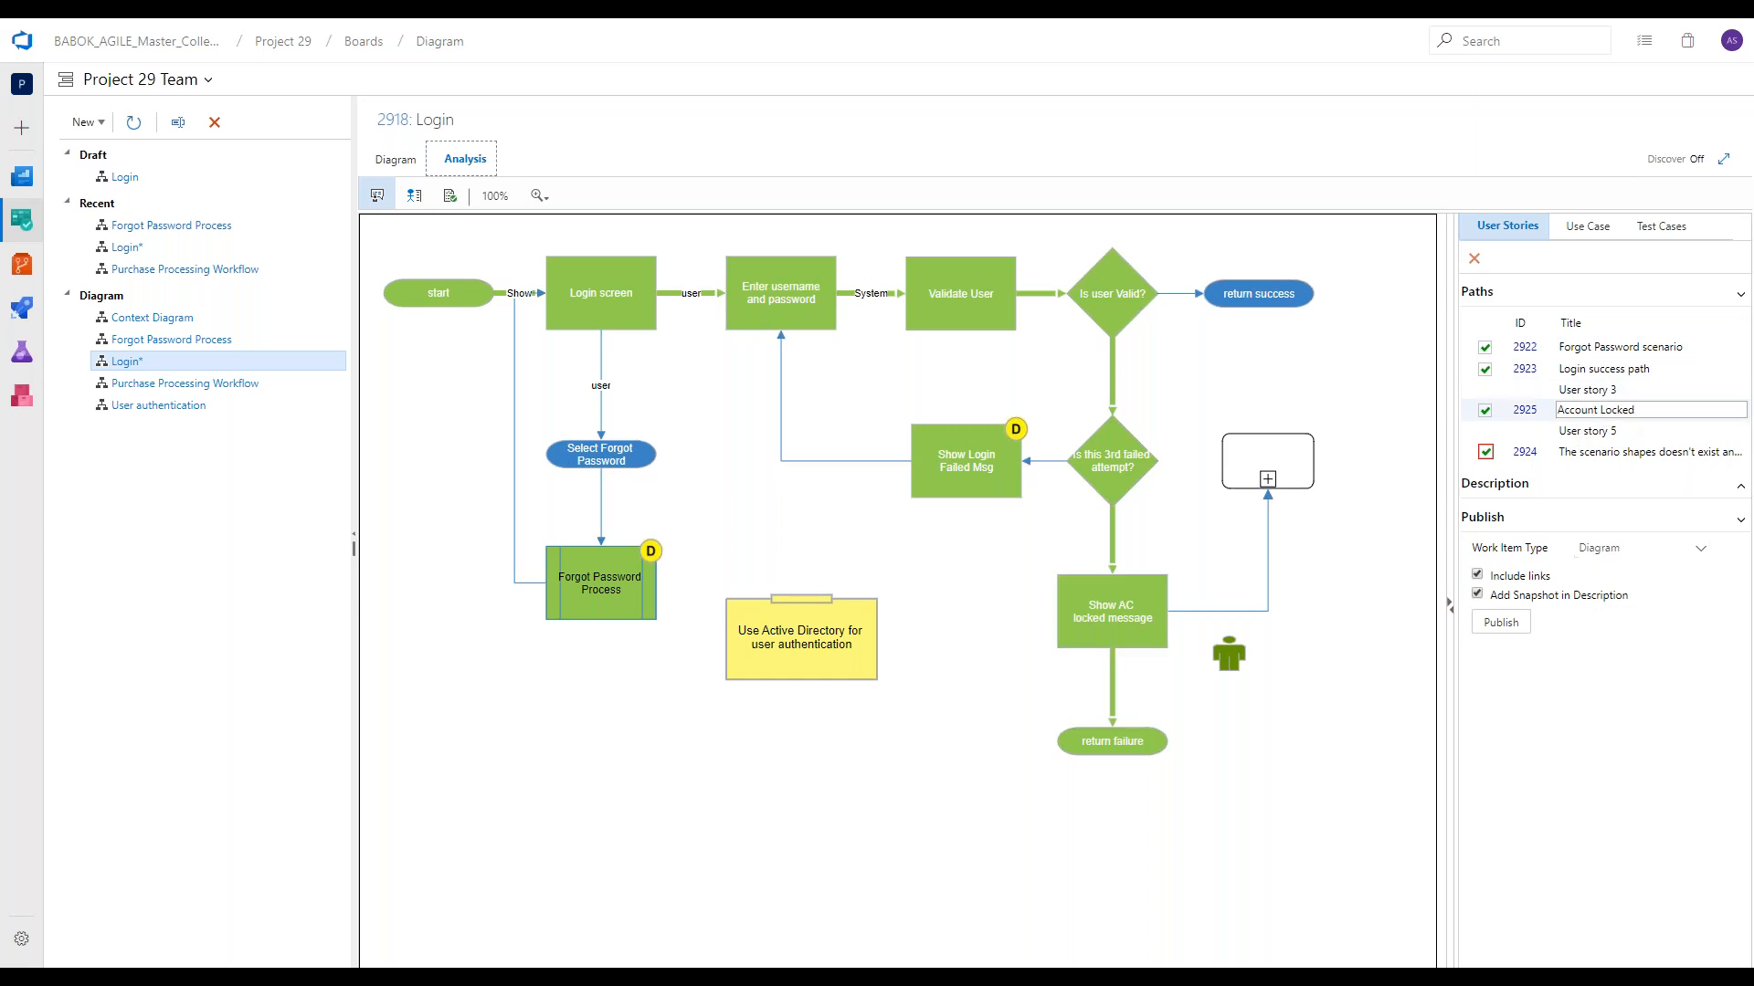
pyautogui.click(1576, 430)
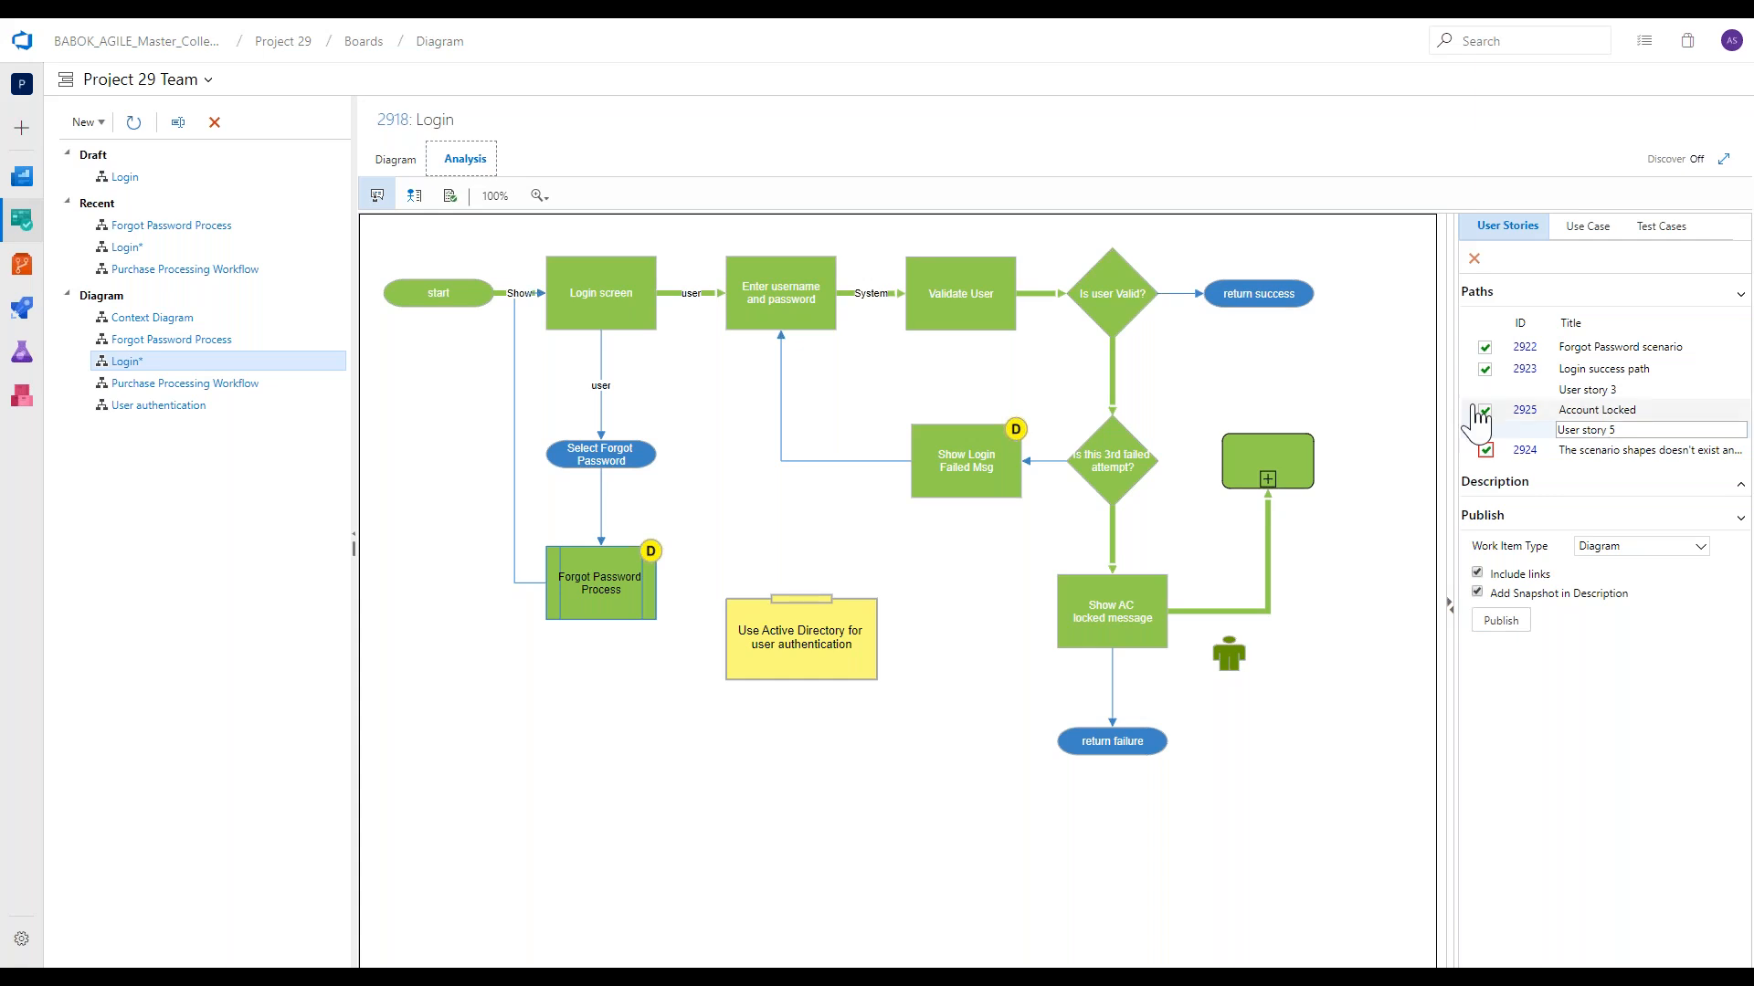
# Return to editing the Login diagram and delete the Show AC locked message shape.
pyautogui.click(404, 164)
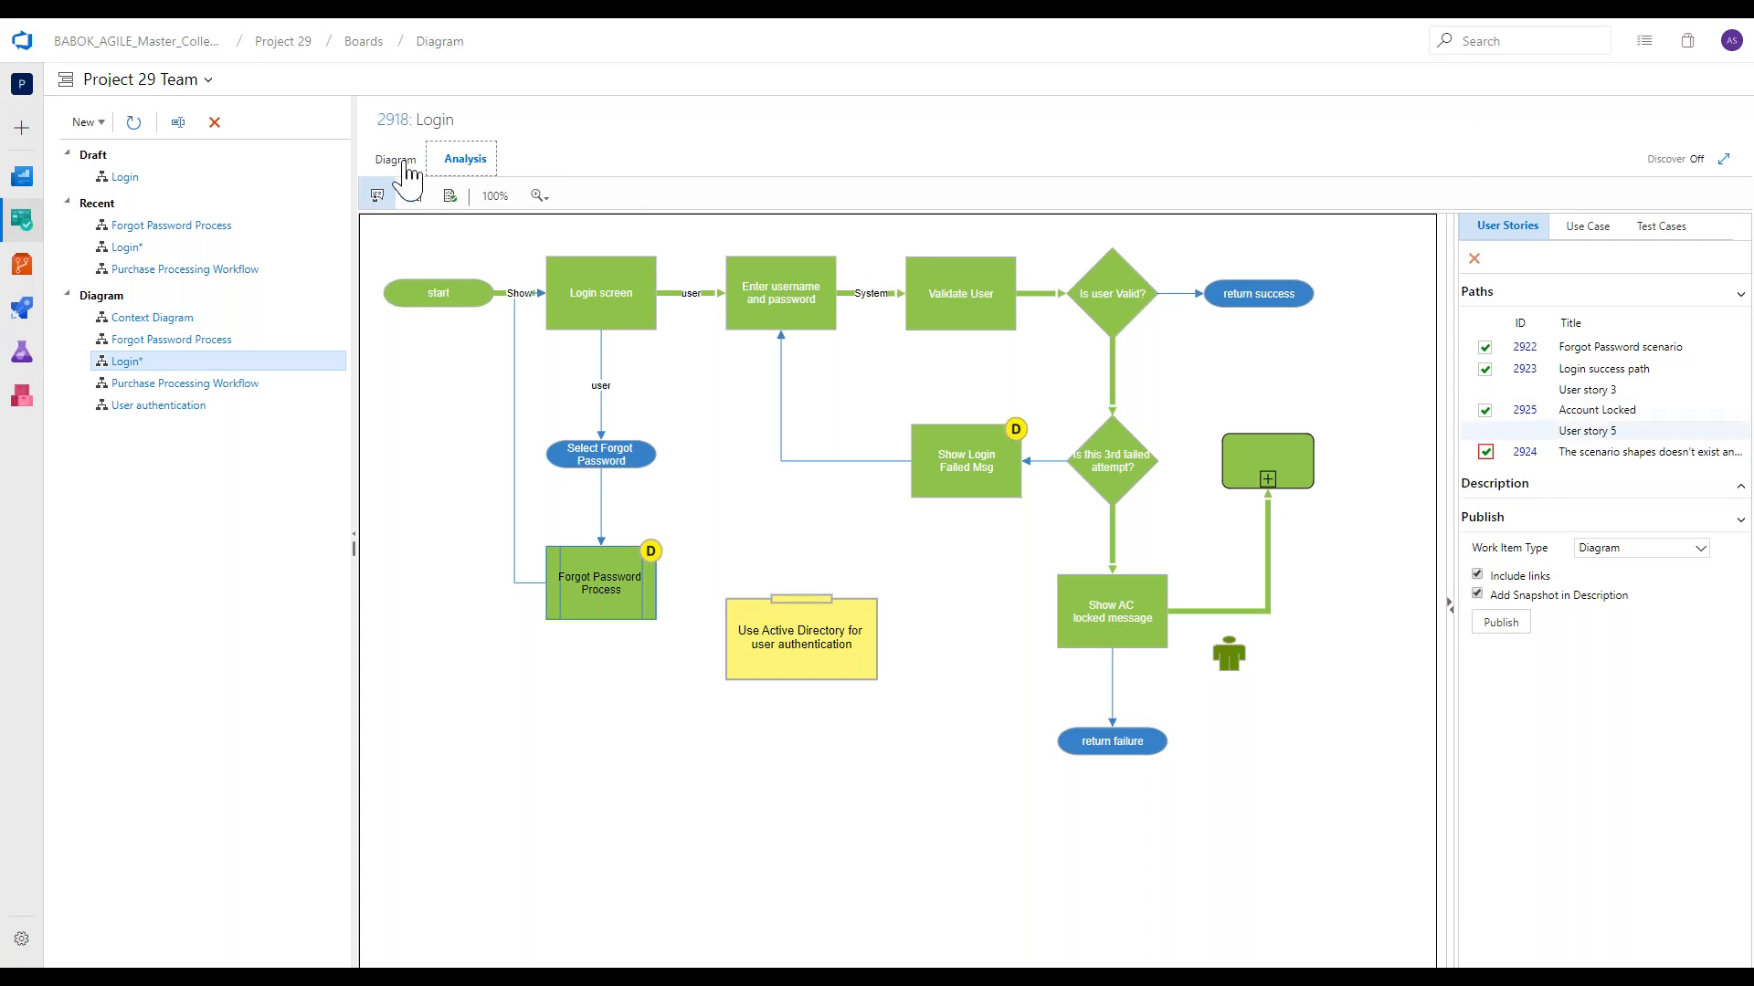
pyautogui.click(408, 164)
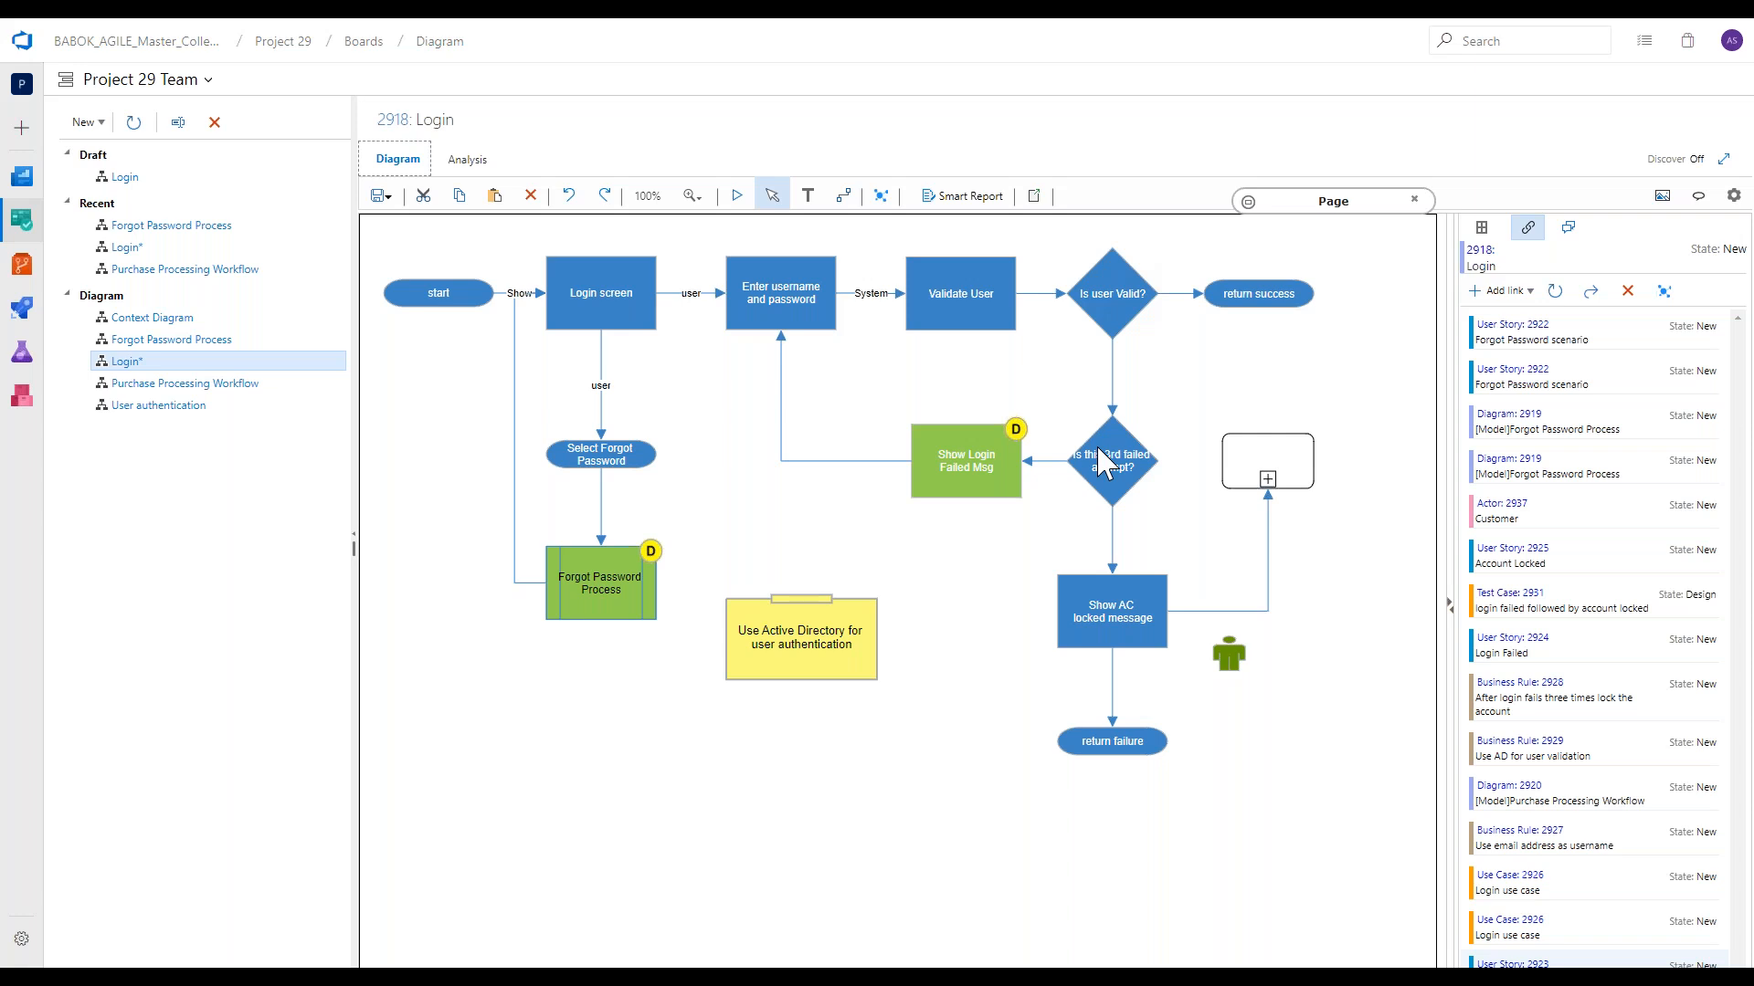
pyautogui.click(1132, 600)
pyautogui.press('Delete')
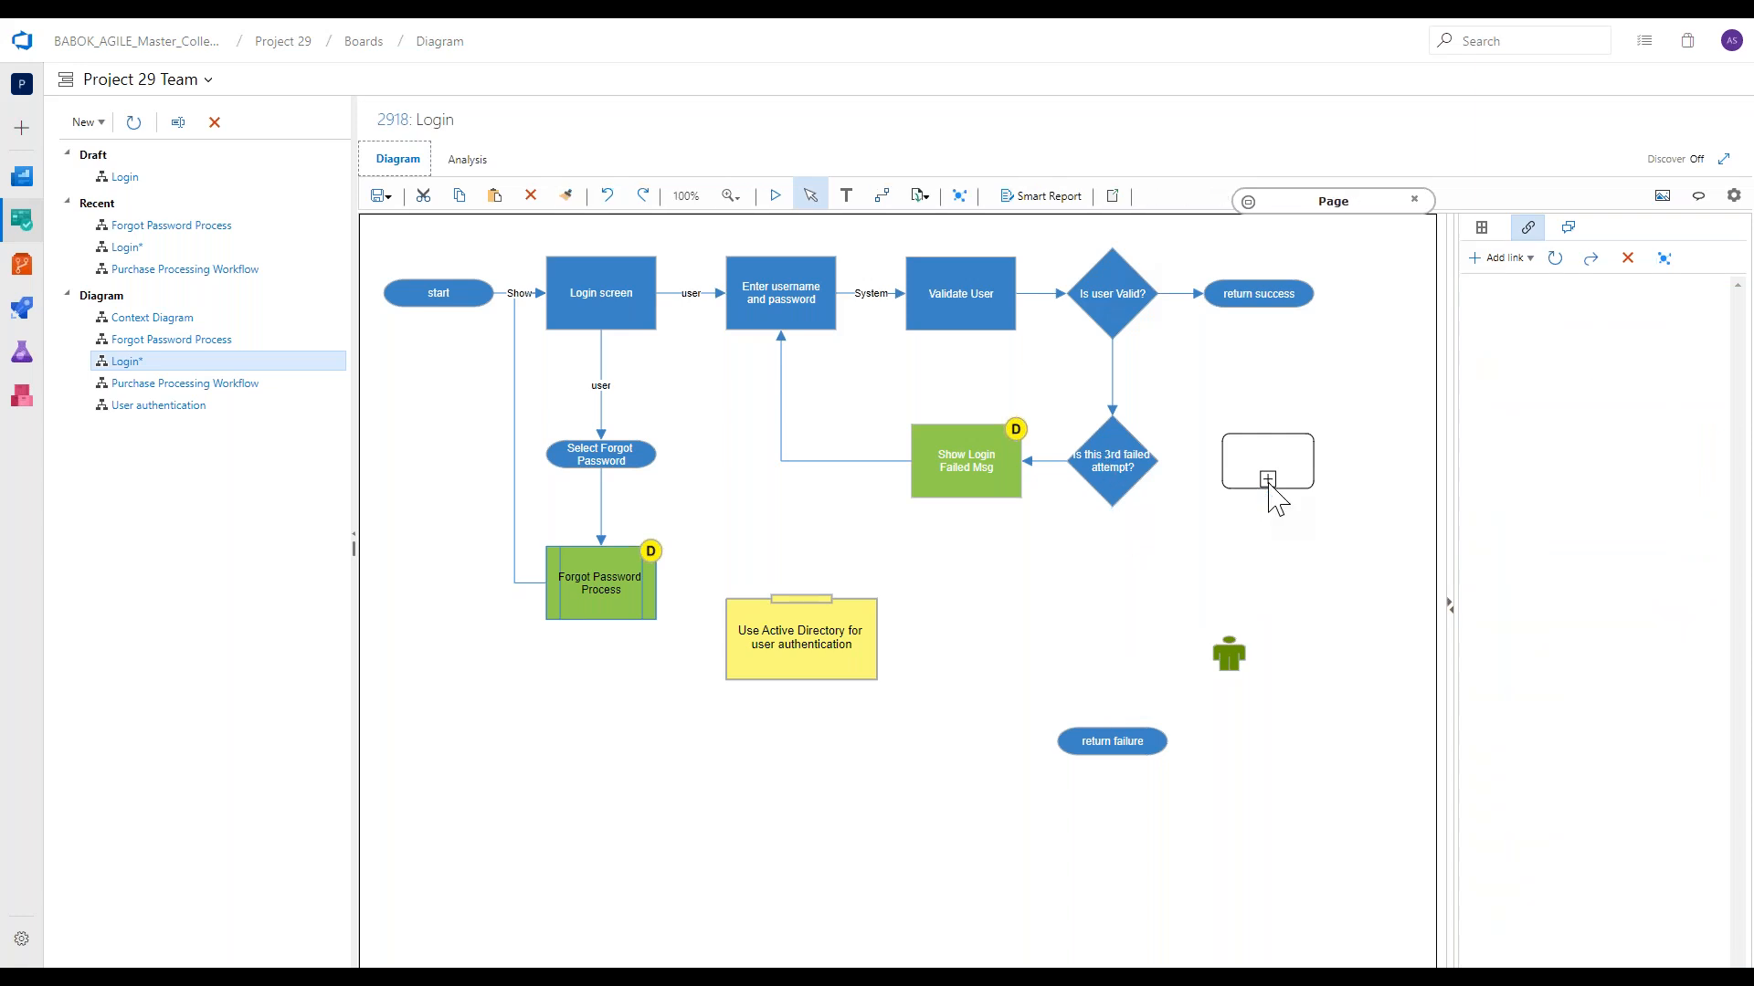
# Reanalyze the Login diagram's paths and review the description of user story 2924, Login Failed.
pyautogui.click(476, 160)
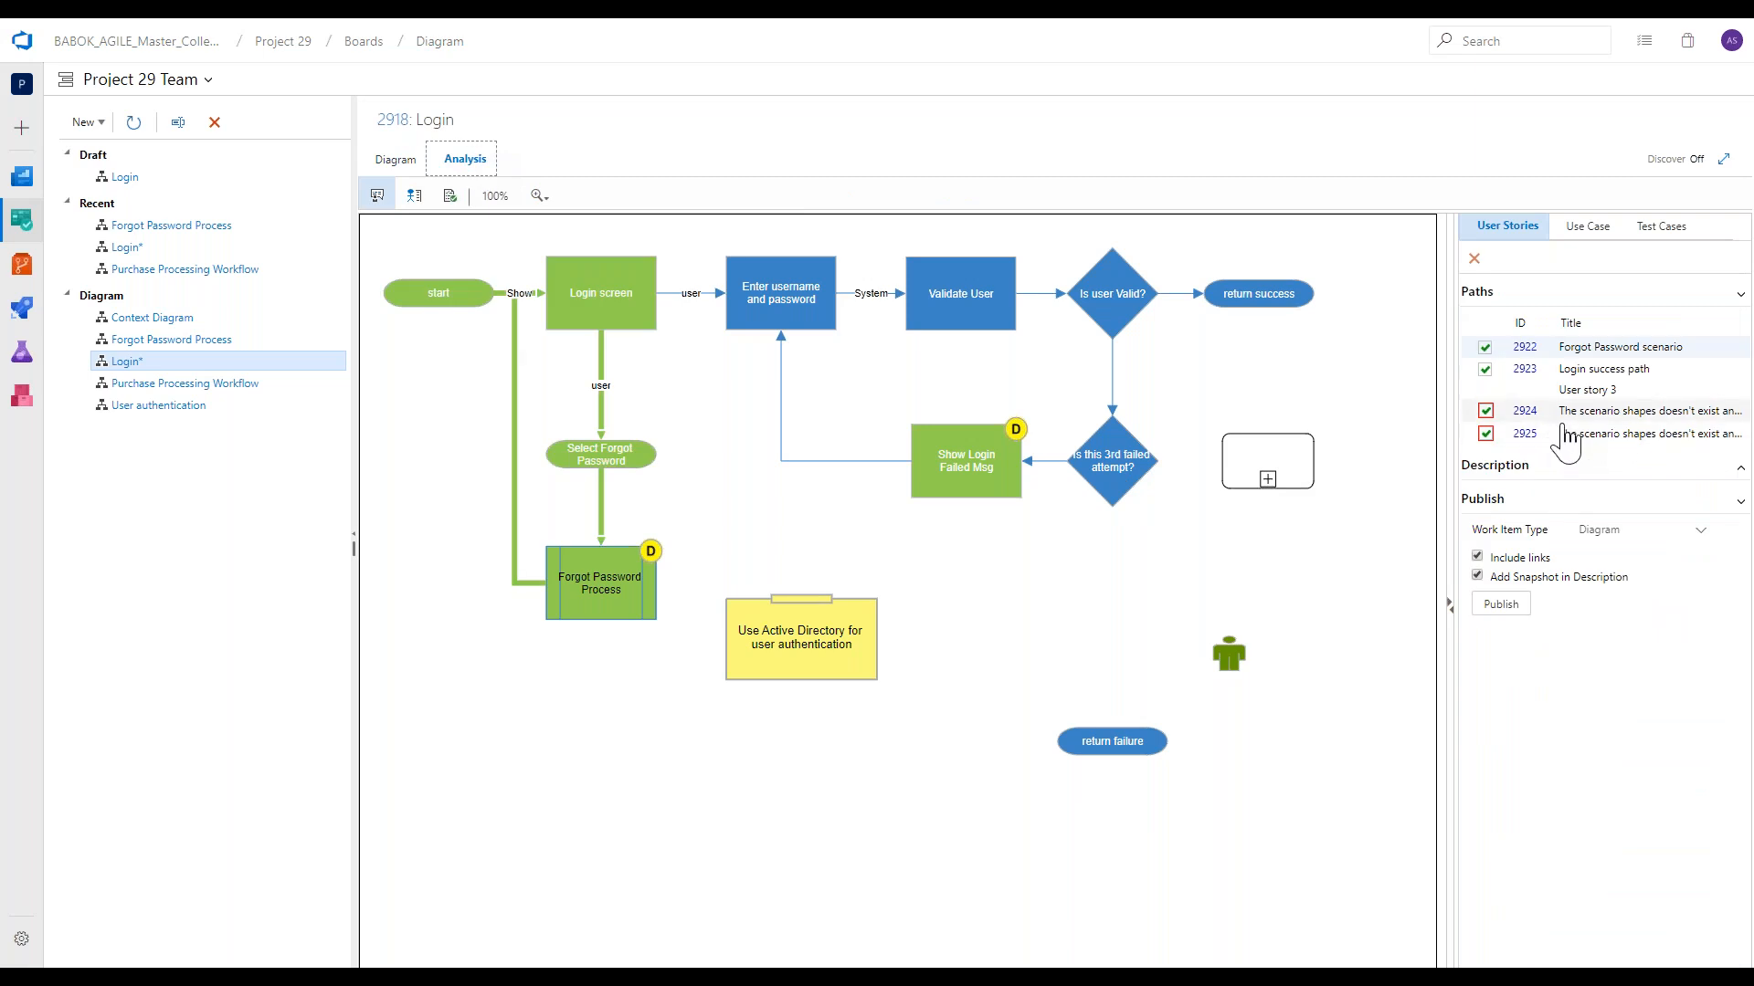
pyautogui.click(1530, 418)
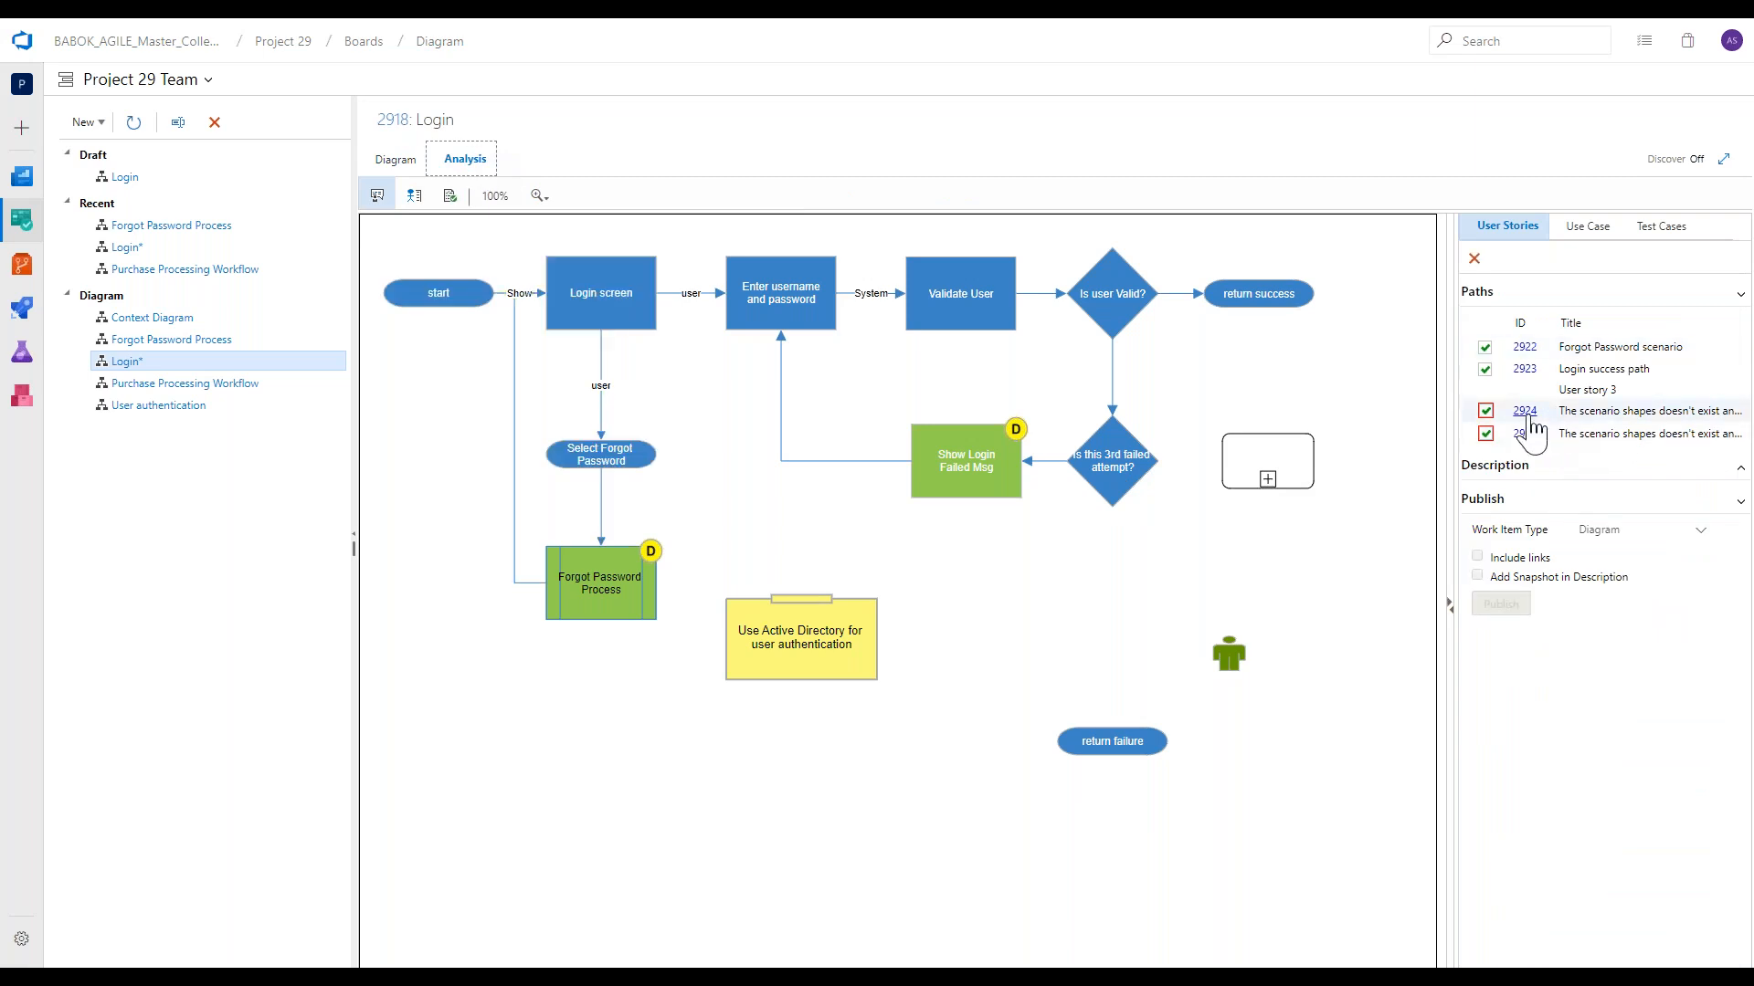
pyautogui.click(1529, 418)
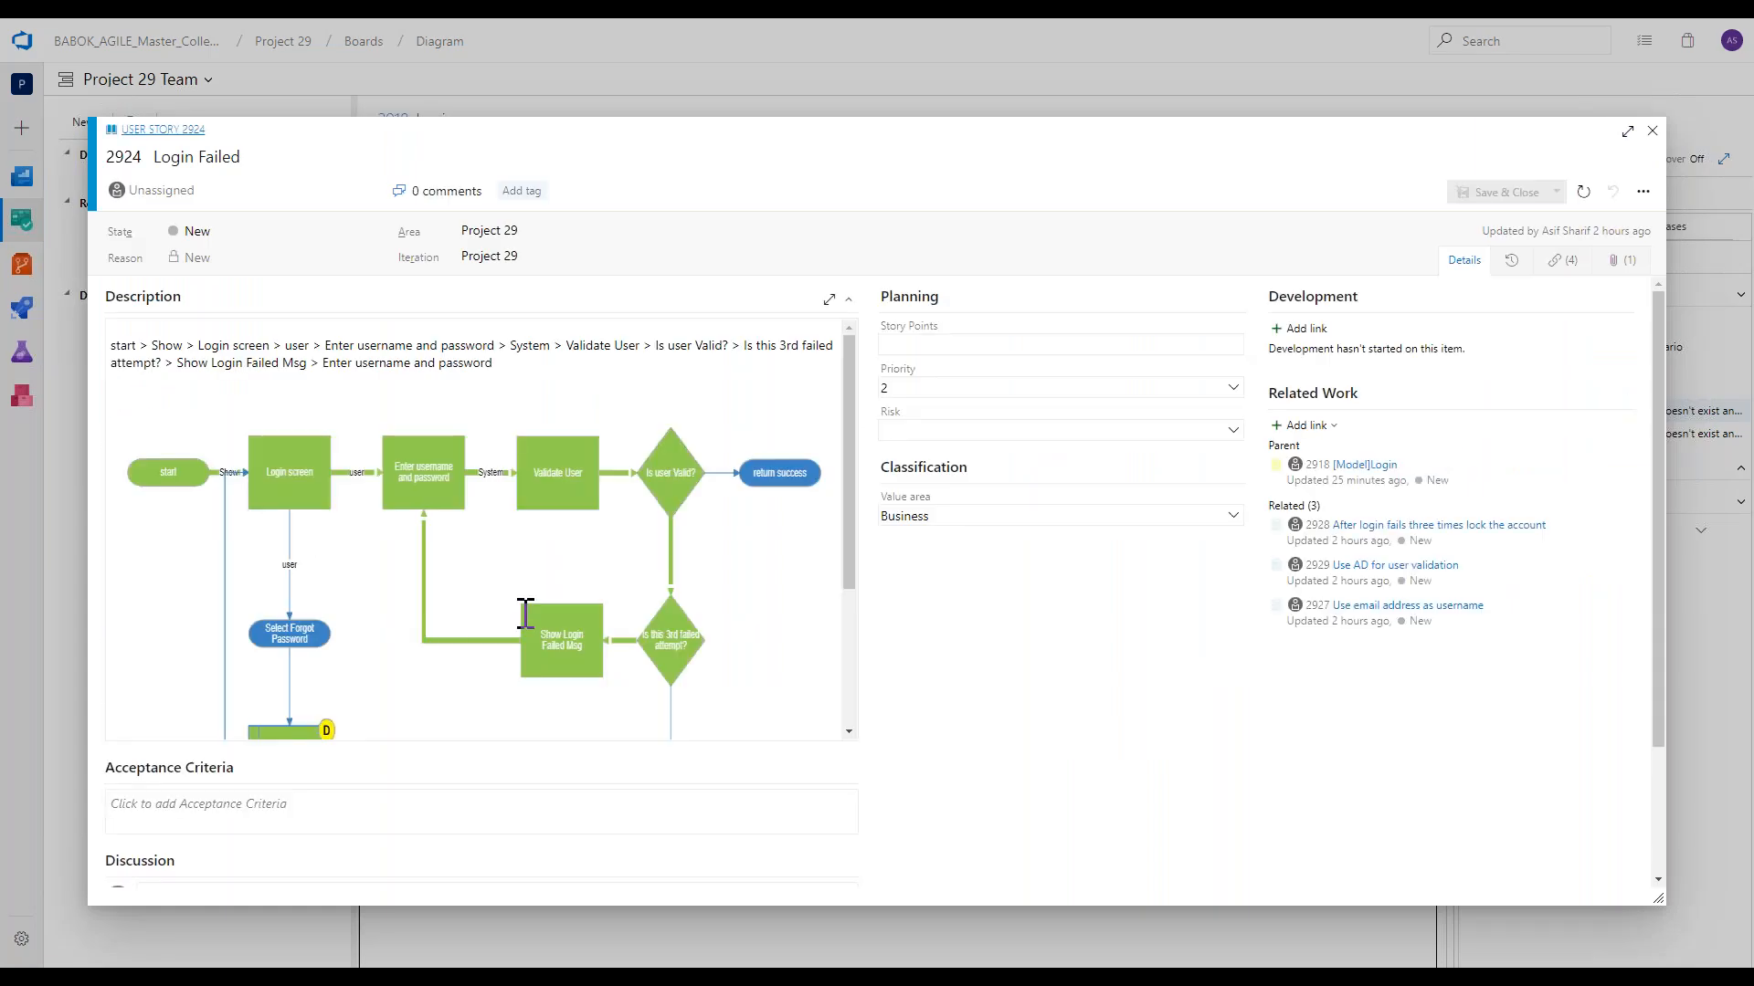
pyautogui.scroll(-2, 525, 612)
pyautogui.scroll(2, 526, 612)
pyautogui.click(1651, 135)
# Review user story 2925, Account Locked, then set its state to Removed and save it.
pyautogui.click(1524, 434)
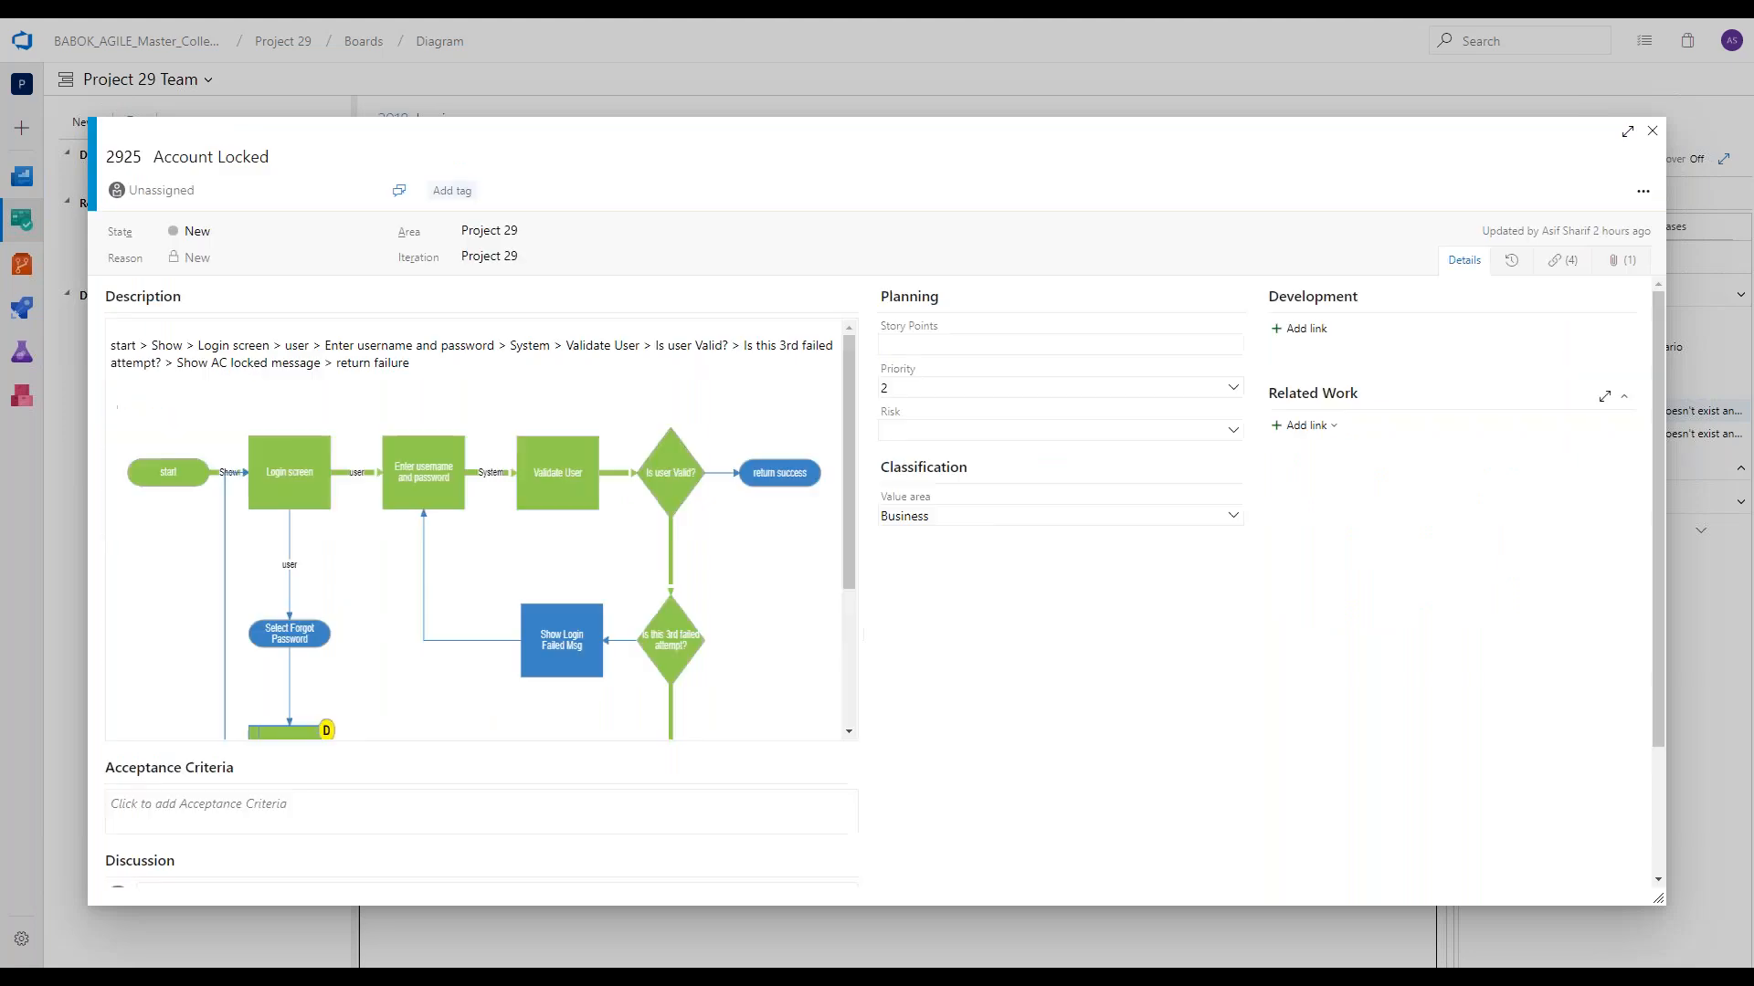
pyautogui.scroll(-5, 415, 539)
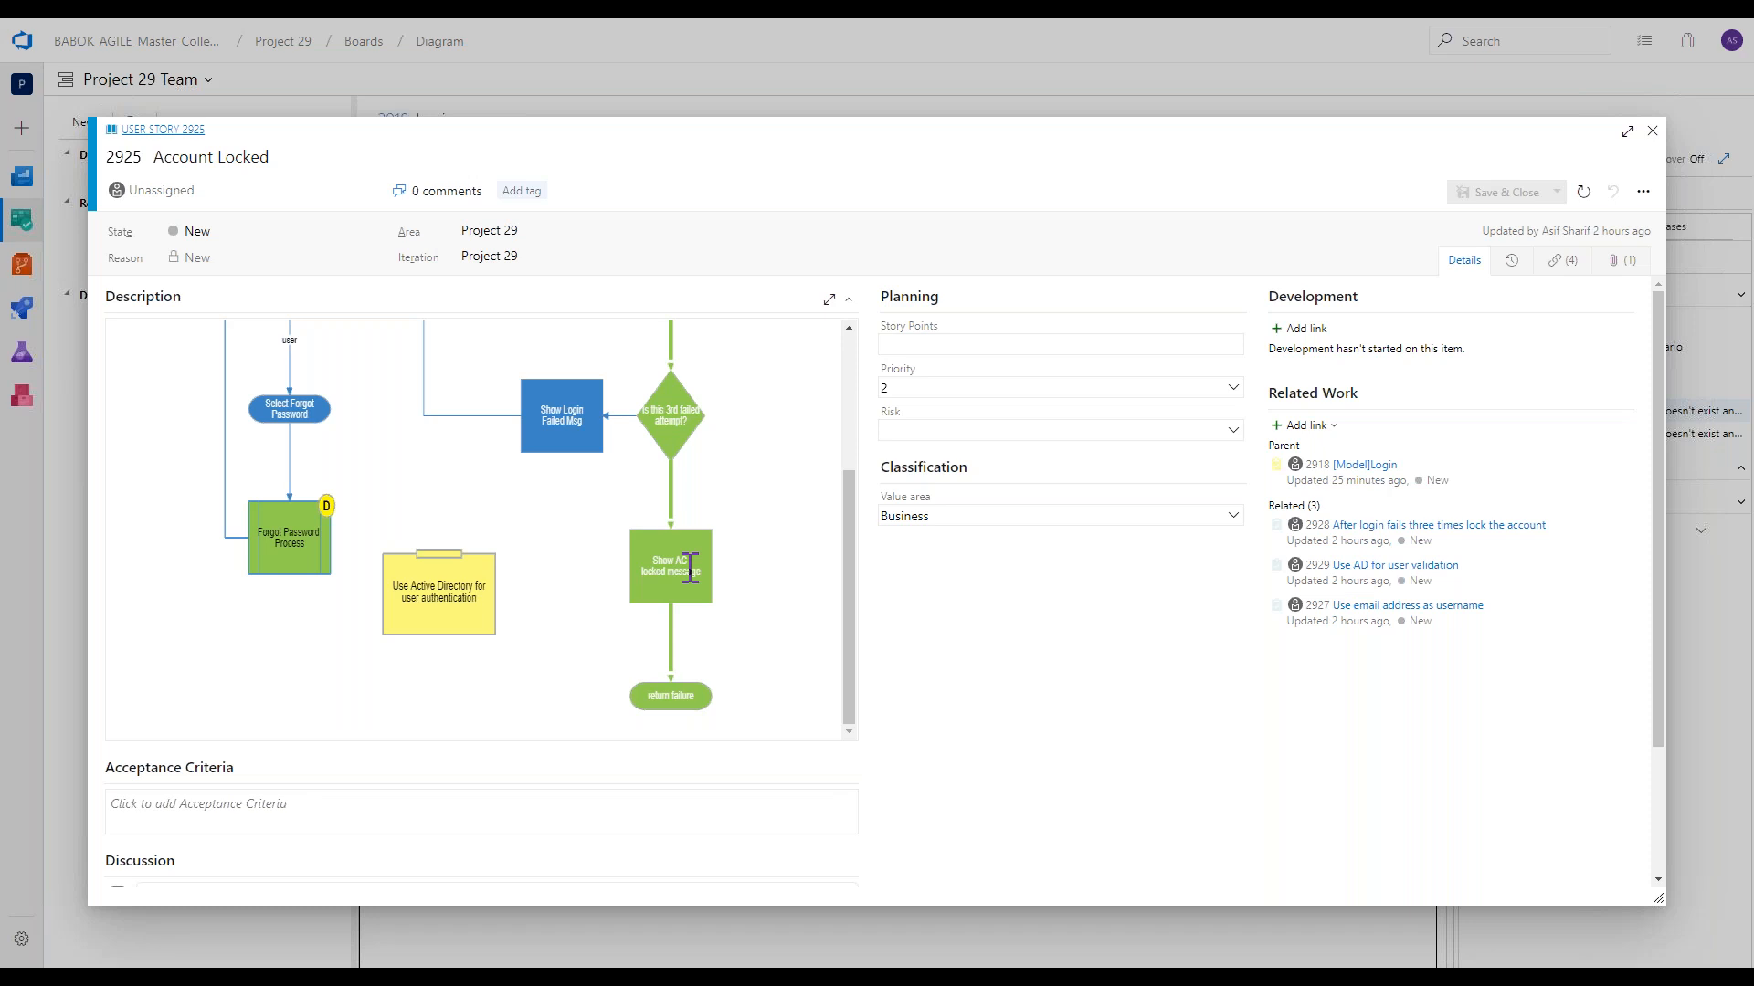
pyautogui.click(274, 231)
pyautogui.click(334, 329)
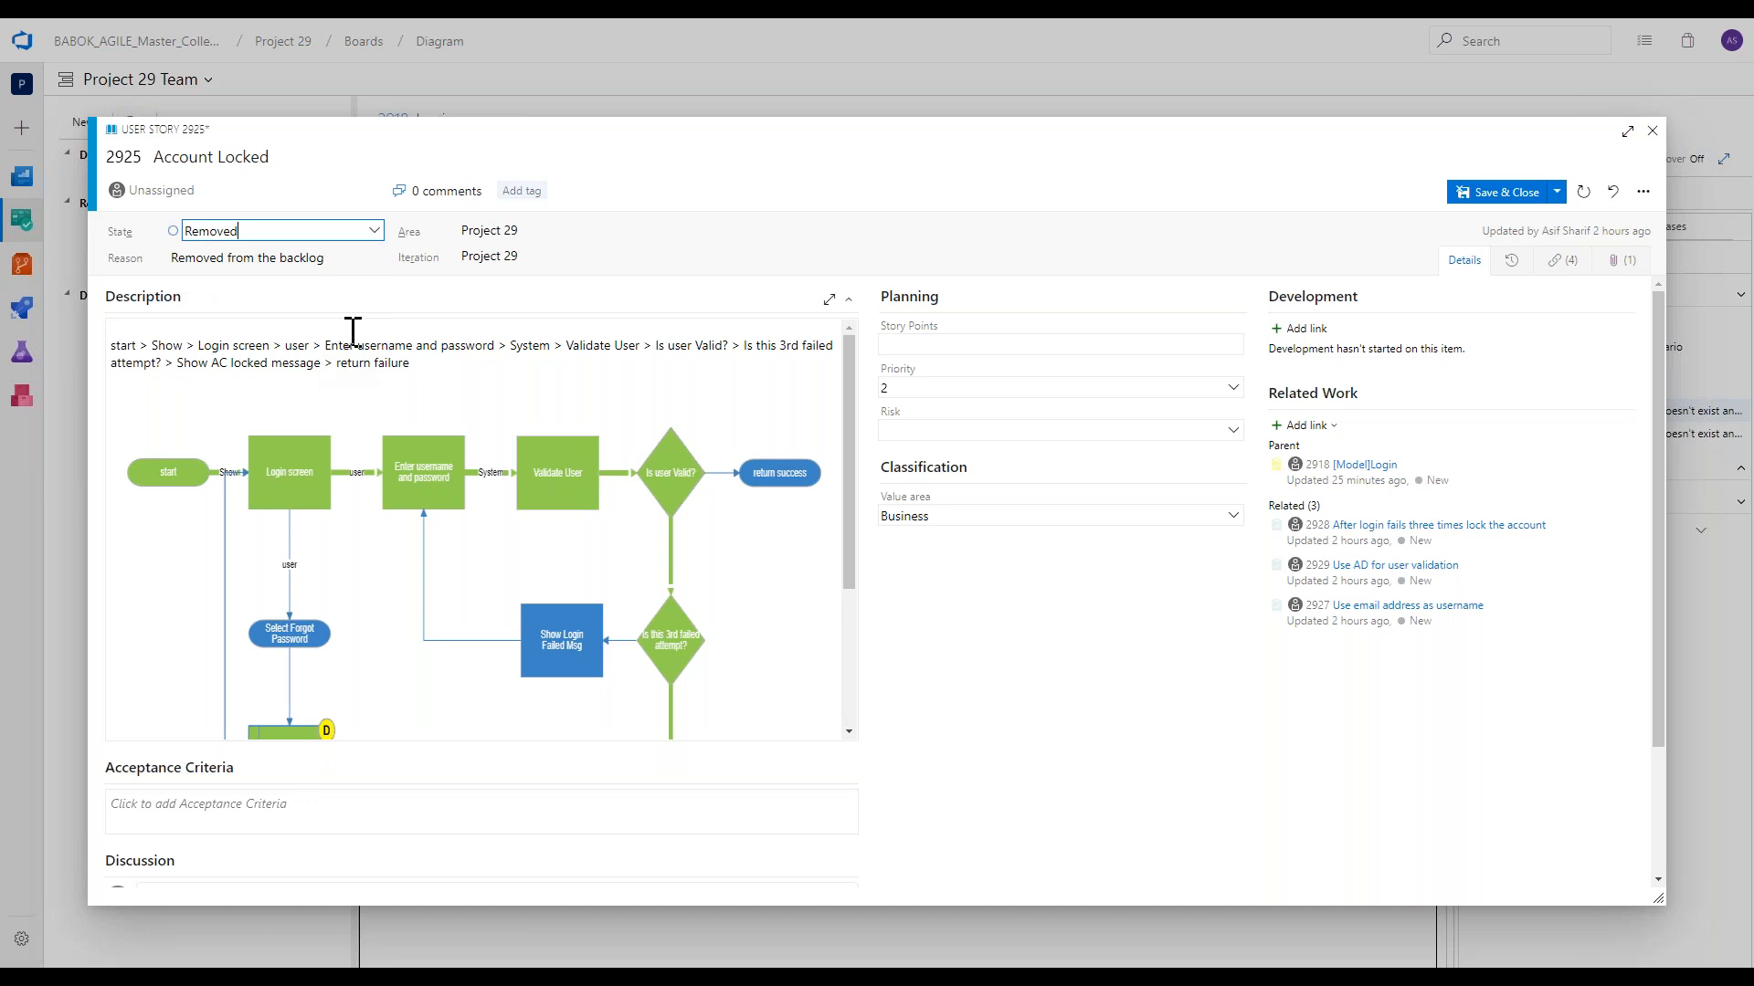
pyautogui.click(1469, 203)
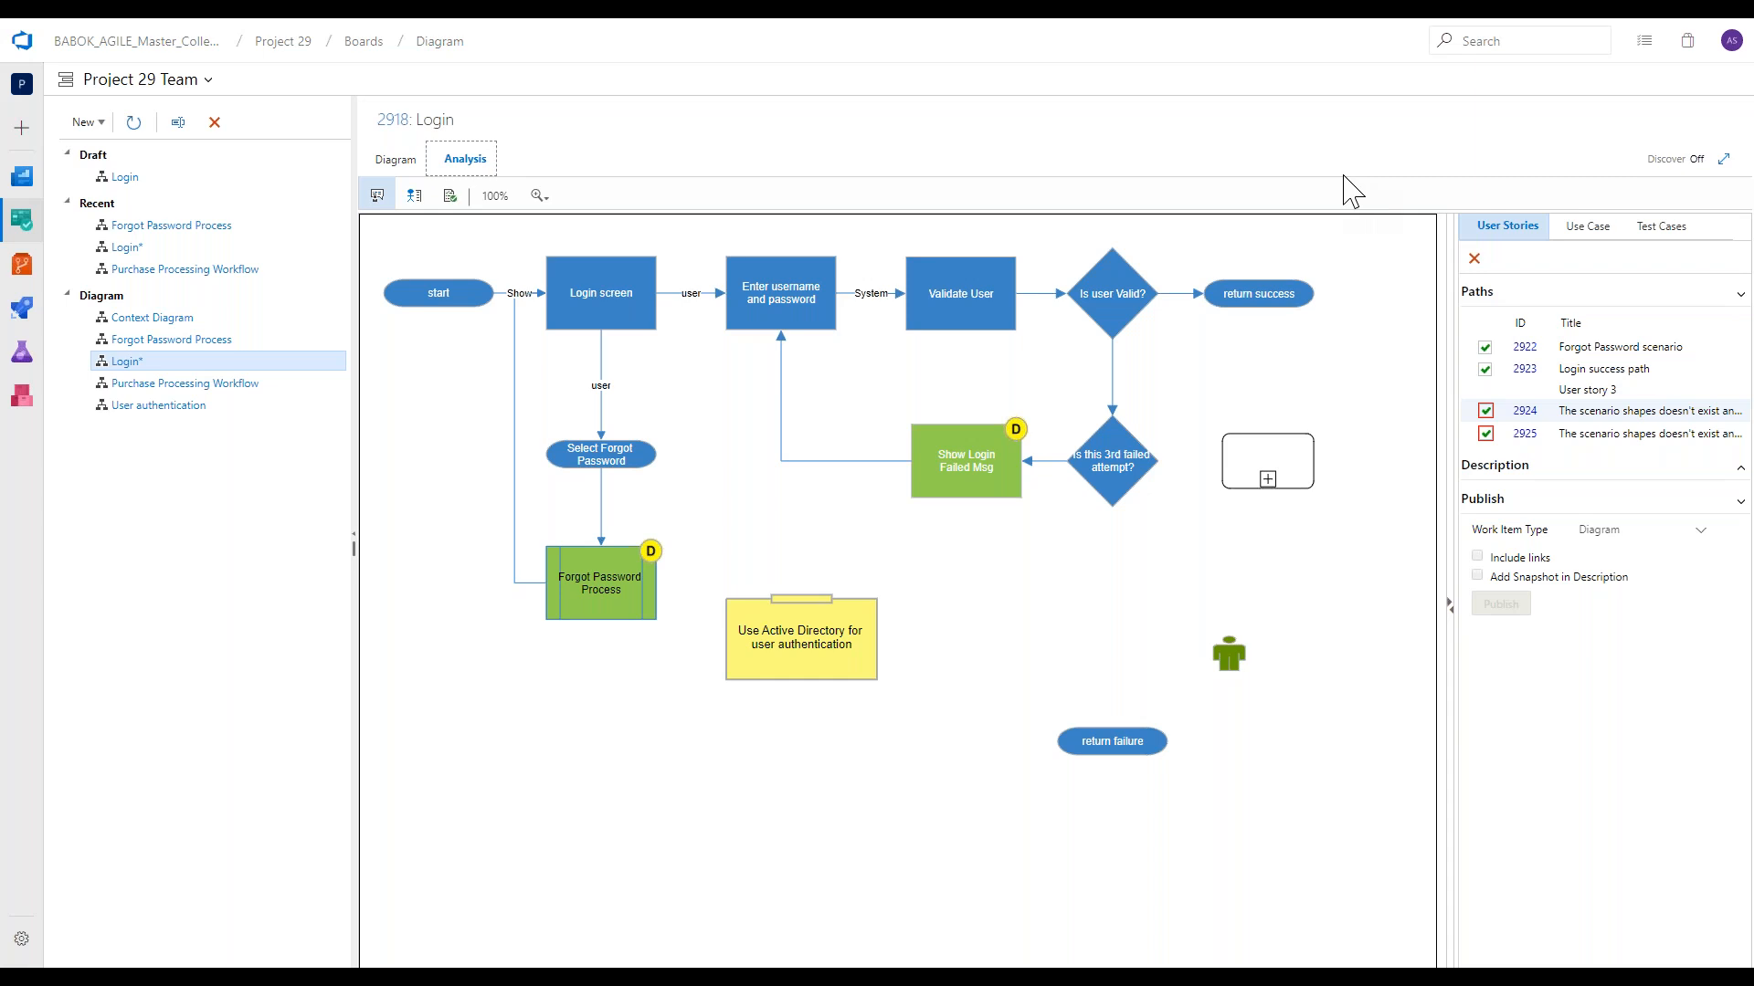
# Publish the Forgot Password scenario path with links and a snapshot in the description.
pyautogui.click(1544, 352)
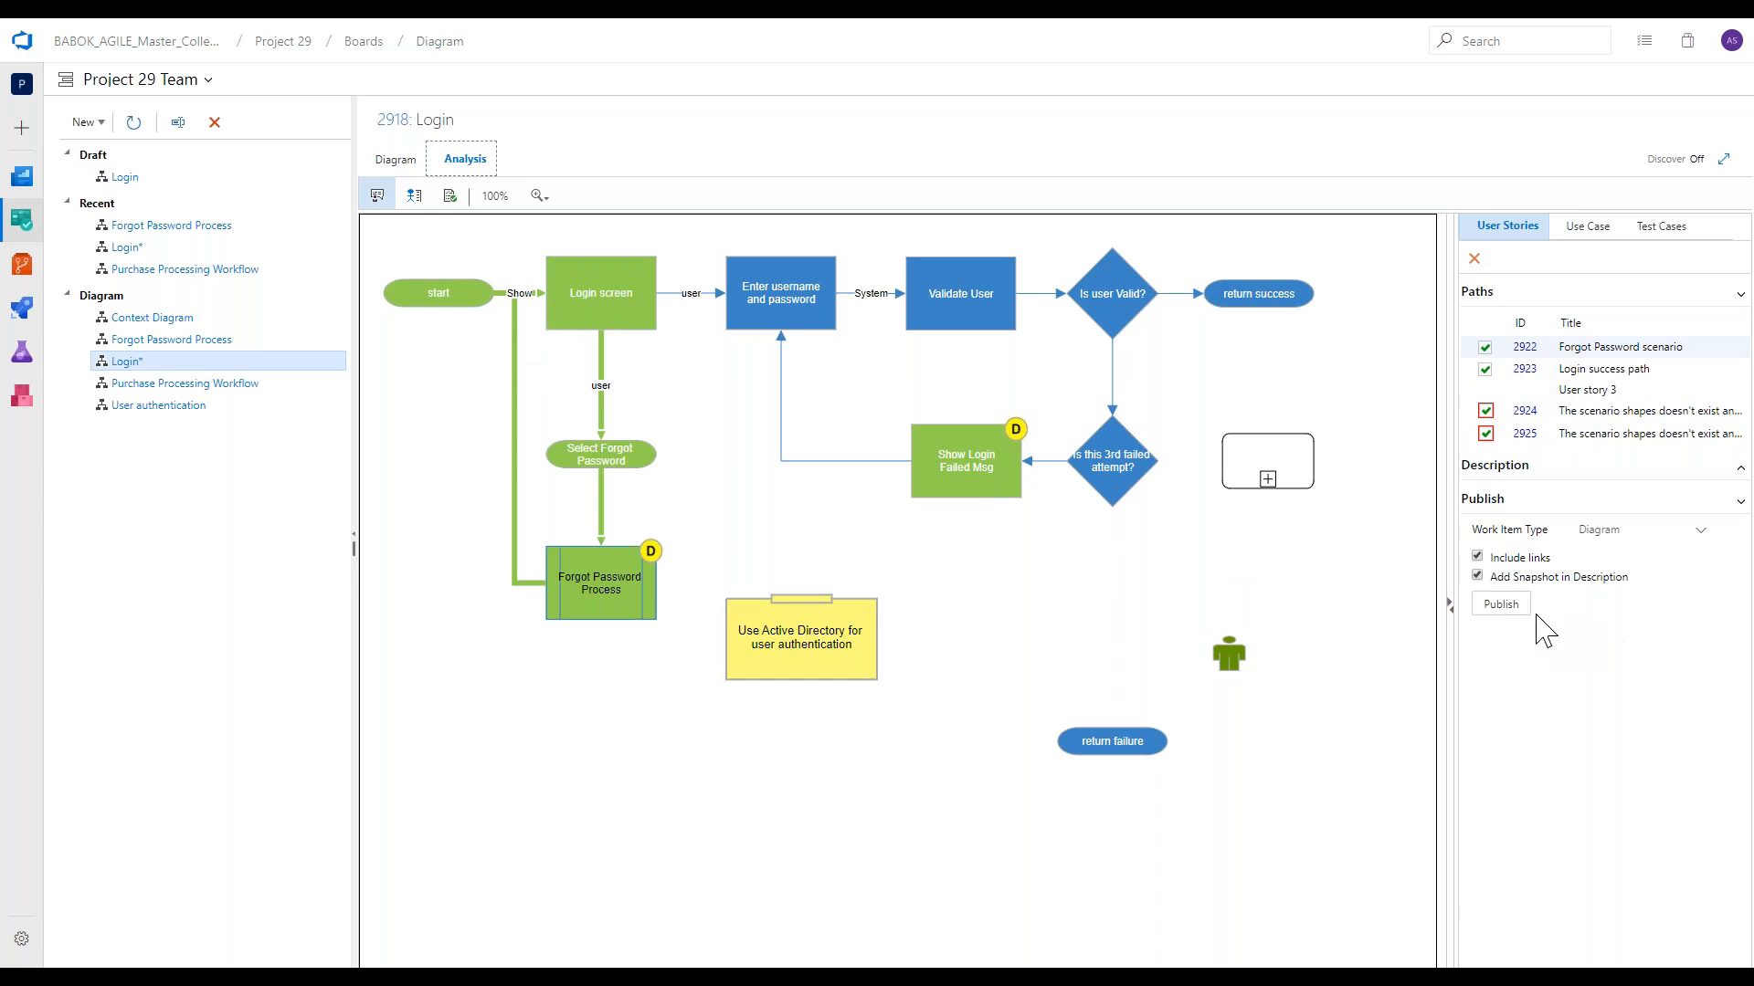
pyautogui.click(1499, 607)
# Switch to the Modern Requirements website in a new browser tab and browse the help center's bootcamp topics, tutorials and webinars.
pyautogui.click(876, 82)
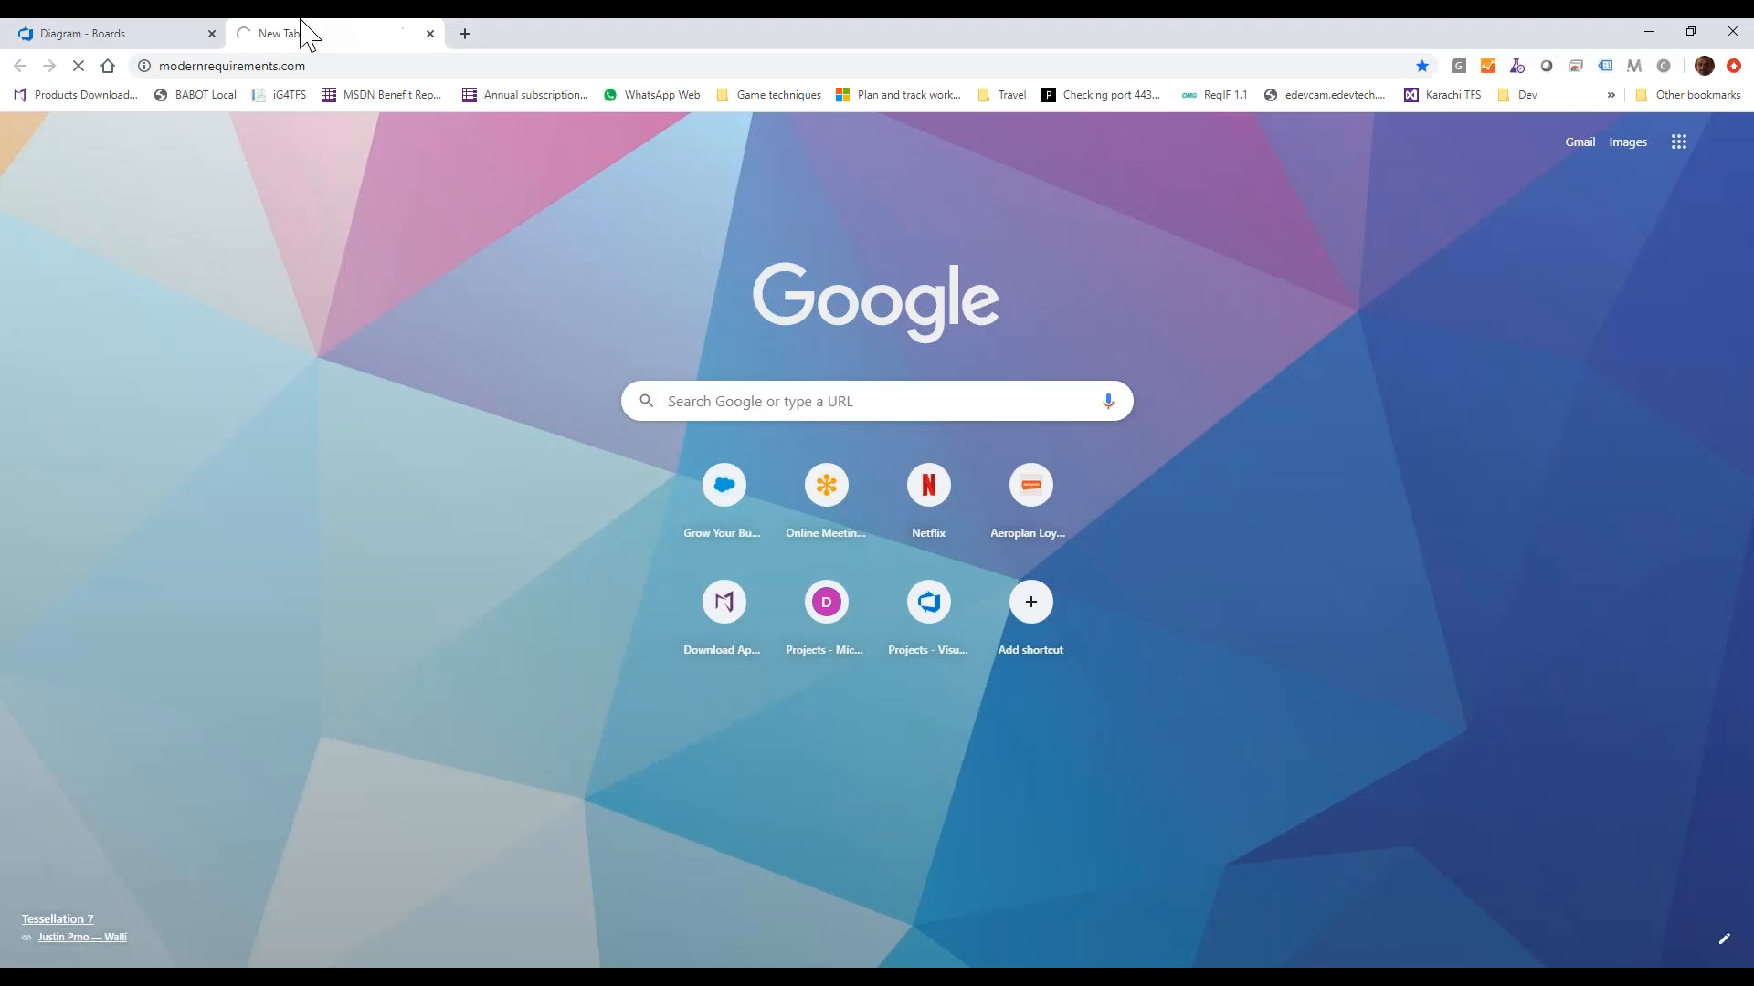
pyautogui.scroll(-1, 393, 490)
pyautogui.scroll(-10, 393, 490)
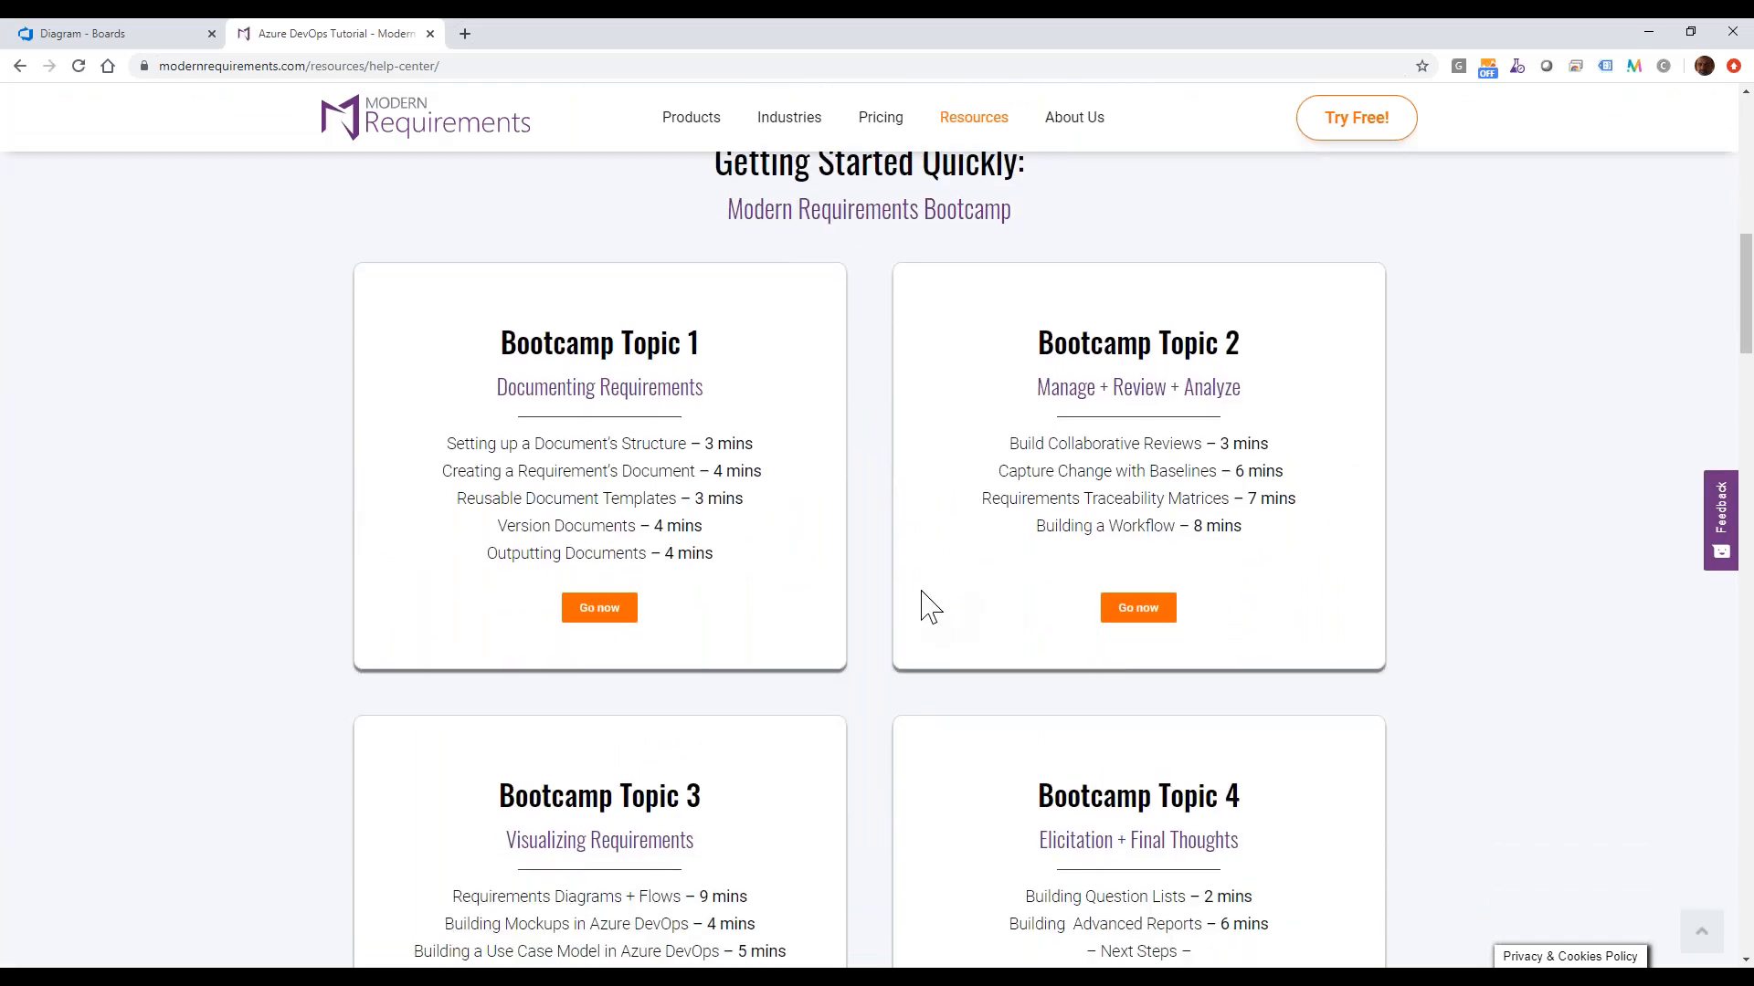
pyautogui.scroll(-8, 921, 608)
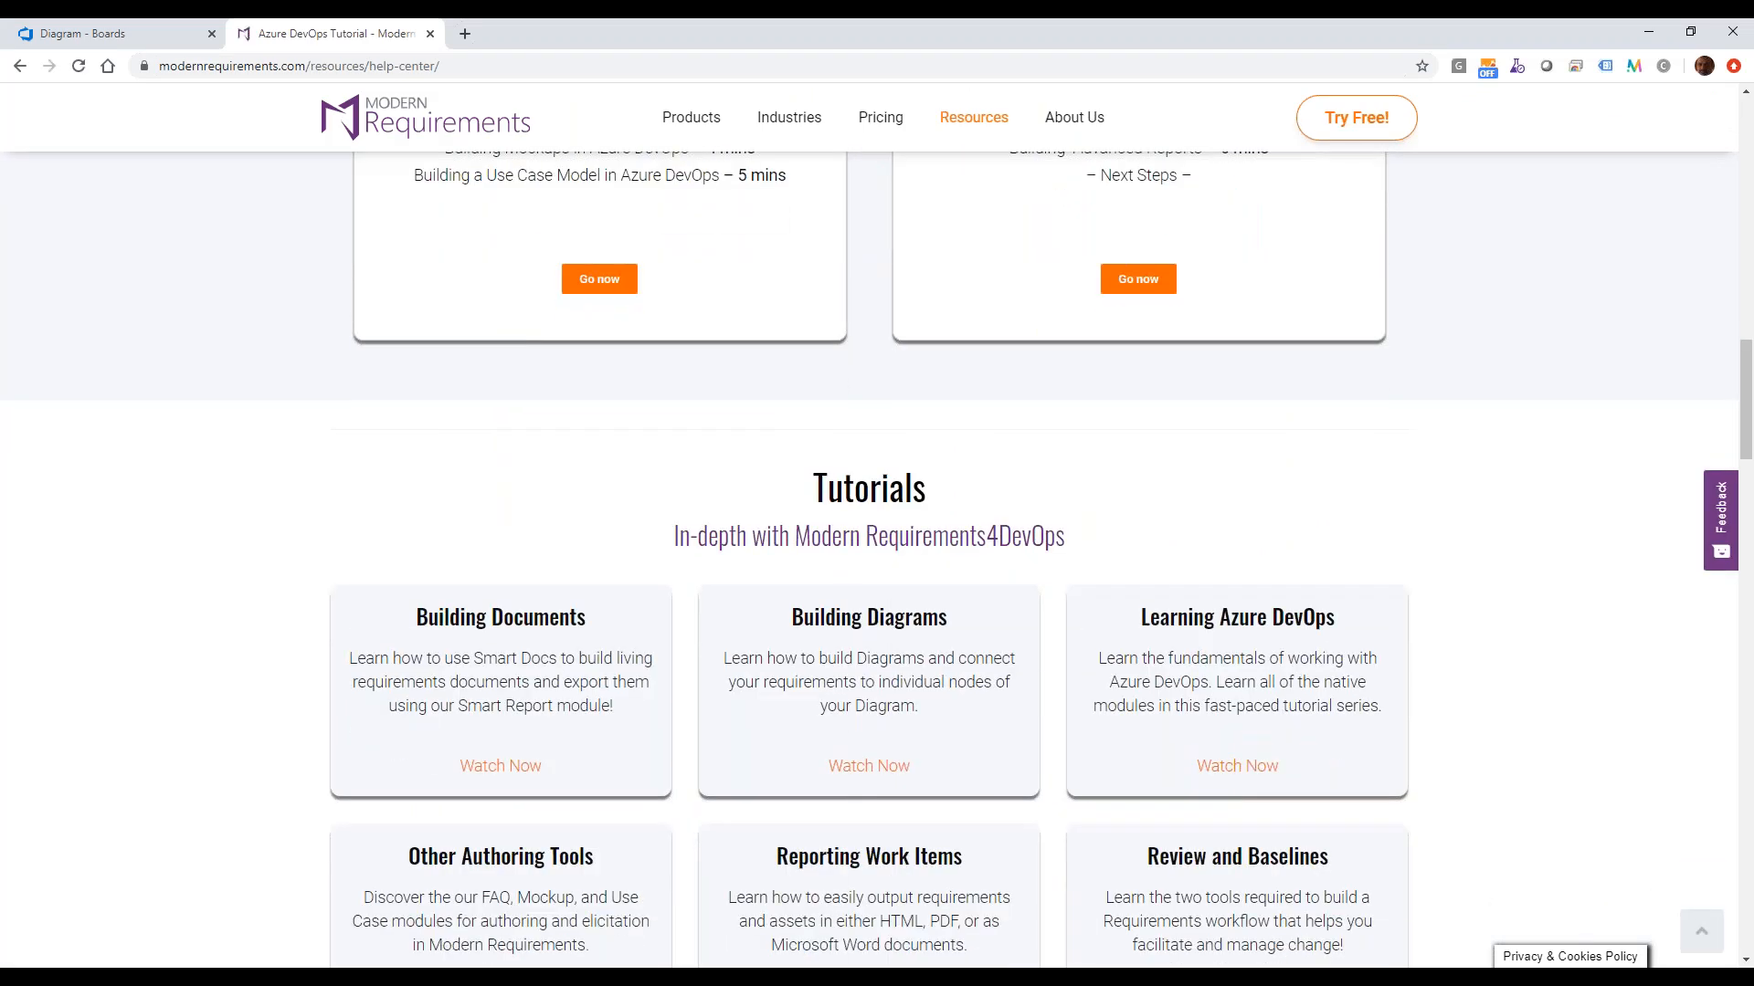
pyautogui.scroll(-3, 868, 512)
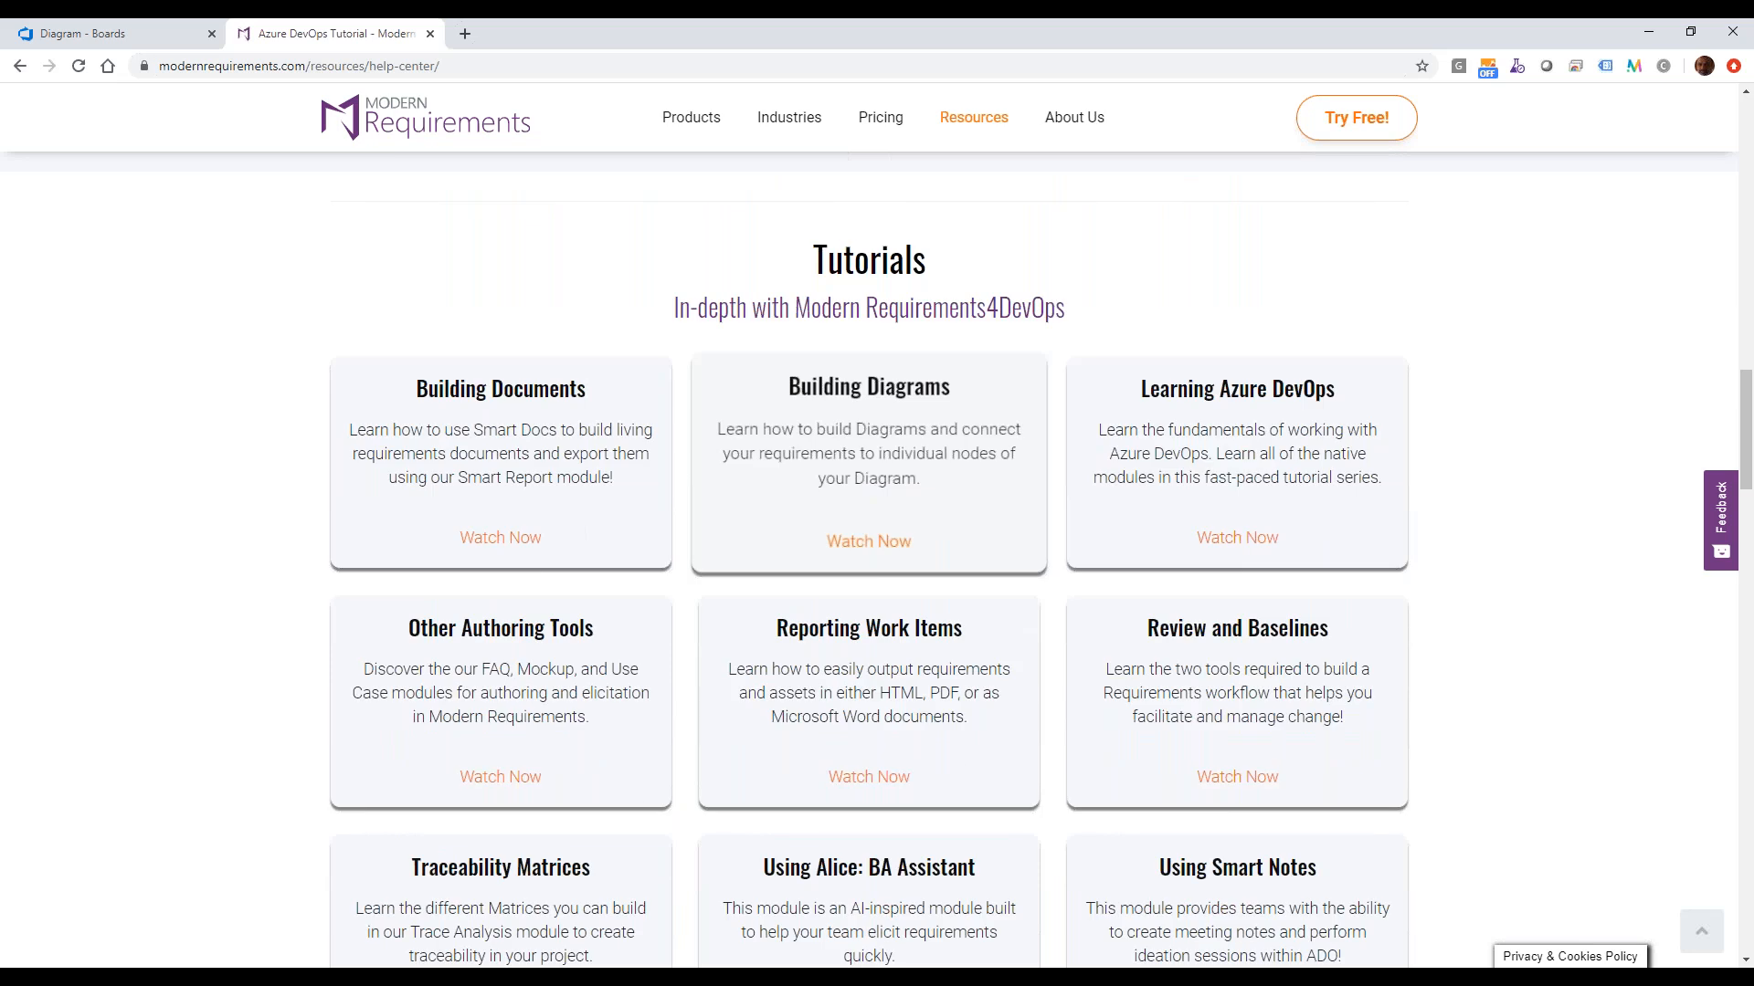
pyautogui.scroll(-1, 826, 676)
pyautogui.scroll(-11, 751, 576)
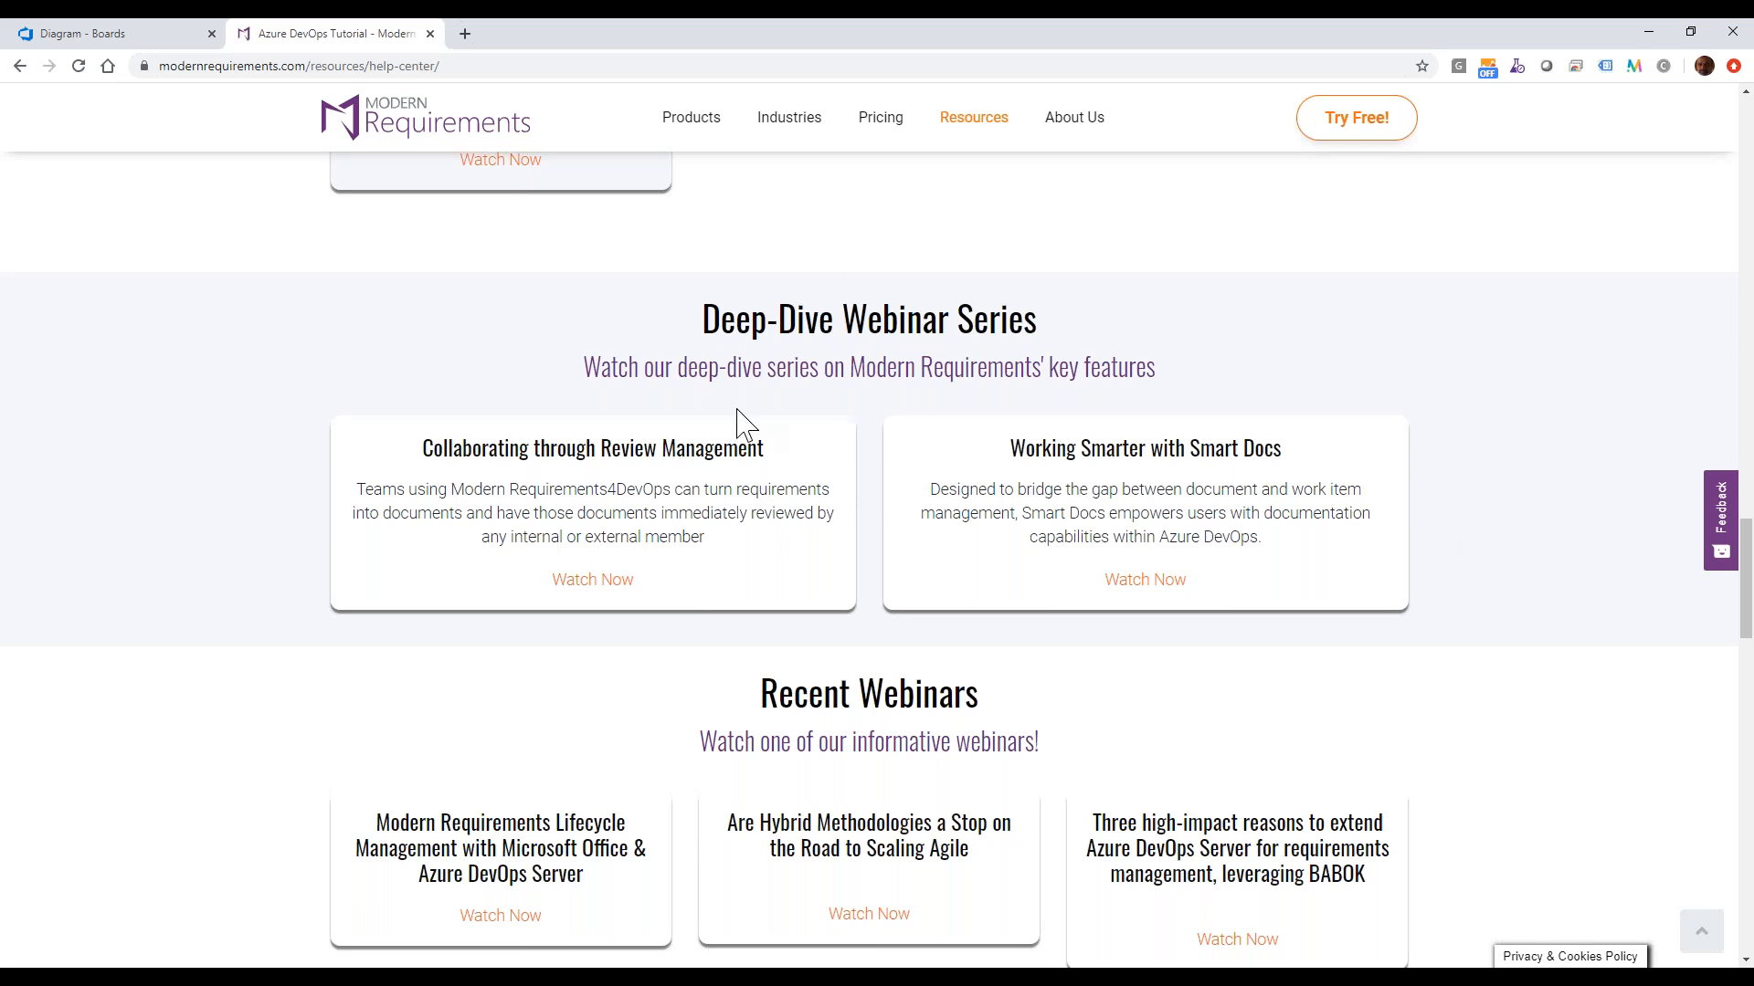
pyautogui.scroll(20, 744, 424)
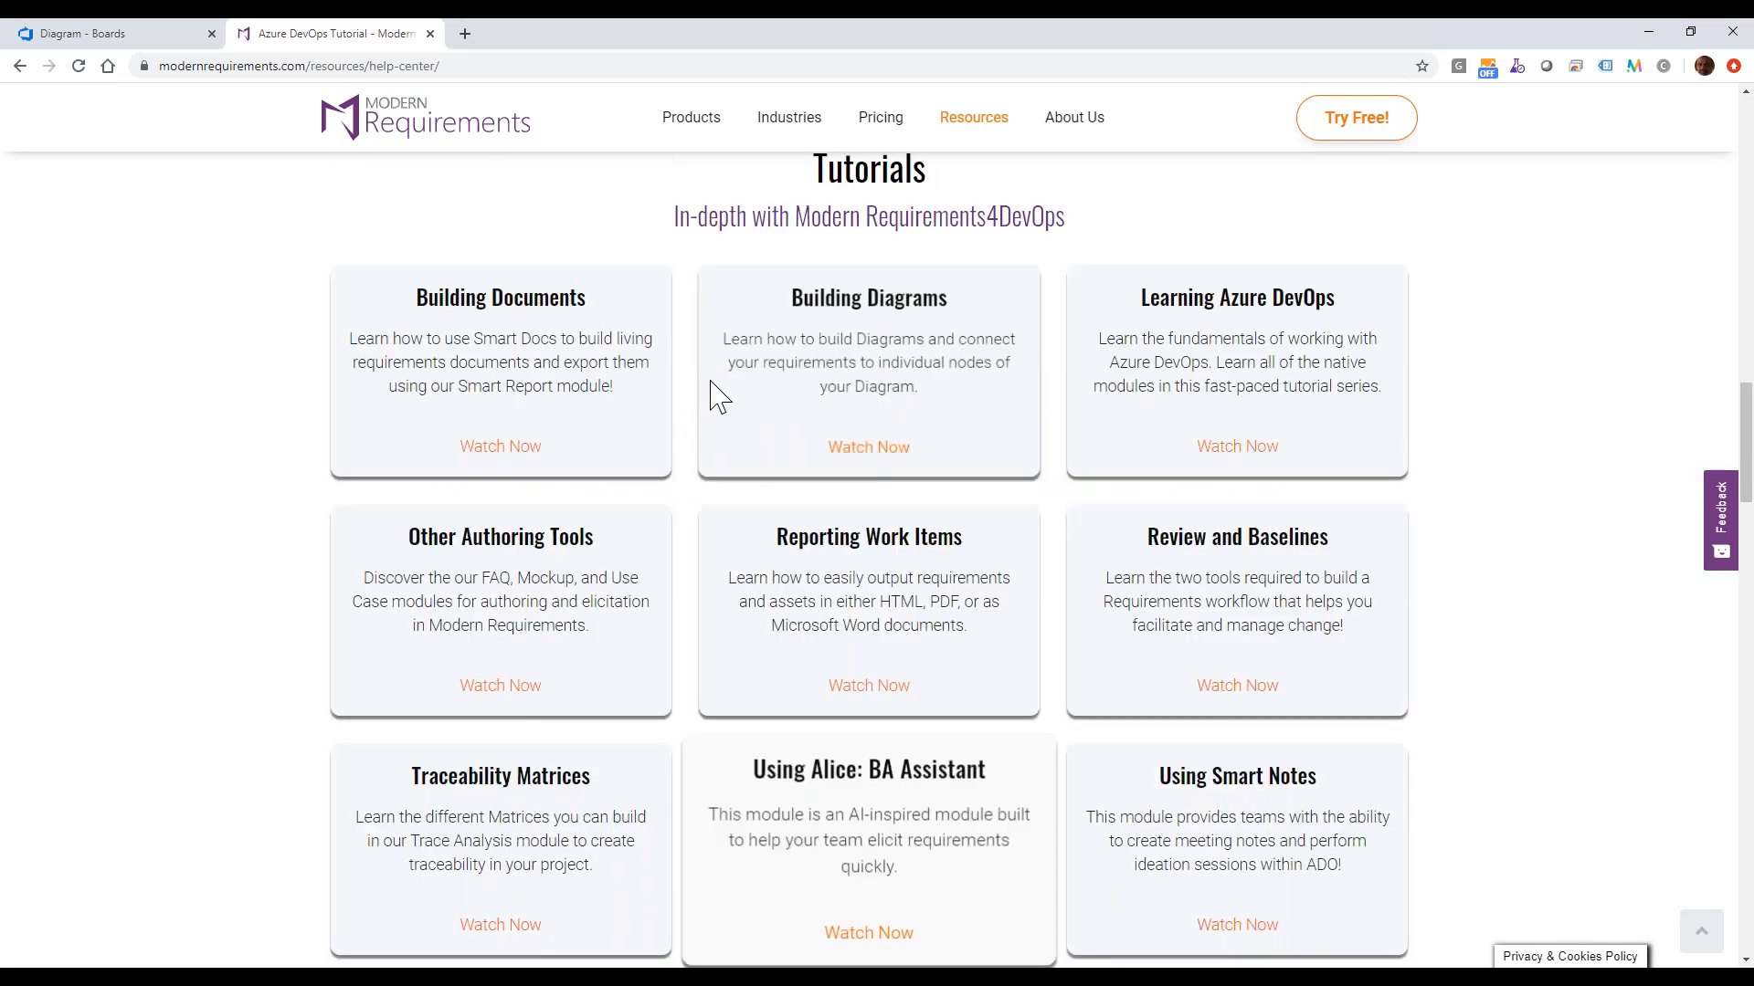
pyautogui.scroll(10, 704, 387)
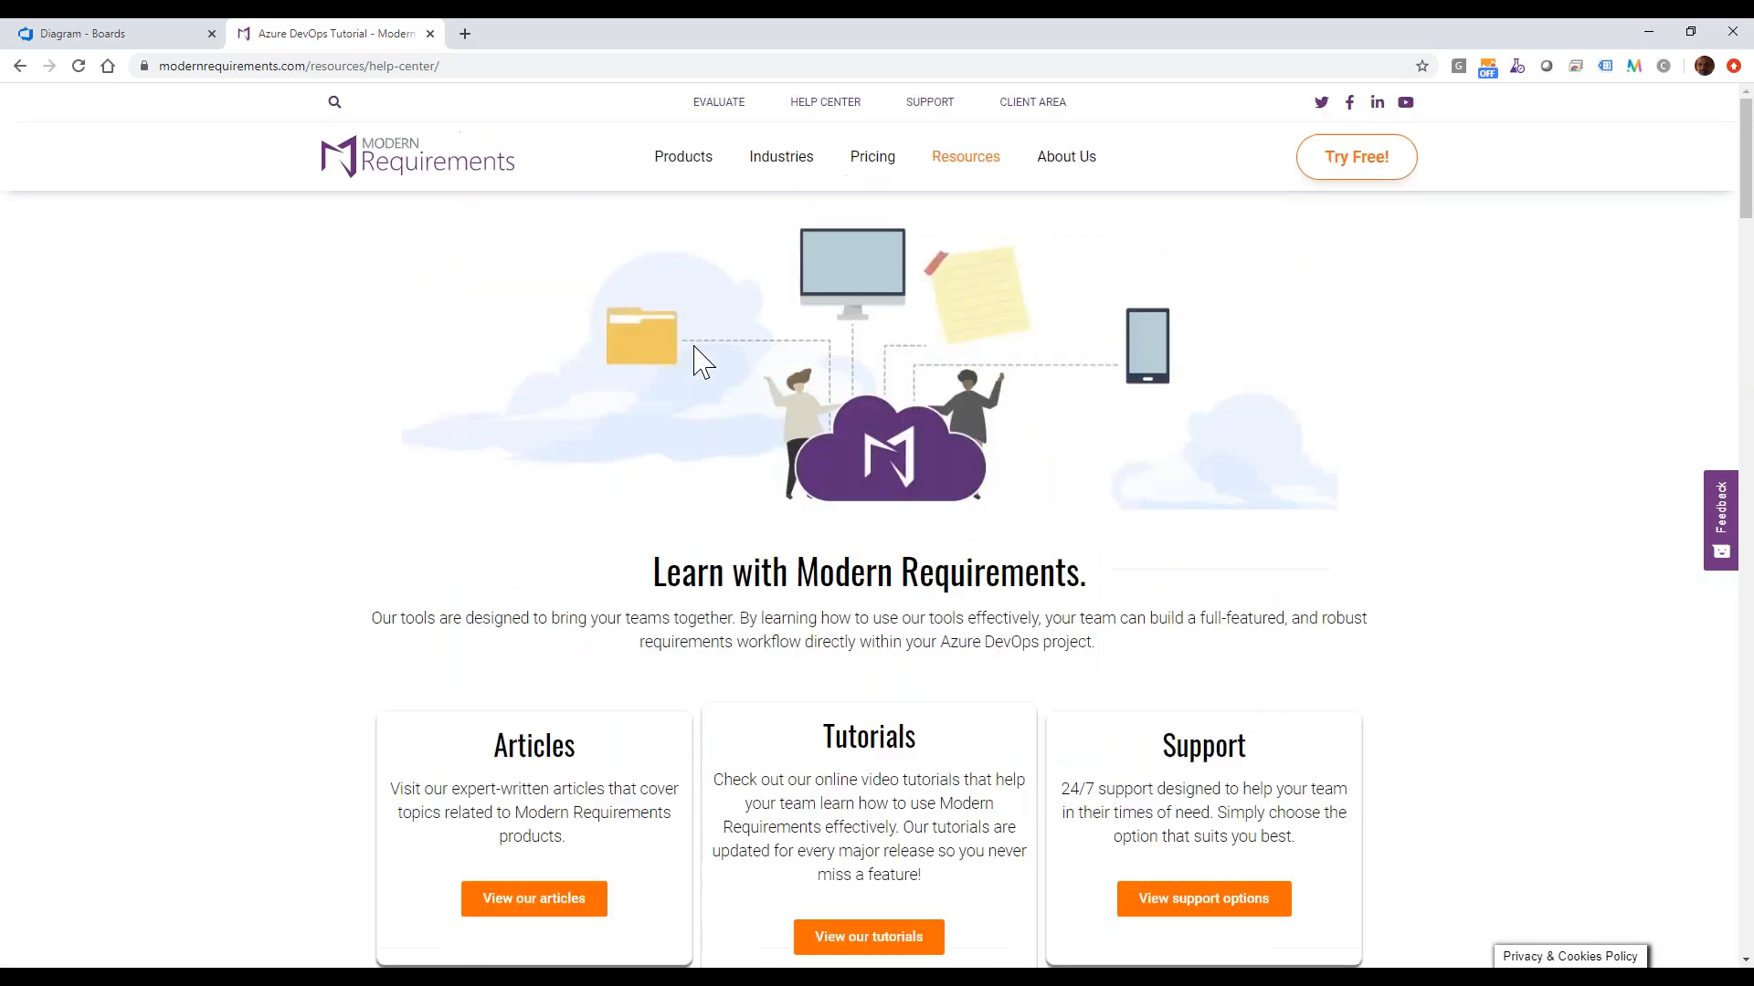
# Open the Modern Requirements4DevOps product page and look through its tool overview.
pyautogui.click(683, 173)
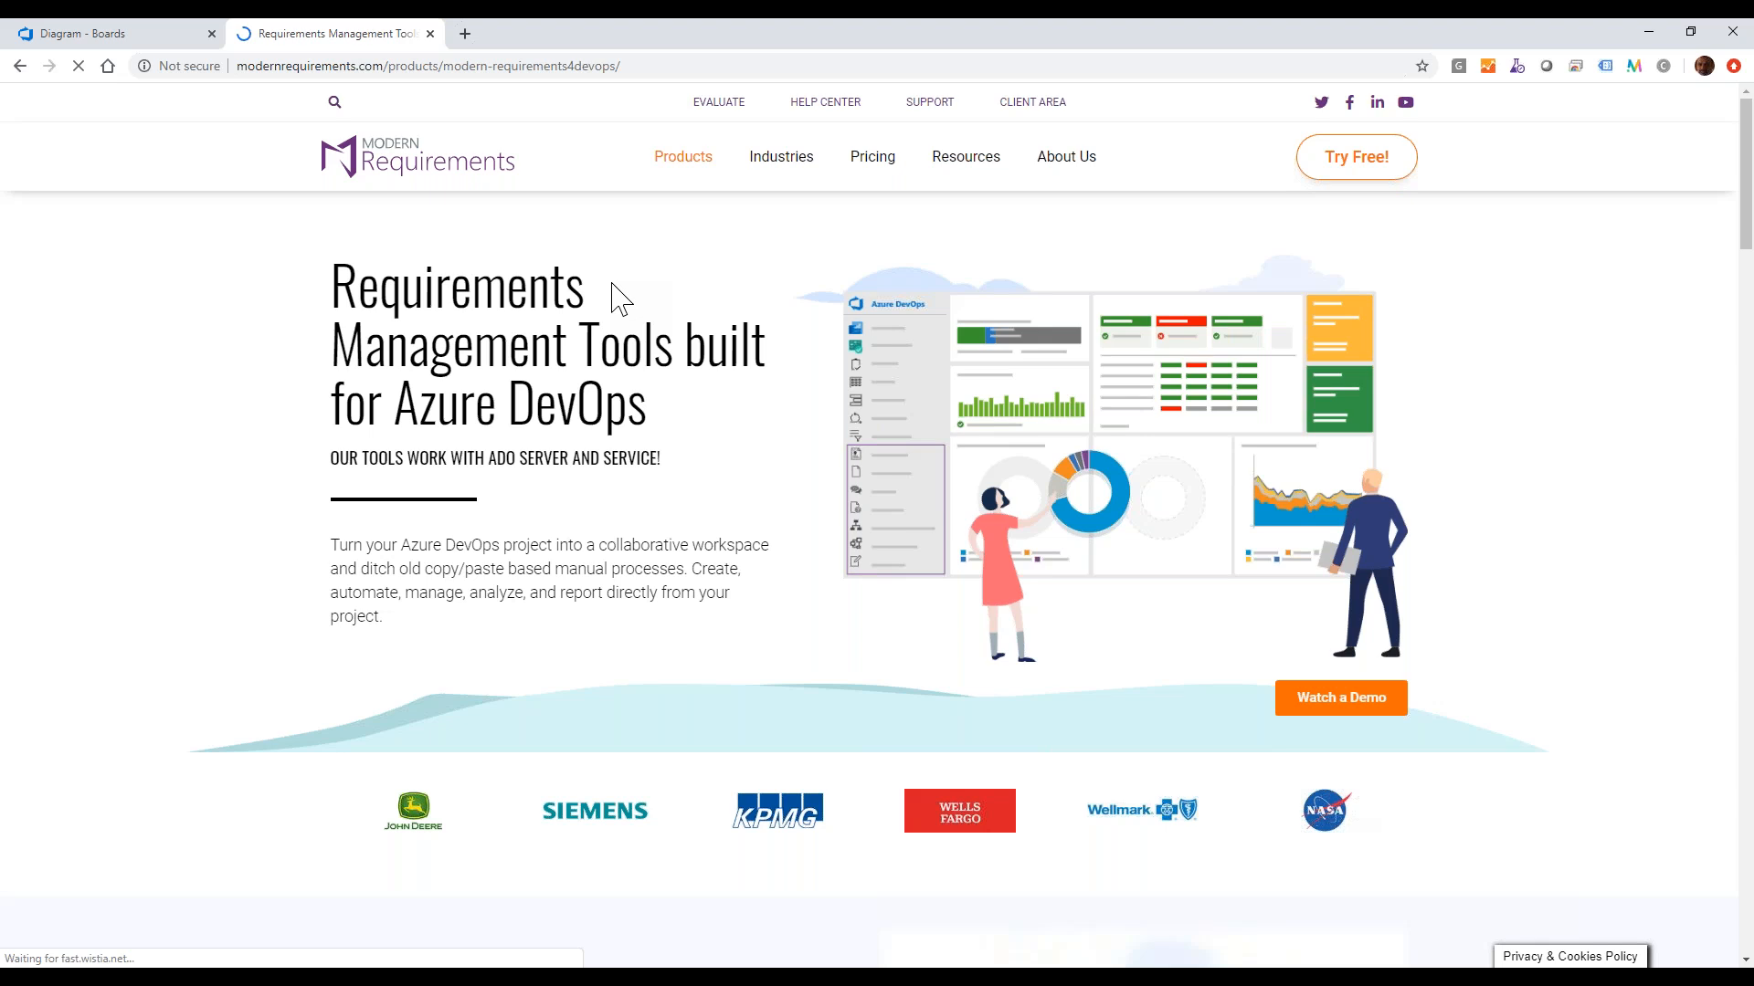
pyautogui.scroll(-1, 603, 320)
pyautogui.scroll(-10, 603, 319)
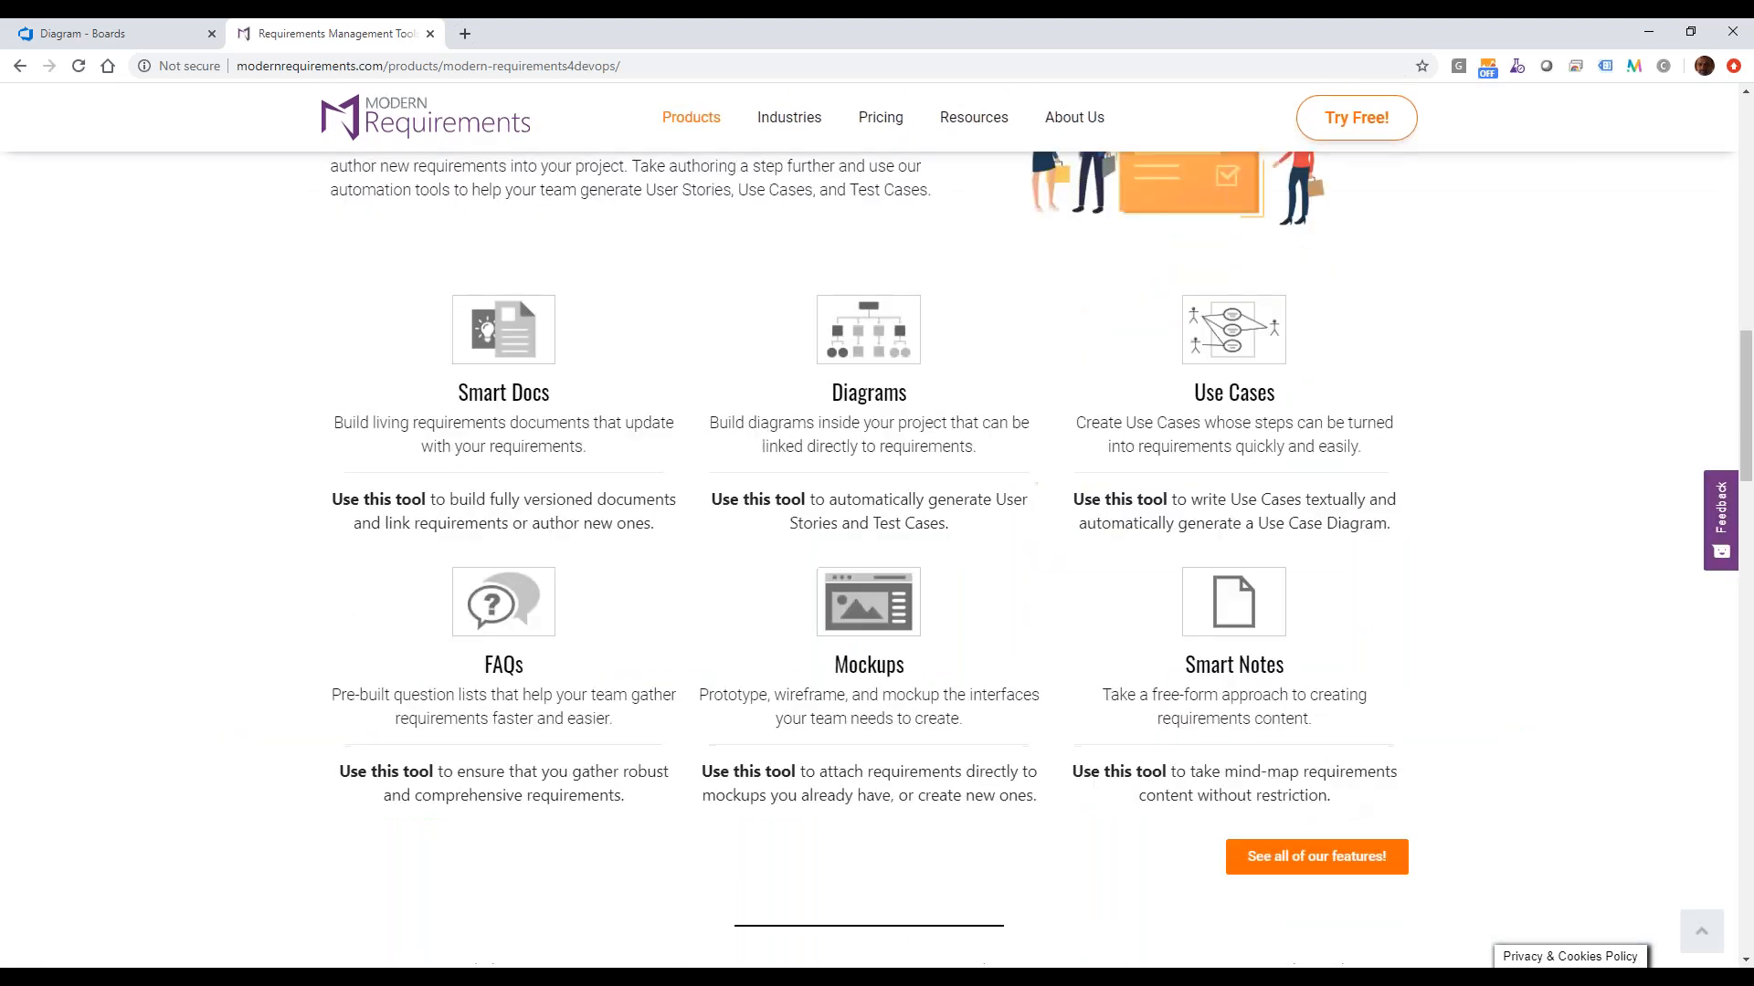
# Switch back to Azure DevOps and open the Business Requirements Spec document in Smart Docs.
pyautogui.click(118, 41)
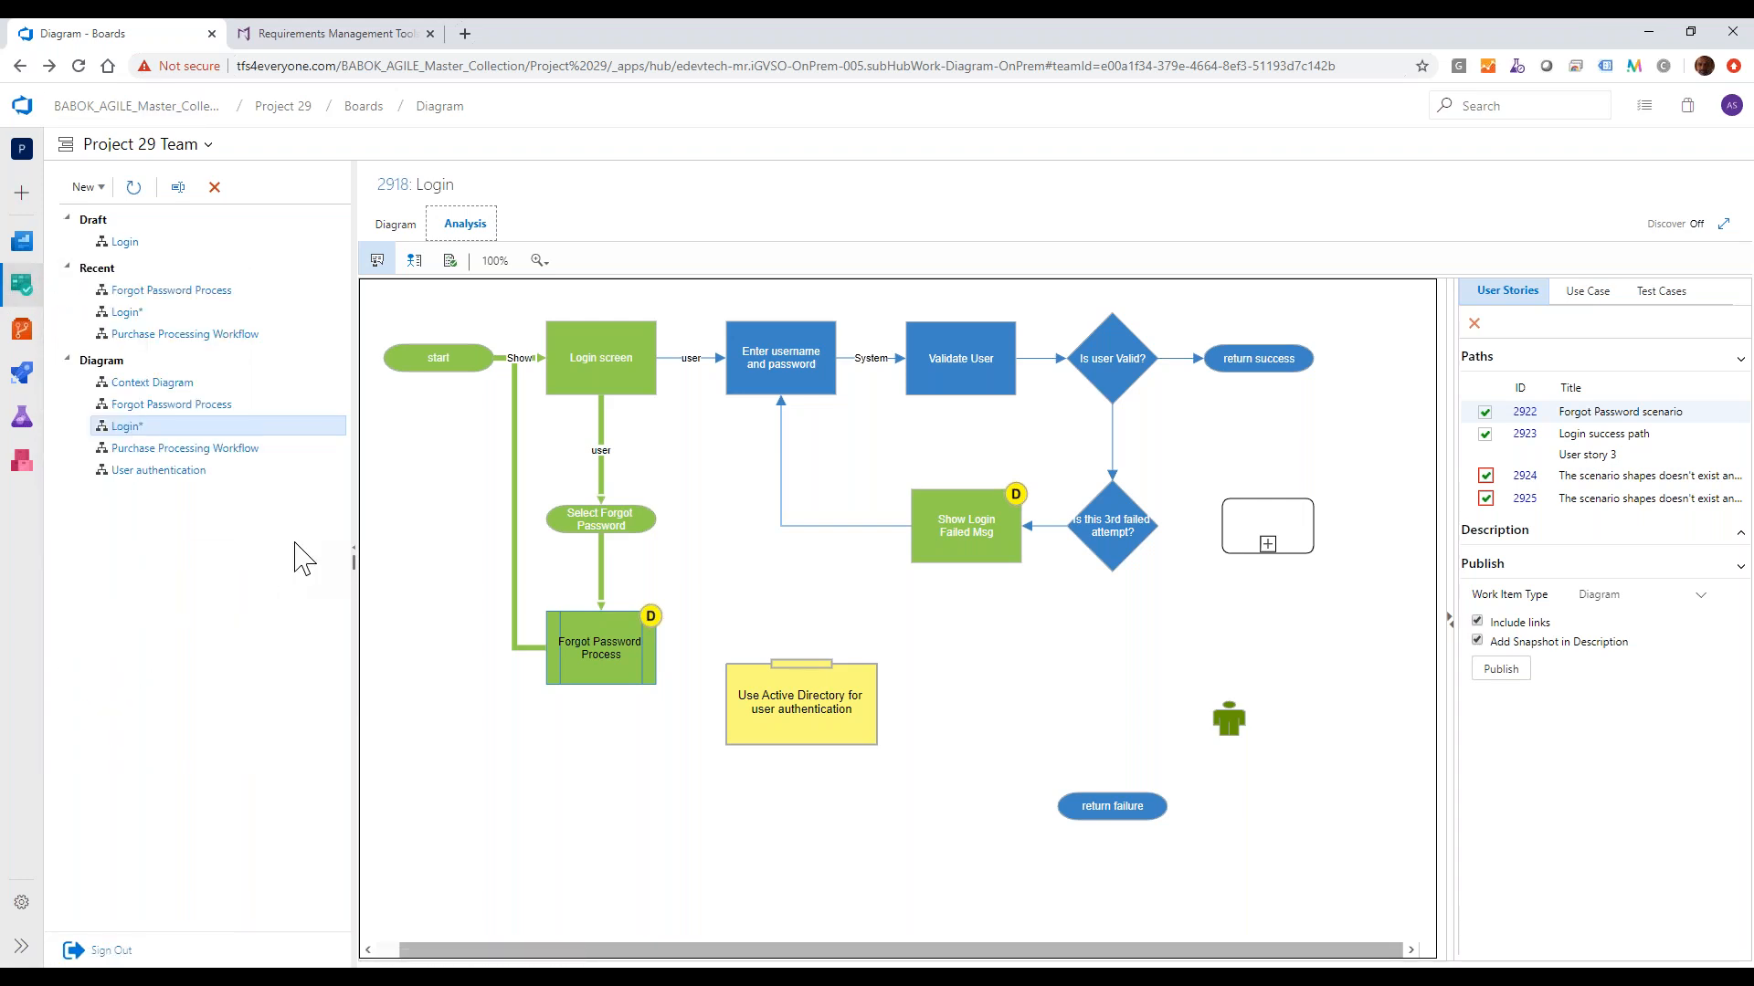
pyautogui.click(22, 950)
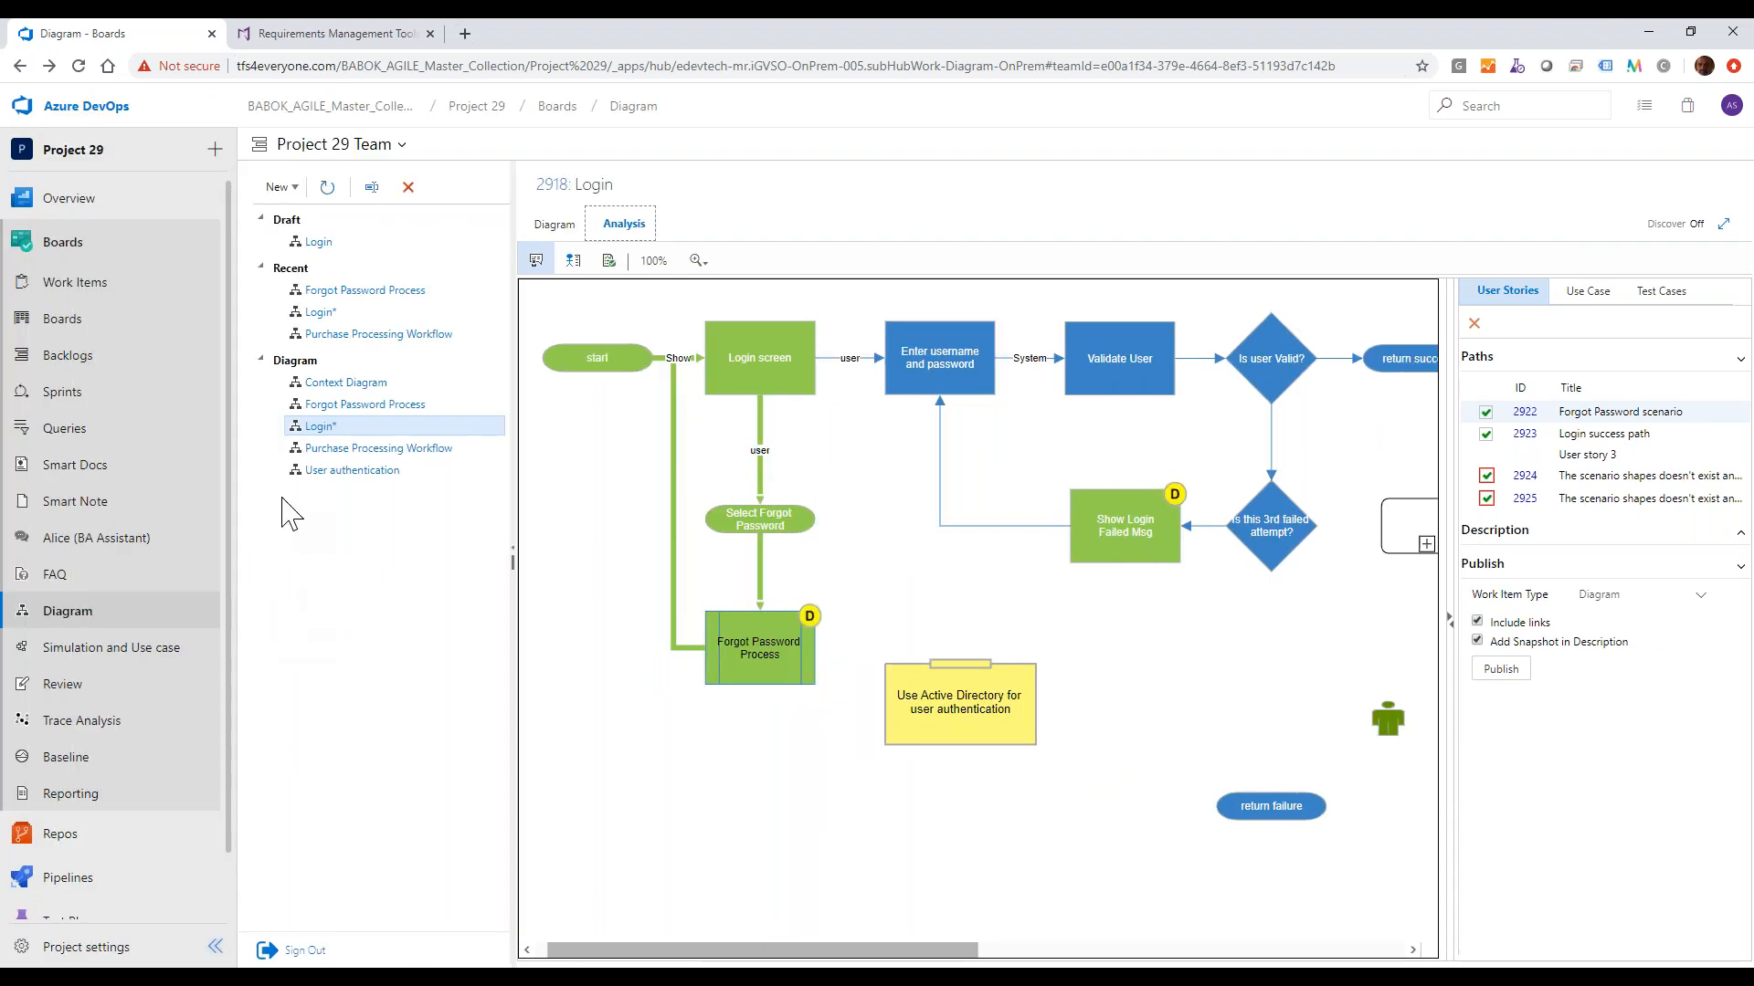
pyautogui.click(146, 468)
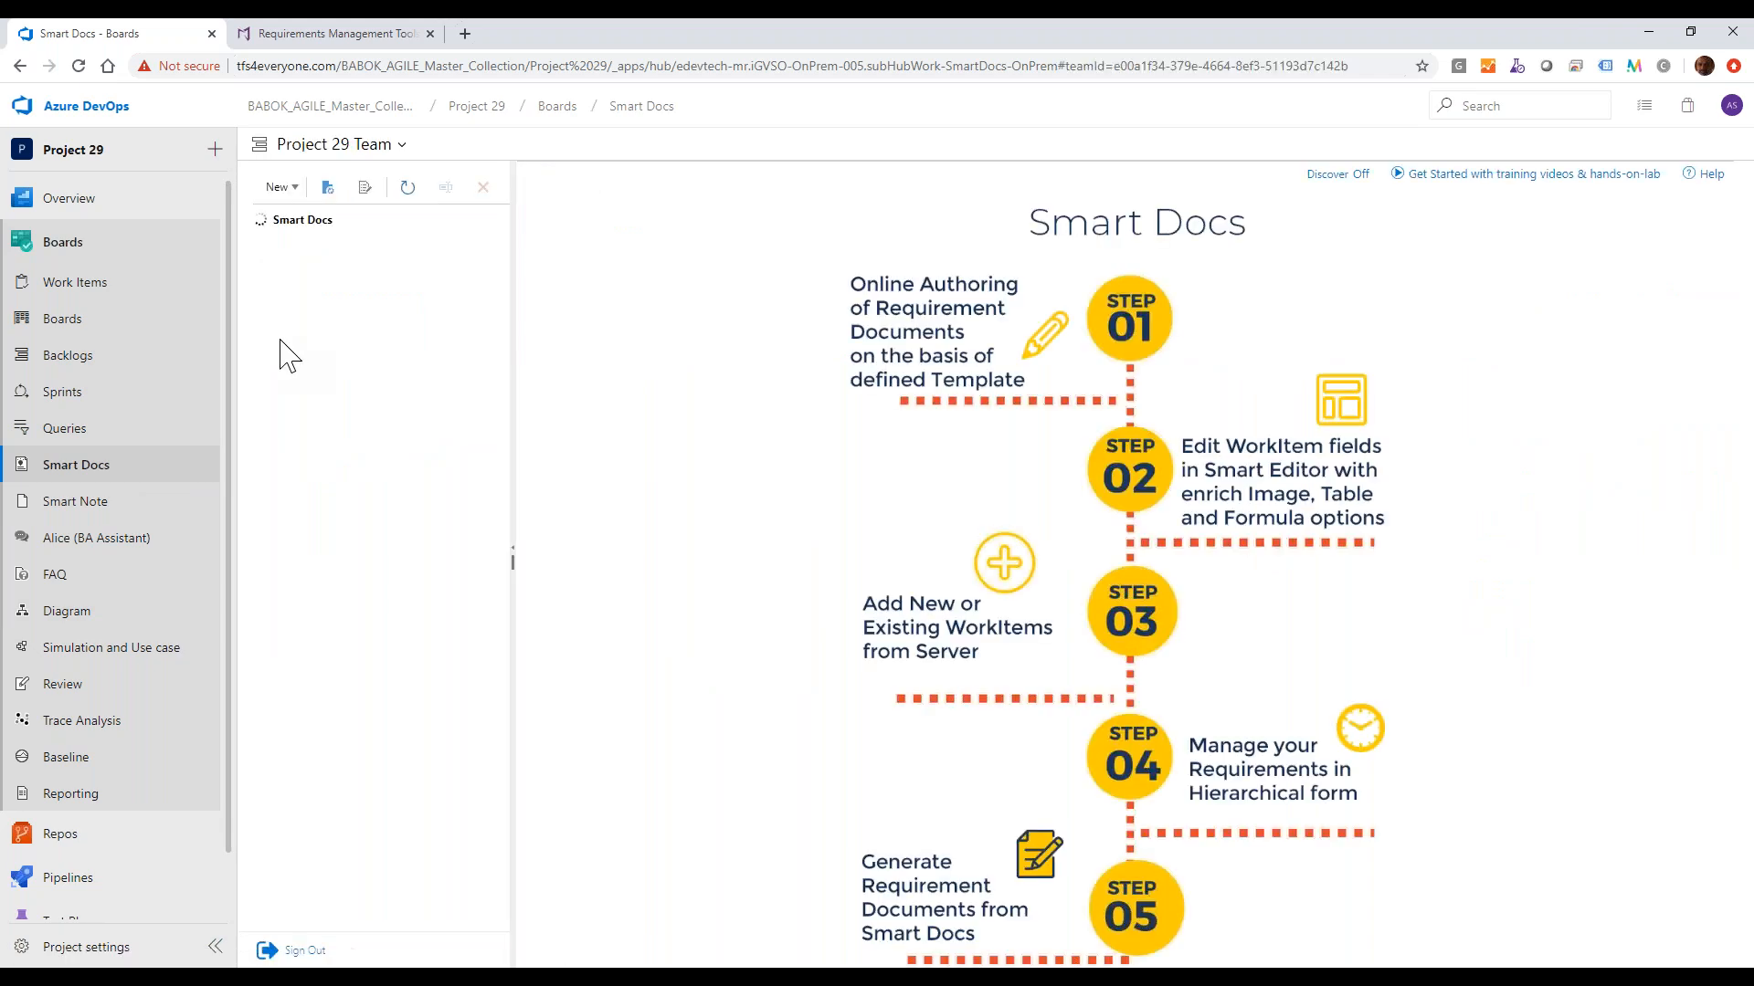
pyautogui.click(361, 243)
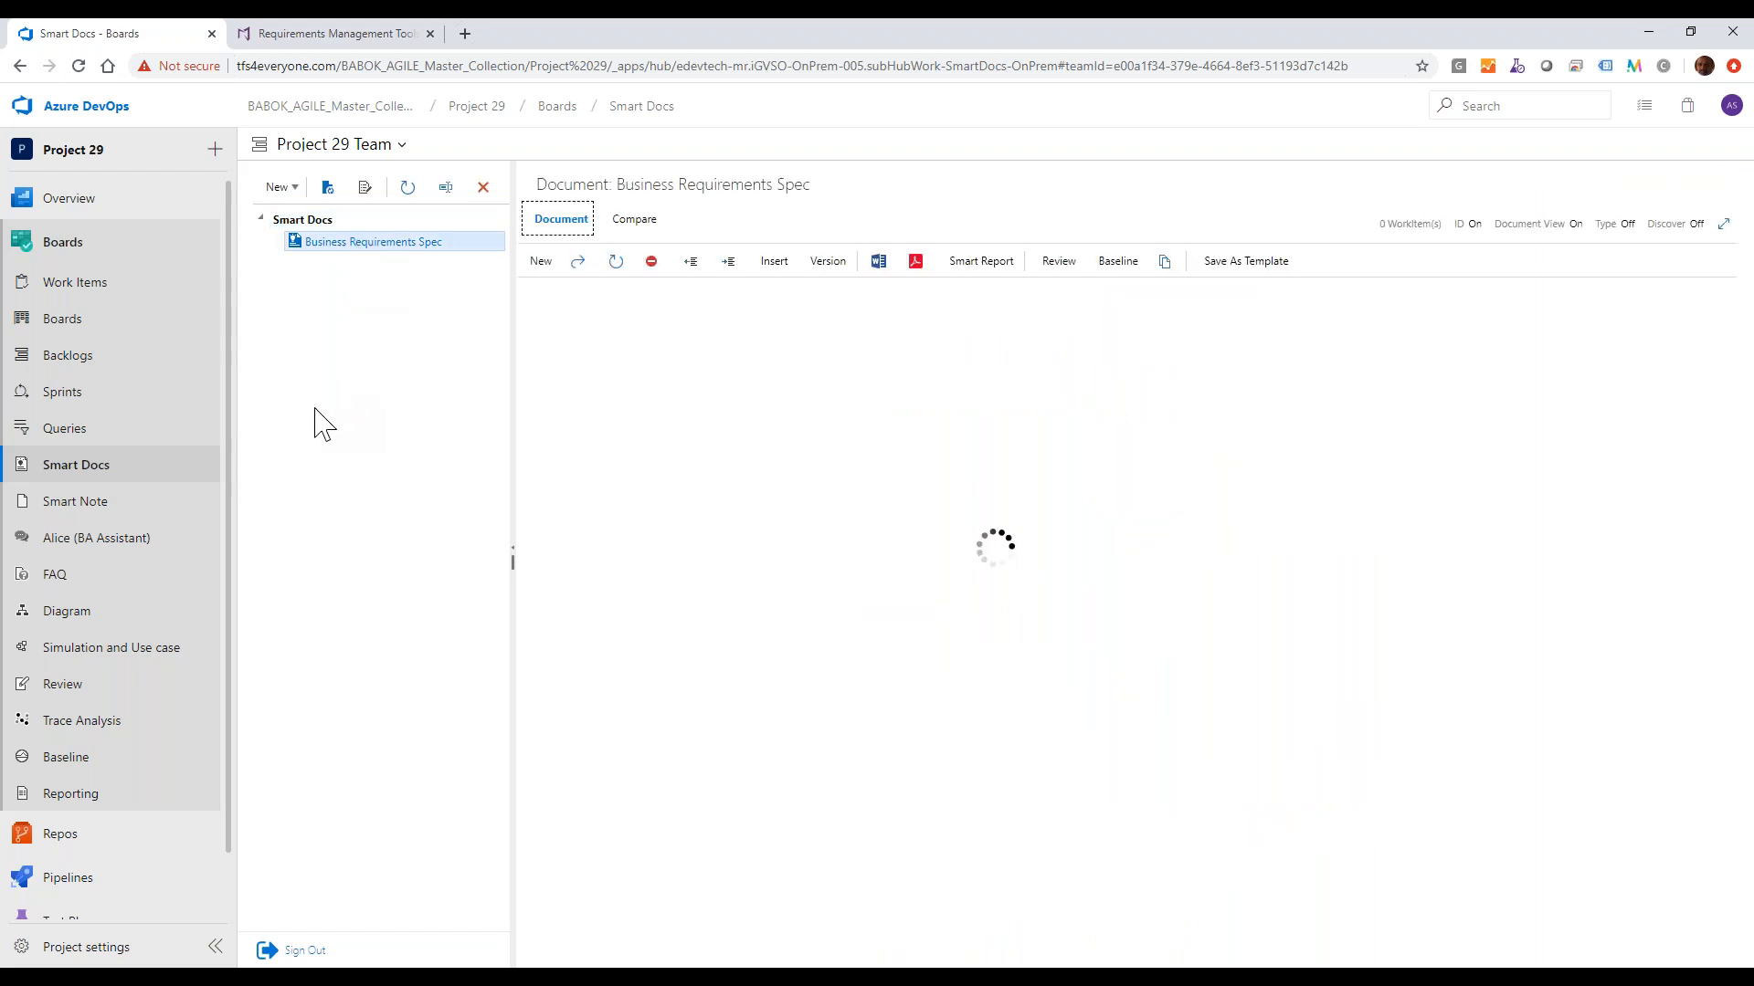
# View the linked artifacts of the Introduction section's work item, then close the item.
pyautogui.click(598, 416)
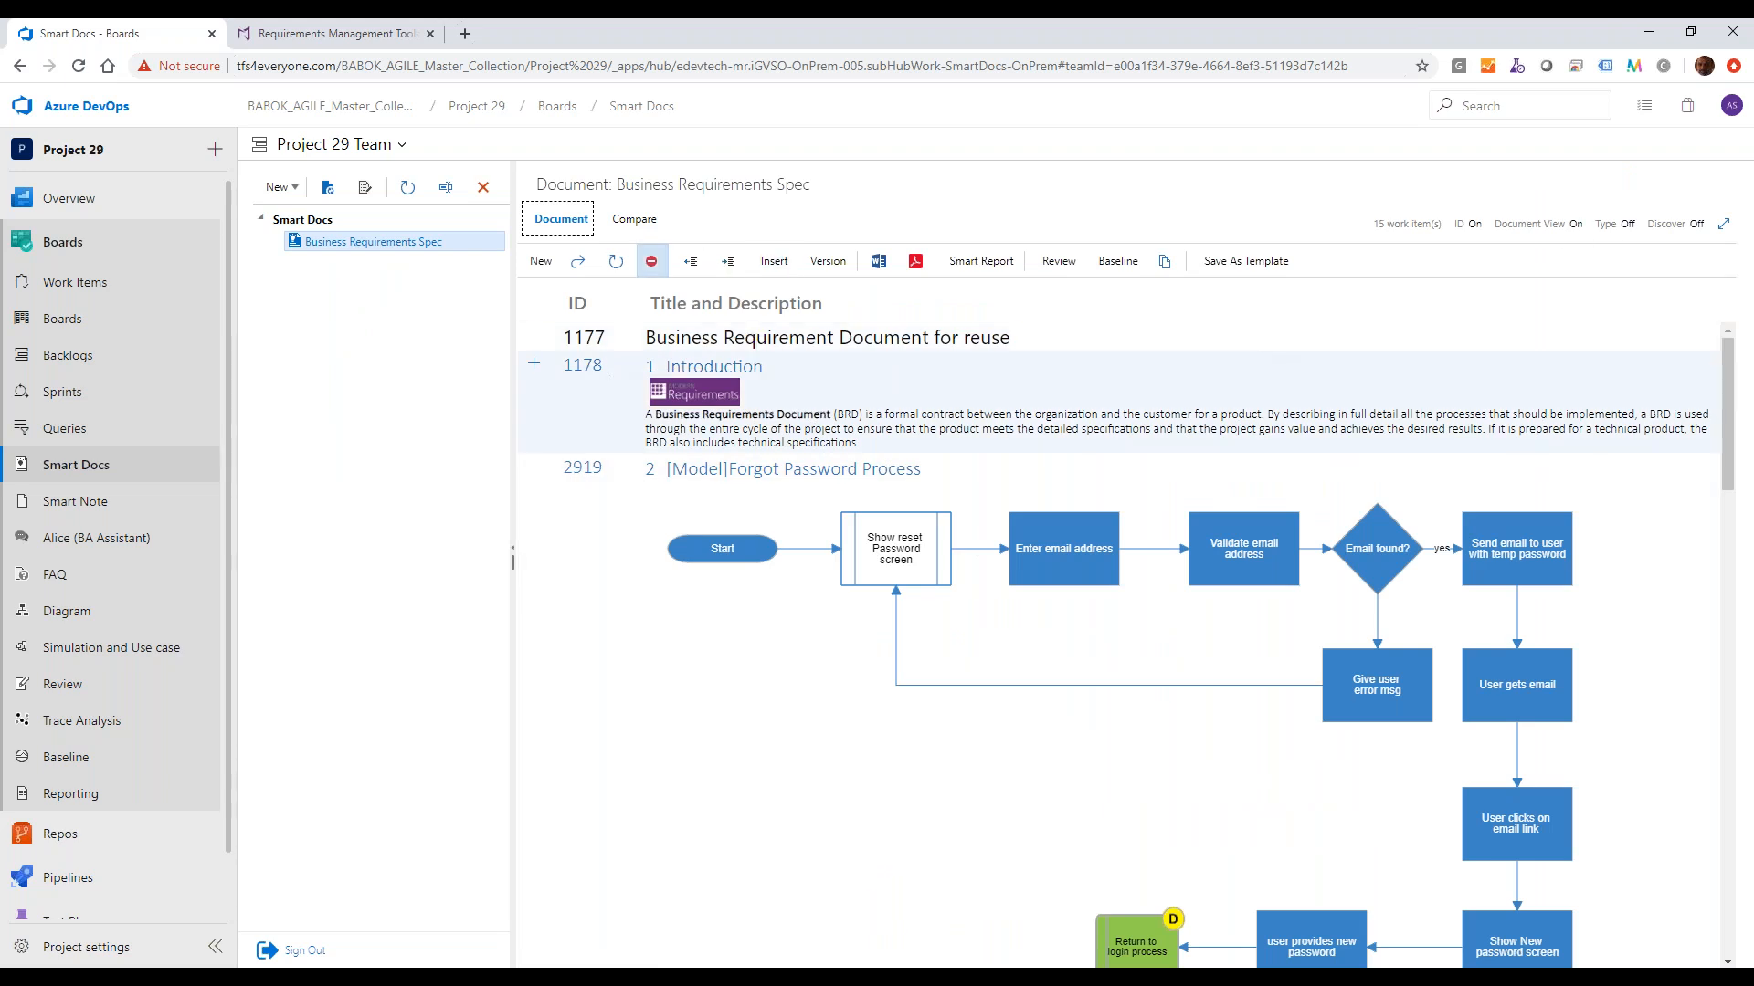
pyautogui.click(579, 265)
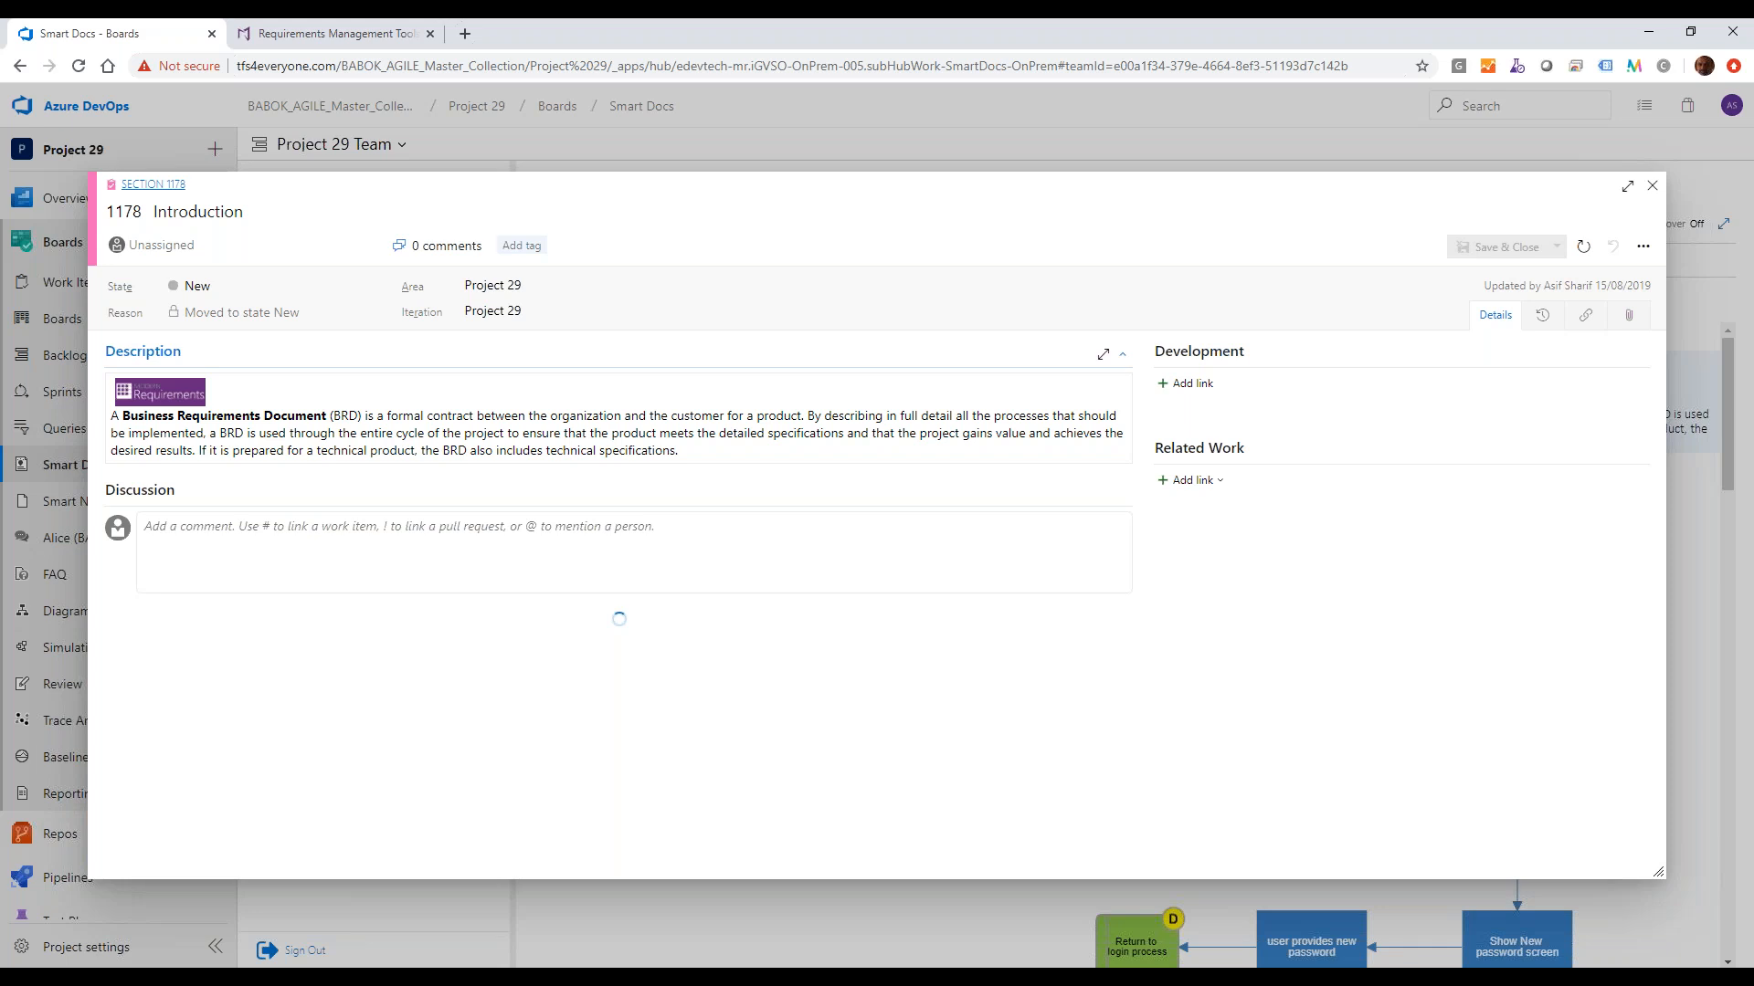
pyautogui.click(1643, 246)
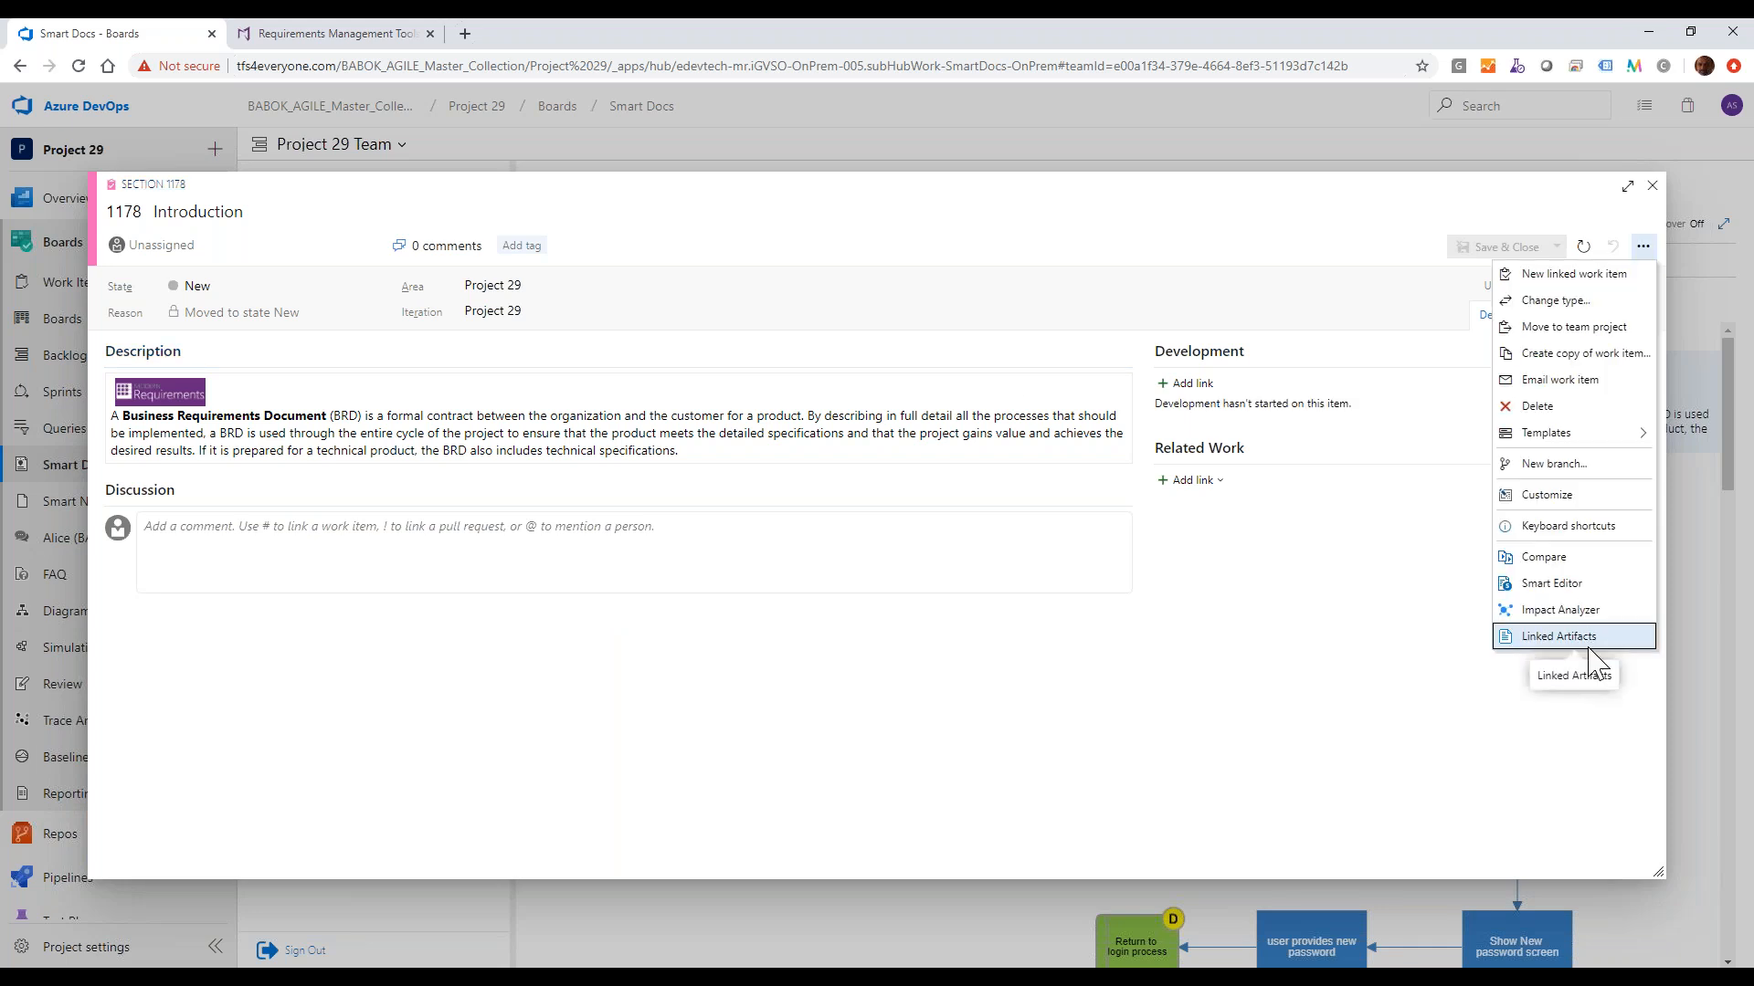
pyautogui.click(1591, 654)
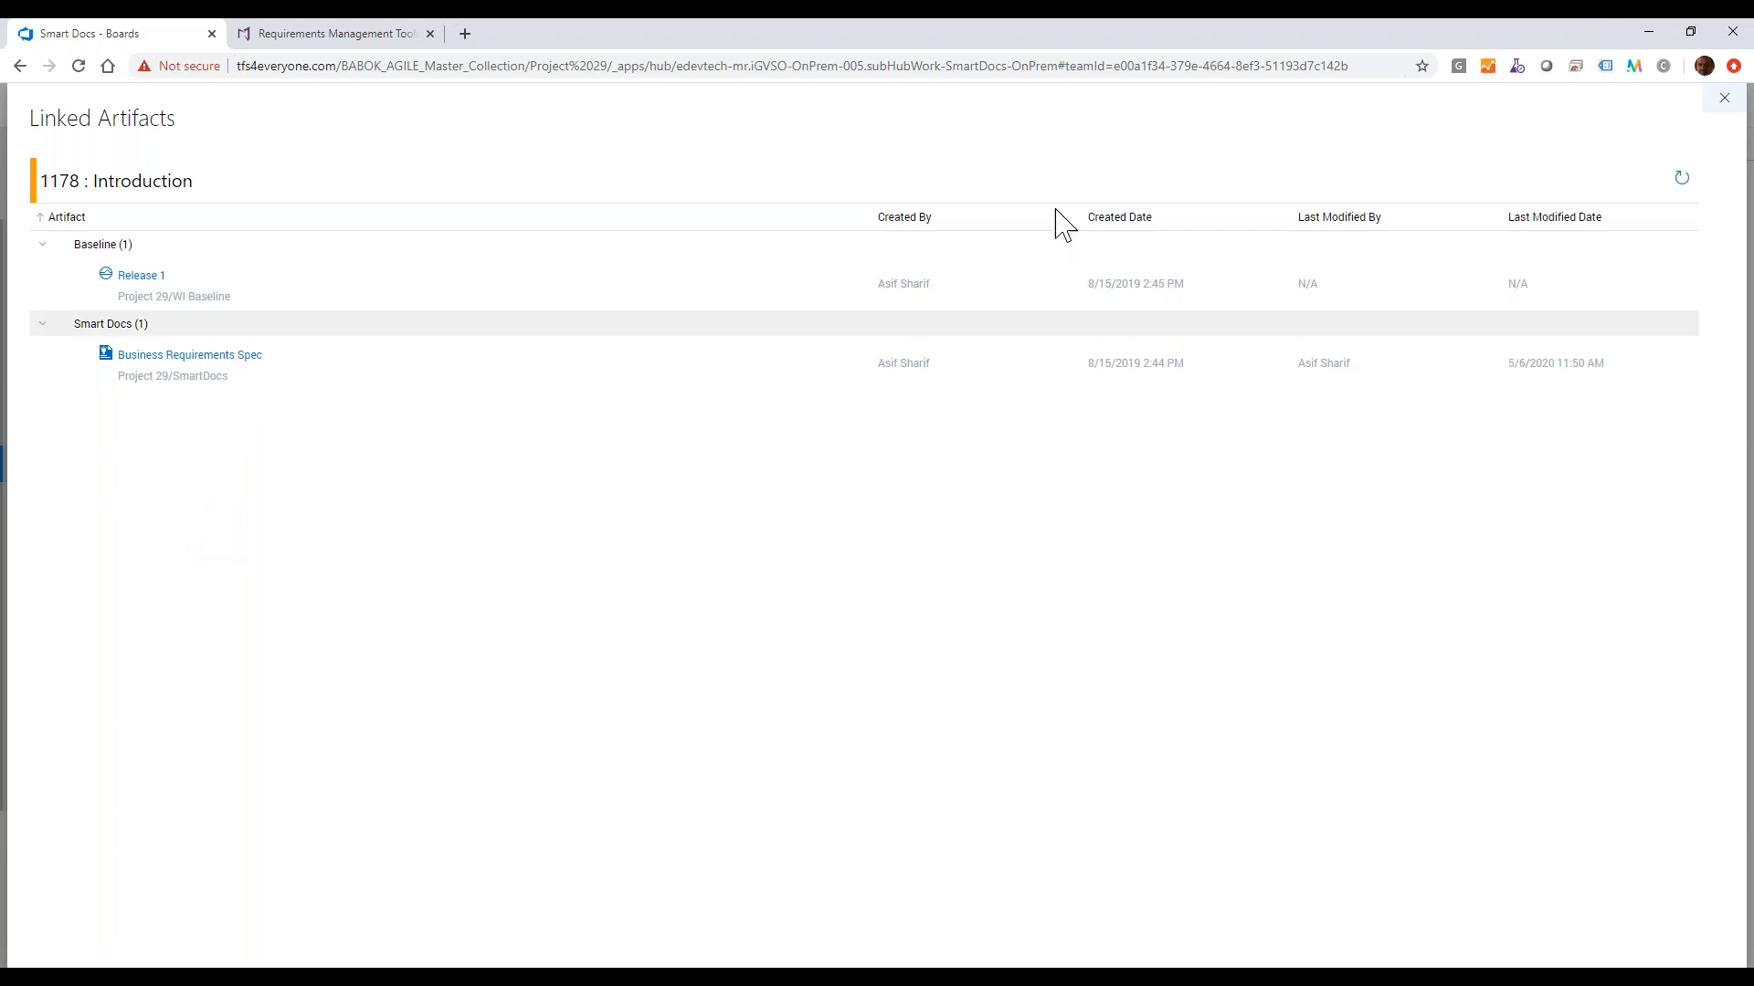
pyautogui.click(1723, 100)
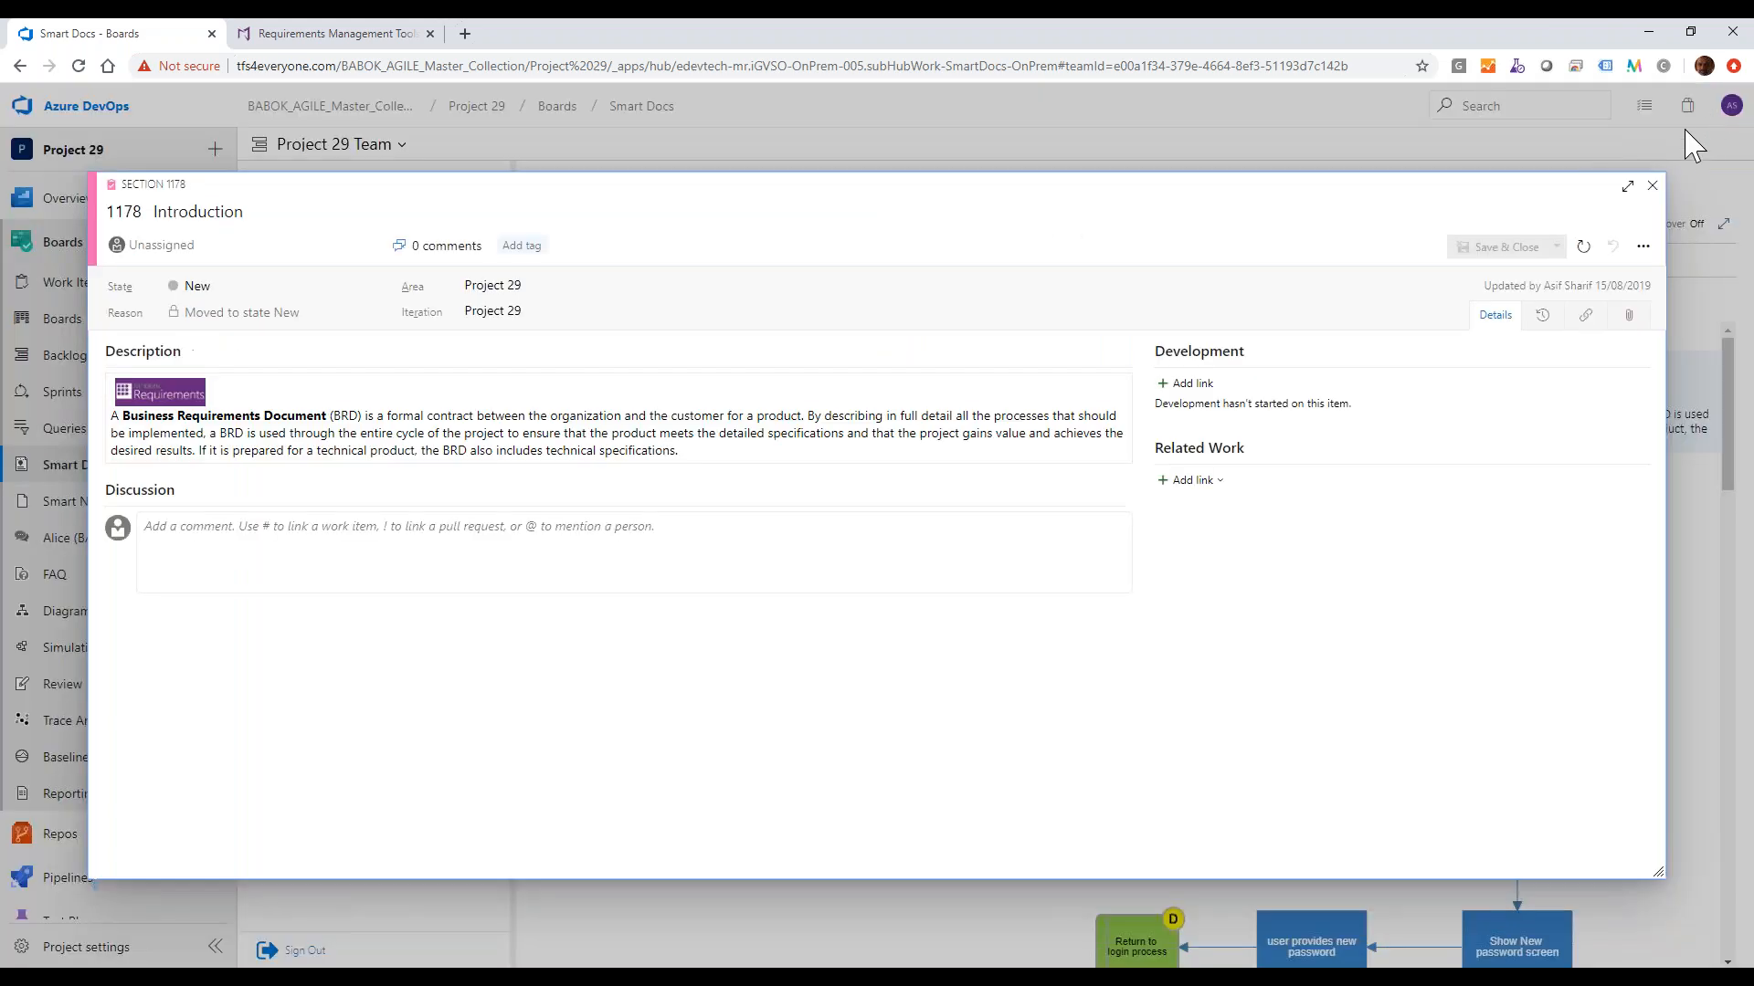
pyautogui.click(1653, 187)
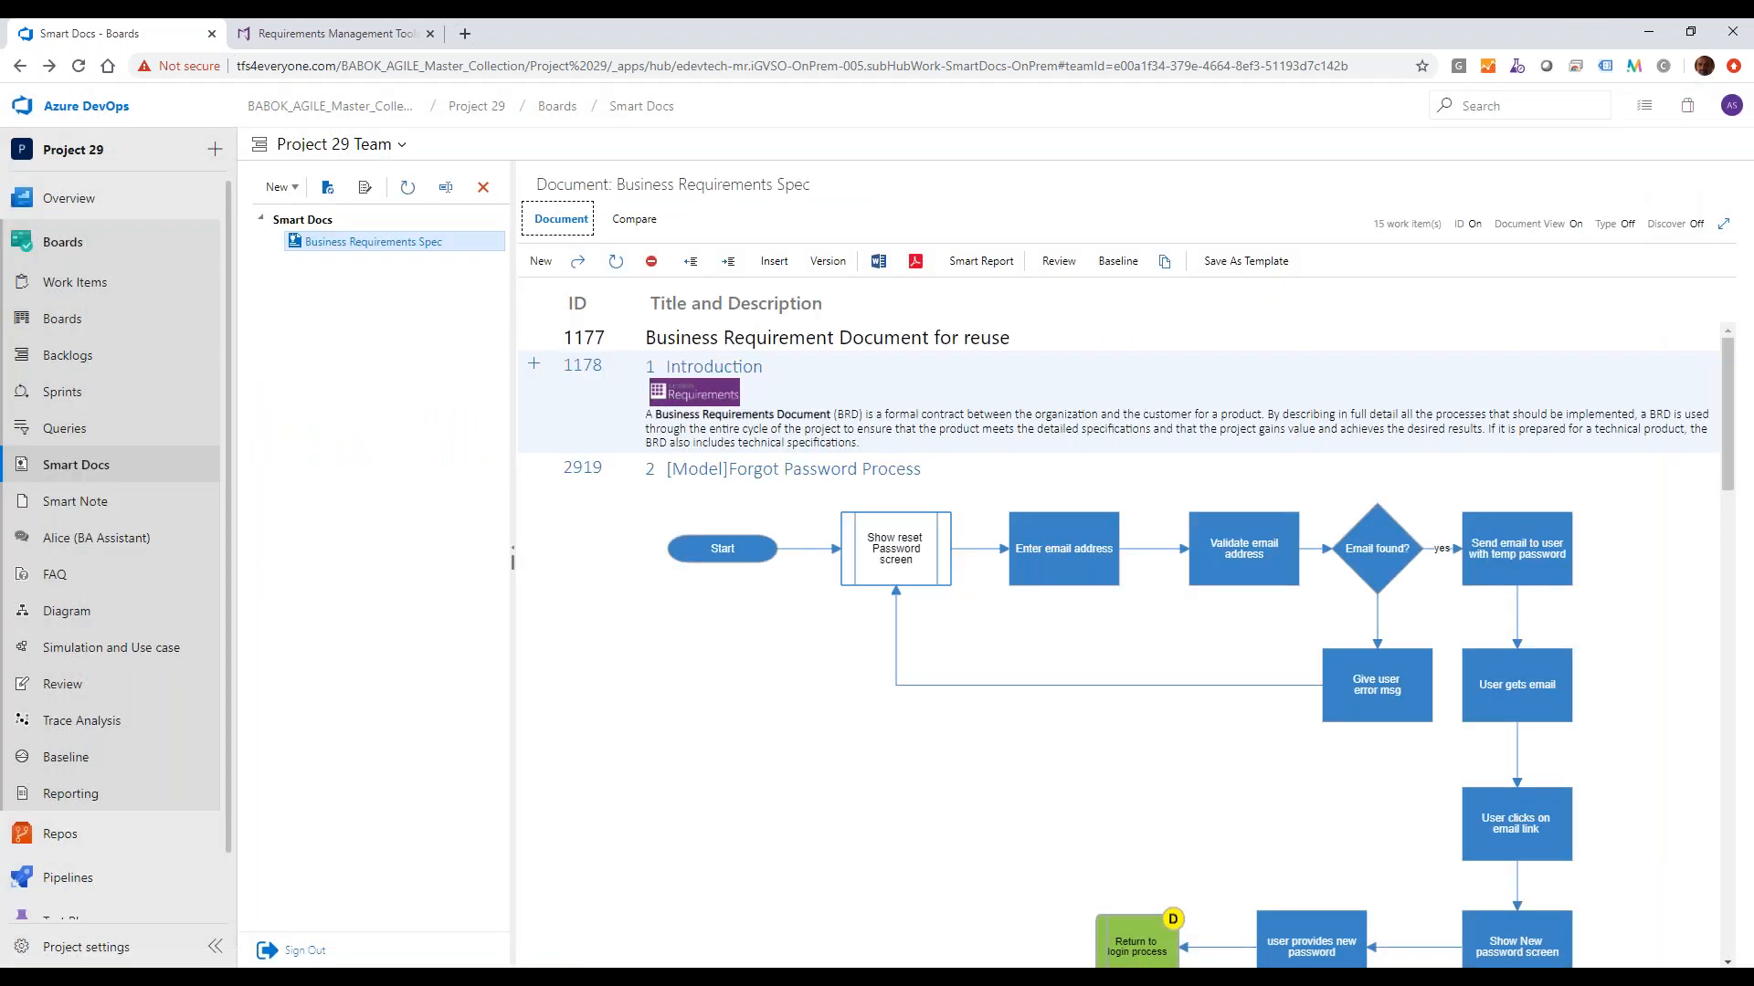